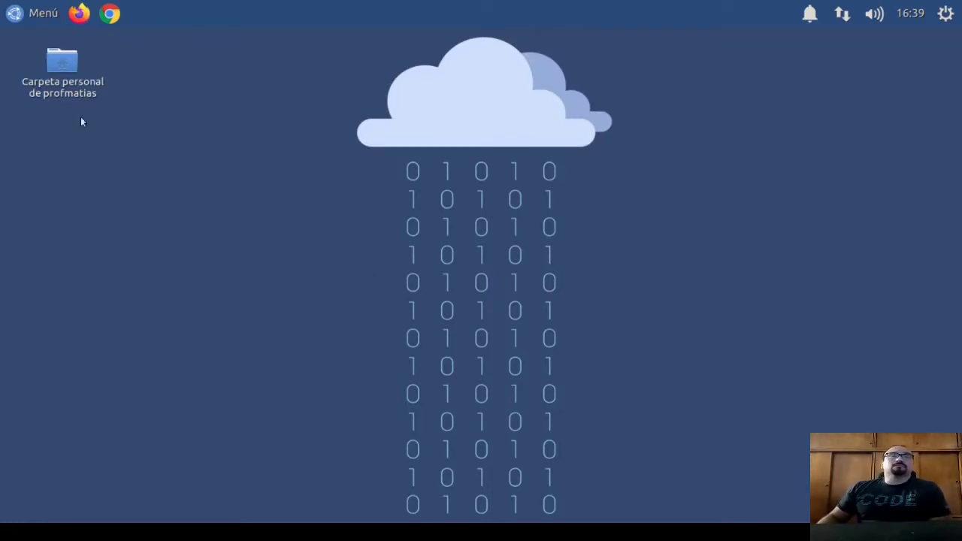
# Launch LibreOffice Writer from the office applications to start with a blank document.
pyautogui.click(43, 17)
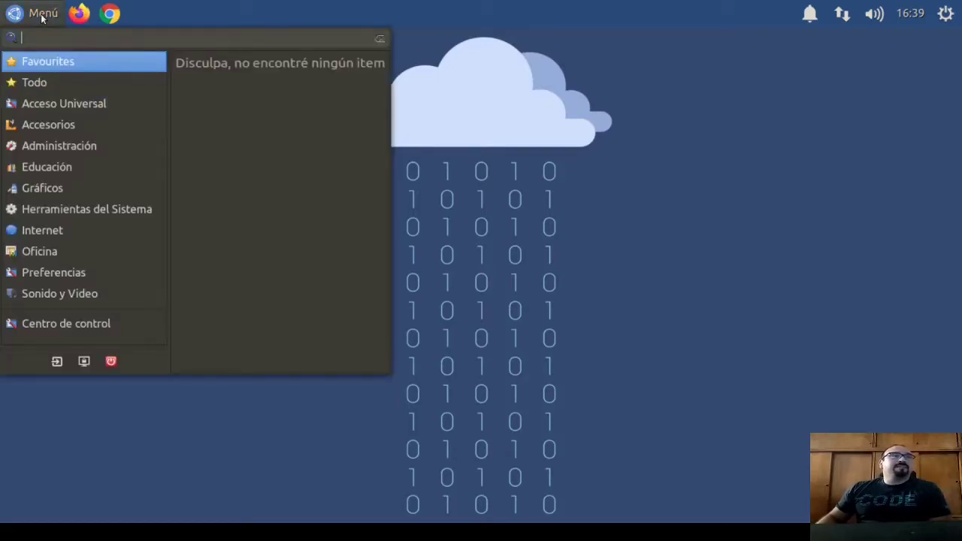
pyautogui.moveTo(54, 255)
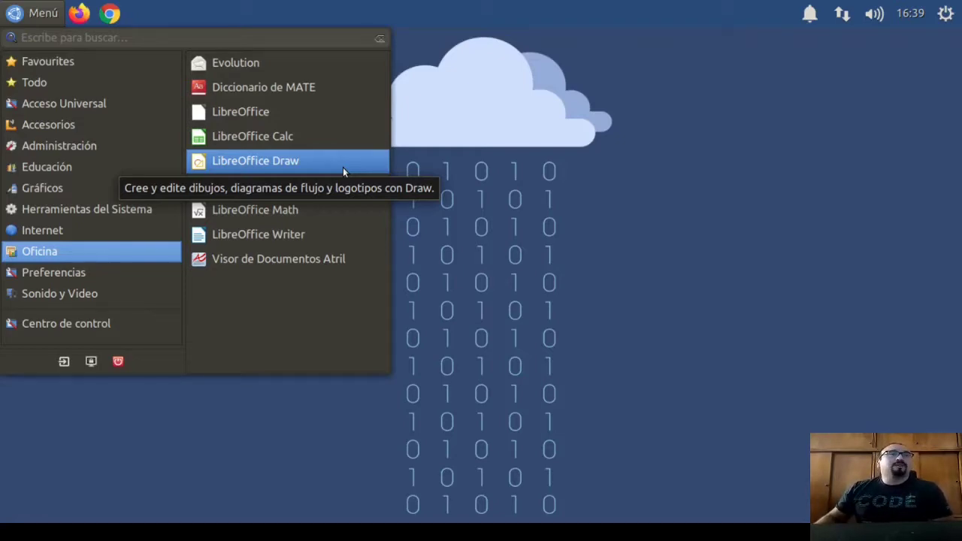
pyautogui.click(296, 241)
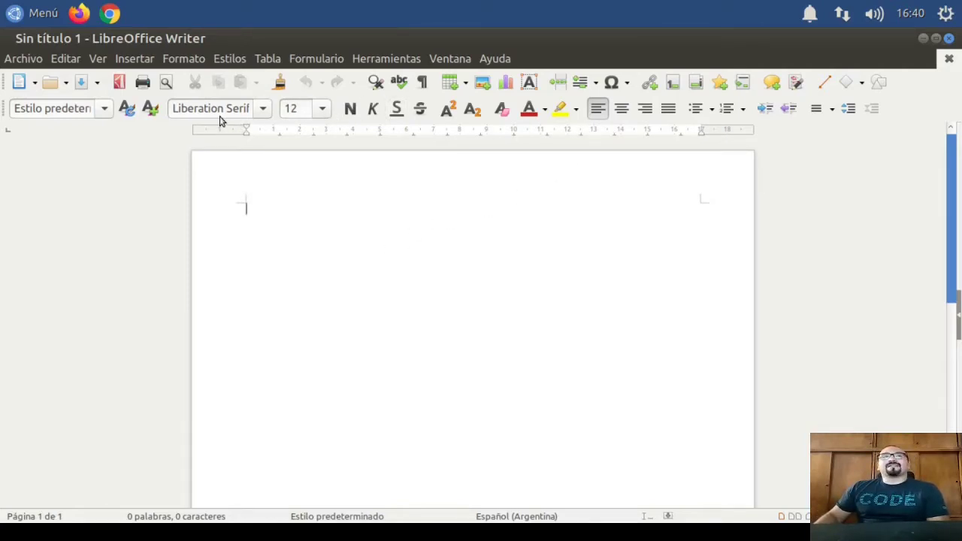
# Examine the available fonts, font sizes, font colours and highlight colours without applying any of them.
pyautogui.click(263, 108)
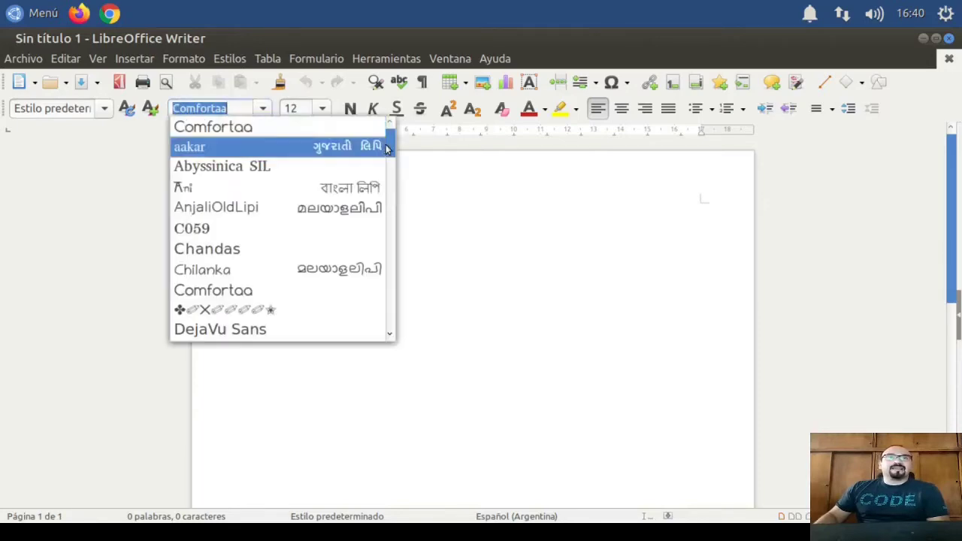
pyautogui.scroll(-5, 361, 158)
pyautogui.click(323, 108)
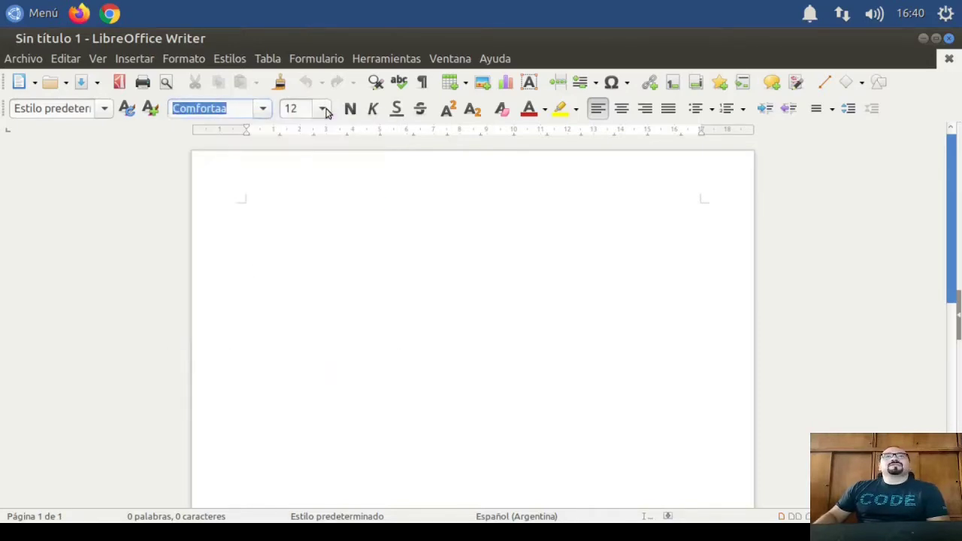
pyautogui.click(323, 108)
pyautogui.click(402, 133)
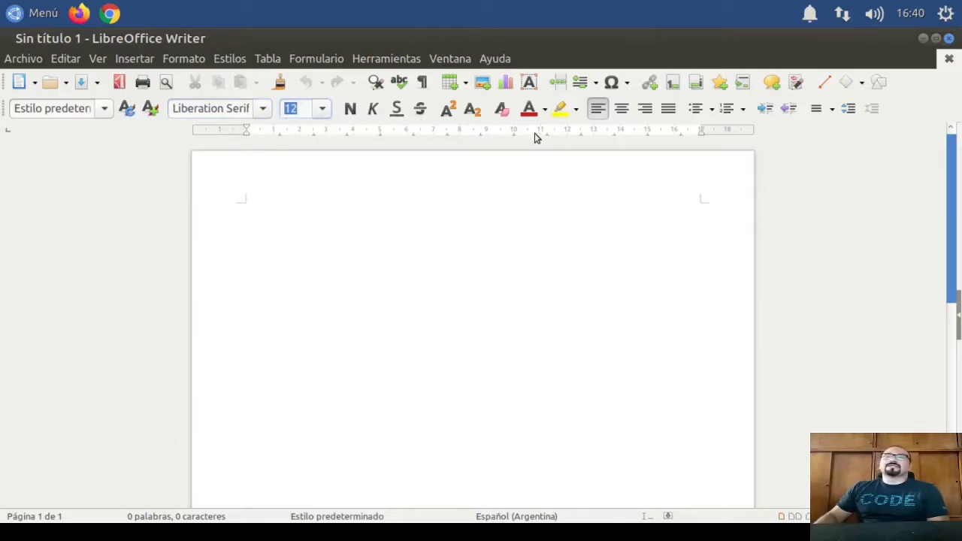
pyautogui.click(544, 110)
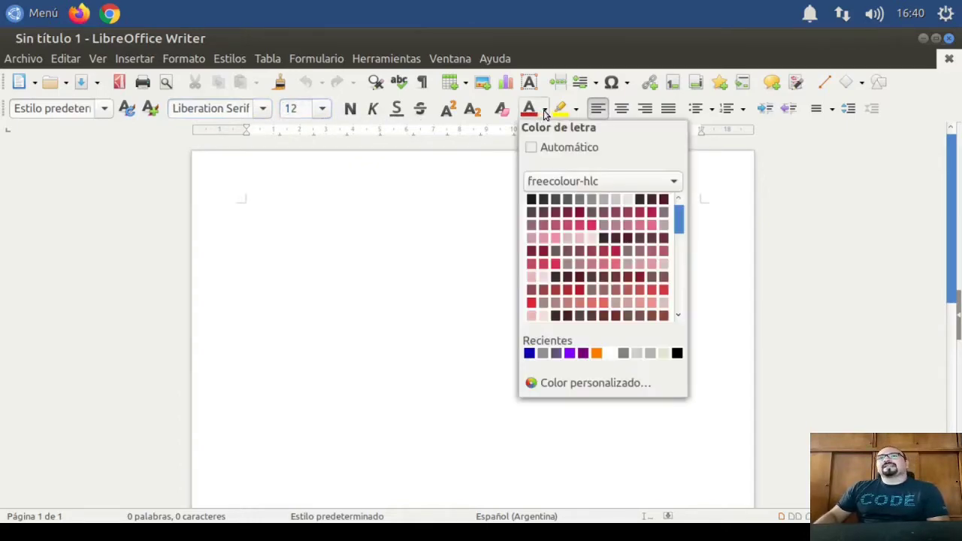
pyautogui.click(543, 109)
pyautogui.click(575, 112)
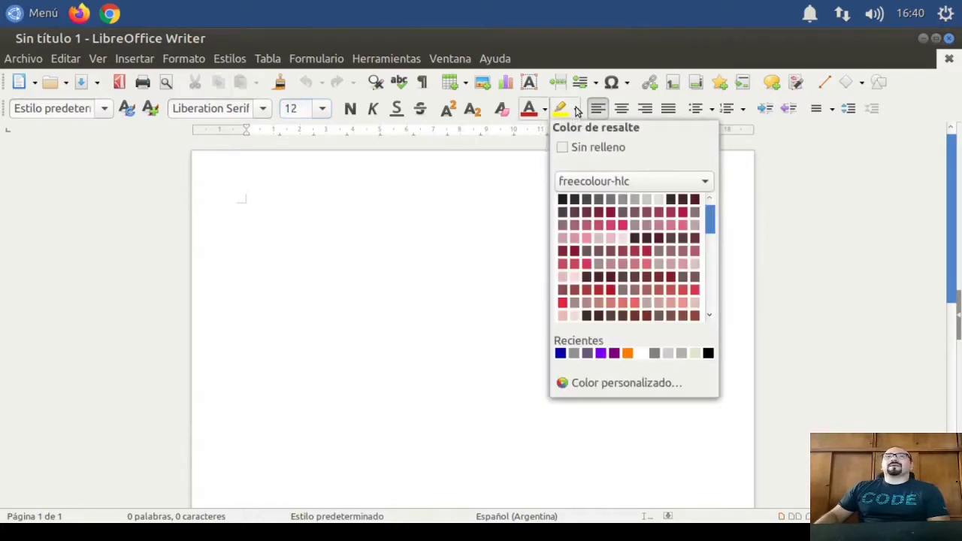
pyautogui.scroll(-10, 660, 308)
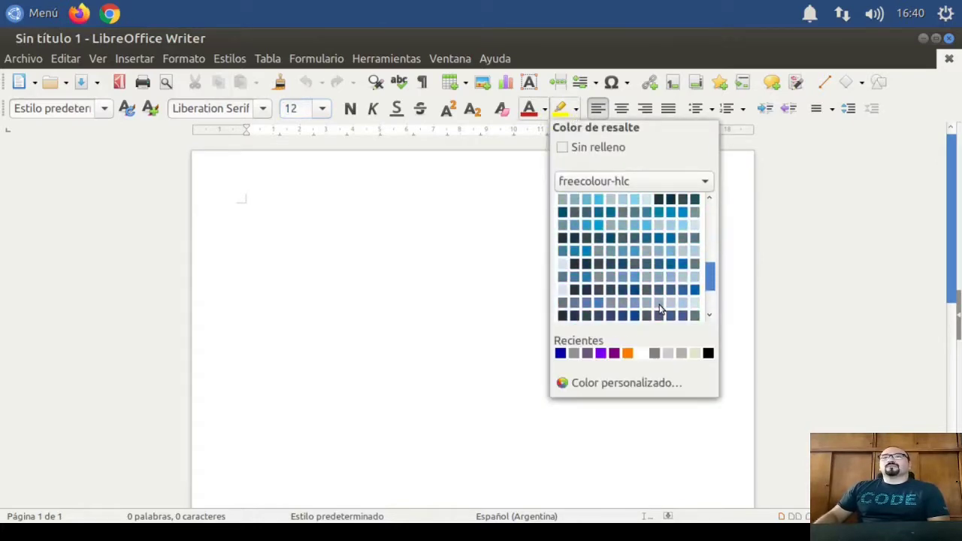
pyautogui.scroll(1, 660, 308)
pyautogui.click(767, 232)
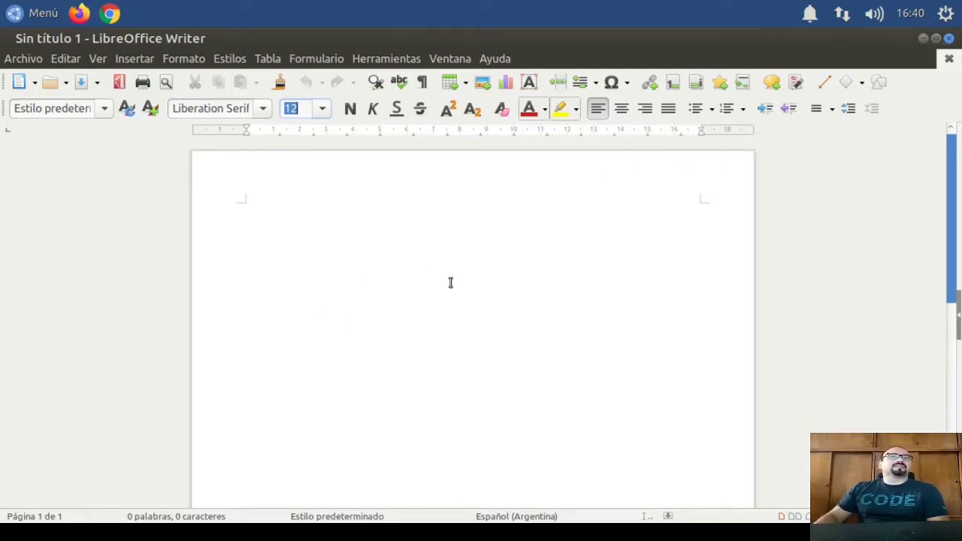
pyautogui.click(443, 253)
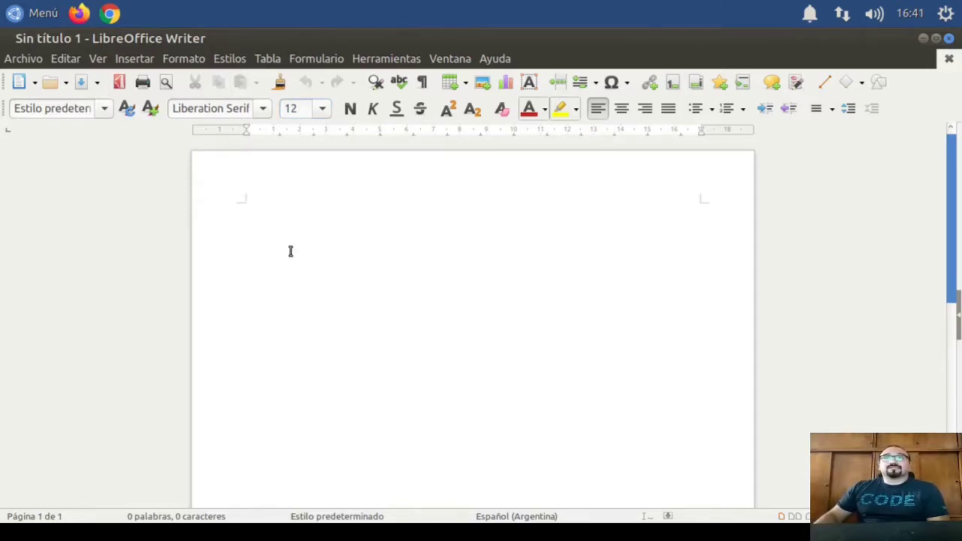
# Draw a diamond about 2.30 by 1.14 cm near the top of the page and fill it with pm_adios2.png.
pyautogui.click(847, 86)
pyautogui.moveTo(356, 253); pyautogui.dragTo(418, 284)
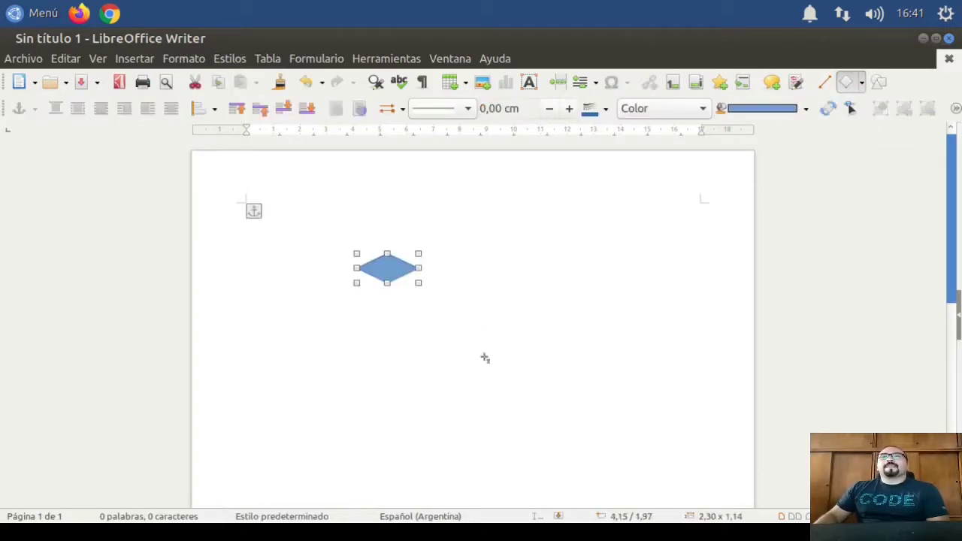
pyautogui.click(134, 58)
pyautogui.moveTo(131, 60)
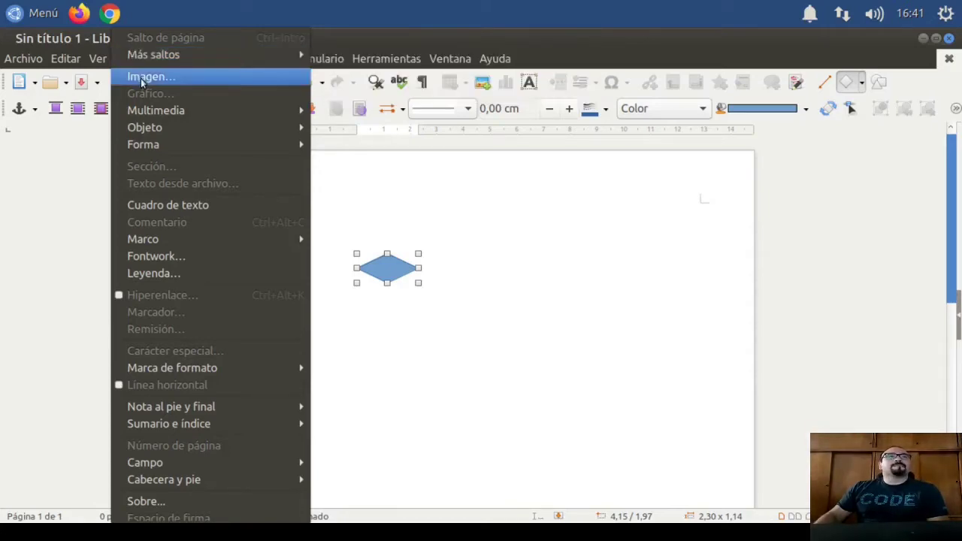
pyautogui.click(142, 78)
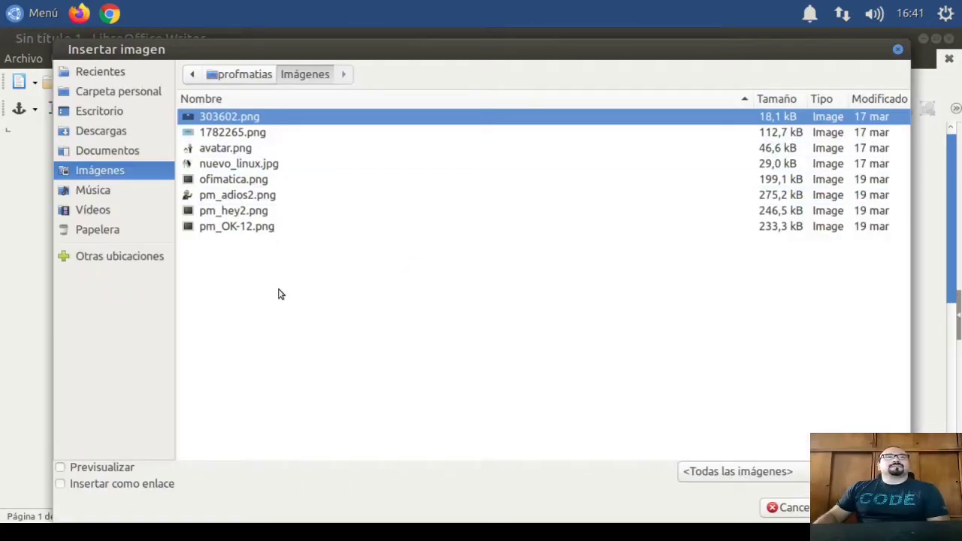
pyautogui.click(214, 197)
pyautogui.click(864, 508)
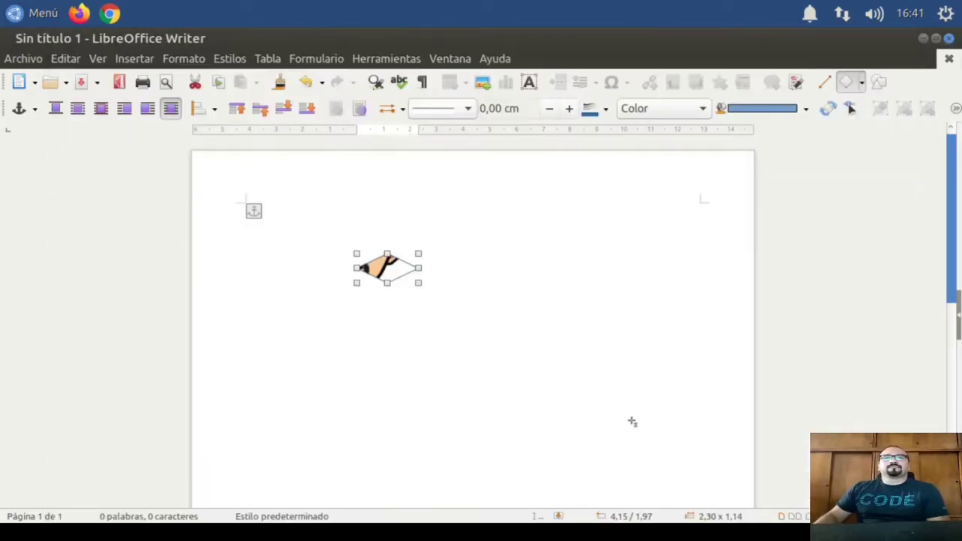
# Enlarge the picture-filled diamond upward and to the left to about 5.90 by 4.24 cm.
pyautogui.moveTo(387, 284); pyautogui.dragTo(387, 347)
pyautogui.click(405, 278)
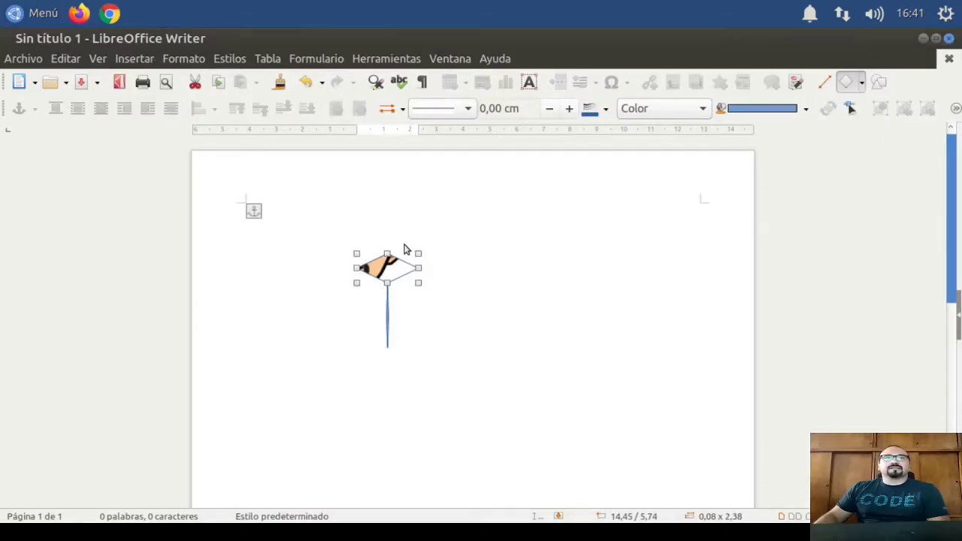
pyautogui.moveTo(387, 251); pyautogui.dragTo(386, 172)
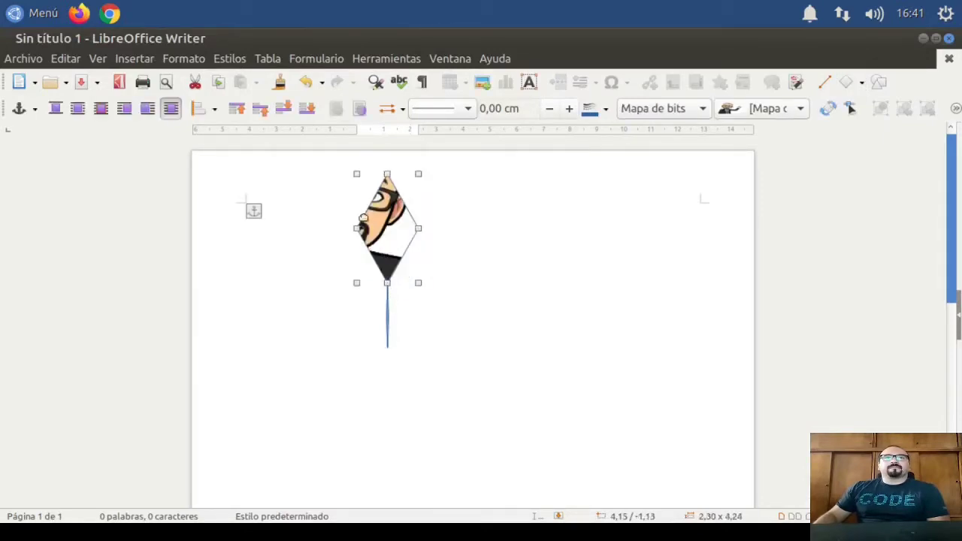
pyautogui.click(326, 232)
pyautogui.click(359, 227)
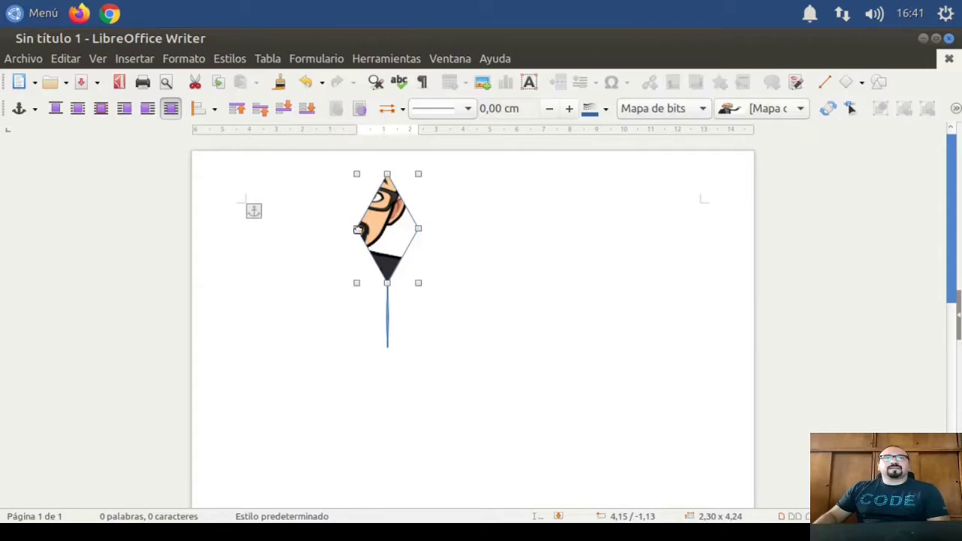
pyautogui.moveTo(356, 228); pyautogui.dragTo(260, 227)
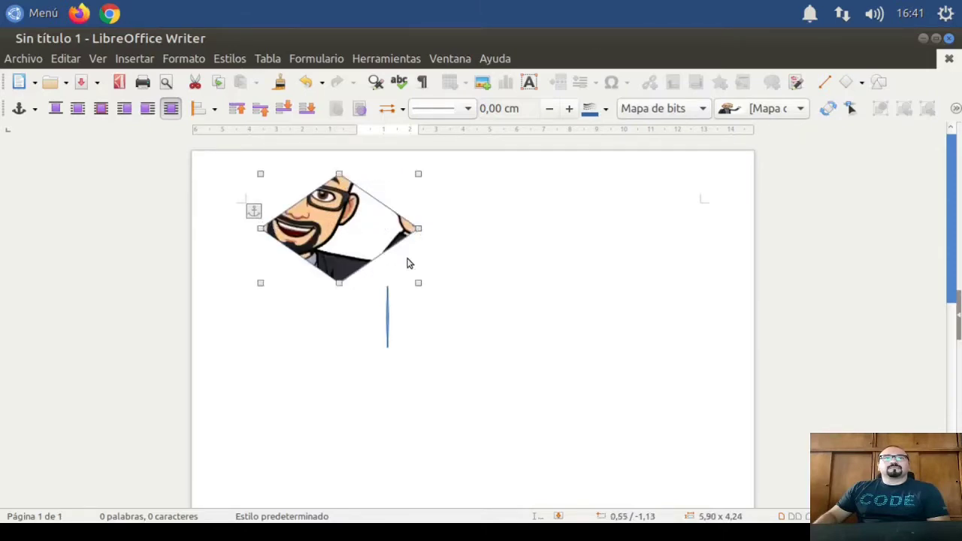
pyautogui.click(498, 318)
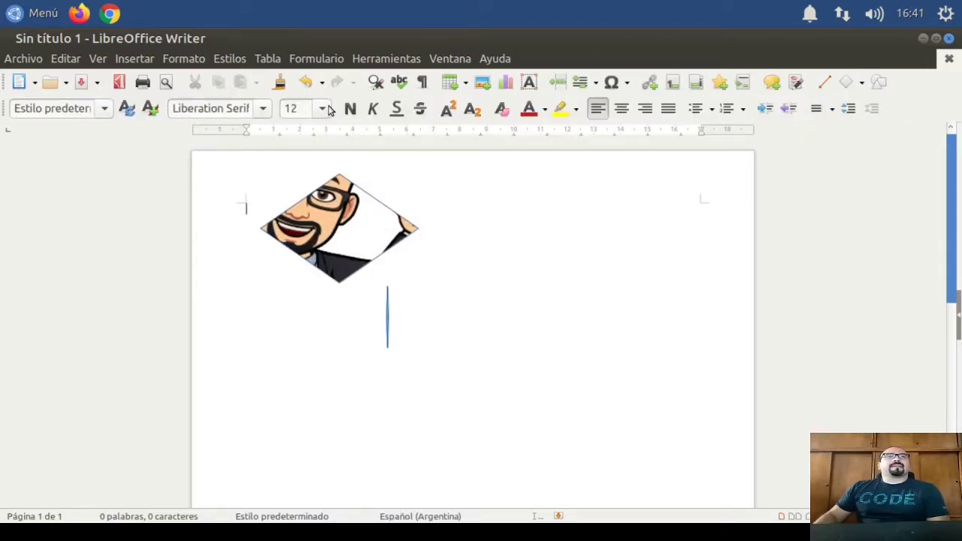
pyautogui.click(272, 60)
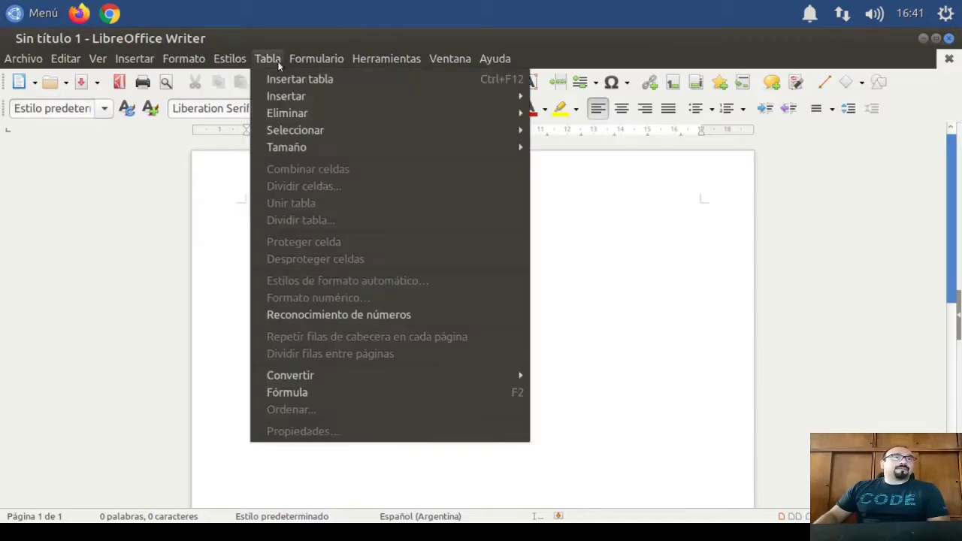
pyautogui.click(305, 64)
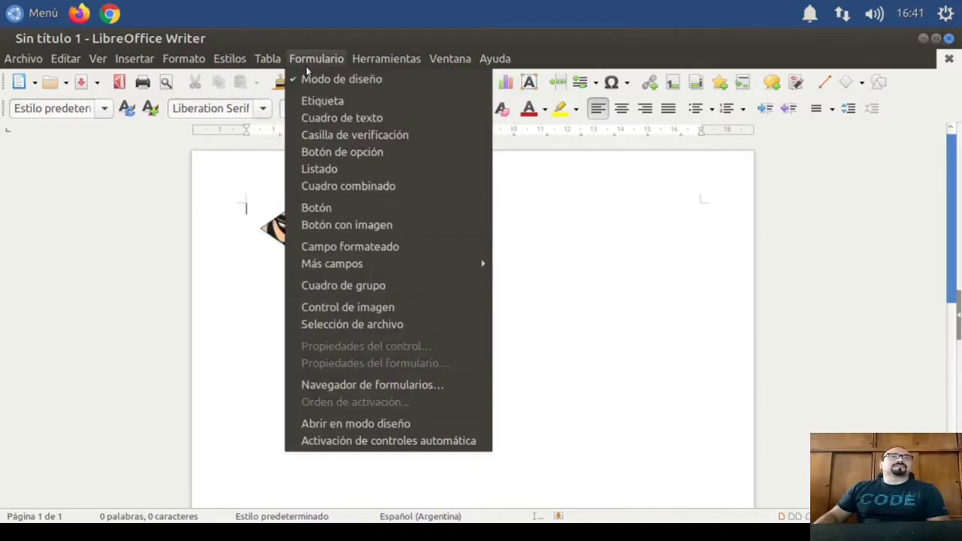
pyautogui.moveTo(361, 66)
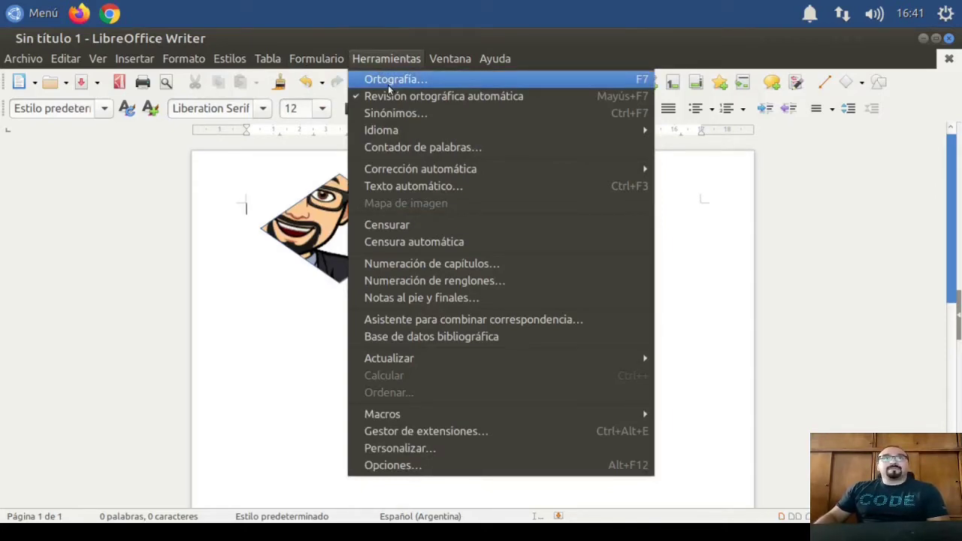
pyautogui.moveTo(385, 134)
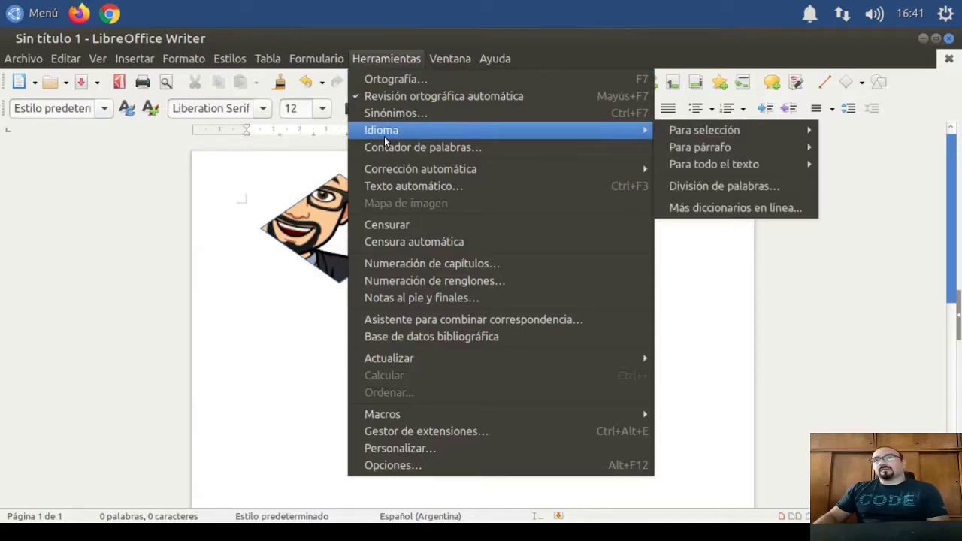
pyautogui.moveTo(724, 133)
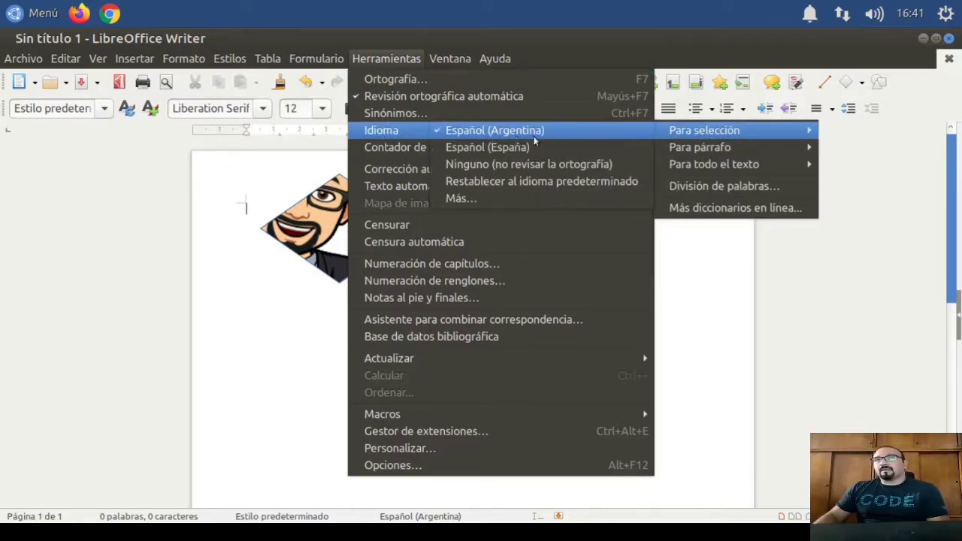
pyautogui.click(273, 304)
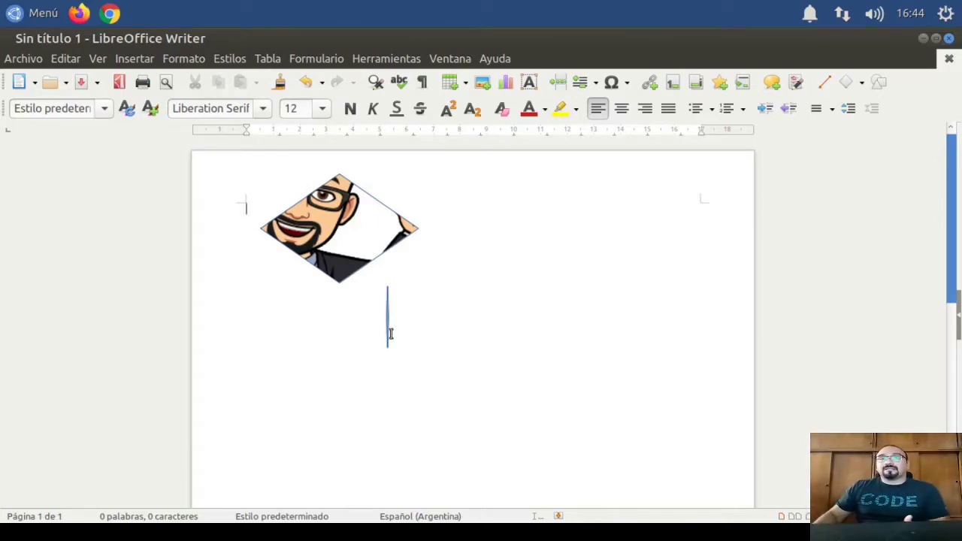
# Delete the thin blue shape and the picture-filled diamond from the page.
pyautogui.click(387, 335)
pyautogui.press('Delete')
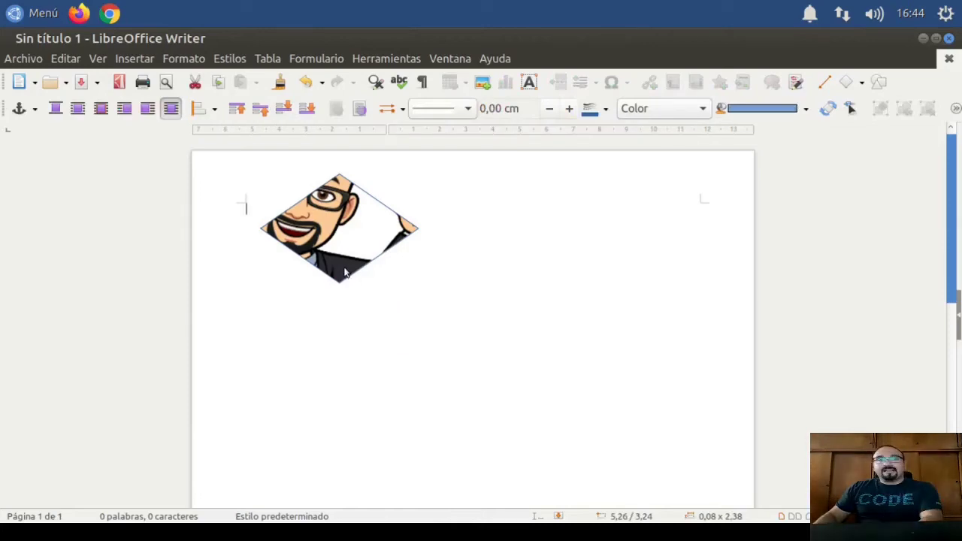
pyautogui.click(345, 266)
pyautogui.press('Delete')
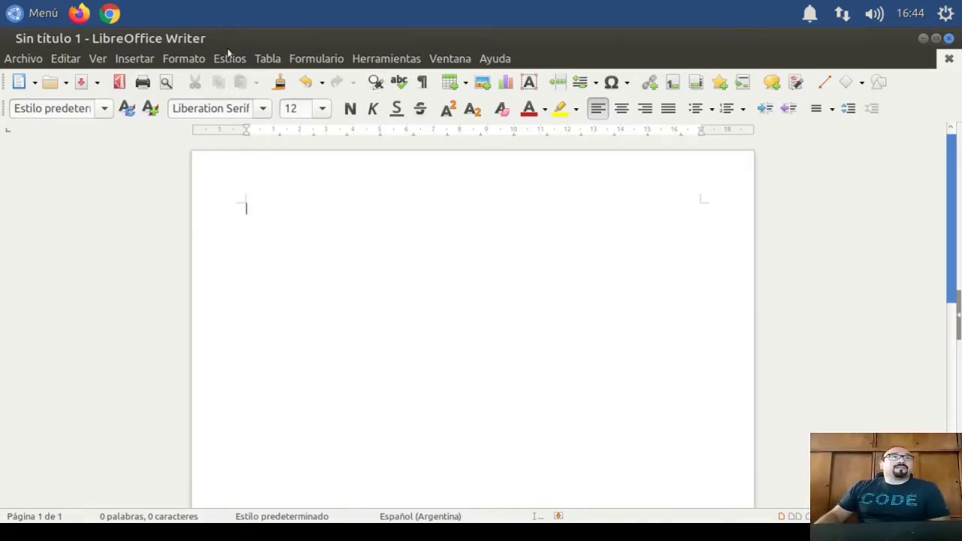
pyautogui.click(340, 60)
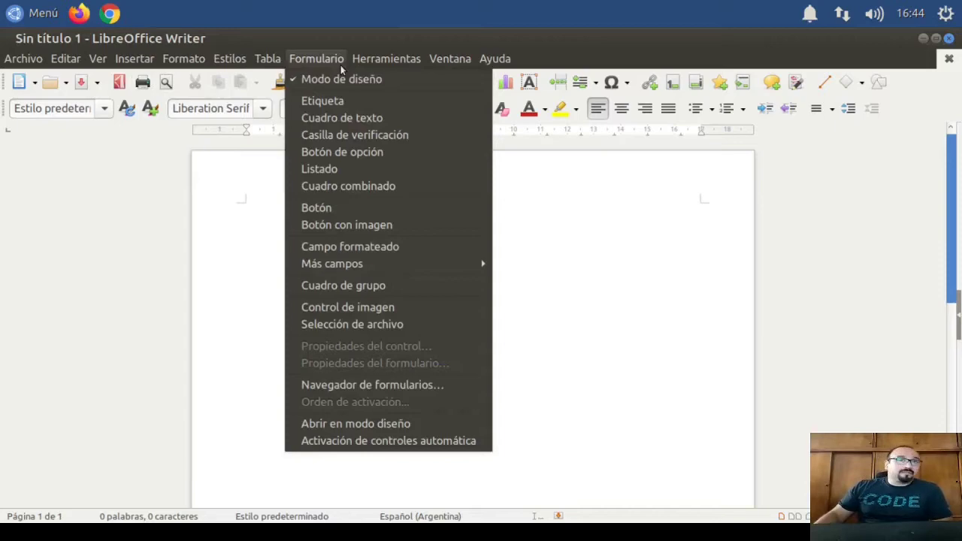
pyautogui.moveTo(225, 61)
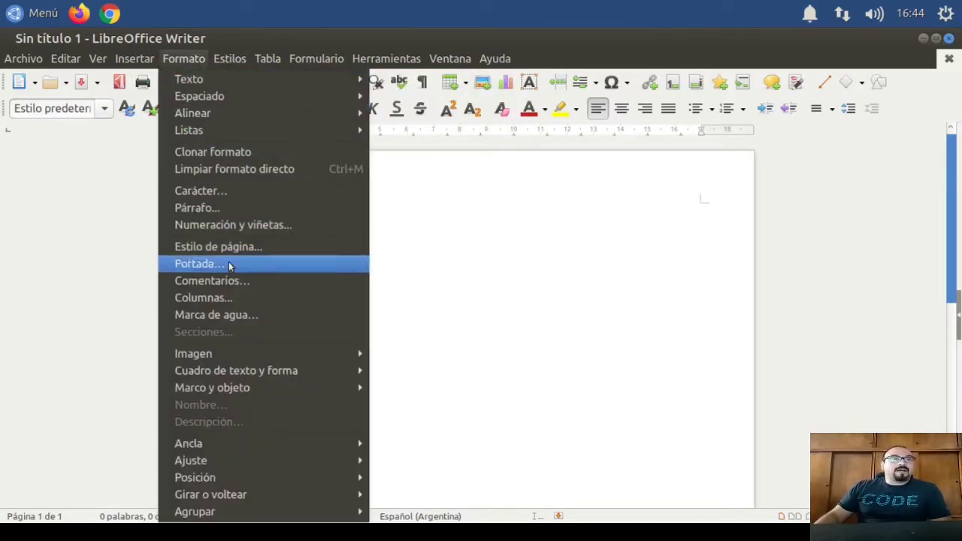
pyautogui.click(414, 258)
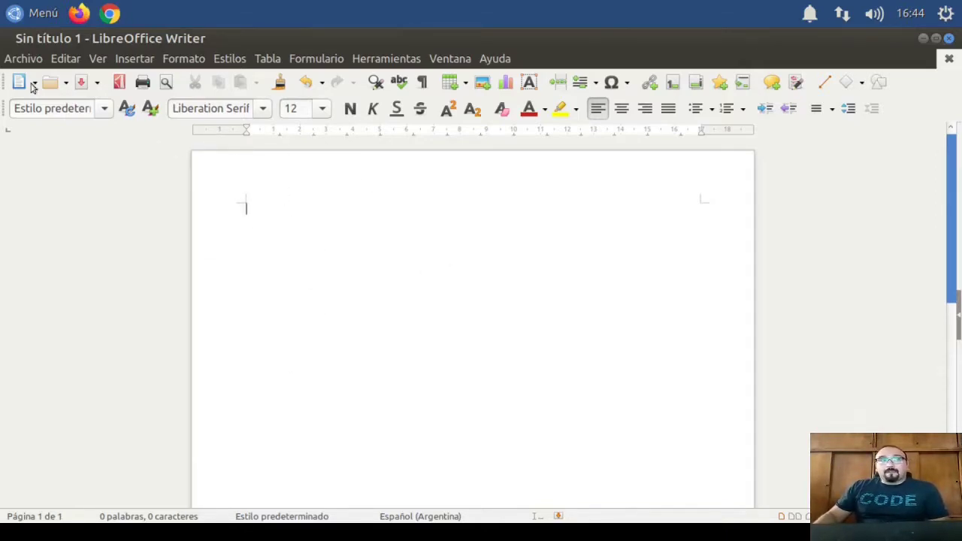
# Open Word1.docx from the Ejemplos folder inside Documentos.
pyautogui.click(23, 60)
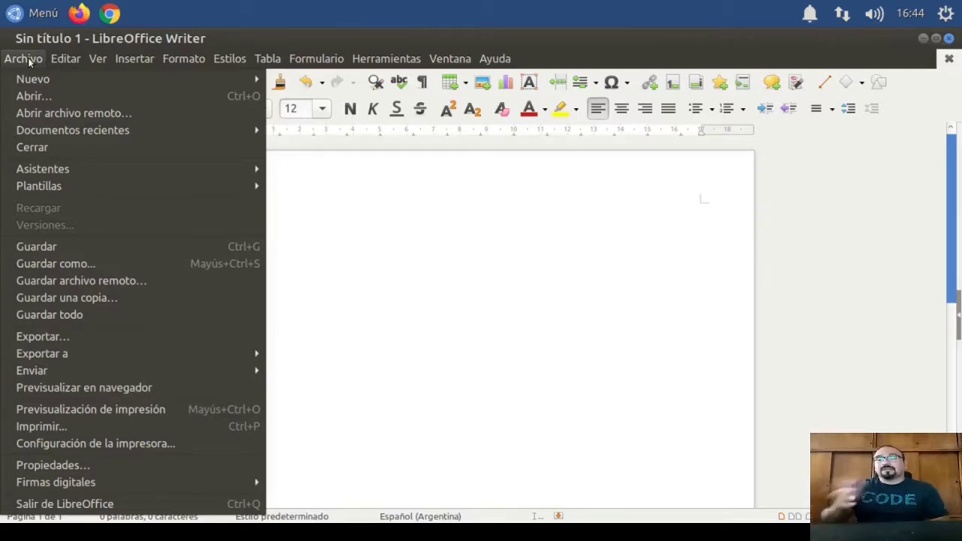
pyautogui.click(56, 99)
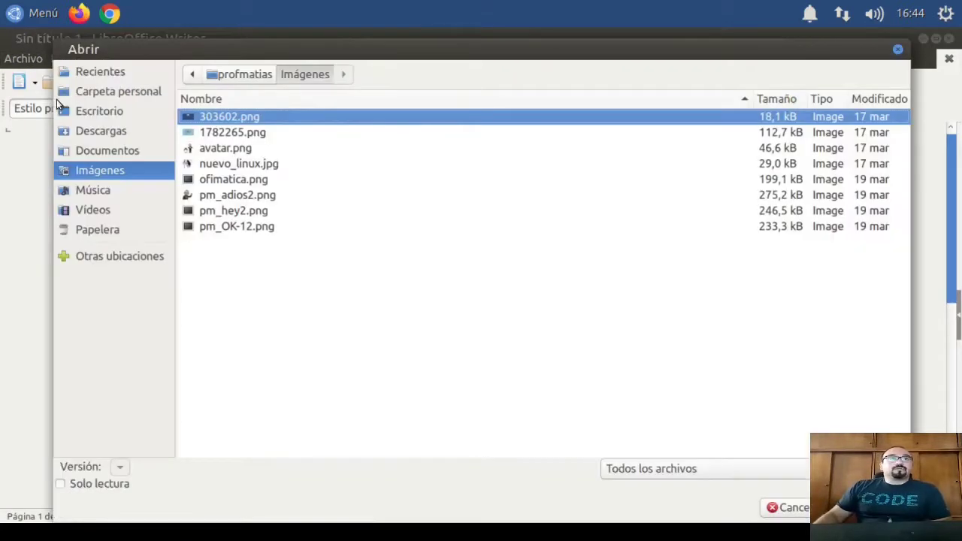
pyautogui.click(121, 156)
pyautogui.doubleClick(217, 118)
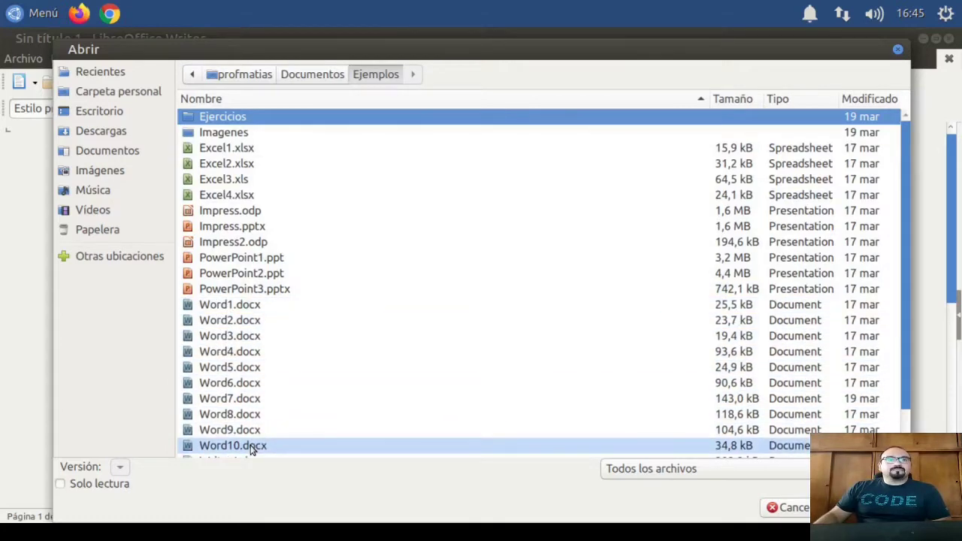
pyautogui.scroll(-1, 255, 436)
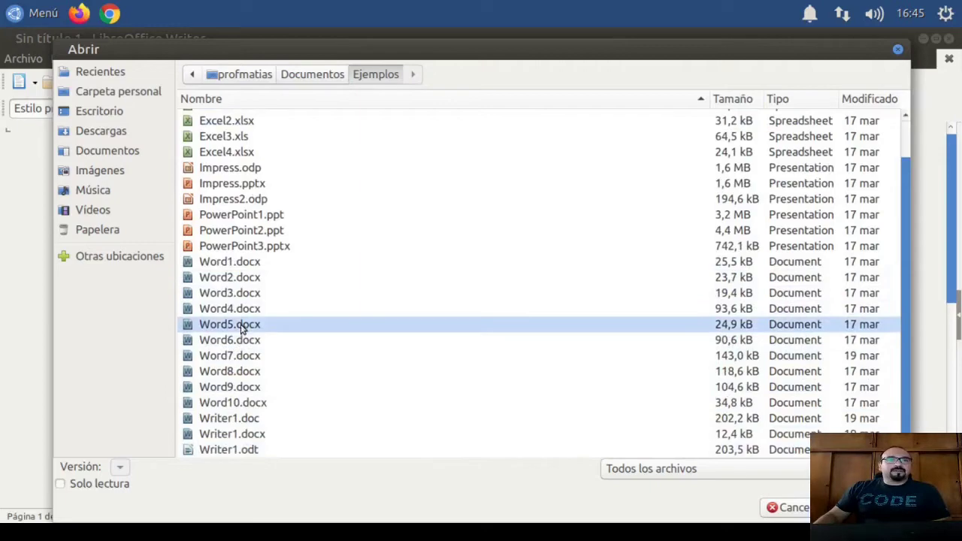
pyautogui.doubleClick(236, 263)
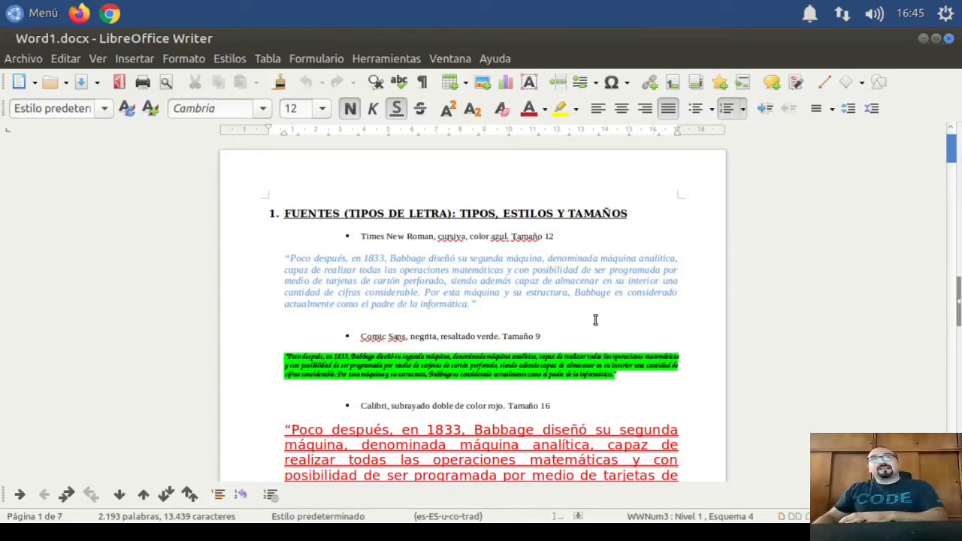
# Examine the document's examples of fonts, superscript and subscript, text alignment, indents and line spacing, and return to its beginning.
pyautogui.scroll(-2, 595, 321)
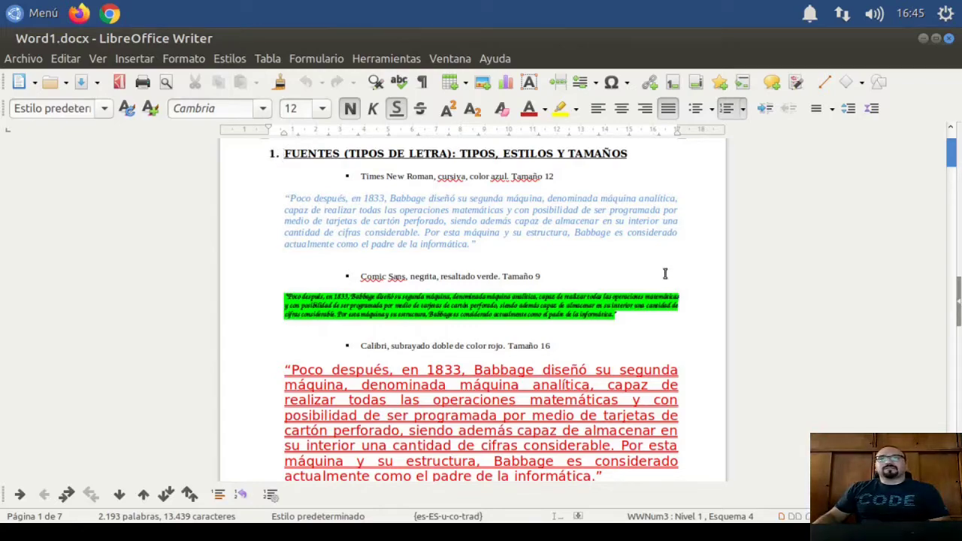
pyautogui.scroll(-1, 523, 342)
pyautogui.scroll(-6, 357, 349)
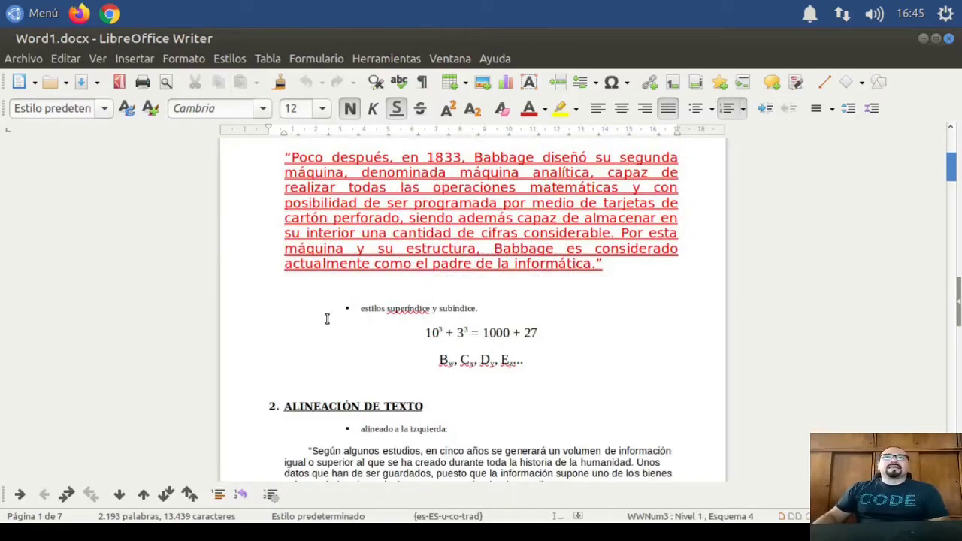
pyautogui.scroll(-1, 416, 363)
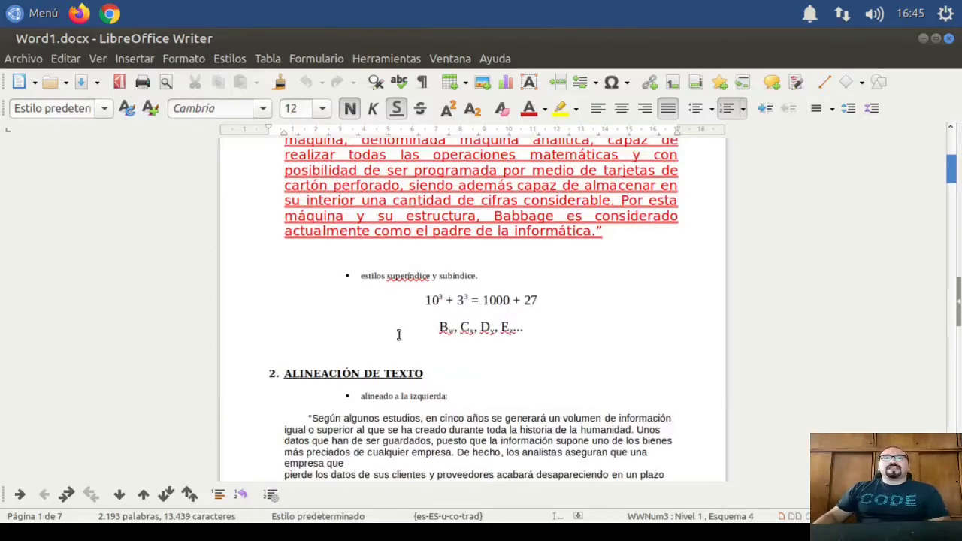
pyautogui.scroll(-1, 397, 335)
pyautogui.scroll(-14, 368, 368)
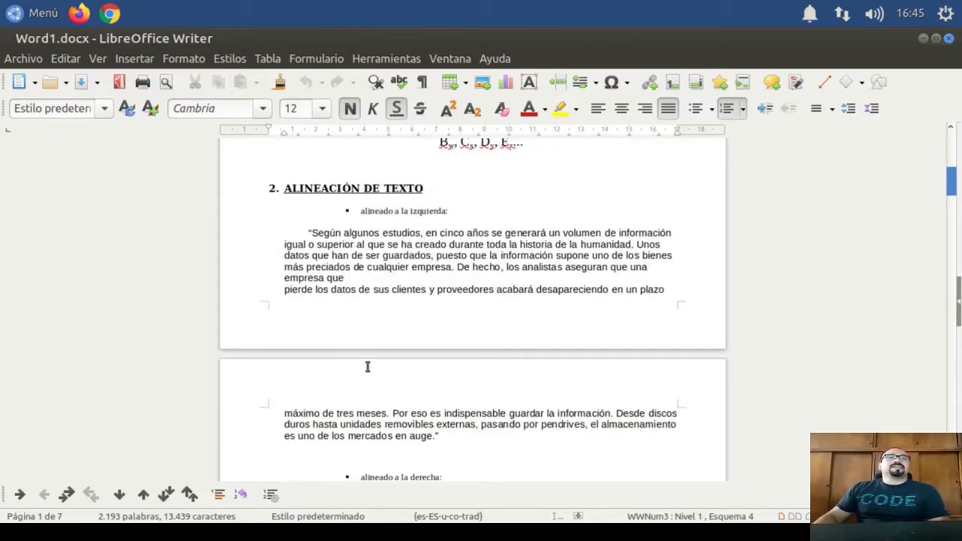
pyautogui.scroll(-13, 387, 282)
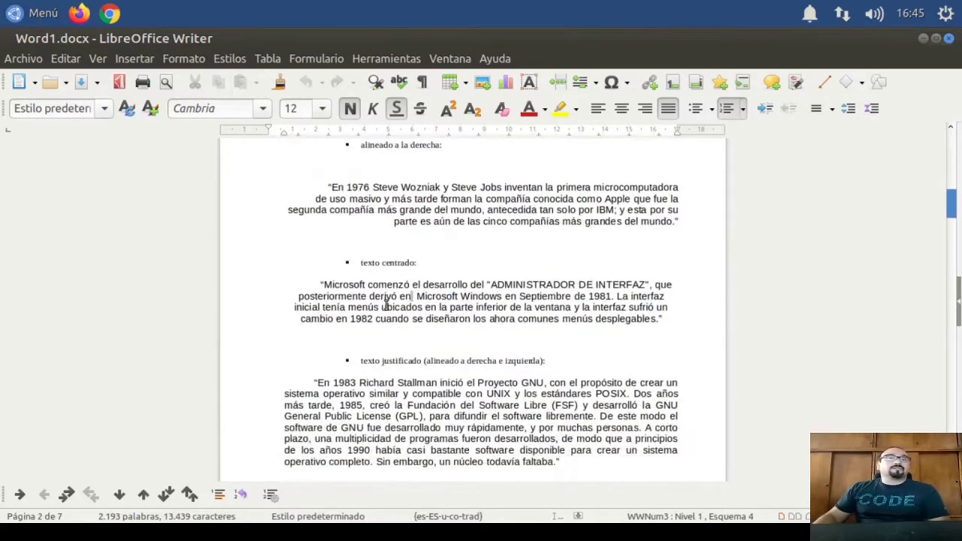
pyautogui.scroll(-15, 399, 346)
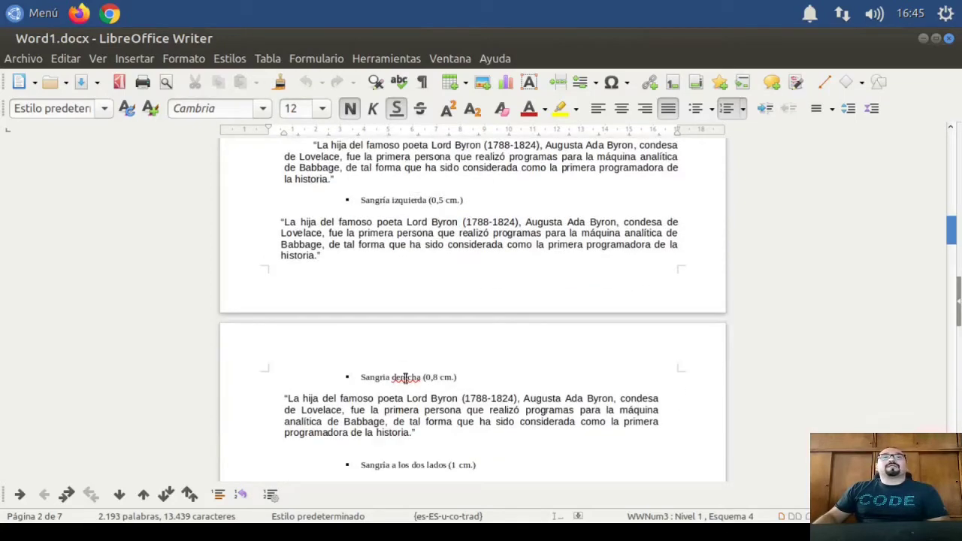
pyautogui.scroll(-6, 405, 390)
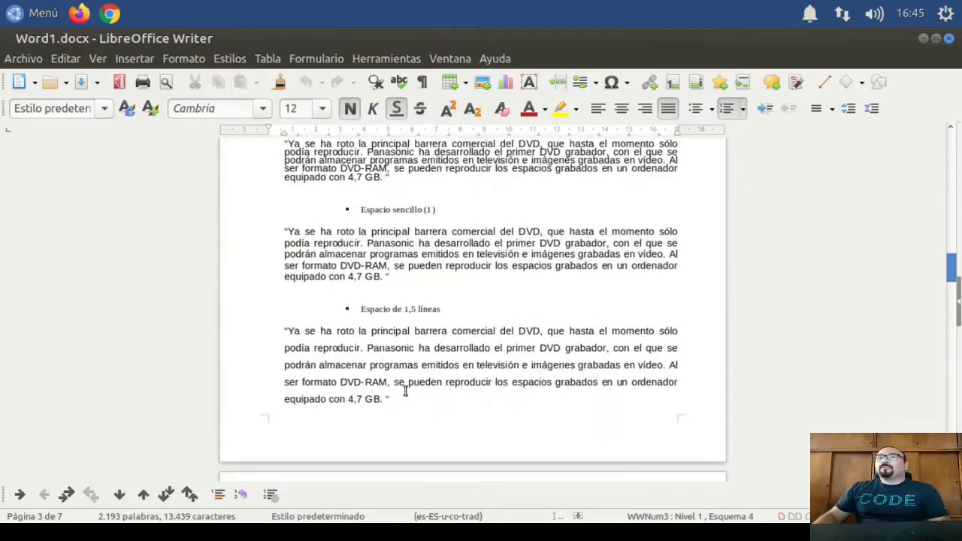
pyautogui.scroll(-6, 405, 391)
pyautogui.scroll(20, 405, 391)
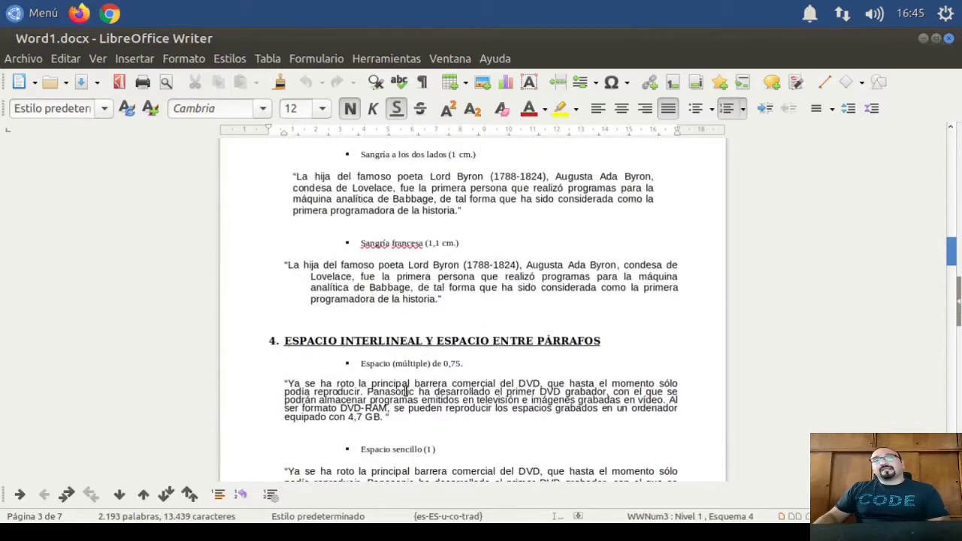
pyautogui.scroll(20, 405, 391)
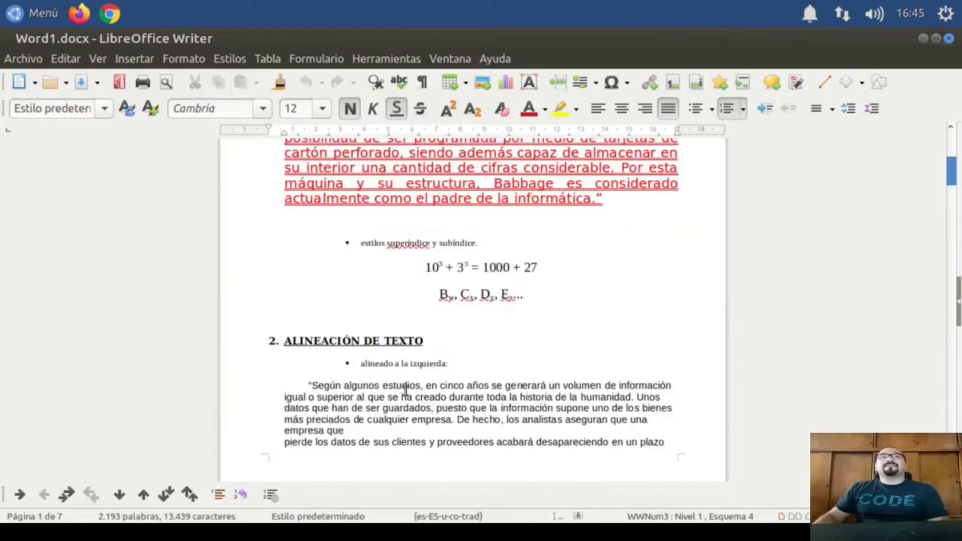
pyautogui.scroll(4, 405, 390)
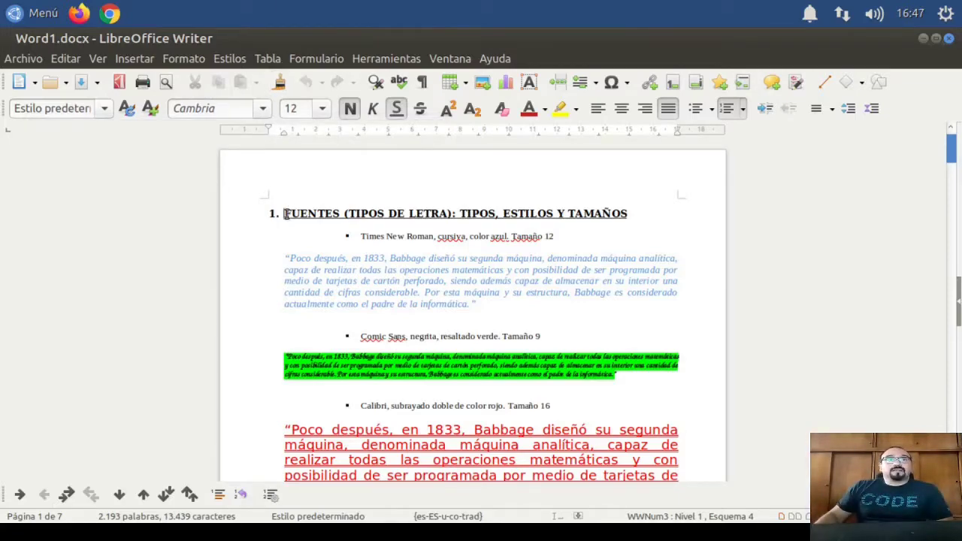
# Change the font of the first section's heading text, from "UENTES (TIPOS DE LETRA)" to "TAMAÑOS", to FreeSans.
pyautogui.moveTo(285, 213); pyautogui.dragTo(636, 217)
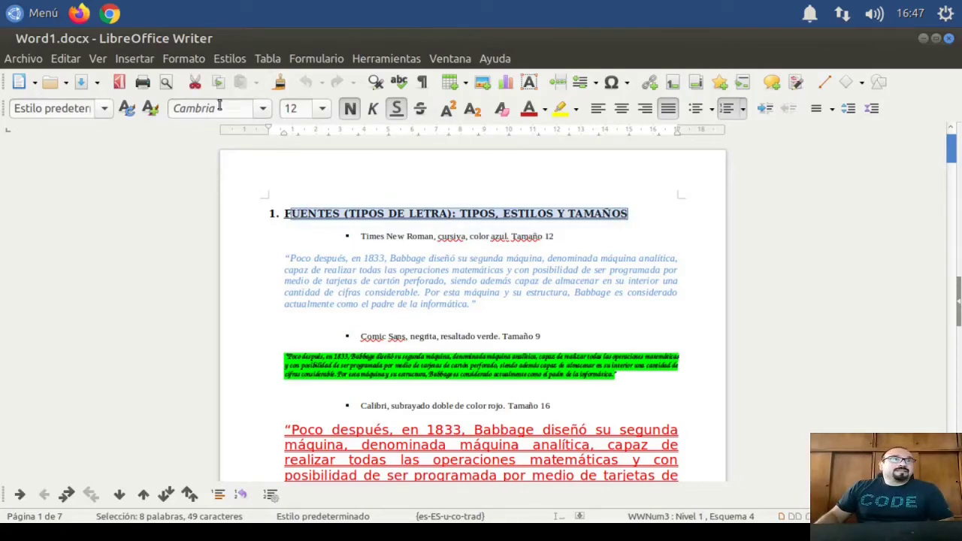
pyautogui.click(263, 108)
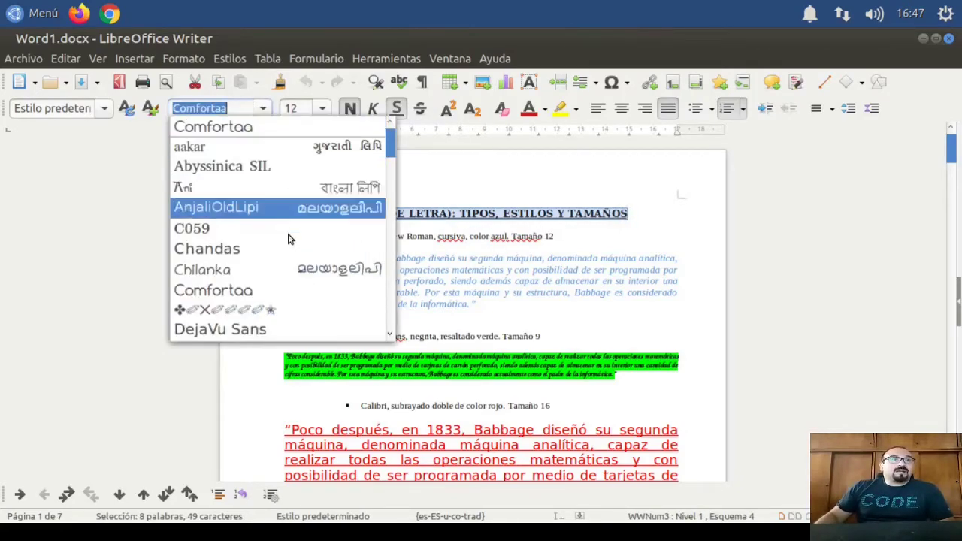
pyautogui.scroll(-10, 288, 273)
pyautogui.scroll(-2, 286, 208)
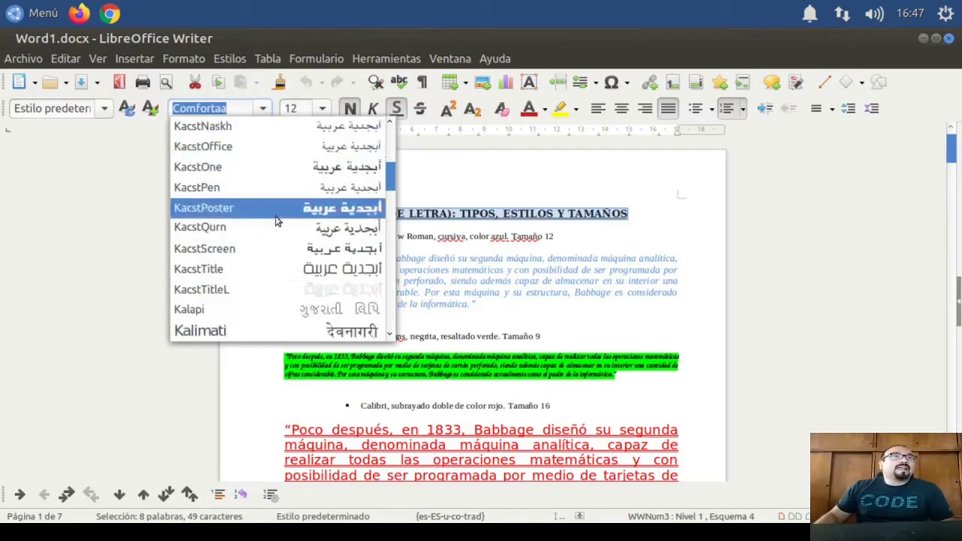
pyautogui.scroll(-10, 275, 220)
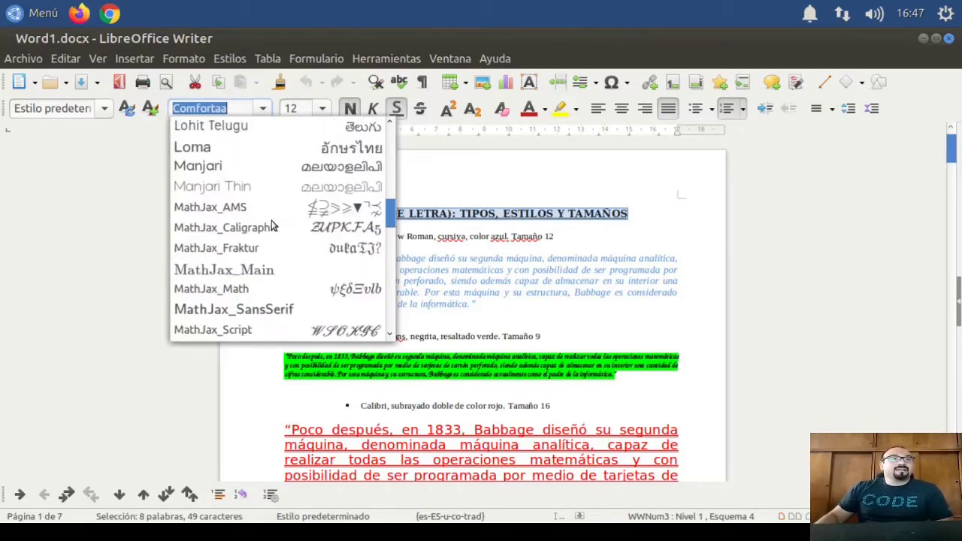
pyautogui.scroll(-7, 274, 248)
pyautogui.scroll(-1, 300, 278)
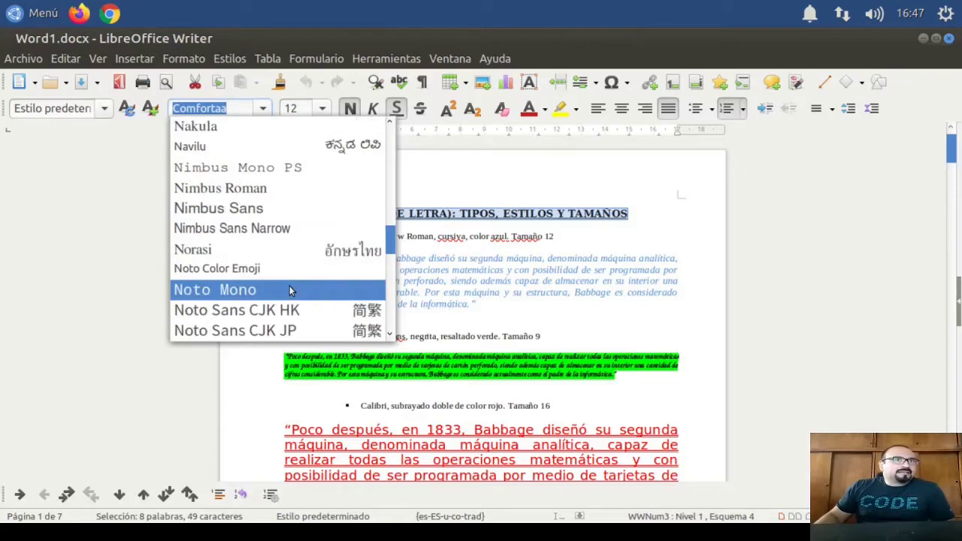
pyautogui.moveTo(389, 239); pyautogui.dragTo(393, 110)
pyautogui.scroll(-5, 330, 284)
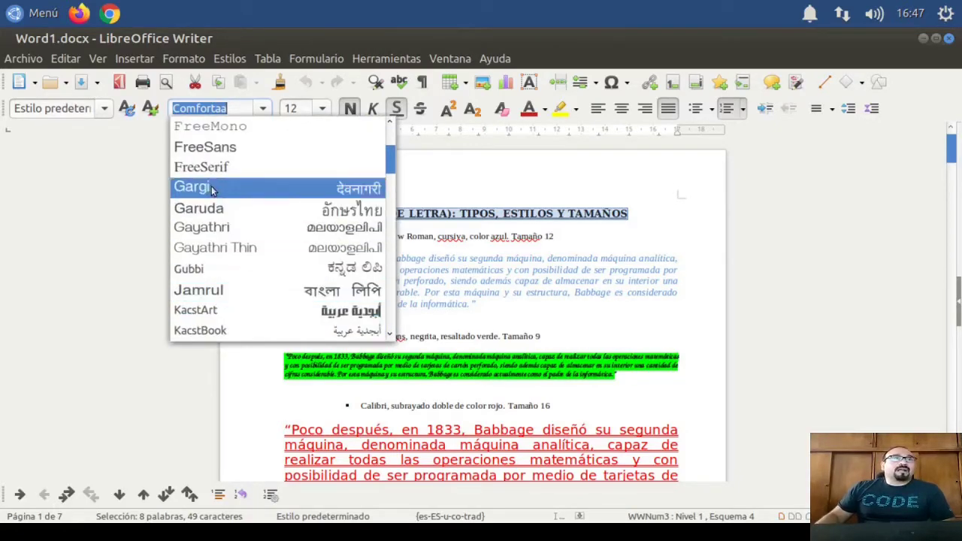
pyautogui.click(245, 147)
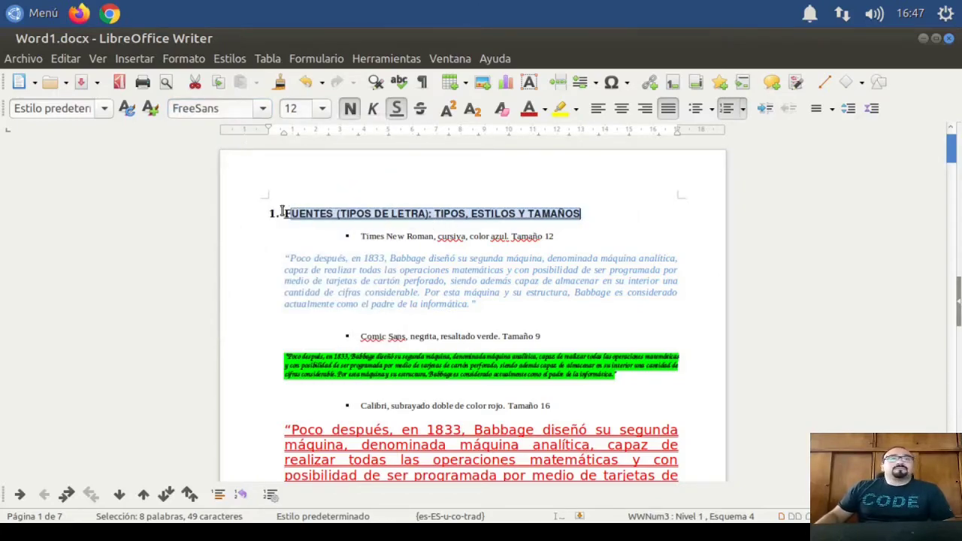
pyautogui.click(589, 213)
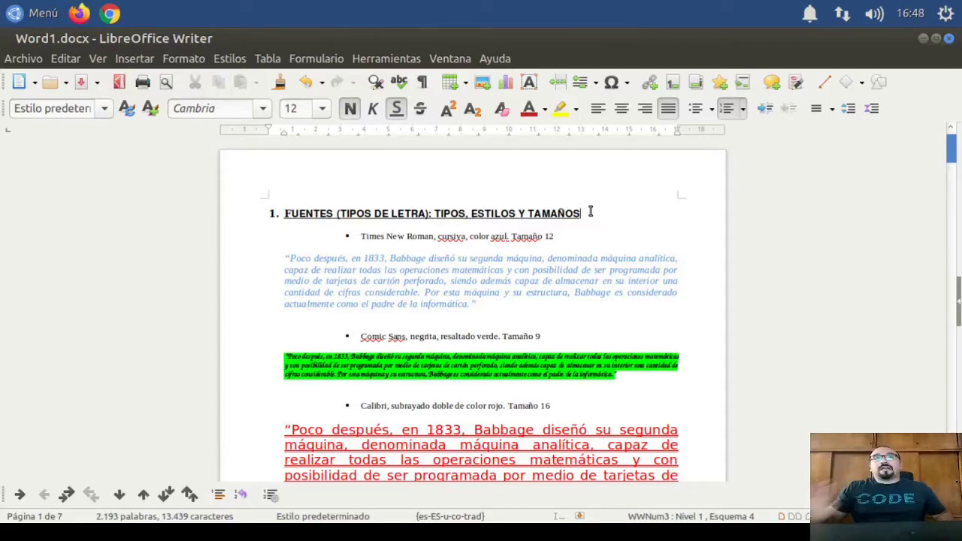
# Check the formatting of the blue italic and red double-underlined paragraphs, and review the examples down to the text alignment section.
pyautogui.click(483, 260)
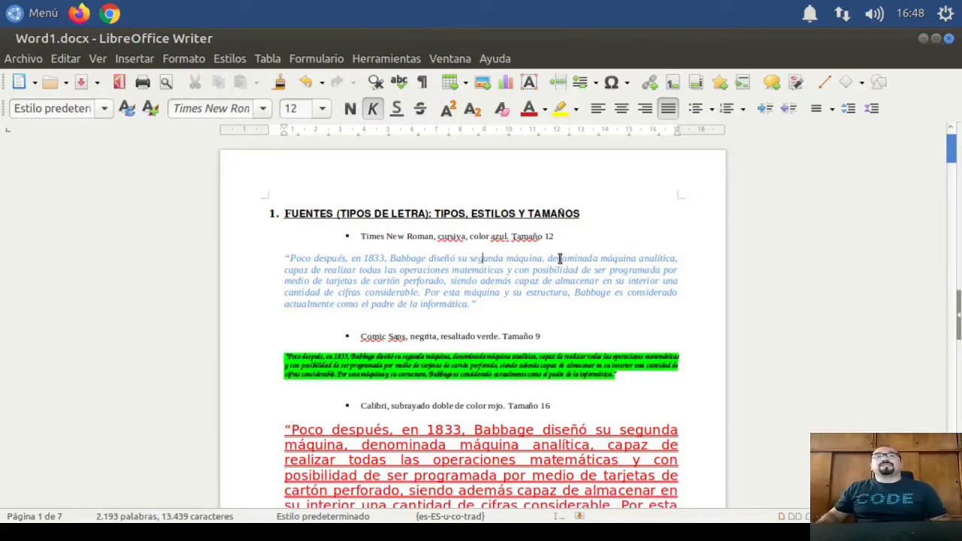
pyautogui.scroll(-3, 545, 330)
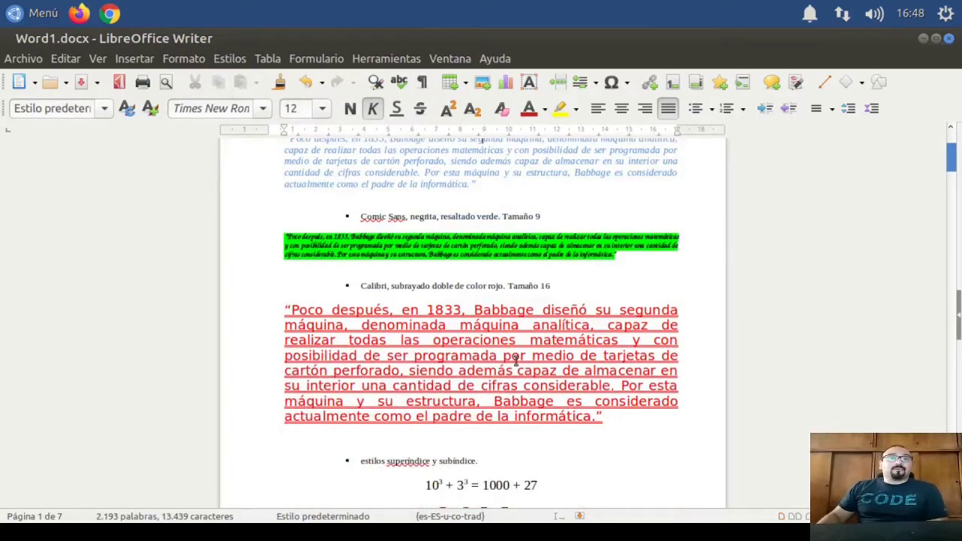
pyautogui.scroll(-2, 515, 361)
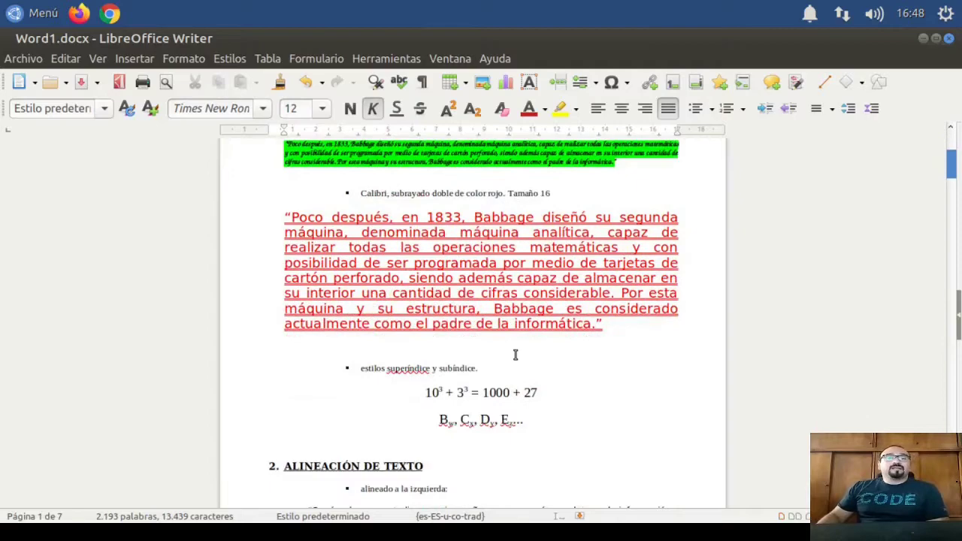
pyautogui.click(612, 310)
pyautogui.scroll(-1, 504, 445)
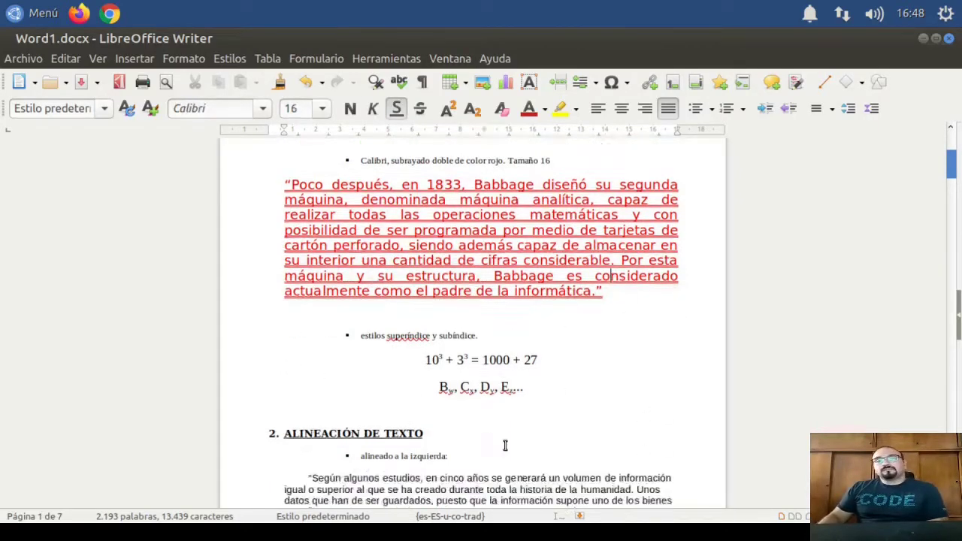
pyautogui.scroll(-4, 505, 446)
pyautogui.scroll(-2, 508, 418)
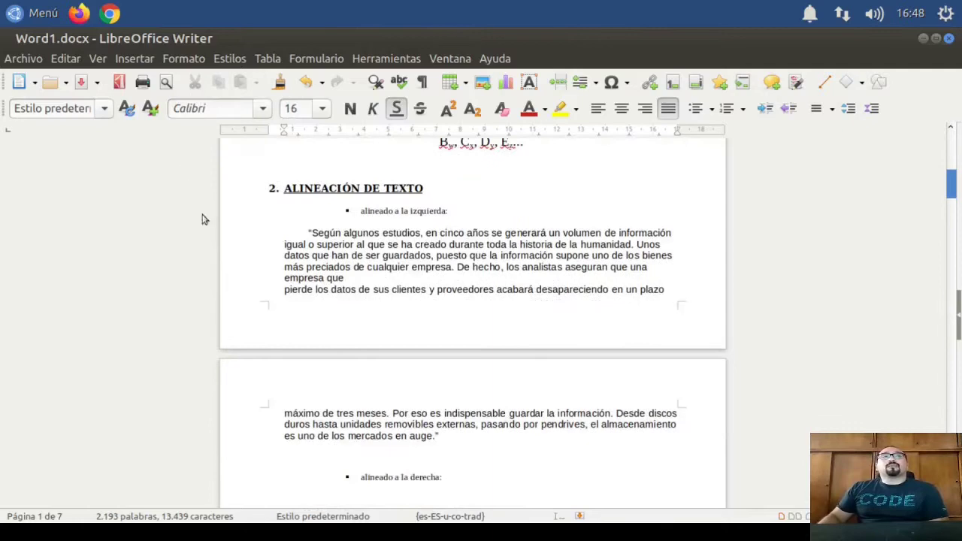
# Open Word8.docx from the Ejemplos folder.
pyautogui.click(35, 59)
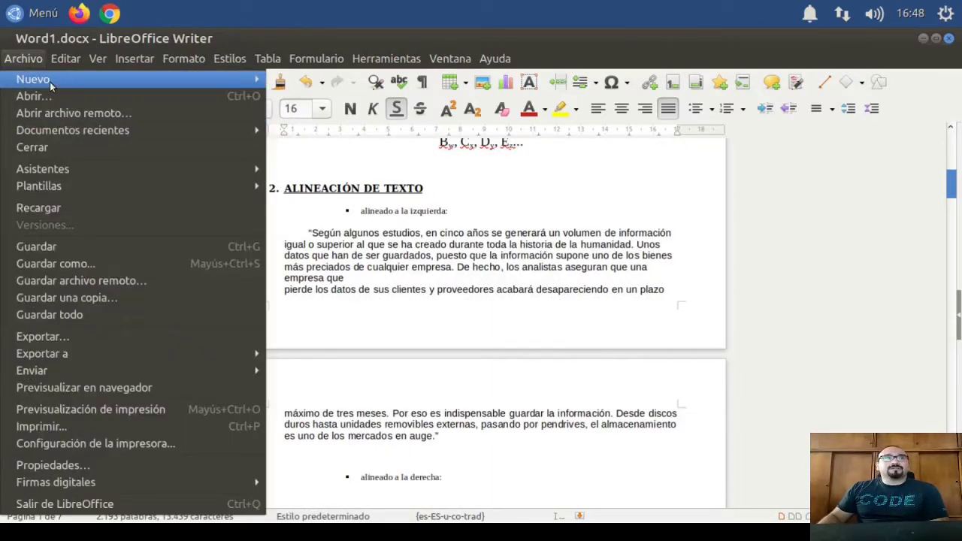
pyautogui.click(45, 96)
pyautogui.scroll(-2, 312, 375)
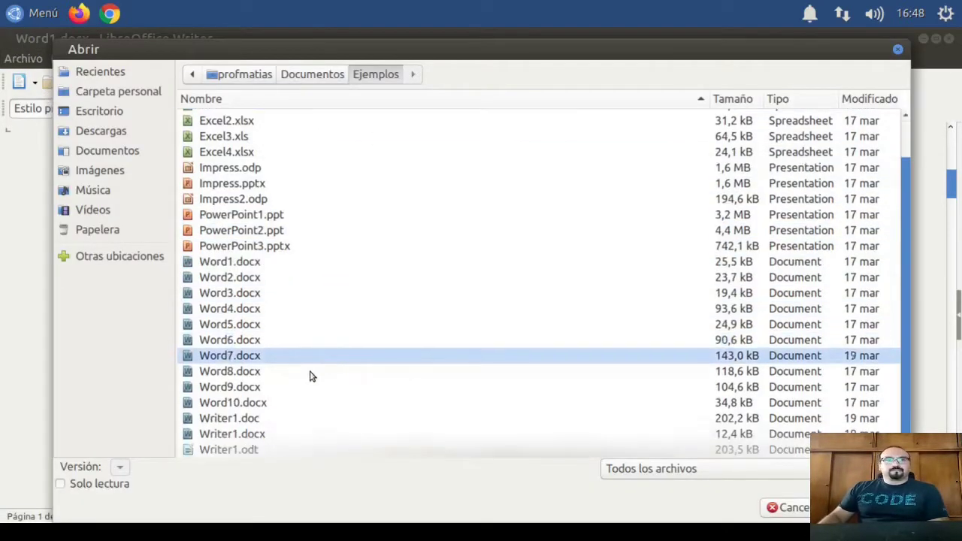
pyautogui.click(278, 376)
pyautogui.doubleClick(278, 377)
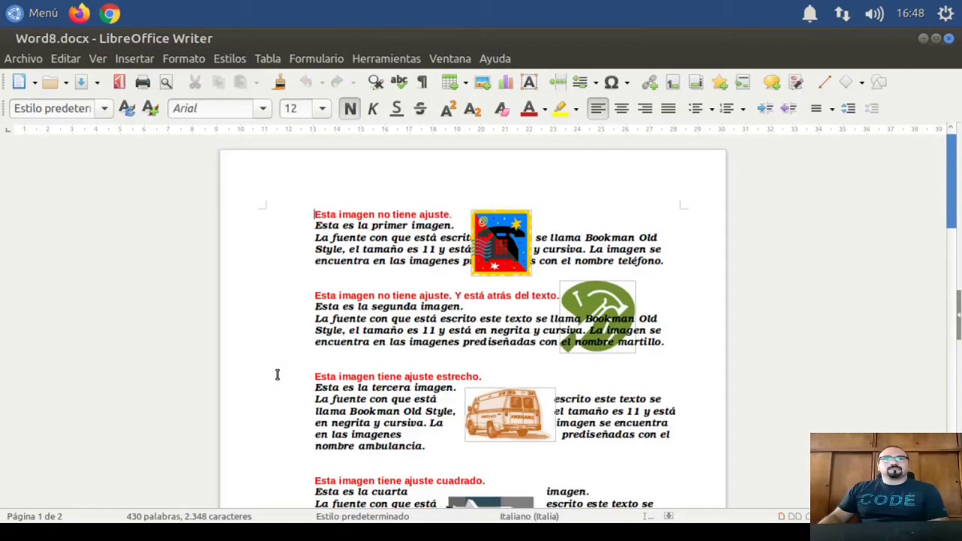
# Check the anchor, wrap and alignment options available for the telephone image beside the first example paragraph.
pyautogui.scroll(-5, 759, 326)
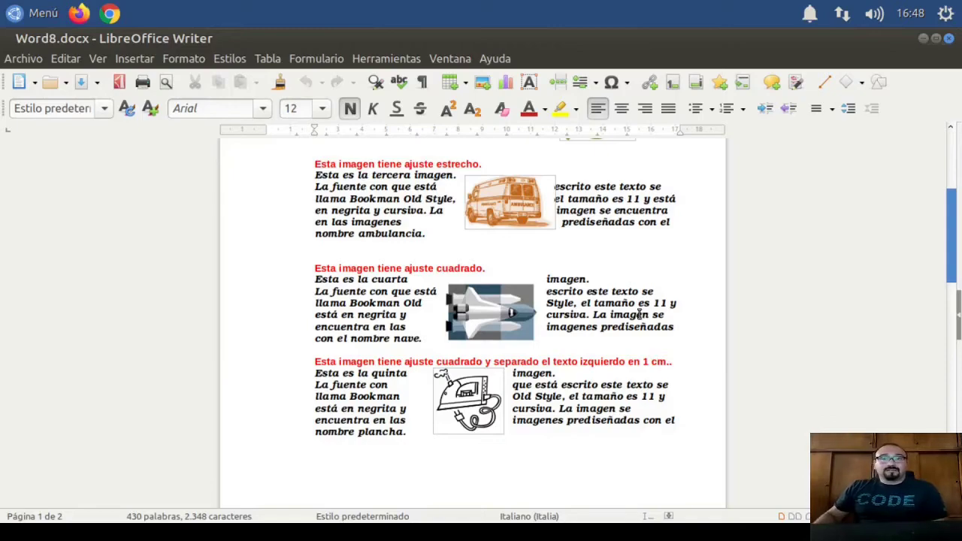
pyautogui.scroll(3, 639, 314)
pyautogui.scroll(3, 489, 277)
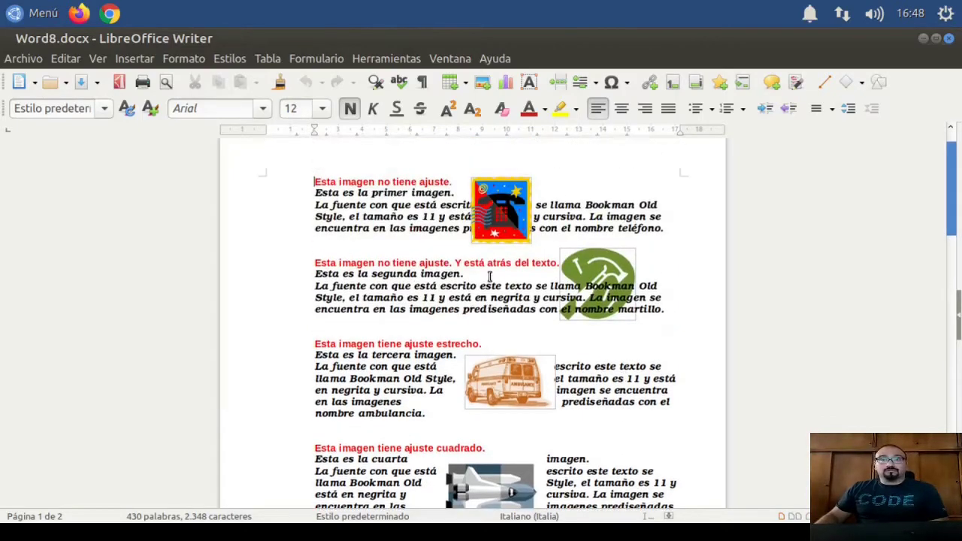
pyautogui.click(503, 231)
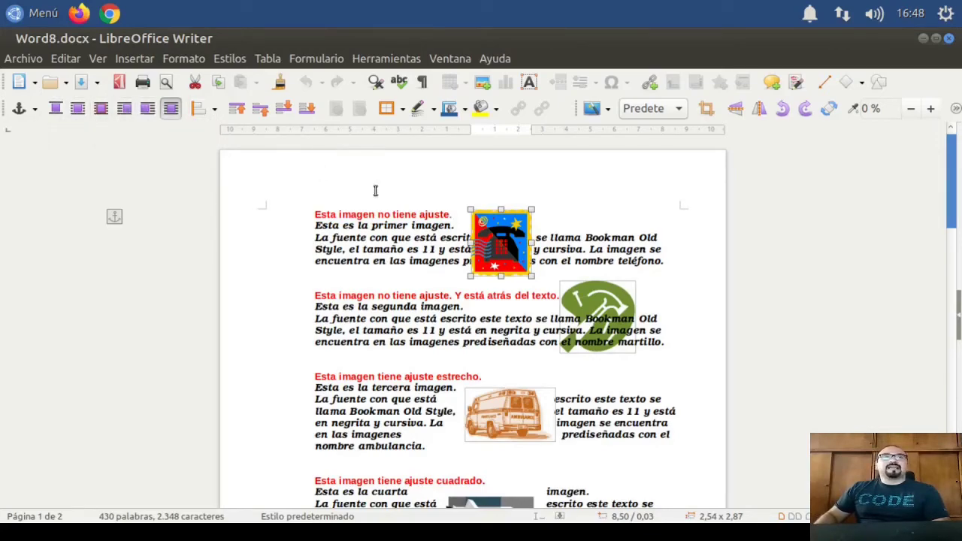
pyautogui.rightClick(511, 252)
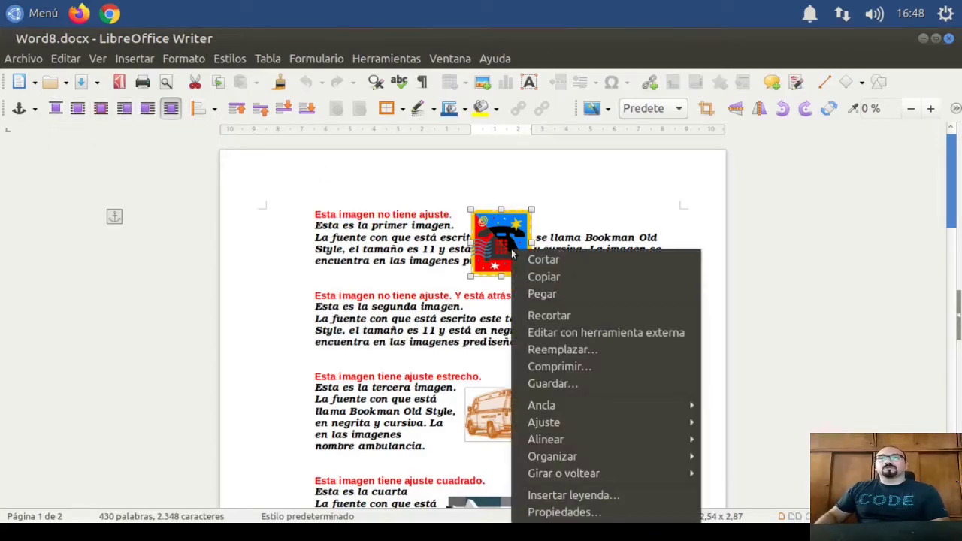
pyautogui.moveTo(574, 406)
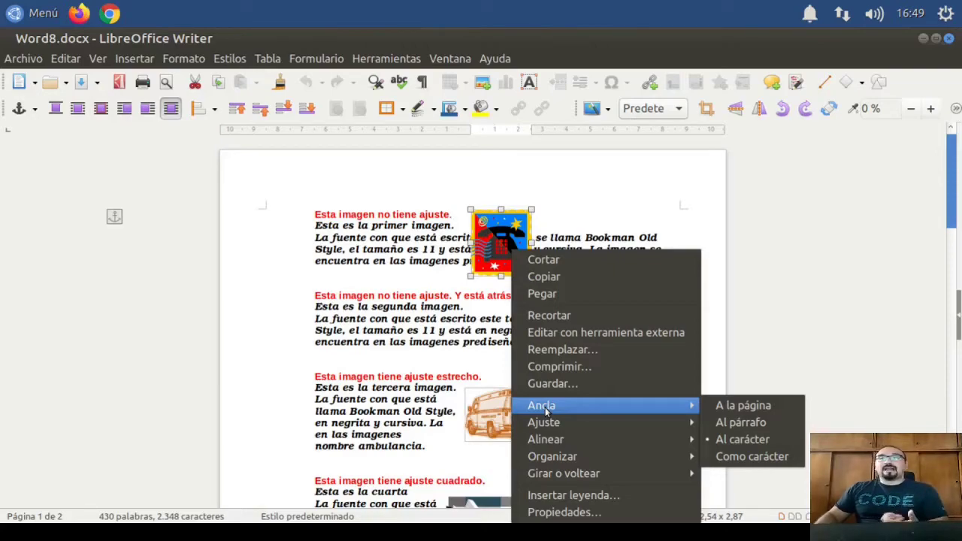
pyautogui.moveTo(546, 422)
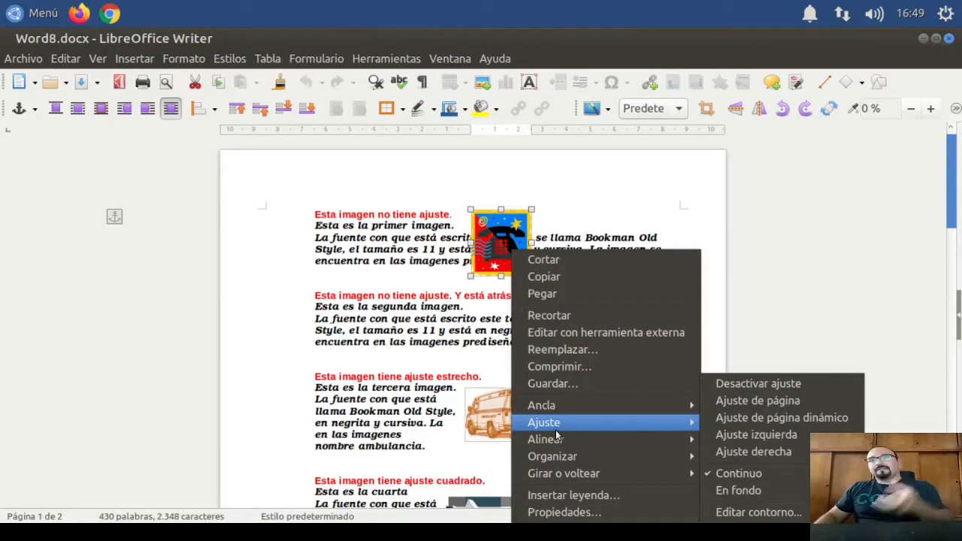
pyautogui.moveTo(556, 446)
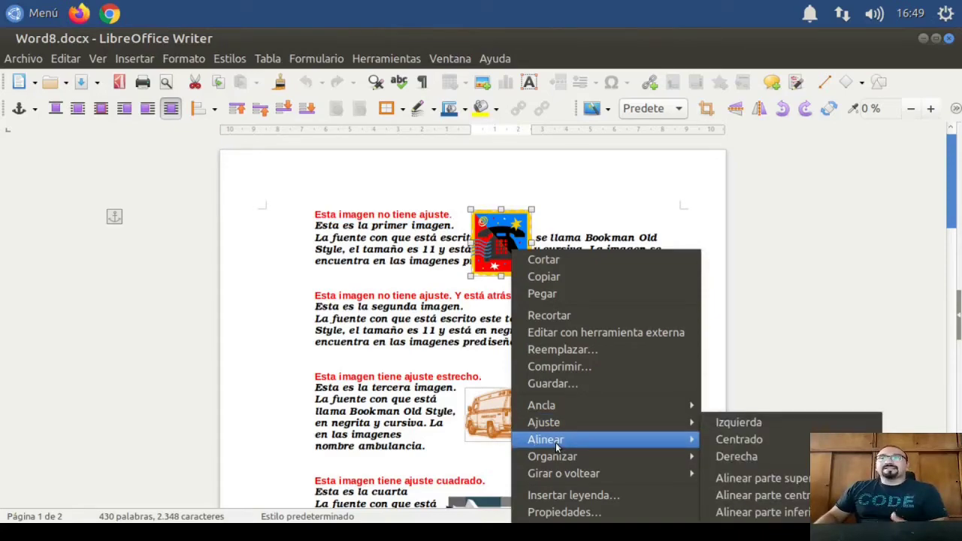
pyautogui.click(737, 335)
# Examine the image wrapping examples through the end of the second page and return to the document's beginning.
pyautogui.scroll(-3, 739, 335)
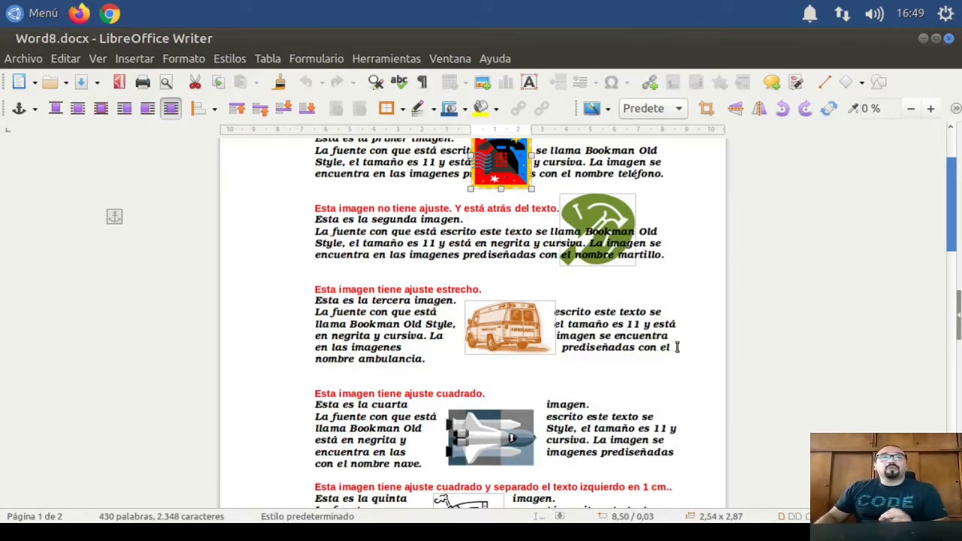
pyautogui.scroll(-1, 677, 346)
pyautogui.scroll(-5, 676, 346)
pyautogui.scroll(-7, 528, 410)
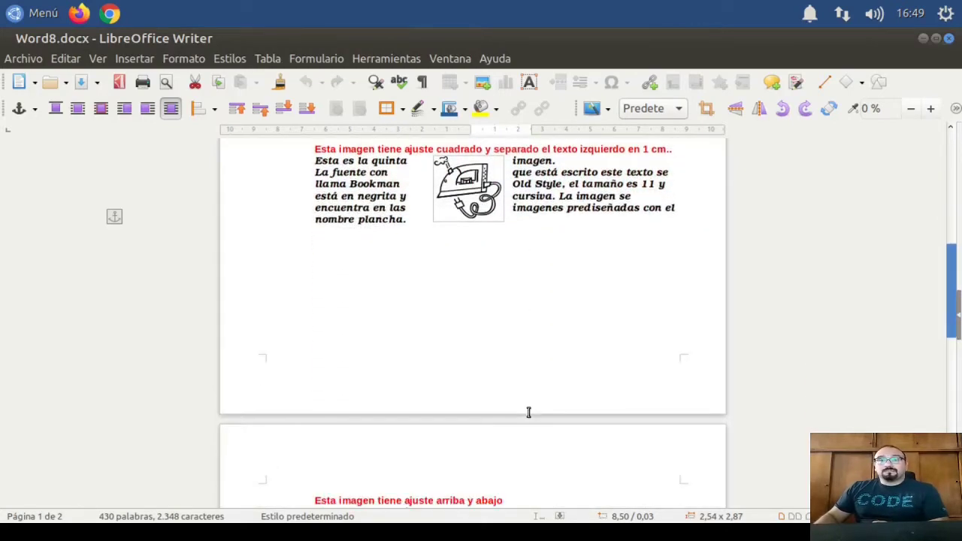
pyautogui.scroll(9, 528, 411)
pyautogui.scroll(7, 528, 410)
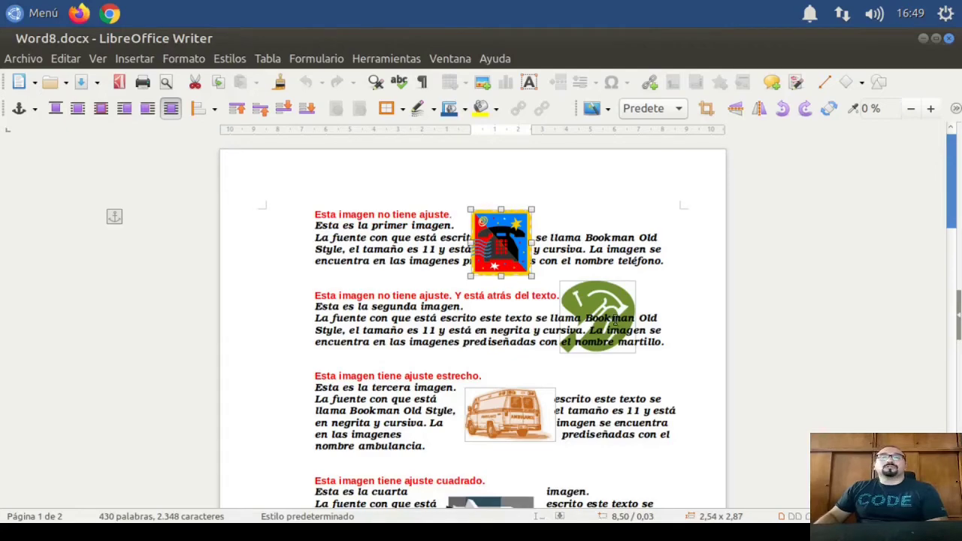
pyautogui.scroll(-15, 614, 319)
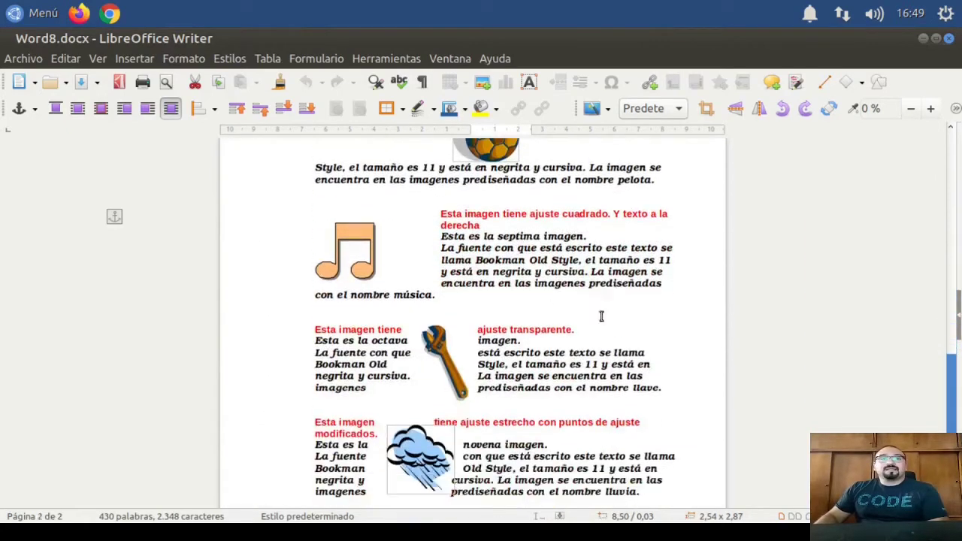
pyautogui.scroll(-5, 548, 375)
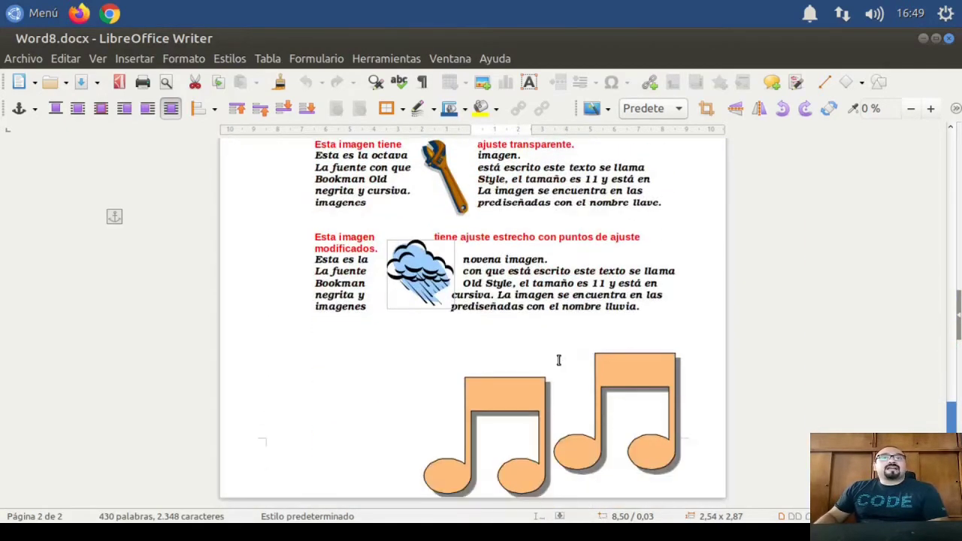
pyautogui.scroll(8, 558, 360)
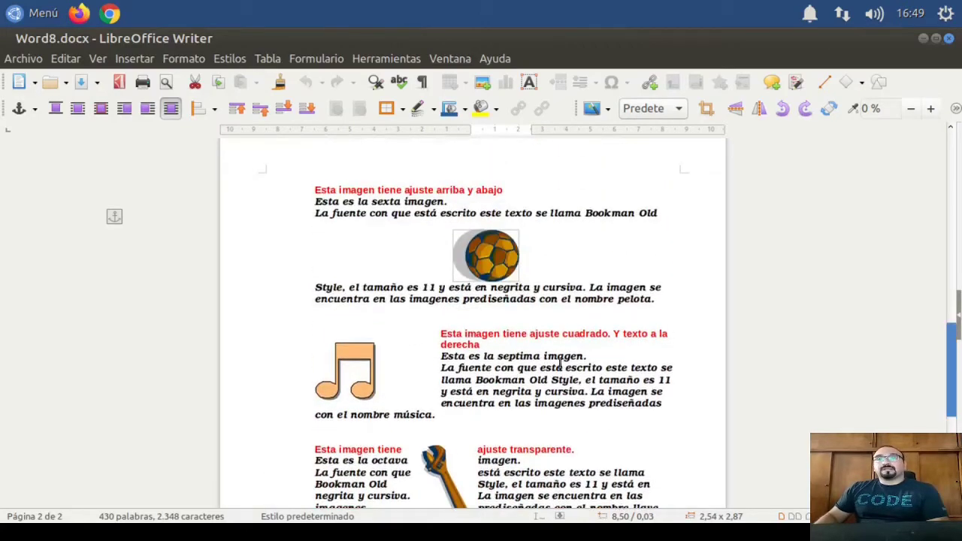
pyautogui.scroll(12, 560, 364)
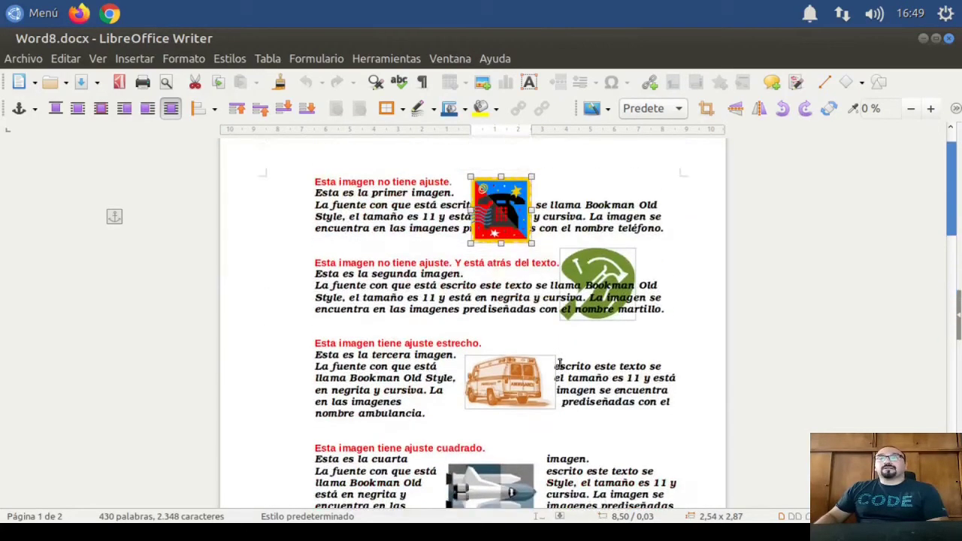
pyautogui.scroll(2, 559, 365)
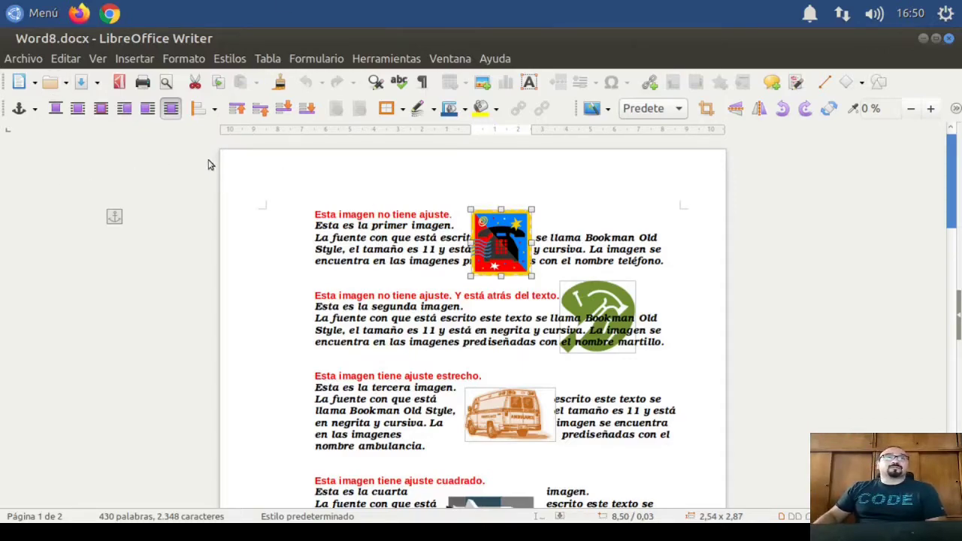
# Create a new blank text document.
pyautogui.click(23, 63)
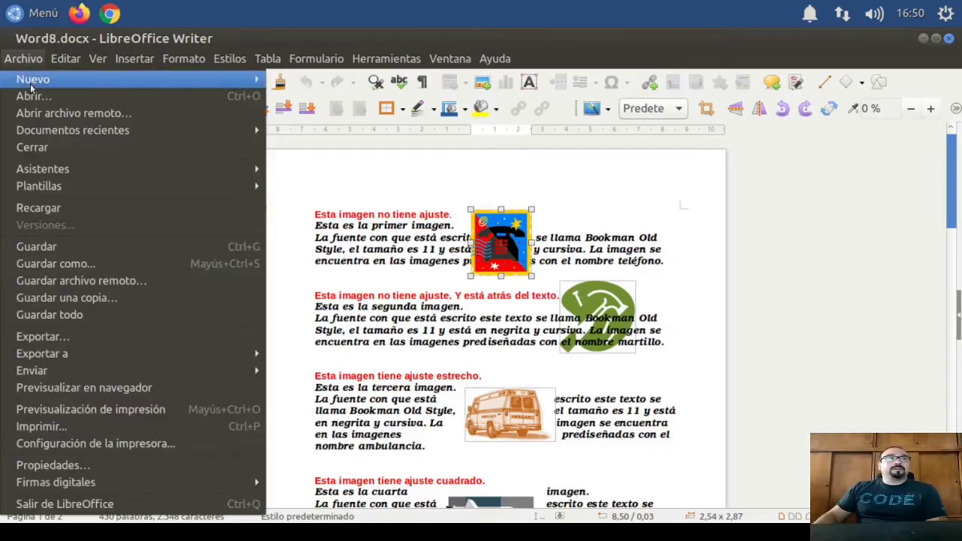
pyautogui.moveTo(34, 80)
pyautogui.click(347, 80)
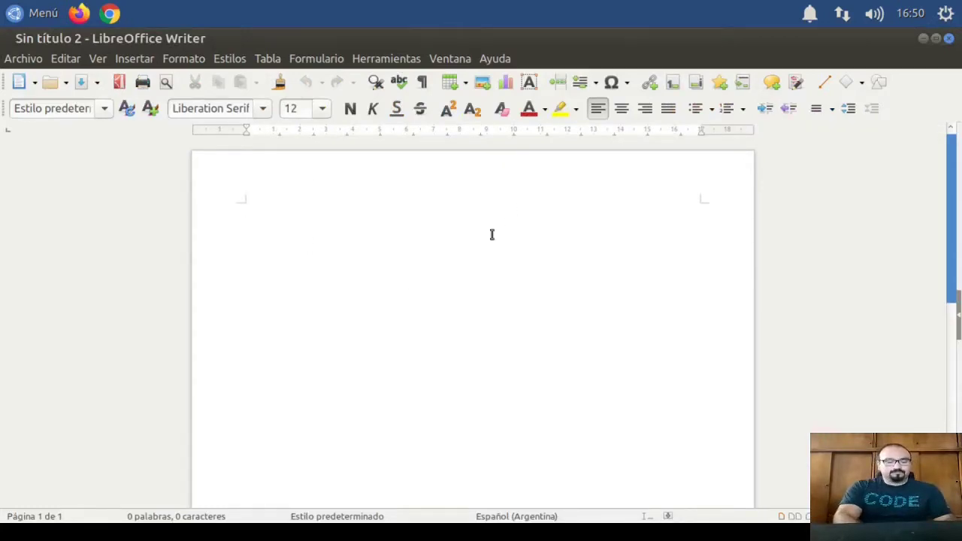
# Write three separate lines: "Hola", "mi nombre" and "es" followed by the person's capitalized first name.
pyautogui.write('Hola')
pyautogui.press('Return')
pyautogui.write('m')
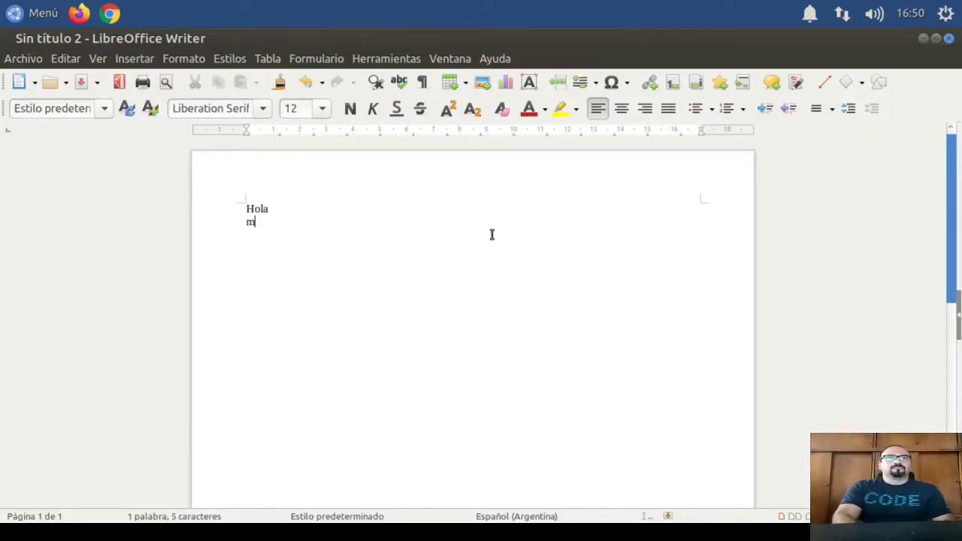
pyautogui.write('i nombre')
pyautogui.press('Return')
pyautogui.write('es m')
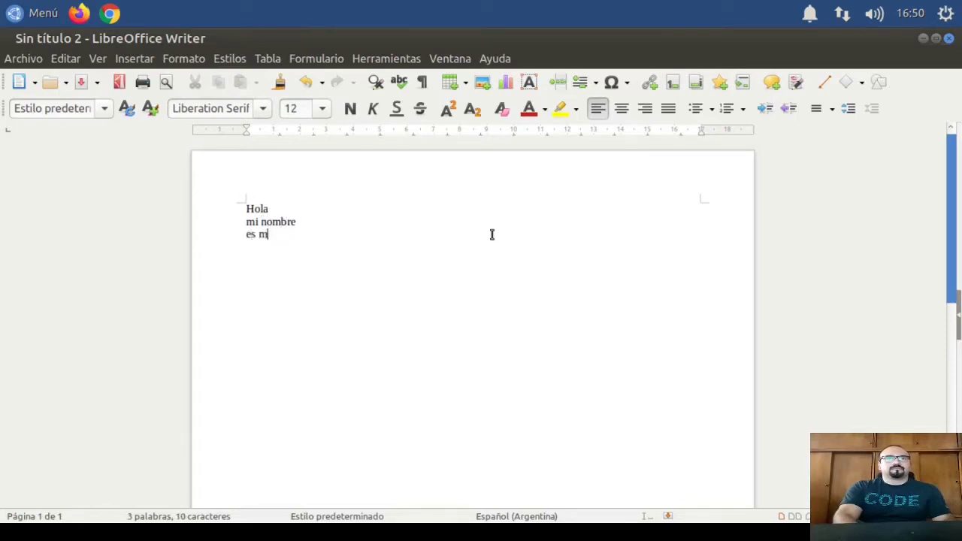
pyautogui.press('BackSpace')
pyautogui.write('Matias')
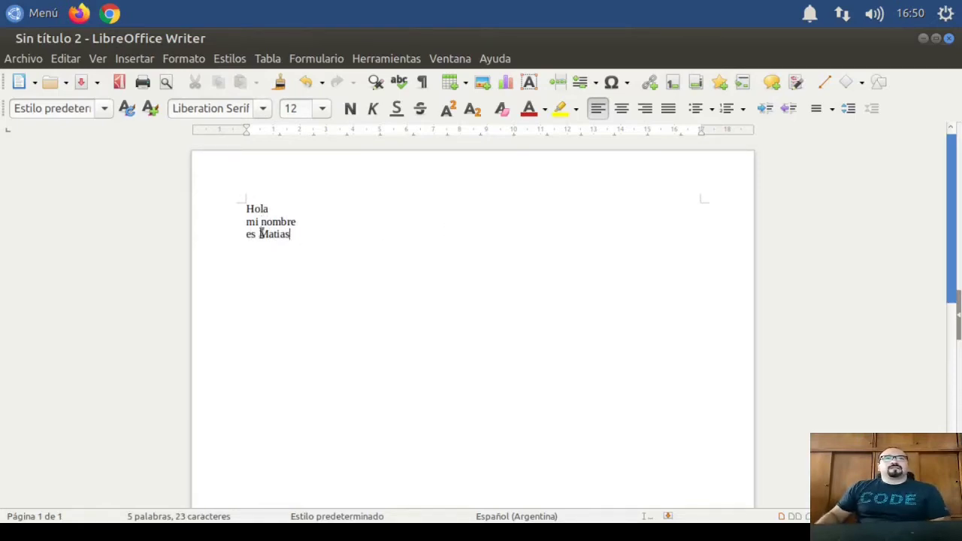
# Center all three lines of text and set their font size to 54.
pyautogui.moveTo(292, 234); pyautogui.dragTo(219, 206)
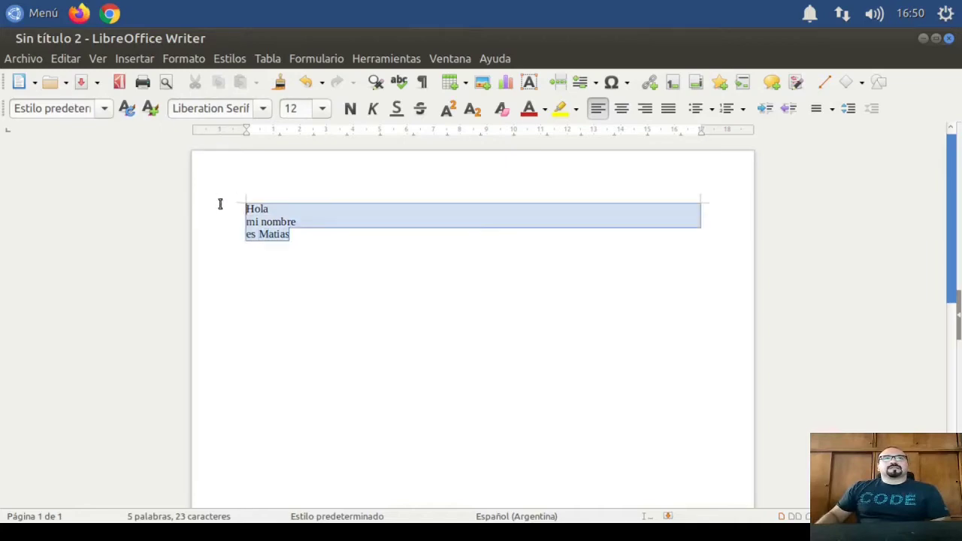
pyautogui.click(621, 108)
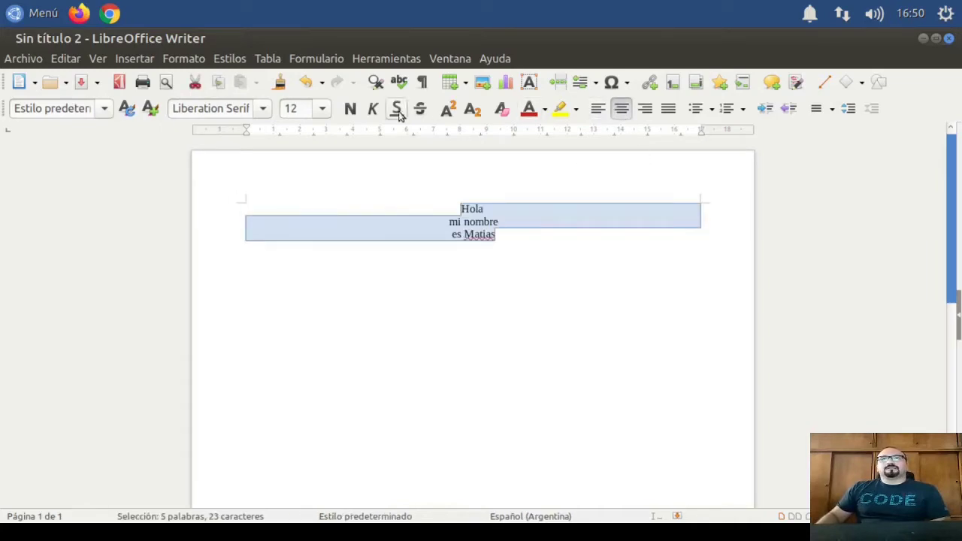
pyautogui.click(321, 109)
pyautogui.scroll(-5, 318, 242)
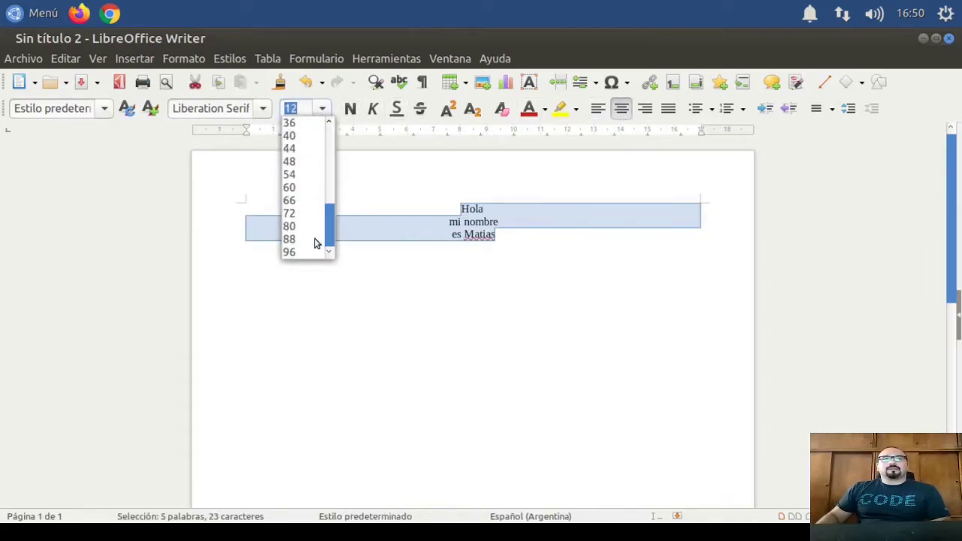
pyautogui.click(314, 174)
# Change the font of the three selected lines to Manjari.
pyautogui.click(264, 111)
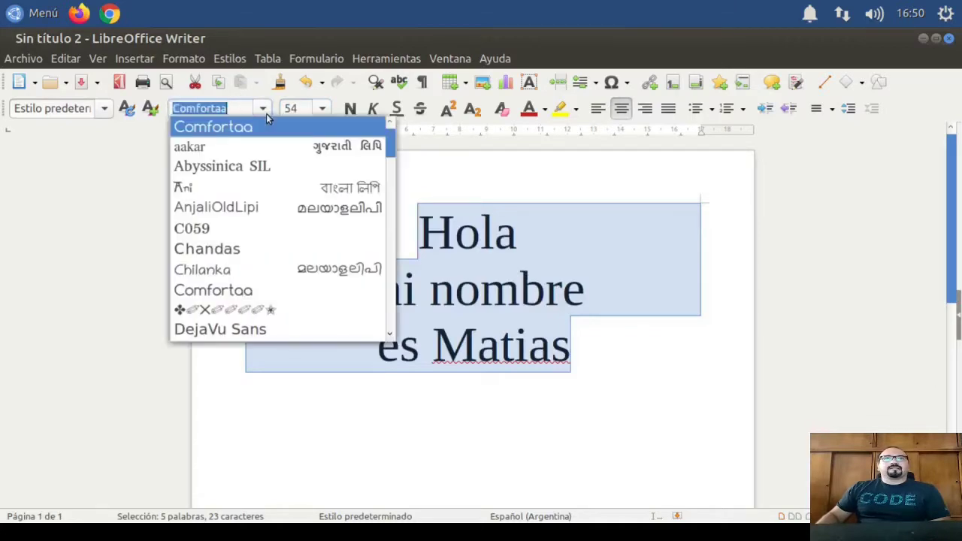
pyautogui.scroll(-10, 254, 262)
pyautogui.scroll(-8, 254, 263)
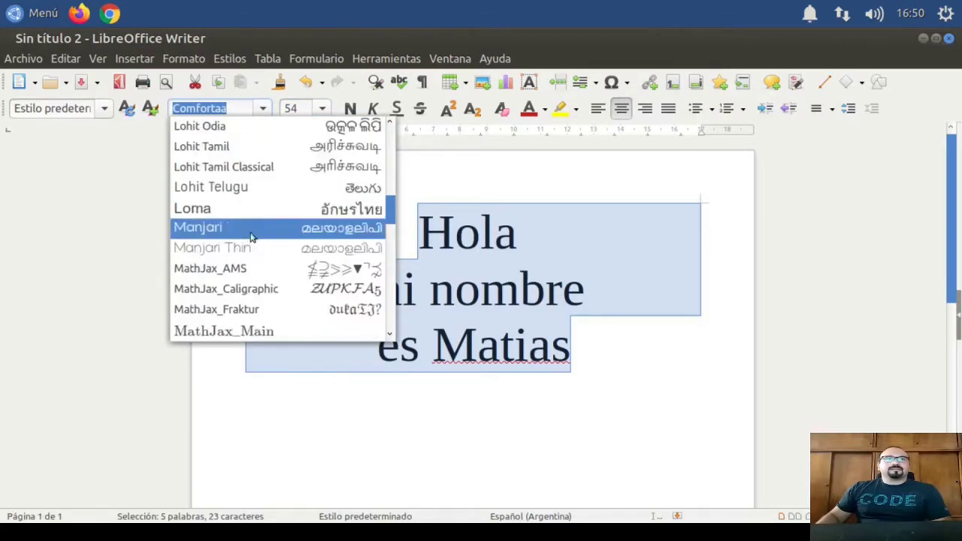
pyautogui.click(251, 230)
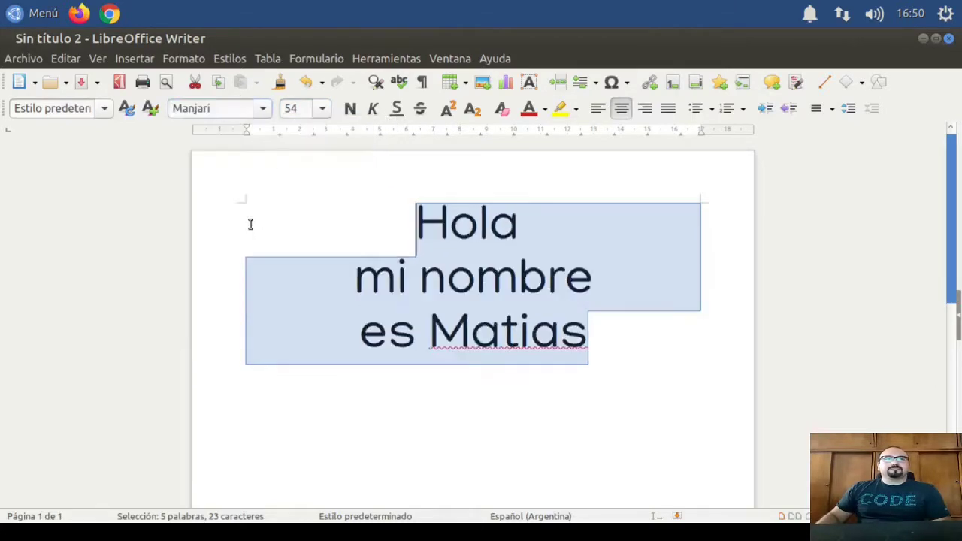
# Make the three lines bold and color them bright green from the tonal palette.
pyautogui.click(350, 109)
pyautogui.click(542, 109)
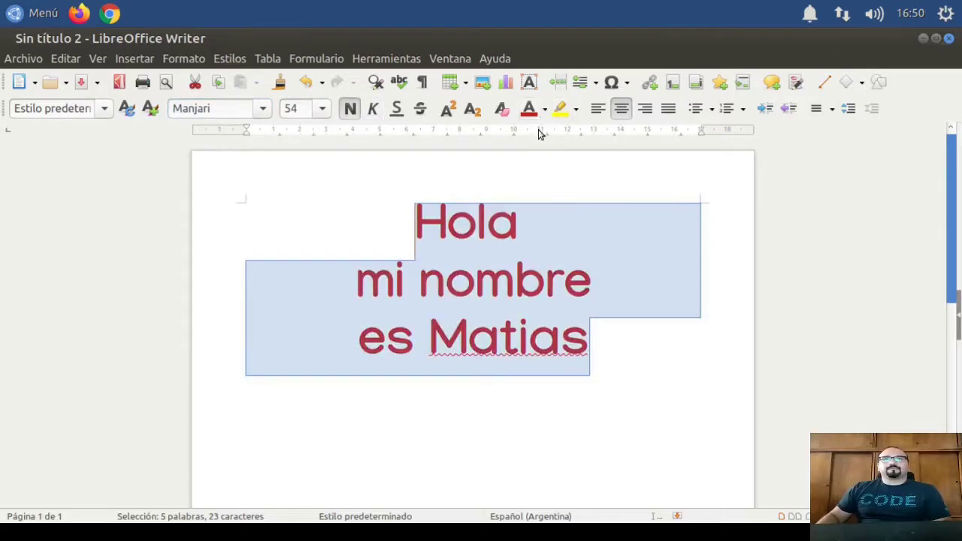
pyautogui.click(545, 109)
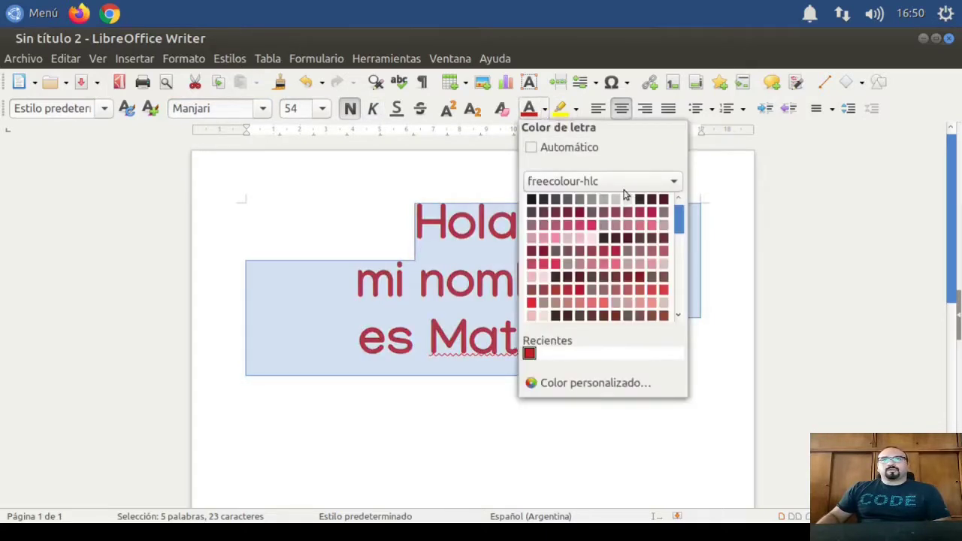
pyautogui.click(601, 181)
pyautogui.click(607, 208)
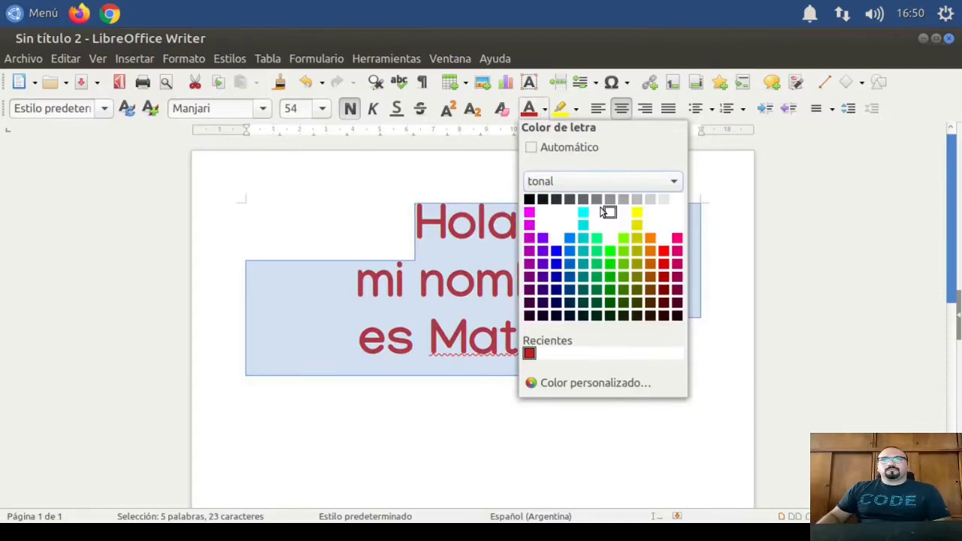
pyautogui.click(609, 263)
pyautogui.click(644, 408)
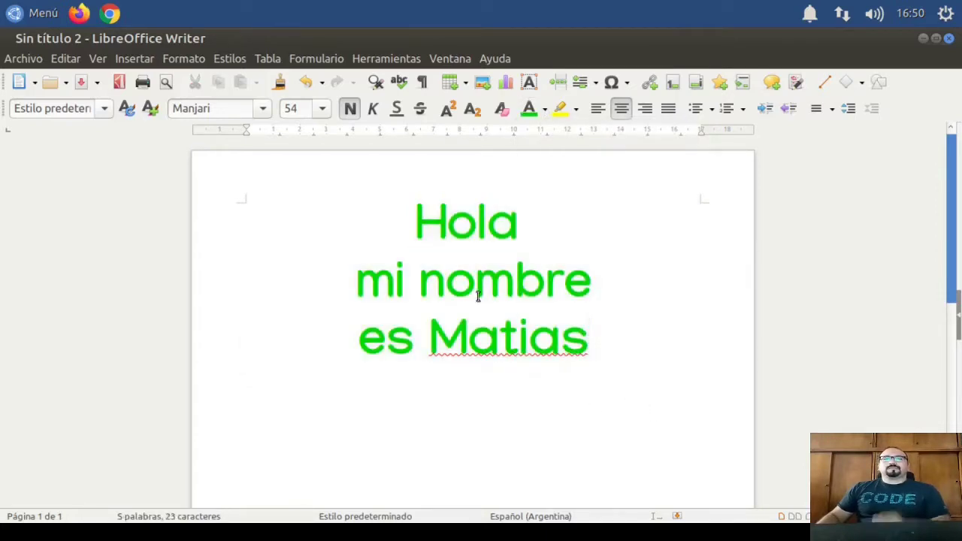
# Correct the misspelled first name in the third line with the accented spelling suggestion.
pyautogui.rightClick(496, 347)
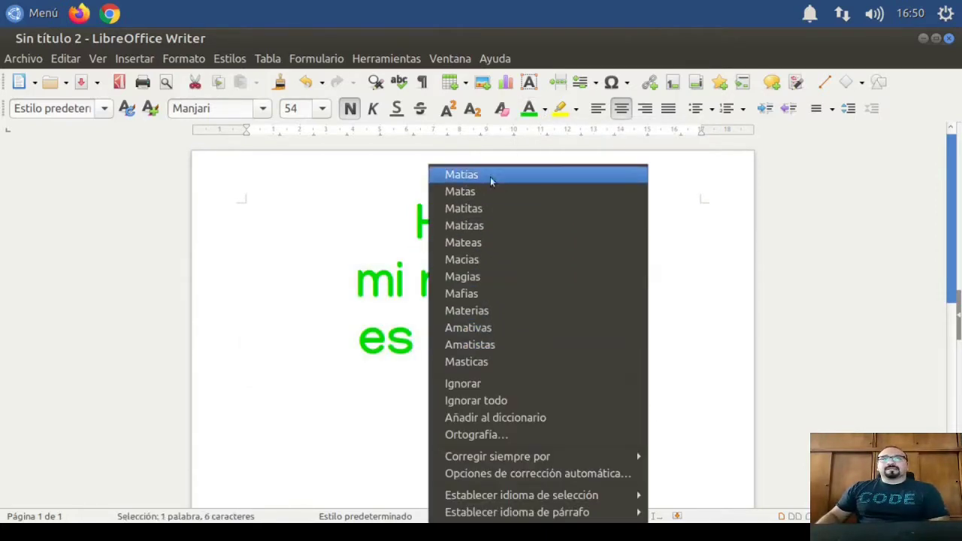
pyautogui.click(461, 174)
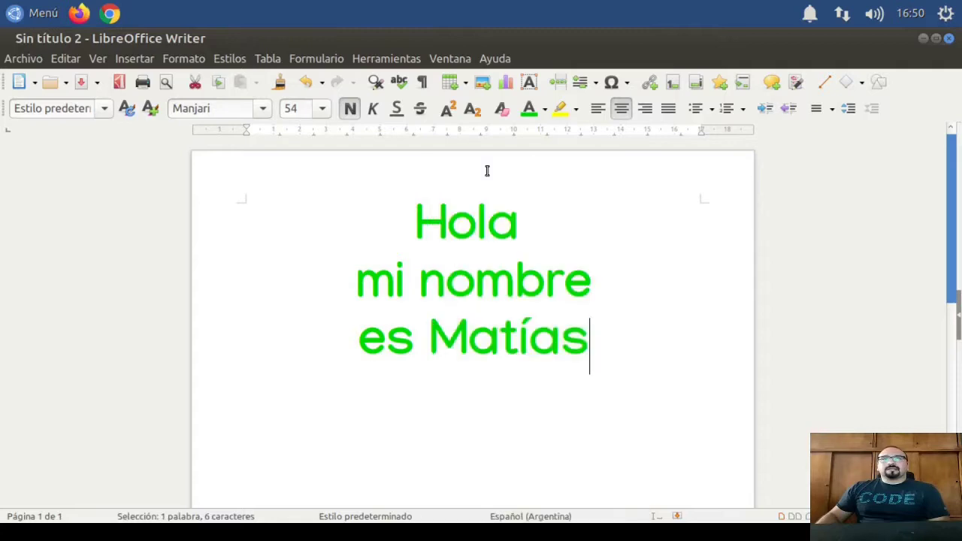
# Start saving the document in the Documentos folder and set the file type to Word 2007-365 (.docx).
pyautogui.click(27, 62)
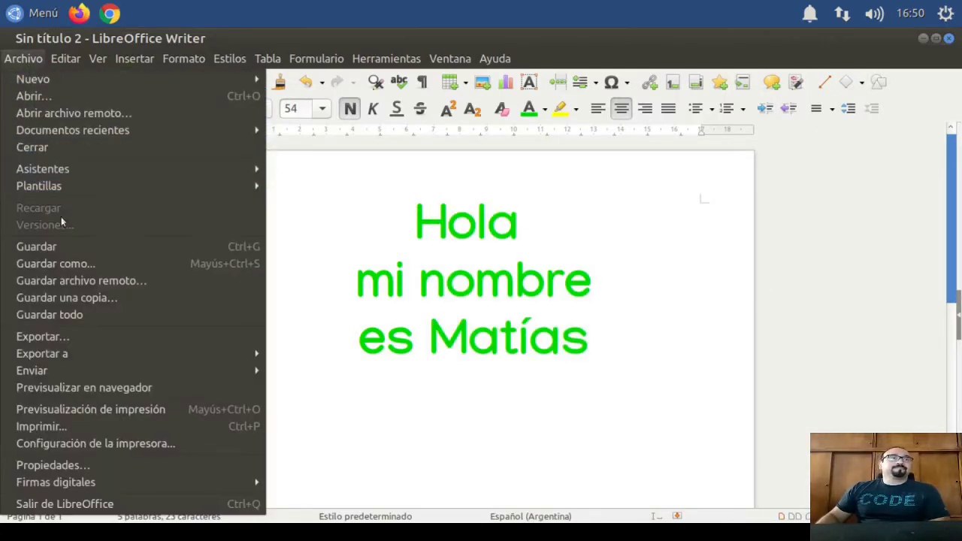
pyautogui.click(38, 247)
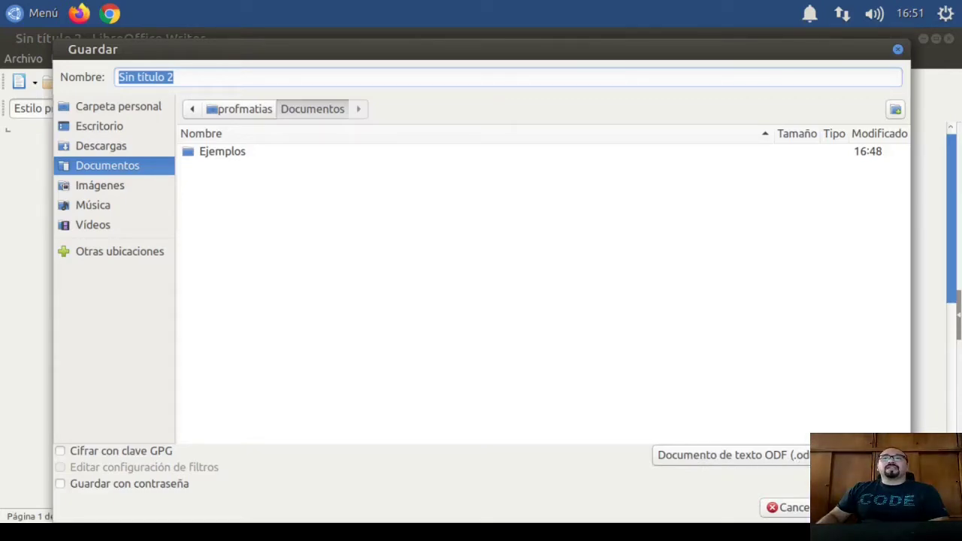
pyautogui.click(841, 455)
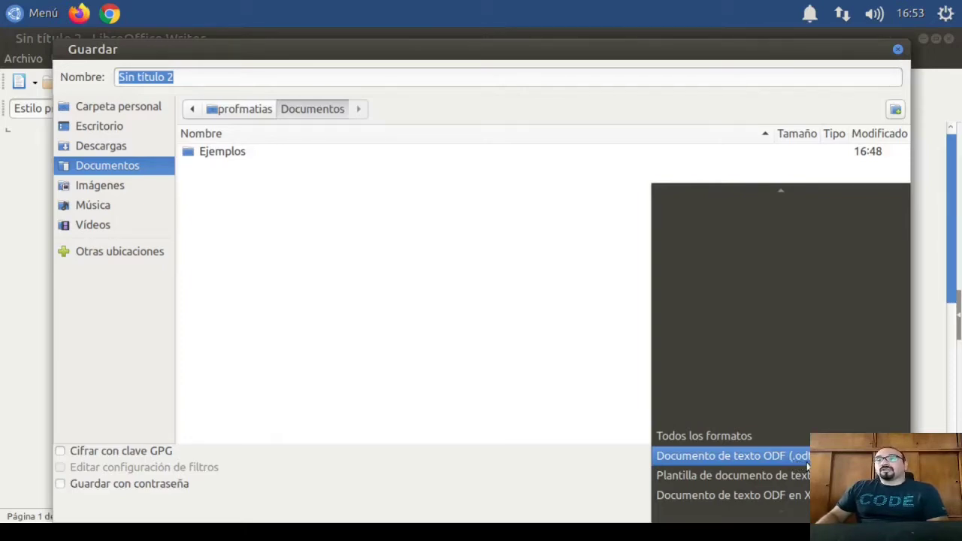
pyautogui.scroll(-5, 807, 465)
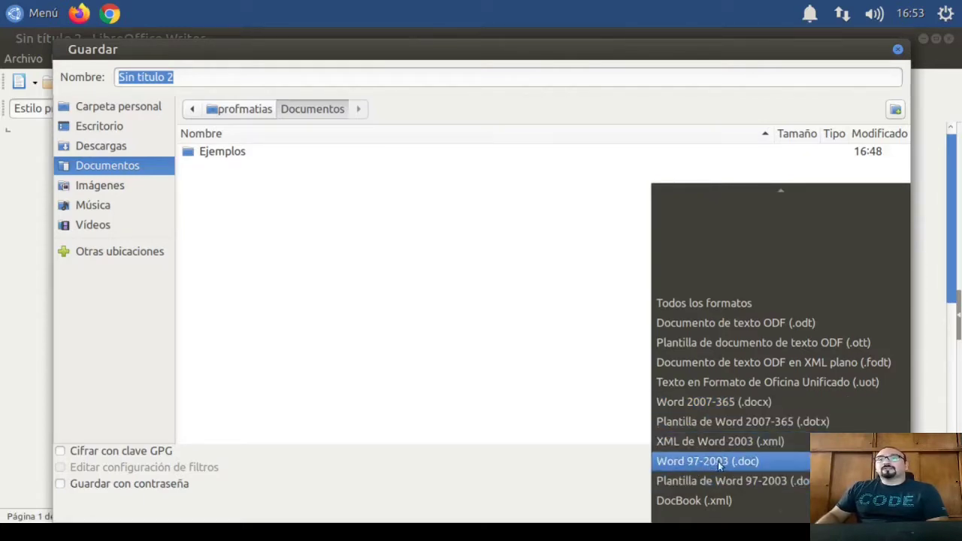
pyautogui.scroll(-3, 746, 467)
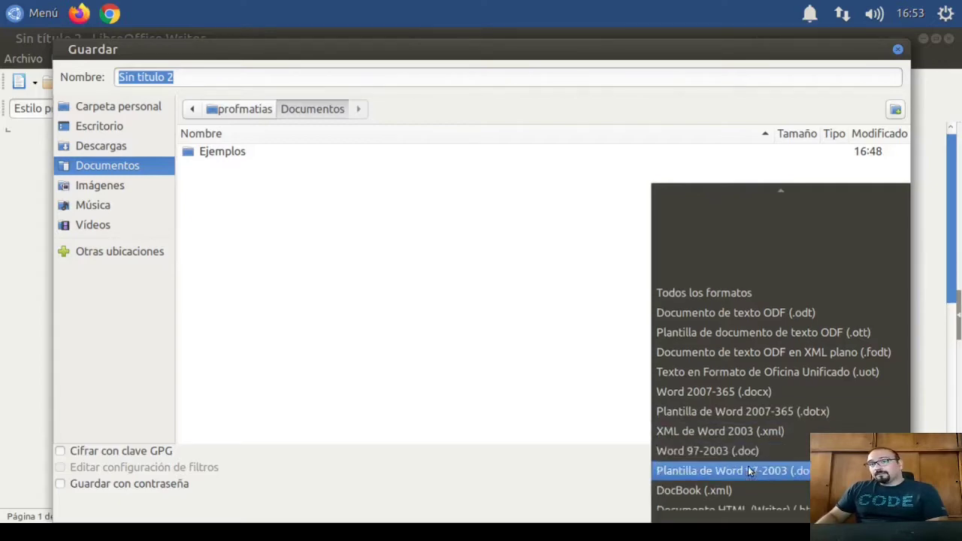
pyautogui.scroll(-2, 747, 468)
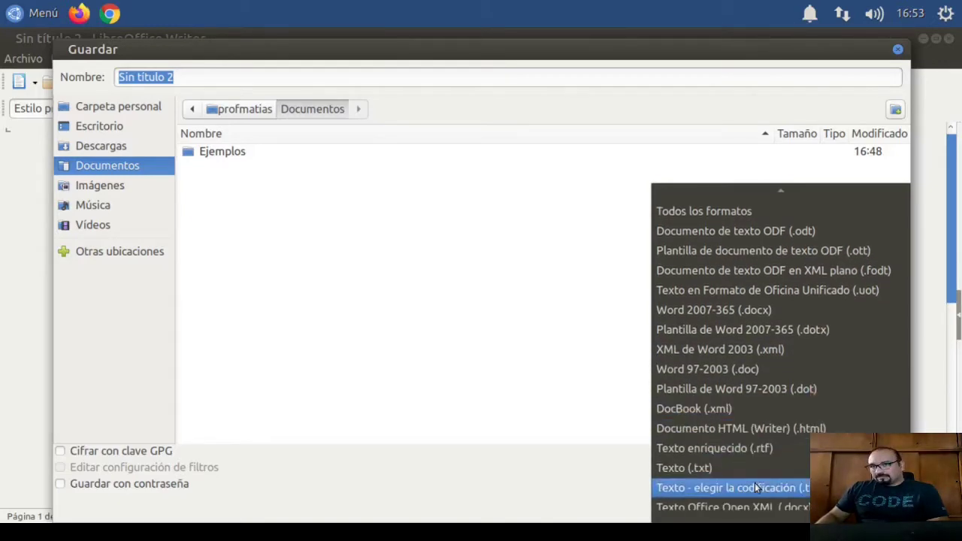
pyautogui.scroll(-1, 756, 484)
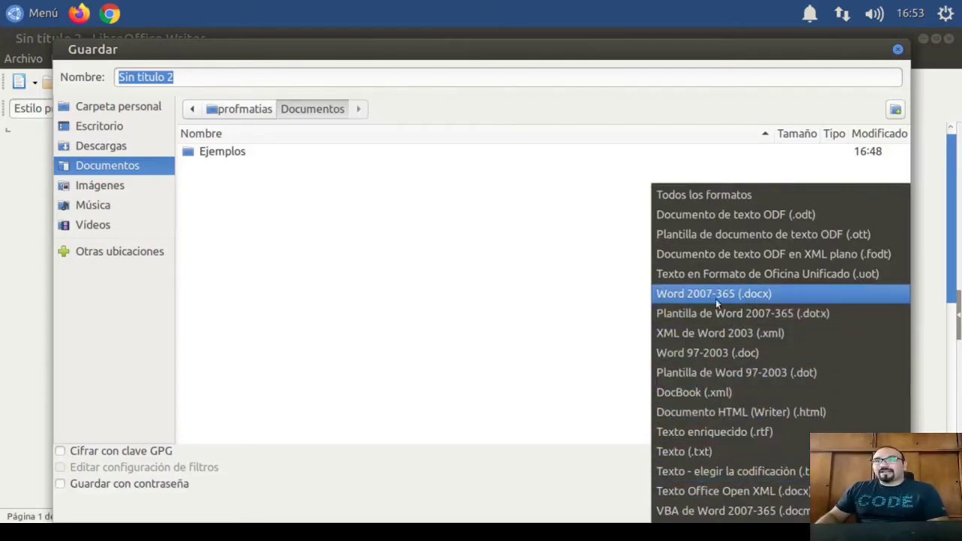
pyautogui.click(688, 293)
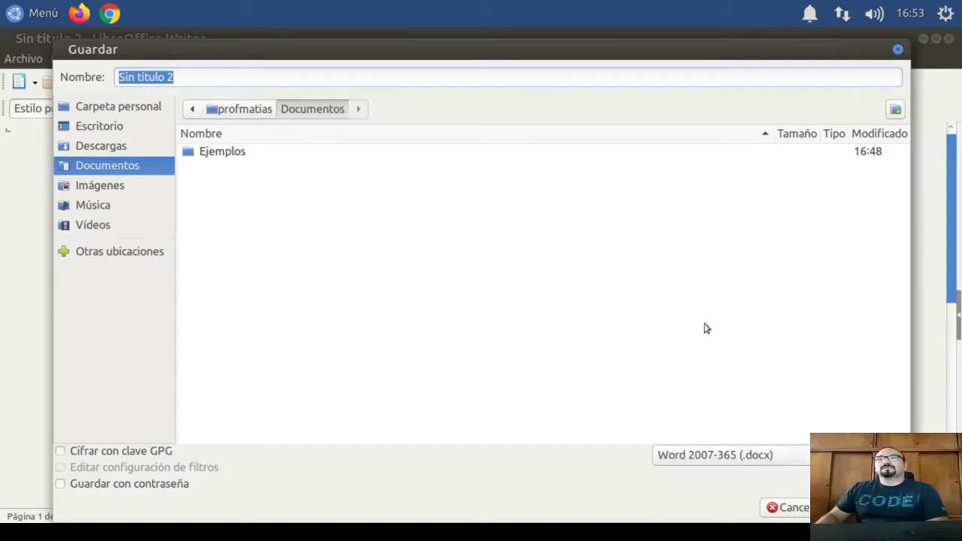
# Name the file prueba and save it, keeping the Word 2007-365 format.
pyautogui.click(177, 77)
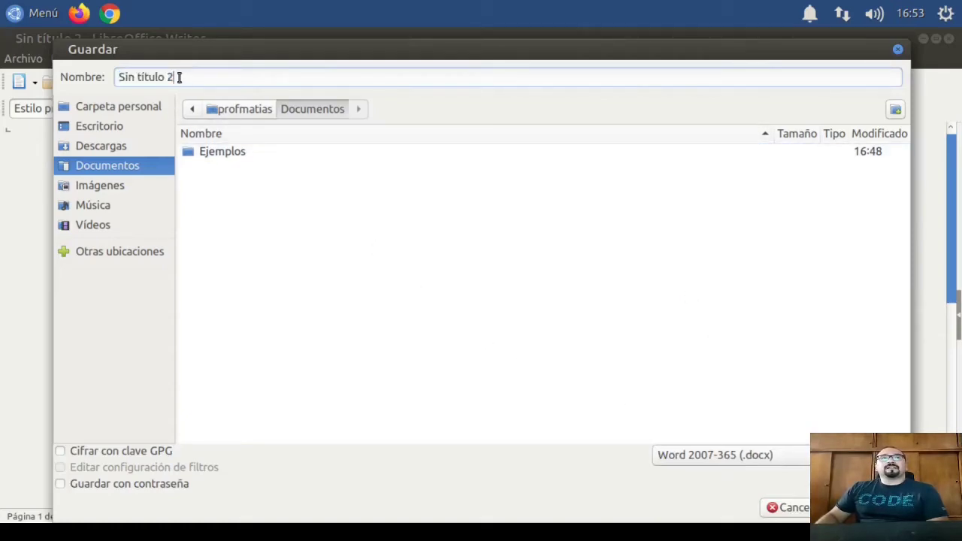
pyautogui.moveTo(128, 77); pyautogui.dragTo(77, 77)
pyautogui.press('Delete')
pyautogui.press('Delete')
pyautogui.press('Delete')
pyautogui.press('Delete')
pyautogui.press('Delete')
pyautogui.press('Delete')
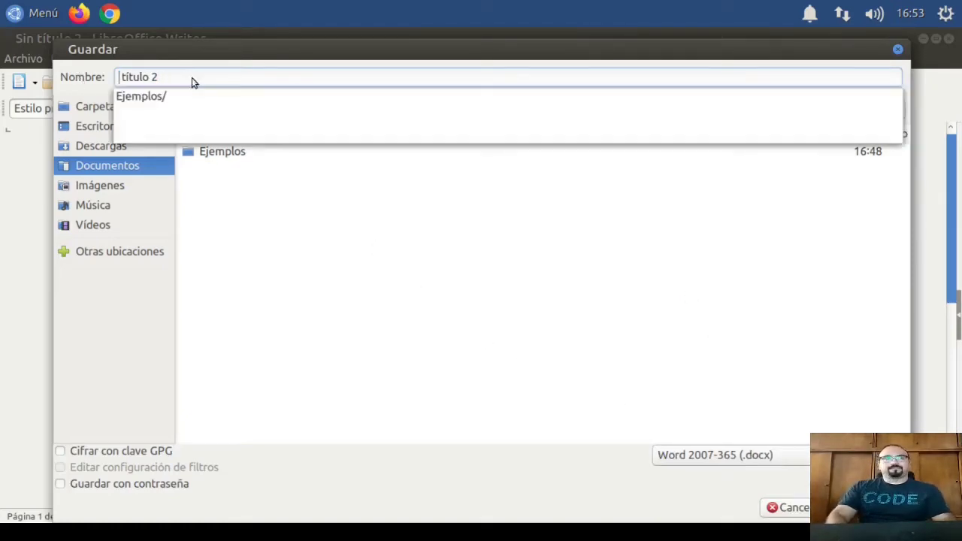
pyautogui.press('Delete')
pyautogui.press('Delete')
pyautogui.press('Delete')
pyautogui.press('Delete')
pyautogui.press('Delete')
pyautogui.press('Delete')
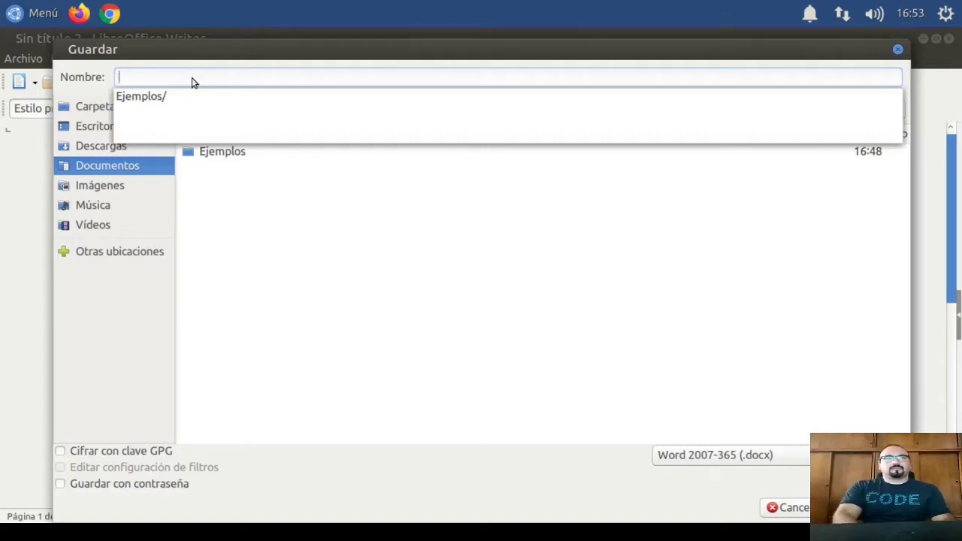
pyautogui.write('prueba')
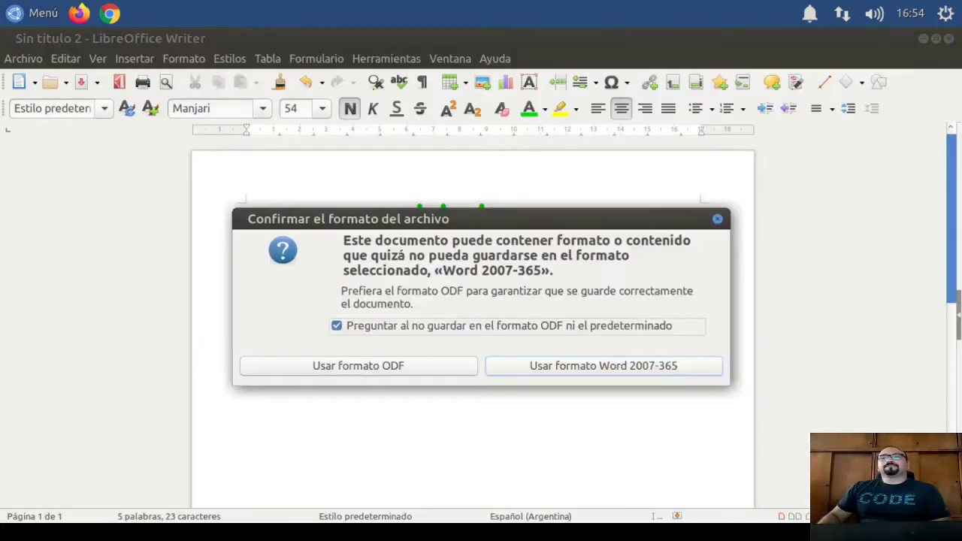
pyautogui.press('Return')
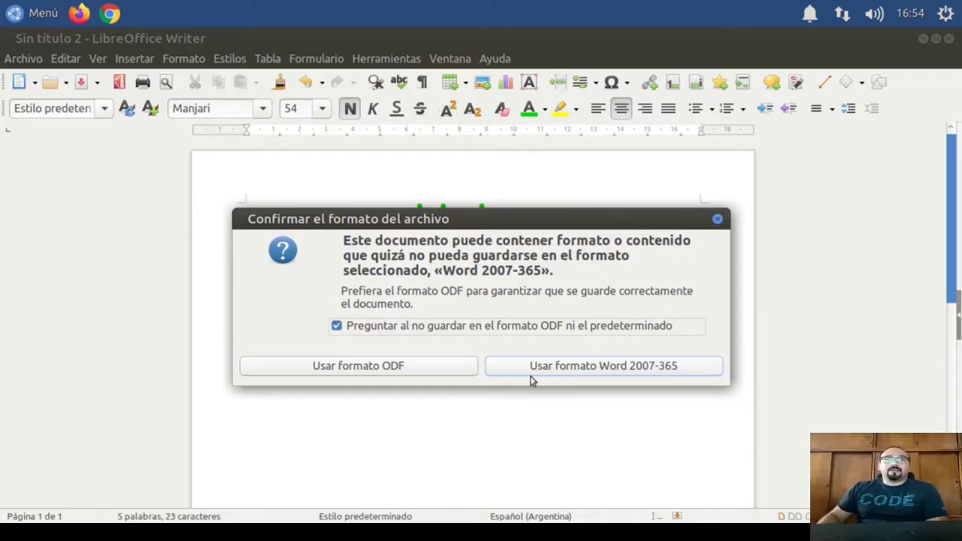
pyautogui.click(585, 369)
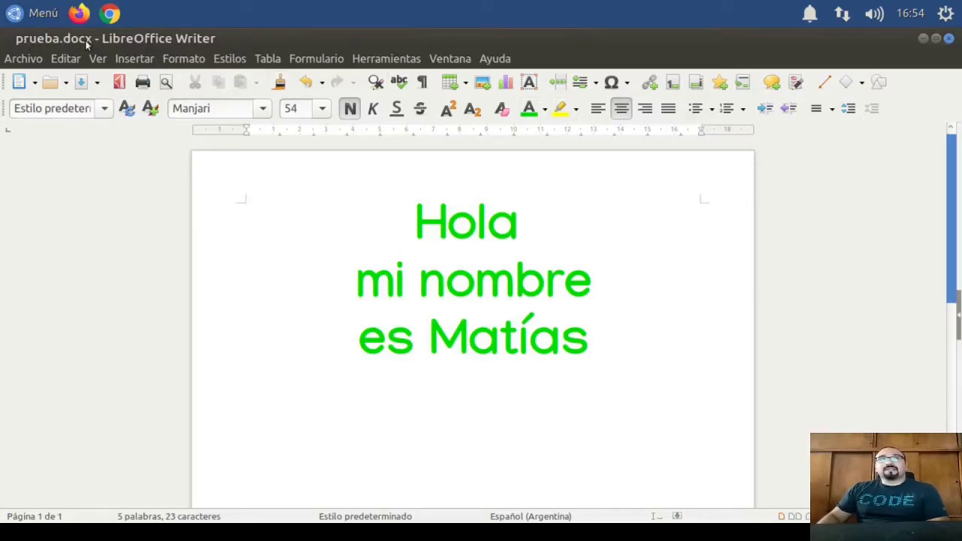
# Close prueba.docx and reopen it from the Documentos folder.
pyautogui.click(25, 59)
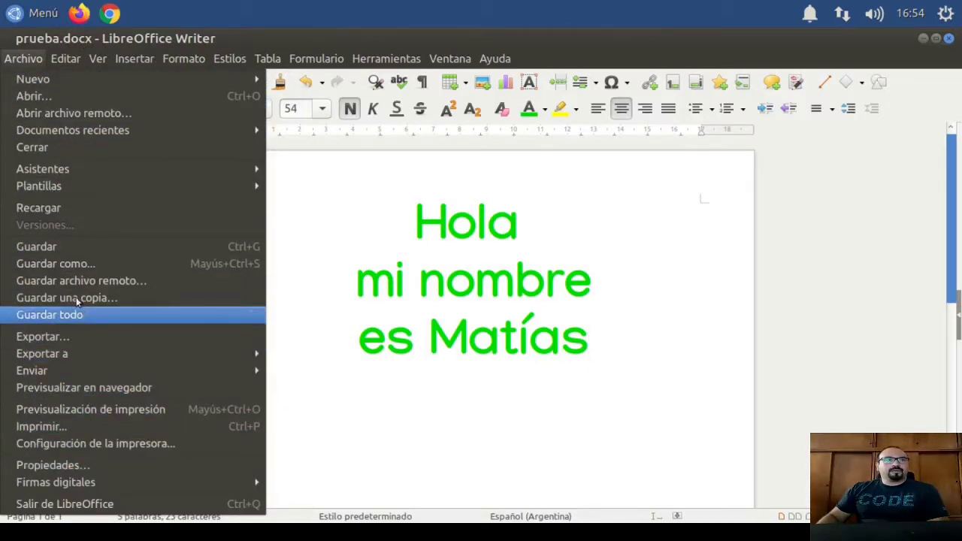
pyautogui.click(65, 146)
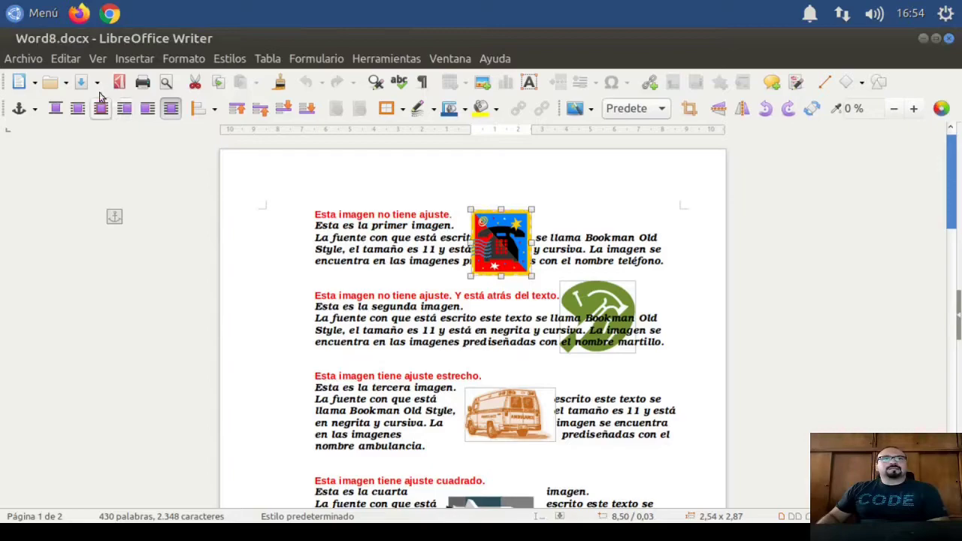
pyautogui.click(25, 60)
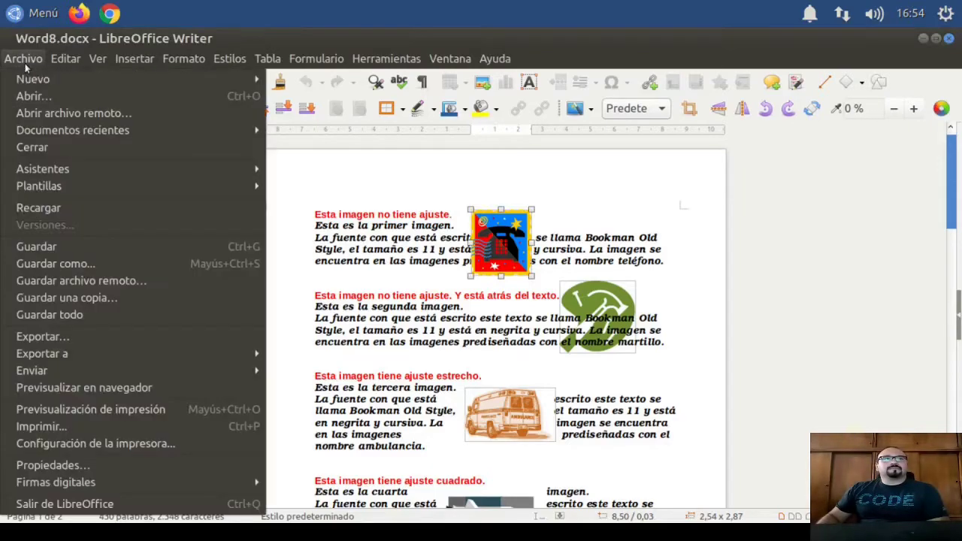
pyautogui.click(52, 100)
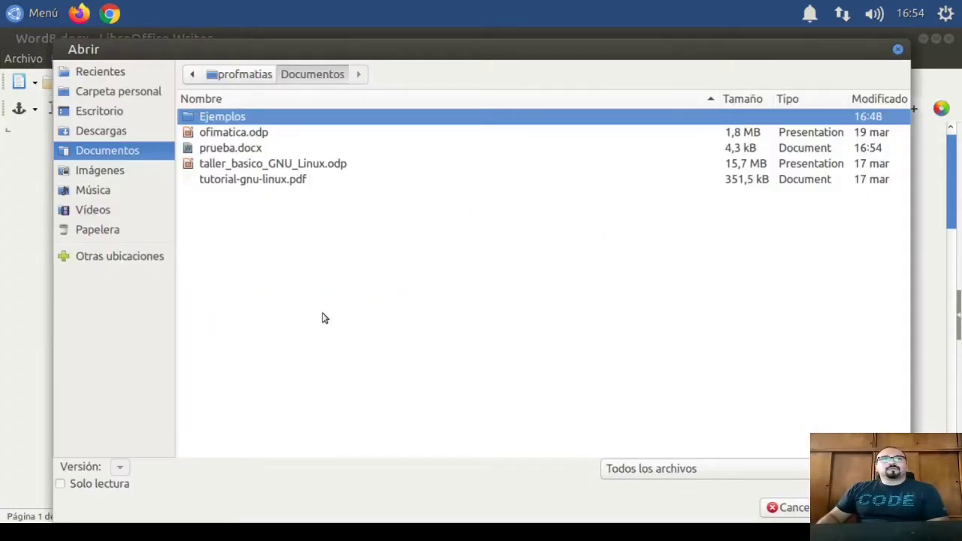
pyautogui.click(228, 147)
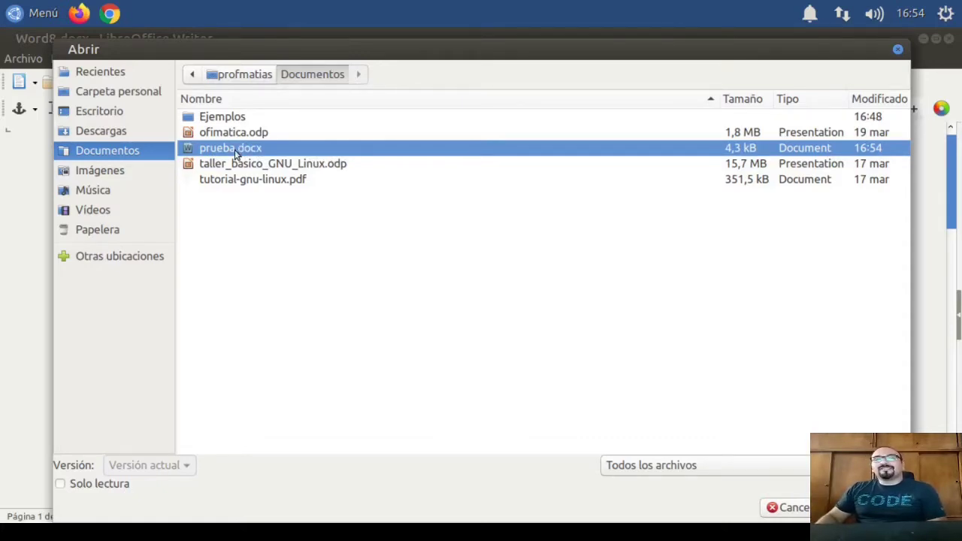
pyautogui.doubleClick(235, 152)
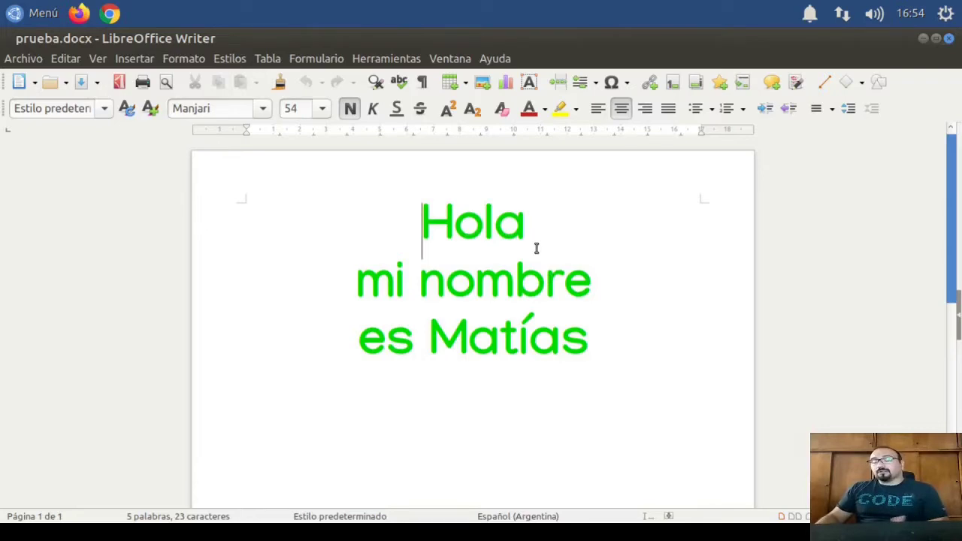
# Insert a table with four columns and two rows below the three lines of text.
pyautogui.click(586, 331)
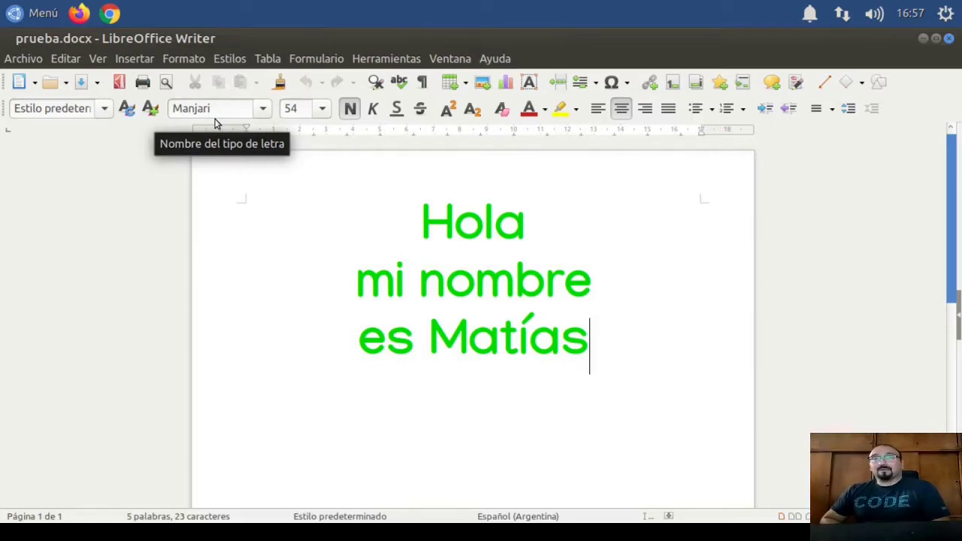
pyautogui.click(288, 238)
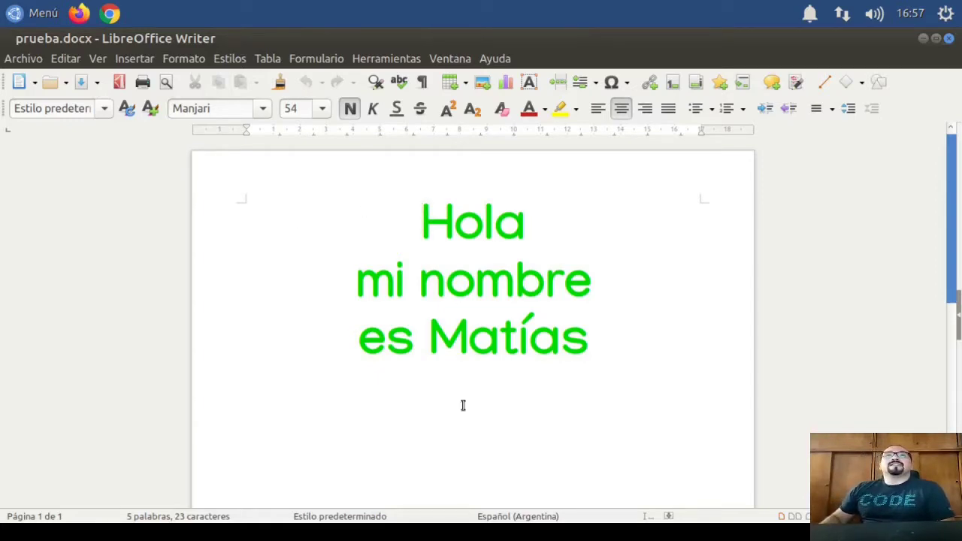
pyautogui.click(636, 383)
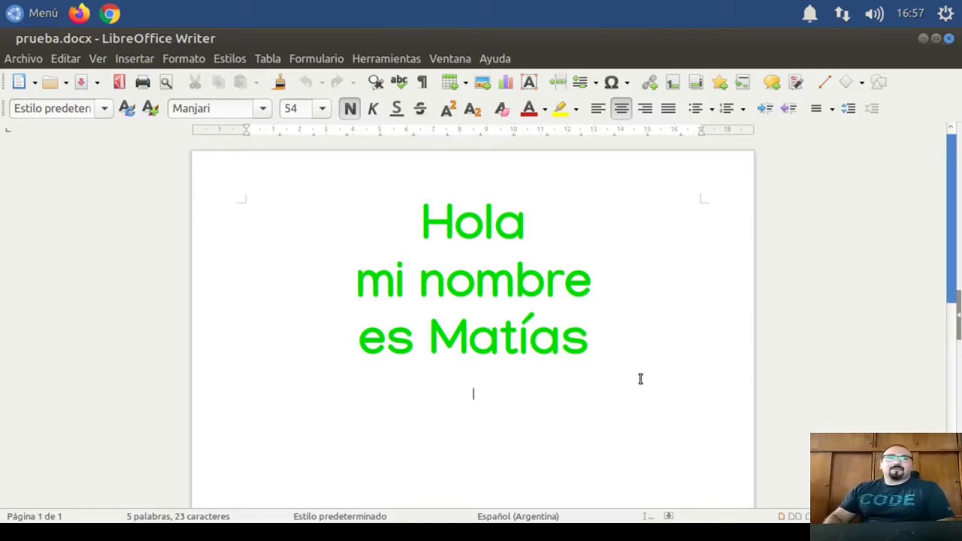
pyautogui.click(454, 85)
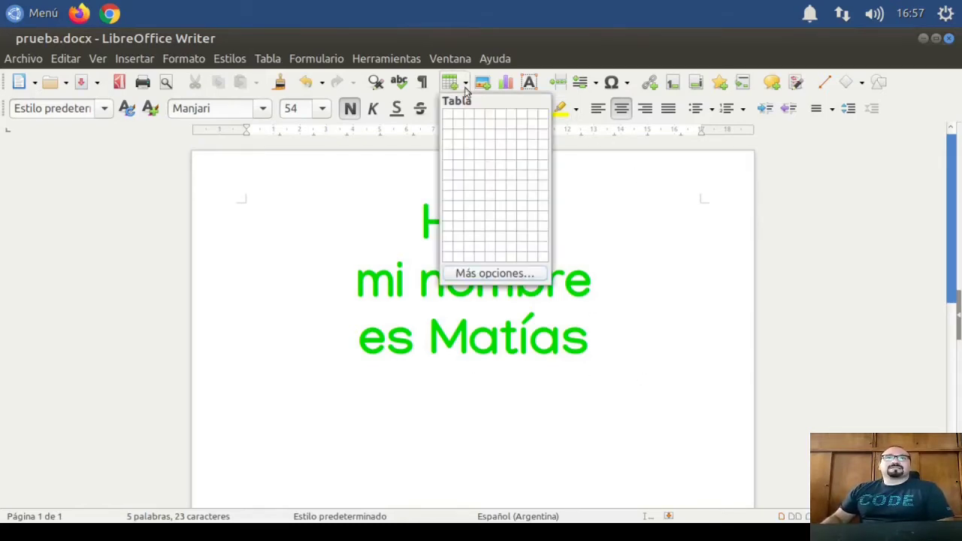
pyautogui.click(483, 128)
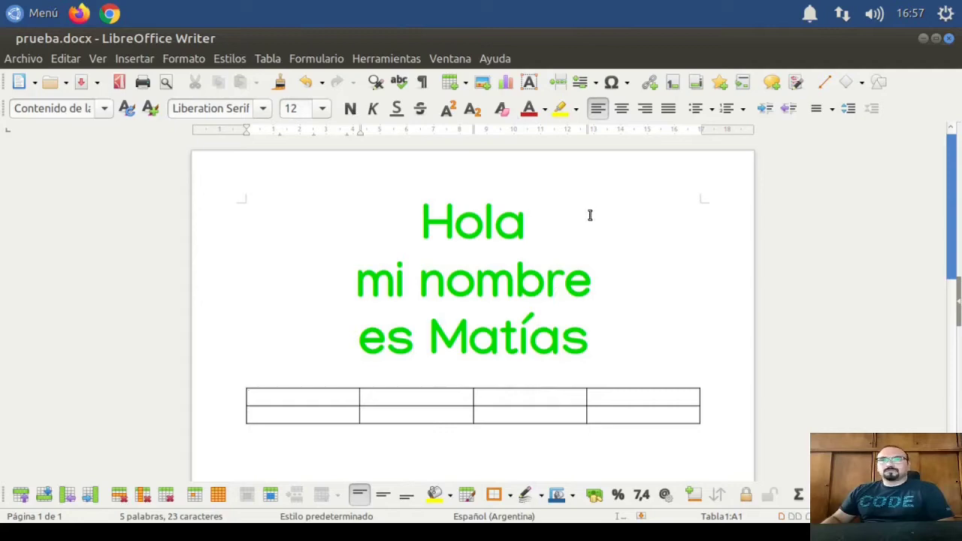
pyautogui.moveTo(951, 210); pyautogui.dragTo(959, 178)
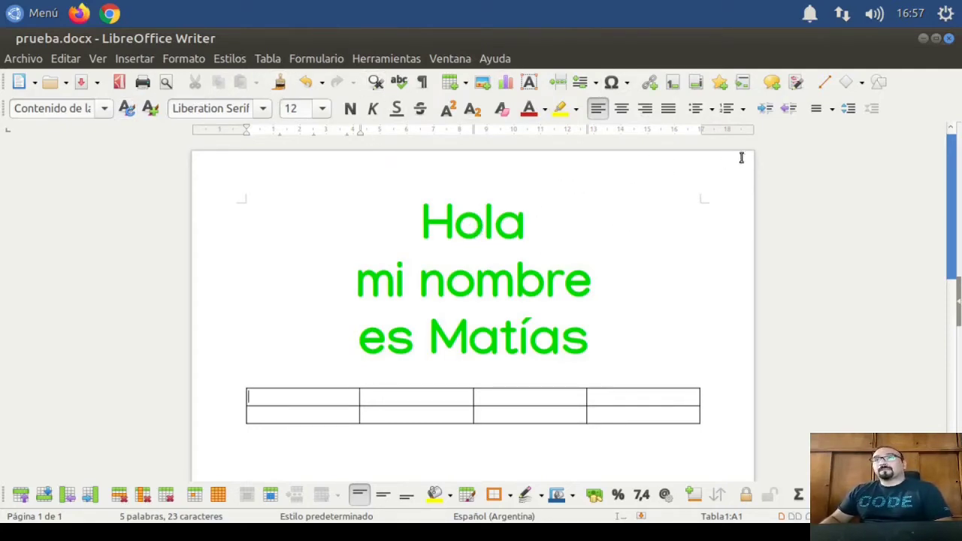
# Close prueba.docx, Word8.docx, Word1.docx and the untitled document, discarding all unsaved changes.
pyautogui.click(948, 37)
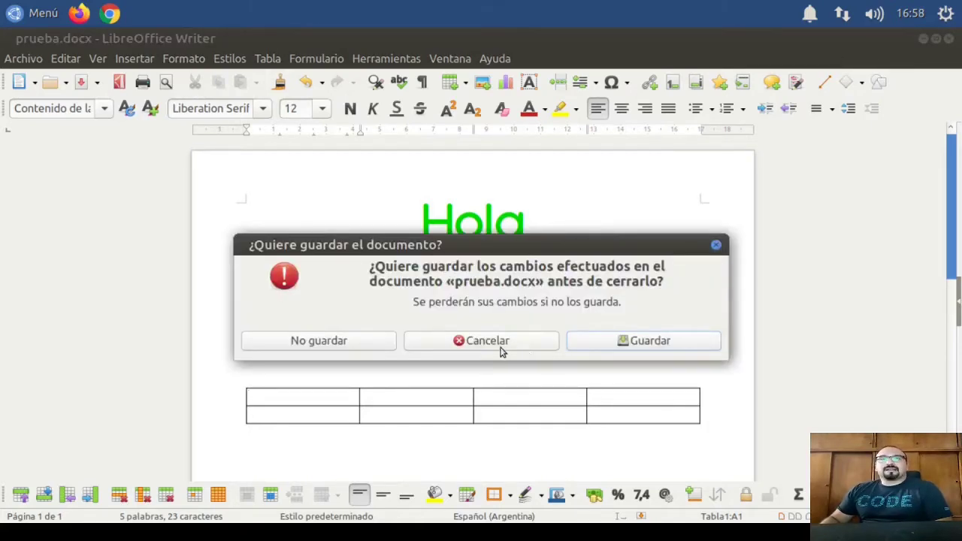
pyautogui.click(368, 347)
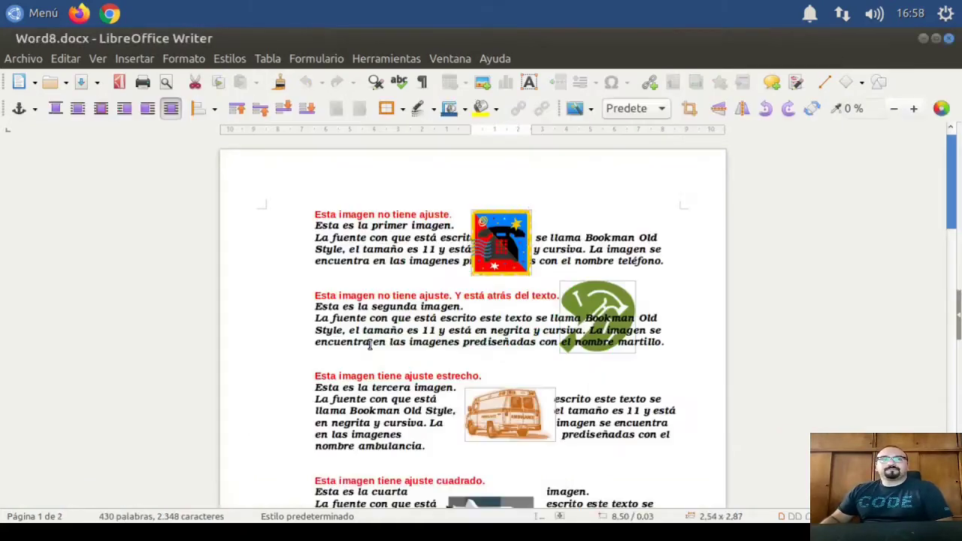
pyautogui.click(948, 37)
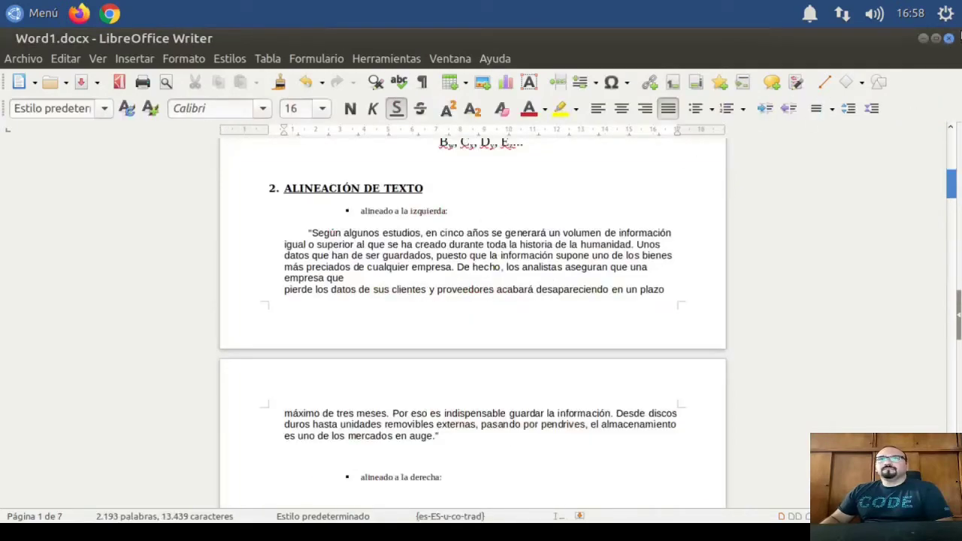
pyautogui.click(948, 37)
pyautogui.press('Escape')
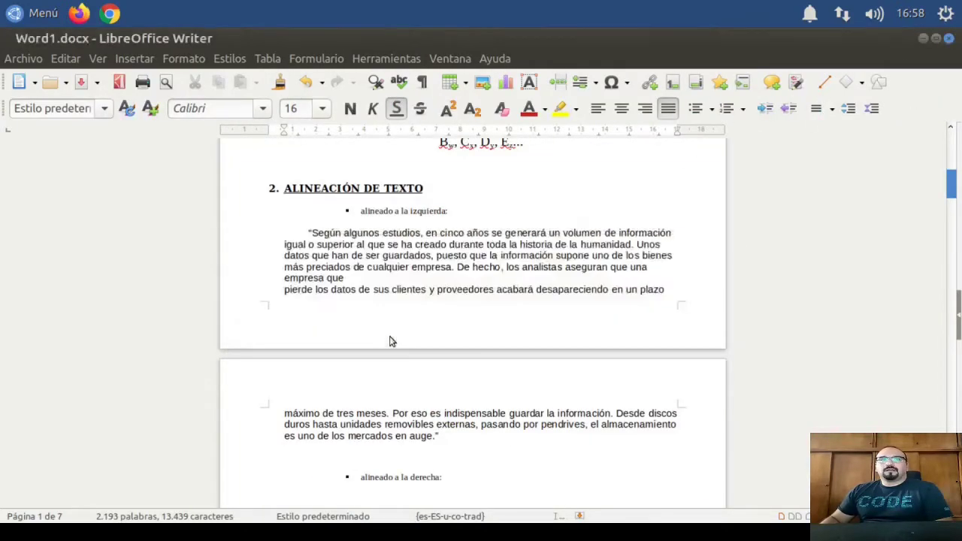
pyautogui.click(389, 341)
pyautogui.click(948, 38)
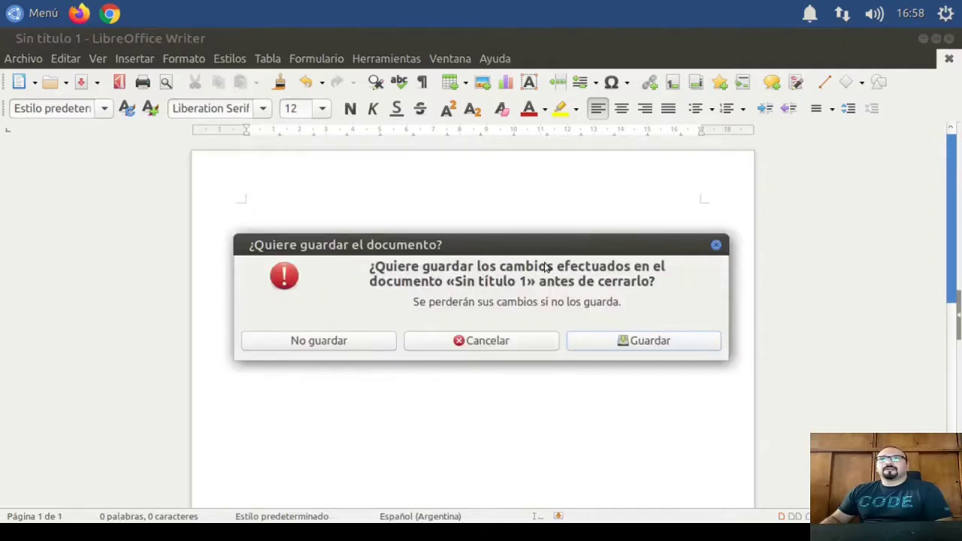
pyautogui.click(381, 345)
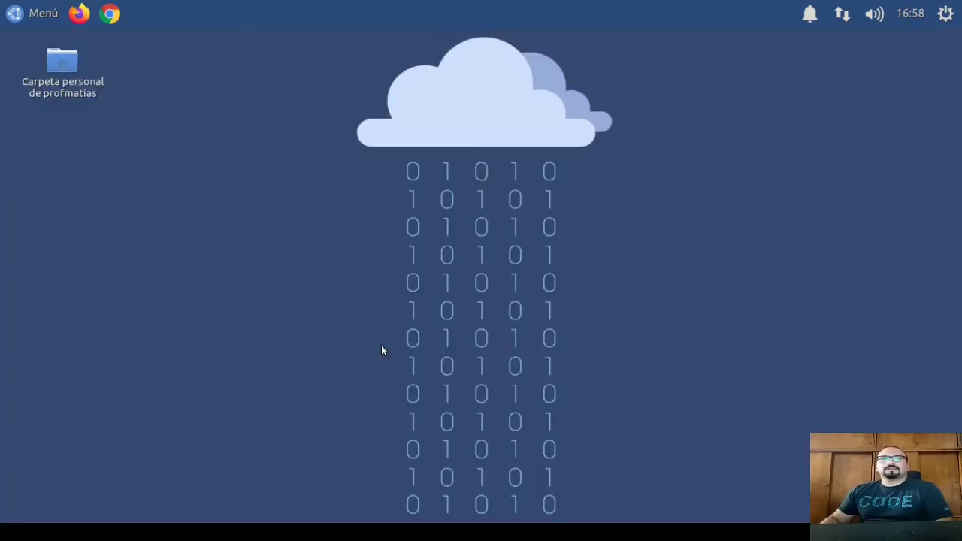
# Switch to LibreOffice Calc with a new blank spreadsheet and select cell D4.
pyautogui.click(36, 12)
pyautogui.moveTo(71, 257)
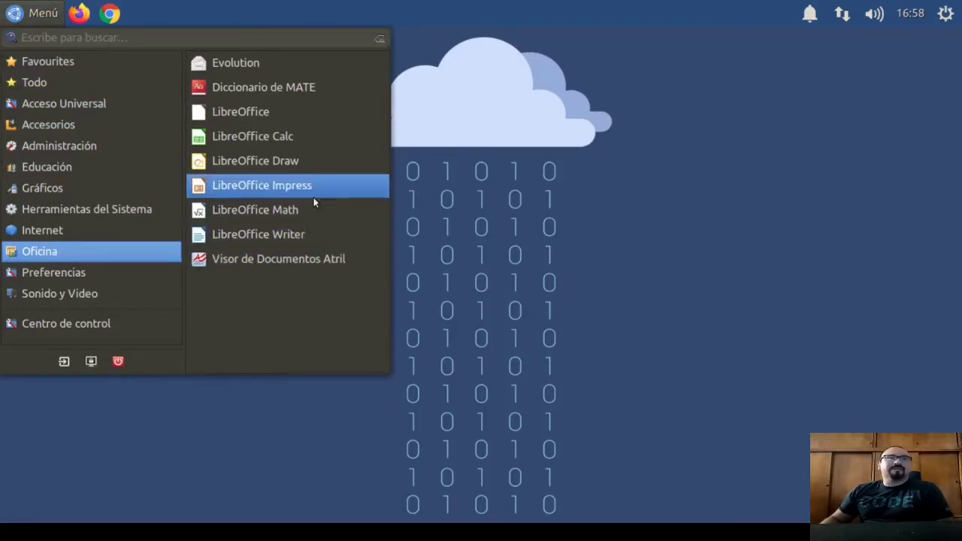
pyautogui.click(285, 137)
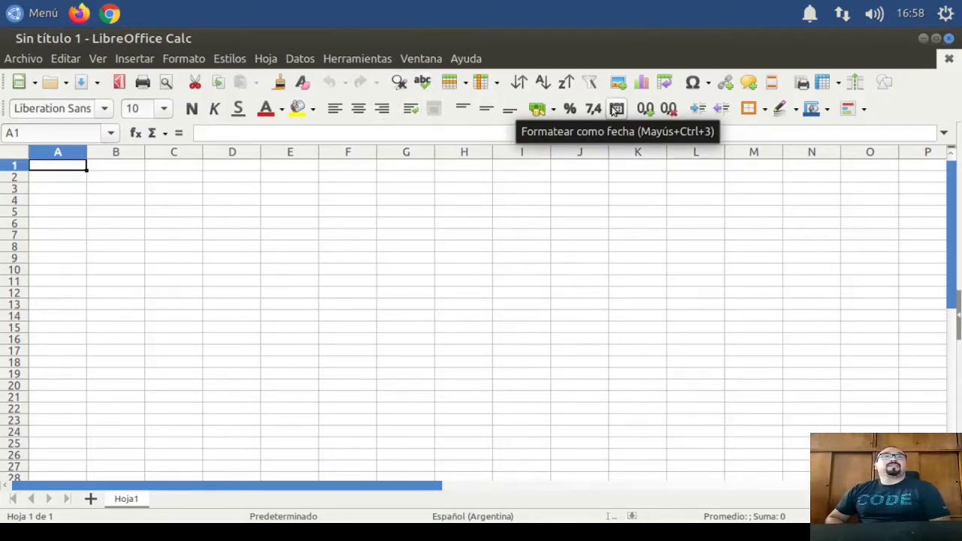
pyautogui.click(244, 202)
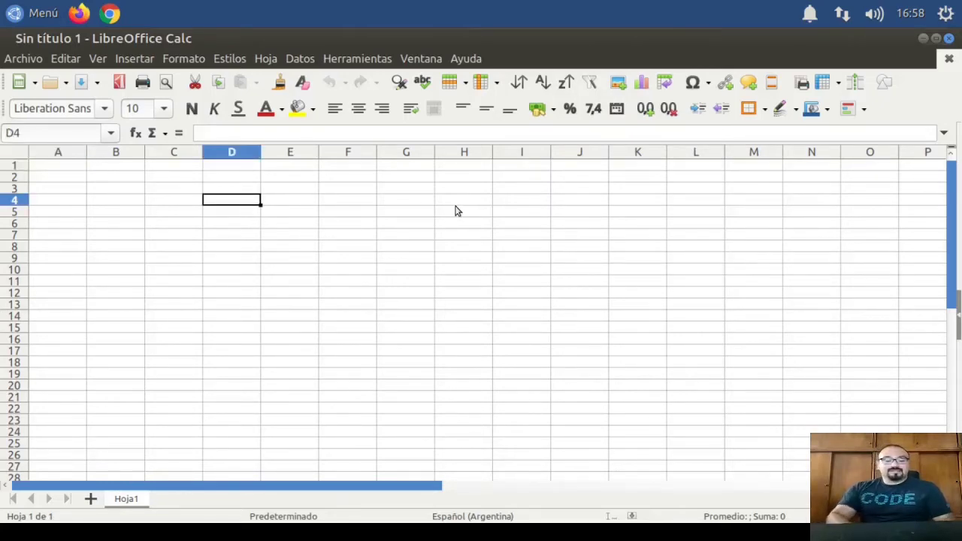
# Enter the column headings "cantidad" in D4 and "precio" in E4.
pyautogui.write('cantidad')
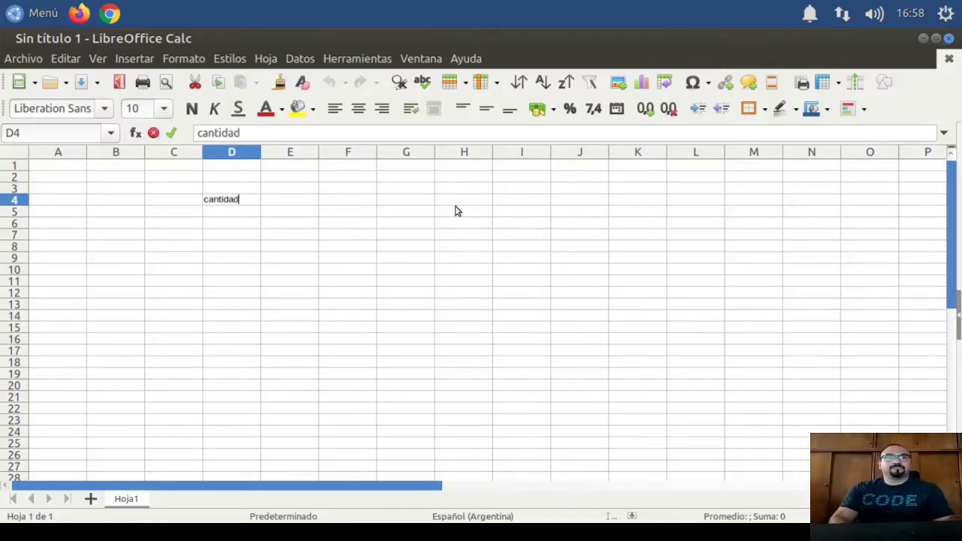
pyautogui.press('Tab')
pyautogui.write('precio')
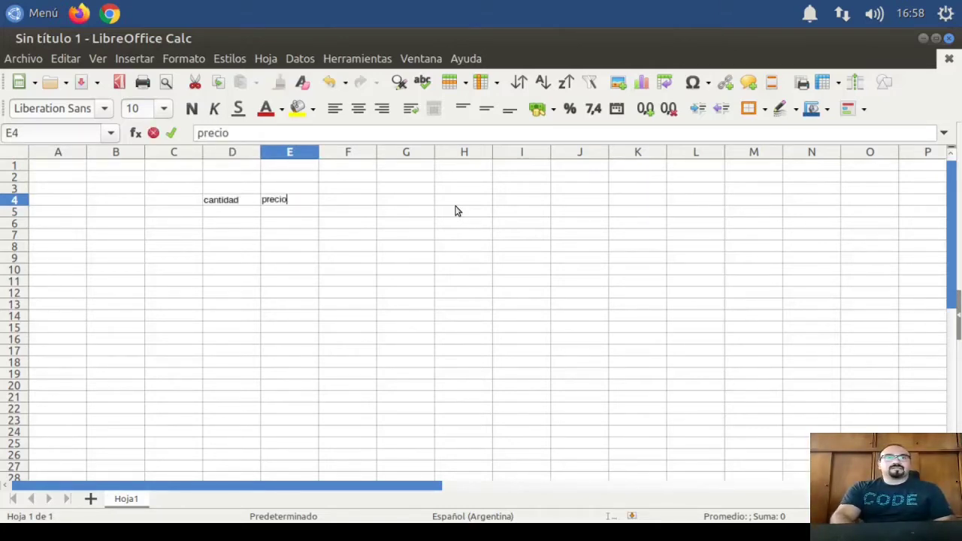
pyautogui.press('Return')
# Fill the three rows under the headings with quantities 5, 3 and 8 and prices 25, 105 and 91.
pyautogui.write('5')
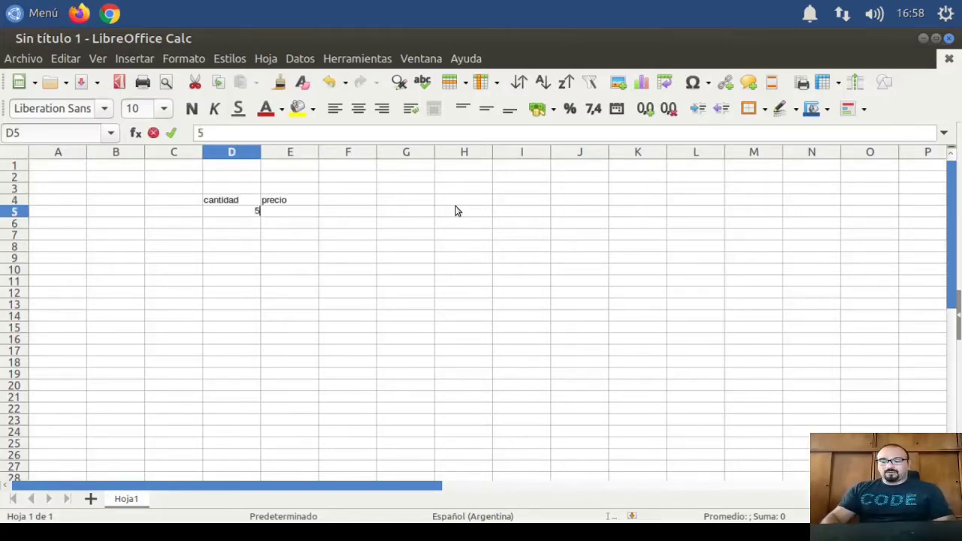
pyautogui.press('Tab')
pyautogui.write('25')
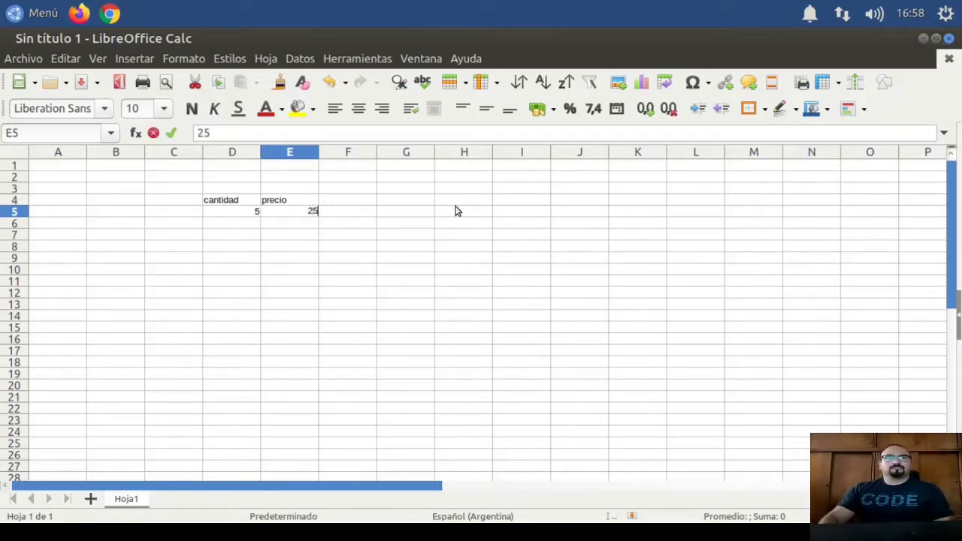
pyautogui.press('Return')
pyautogui.write('3')
pyautogui.press('Tab')
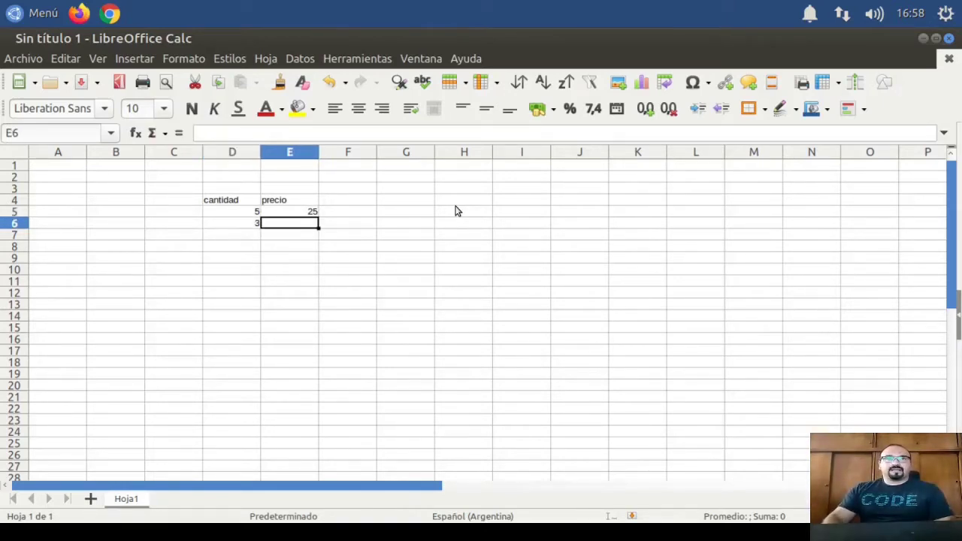
pyautogui.write('105')
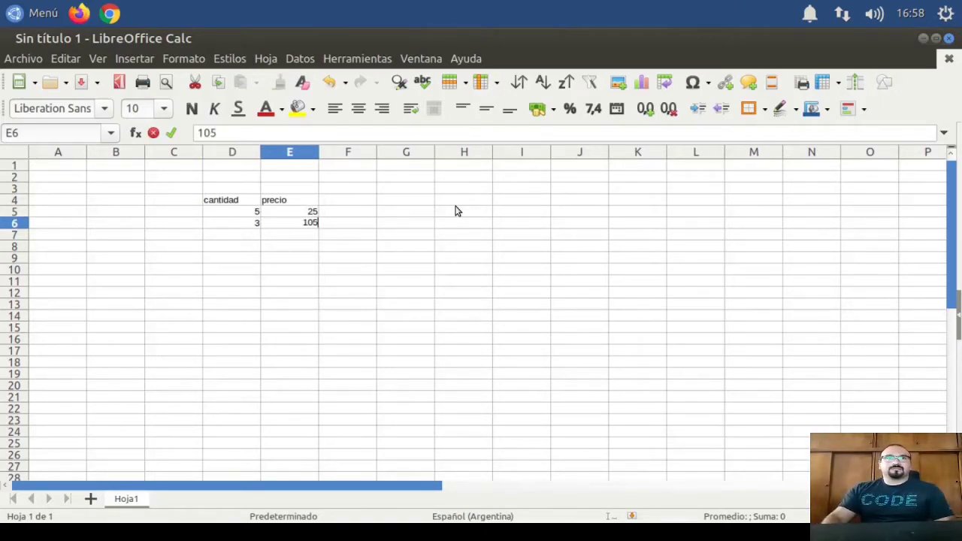
pyautogui.press('Return')
pyautogui.write('8')
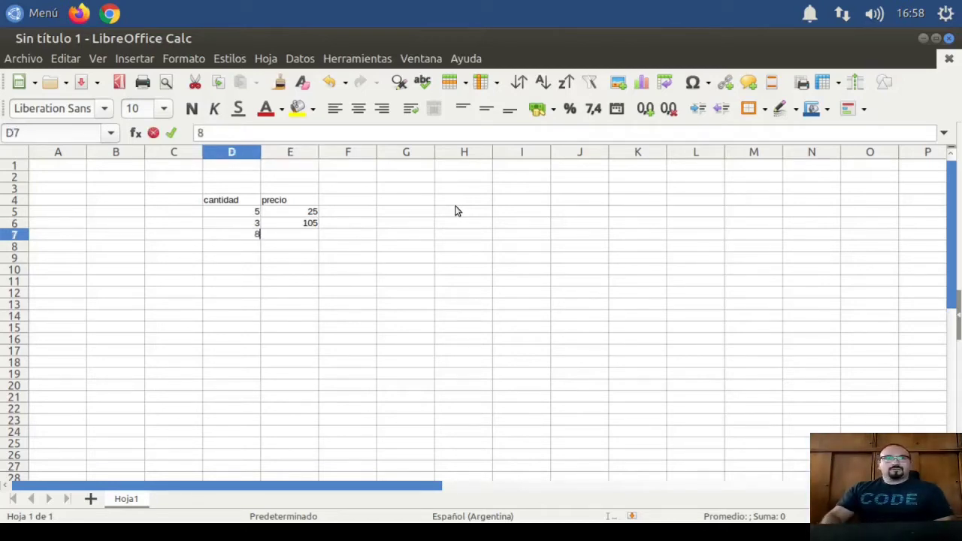
pyautogui.press('Tab')
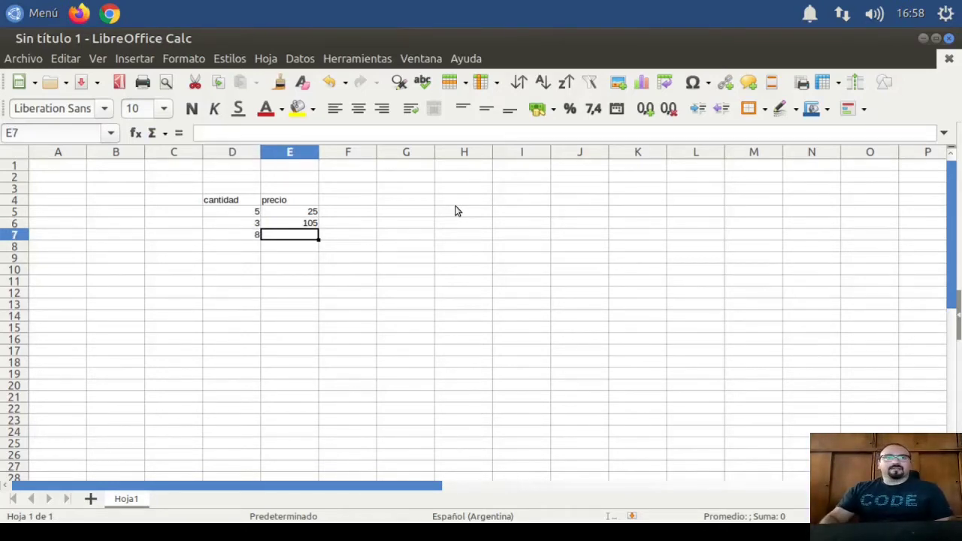
pyautogui.write('91')
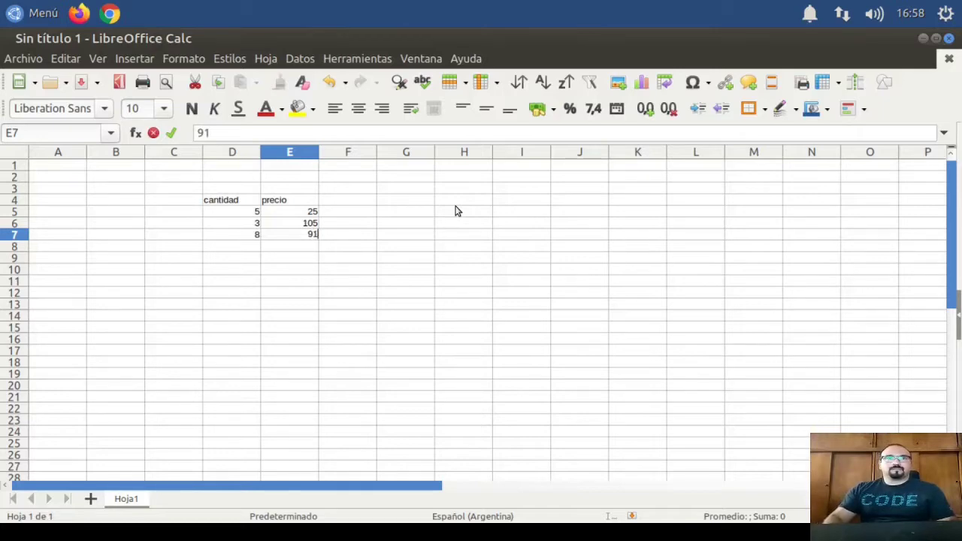
pyautogui.press('Return')
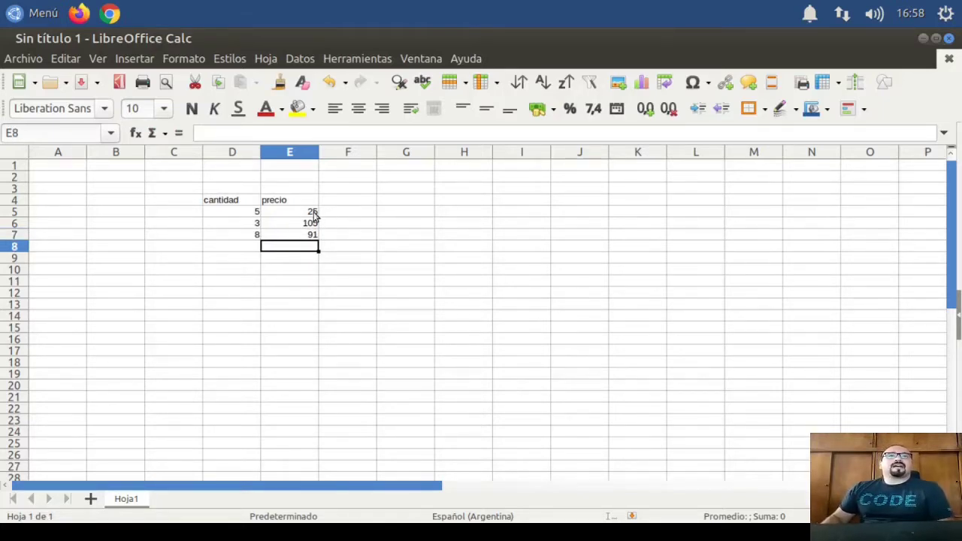
# Format the prices in E5:E7 as Moneda in Argentine pesos with two decimals.
pyautogui.moveTo(314, 216); pyautogui.dragTo(304, 242)
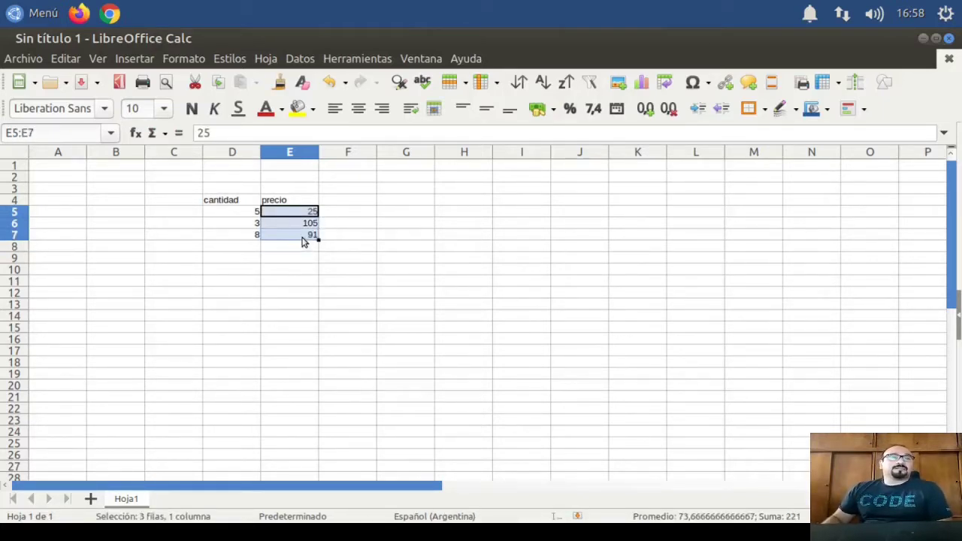
pyautogui.rightClick(303, 242)
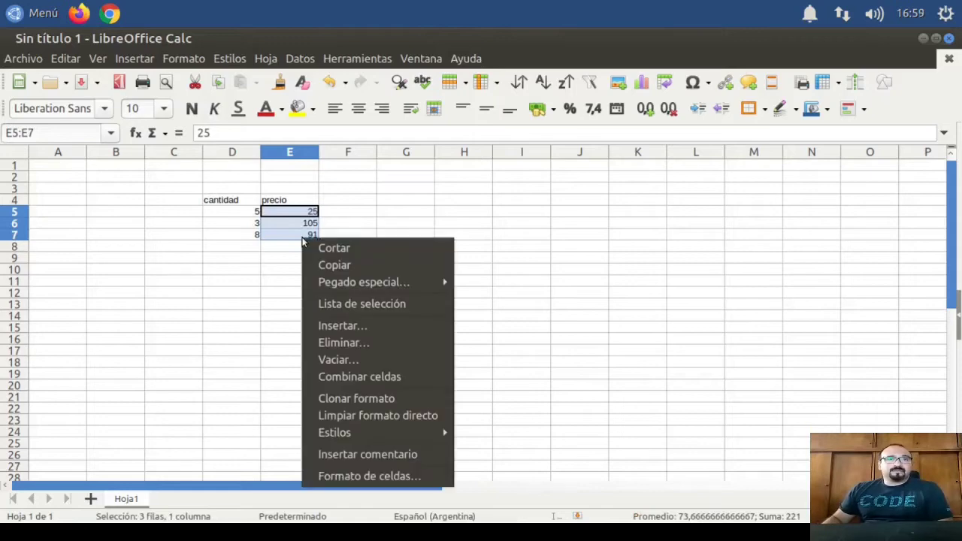
pyautogui.click(392, 485)
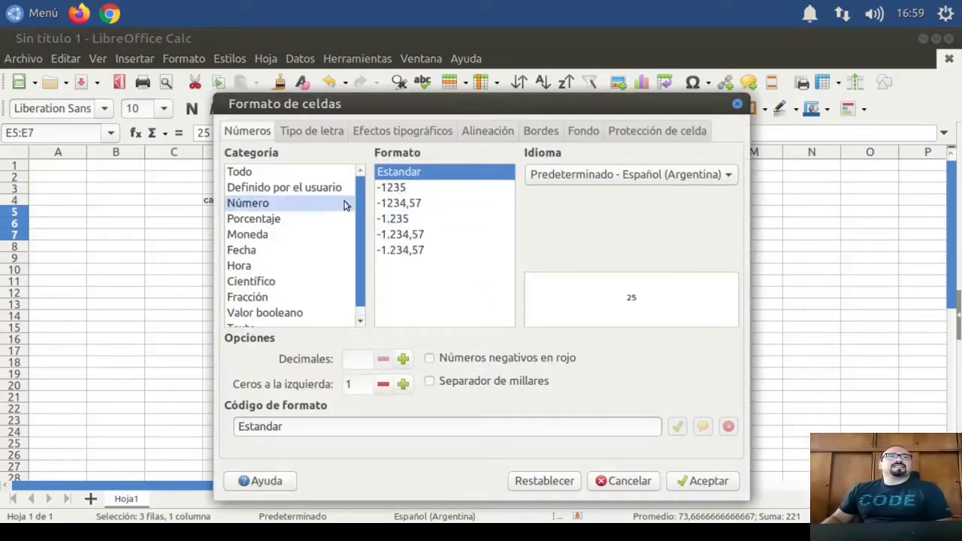
pyautogui.click(263, 235)
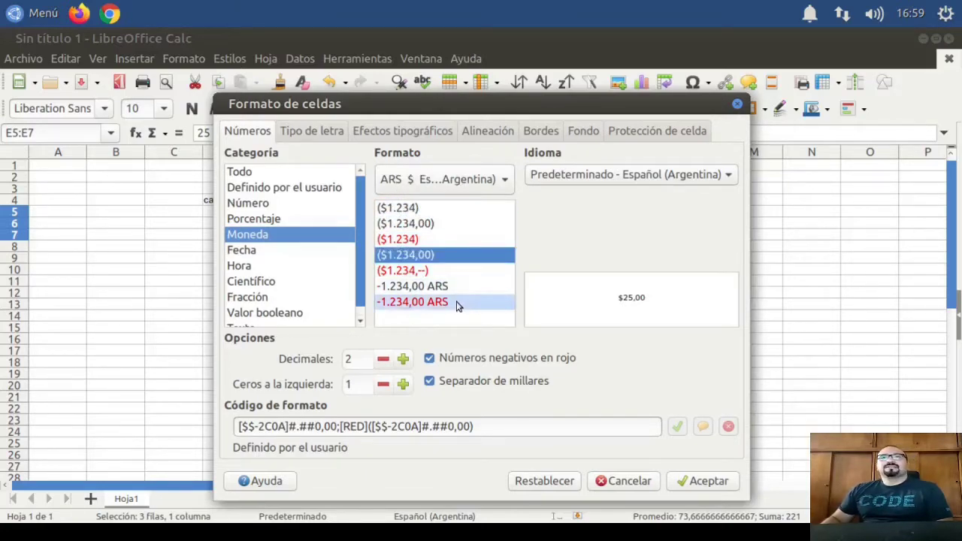
pyautogui.click(703, 481)
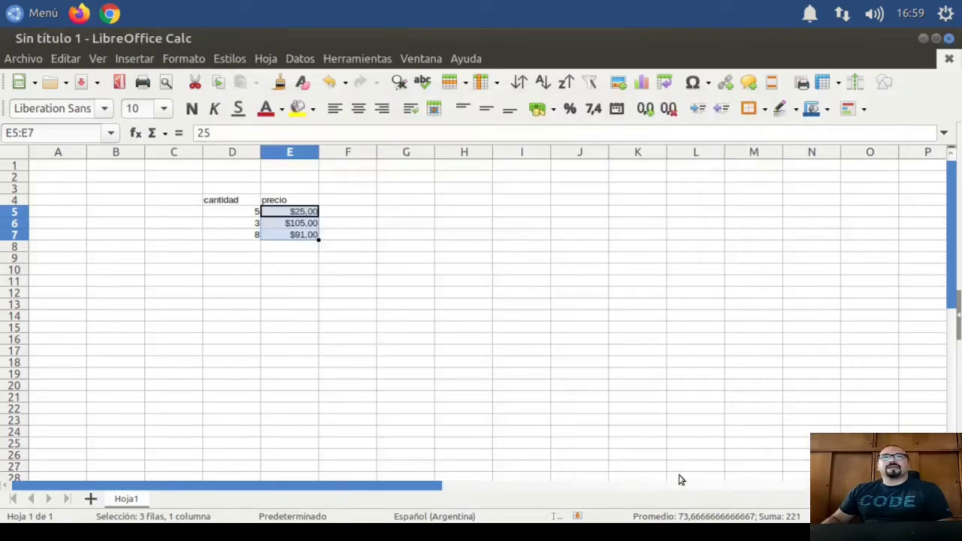
# Enter the formula =D5*E5 in F5 to multiply the first row's quantity by its price.
pyautogui.click(350, 213)
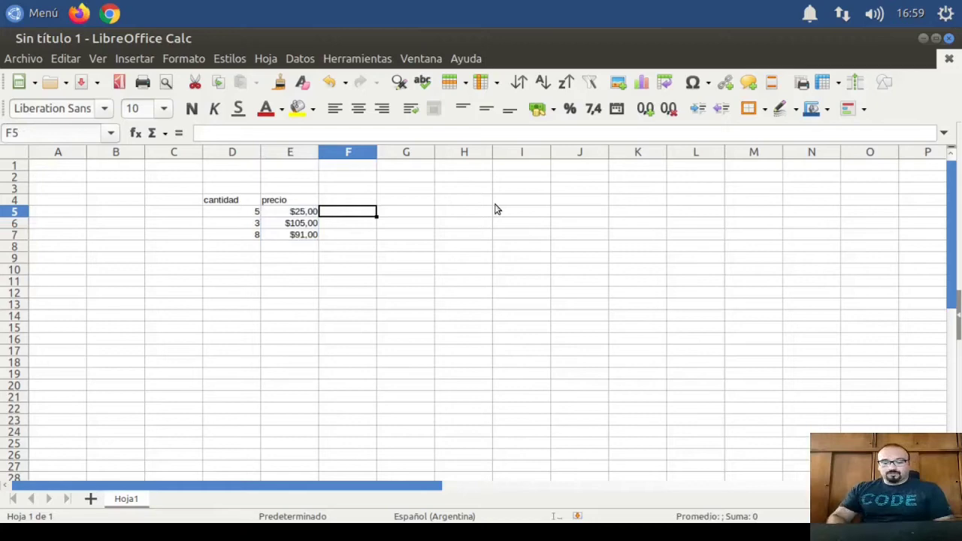
pyautogui.write('=')
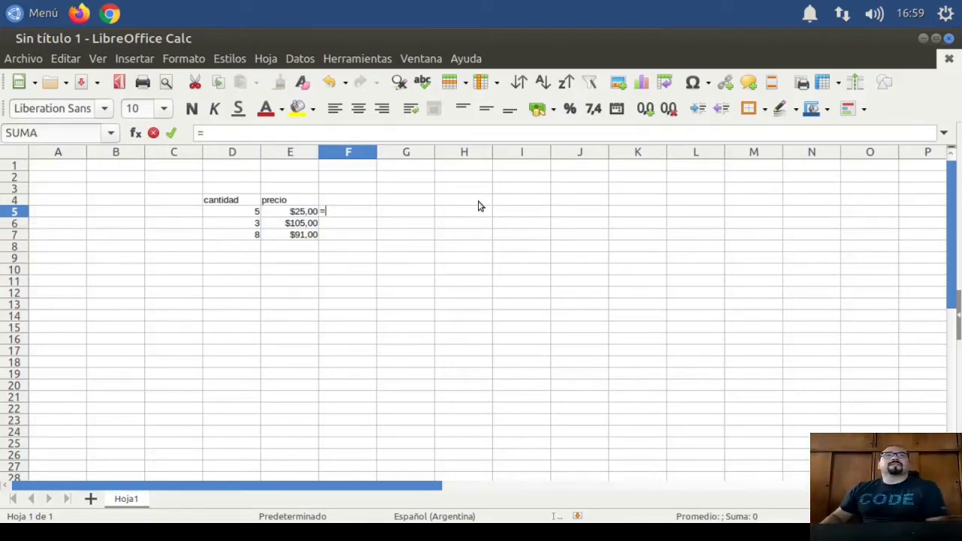
pyautogui.click(256, 218)
pyautogui.write('*')
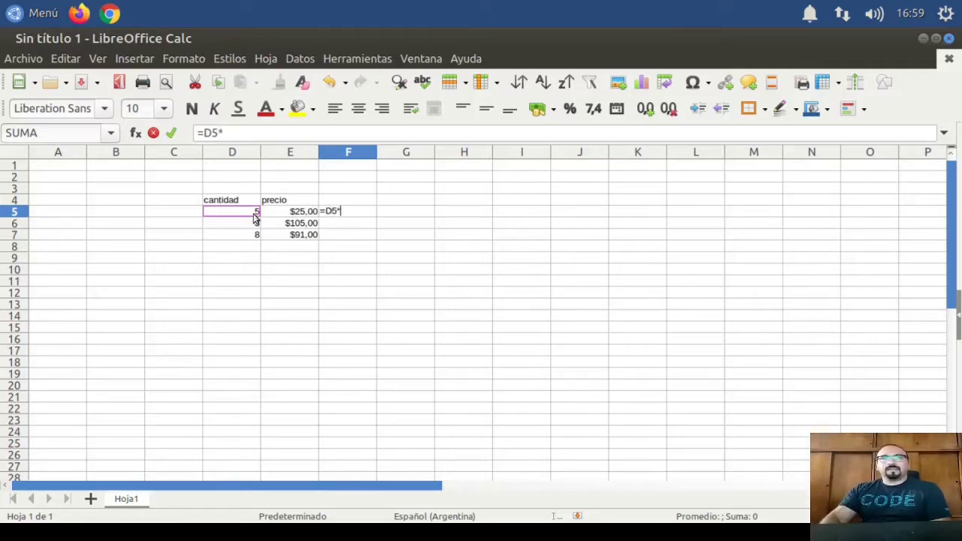
pyautogui.click(298, 215)
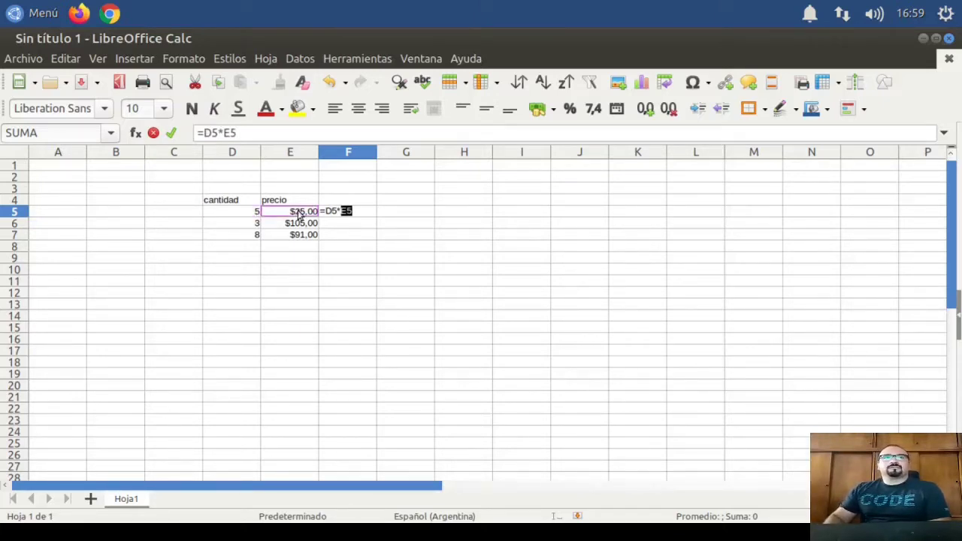
pyautogui.press('Return')
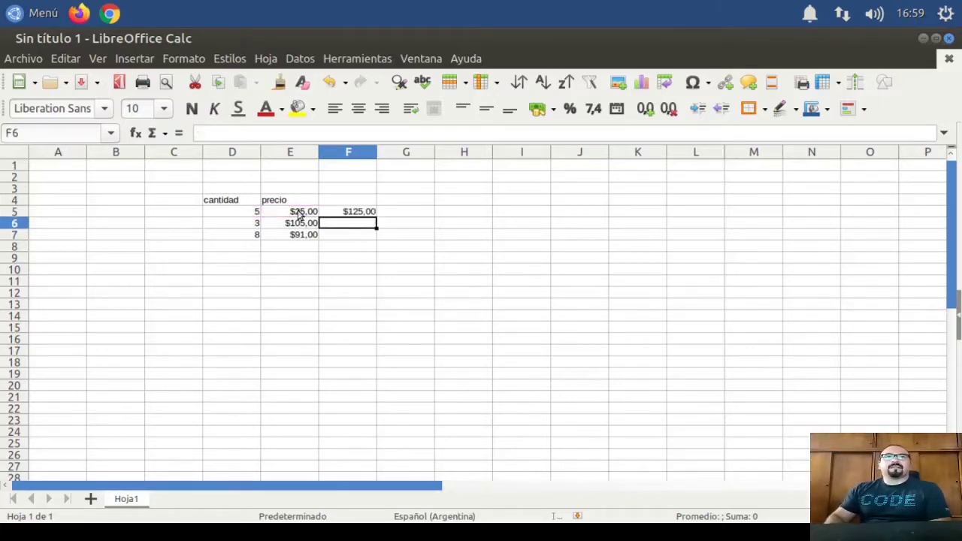
# Extend the F5 multiplication formula down through F7 and check the formulas in the filled cells.
pyautogui.click(372, 213)
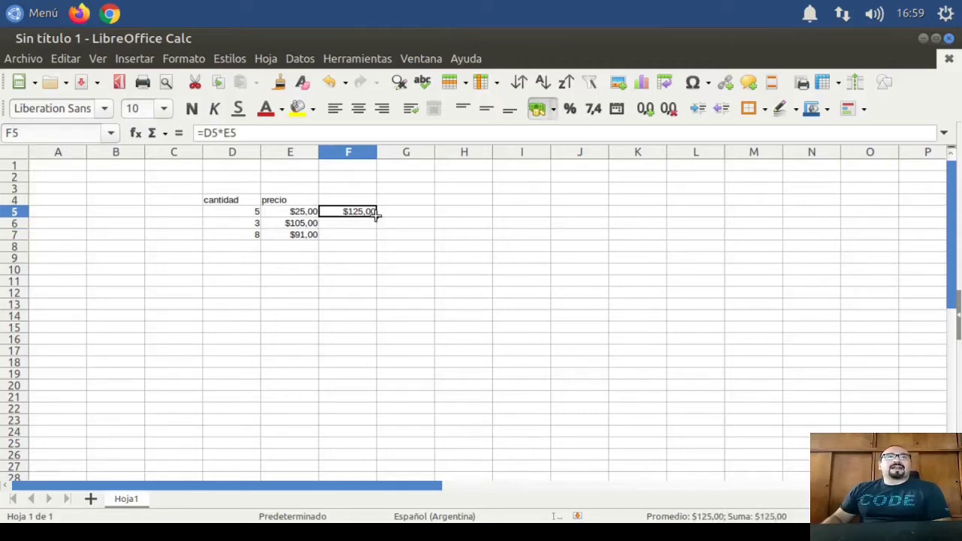
pyautogui.moveTo(375, 215); pyautogui.dragTo(368, 242)
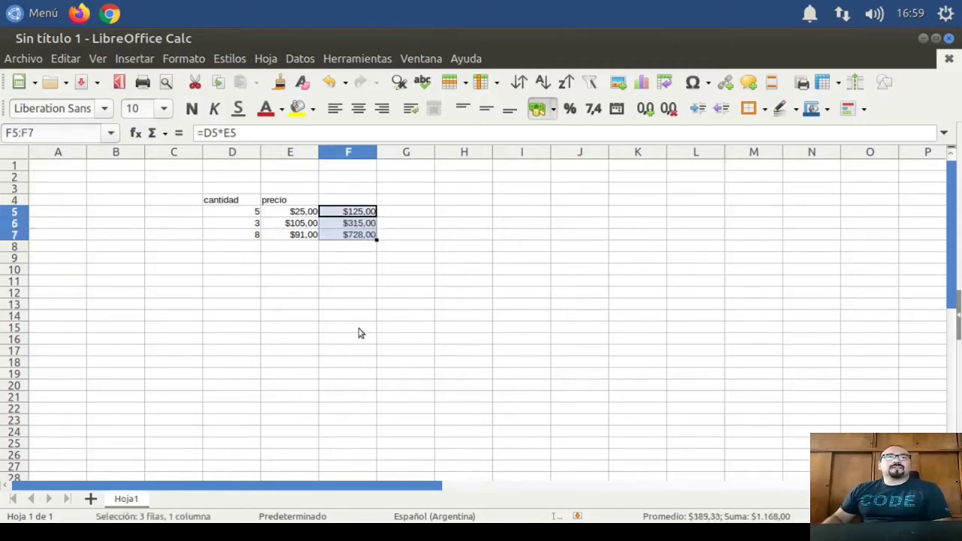
pyautogui.click(350, 246)
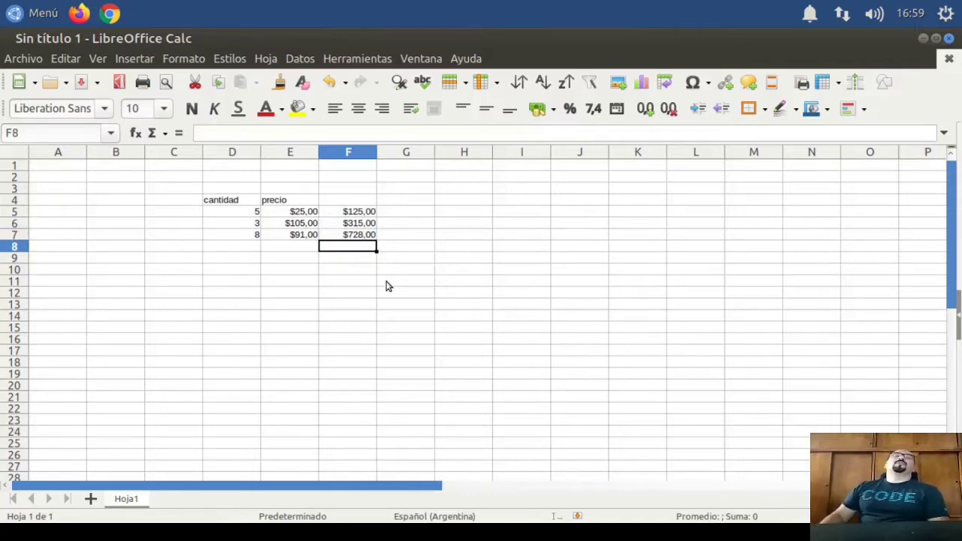
pyautogui.click(358, 224)
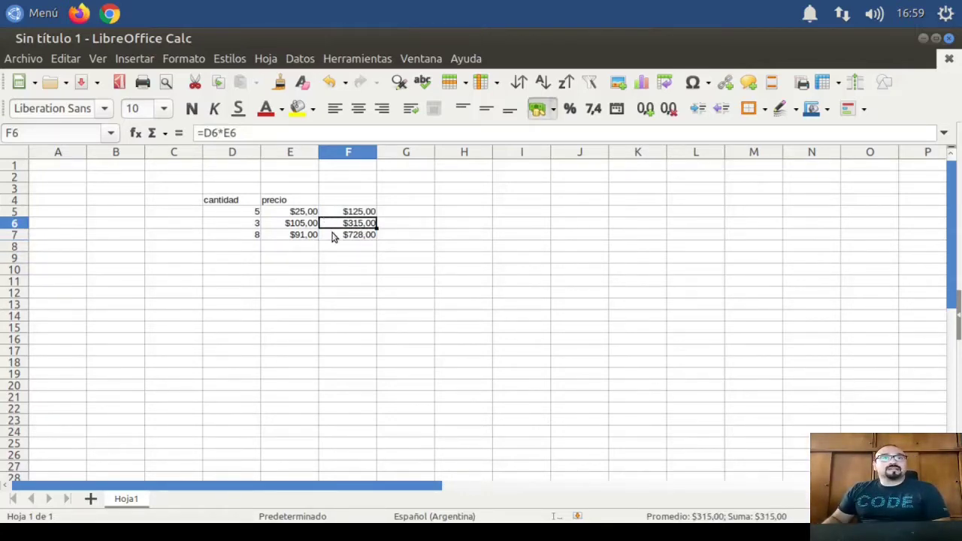
pyautogui.click(334, 236)
pyautogui.click(344, 212)
pyautogui.click(342, 234)
# Total the row amounts in F8 with the Suma function over F5:F7 and check its formula.
pyautogui.click(339, 247)
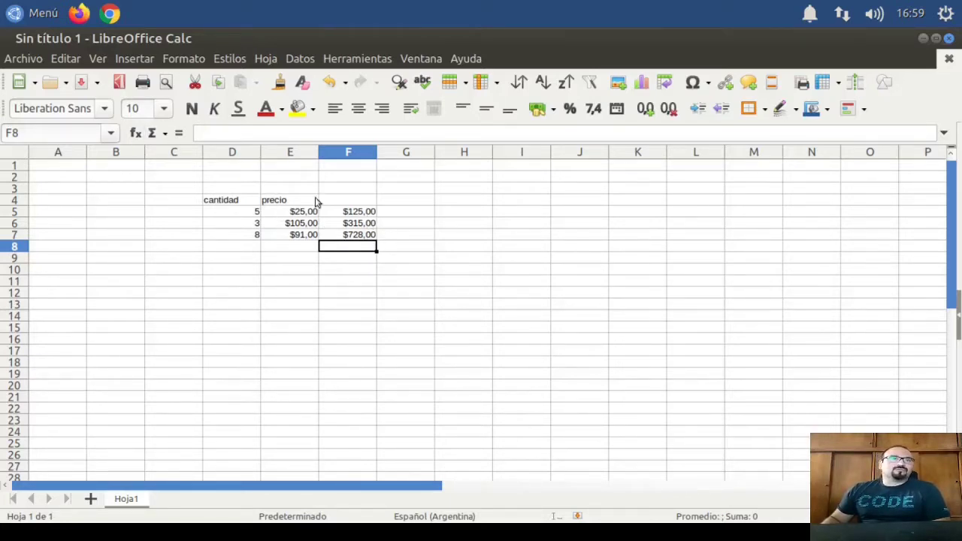
pyautogui.click(163, 135)
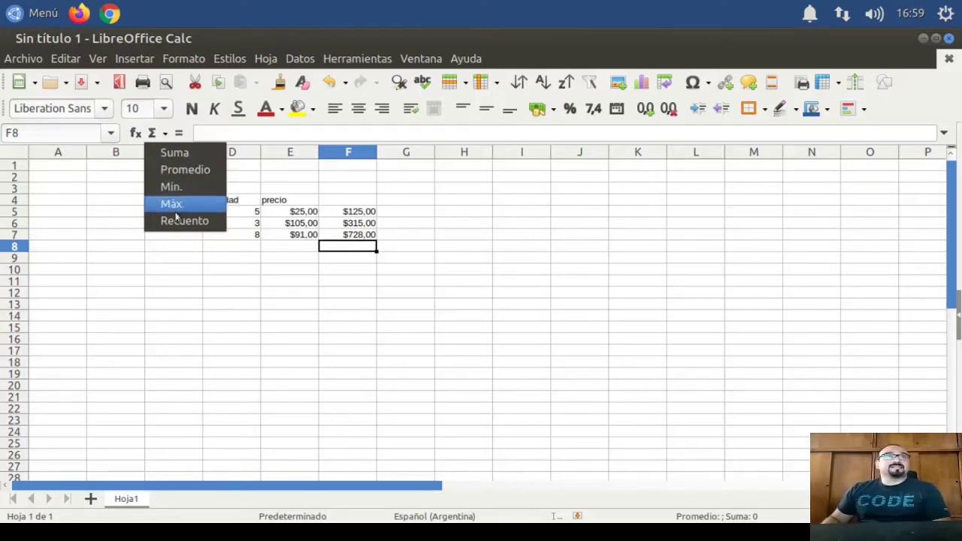
pyautogui.click(174, 153)
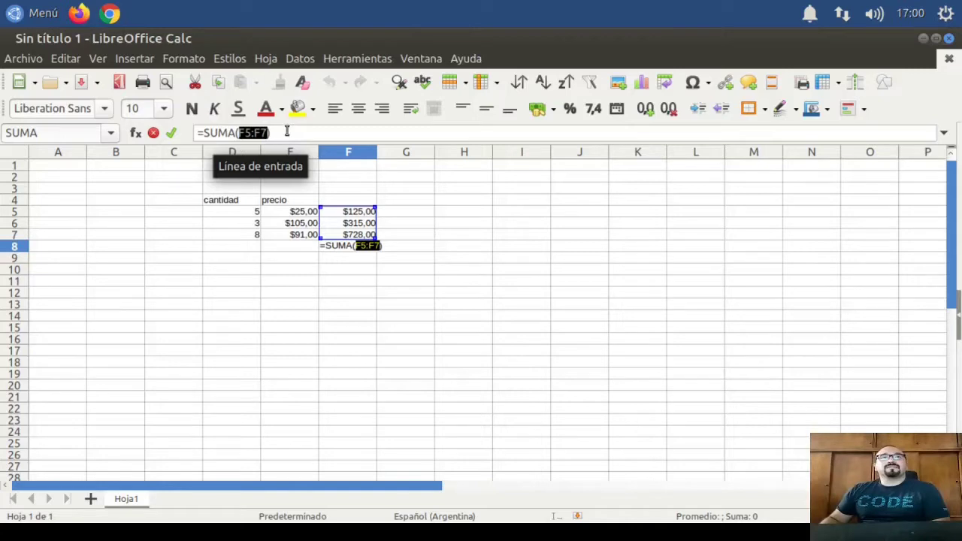
pyautogui.press('Return')
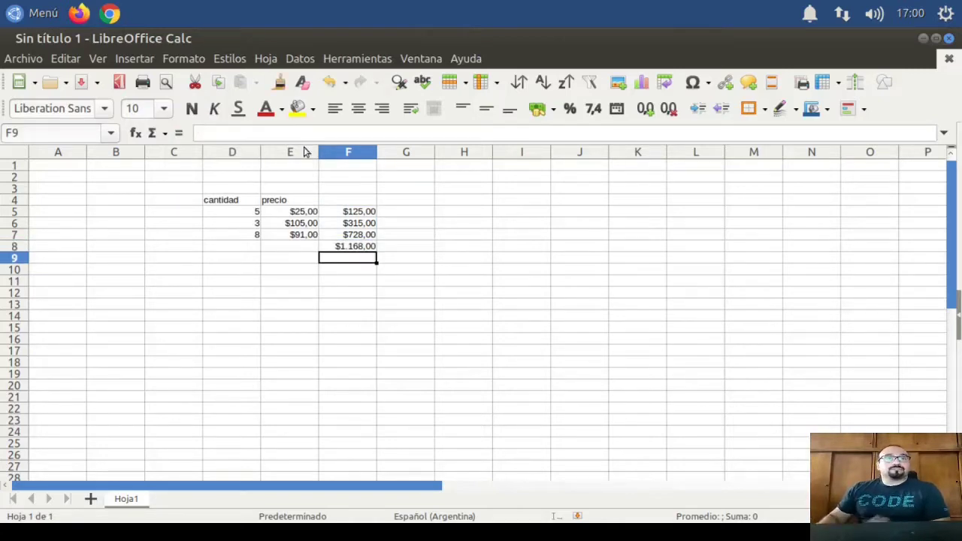
pyautogui.click(360, 248)
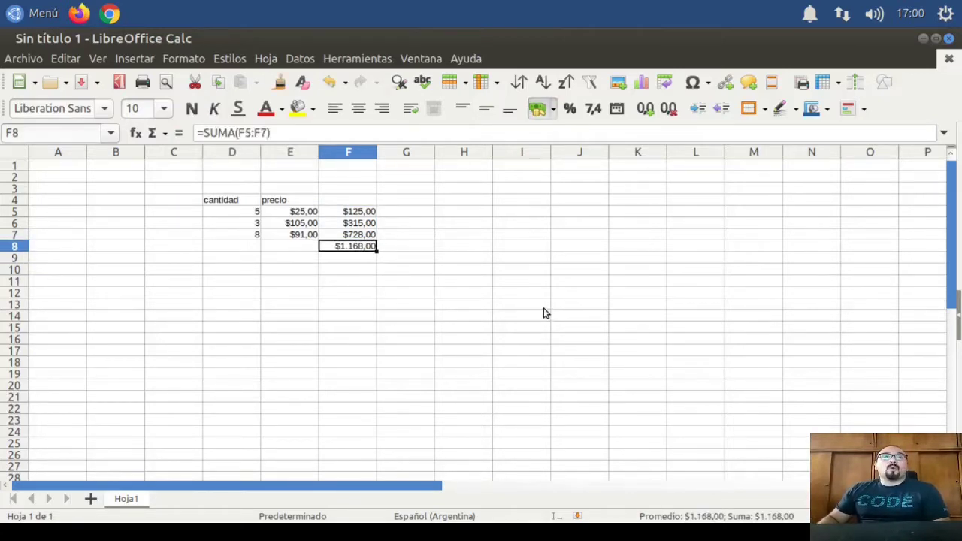
# Apply all outer and inner borders to the empty cell range H7:J12.
pyautogui.click(471, 280)
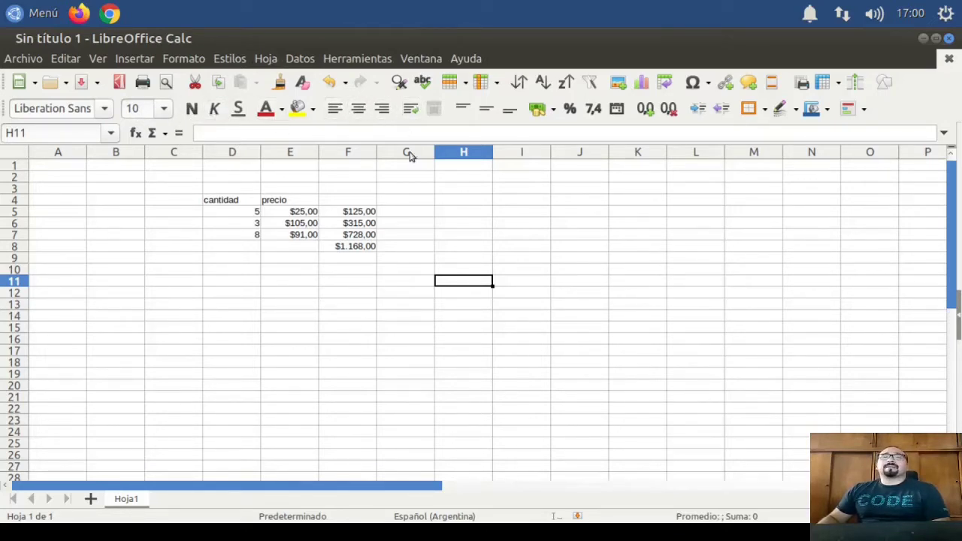
pyautogui.moveTo(481, 235); pyautogui.dragTo(583, 294)
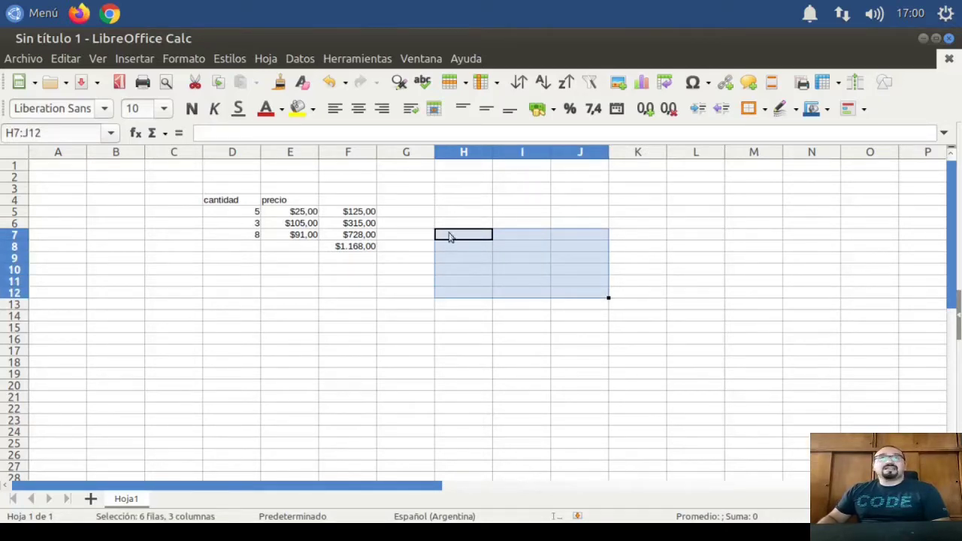
pyautogui.click(764, 108)
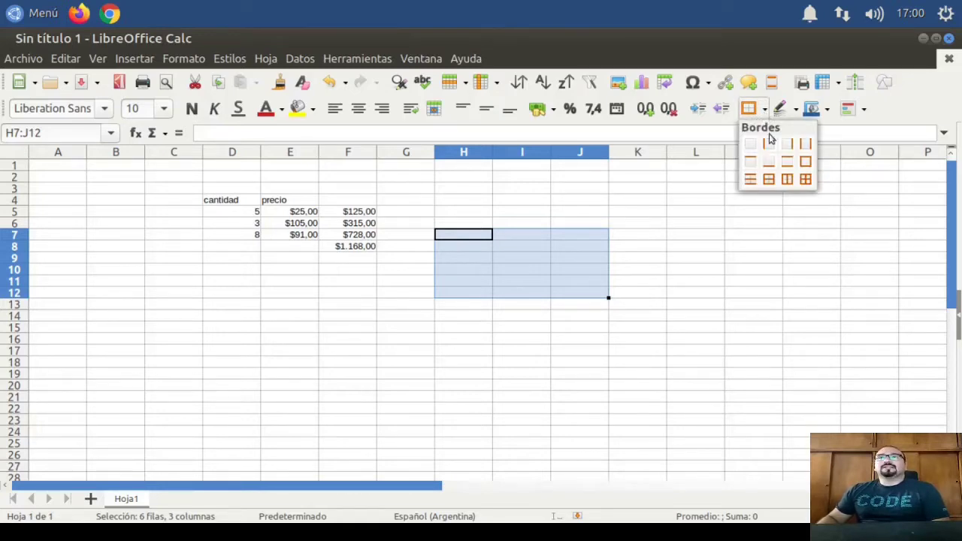
pyautogui.click(804, 179)
pyautogui.click(543, 304)
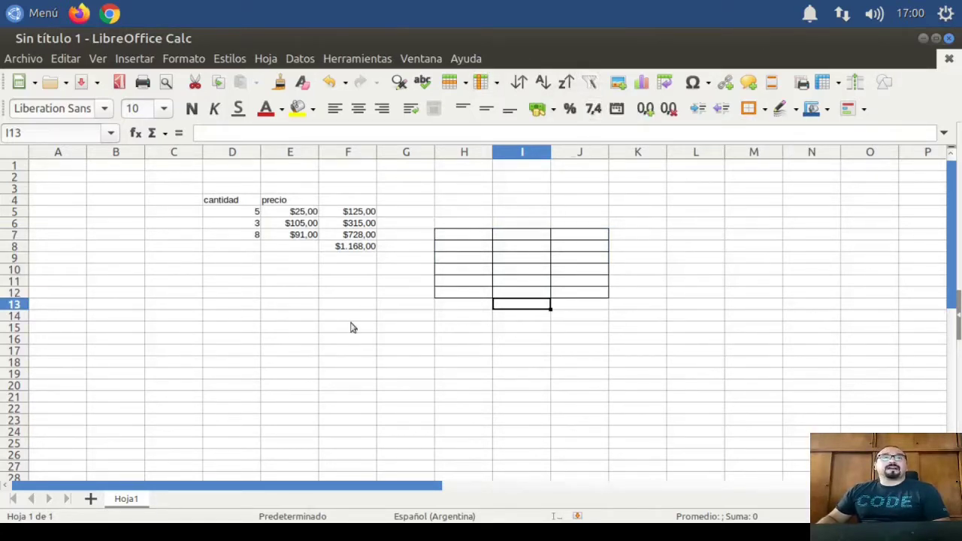
pyautogui.click(409, 306)
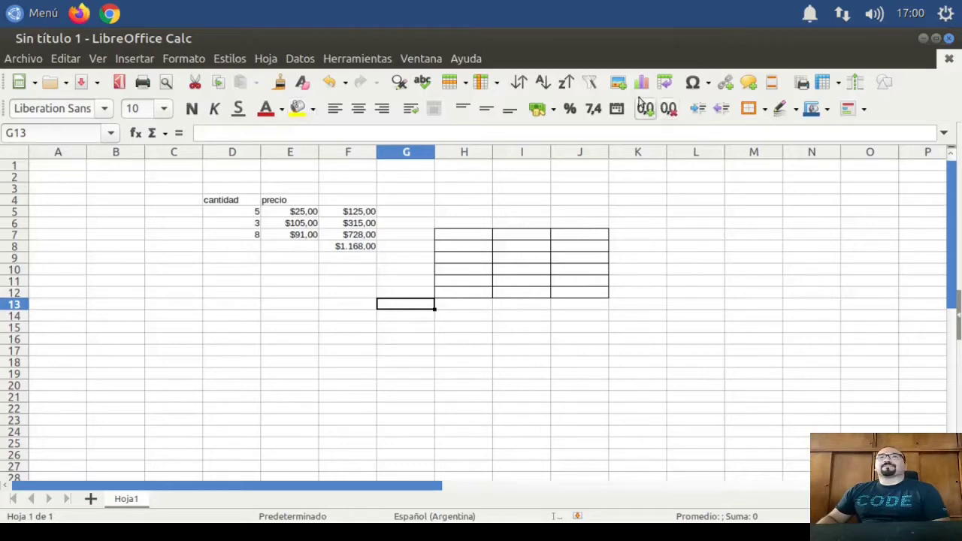
pyautogui.click(718, 316)
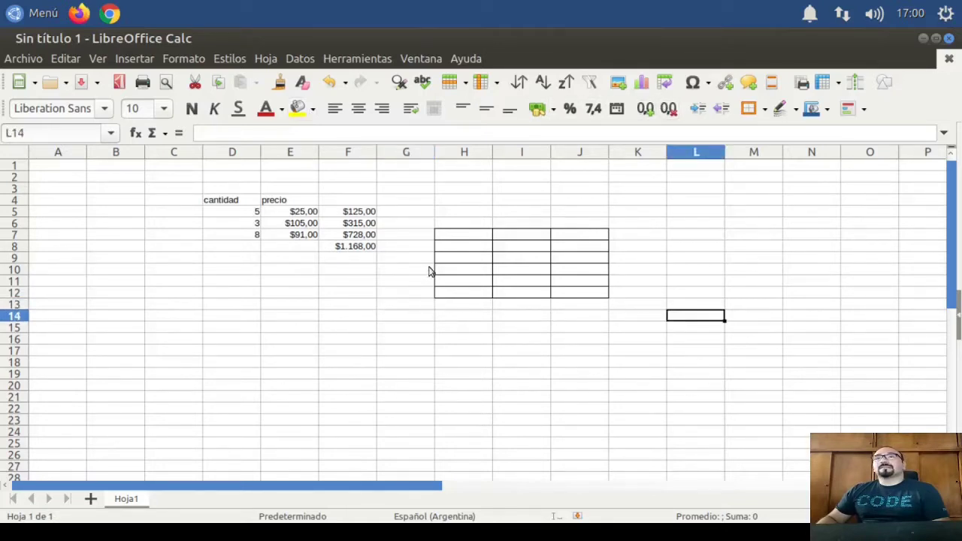
# Review the price in E5, the multiplication formula in F5 and the sum formula in F8.
pyautogui.click(404, 282)
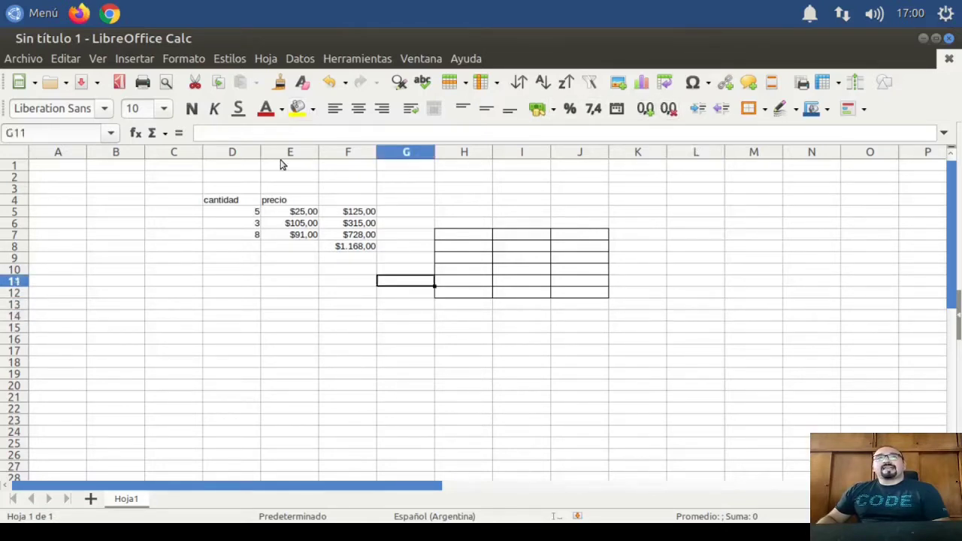
pyautogui.click(347, 292)
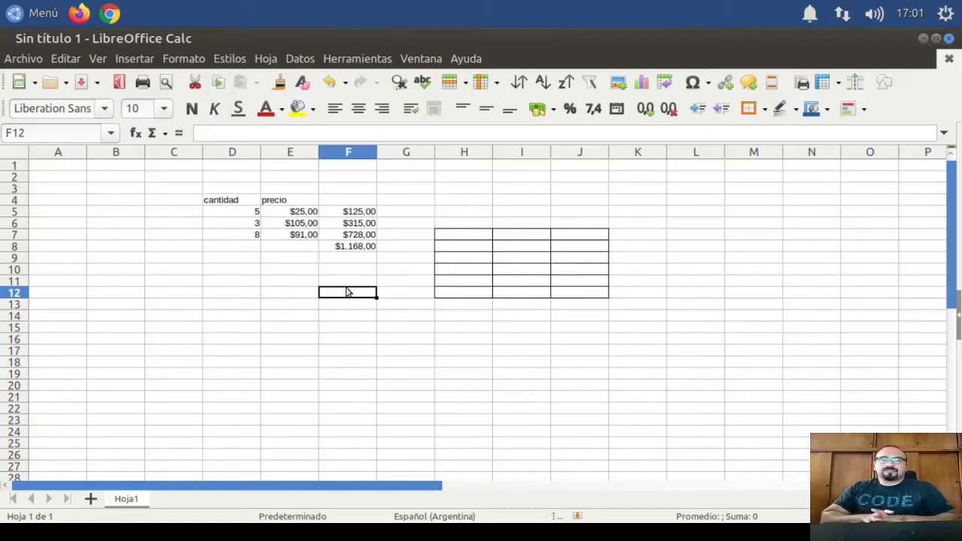
pyautogui.click(301, 214)
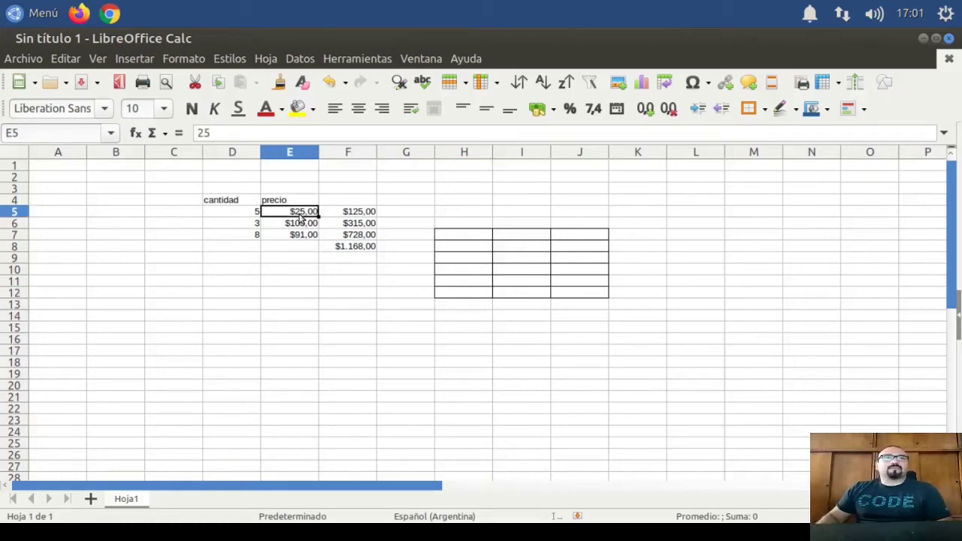
pyautogui.click(361, 214)
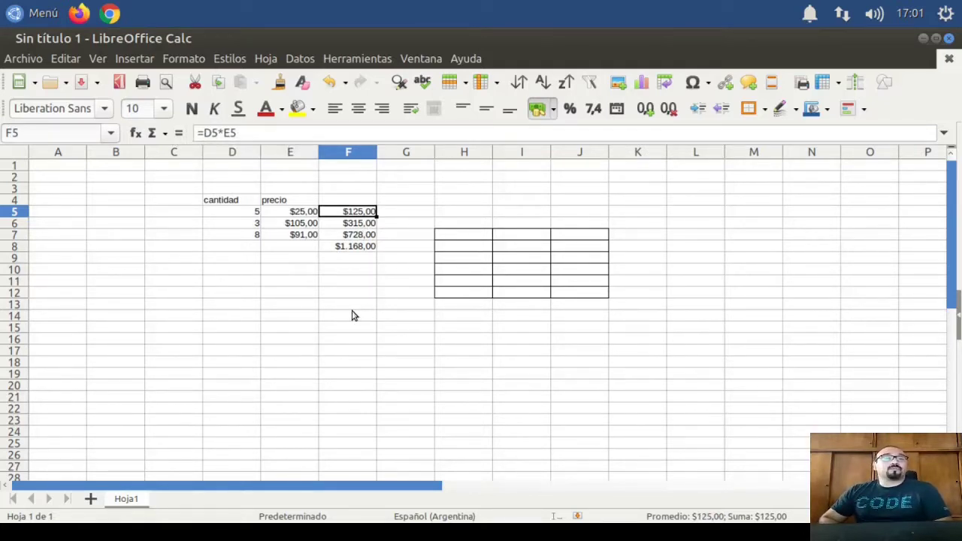
pyautogui.click(366, 251)
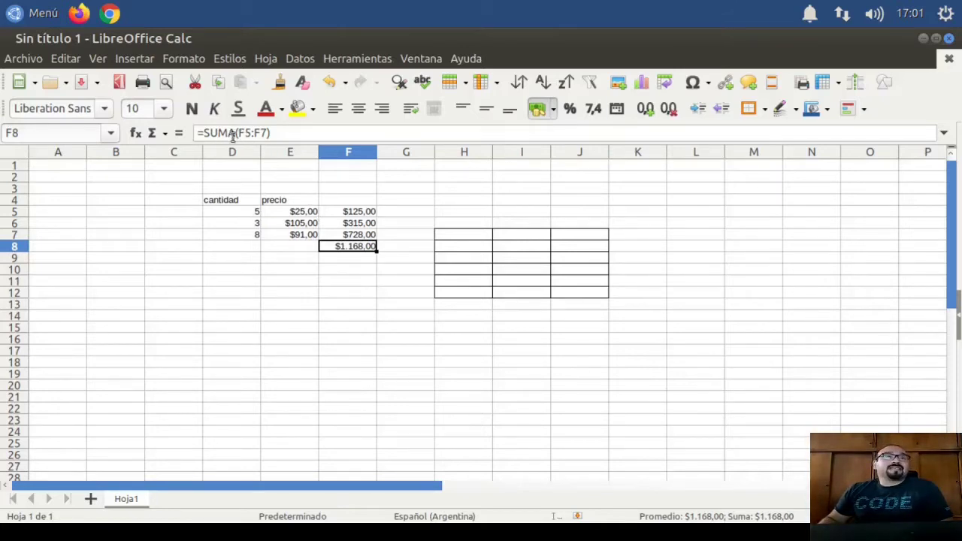
# Open the function wizard for the total in F8 and list the functions in the Base de datos category.
pyautogui.click(165, 134)
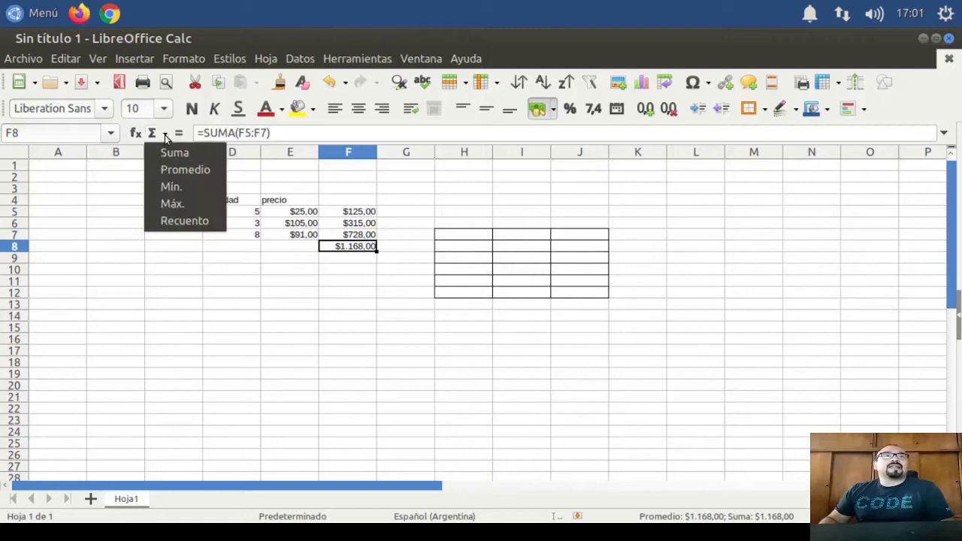
pyautogui.click(137, 135)
pyautogui.click(136, 133)
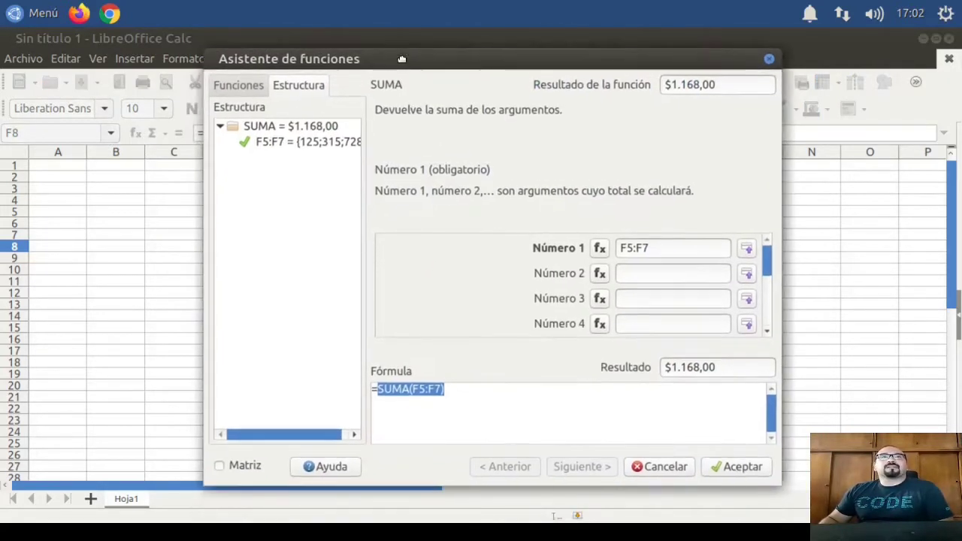
pyautogui.click(259, 88)
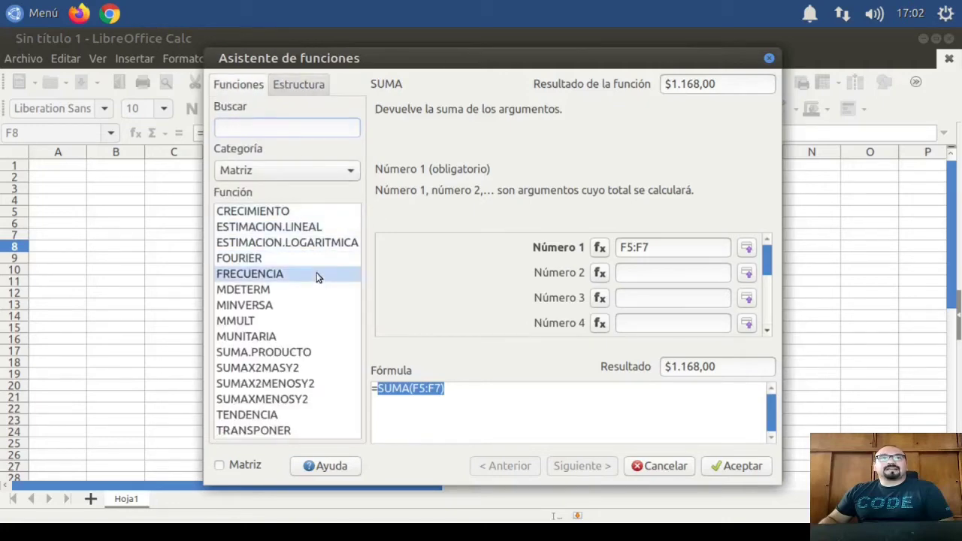
pyautogui.click(342, 172)
pyautogui.click(288, 52)
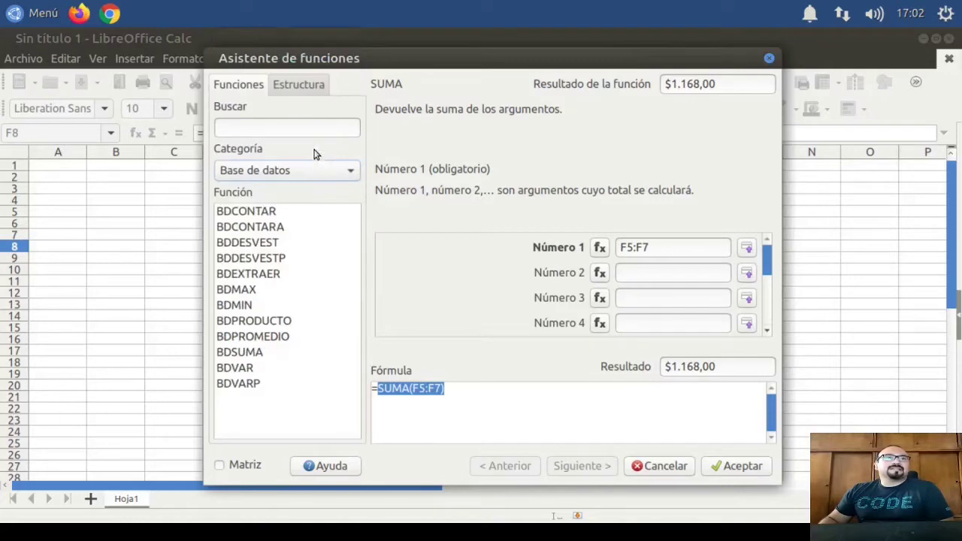
# Browse the Fecha y hora function category, selecting the DIA and FECHA functions in the list.
pyautogui.click(298, 170)
pyautogui.click(298, 200)
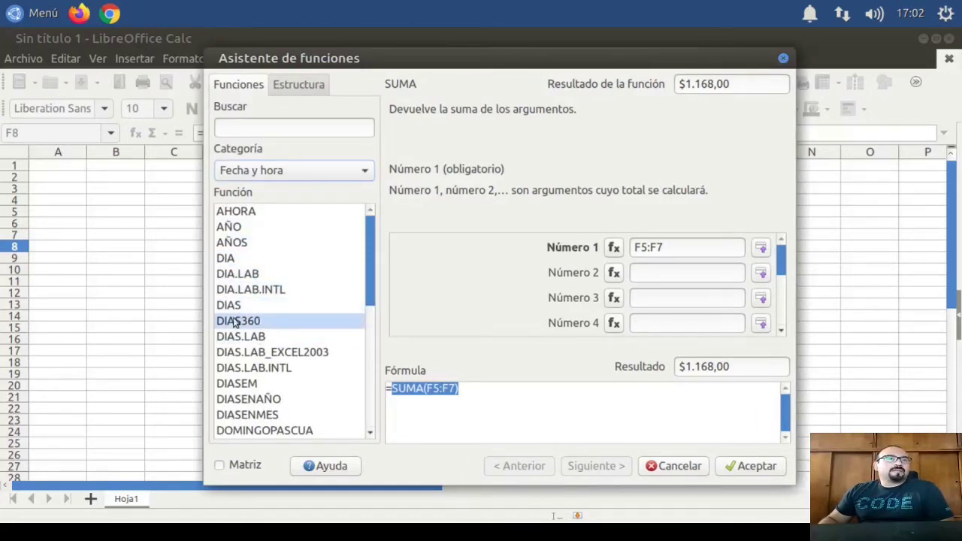
pyautogui.click(244, 262)
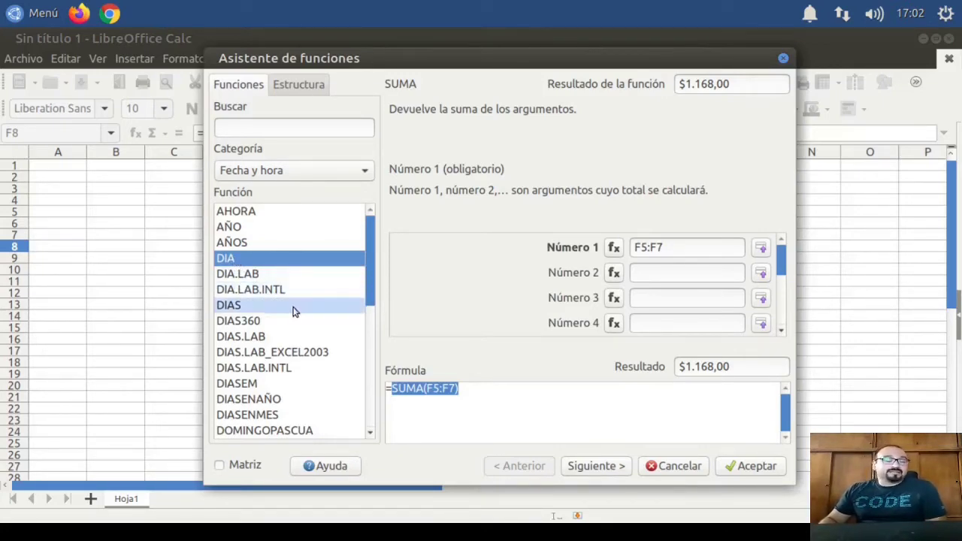
pyautogui.scroll(-2, 370, 252)
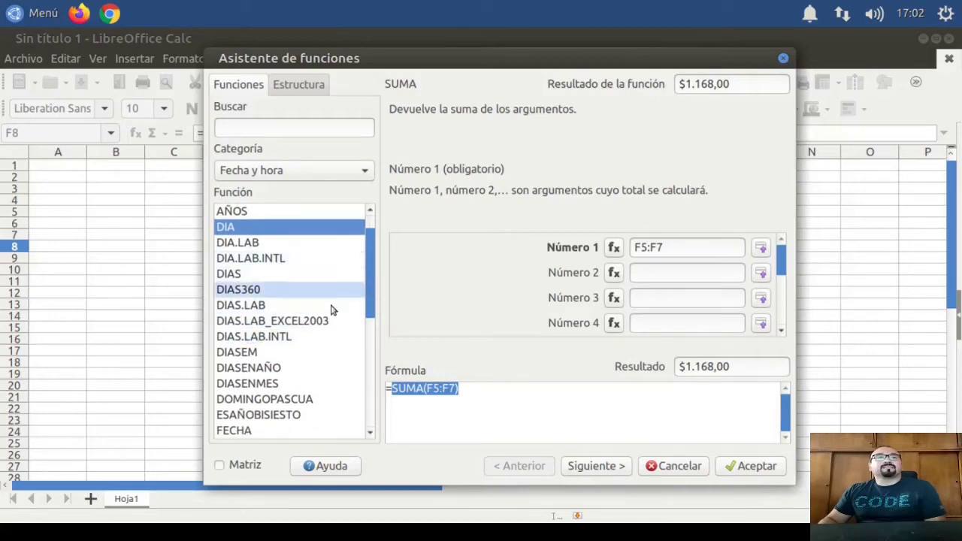
pyautogui.scroll(-5, 300, 369)
pyautogui.click(247, 265)
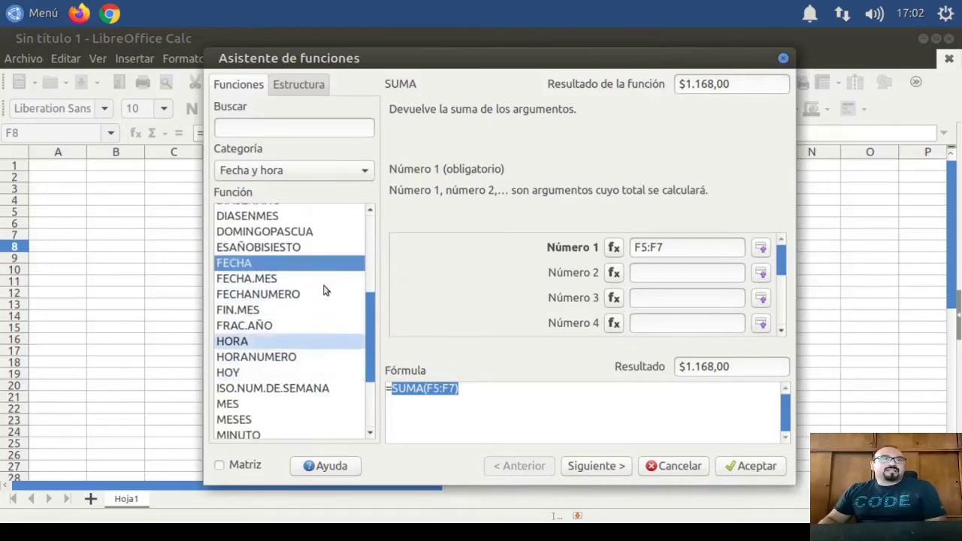
# Switch to the Lógica function category and load the SI function to show its arguments.
pyautogui.click(328, 170)
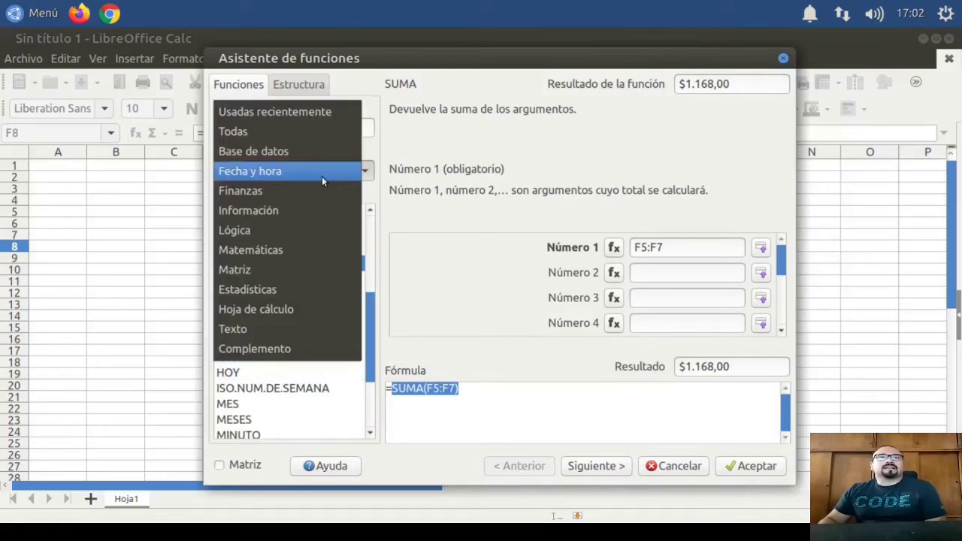
pyautogui.click(277, 231)
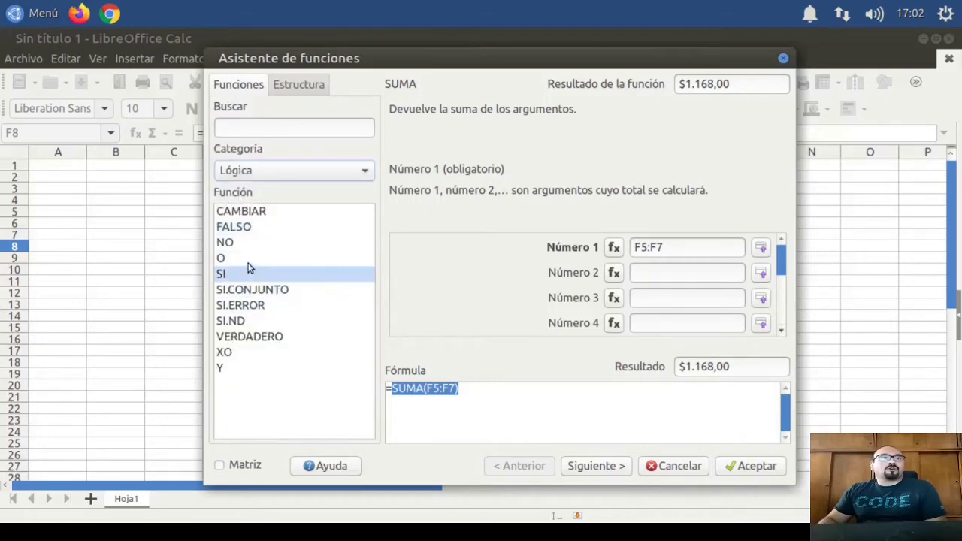
pyautogui.click(355, 170)
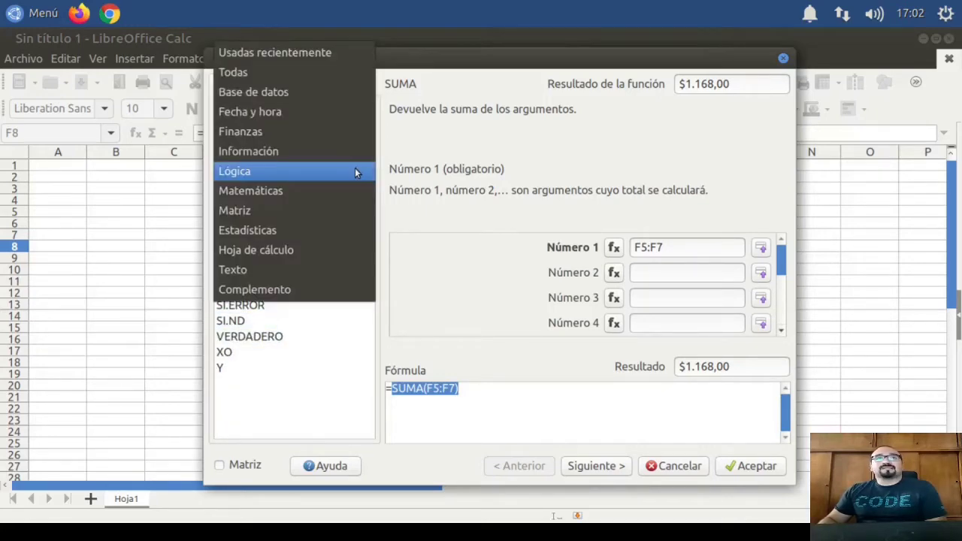
pyautogui.click(288, 383)
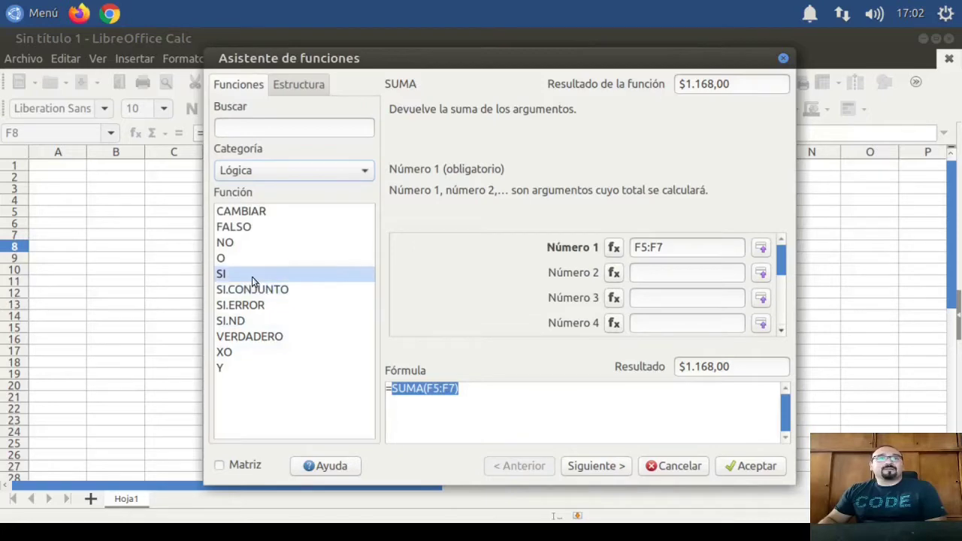
pyautogui.click(252, 277)
pyautogui.doubleClick(251, 277)
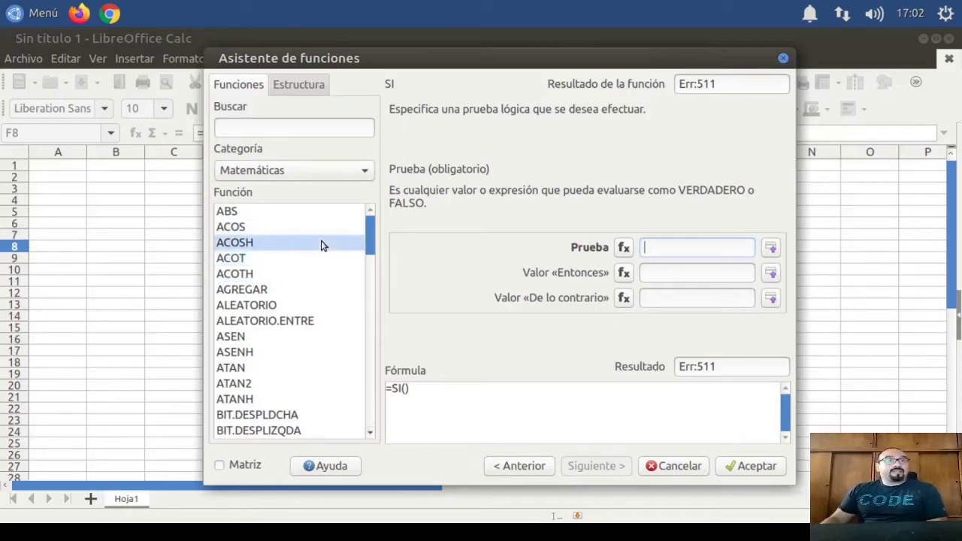
# Browse the functions in the Matemáticas category, then close the function wizard without applying anything.
pyautogui.scroll(-5, 352, 278)
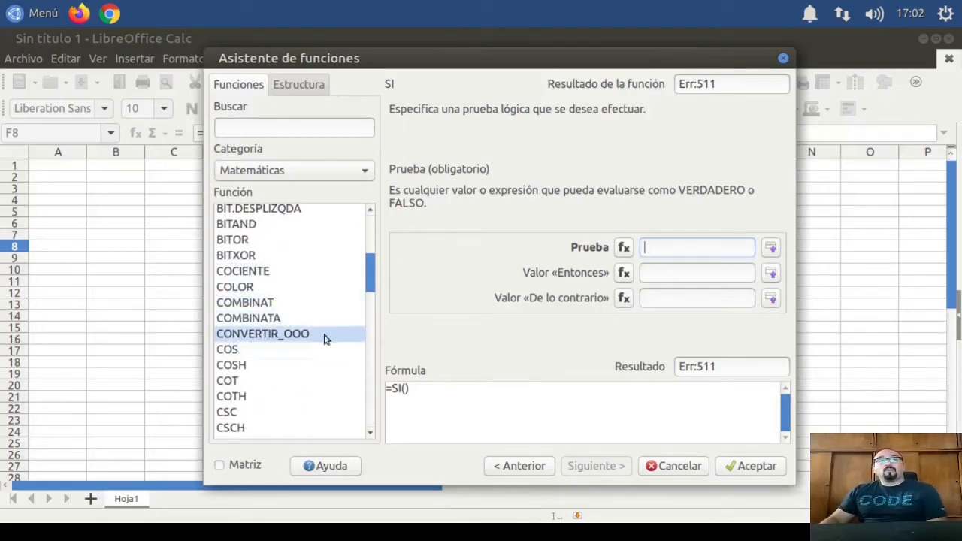
pyautogui.scroll(-4, 367, 312)
pyautogui.scroll(-1, 368, 312)
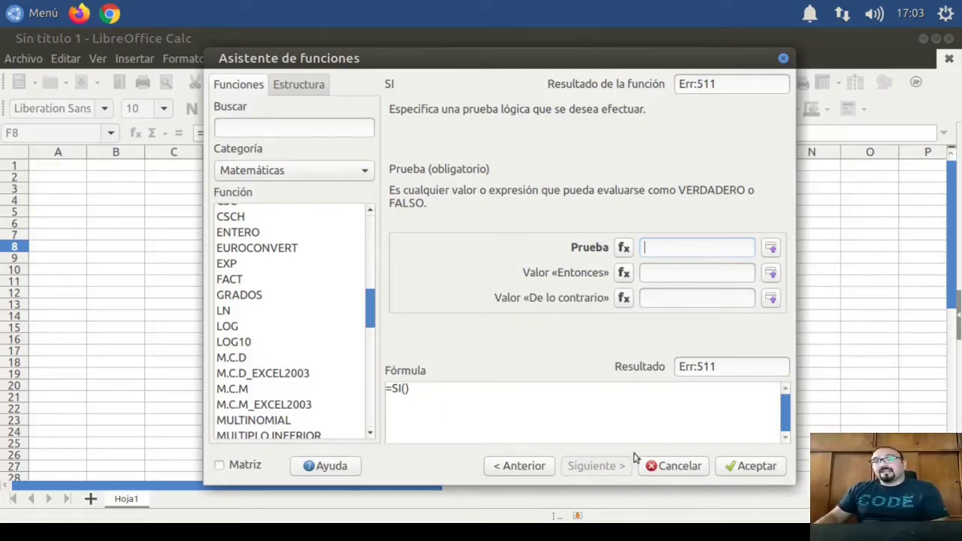
pyautogui.click(654, 465)
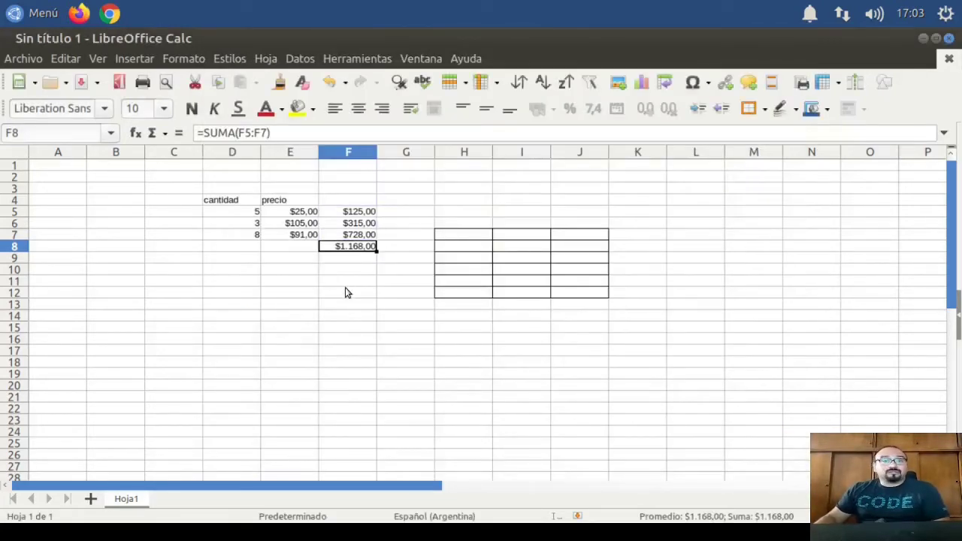
# Open the example spreadsheet Excel1.xlsx from the Ejemplos folder in Documentos.
pyautogui.click(345, 290)
pyautogui.click(212, 260)
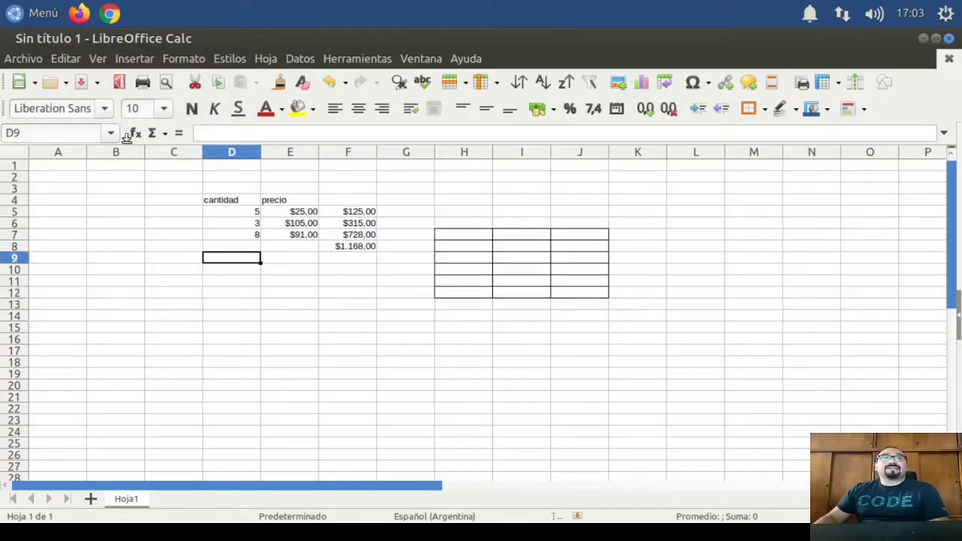
pyautogui.click(22, 60)
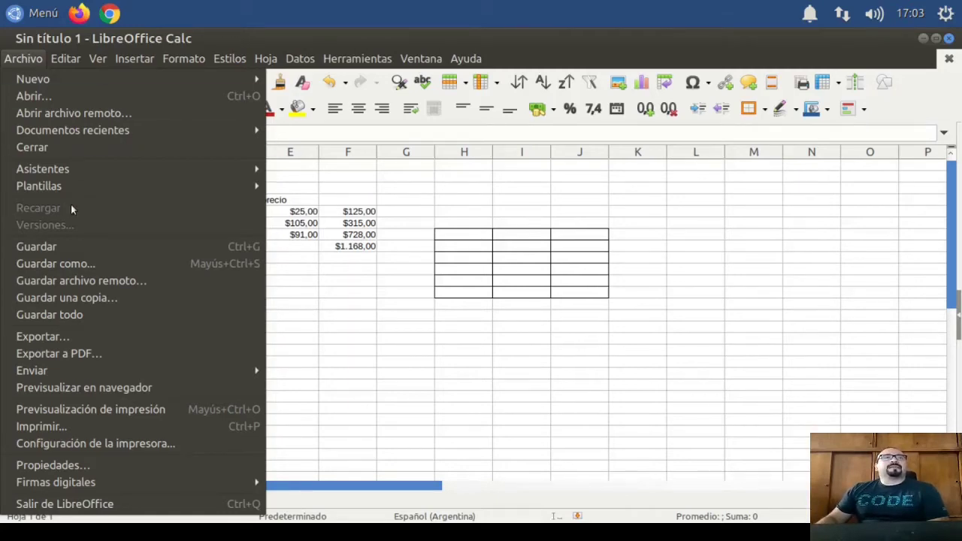
pyautogui.click(34, 96)
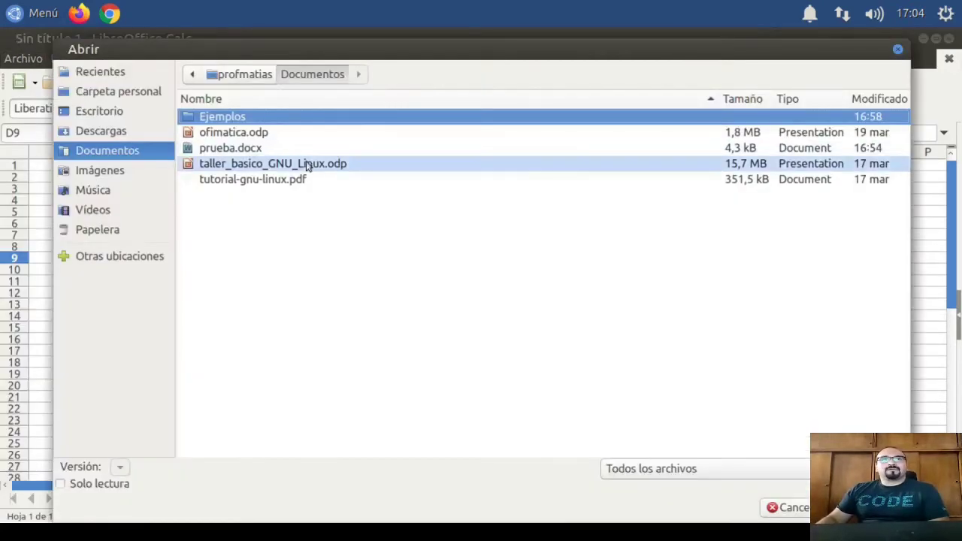
pyautogui.doubleClick(235, 118)
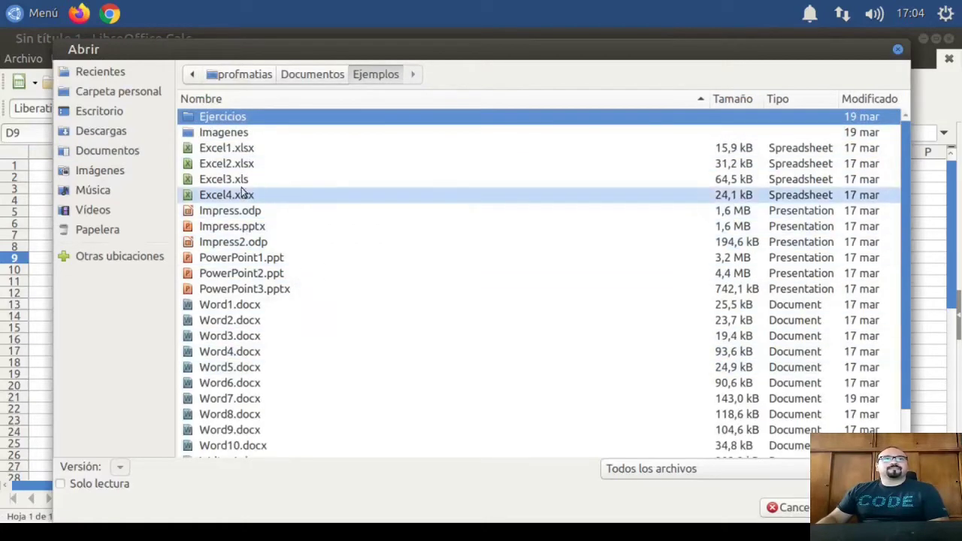
pyautogui.doubleClick(232, 148)
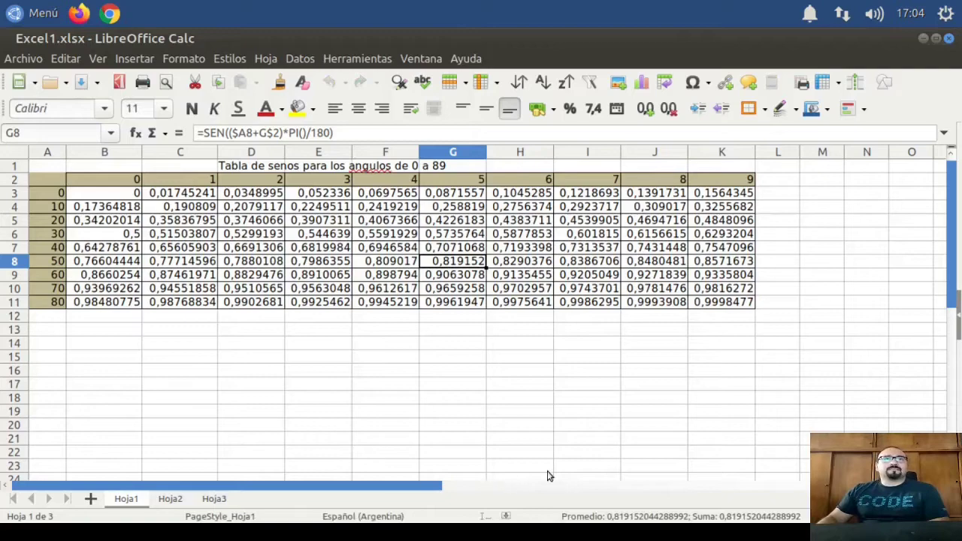
# Examine the sine formulas in cells B4, C6 and K7 of the table on Hoja1.
pyautogui.click(100, 209)
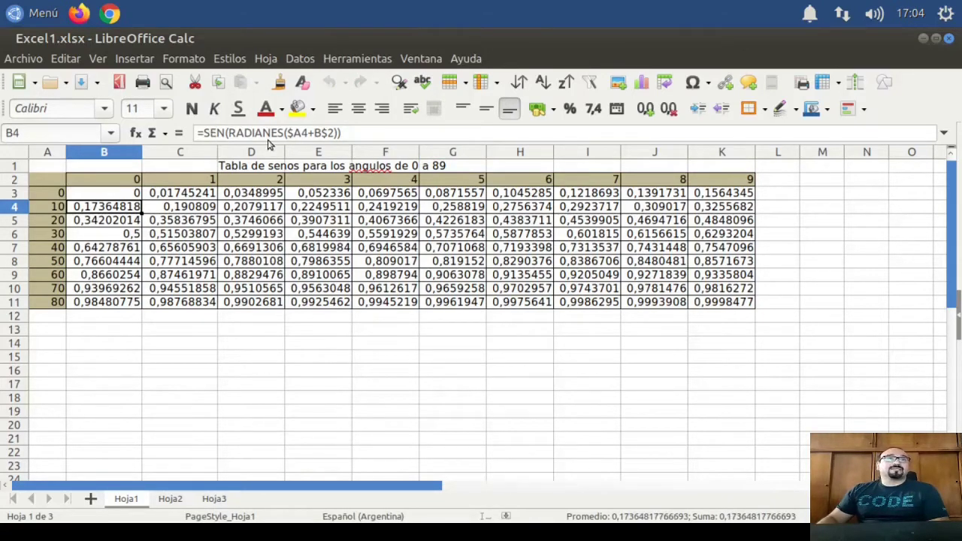
pyautogui.click(194, 239)
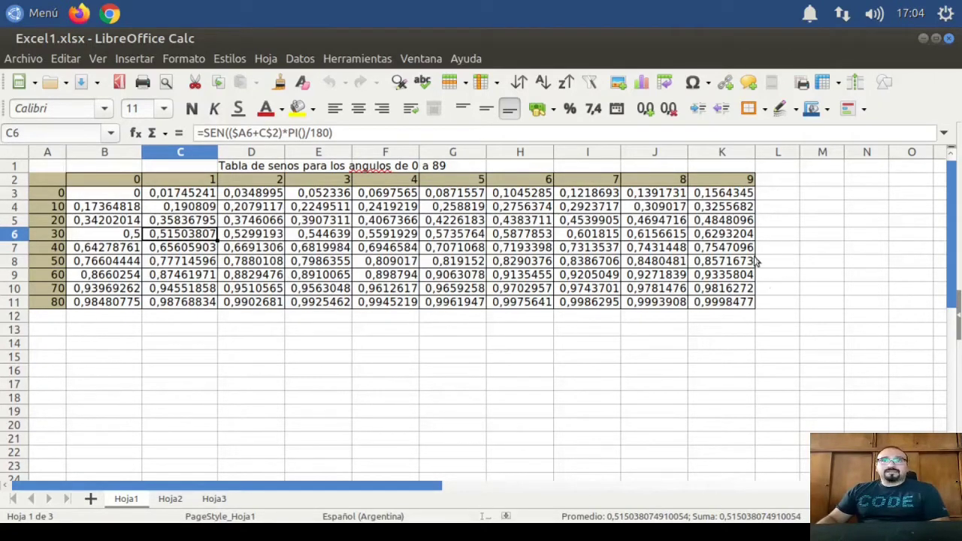
pyautogui.click(713, 253)
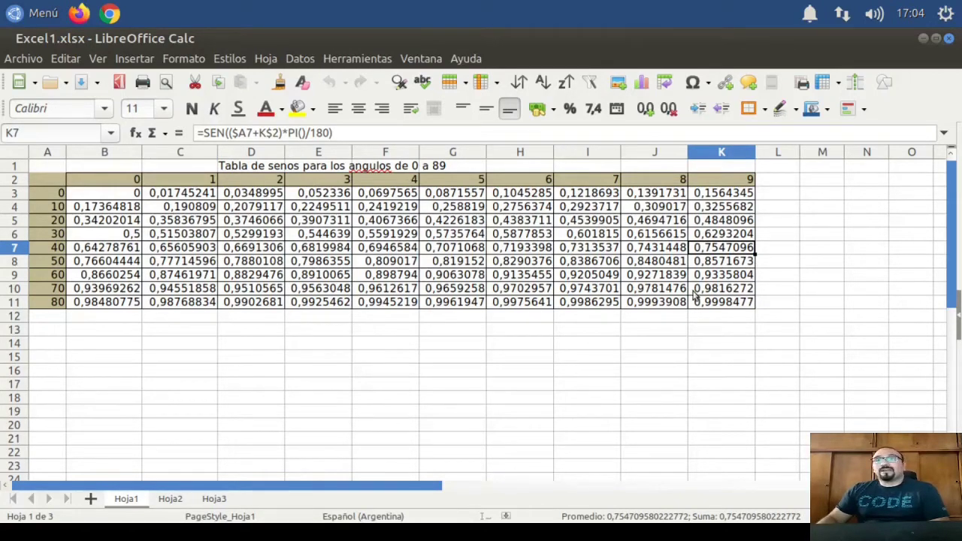
# Show Hoja2 and inspect the current date label in A1 and the first person's name and birth date.
pyautogui.click(170, 499)
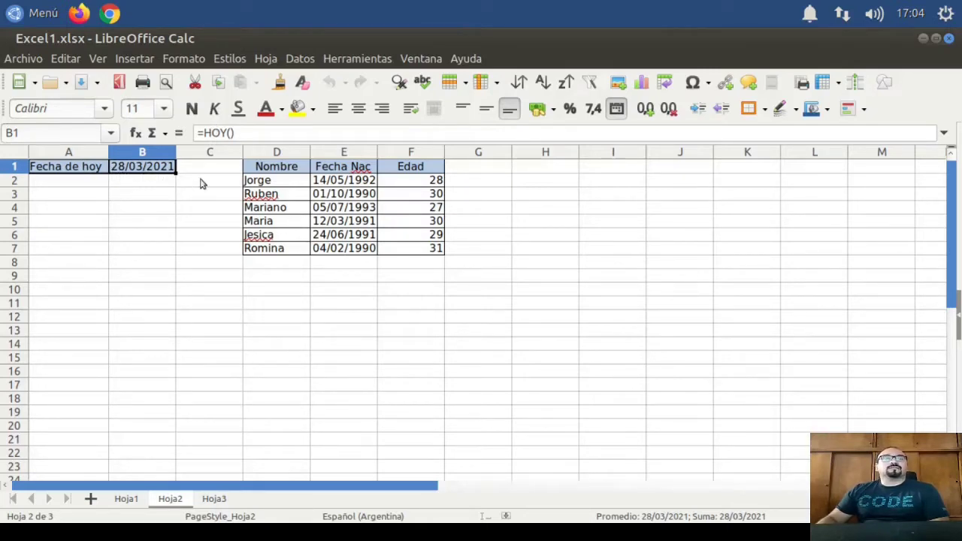
pyautogui.click(81, 174)
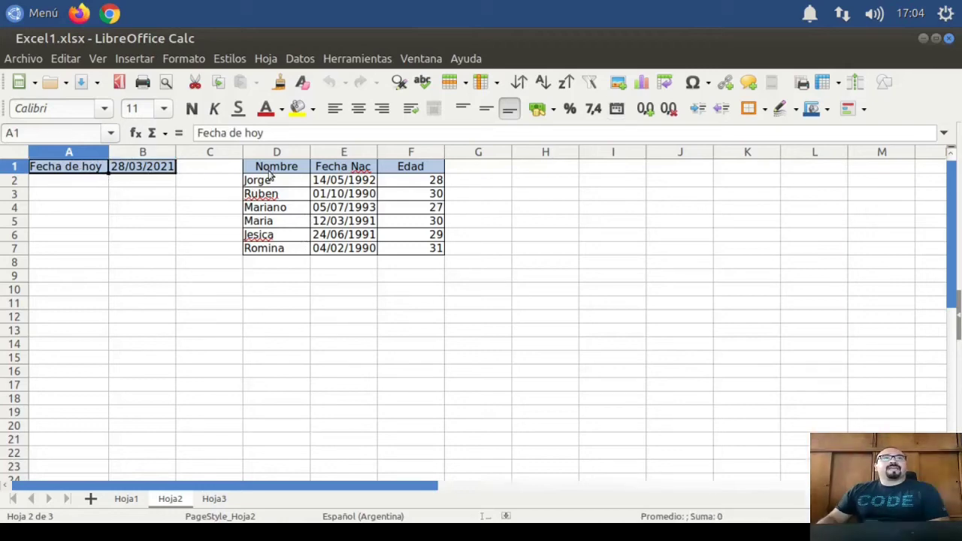
pyautogui.click(272, 182)
pyautogui.click(321, 187)
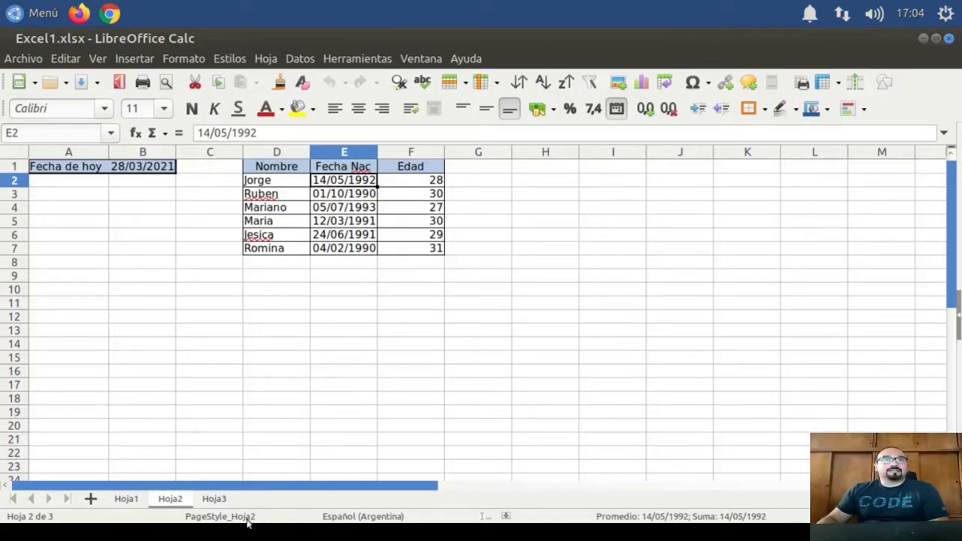
# Show Hoja3 and examine the POTENCIA formulas in cells K5 and N7 of the powers table.
pyautogui.click(220, 499)
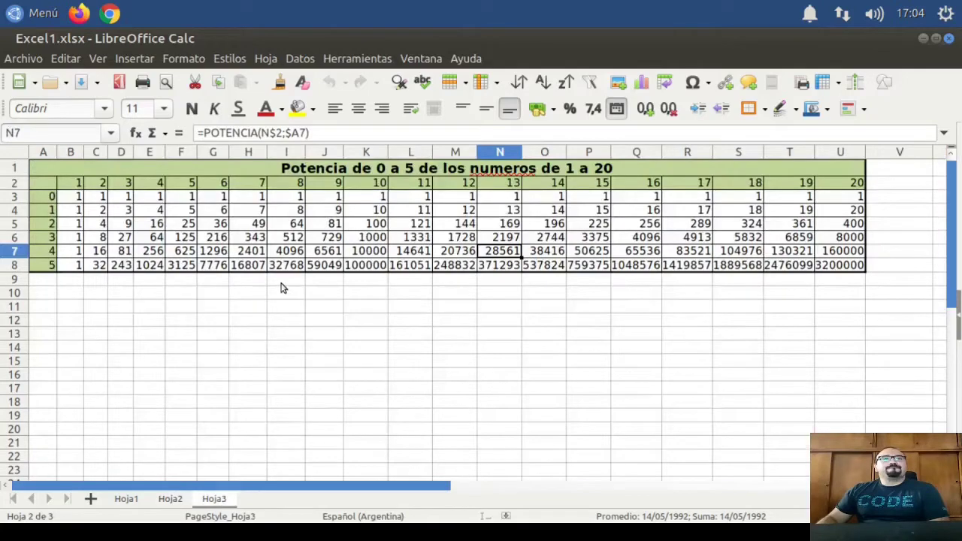
pyautogui.click(363, 225)
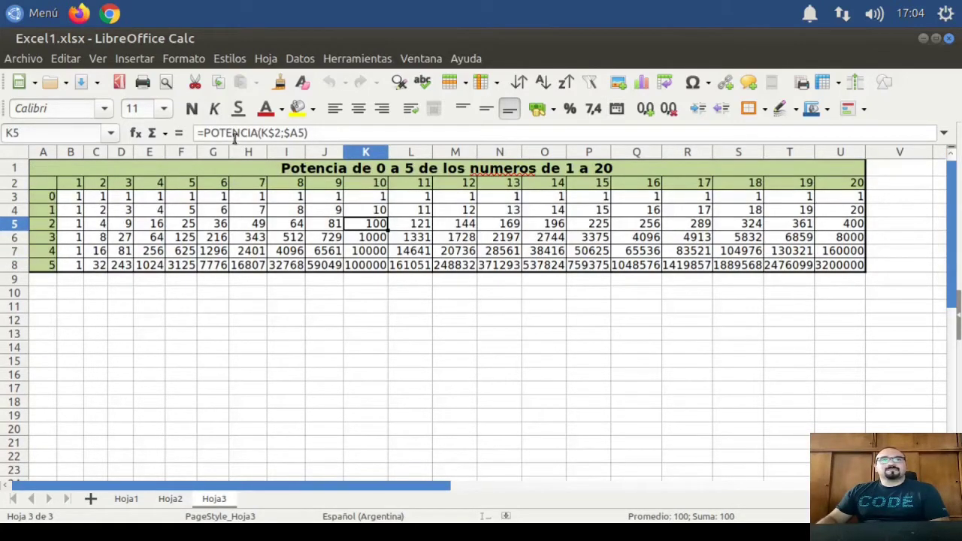
pyautogui.click(496, 255)
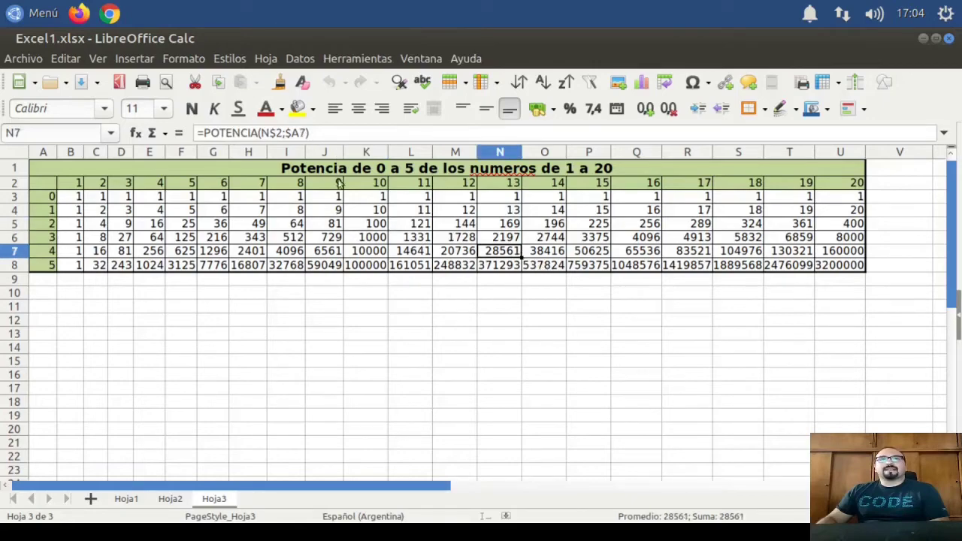
# Open the example spreadsheet Excel2.xlsx.
pyautogui.click(31, 61)
pyautogui.click(33, 96)
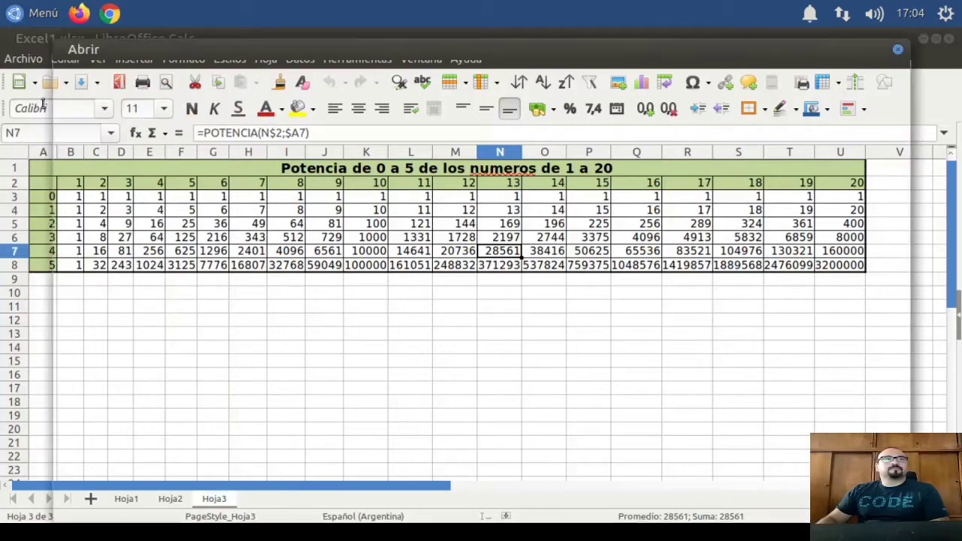
pyautogui.doubleClick(253, 165)
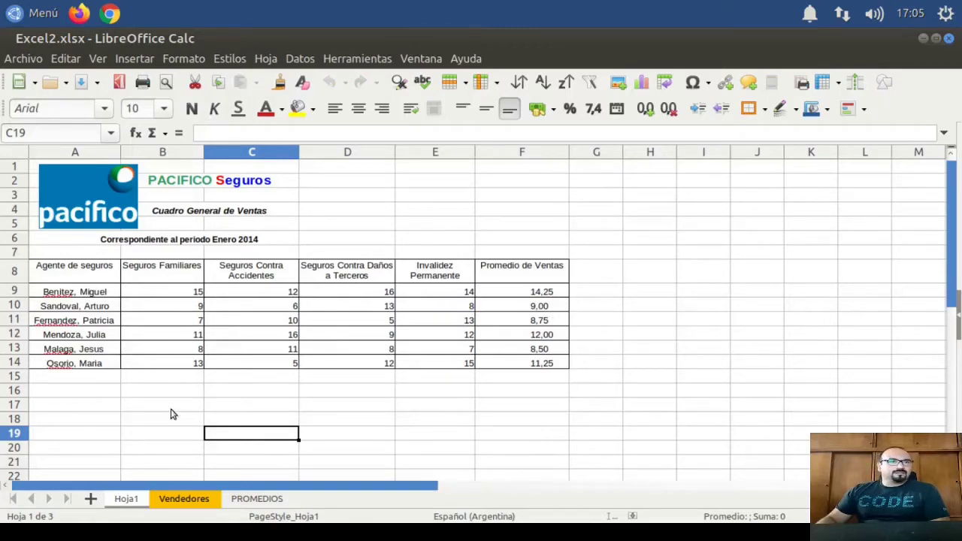
# Examine the Seguros Familiares value in B9 and the PROMEDIO formulas in F9, F10, F13 and F14 on Hoja1.
pyautogui.scroll(-2, 120, 389)
pyautogui.scroll(2, 120, 389)
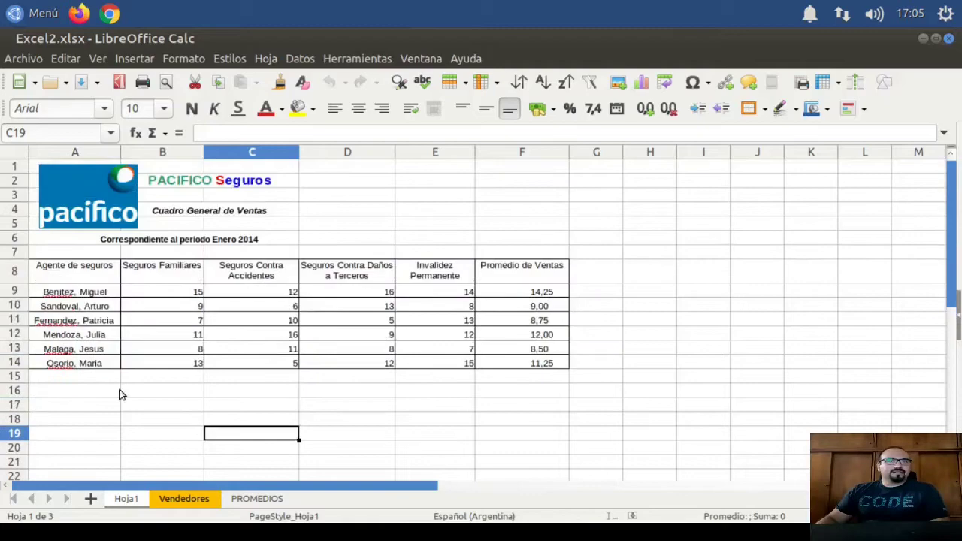
pyautogui.click(193, 289)
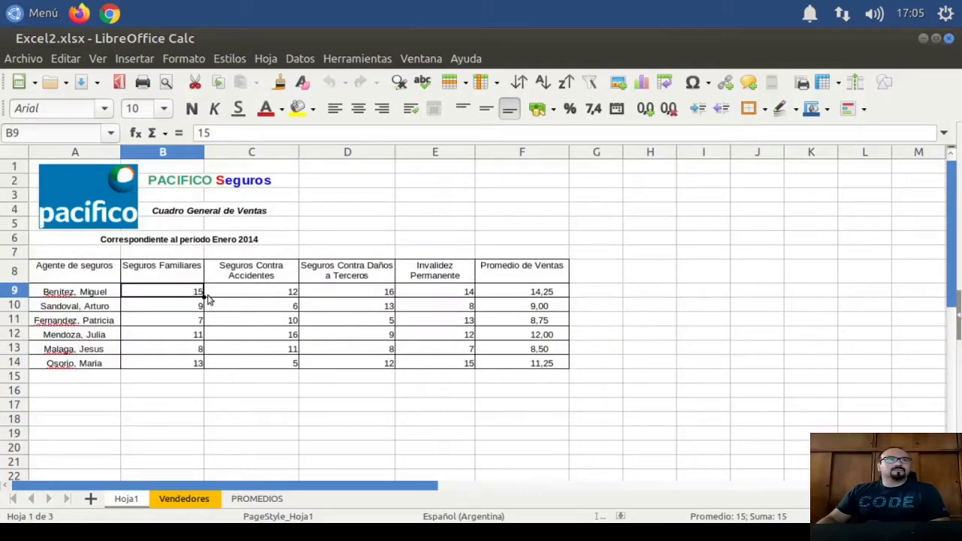
pyautogui.click(547, 303)
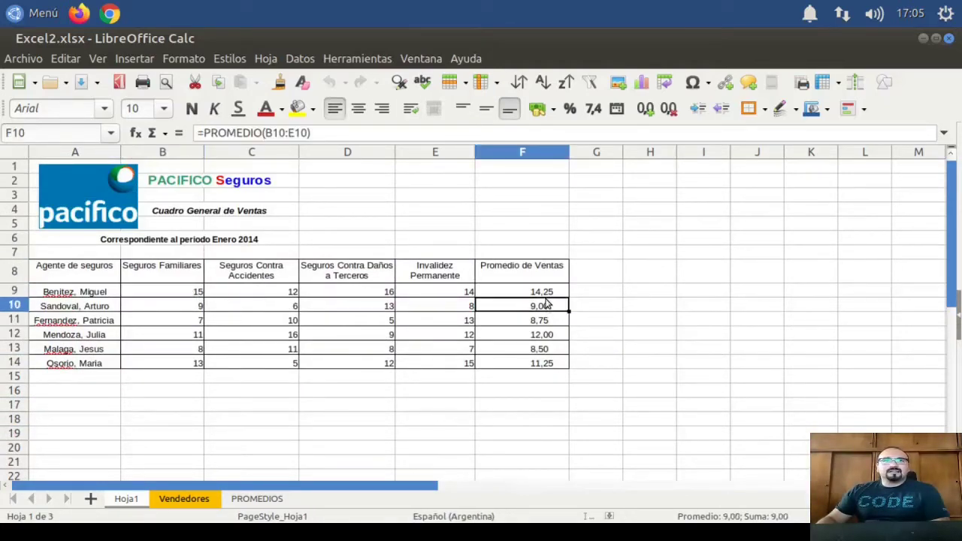
pyautogui.click(547, 294)
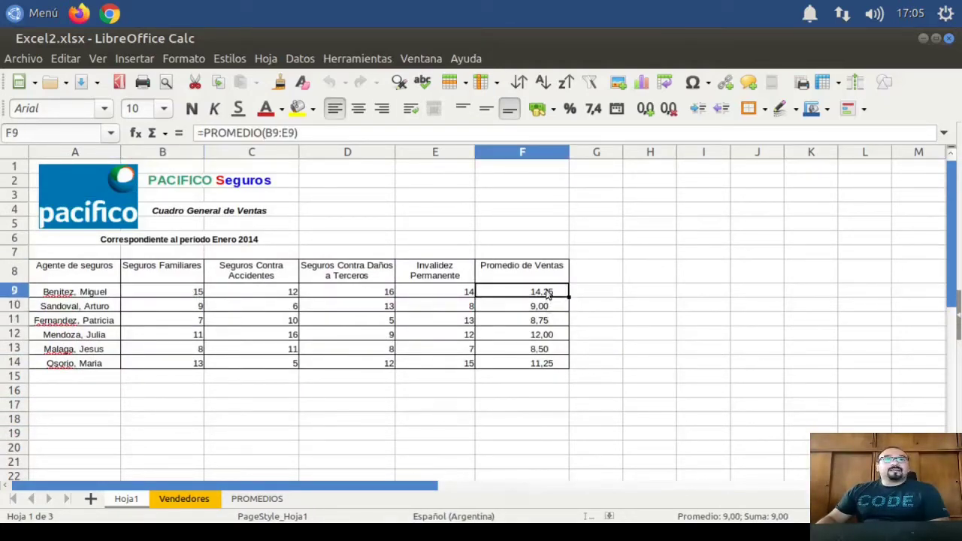
pyautogui.click(533, 350)
pyautogui.click(534, 363)
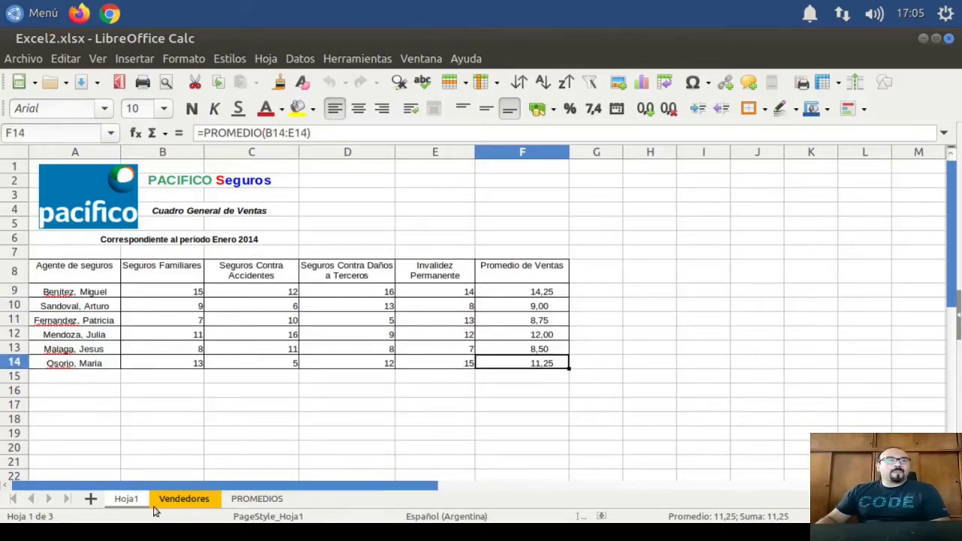
# Show the Vendedores sheet and look over its whole Ventas por Agentes de Seguros column chart.
pyautogui.click(191, 503)
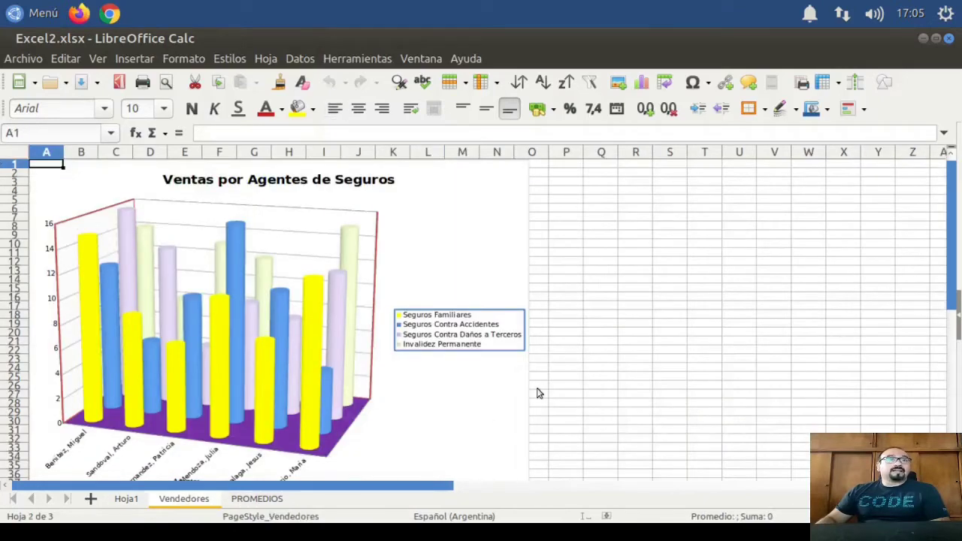
pyautogui.scroll(-2, 536, 393)
pyautogui.scroll(2, 263, 385)
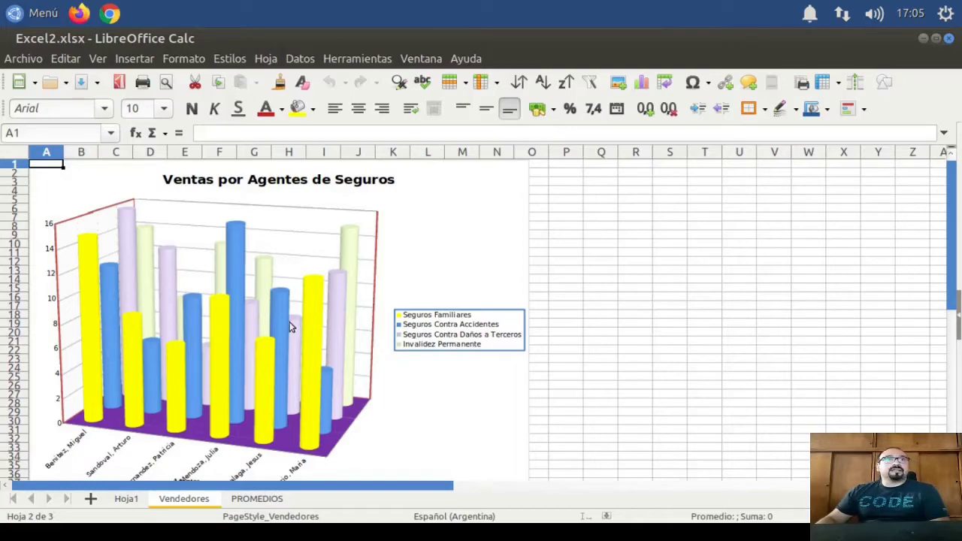
pyautogui.scroll(-1, 535, 411)
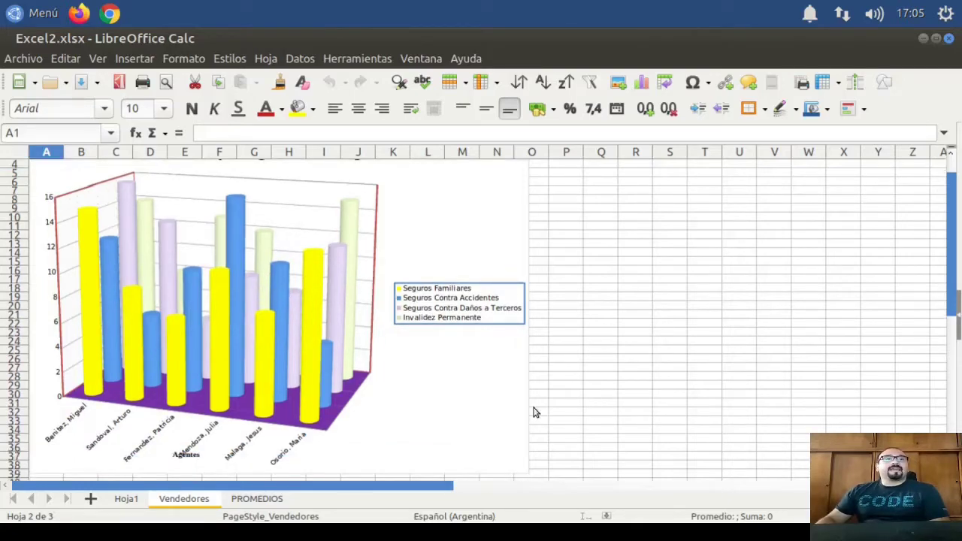
pyautogui.scroll(1, 533, 411)
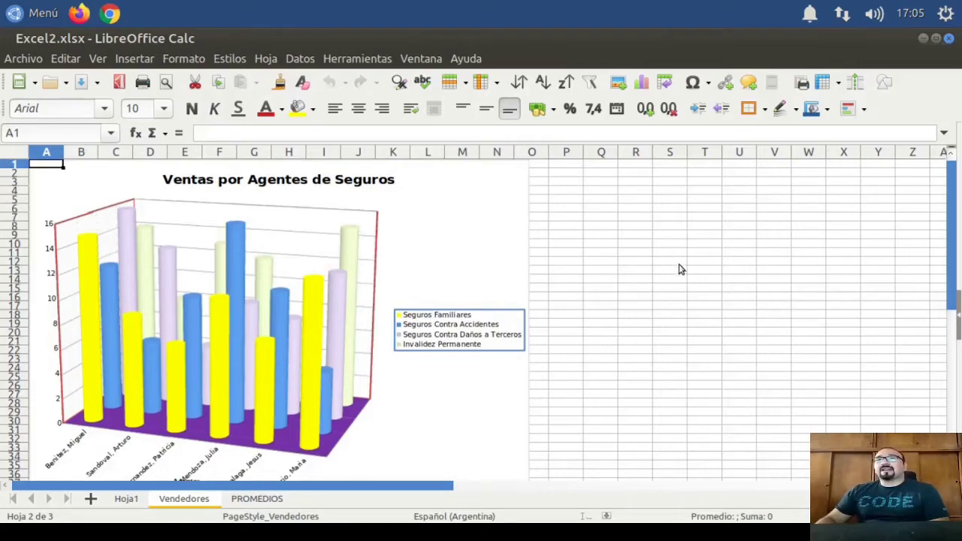
# Compare the Promedio de Ventas pie chart on the PROMEDIOS sheet with the sales table on Hoja1.
pyautogui.click(235, 499)
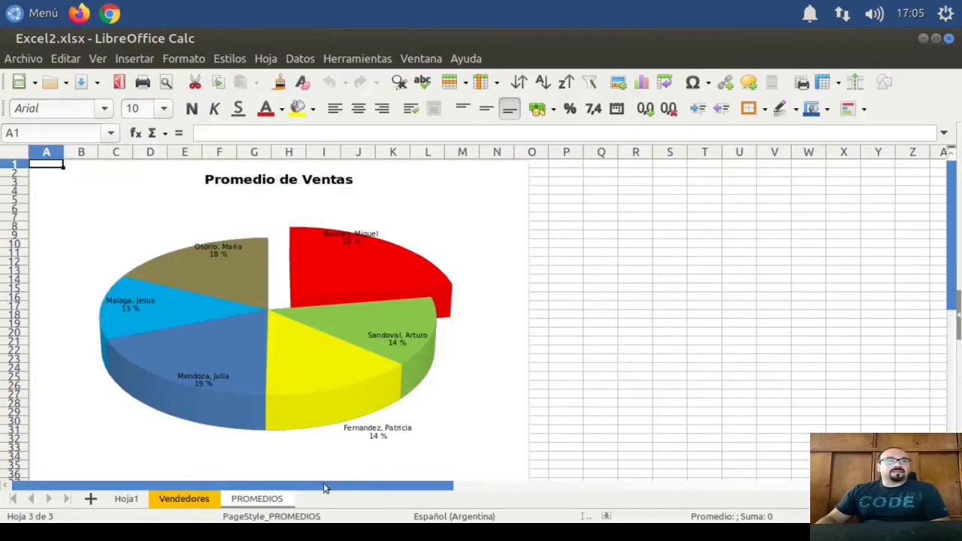
pyautogui.click(129, 499)
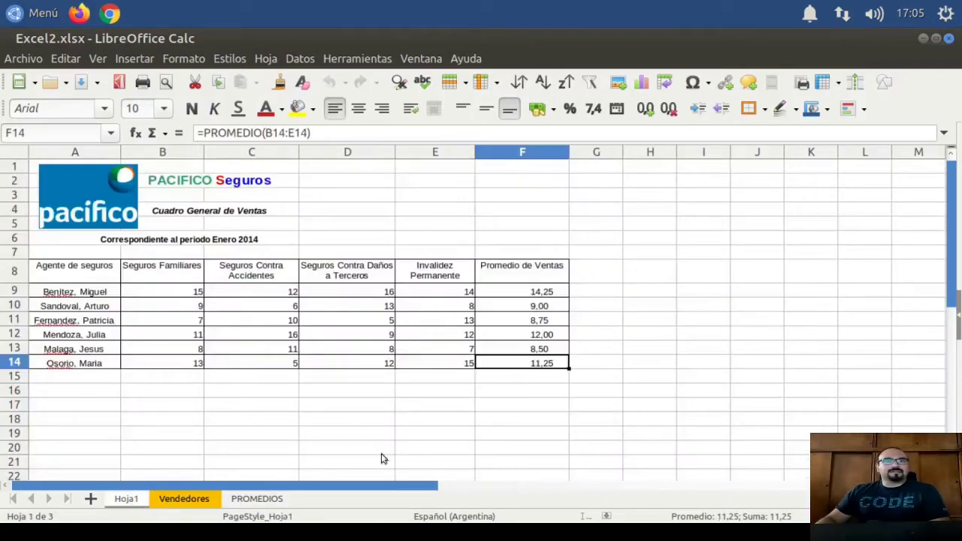
pyautogui.click(243, 499)
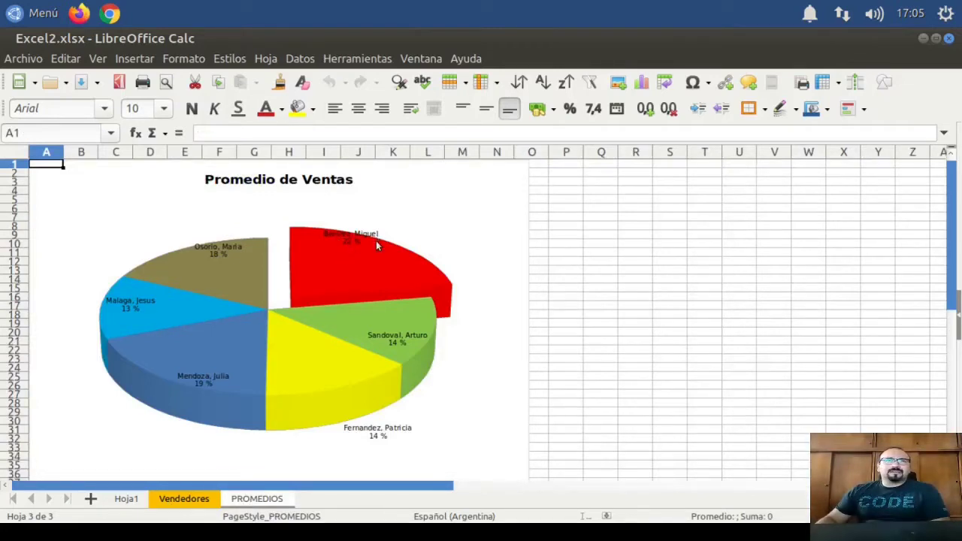
# Change the first agent's Seguros Contra Daños a Terceros value in D9 on Hoja1 to 50.
pyautogui.click(133, 502)
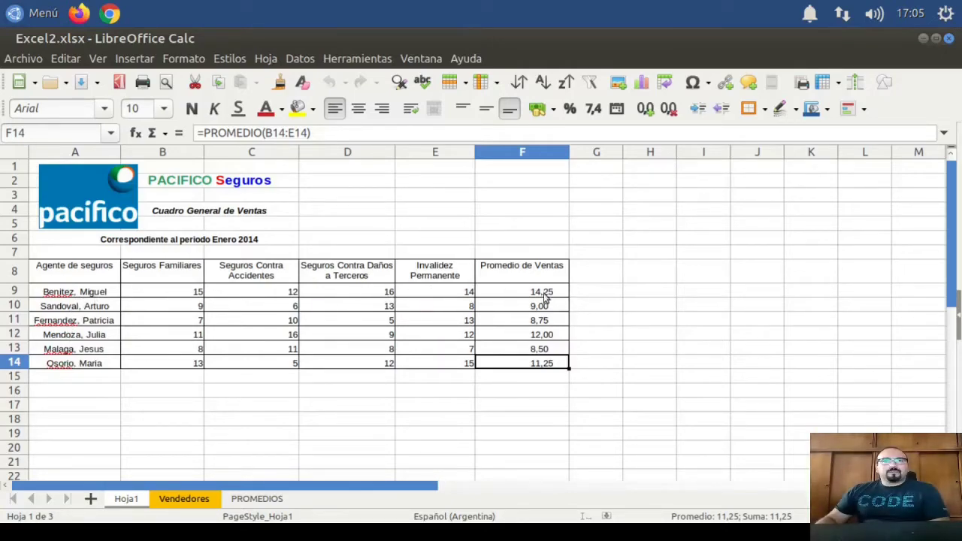
pyautogui.click(511, 293)
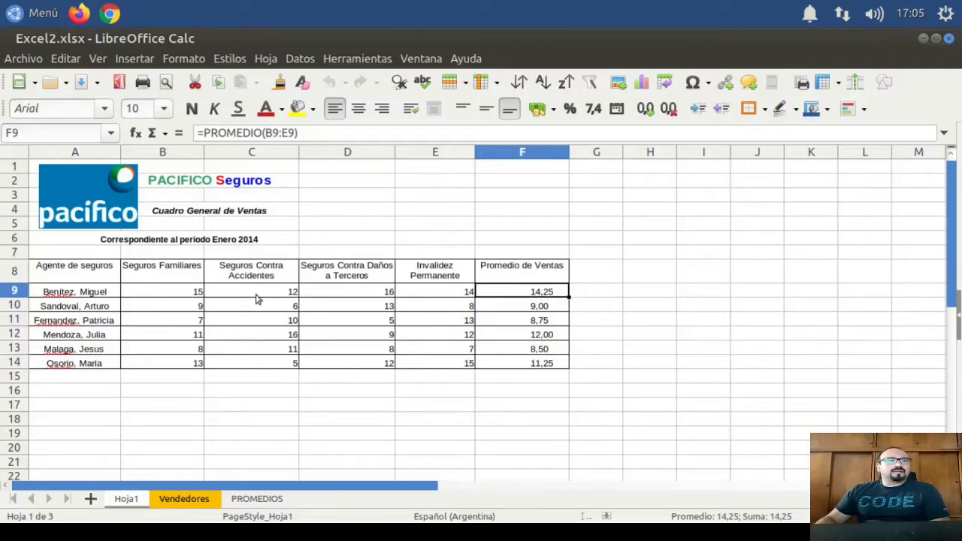
pyautogui.click(377, 296)
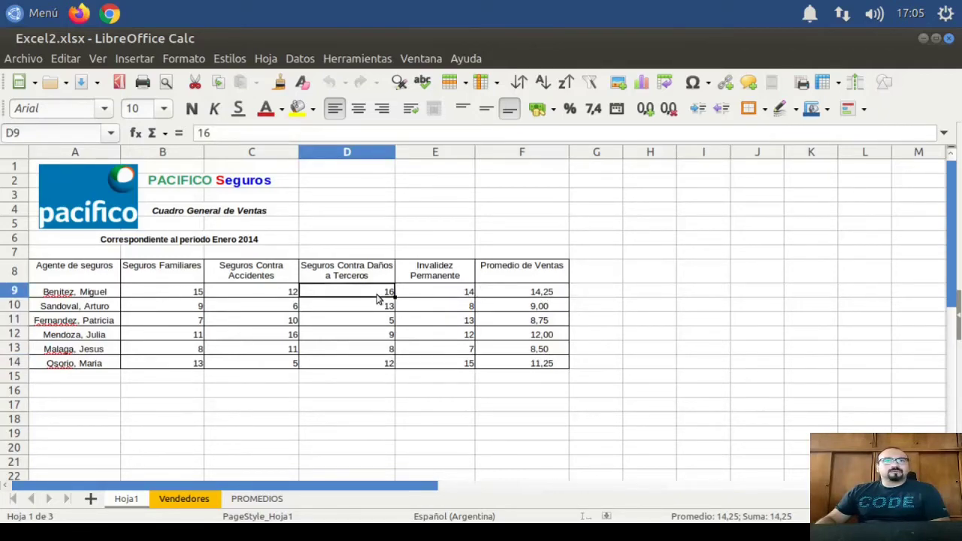
pyautogui.write('50')
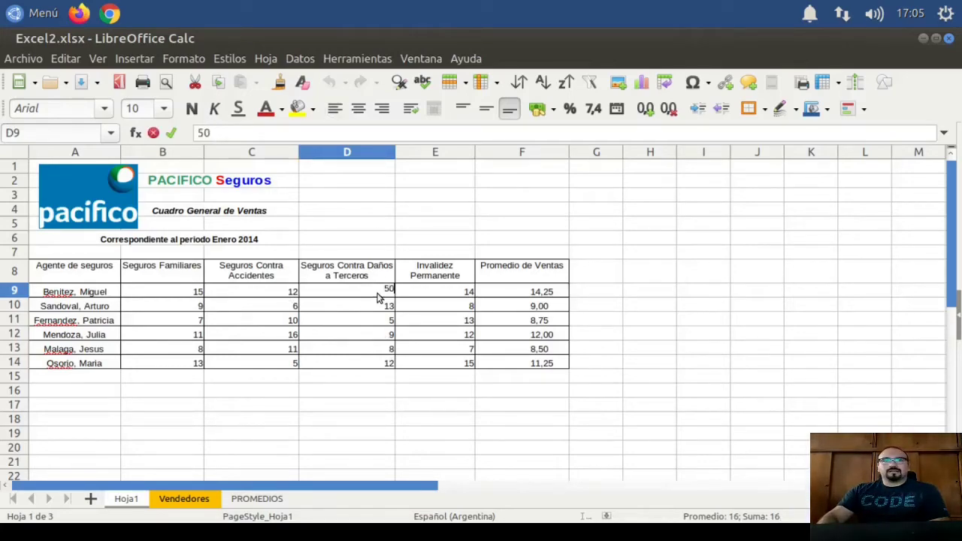
pyautogui.press('Return')
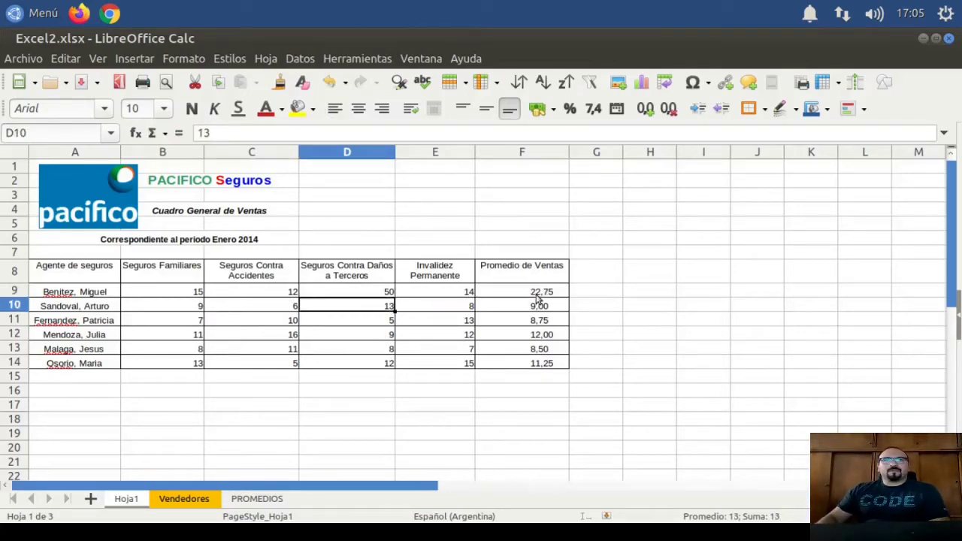
# Check the edited sales data in the PROMEDIOS pie chart and the Vendedores column chart, and return to Hoja1.
pyautogui.click(264, 500)
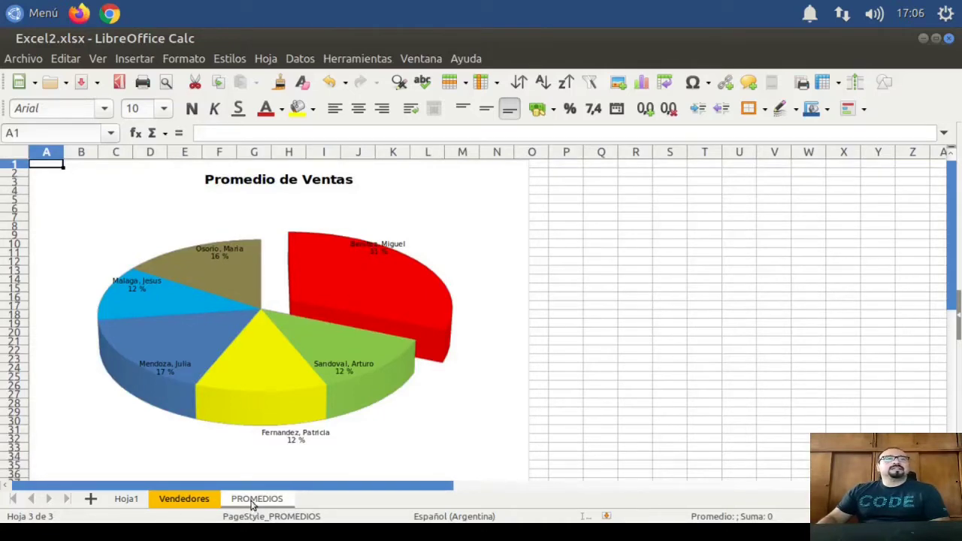
pyautogui.click(207, 500)
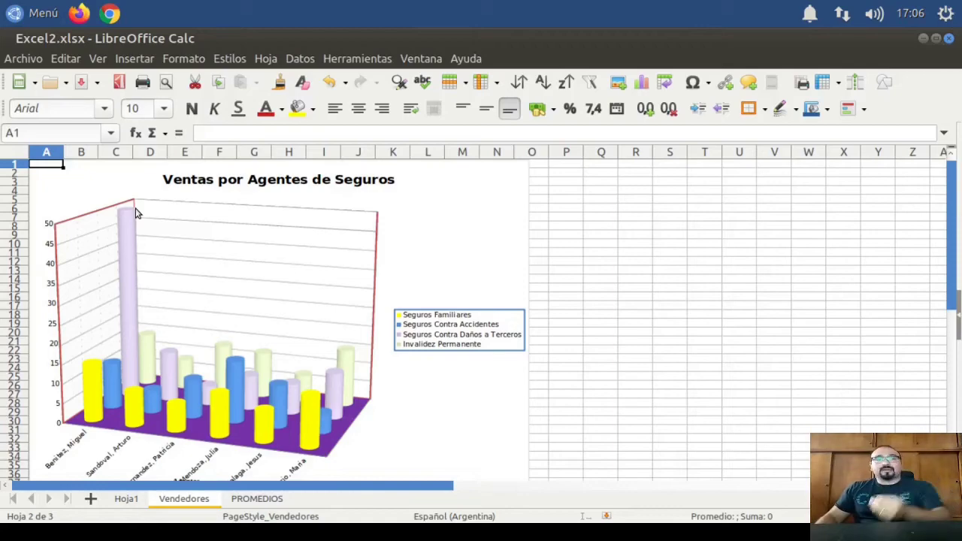
pyautogui.click(285, 500)
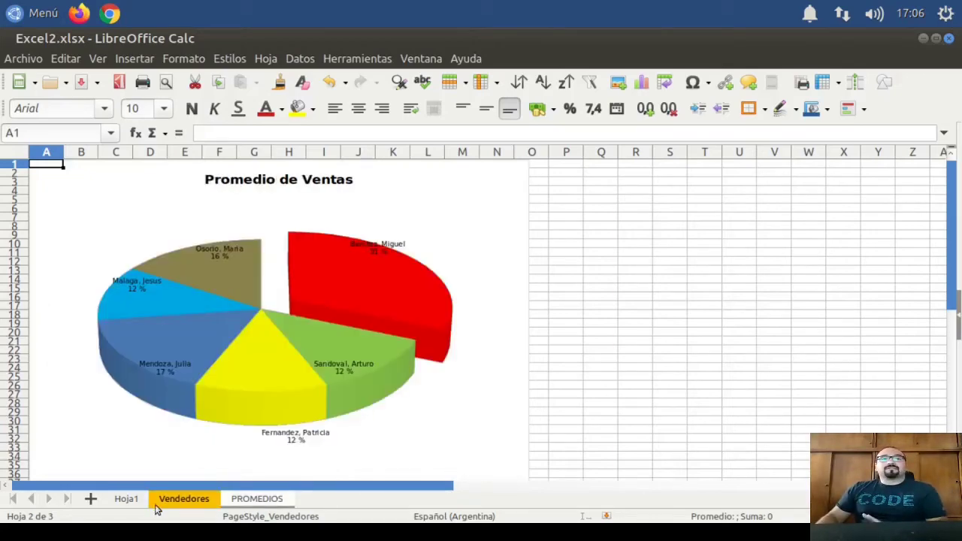
pyautogui.click(126, 499)
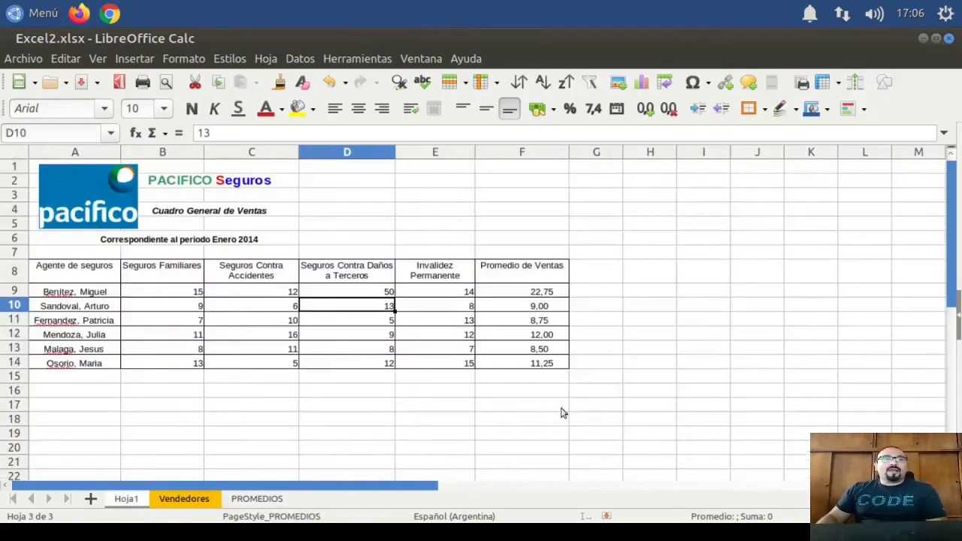
pyautogui.click(649, 362)
pyautogui.click(454, 391)
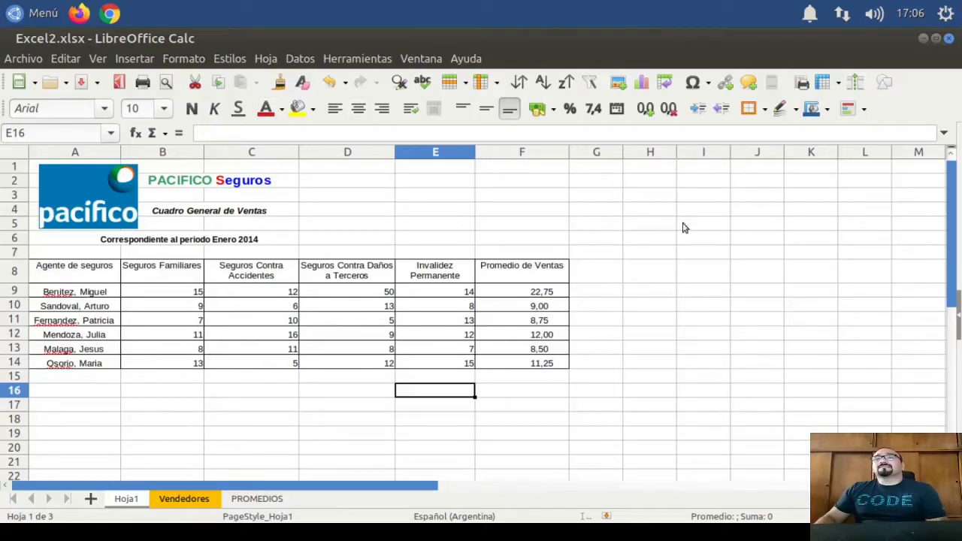
pyautogui.click(618, 310)
pyautogui.click(464, 405)
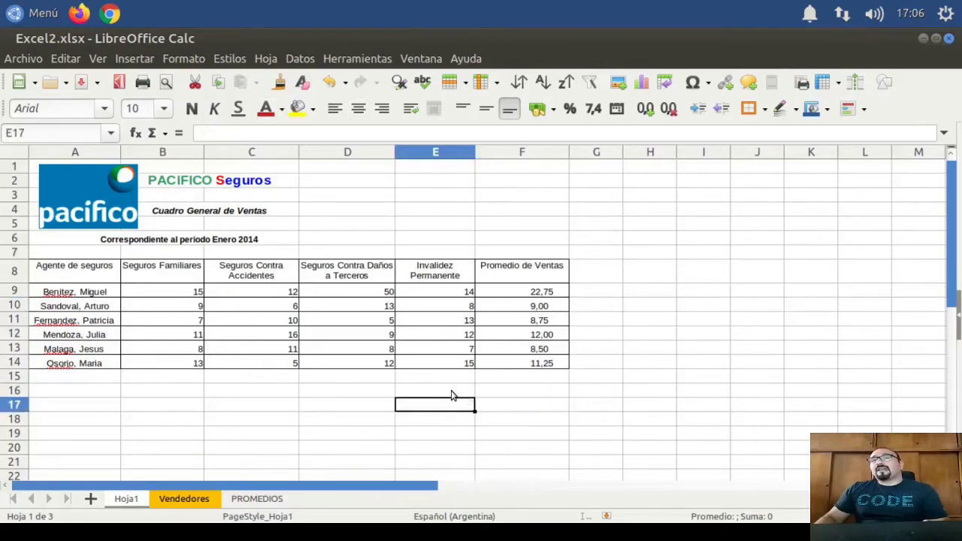
pyautogui.click(441, 394)
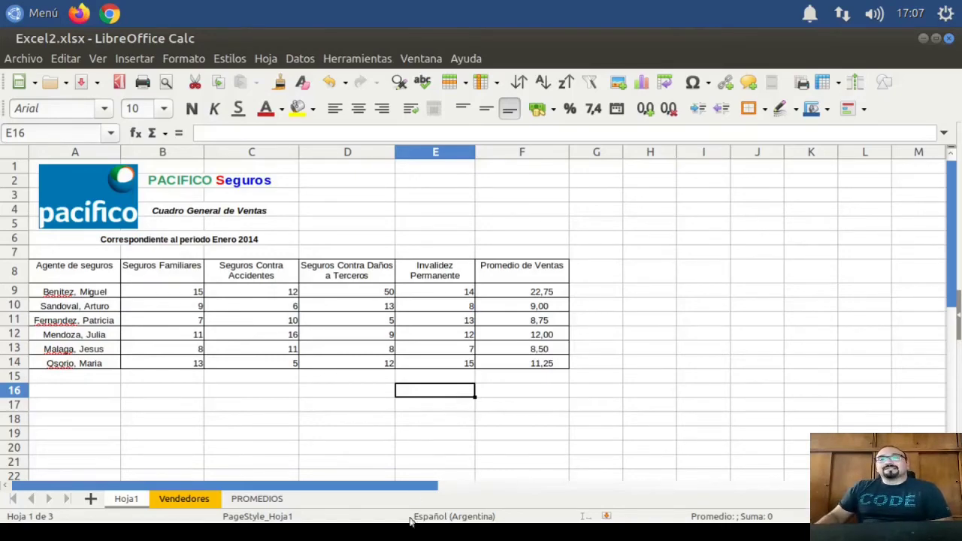
pyautogui.click(369, 381)
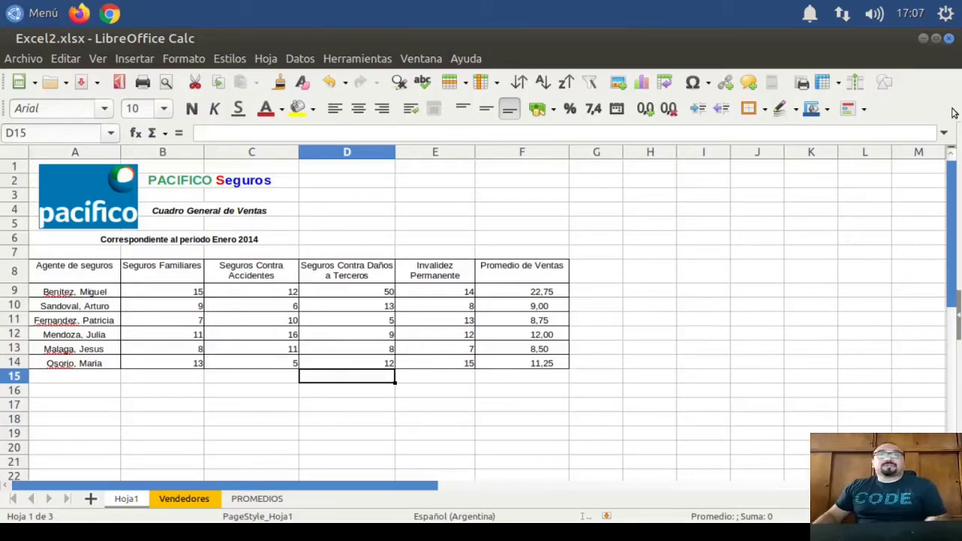
# Close Excel2.xlsx, Excel1.xlsx and the untitled spreadsheet, discarding any unsaved changes.
pyautogui.click(949, 38)
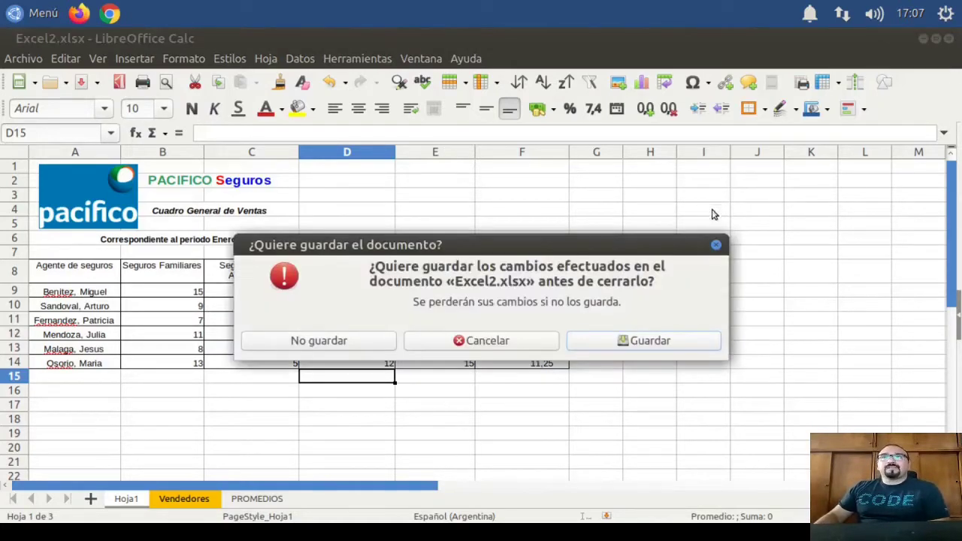
pyautogui.click(357, 345)
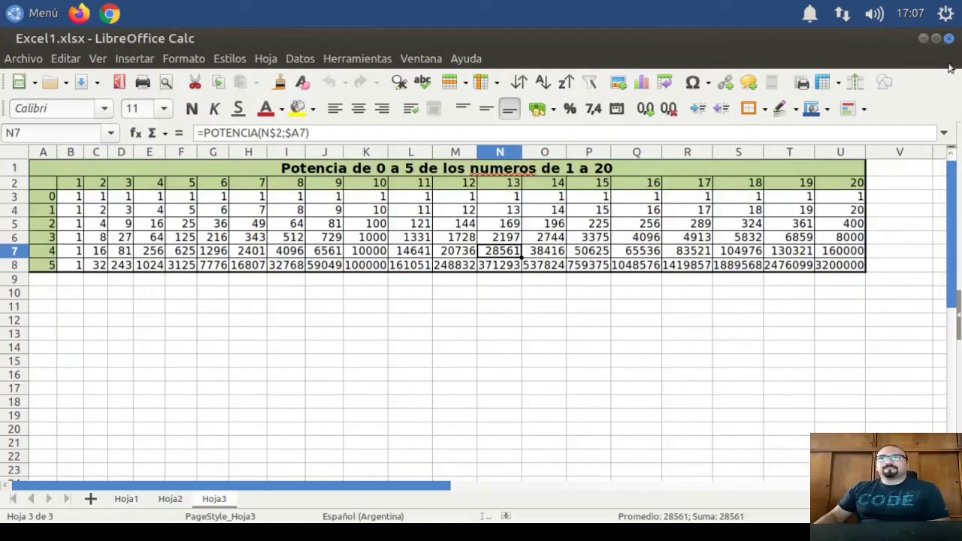
pyautogui.click(948, 40)
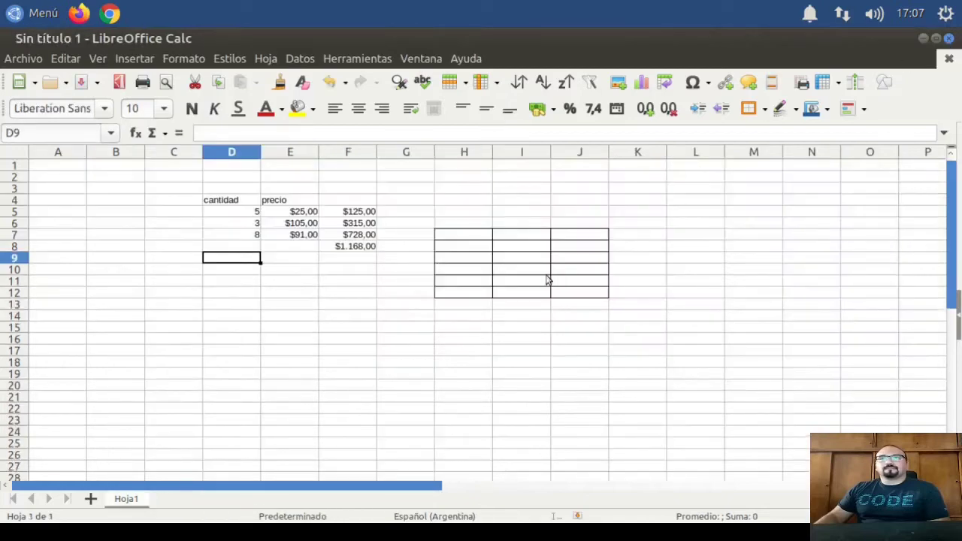
pyautogui.click(948, 39)
pyautogui.click(366, 342)
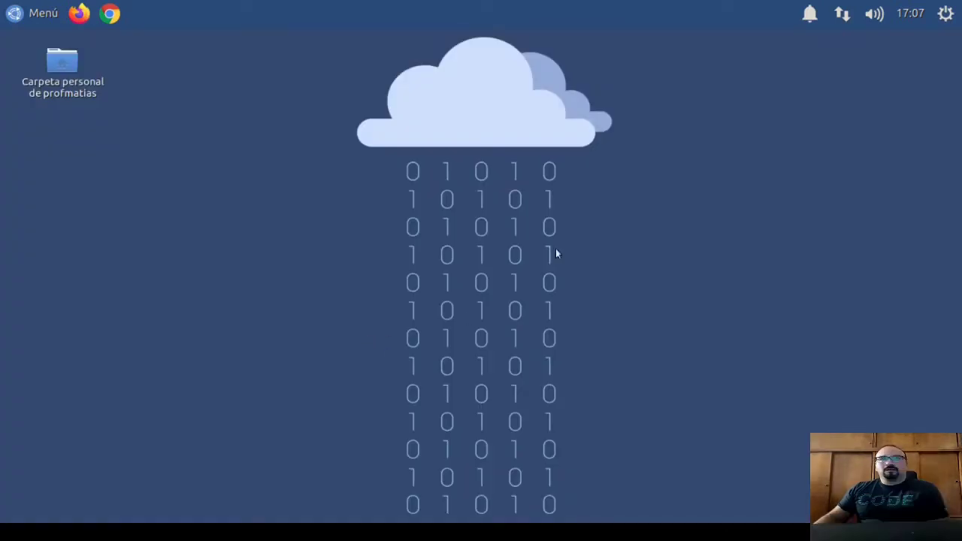
# Launch LibreOffice Impress and start a blank presentation without choosing a template.
pyautogui.click(38, 14)
pyautogui.moveTo(79, 213)
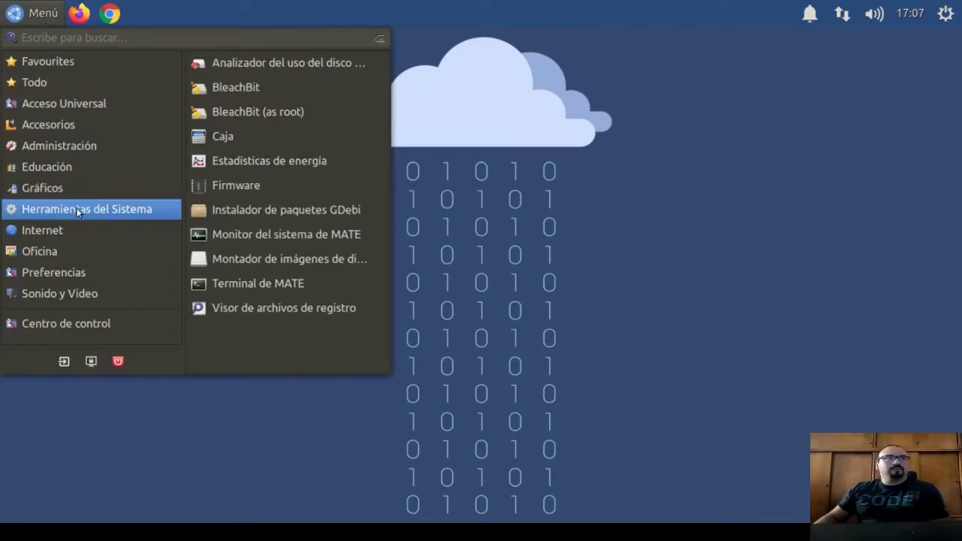
pyautogui.moveTo(66, 253)
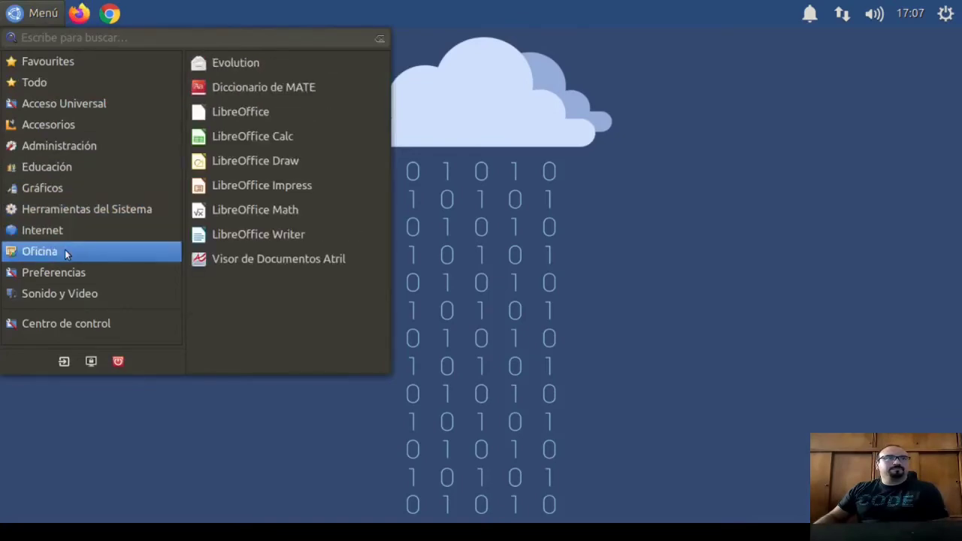
pyautogui.click(307, 190)
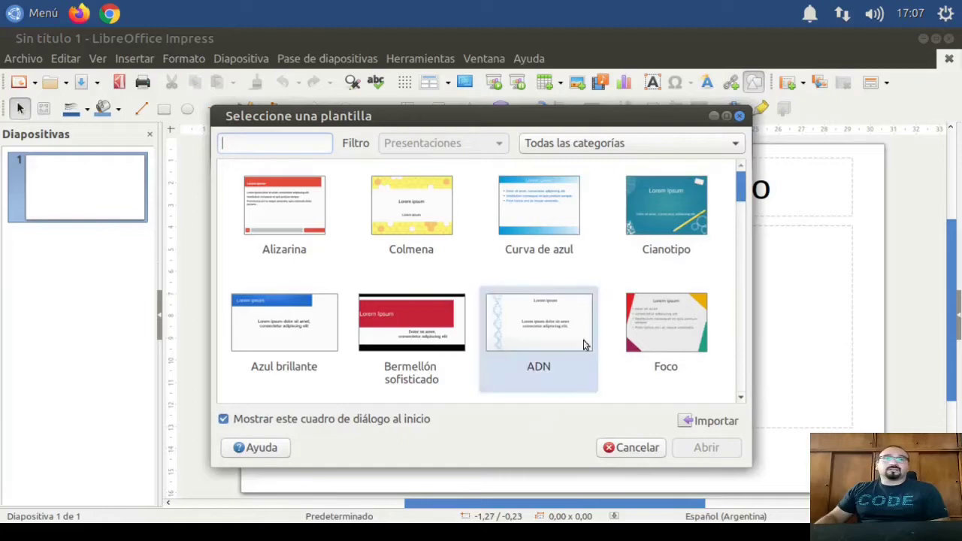
pyautogui.click(658, 450)
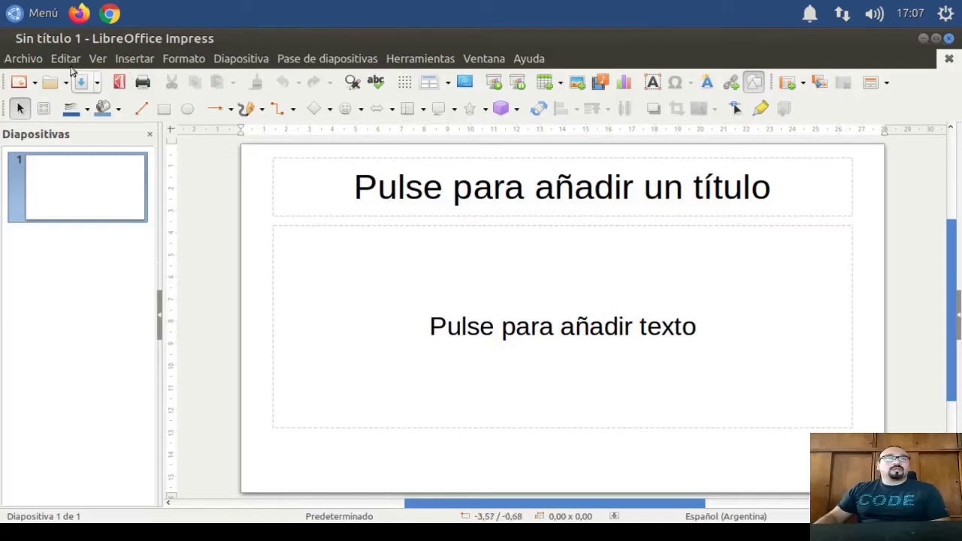
# Open the recent presentation ofimatica.odp, display slide 3, Qué es una Suite Ofimática?, and browse the slide thumbnails.
pyautogui.click(33, 60)
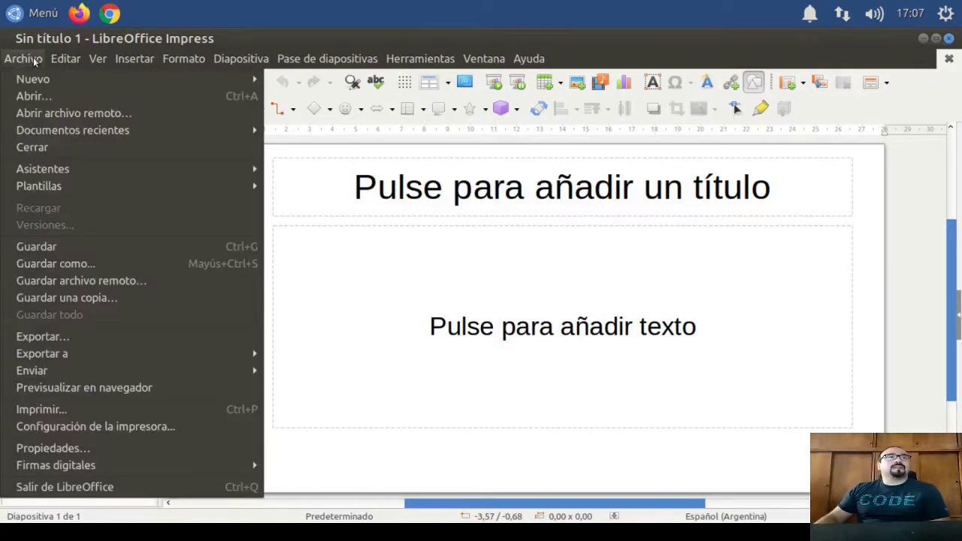
pyautogui.moveTo(60, 132)
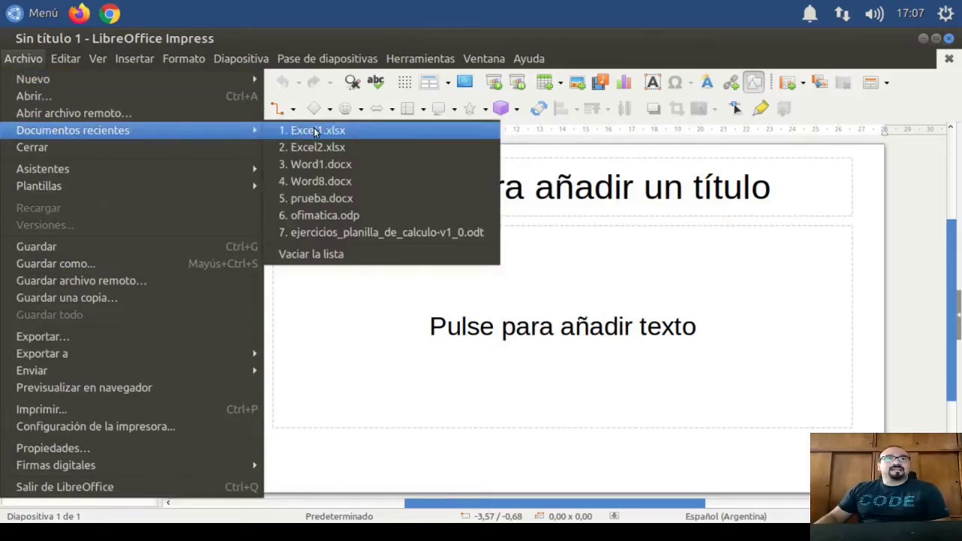
pyautogui.click(326, 216)
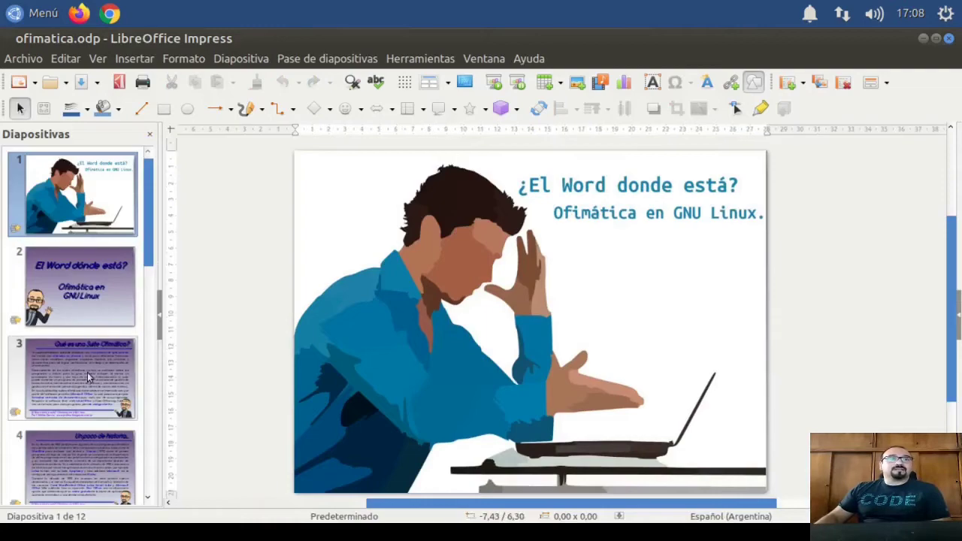
pyautogui.click(87, 372)
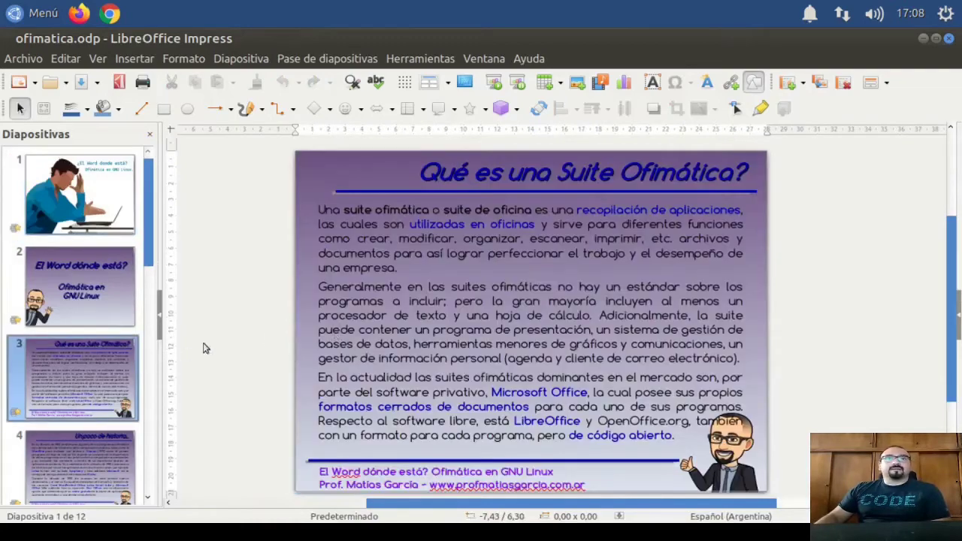
pyautogui.scroll(-1, 148, 270)
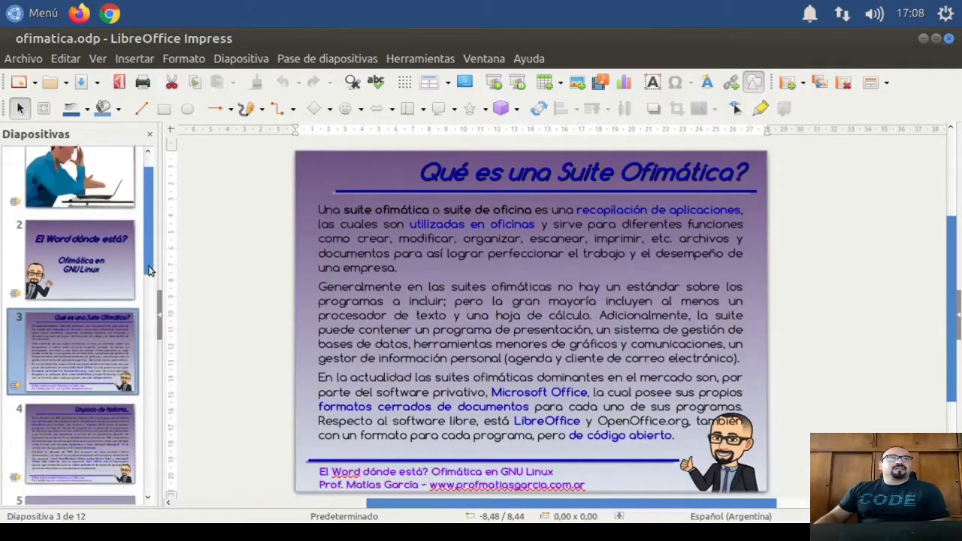
pyautogui.moveTo(148, 270); pyautogui.dragTo(280, 313)
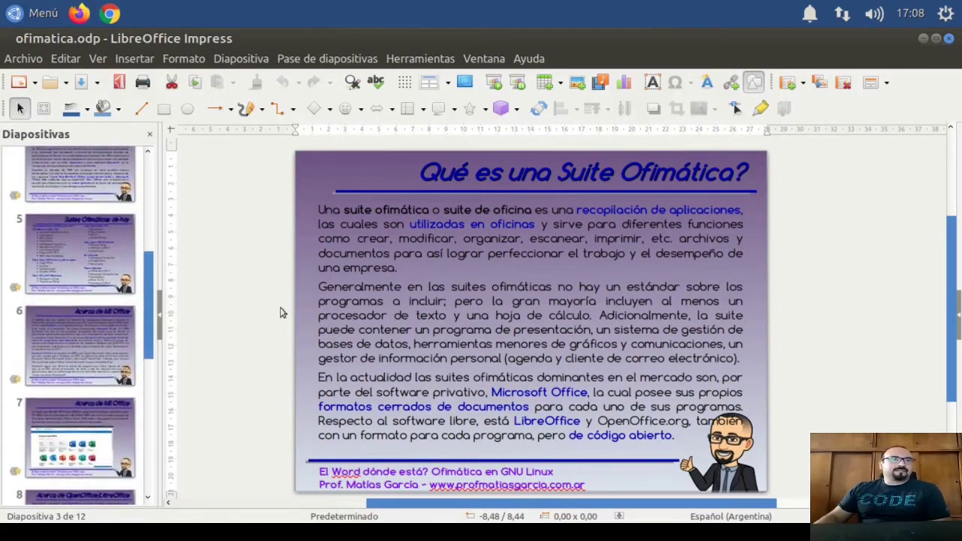
# Select the body text box on slide 3 and review the slide transition, object property and animation options.
pyautogui.click(327, 292)
pyautogui.doubleClick(331, 291)
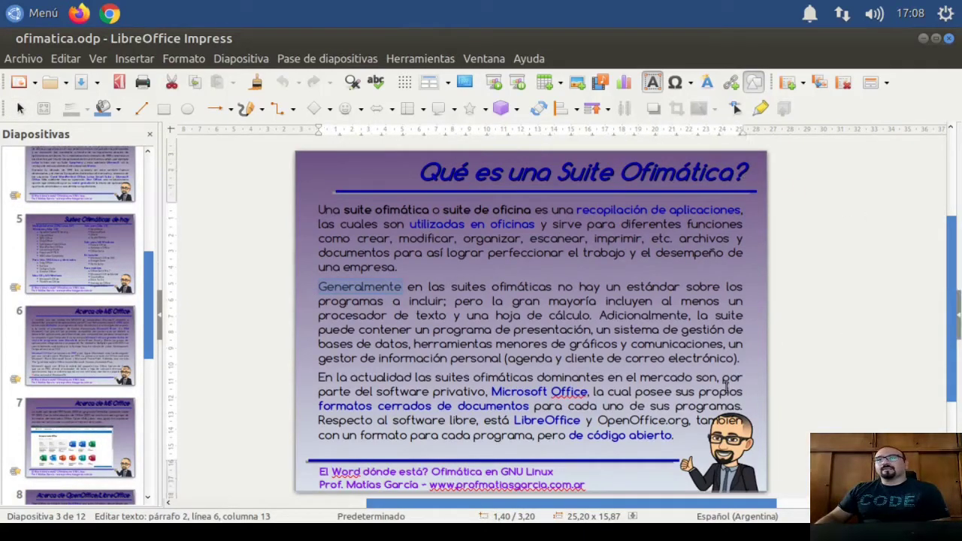
pyautogui.press('Escape')
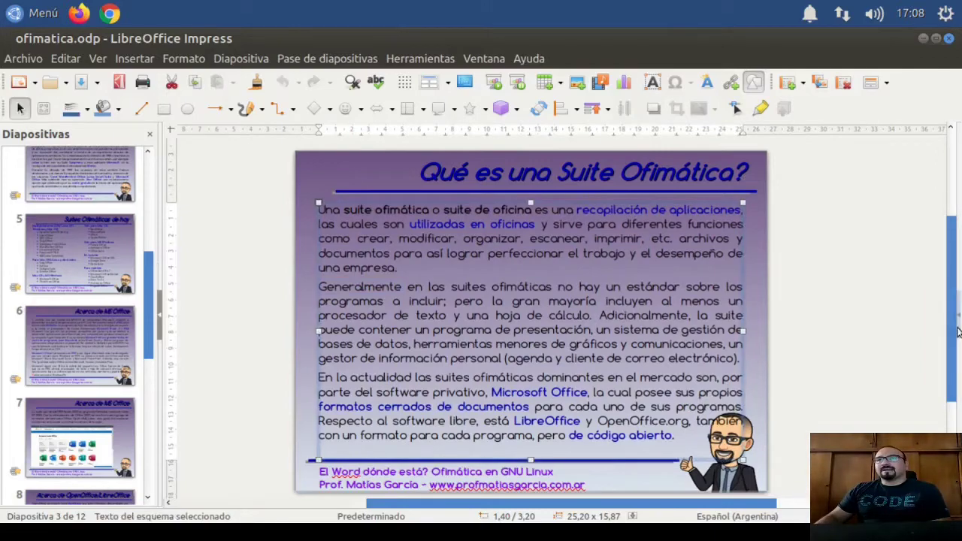
pyautogui.click(958, 331)
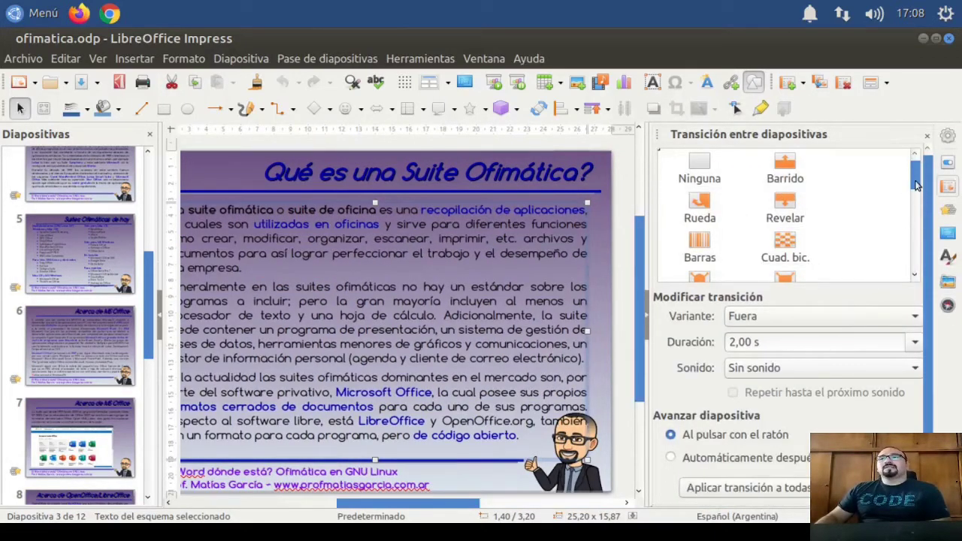
pyautogui.scroll(-5, 857, 240)
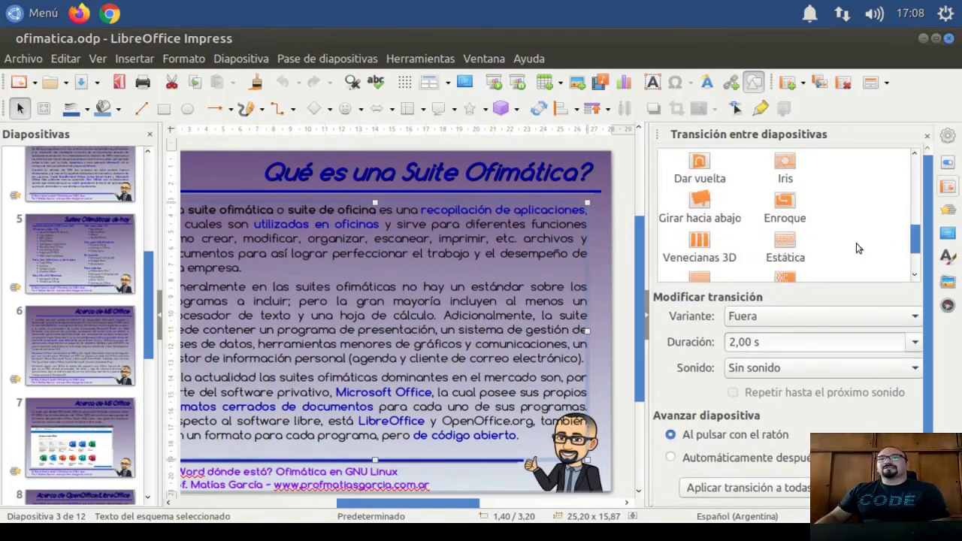
pyautogui.click(948, 165)
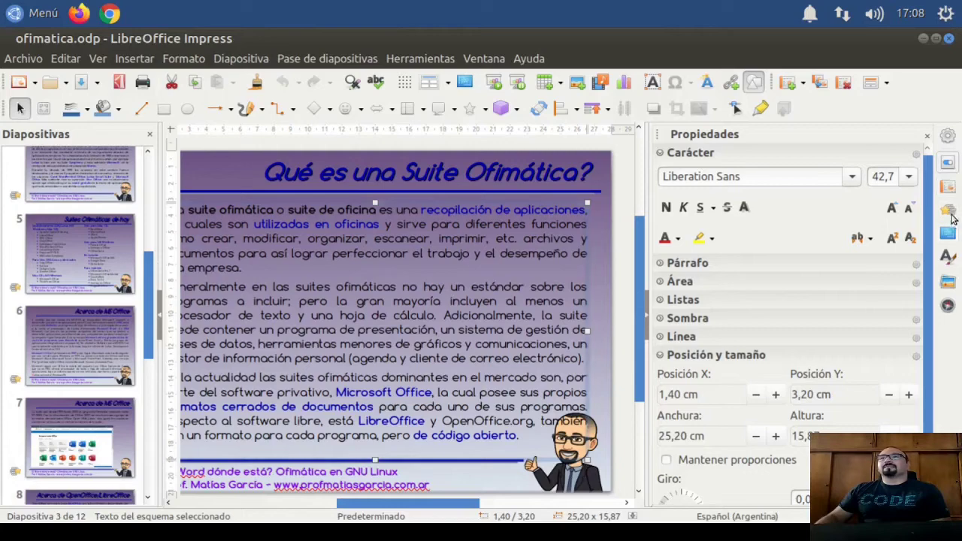
pyautogui.click(948, 211)
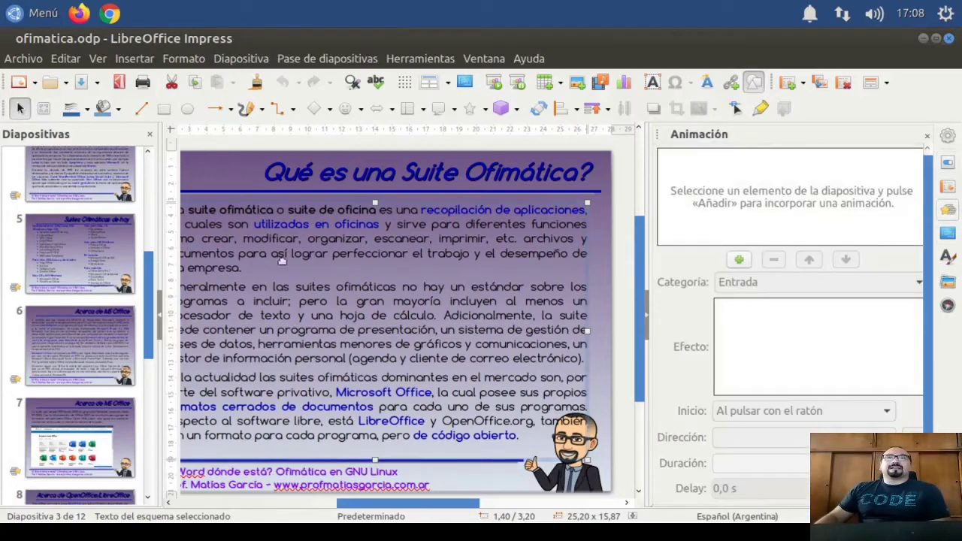
# Inspect slide 4's page properties and the character and paragraph formatting of the word Microsoft in its body text.
pyautogui.click(50, 195)
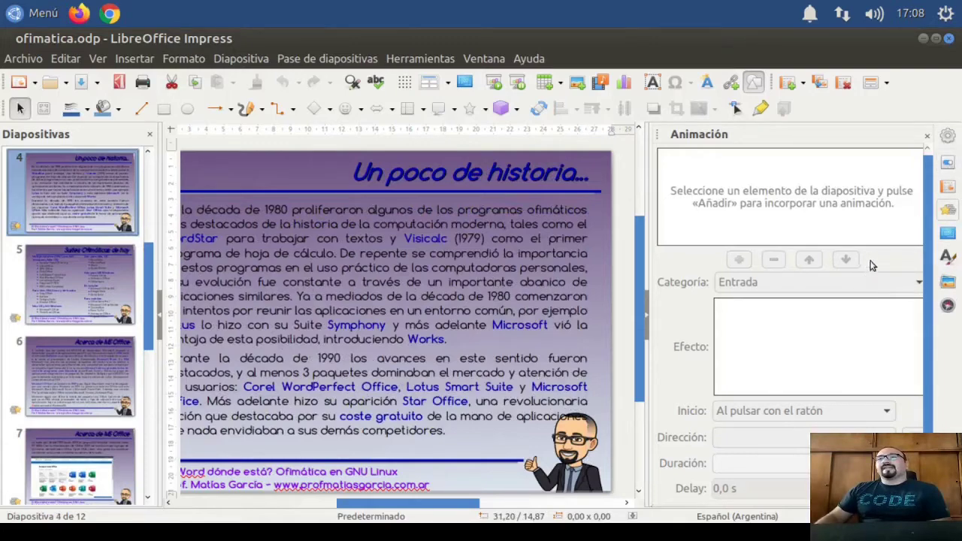
pyautogui.click(948, 163)
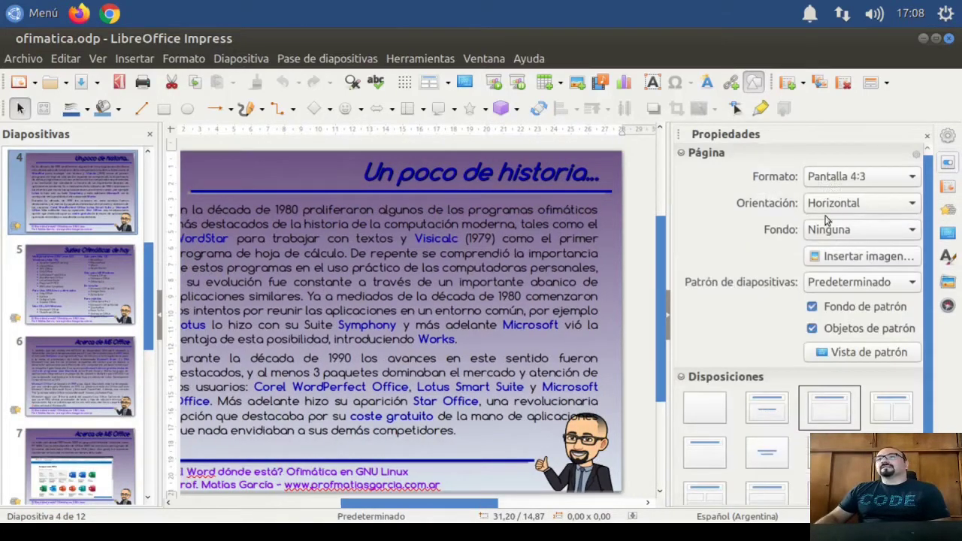
pyautogui.click(514, 329)
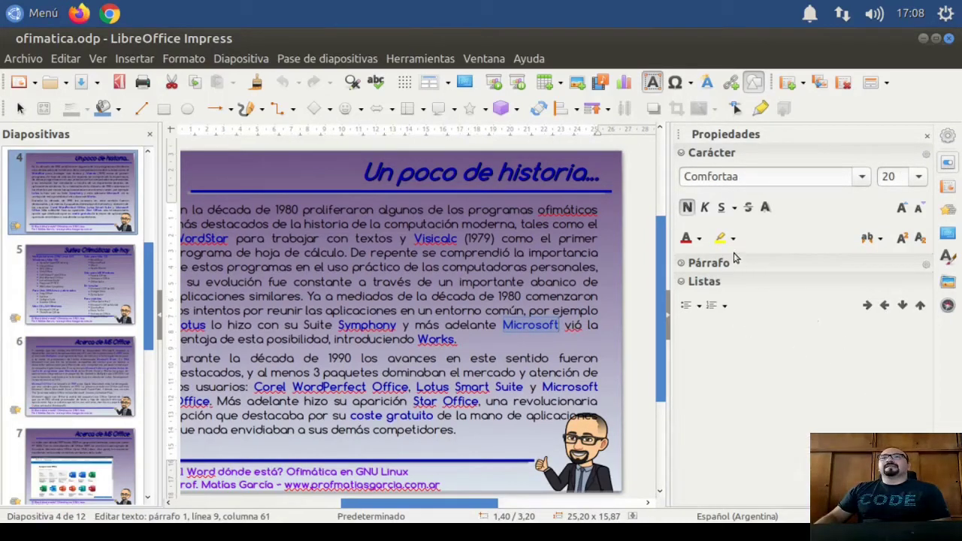
pyautogui.click(680, 264)
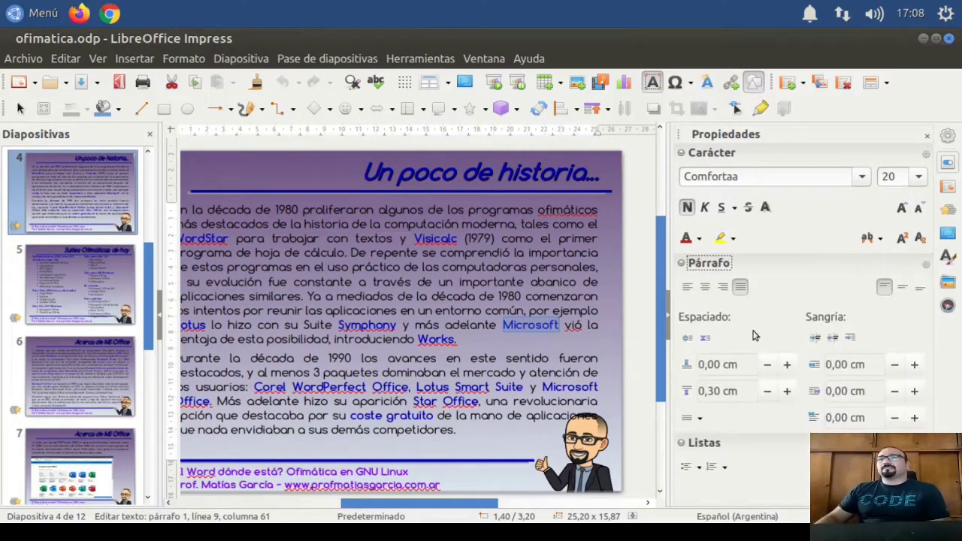
pyautogui.click(728, 442)
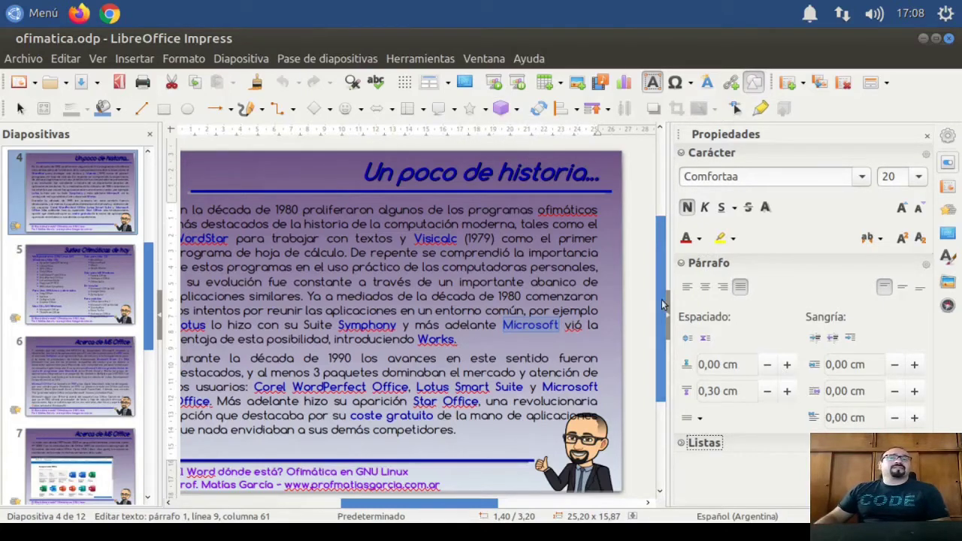
# Run the slide show from the first slide, advance to the second slide and end the show.
pyautogui.click(339, 60)
pyautogui.click(330, 80)
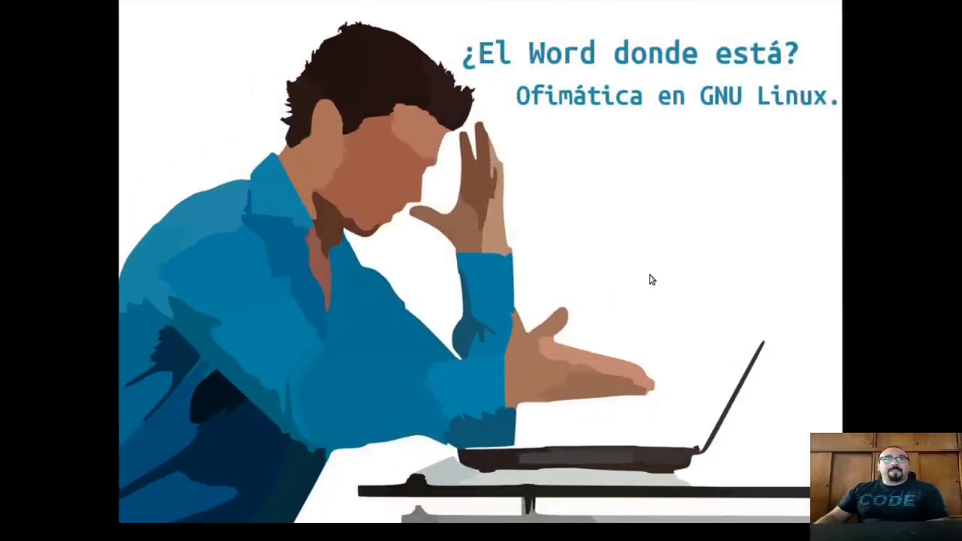
pyautogui.click(650, 279)
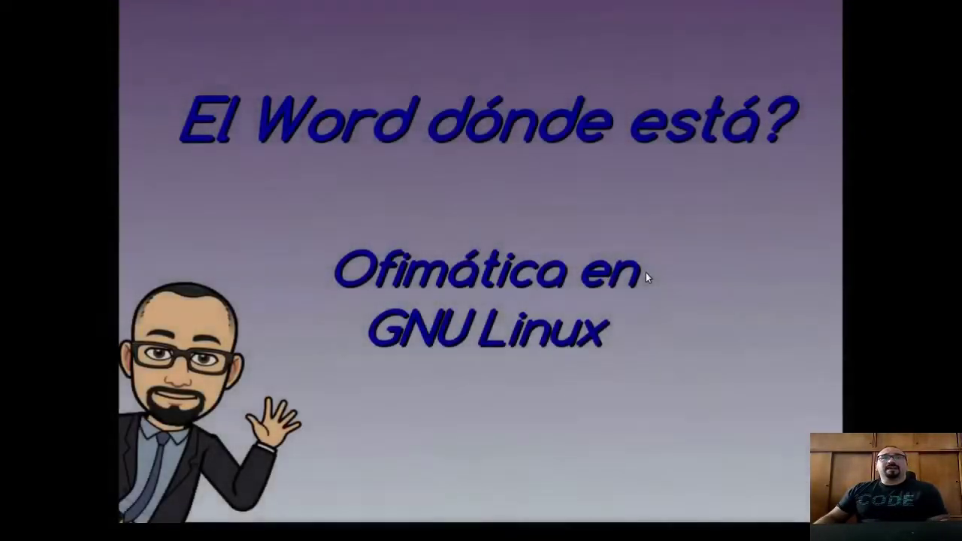
pyautogui.press('Escape')
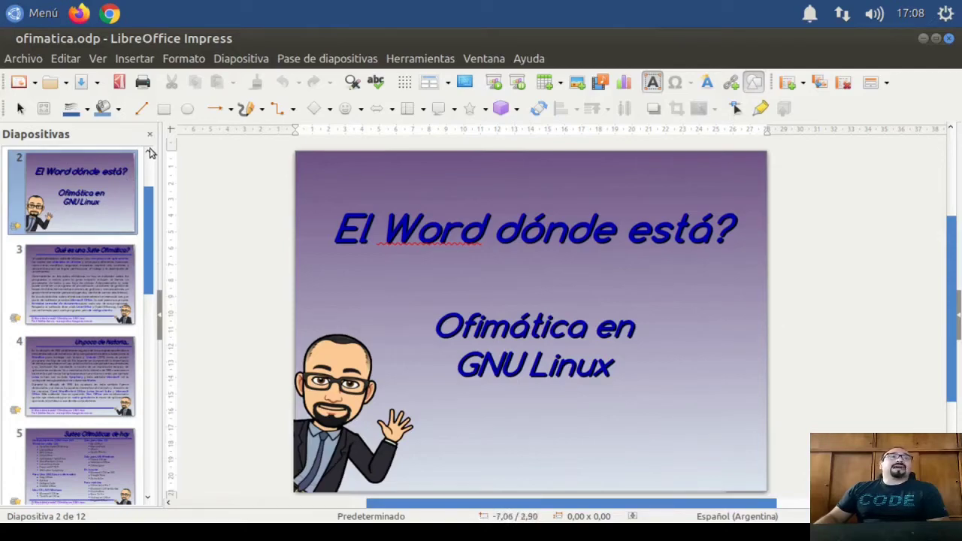
pyautogui.click(23, 60)
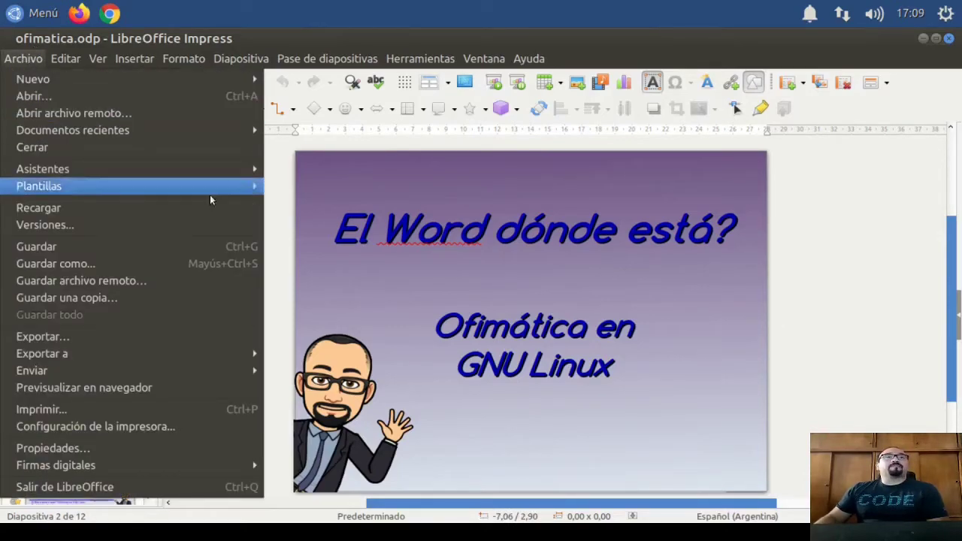
pyautogui.click(270, 220)
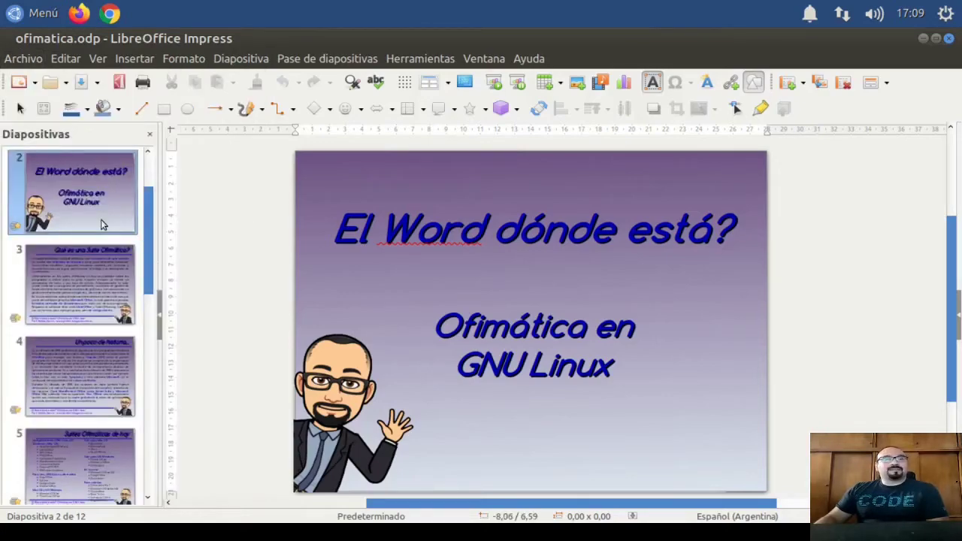
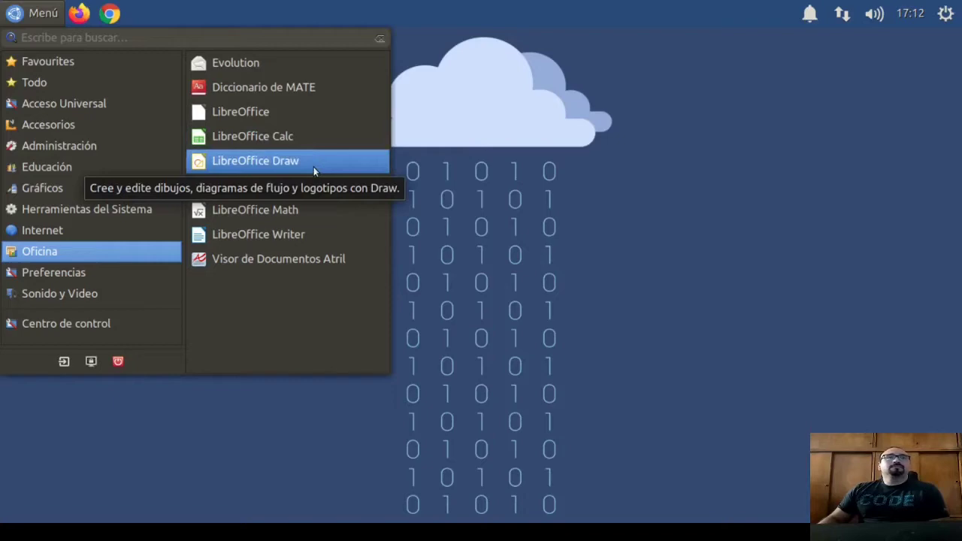
# Launch LibreOffice Draw with a blank drawing and look over the available basic shapes.
pyautogui.click(314, 162)
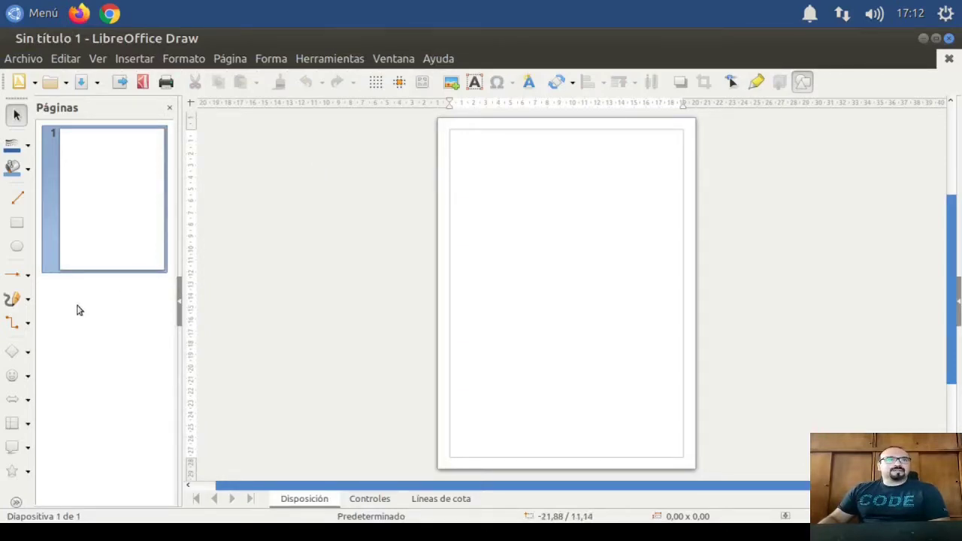
pyautogui.click(28, 353)
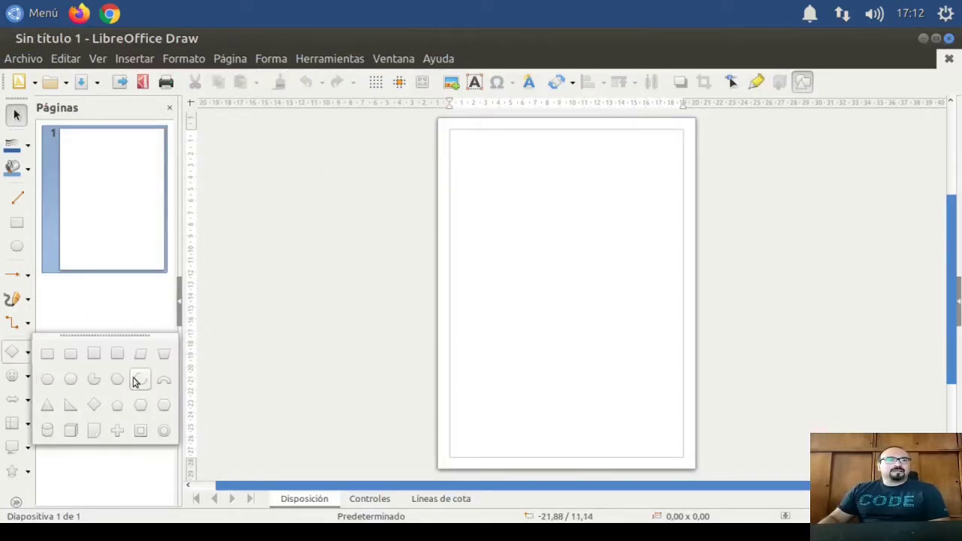
pyautogui.click(24, 383)
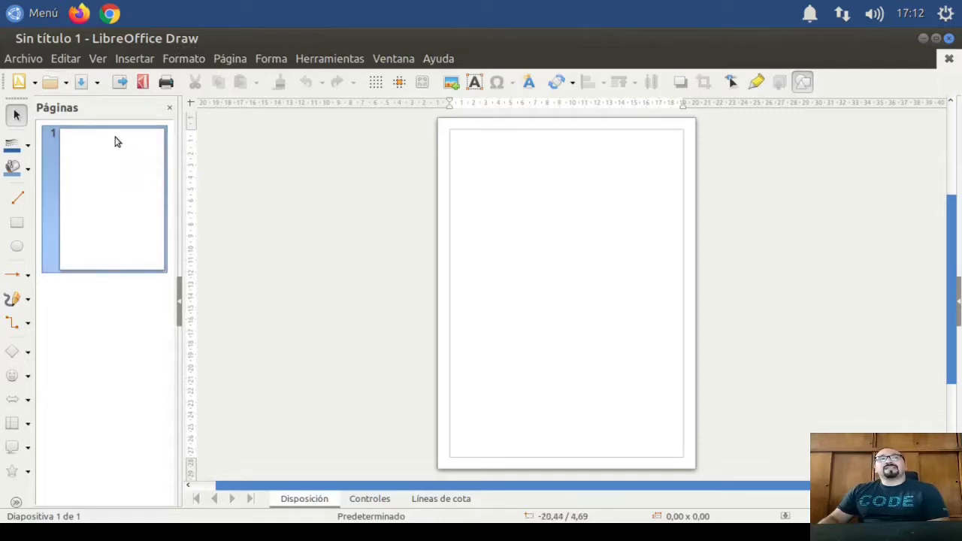
# Open tutorial-gnu-linux.pdf from the Documentos folder in Draw.
pyautogui.click(32, 58)
pyautogui.click(37, 94)
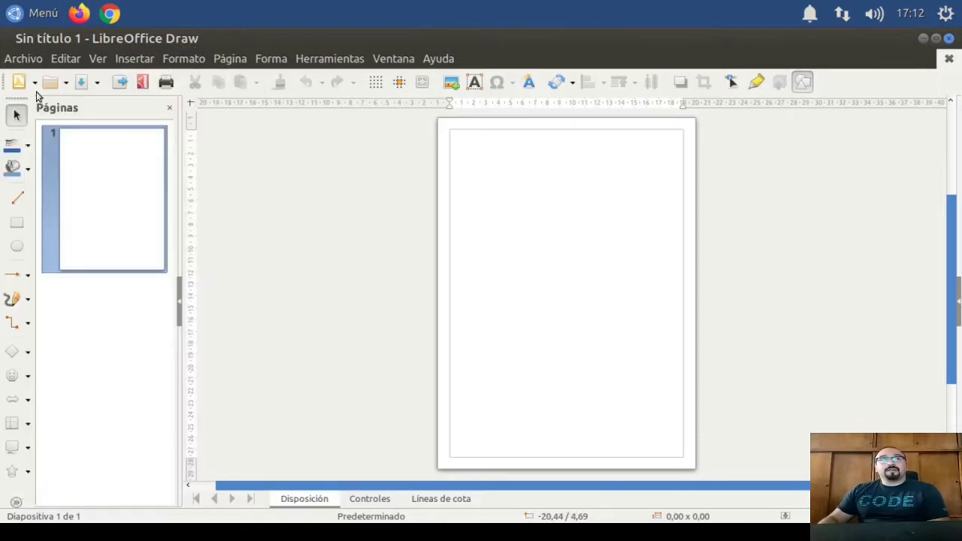
pyautogui.scroll(-2, 308, 361)
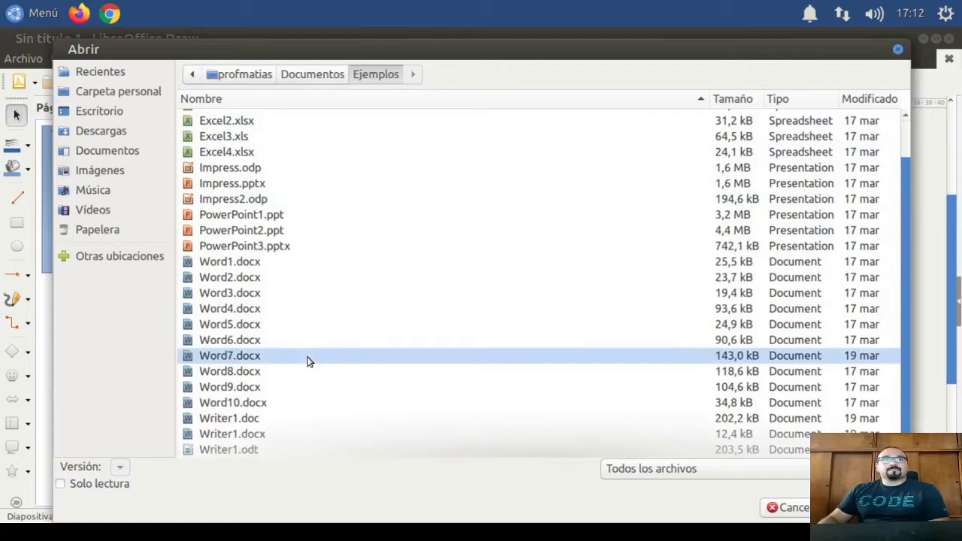
pyautogui.scroll(2, 311, 346)
pyautogui.click(331, 78)
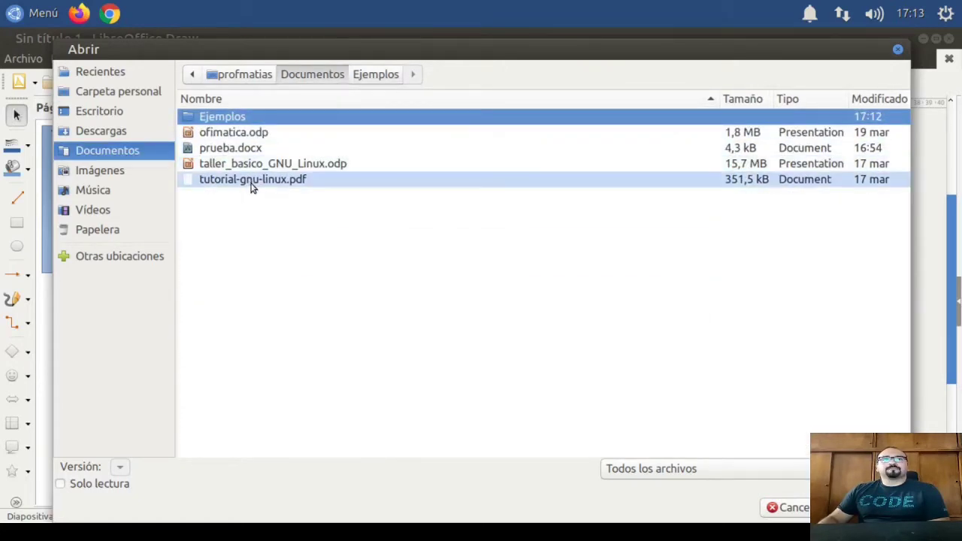
pyautogui.click(253, 181)
pyautogui.click(871, 507)
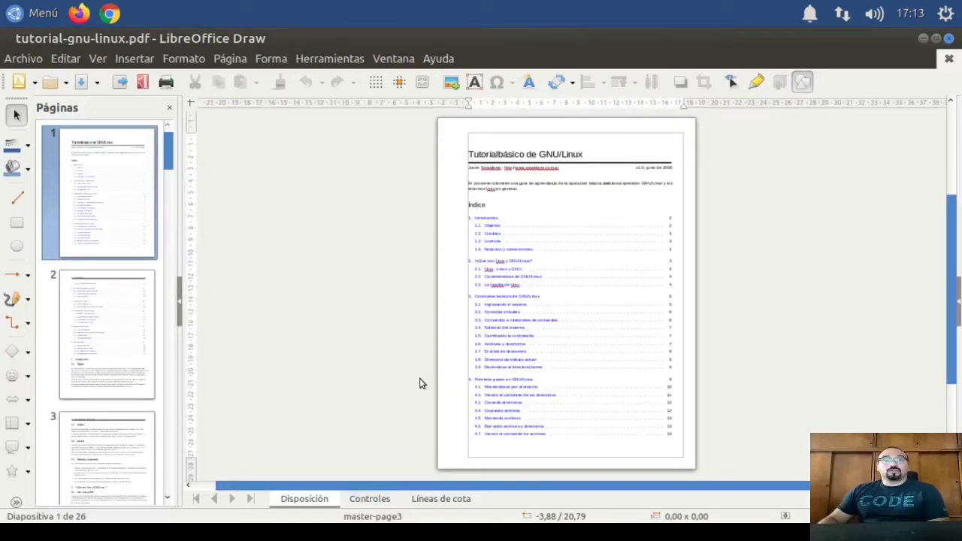
# Go to page 15 of the document and place the cursor in individual text lines of section 5.1 to check that they are editable.
pyautogui.moveTo(170, 145); pyautogui.dragTo(180, 324)
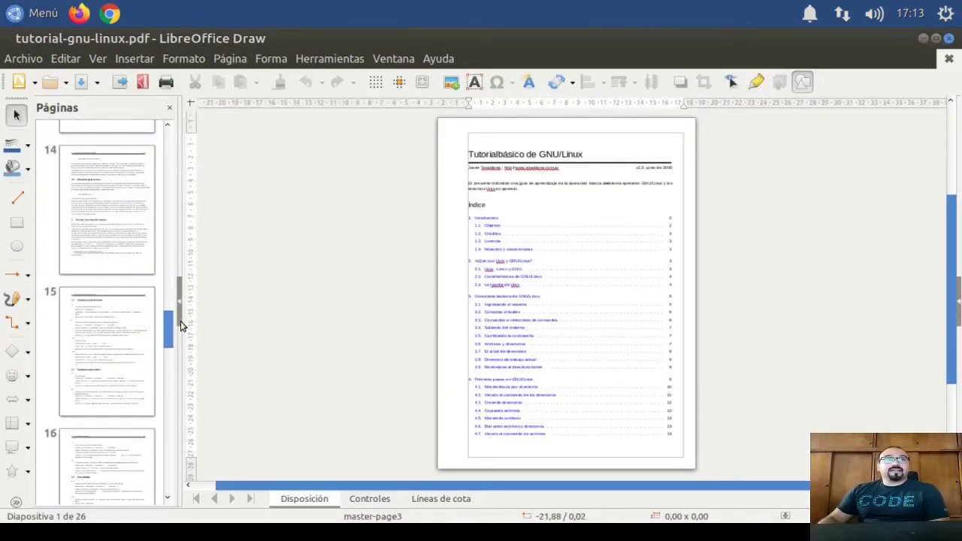
pyautogui.click(119, 344)
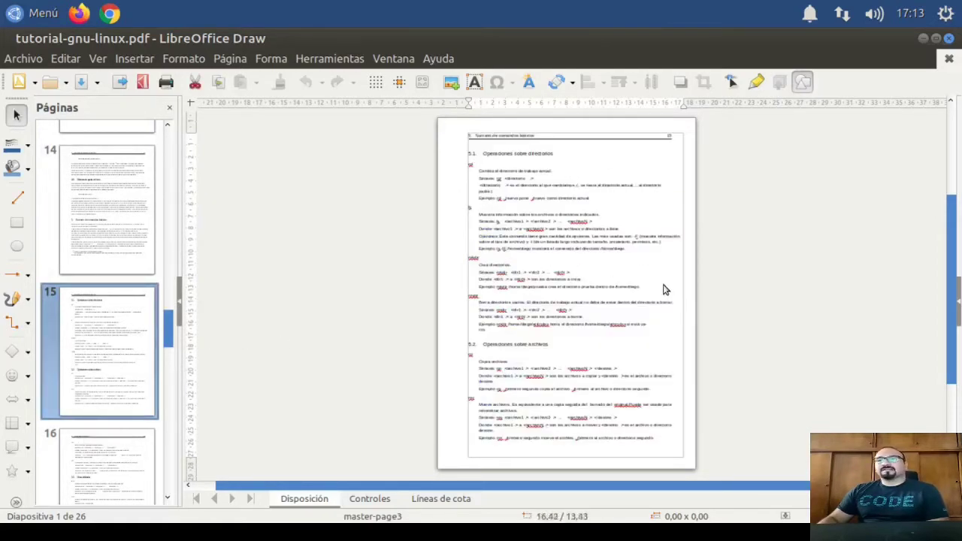
pyautogui.keyDown('ctrl'); pyautogui.scroll(5, 579, 212); pyautogui.keyUp('ctrl')
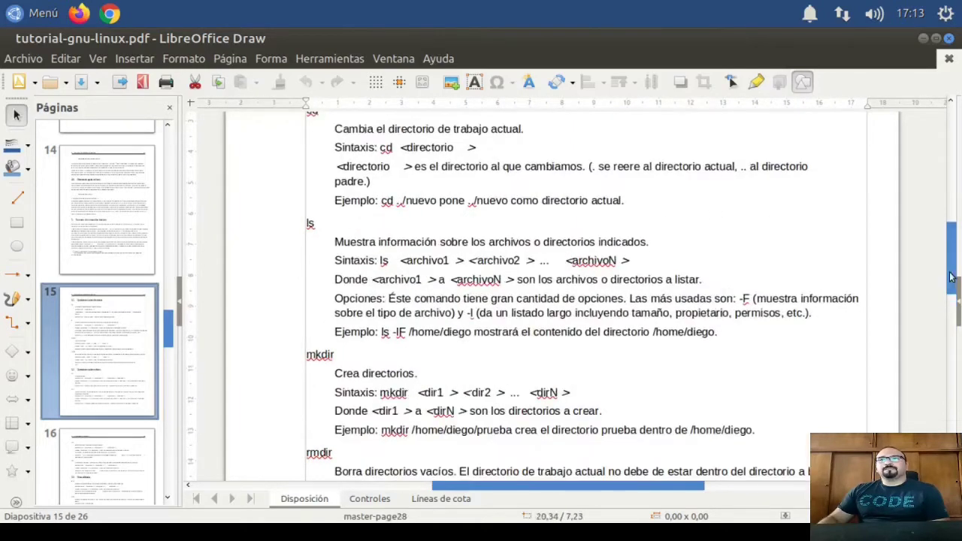
pyautogui.scroll(5, 710, 335)
pyautogui.scroll(-2, 674, 346)
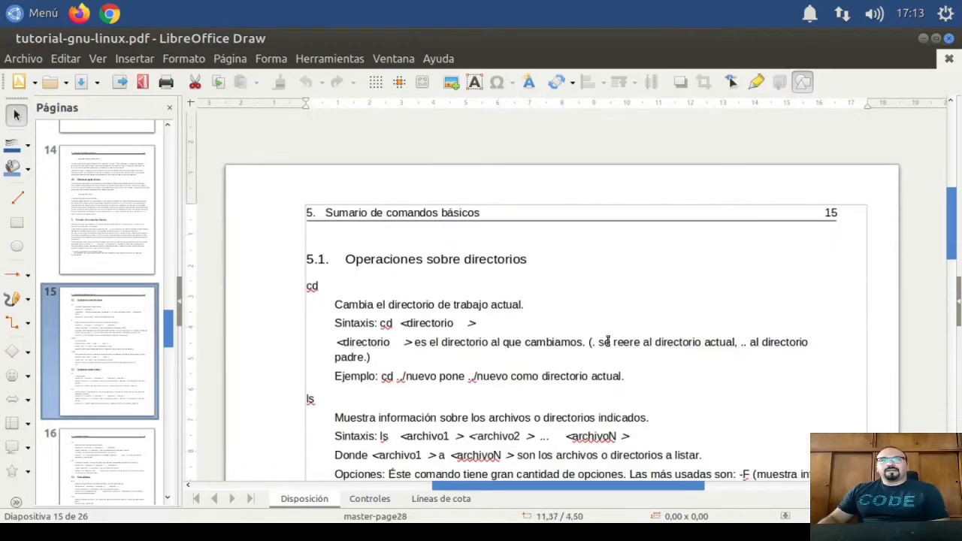
pyautogui.click(407, 308)
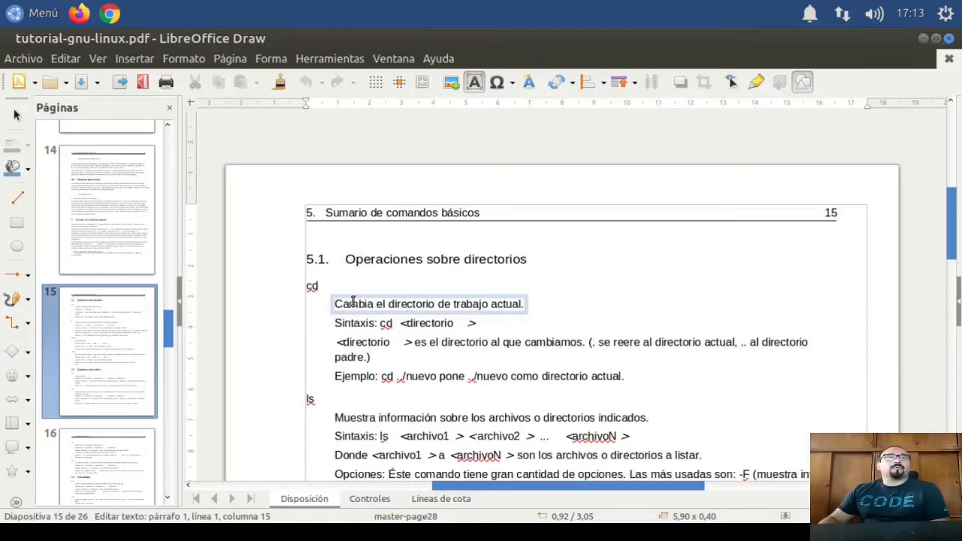
pyautogui.click(368, 344)
pyautogui.click(465, 344)
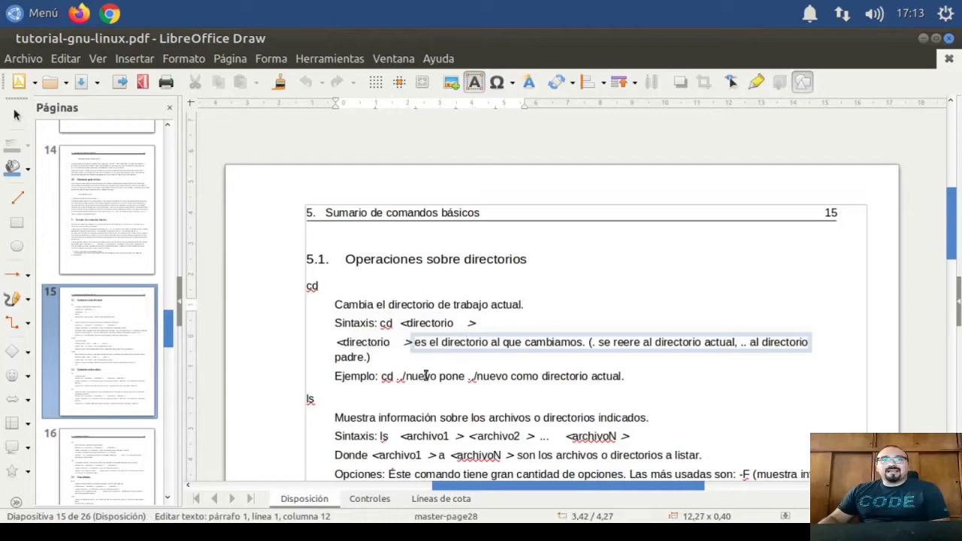
# Change the font of the line "Ejemplo: cd ../nuevo pone ../nuevo como directorio actual." in section 5.1 to Chandas.
pyautogui.click(425, 375)
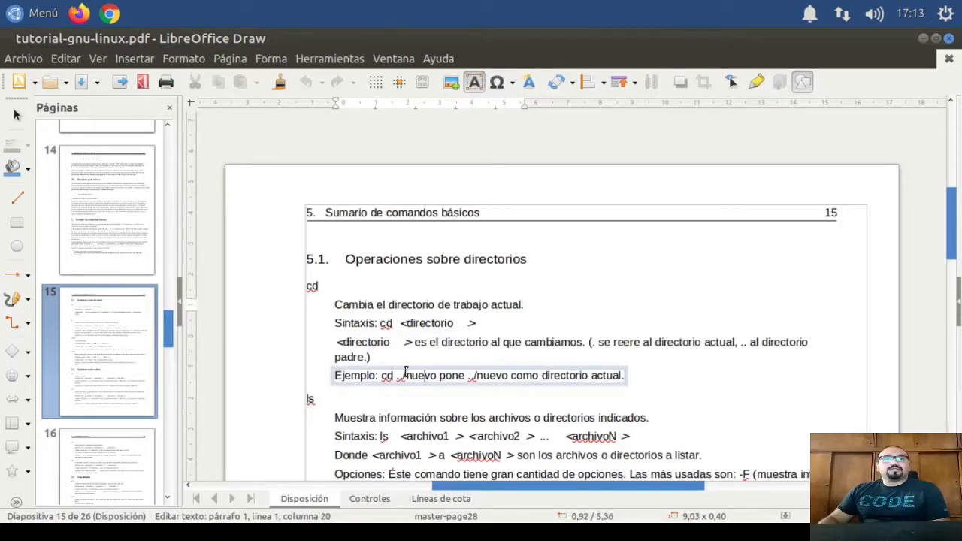
pyautogui.hotkey('ctrl', 'a')
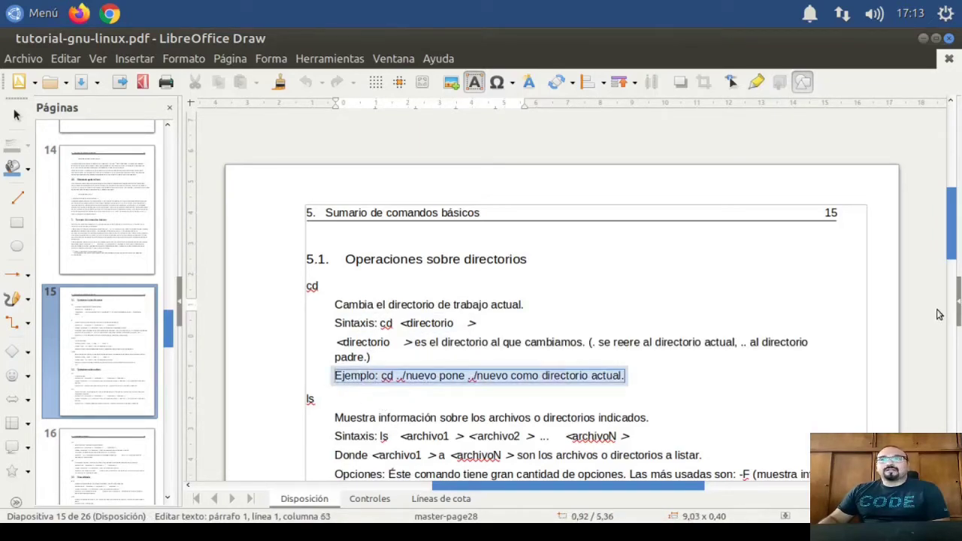
pyautogui.click(959, 304)
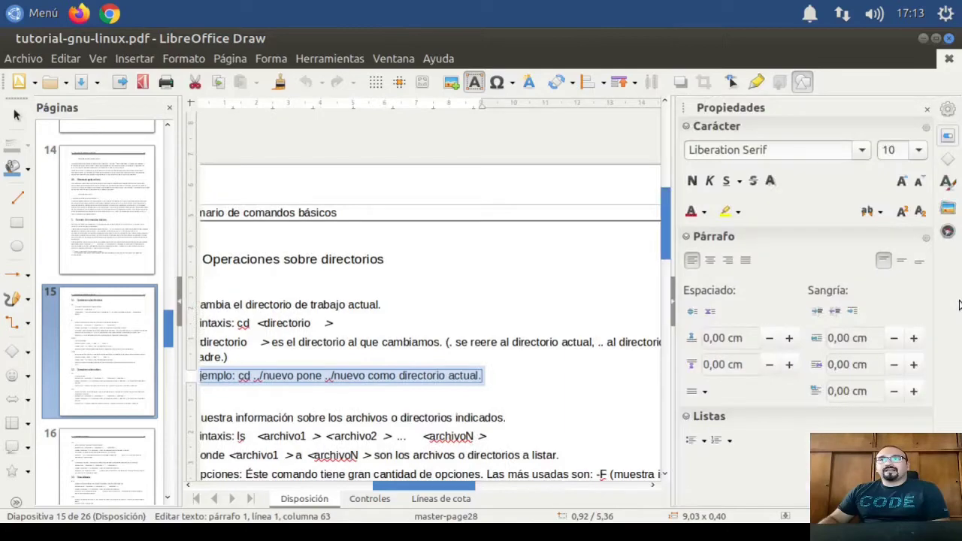
pyautogui.click(861, 152)
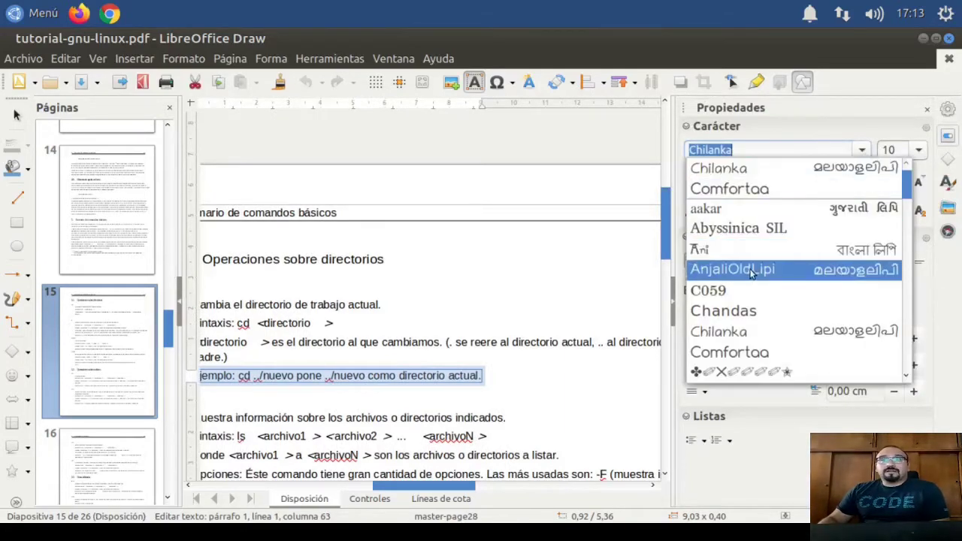
pyautogui.click(736, 311)
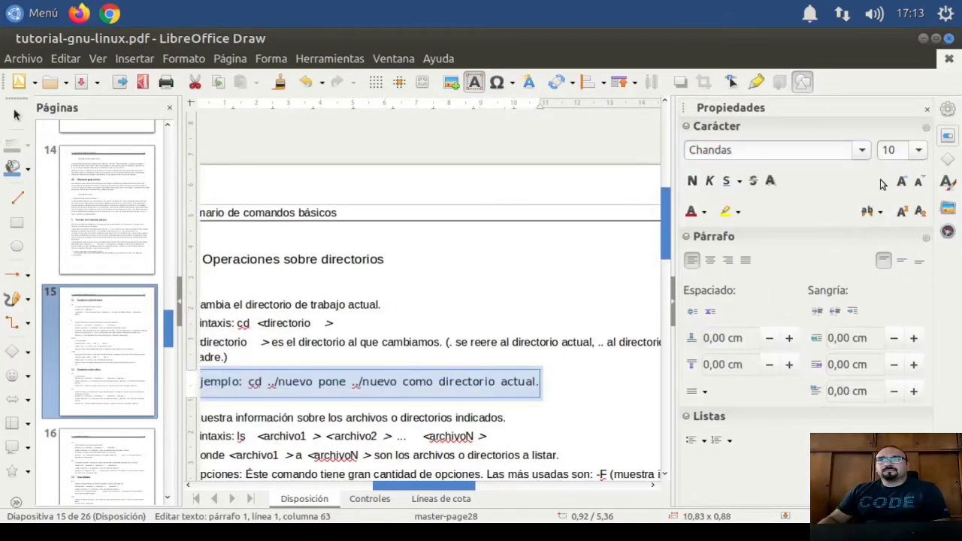
# Make the cd example line size 12, bold and red, and hide the formatting properties again.
pyautogui.click(921, 154)
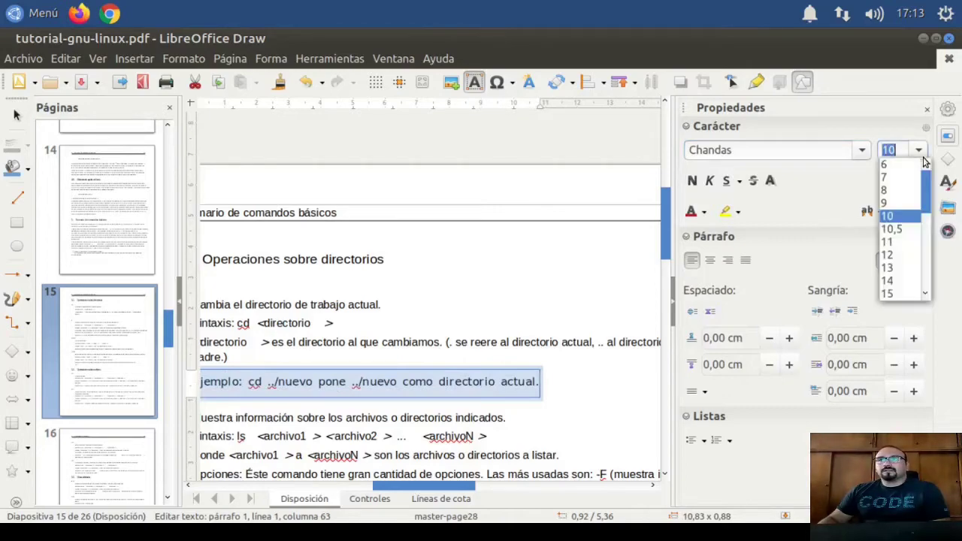
pyautogui.click(889, 254)
pyautogui.click(692, 181)
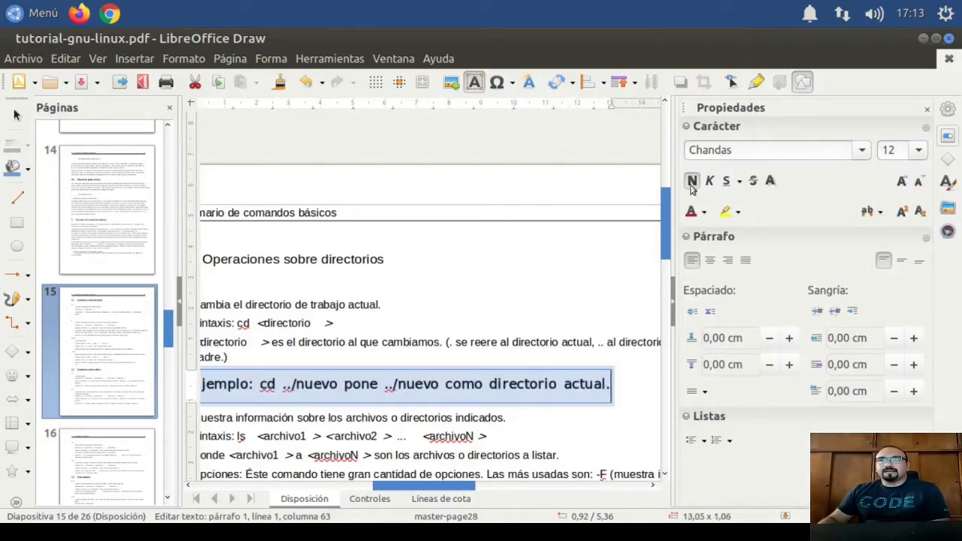
pyautogui.hscroll(-3, 452, 490)
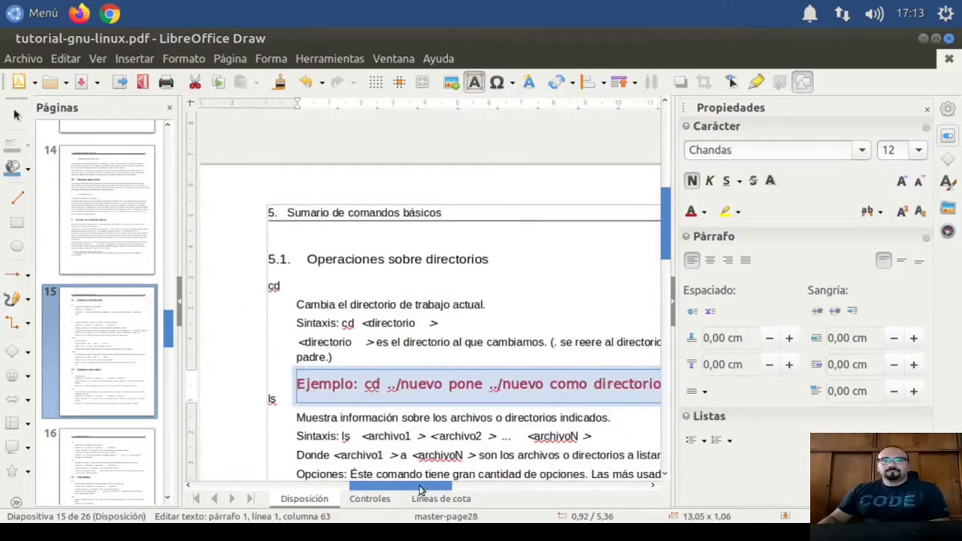
pyautogui.click(443, 322)
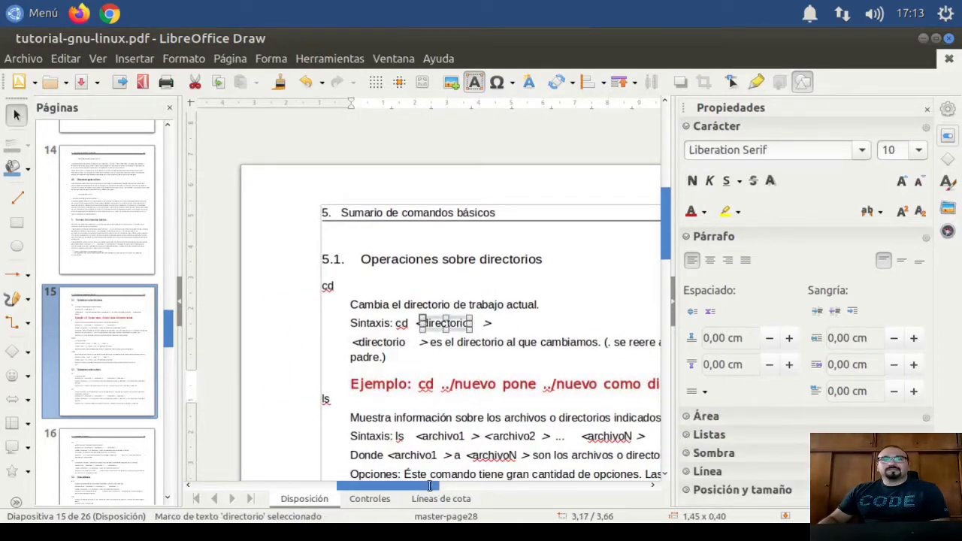
pyautogui.hscroll(2, 449, 487)
pyautogui.hscroll(1, 449, 486)
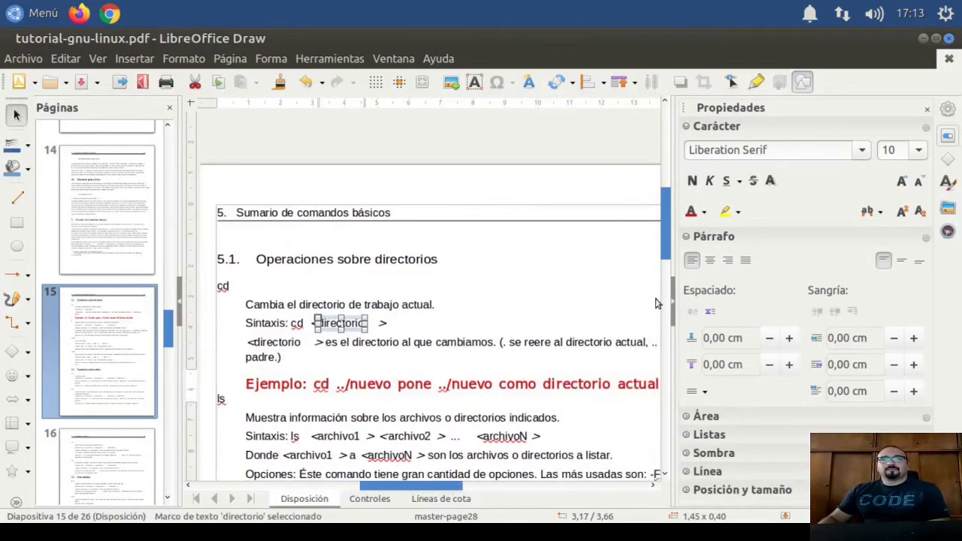
pyautogui.click(673, 308)
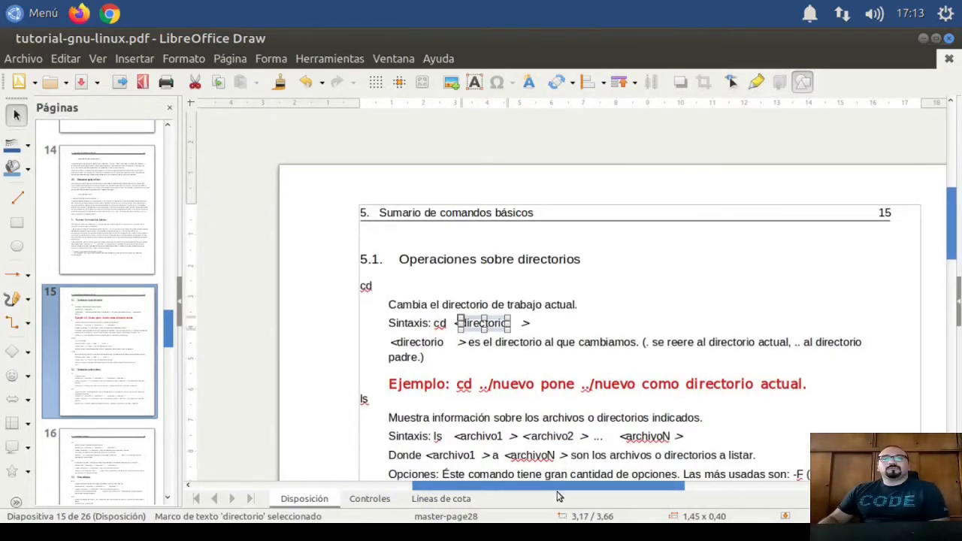
pyautogui.hscroll(2, 347, 206)
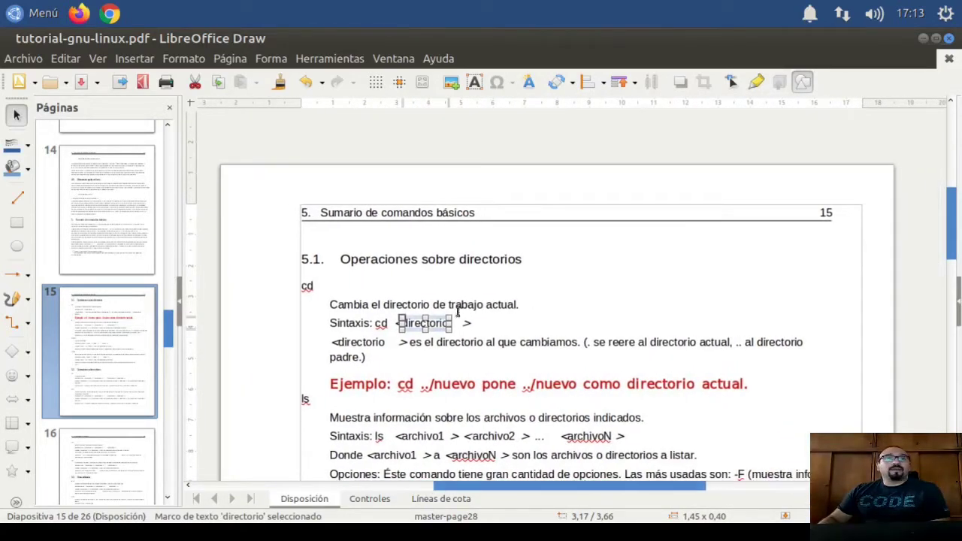
# Examine the text lines of the rmdir entry on page 15 as separately editable text boxes and look back over the first page thumbnails.
pyautogui.scroll(-5, 577, 383)
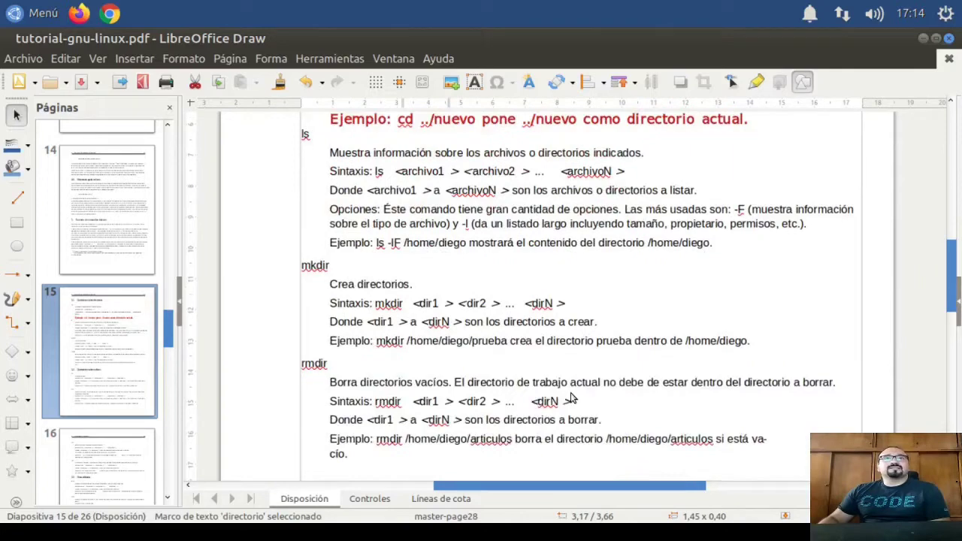
pyautogui.scroll(-3, 571, 398)
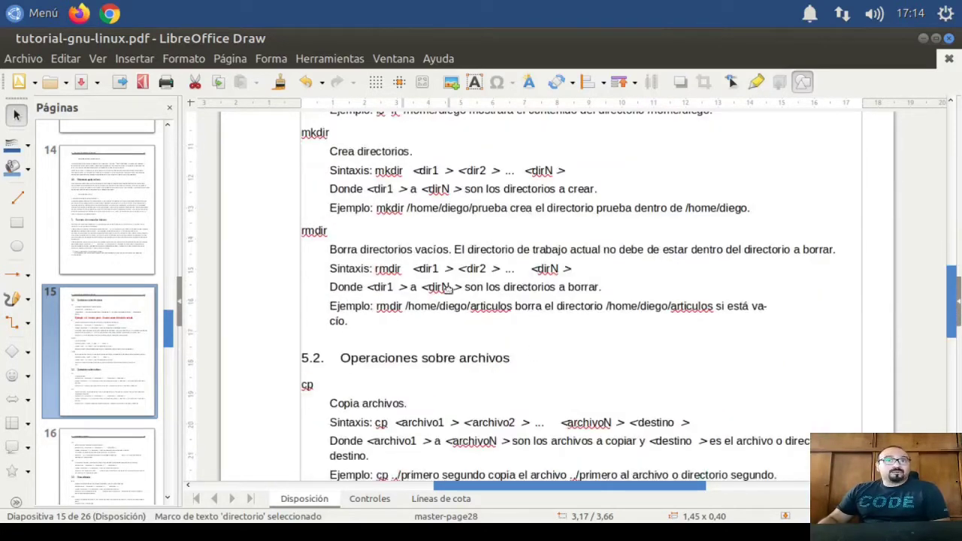
pyautogui.click(421, 306)
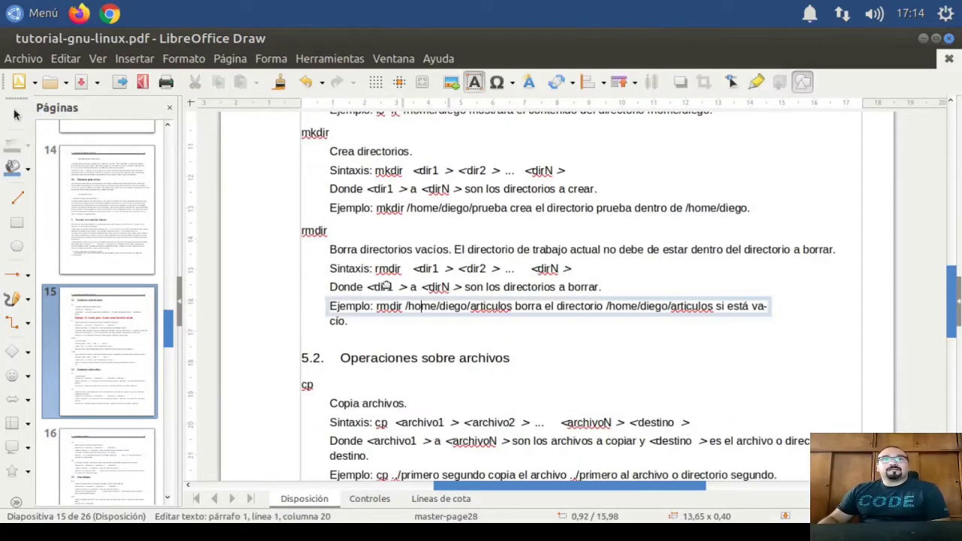
pyautogui.click(390, 286)
pyautogui.click(396, 250)
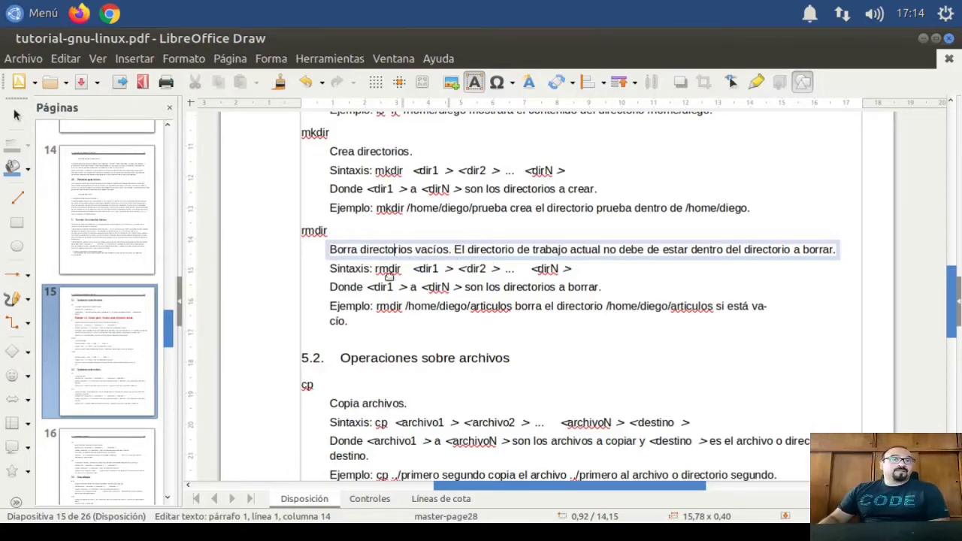
pyautogui.moveTo(169, 327); pyautogui.dragTo(175, 150)
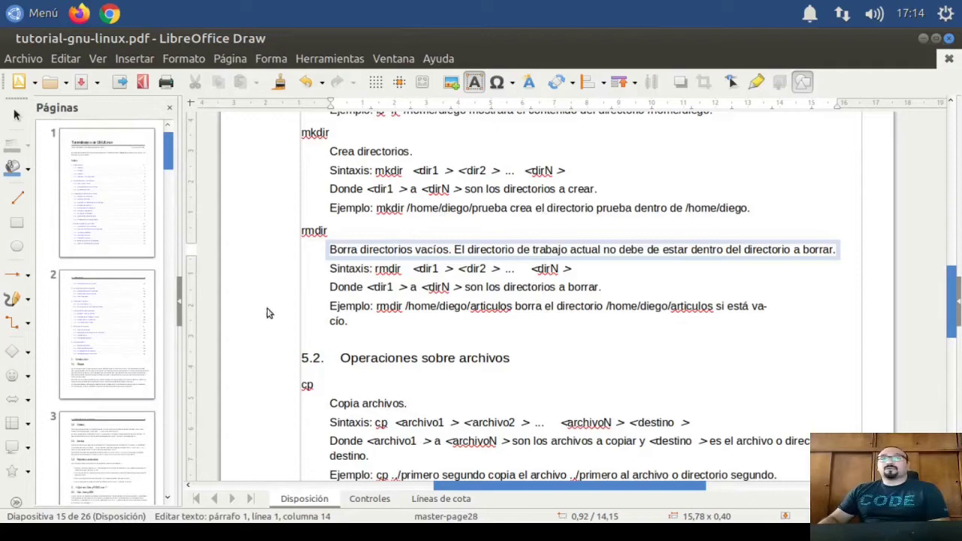
# Delete all of section 5.2, "Operaciones sobre archivos", including its cp and mv entries, from page 15.
pyautogui.scroll(-3, 437, 310)
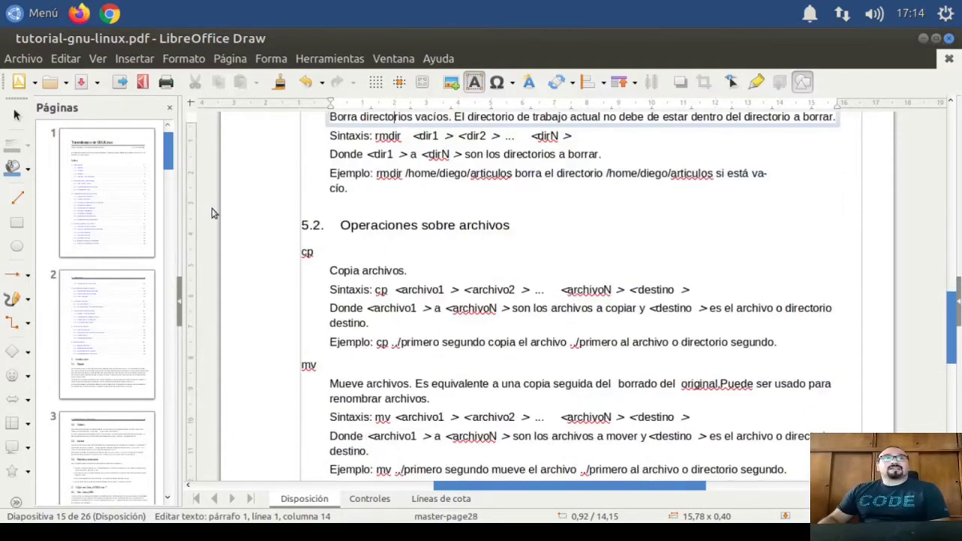
pyautogui.moveTo(214, 214); pyautogui.dragTo(331, 240)
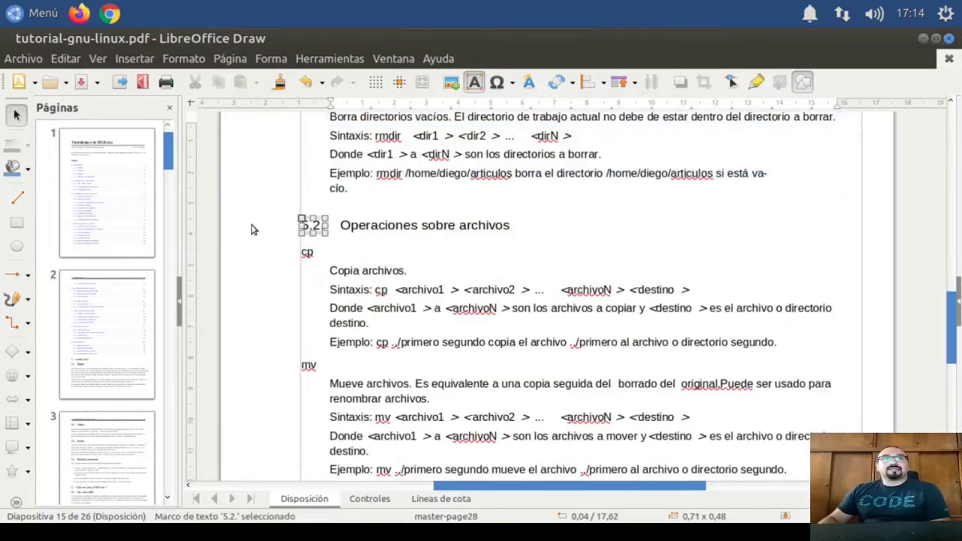
pyautogui.moveTo(215, 217); pyautogui.dragTo(882, 372)
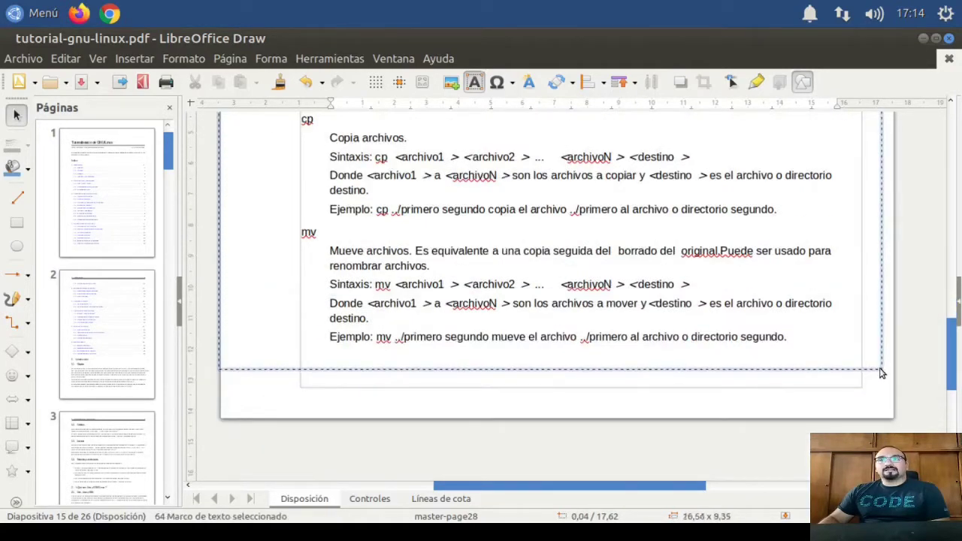
pyautogui.scroll(1, 454, 244)
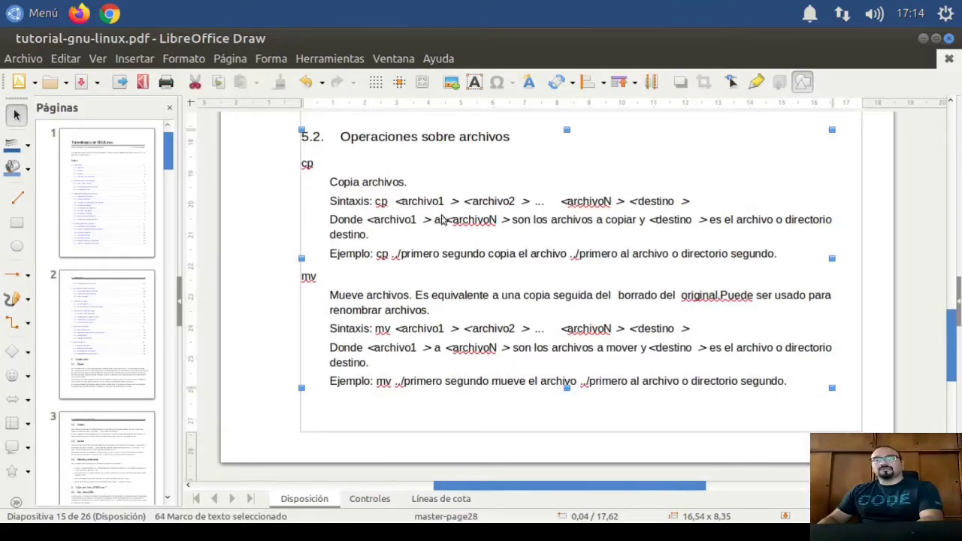
pyautogui.press('Delete')
pyautogui.hotkey('ctrl', 'z')
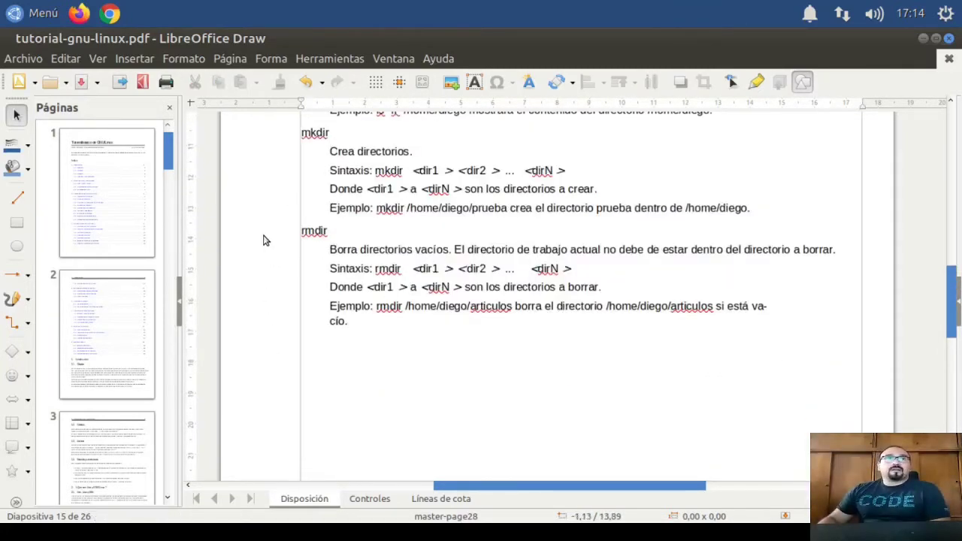
# Export the edited document directly to PDF as tutorial-gnu-linux2 in the Documentos folder.
pyautogui.click(23, 59)
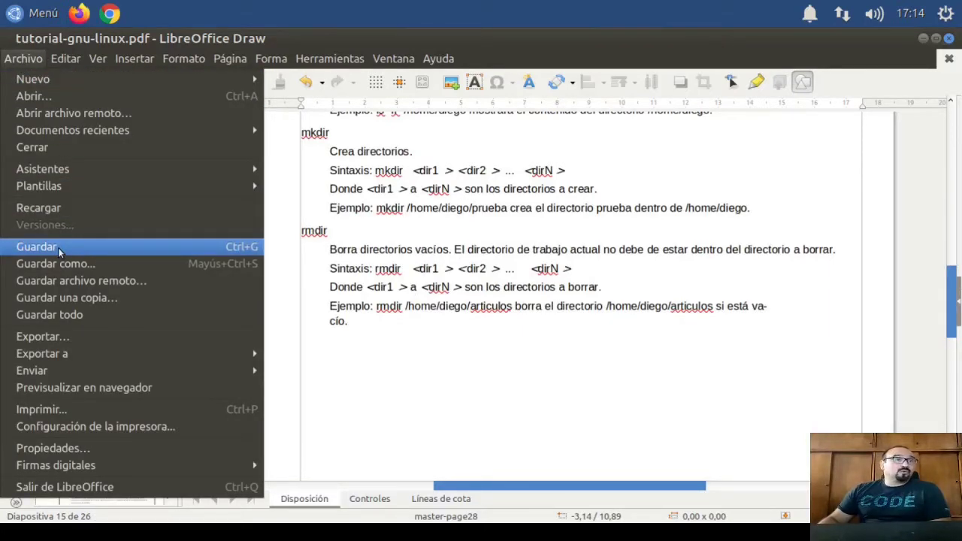
pyautogui.moveTo(41, 354)
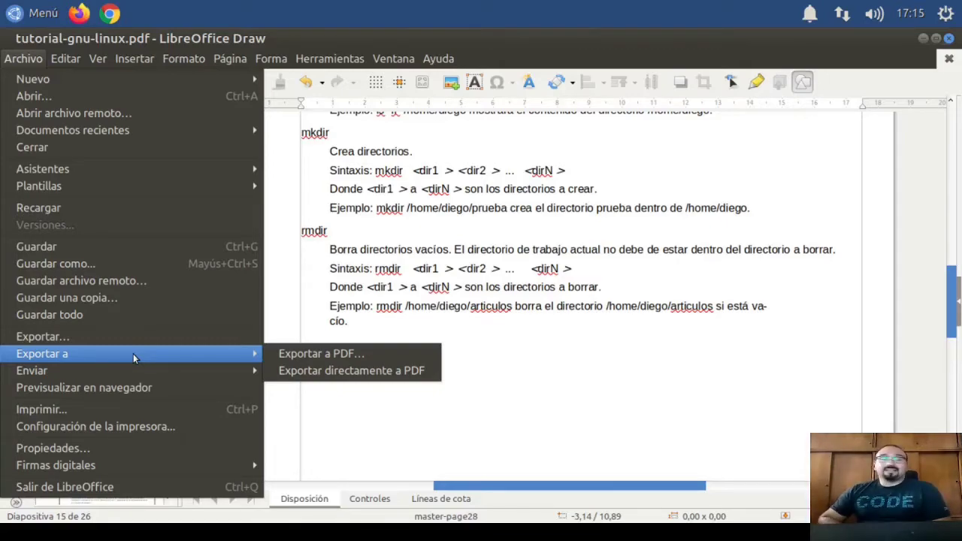
pyautogui.click(345, 372)
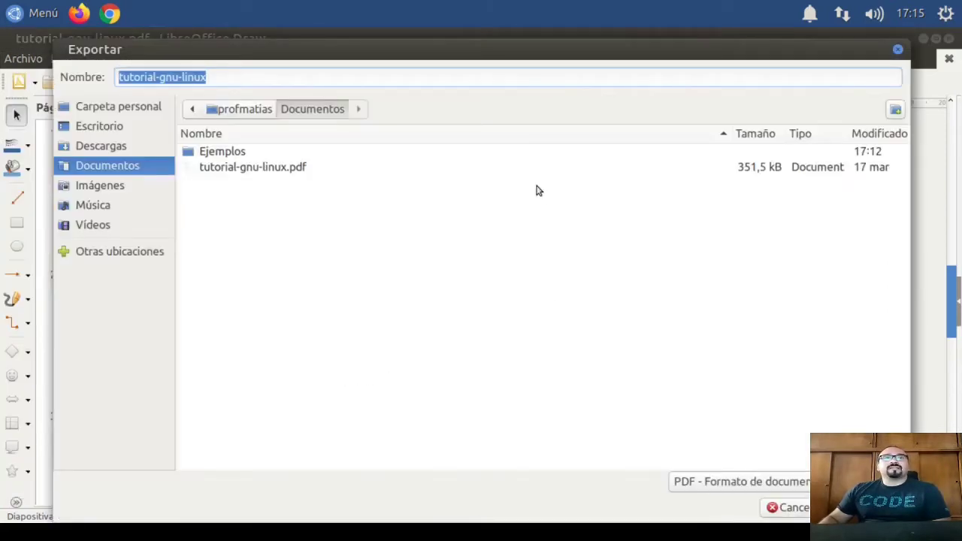
pyautogui.click(215, 79)
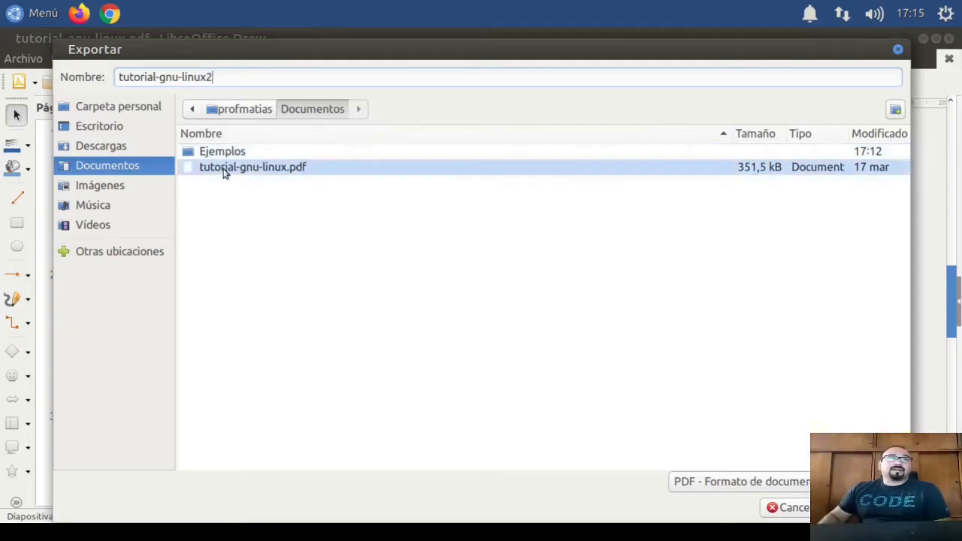
pyautogui.press('Return')
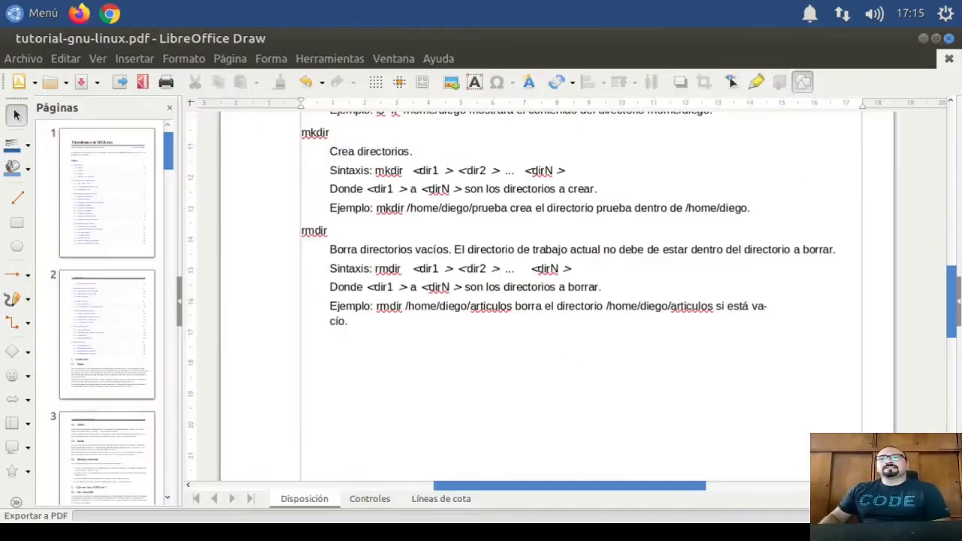
# Close the drawing and open the home folder in the file manager.
pyautogui.click(949, 39)
pyautogui.click(391, 342)
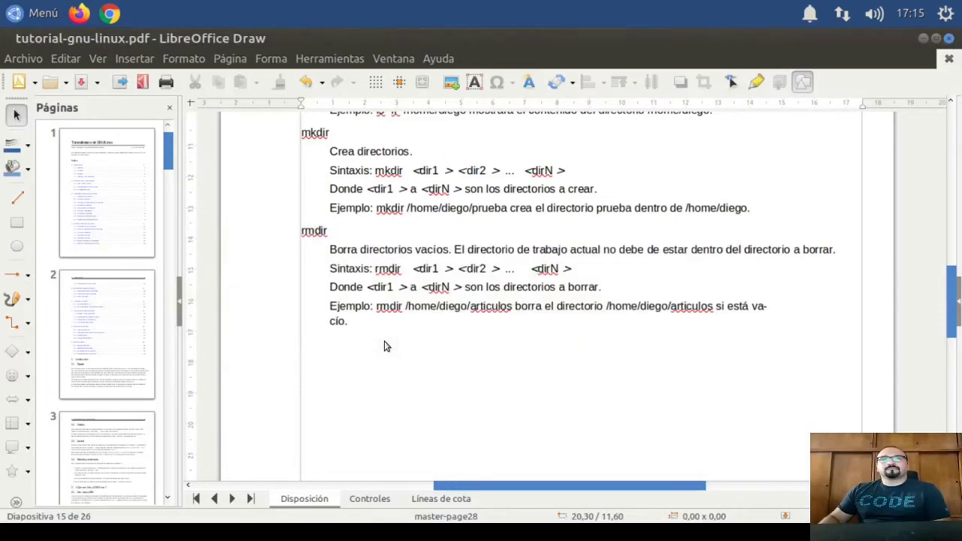
pyautogui.doubleClick(69, 67)
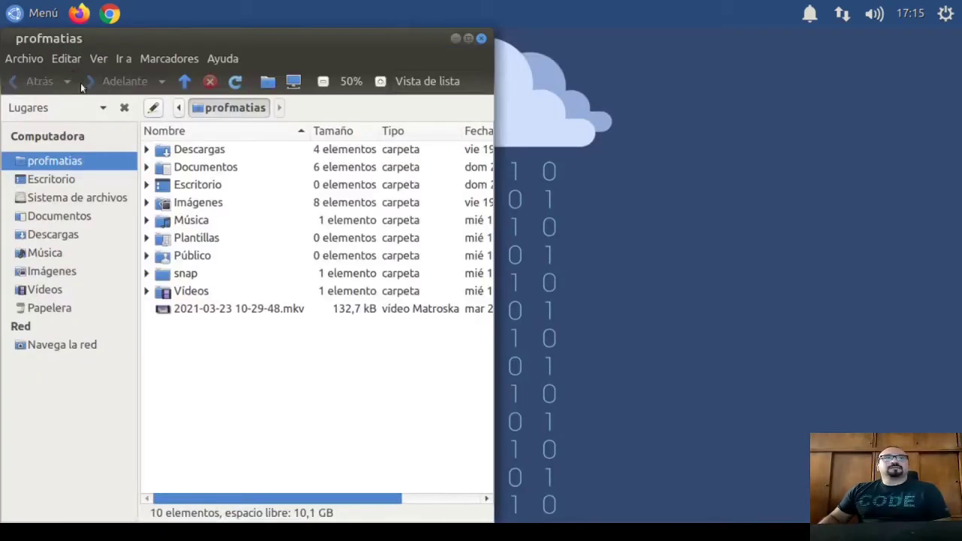
# Open the exported tutorial-gnu-linux2.pdf from the Documentos folder.
pyautogui.click(55, 217)
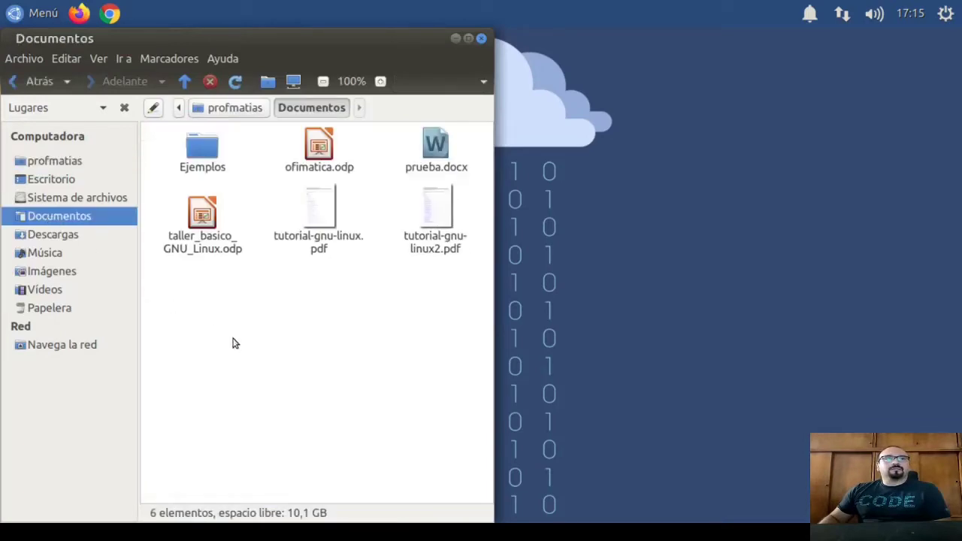
pyautogui.click(437, 259)
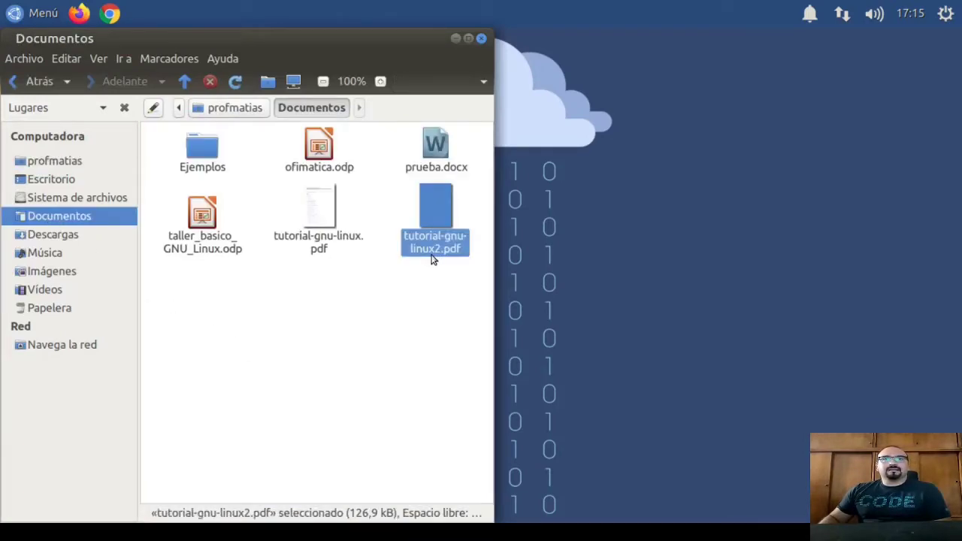
pyautogui.click(325, 248)
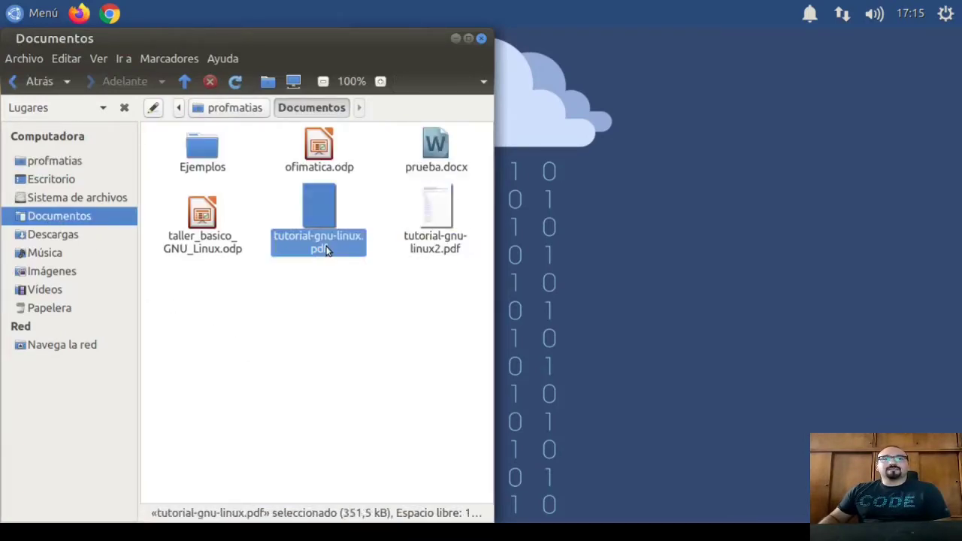
pyautogui.doubleClick(435, 219)
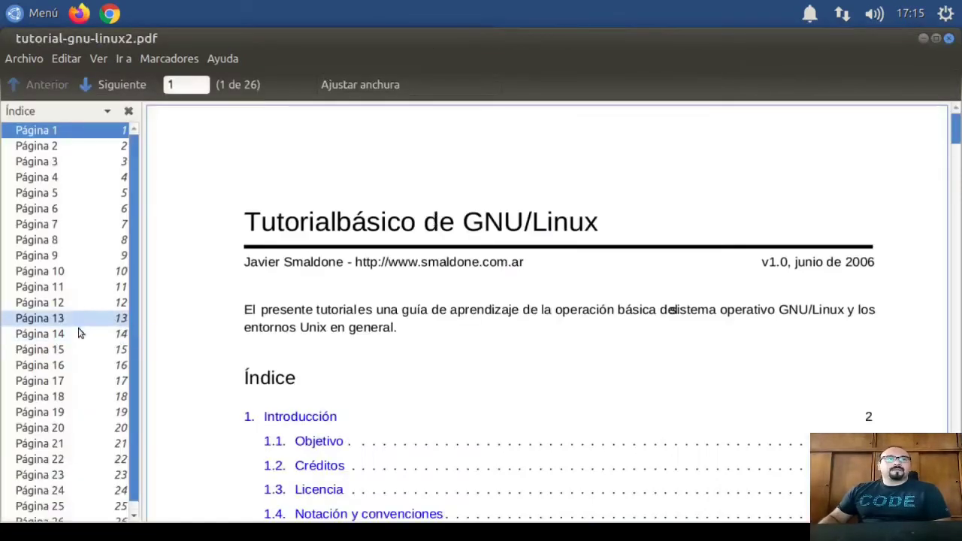
# Check page 15 of the exported PDF for the edits, and close the document viewer and the file manager.
pyautogui.click(60, 350)
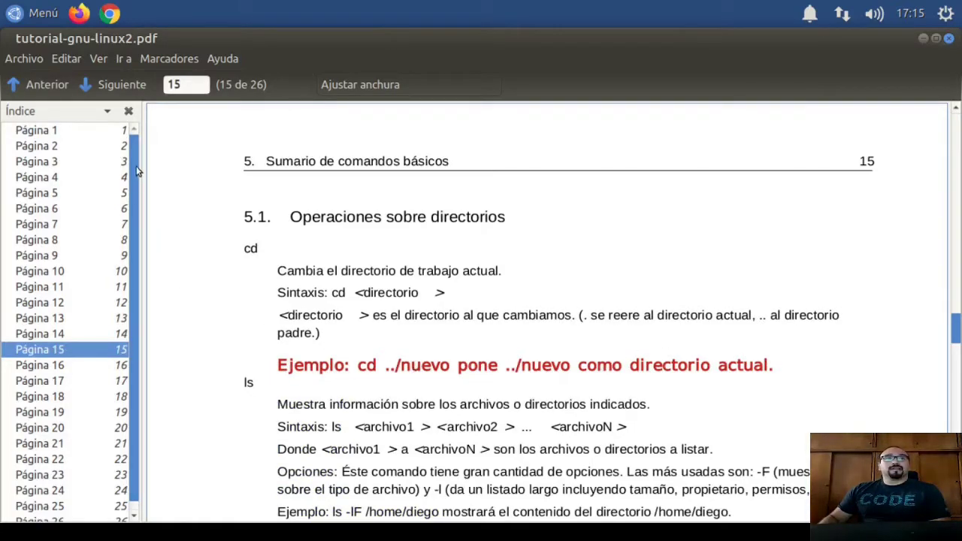
pyautogui.scroll(-1, 133, 278)
pyautogui.scroll(1, 132, 278)
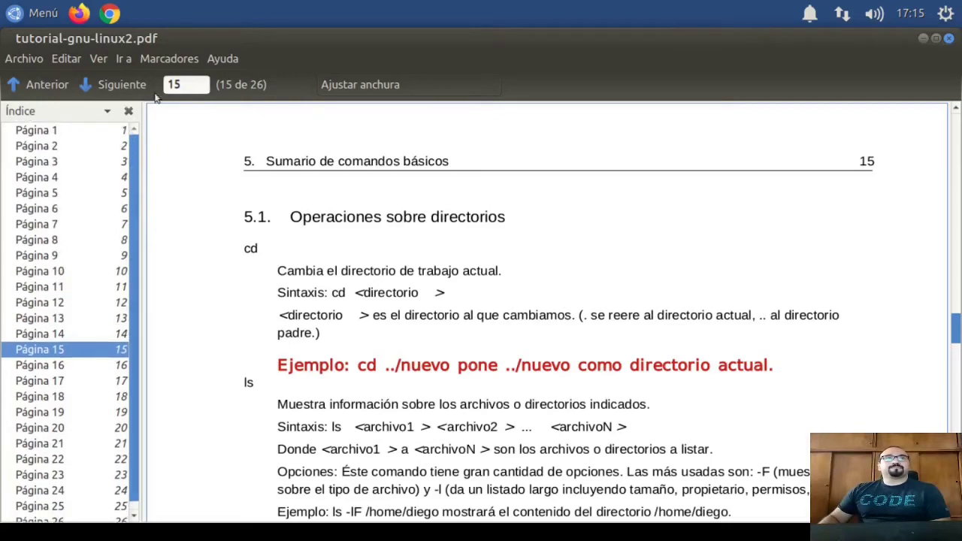
pyautogui.click(949, 40)
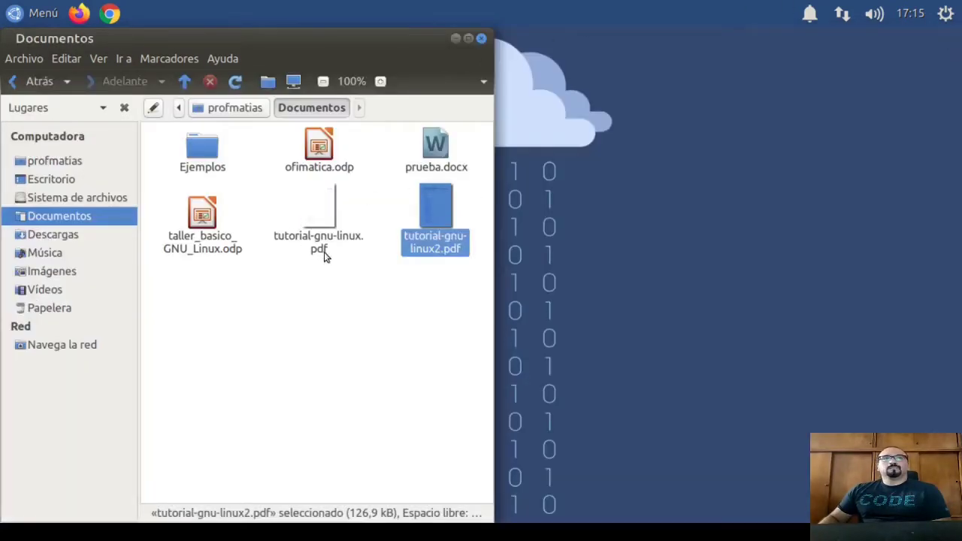
pyautogui.click(481, 39)
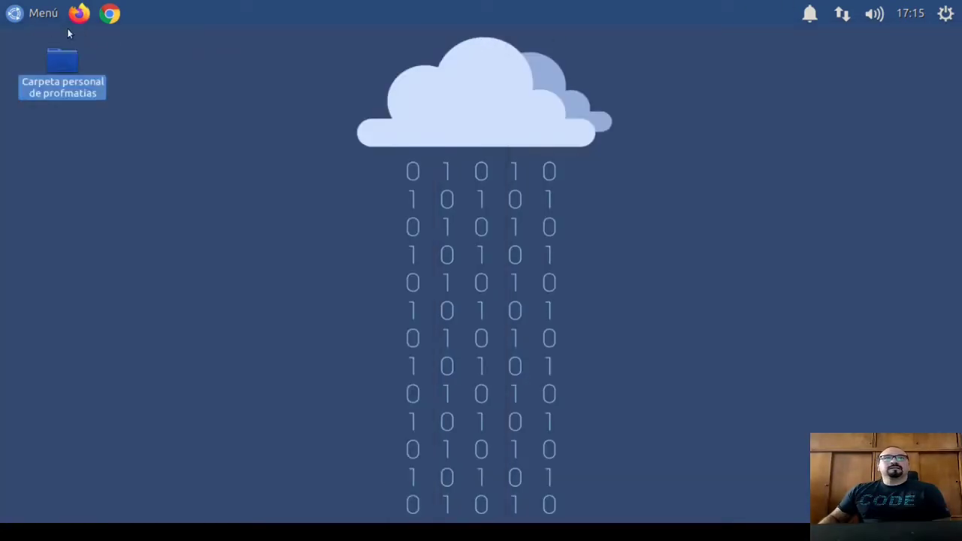
# Look over the installed programs in the Sonido y Video and Oficina categories of the system's application menu.
pyautogui.click(27, 19)
pyautogui.moveTo(87, 297)
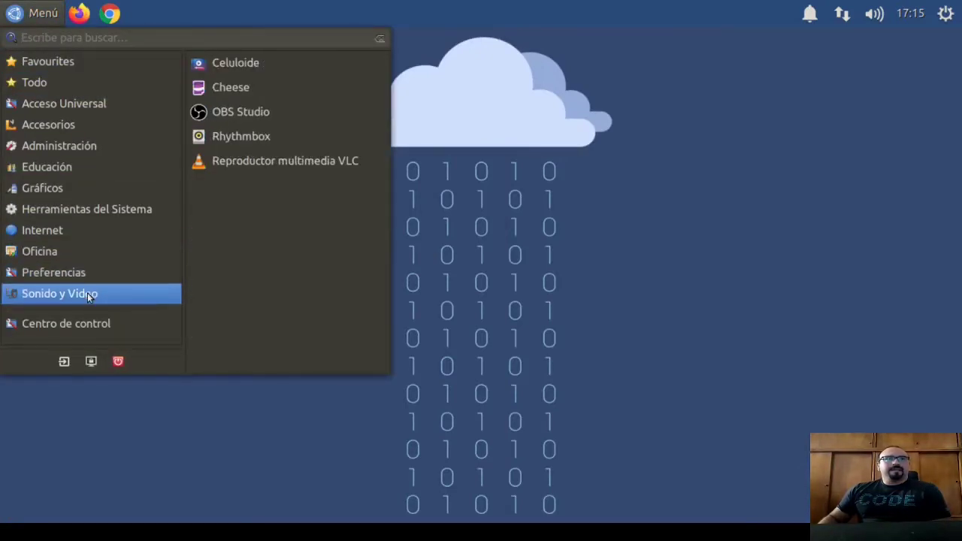
pyautogui.moveTo(84, 253)
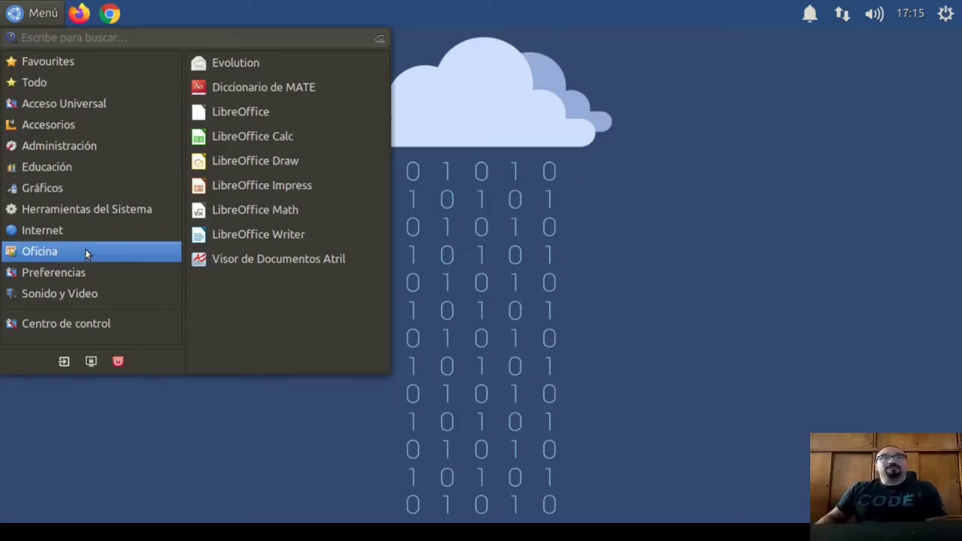
pyautogui.click(446, 254)
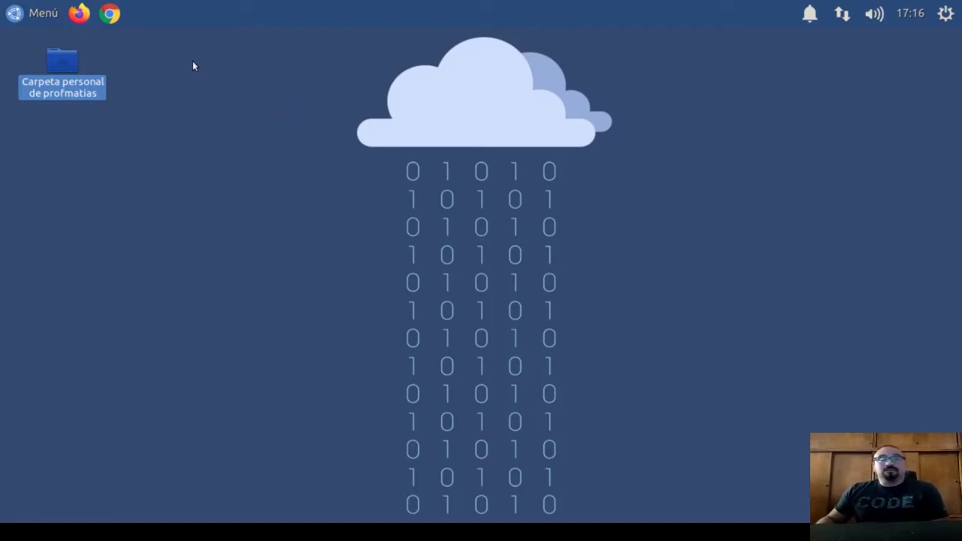
# Switch to Firefox and open the ONLYOFFICE blog article about version 6.2 of the desktop editors.
pyautogui.click(78, 24)
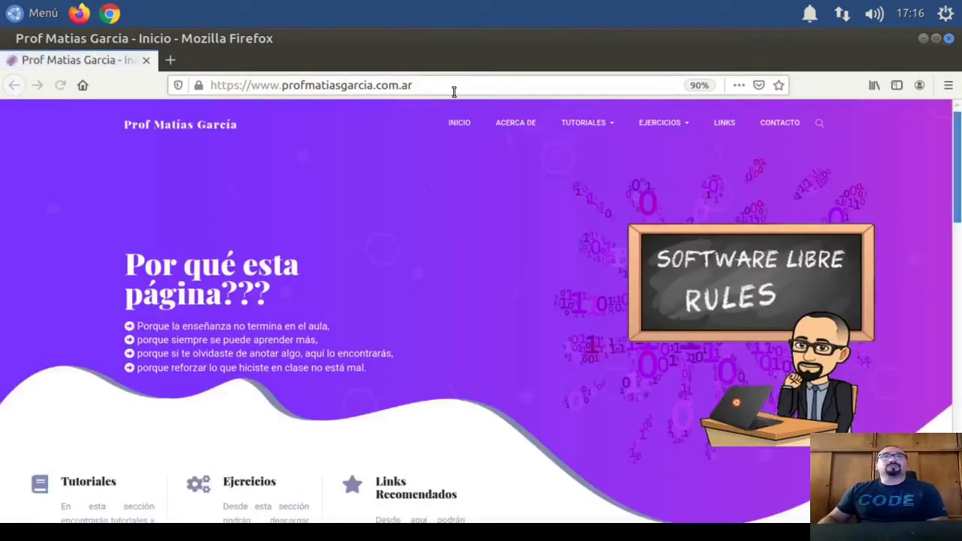
pyautogui.click(450, 91)
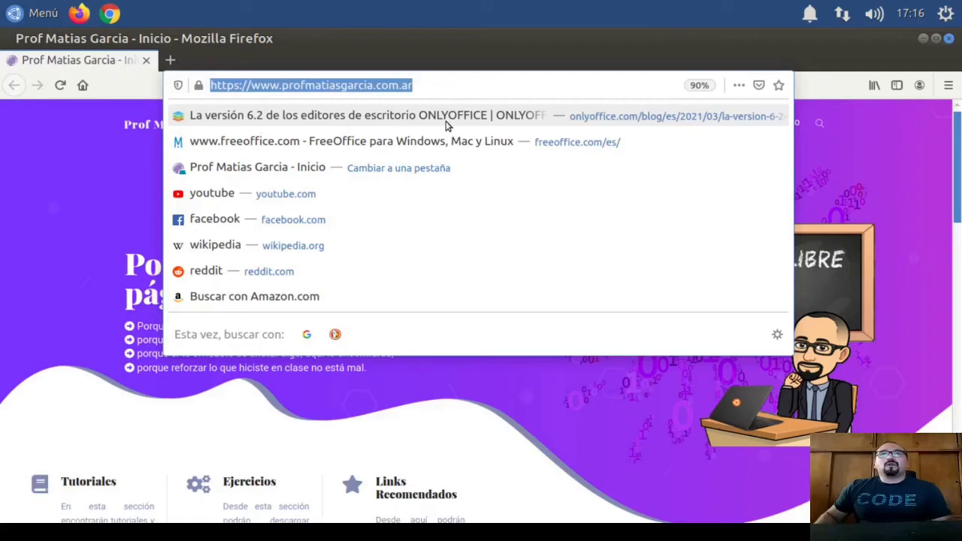
pyautogui.click(428, 121)
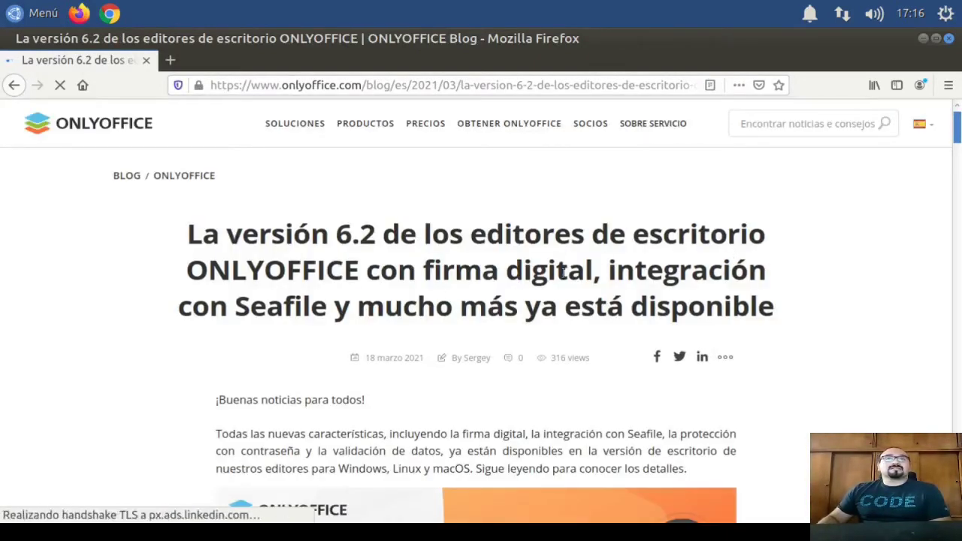
# Review the article's sections on digital signature, password protection and Seafile integration, down to the download link.
pyautogui.scroll(-5, 562, 272)
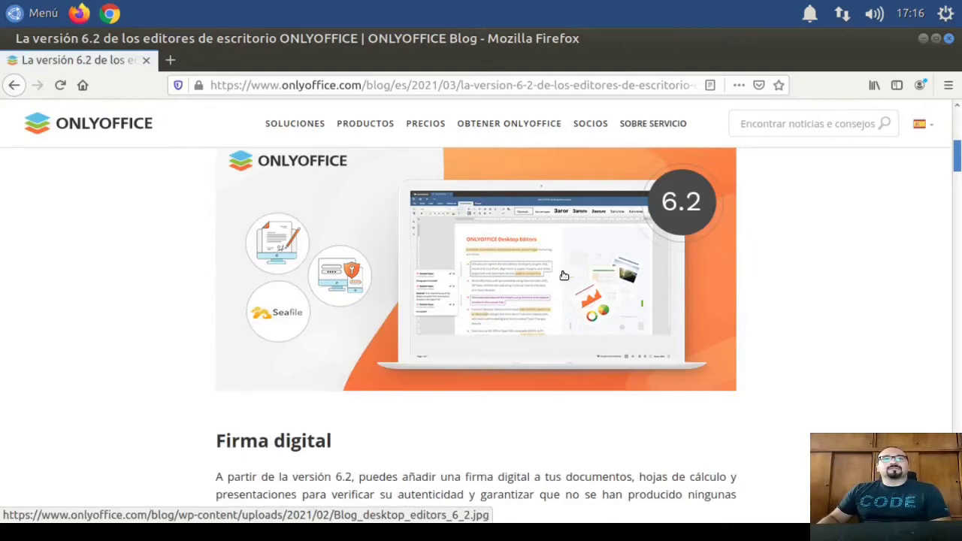
pyautogui.scroll(-9, 563, 275)
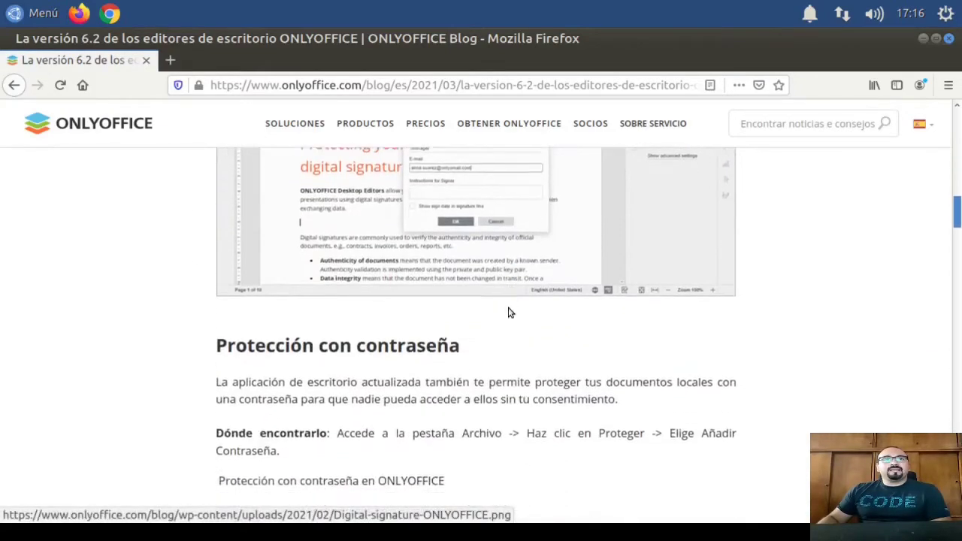
pyautogui.scroll(14, 507, 313)
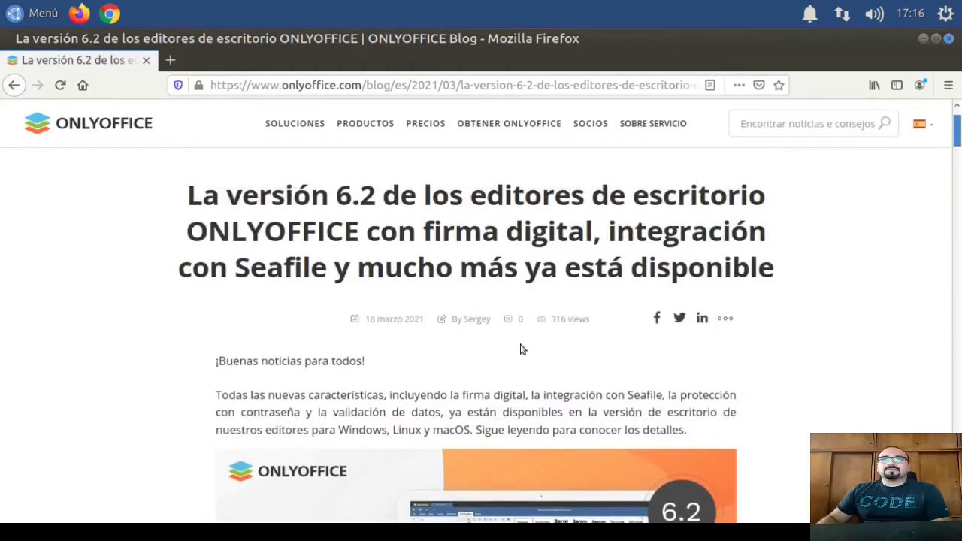
pyautogui.scroll(-8, 776, 342)
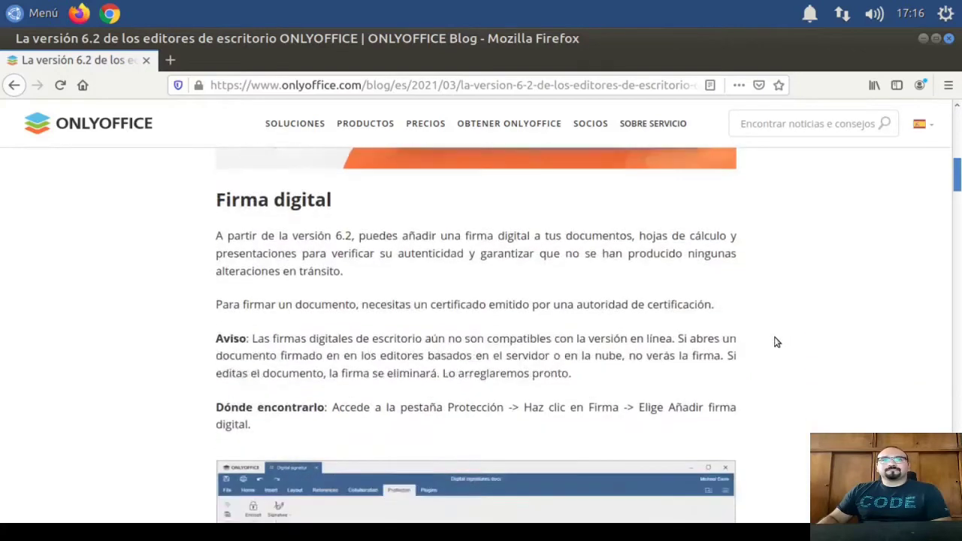
pyautogui.scroll(-14, 776, 342)
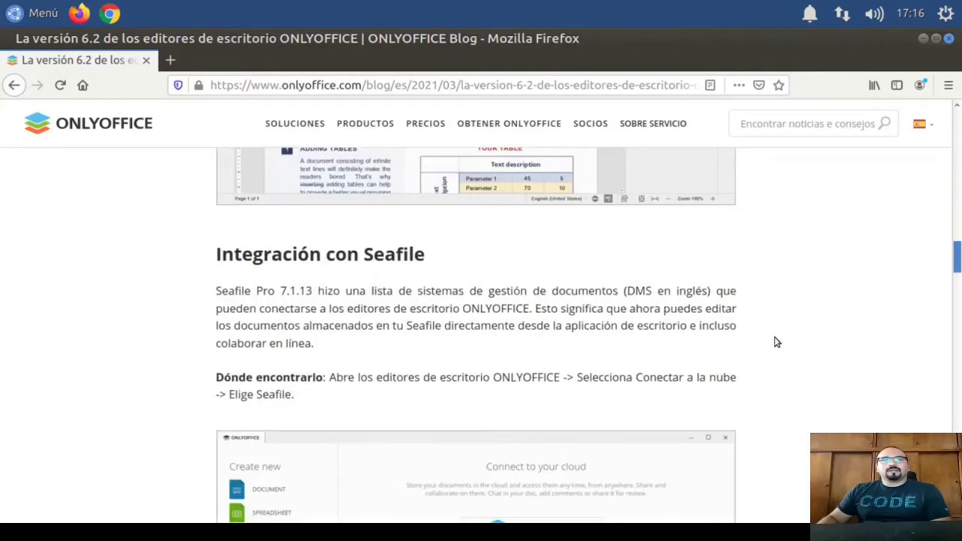
pyautogui.scroll(-15, 776, 342)
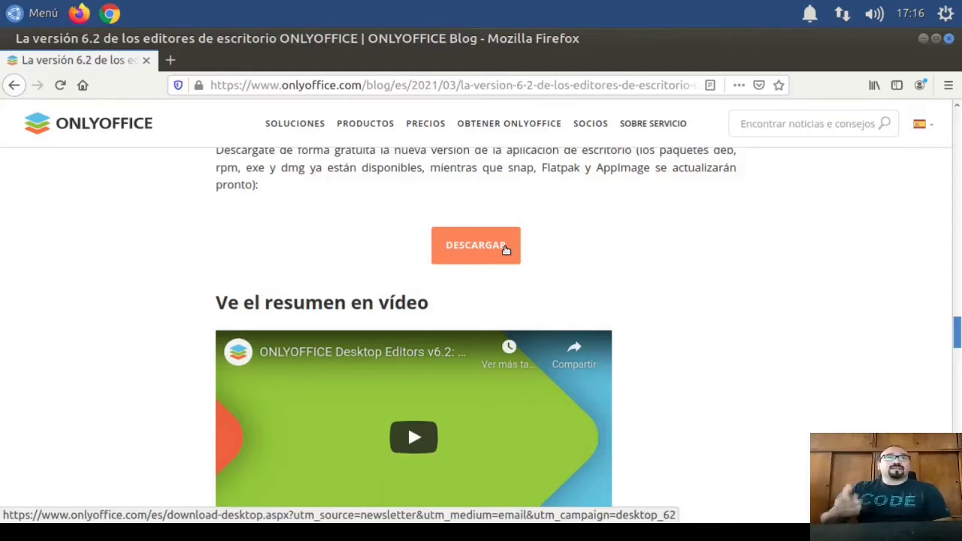
# Search the web for "wps office" and open the official WPS Office download site.
pyautogui.click(391, 85)
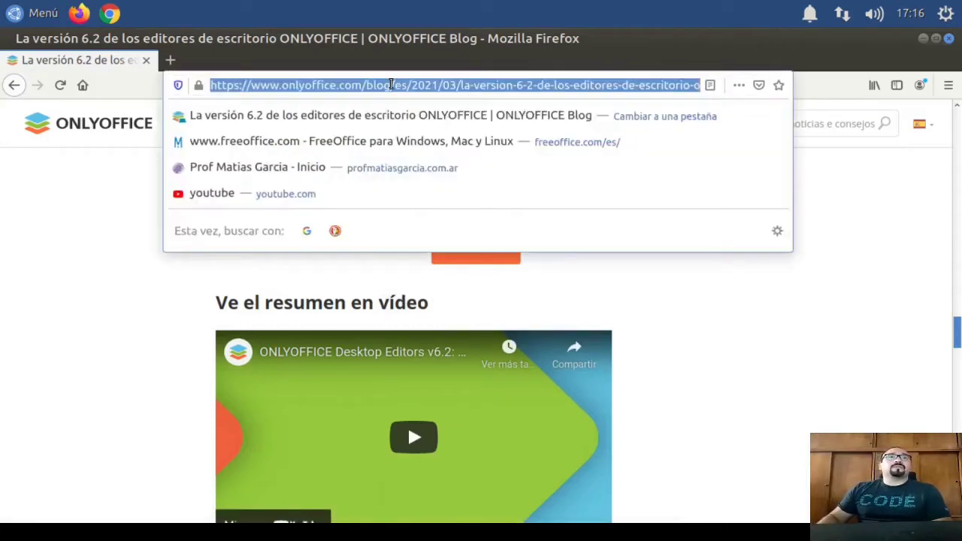
pyautogui.write('wp')
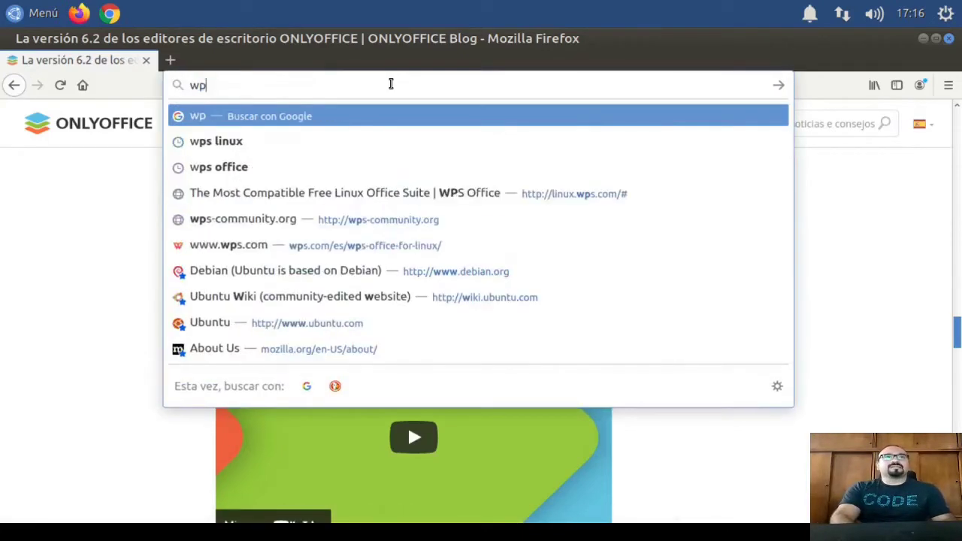
pyautogui.write('s office')
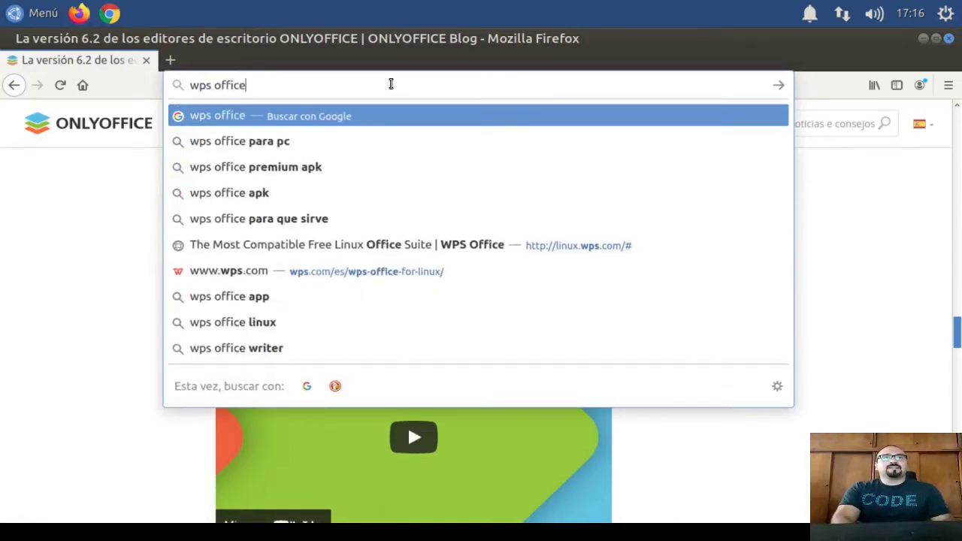
pyautogui.press('Return')
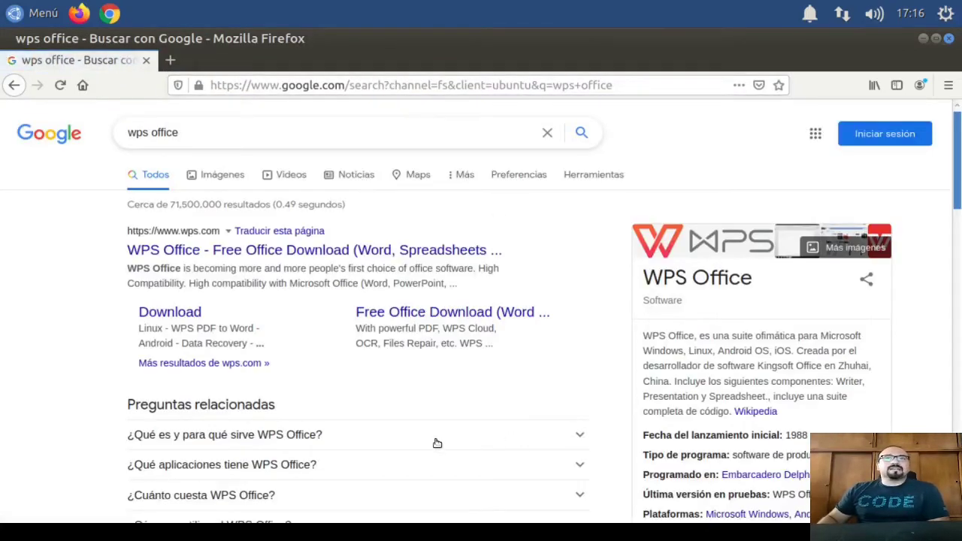
pyautogui.scroll(-2, 369, 408)
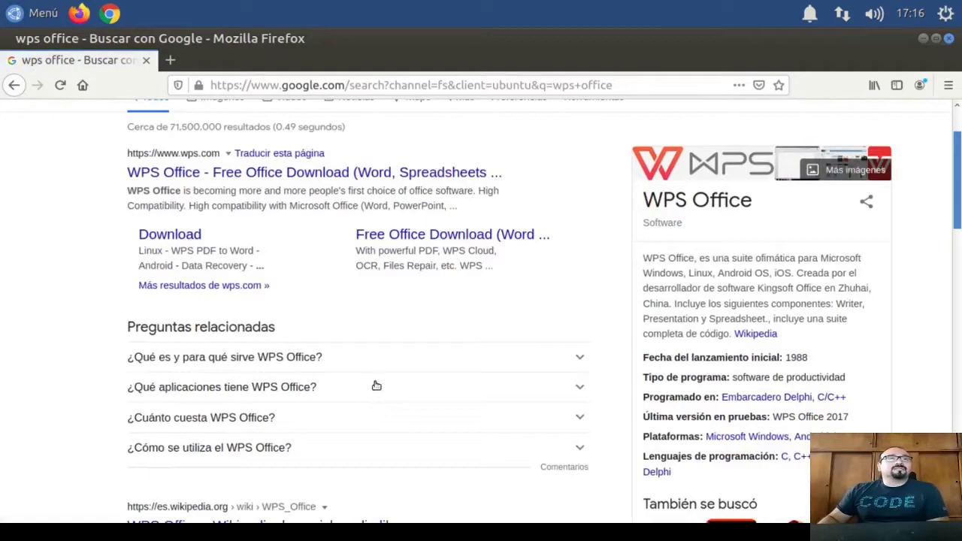
pyautogui.click(410, 236)
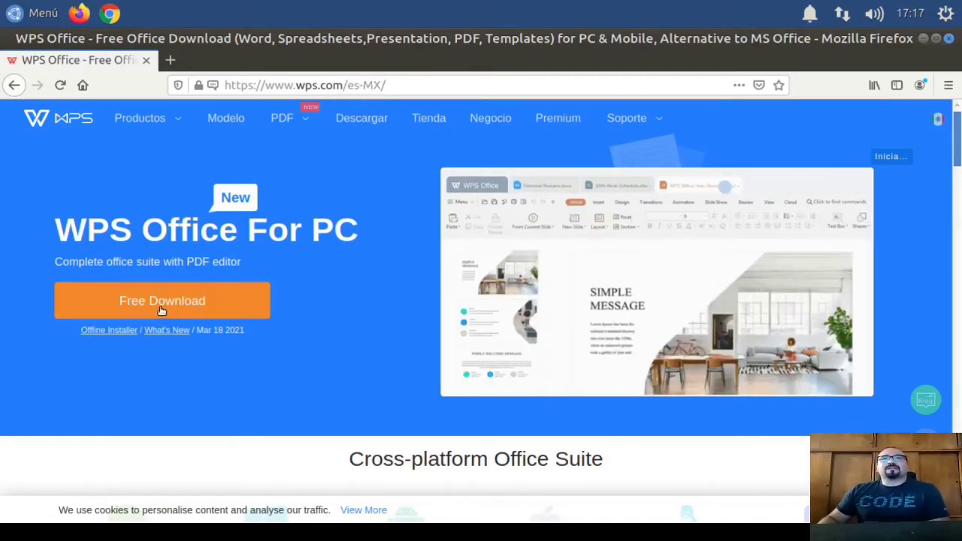
# Close the browser and open the Descargas folder in the file manager.
pyautogui.click(368, 85)
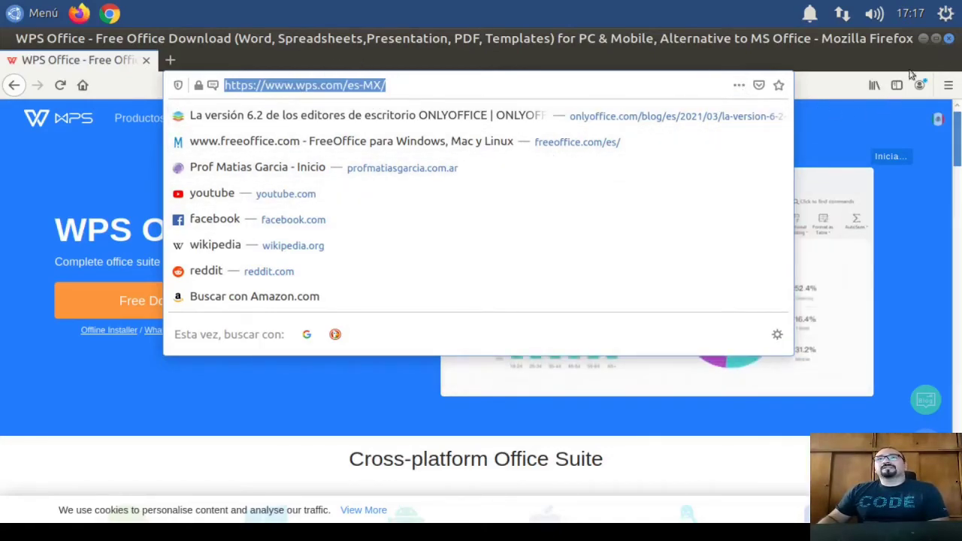
pyautogui.click(948, 39)
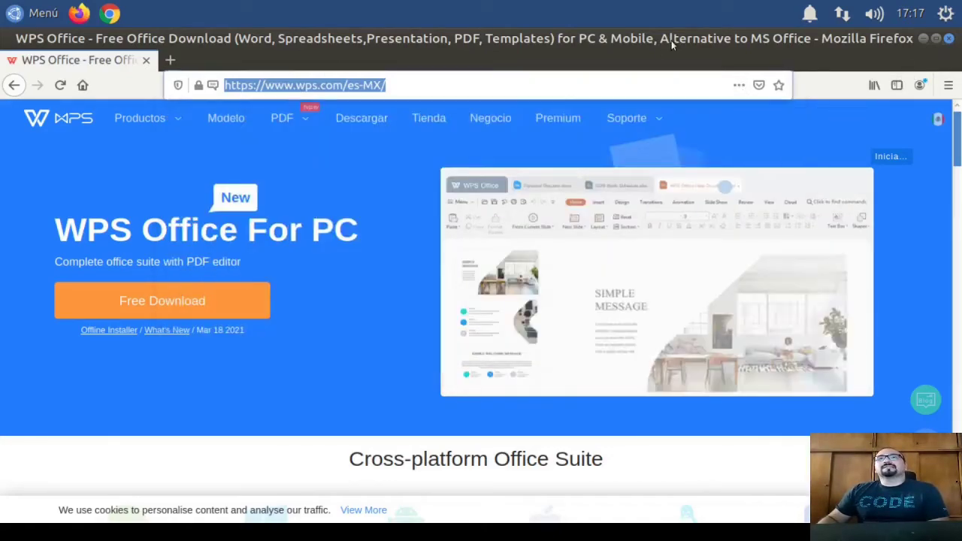
pyautogui.click(948, 39)
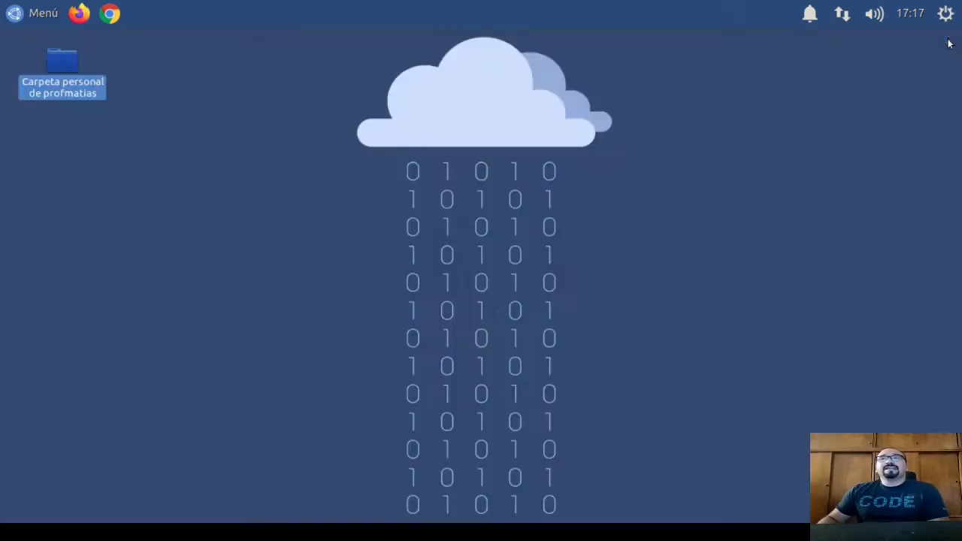
pyautogui.doubleClick(46, 66)
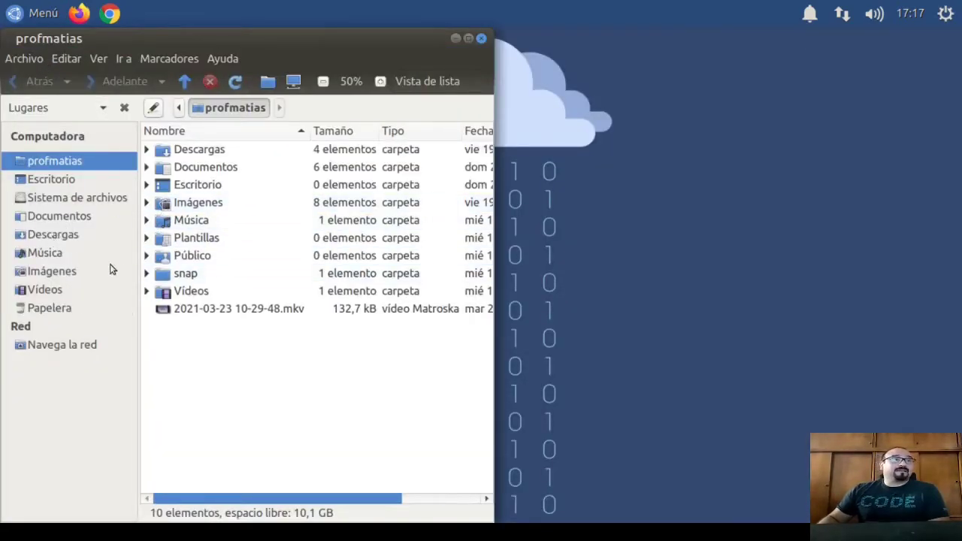
pyautogui.click(60, 235)
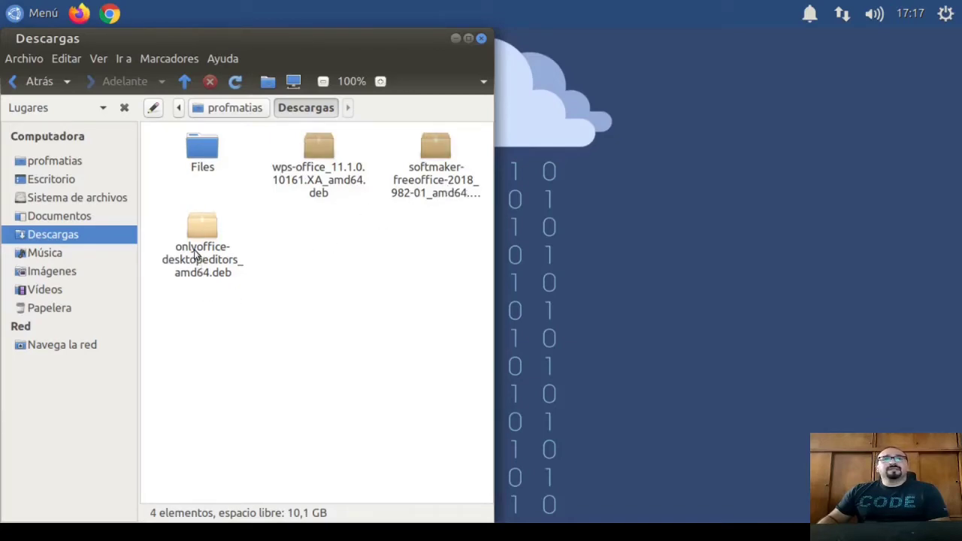
# Install the wps-office_11.1.0.10161.XA_amd64.deb package from Descargas with the package installer, authenticating with the account password.
pyautogui.click(317, 185)
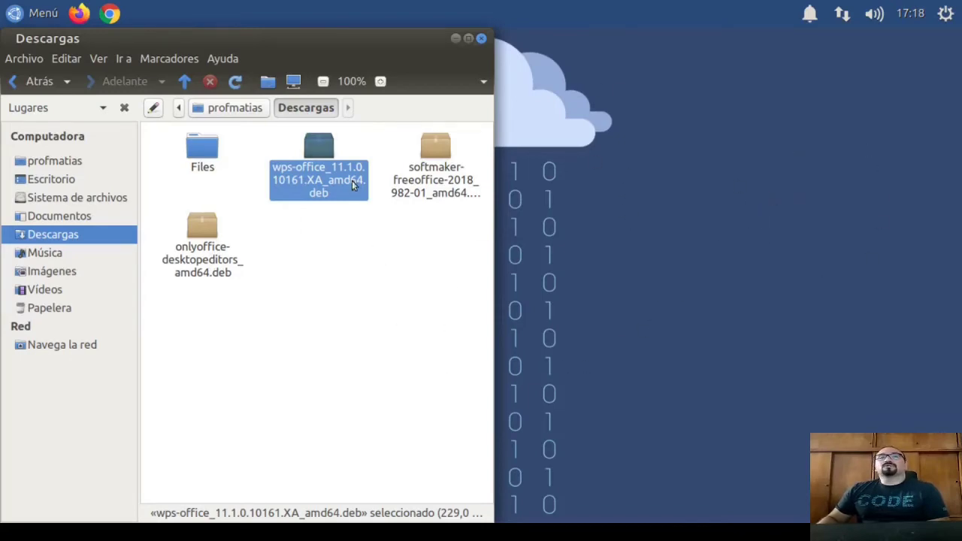
pyautogui.doubleClick(319, 153)
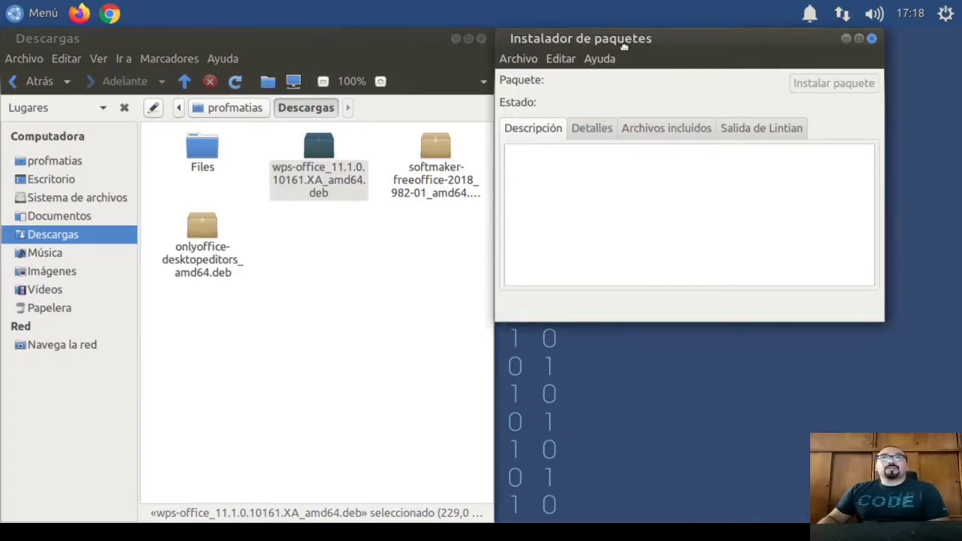
pyautogui.moveTo(623, 47); pyautogui.dragTo(576, 117)
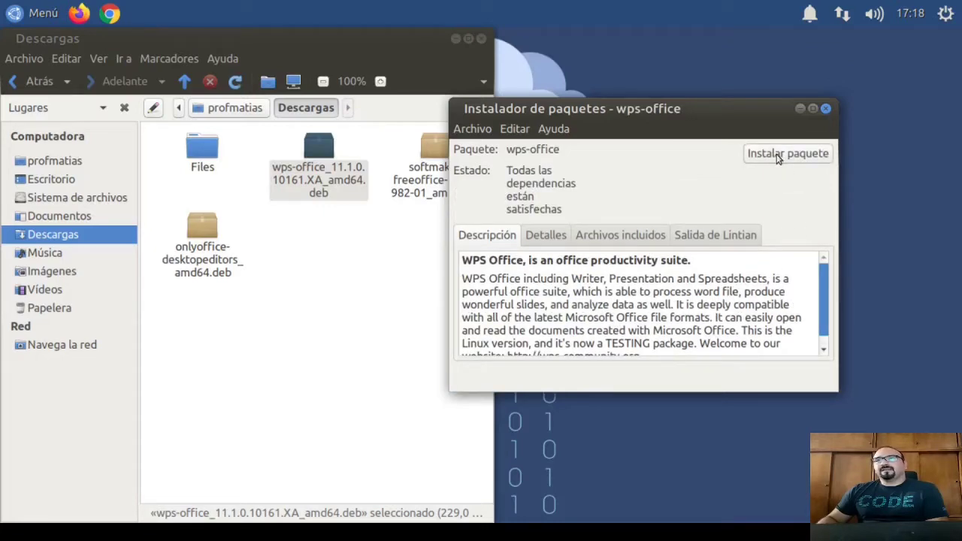
pyautogui.click(776, 154)
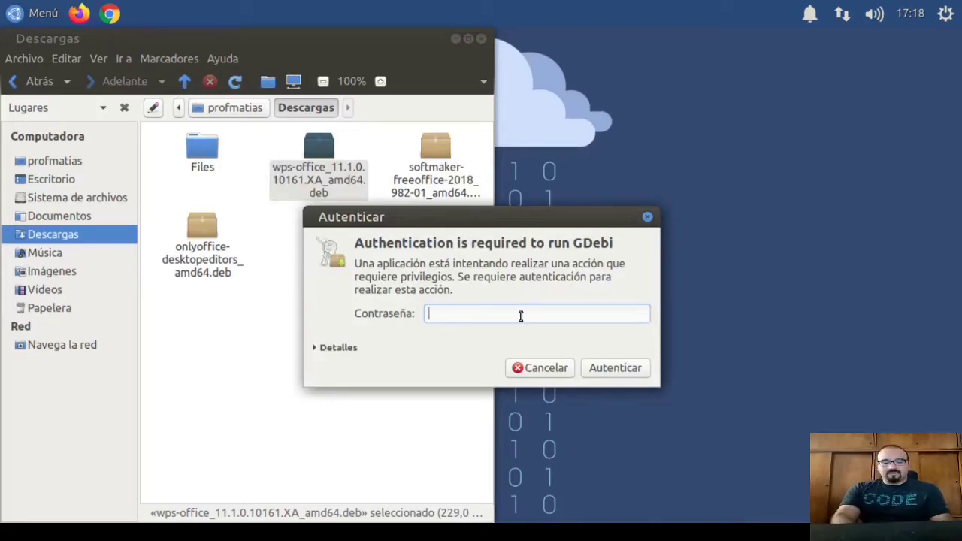
pyautogui.write('******')
pyautogui.press('Return')
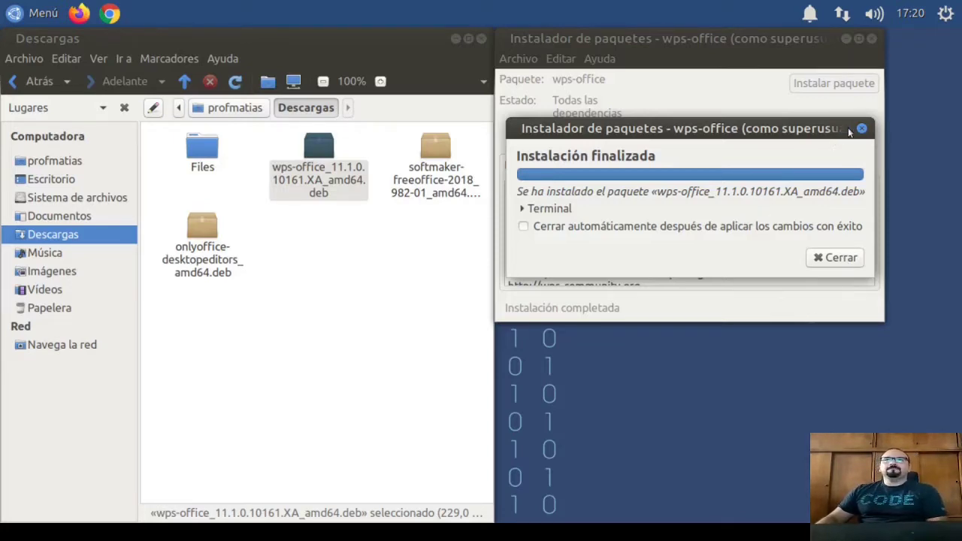
# Minimize the Descargas window and close the package installer to get back to the desktop with the WPS 2019 shortcut.
pyautogui.click(455, 38)
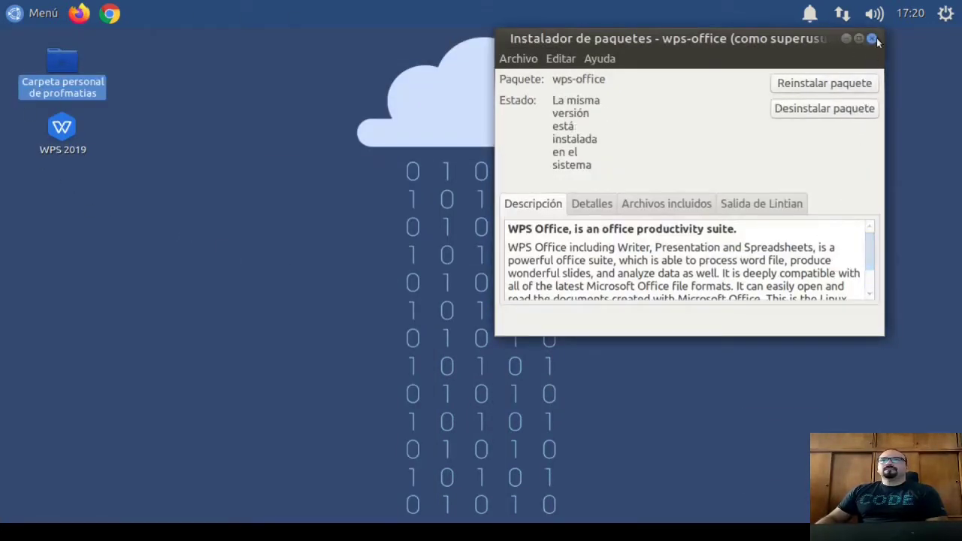
pyautogui.click(874, 39)
pyautogui.click(78, 147)
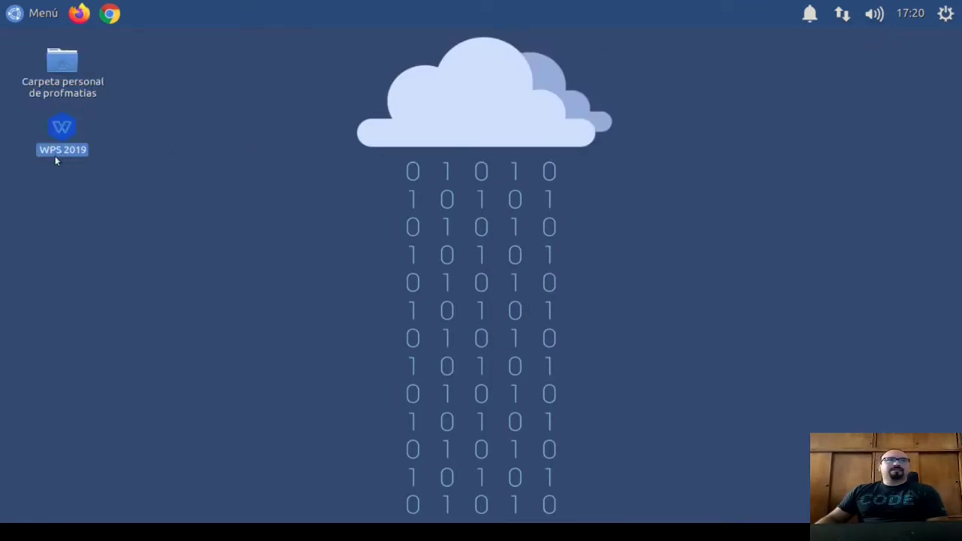
# Launch WPS Writer from the WPS Office group of installed applications.
pyautogui.click(41, 11)
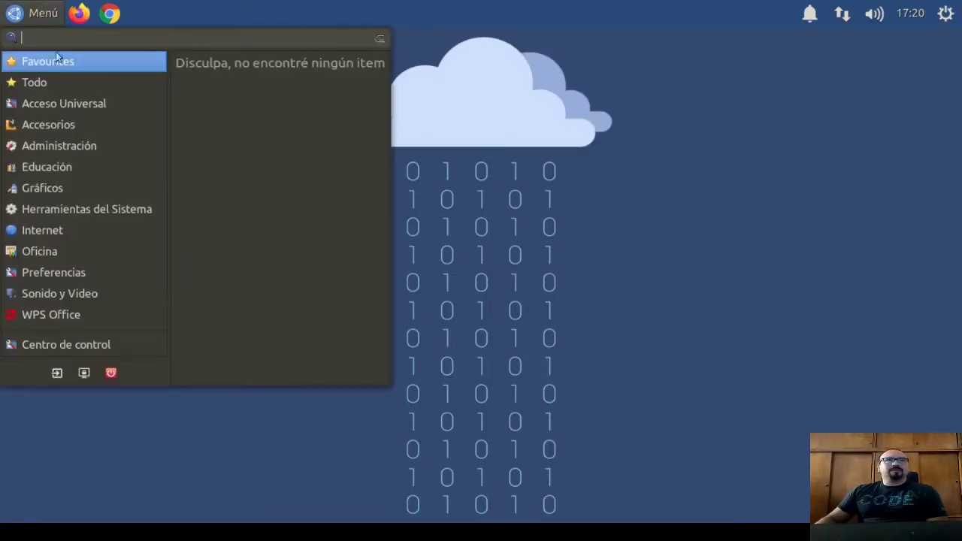
pyautogui.moveTo(56, 320)
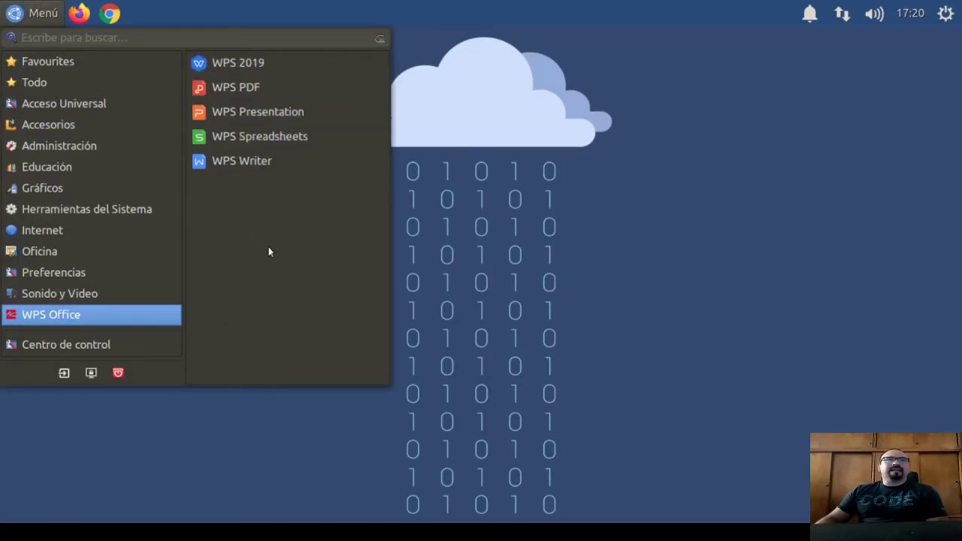
pyautogui.click(245, 161)
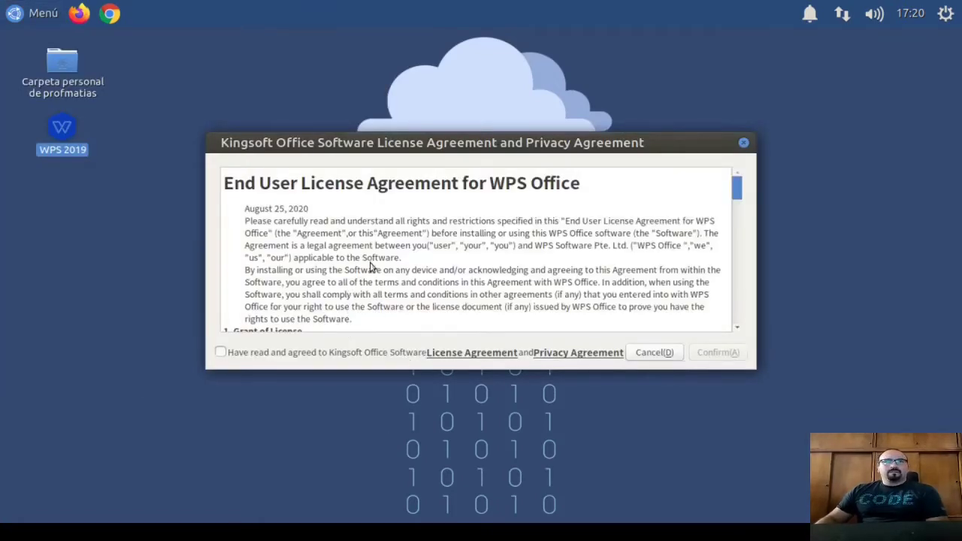
# Skim the End User License Agreement for WPS Office, then agree to the license and privacy agreements and confirm.
pyautogui.scroll(-3, 399, 263)
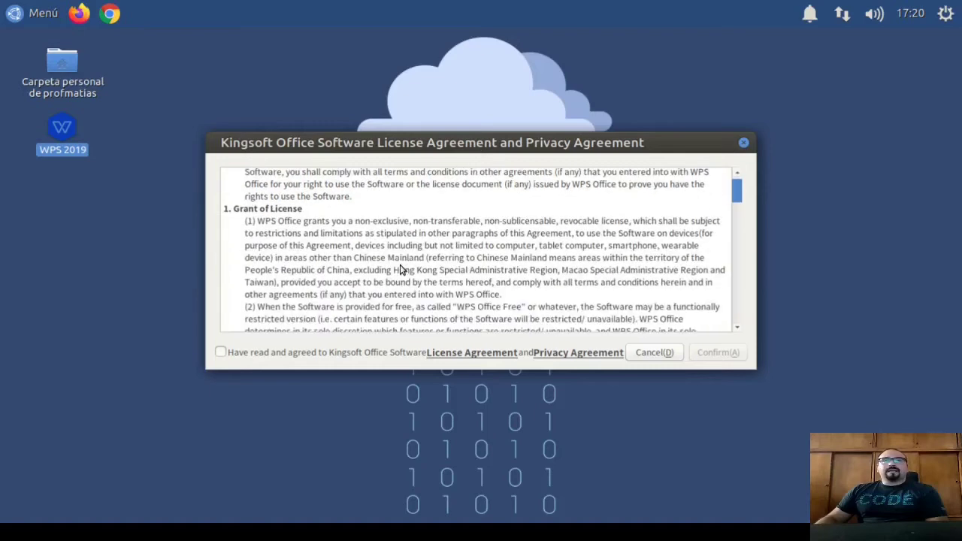
pyautogui.scroll(3, 400, 267)
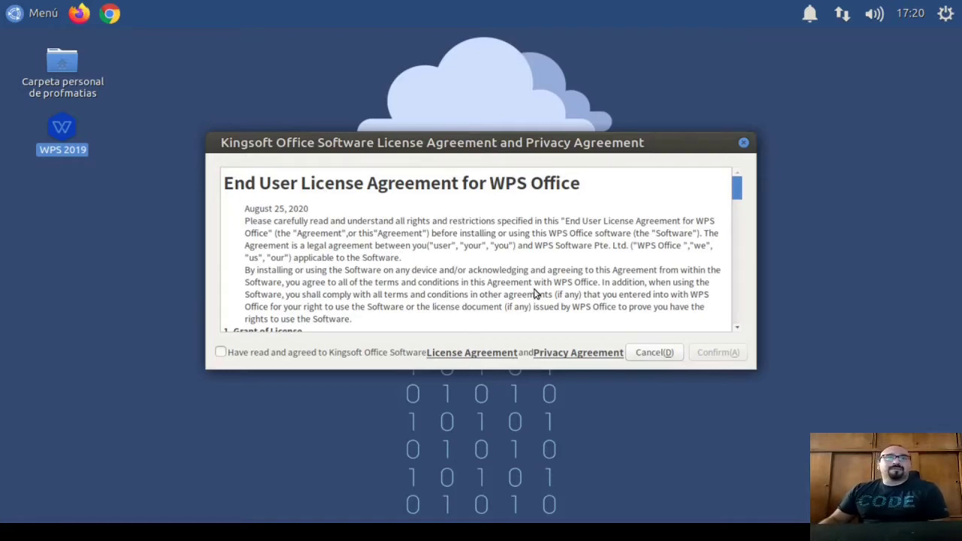
pyautogui.scroll(-3, 526, 285)
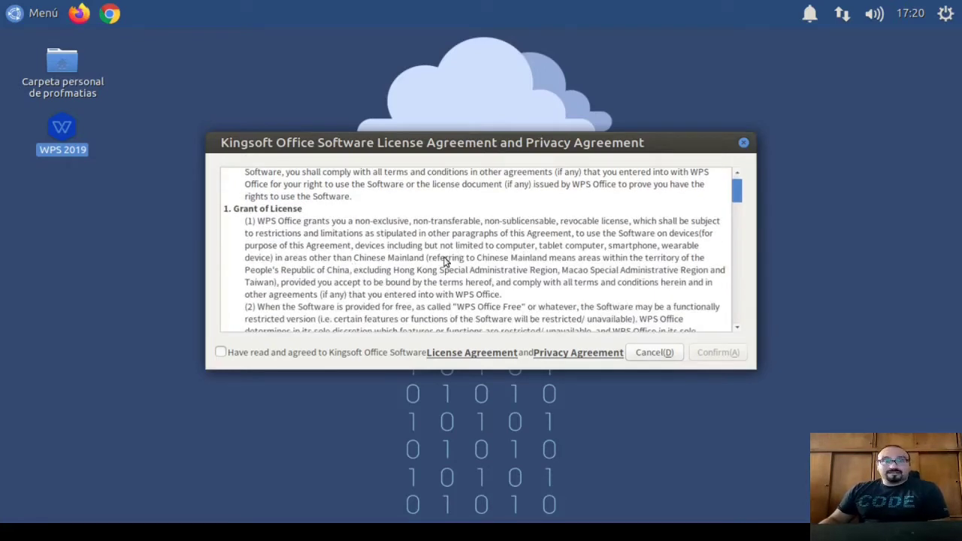
pyautogui.scroll(-6, 445, 260)
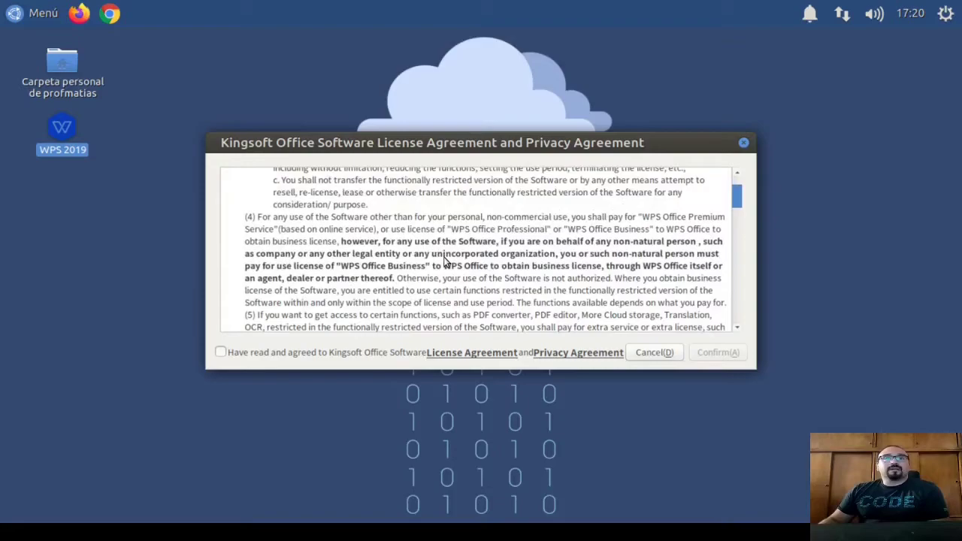
pyautogui.moveTo(742, 202); pyautogui.dragTo(710, 176)
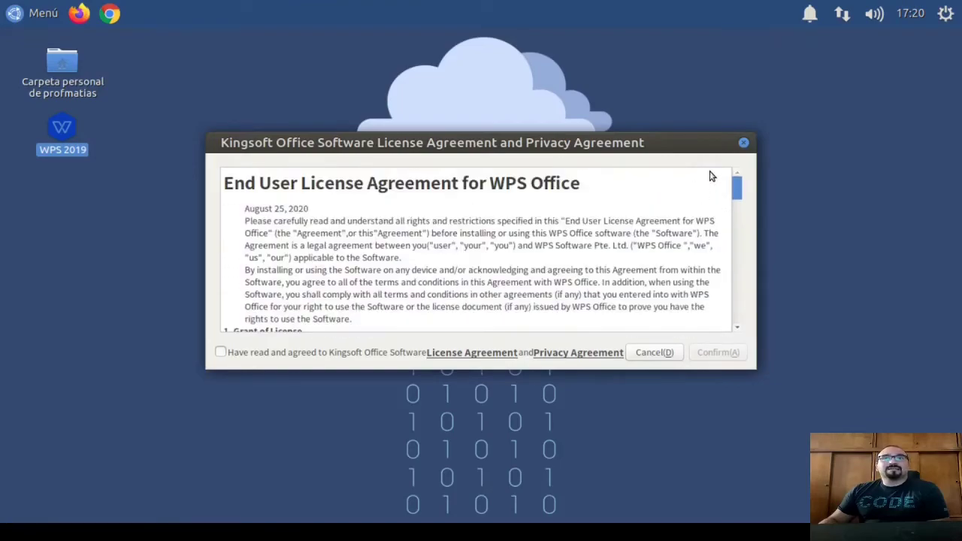
pyautogui.moveTo(444, 134); pyautogui.dragTo(444, 66)
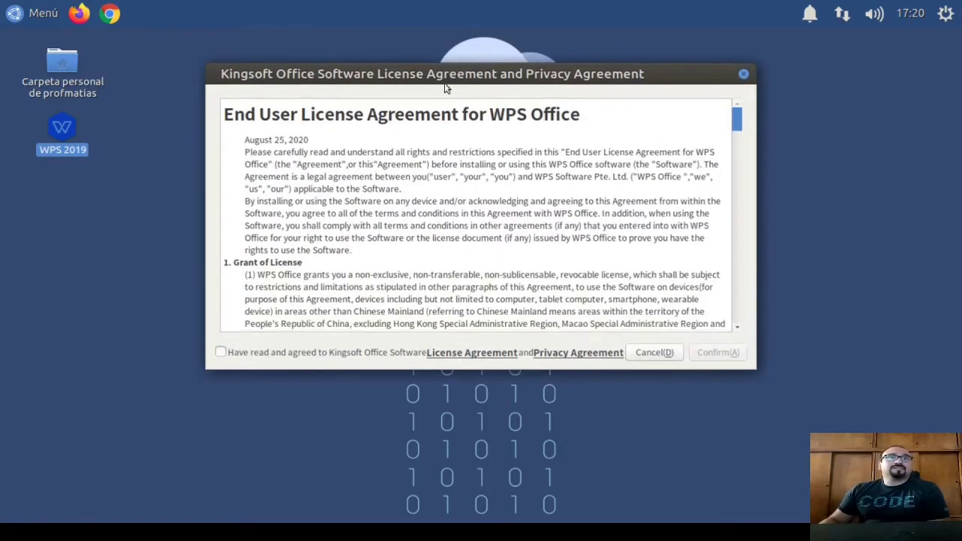
pyautogui.click(220, 352)
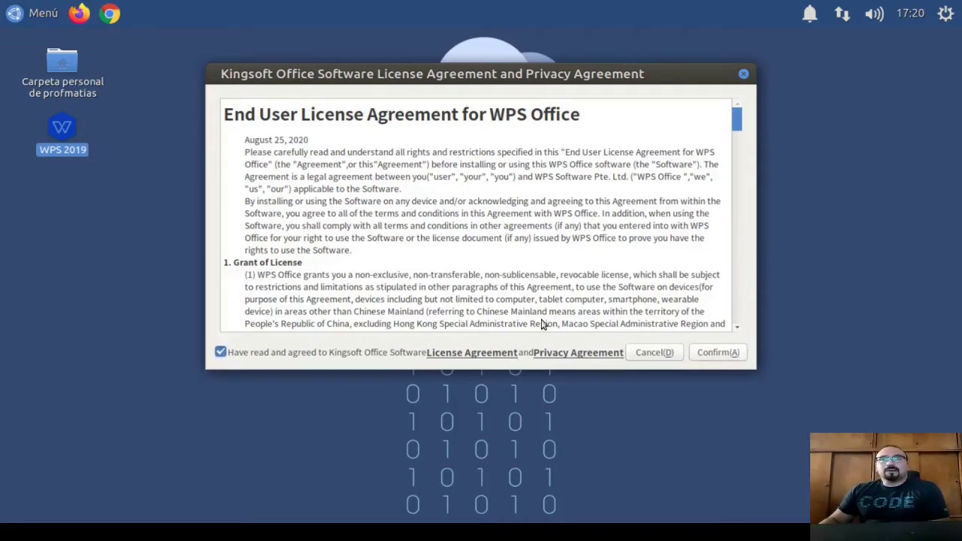
pyautogui.click(715, 358)
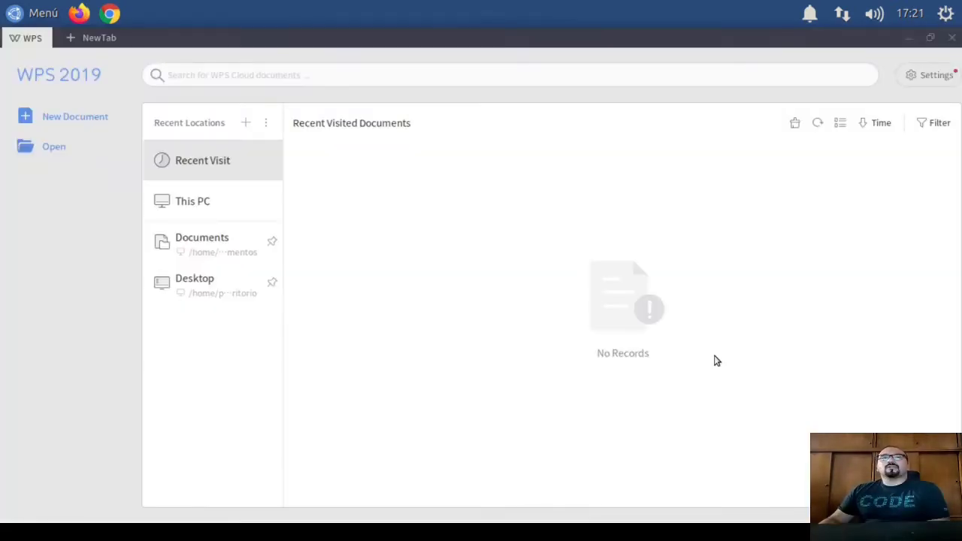
# Create a new empty text document in WPS Office.
pyautogui.click(84, 122)
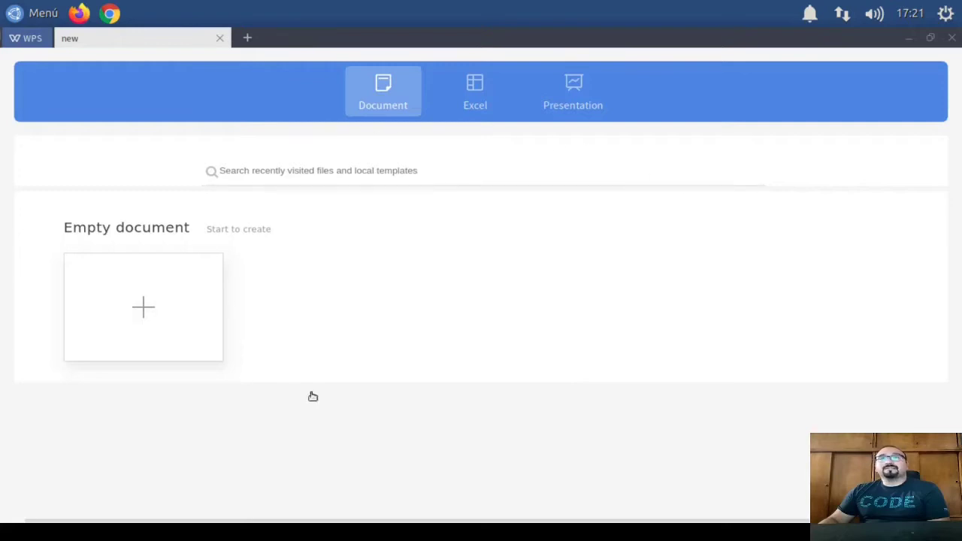
pyautogui.click(139, 318)
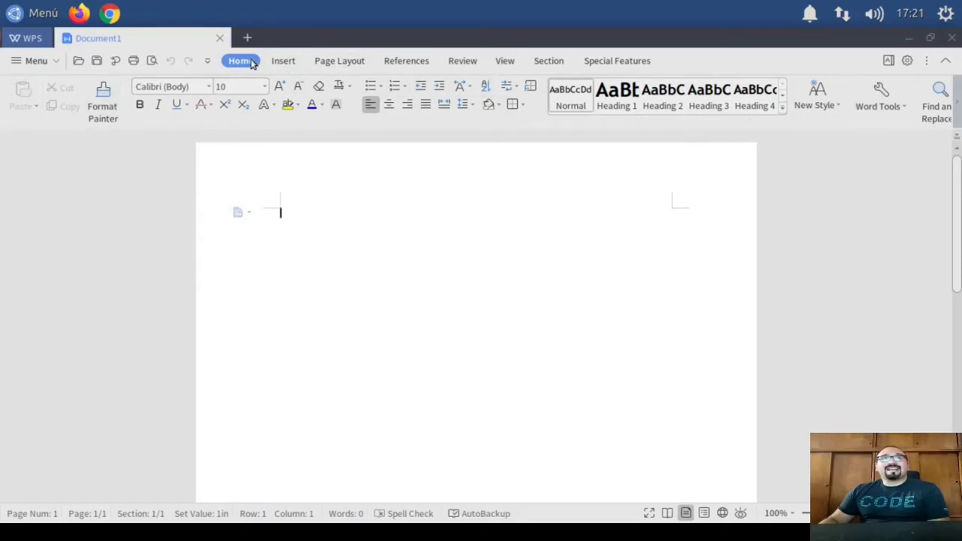
# Look through the Writer command sets for Insert, Page Layout, References, Review and View, ending back at Home.
pyautogui.click(285, 61)
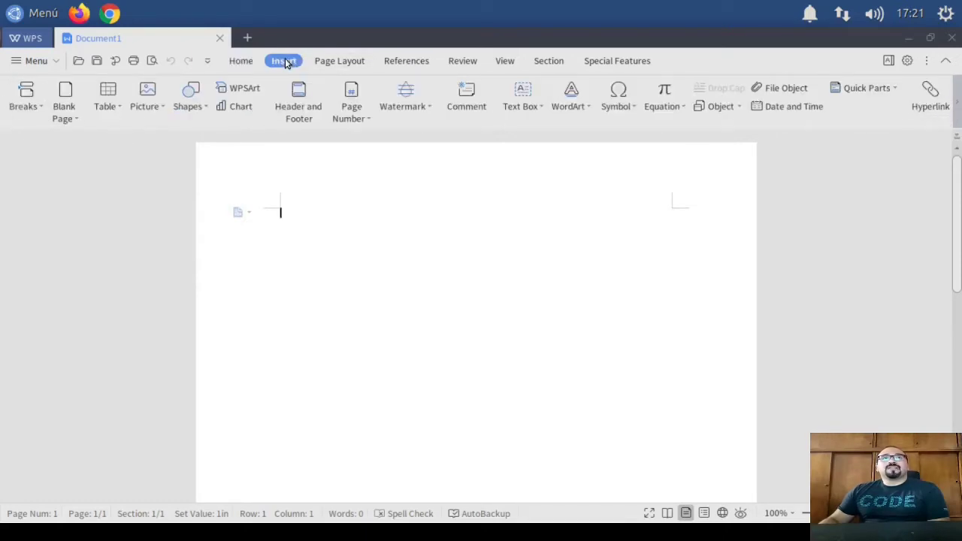
pyautogui.click(339, 66)
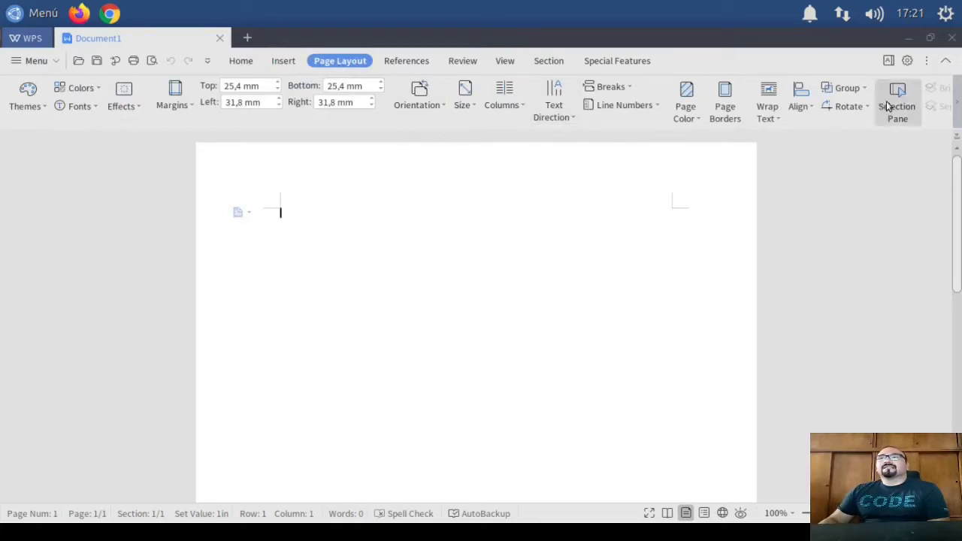
pyautogui.click(401, 68)
pyautogui.click(476, 65)
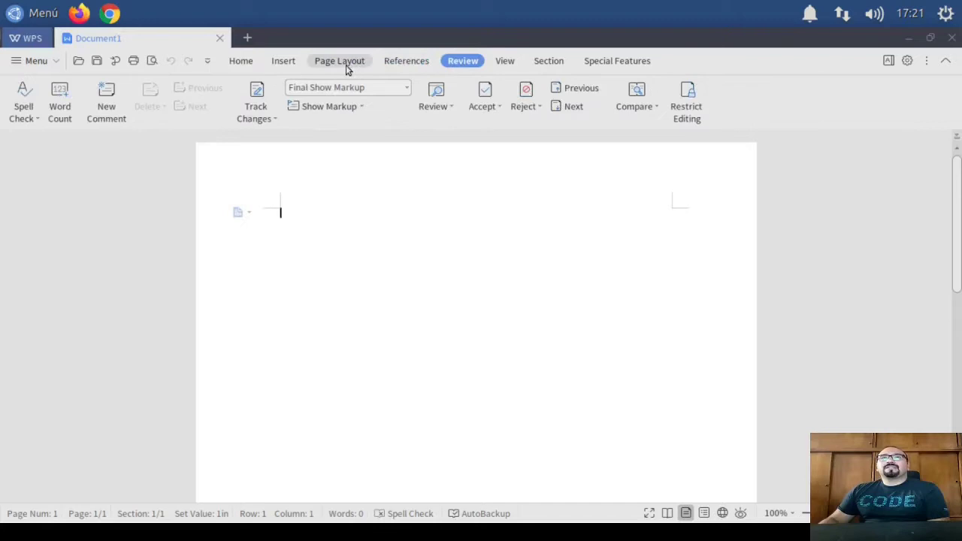
pyautogui.click(252, 66)
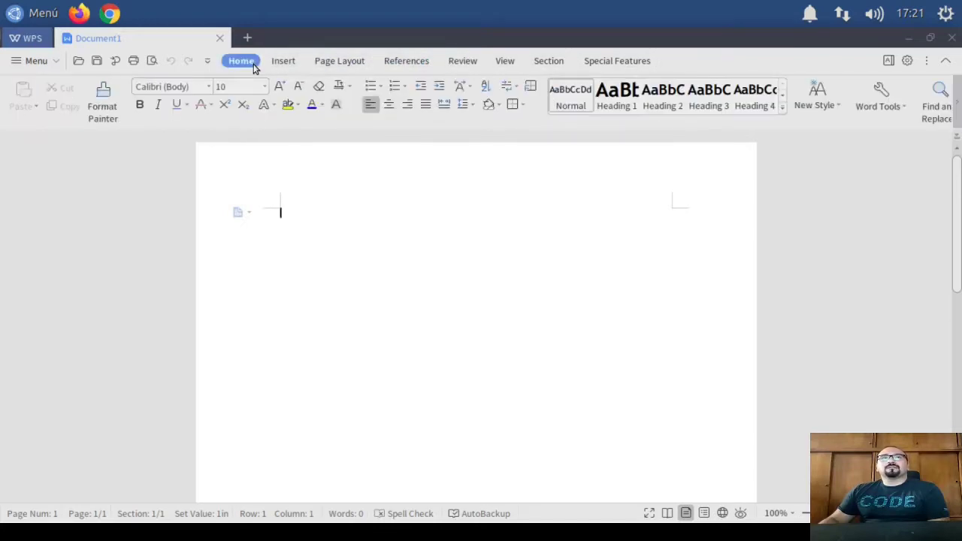
pyautogui.click(353, 66)
pyautogui.click(290, 66)
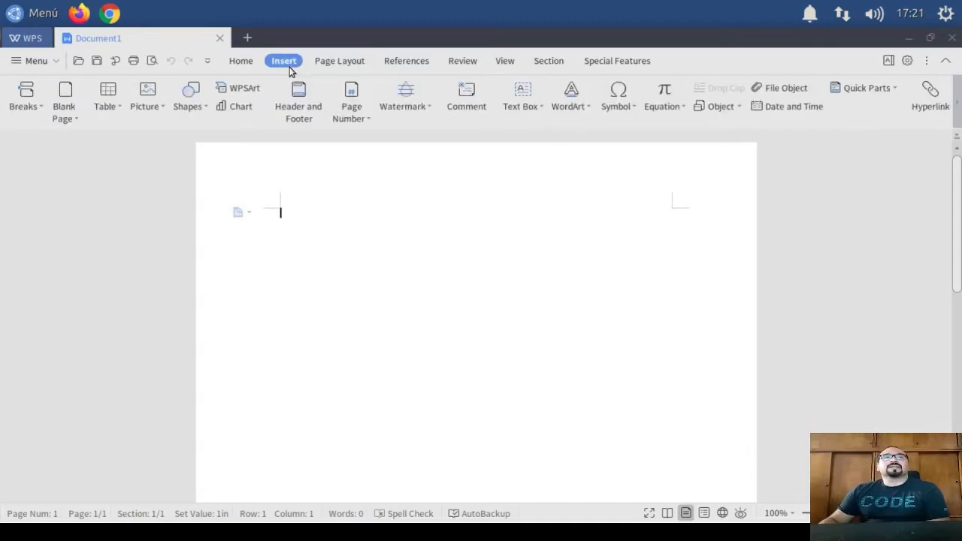
pyautogui.click(238, 65)
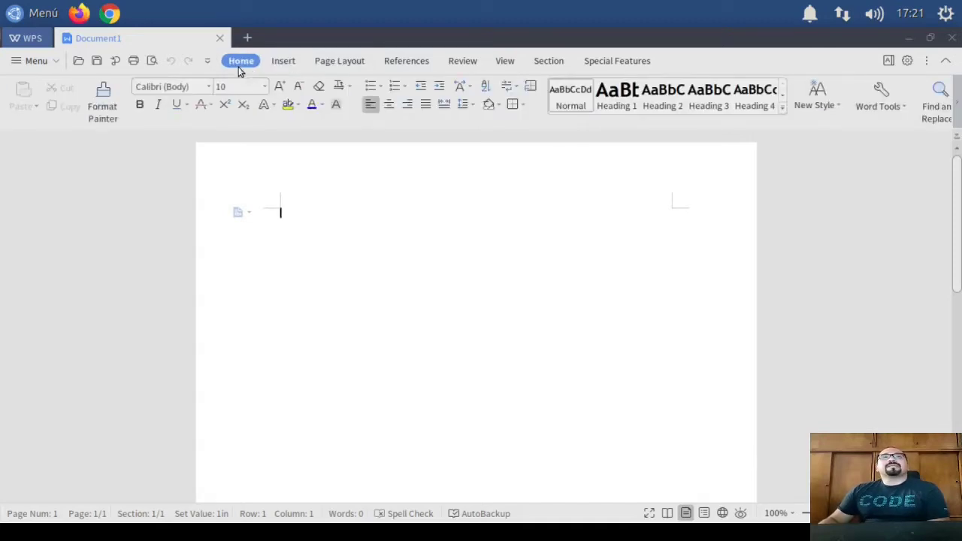
pyautogui.click(394, 63)
pyautogui.click(454, 63)
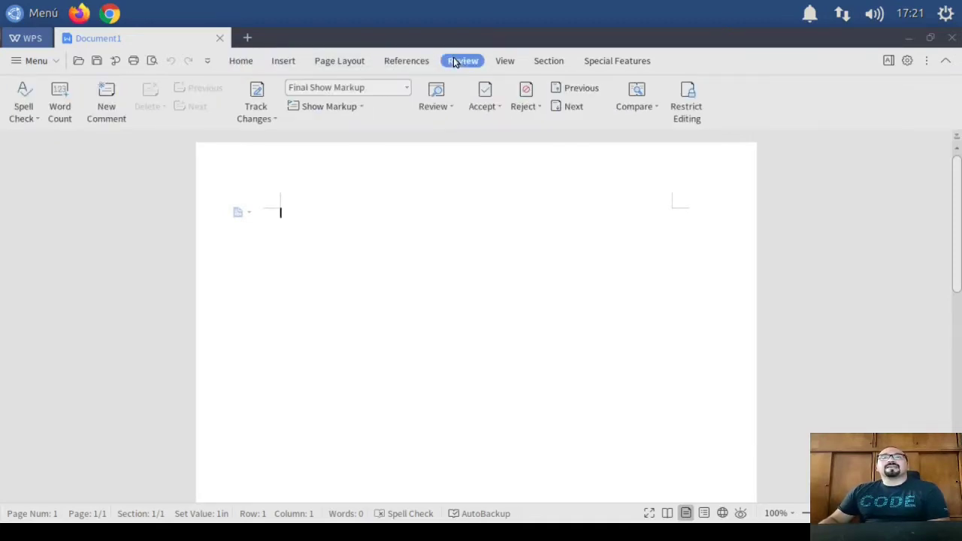
pyautogui.click(505, 62)
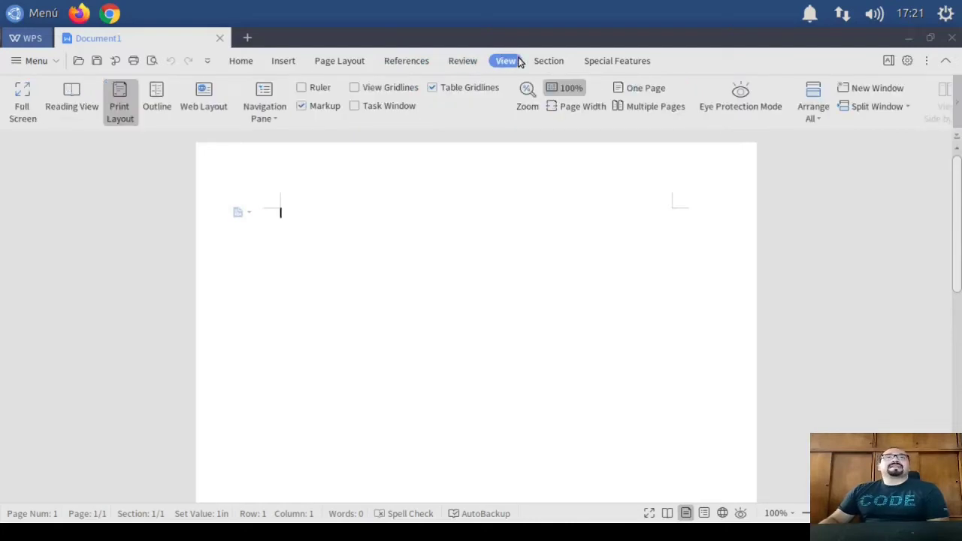
pyautogui.click(249, 67)
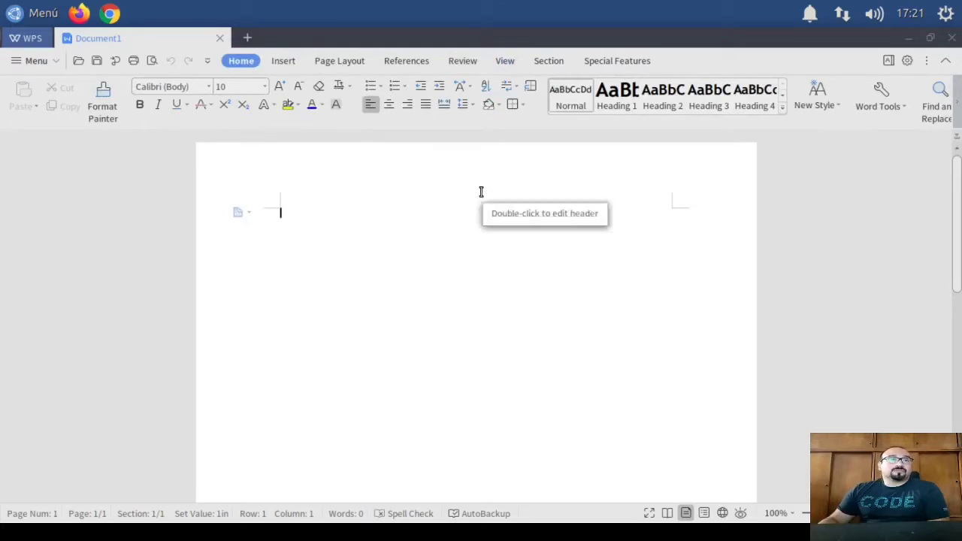
# Browse the list of available fonts without changing the font, and view the remaining Home commands.
pyautogui.click(210, 89)
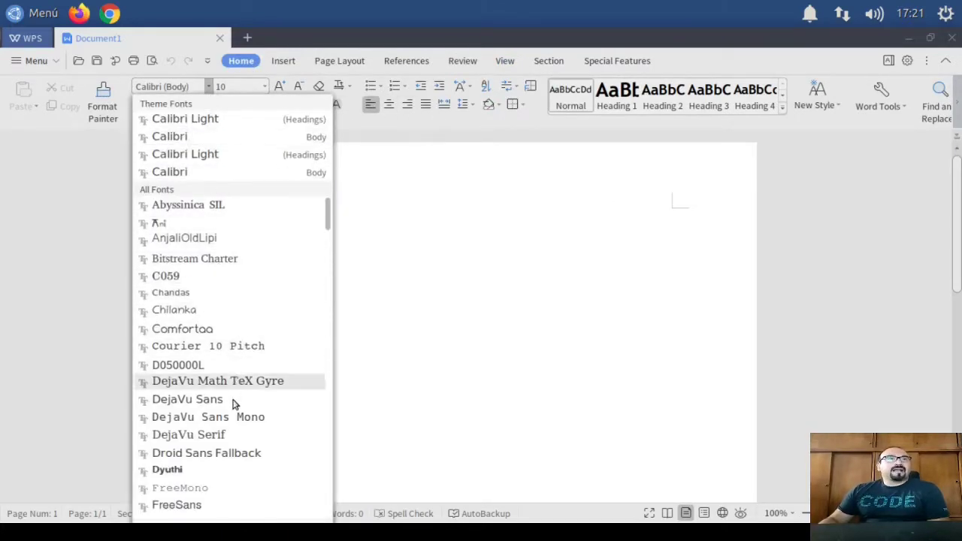
pyautogui.scroll(-3, 235, 418)
pyautogui.scroll(-9, 235, 419)
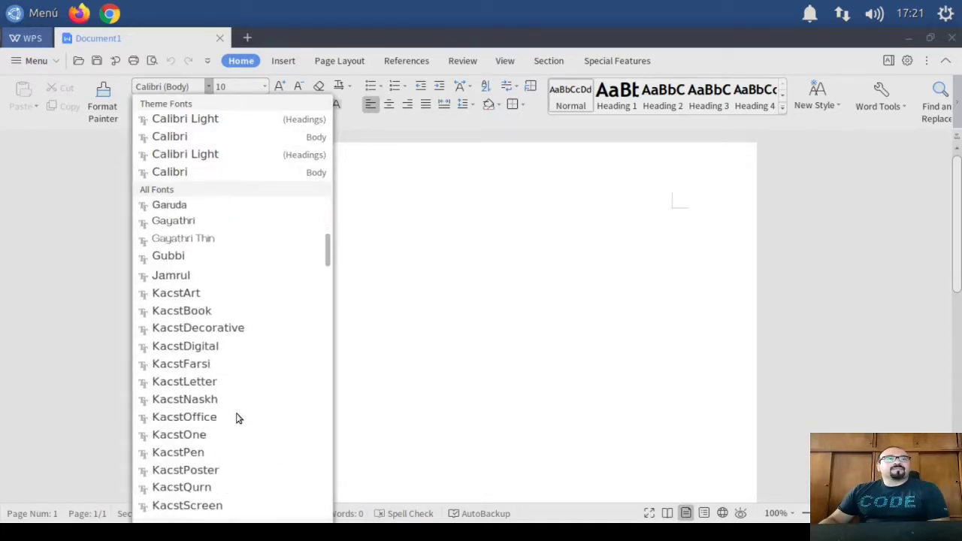
pyautogui.click(418, 316)
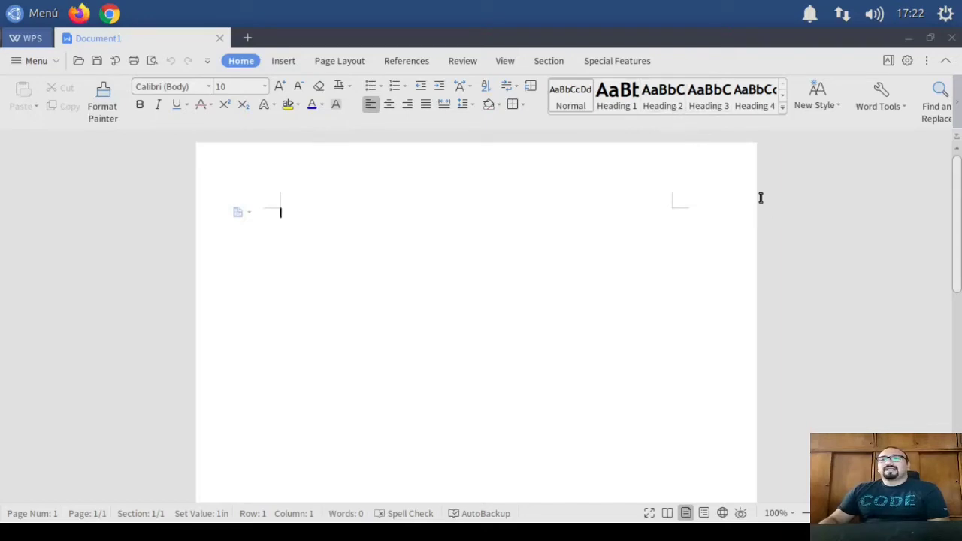
pyautogui.click(956, 105)
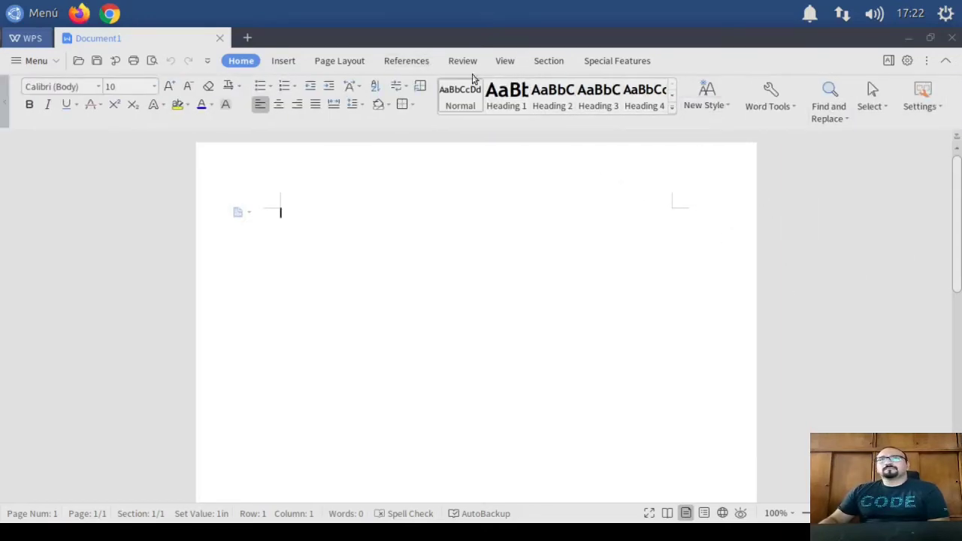
# Insert the picture pm_adios2.png from Imágenes and shrink it proportionally to about 1.99 in wide by 1.78 in high.
pyautogui.click(286, 61)
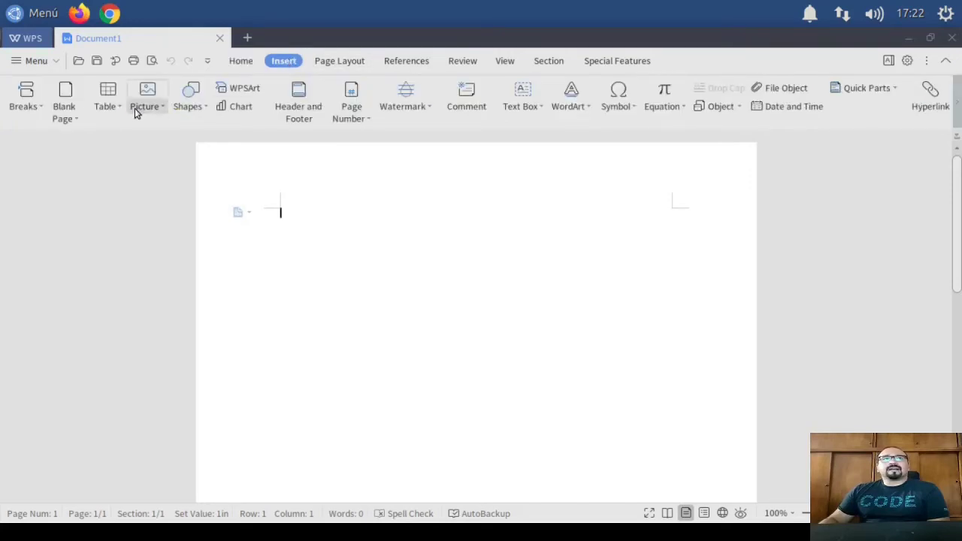
pyautogui.click(160, 90)
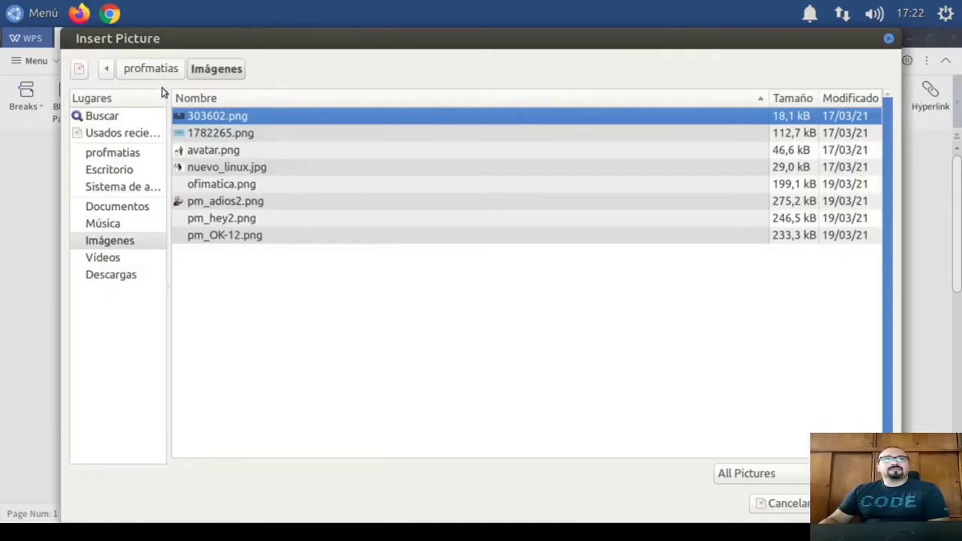
pyautogui.click(201, 203)
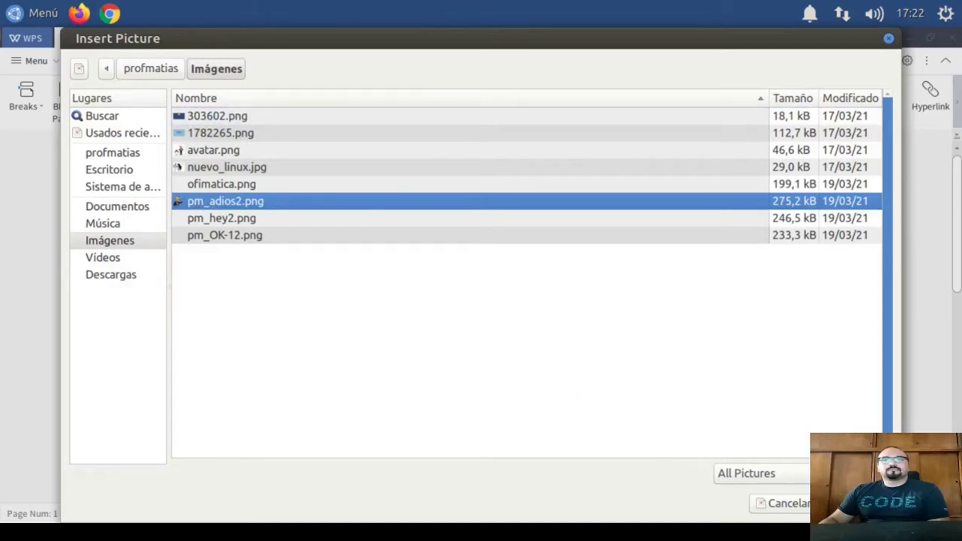
pyautogui.click(853, 503)
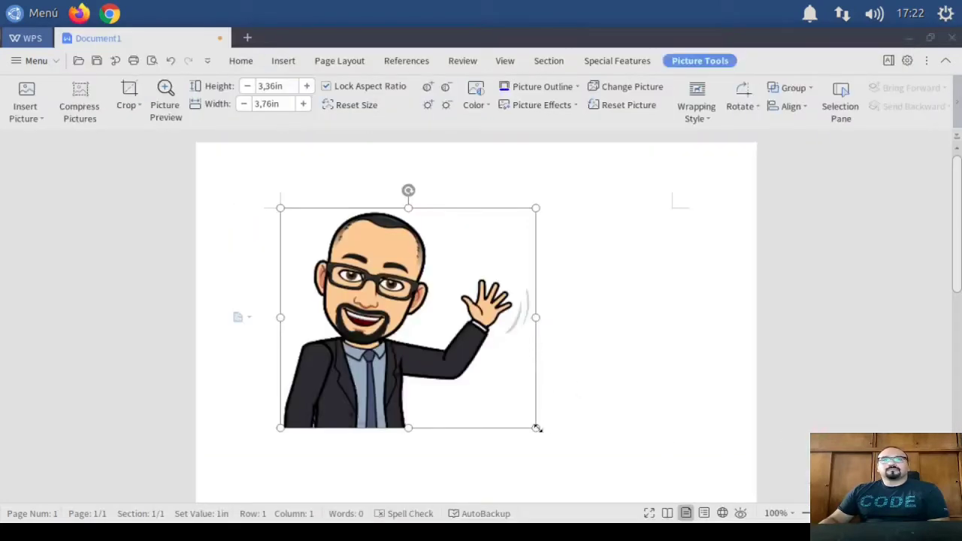
pyautogui.click(500, 380)
pyautogui.moveTo(536, 428); pyautogui.dragTo(415, 324)
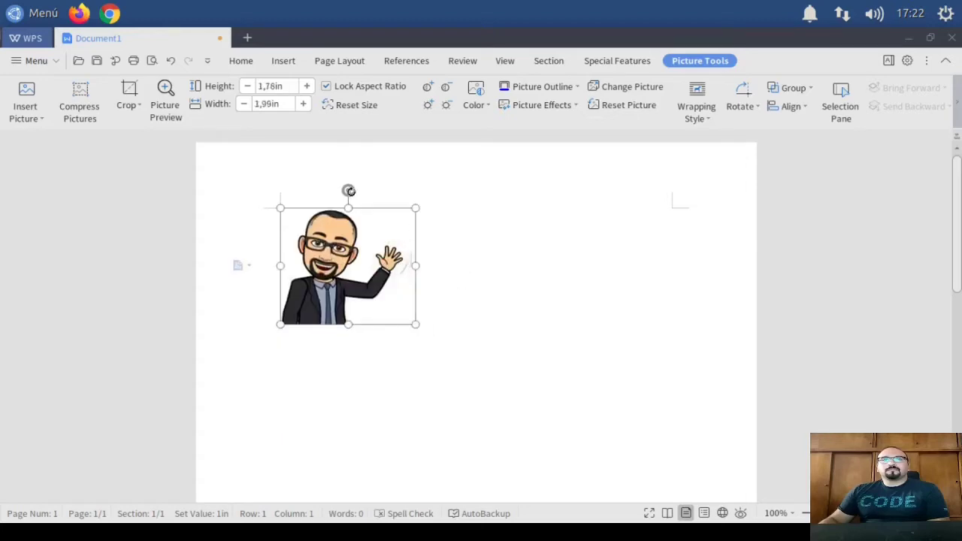
# Tilt the waving cartoon picture clockwise with its rotation handle and deselect it.
pyautogui.click(378, 221)
pyautogui.click(347, 218)
pyautogui.moveTo(348, 190); pyautogui.dragTo(411, 204)
pyautogui.click(404, 380)
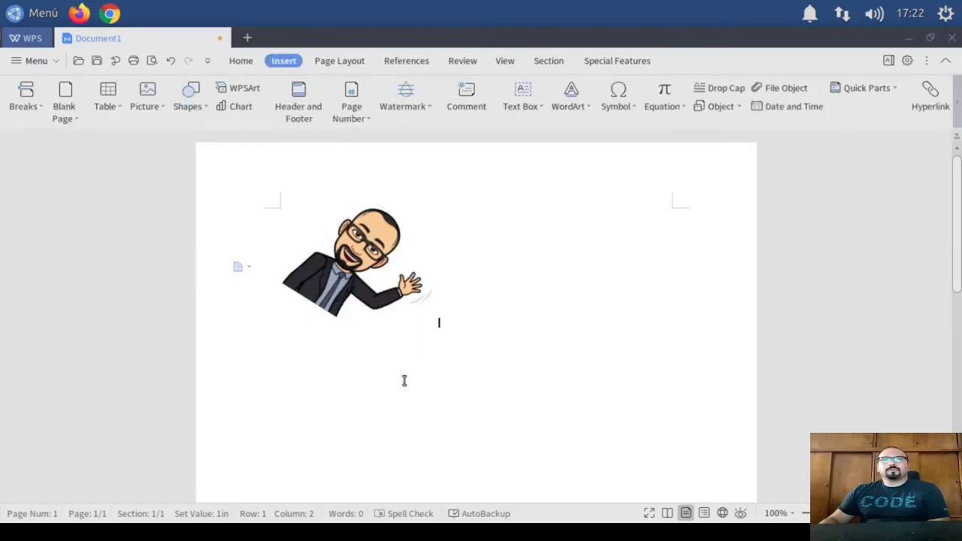
# Add a line below the picture with a short Spanish greeting that introduces the presenter by first name.
pyautogui.click(346, 362)
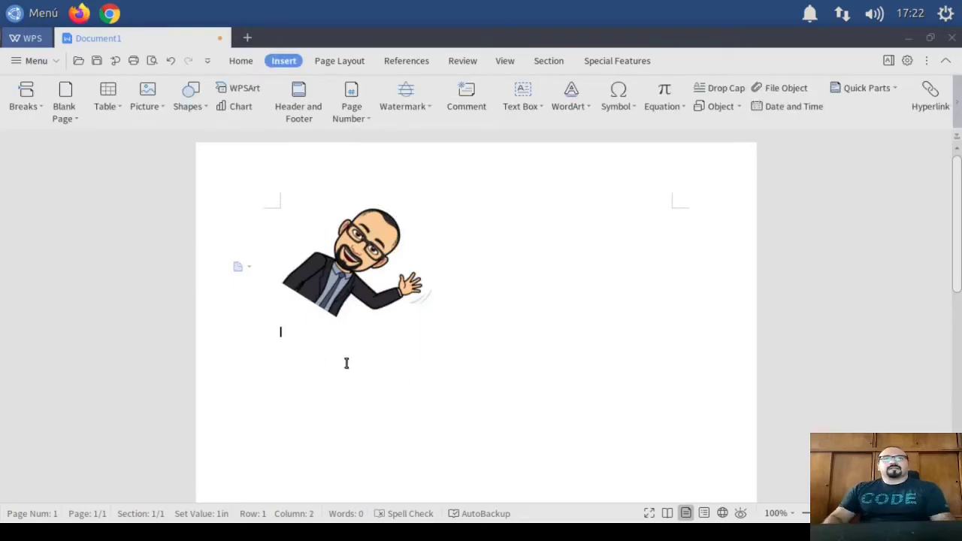
pyautogui.press('Return')
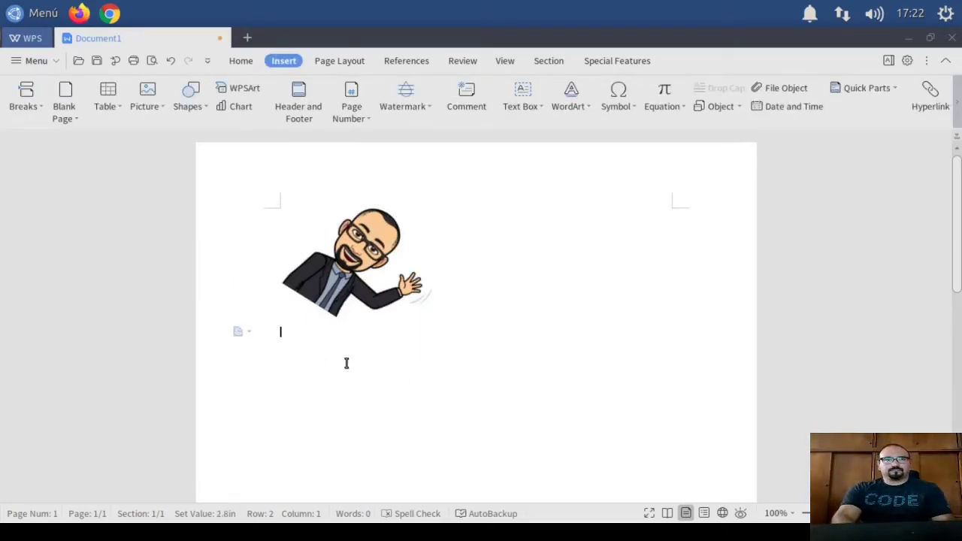
pyautogui.write('Hola Soy Matias')
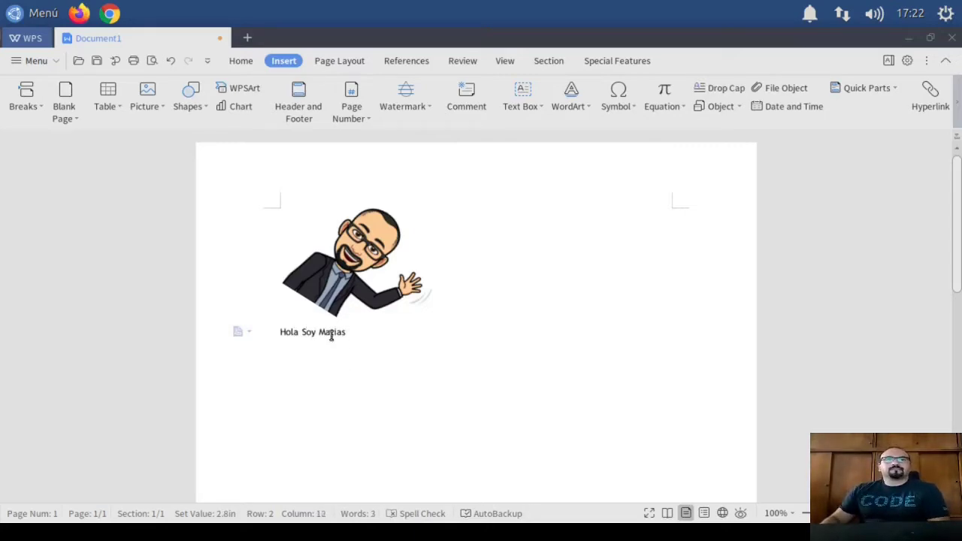
# Center the greeting line below the picture and set its font size to 20.
pyautogui.tripleClick(330, 335)
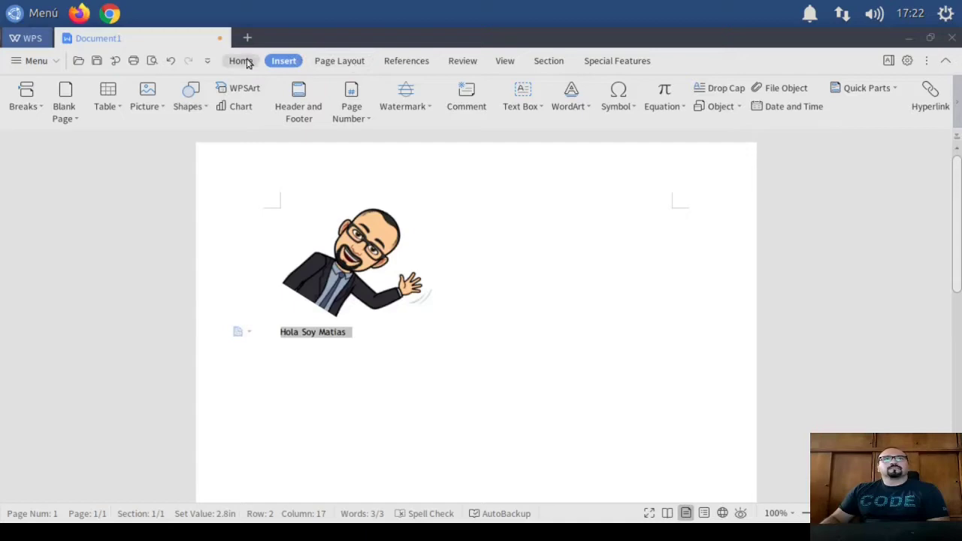
pyautogui.click(242, 61)
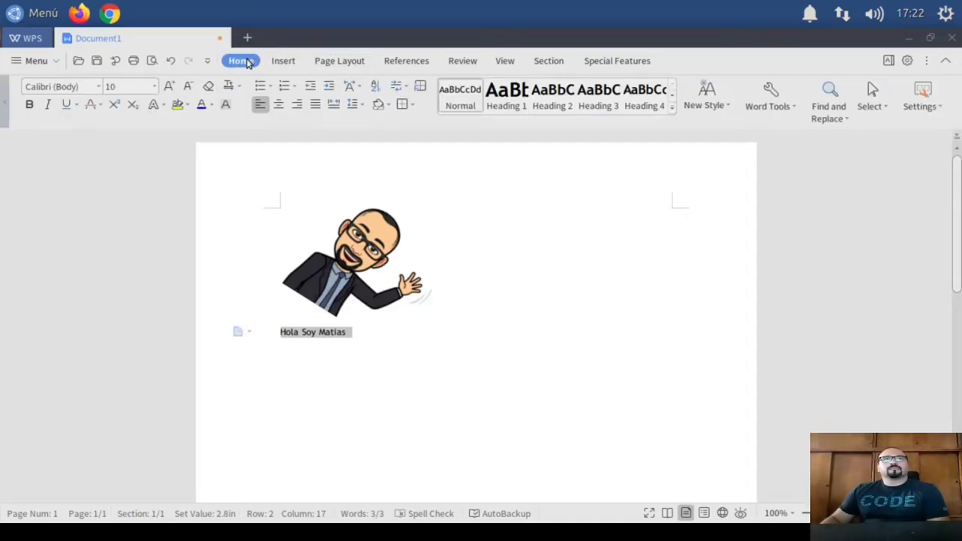
pyautogui.click(278, 103)
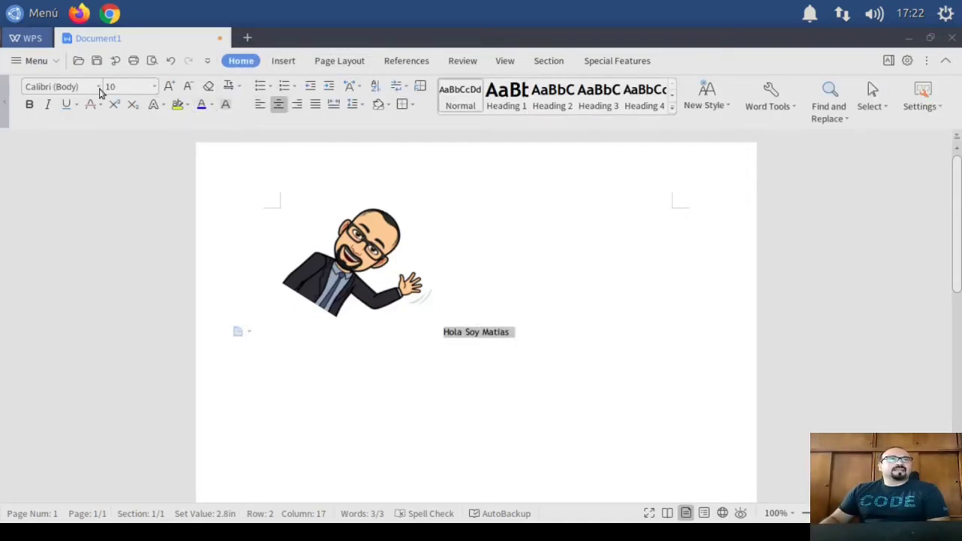
pyautogui.click(154, 88)
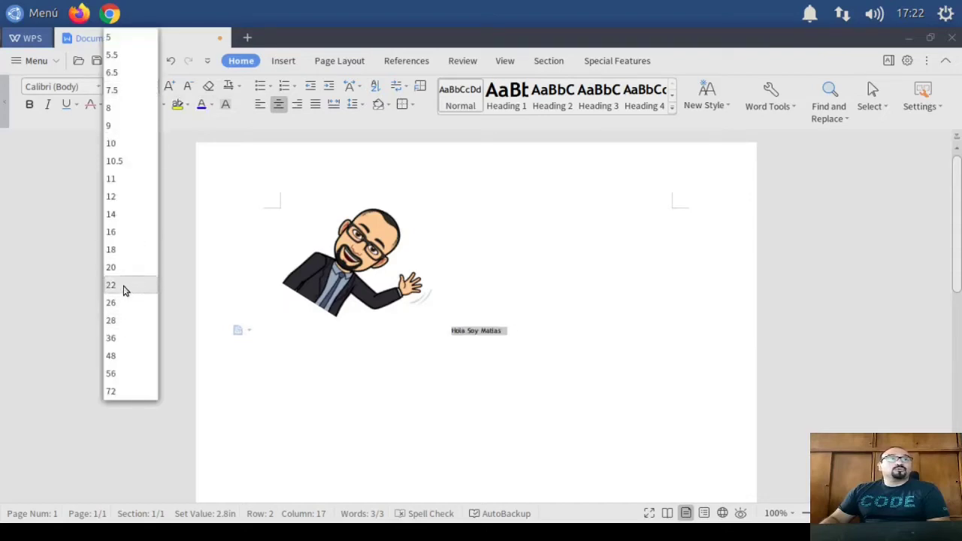
pyautogui.click(124, 269)
pyautogui.click(659, 406)
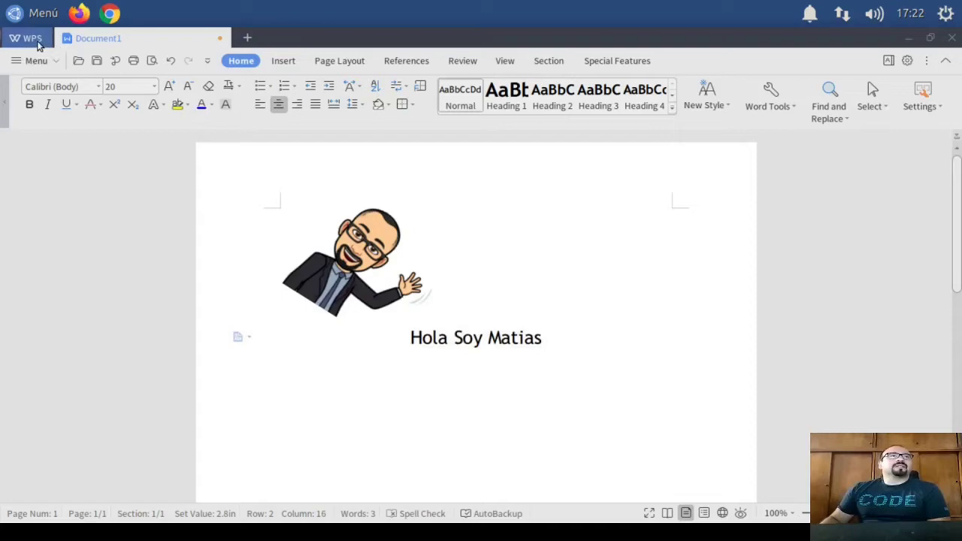
# Open the file Word5.docx from the Ejemplos folder in Documentos.
pyautogui.click(79, 60)
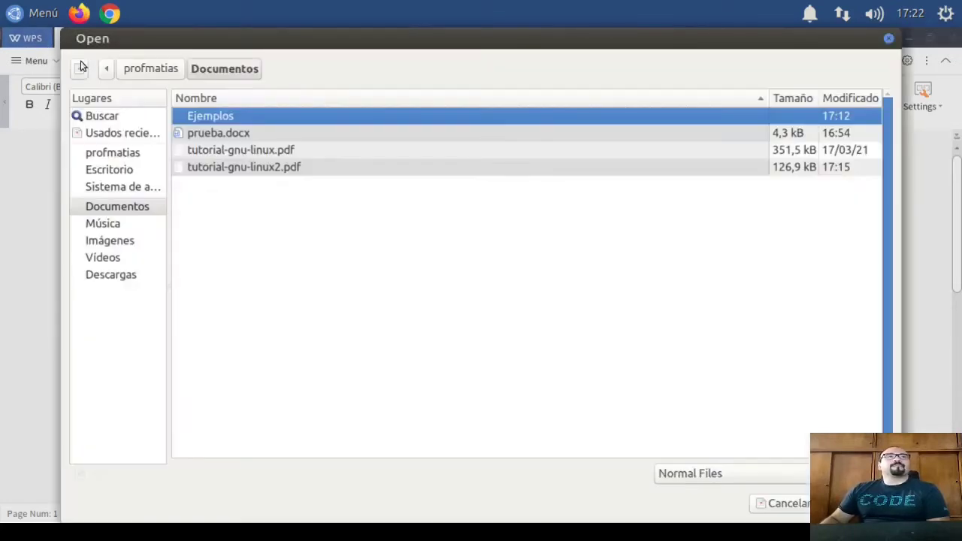
pyautogui.doubleClick(211, 119)
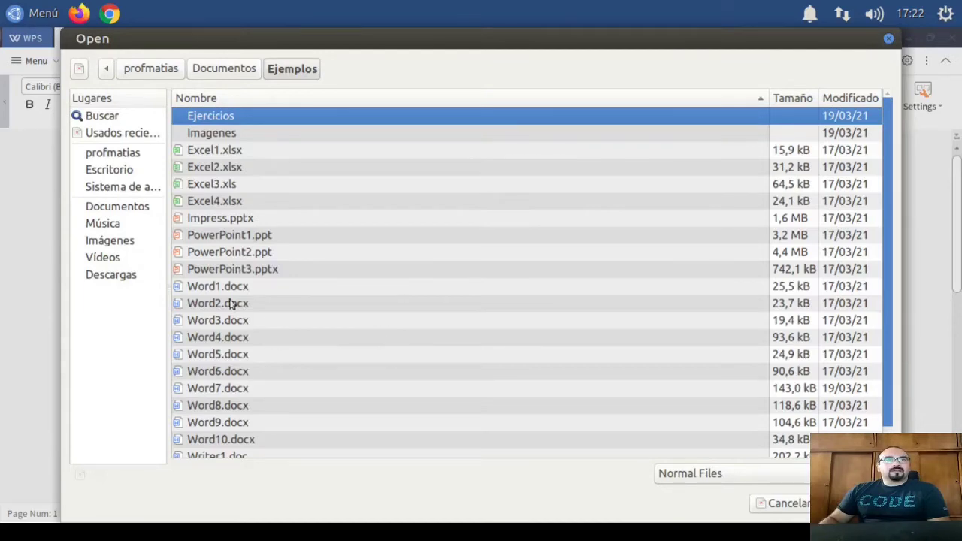
pyautogui.click(224, 356)
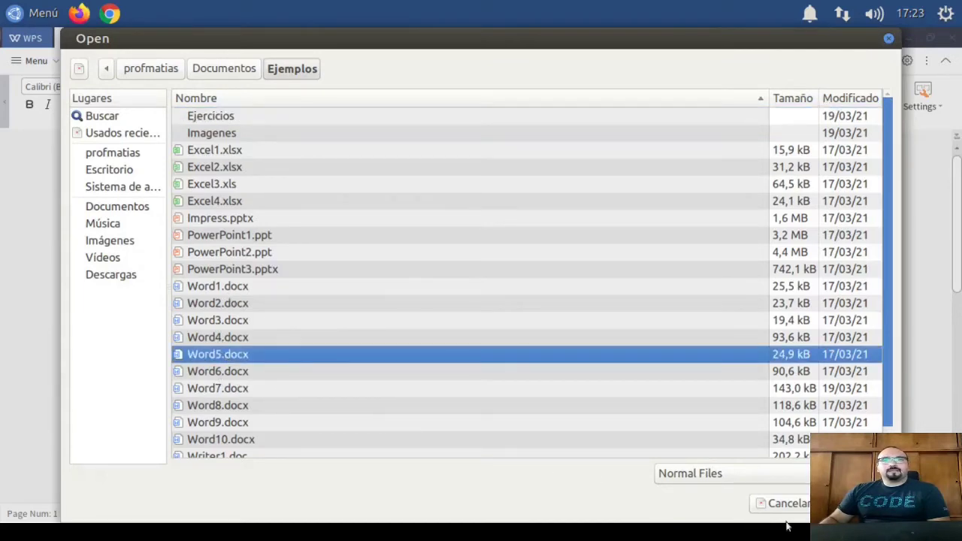
pyautogui.click(849, 503)
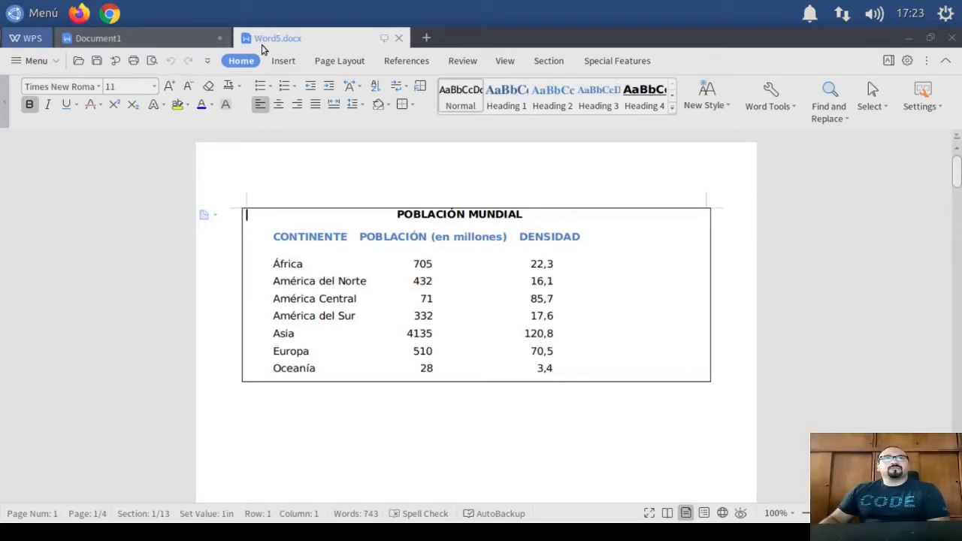
# Examine how the bordered world population table and the bookshop order letter are laid out in Word5.docx.
pyautogui.scroll(-2, 389, 369)
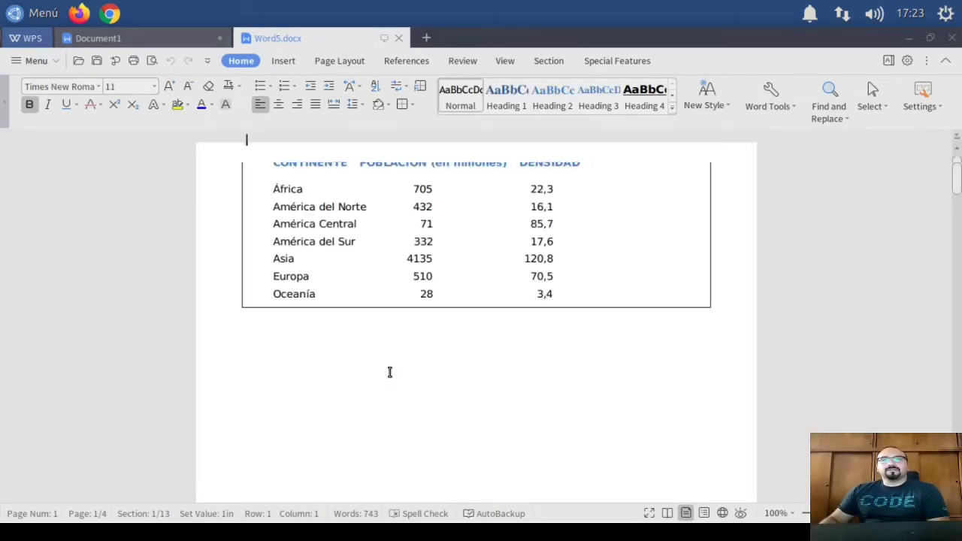
pyautogui.scroll(2, 389, 372)
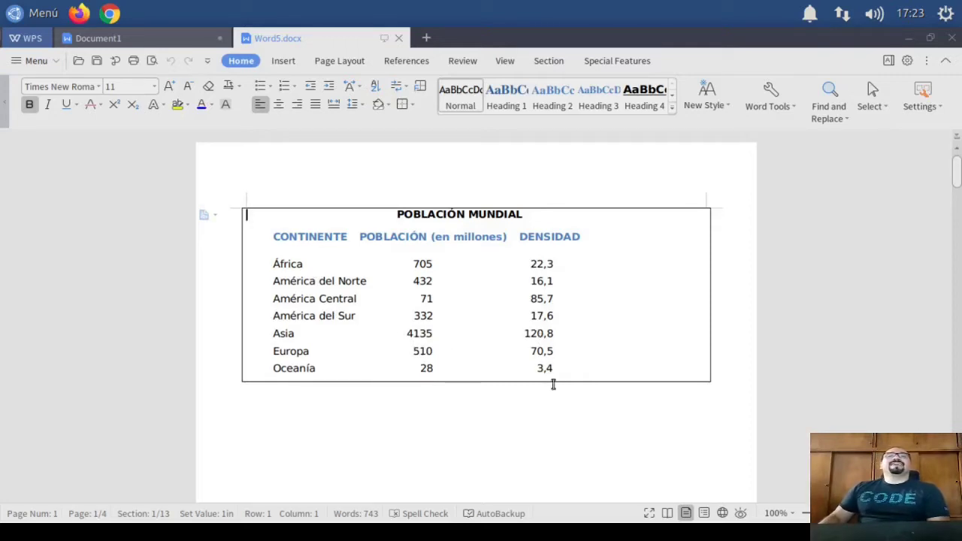
pyautogui.scroll(-3, 458, 345)
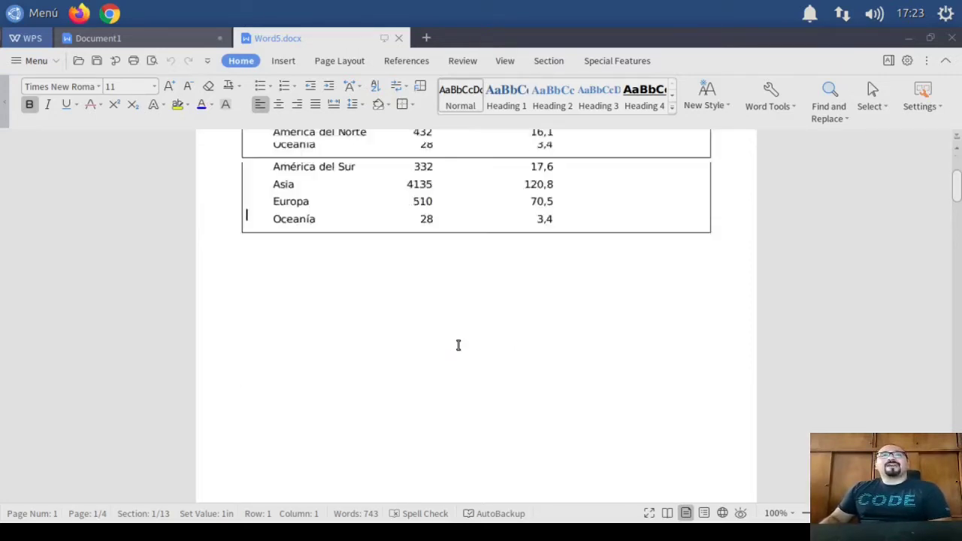
pyautogui.scroll(-10, 421, 370)
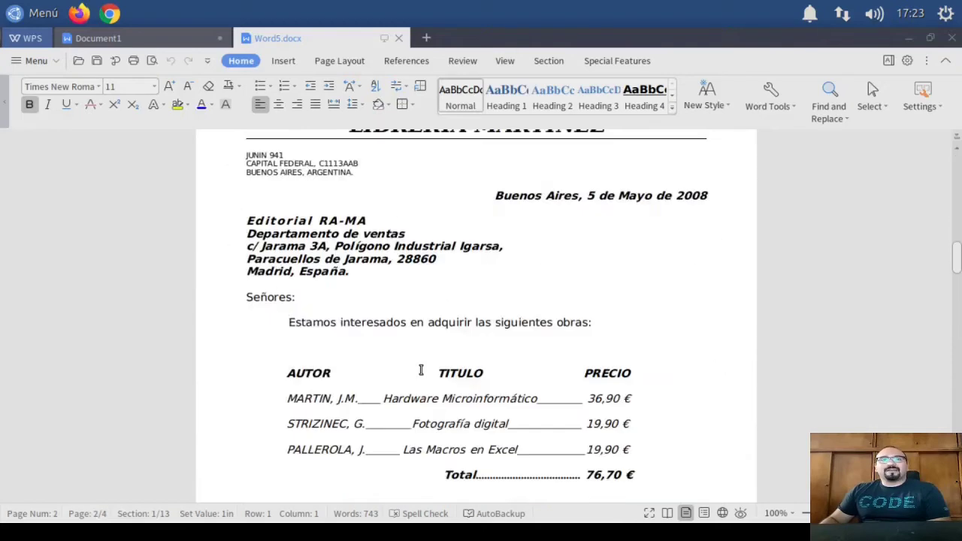
pyautogui.scroll(2, 426, 374)
pyautogui.scroll(-5, 580, 328)
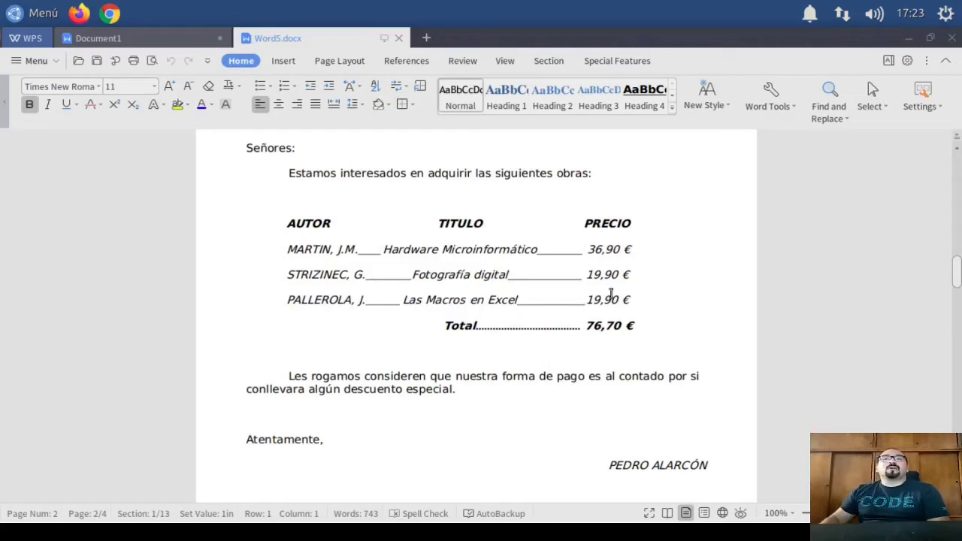
# Examine the two- and three-column text examples on the last pages of Word5.docx, including their dividing lines and column widths.
pyautogui.scroll(-15, 624, 286)
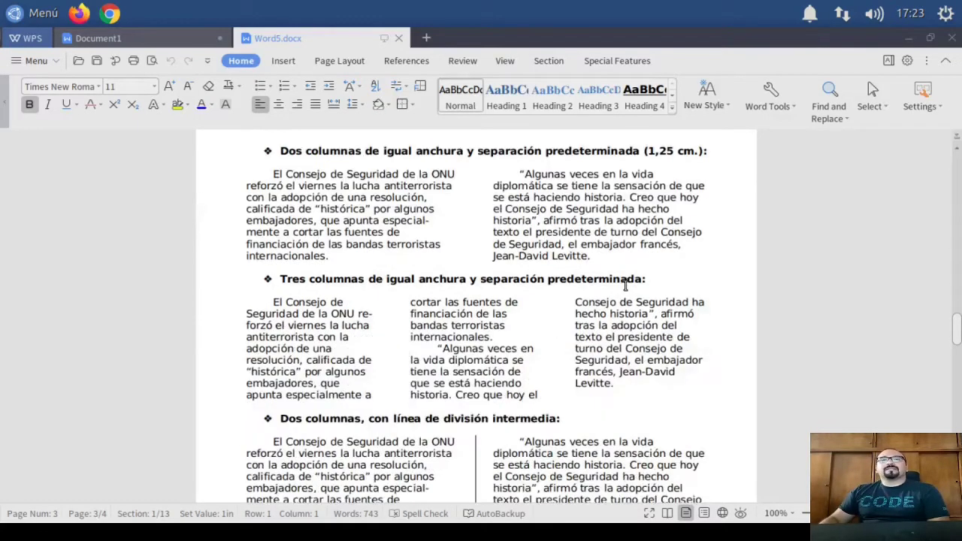
pyautogui.scroll(15, 625, 286)
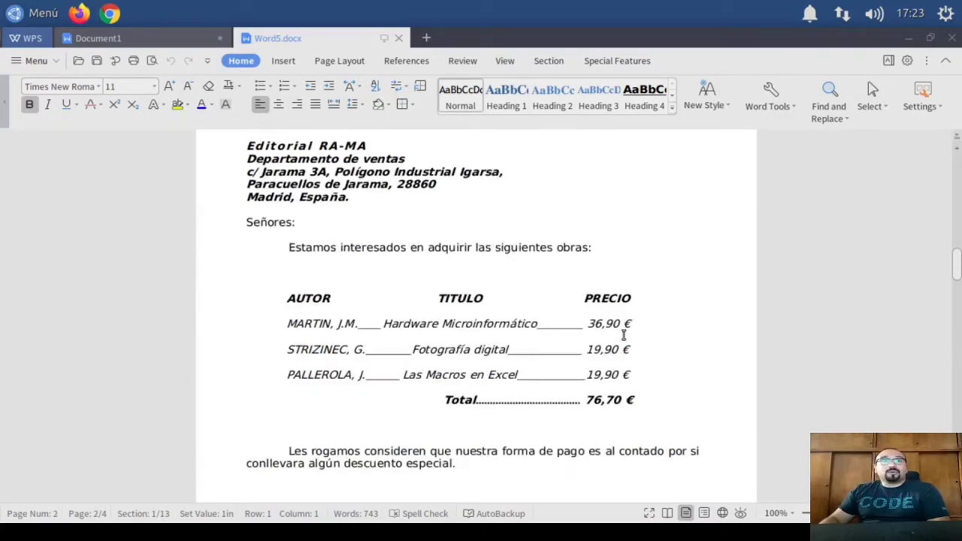
pyautogui.scroll(-15, 623, 334)
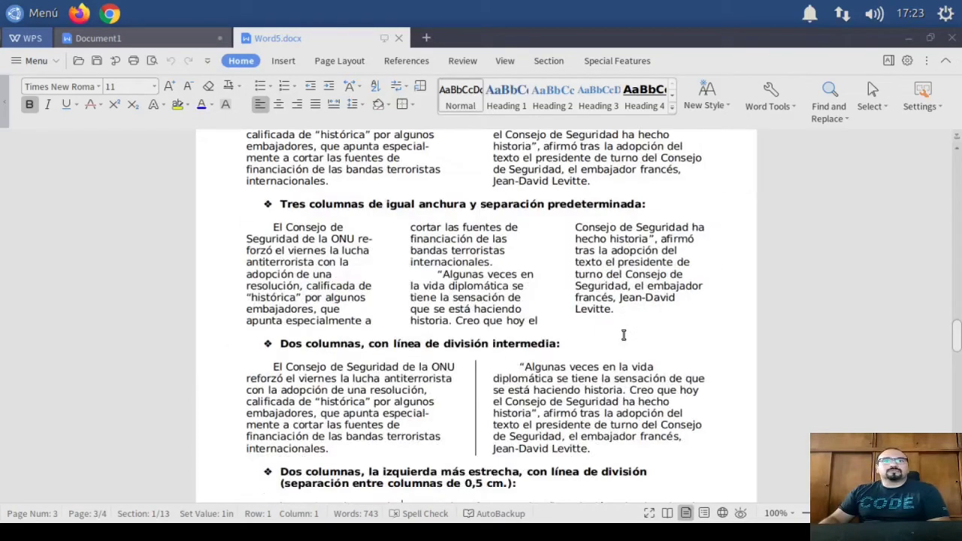
pyautogui.scroll(4, 624, 335)
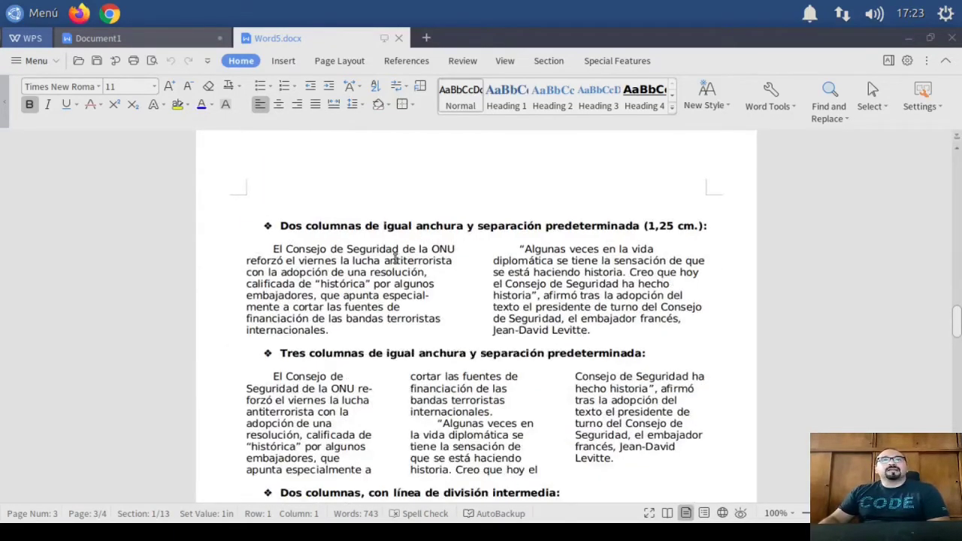
pyautogui.scroll(-20, 491, 361)
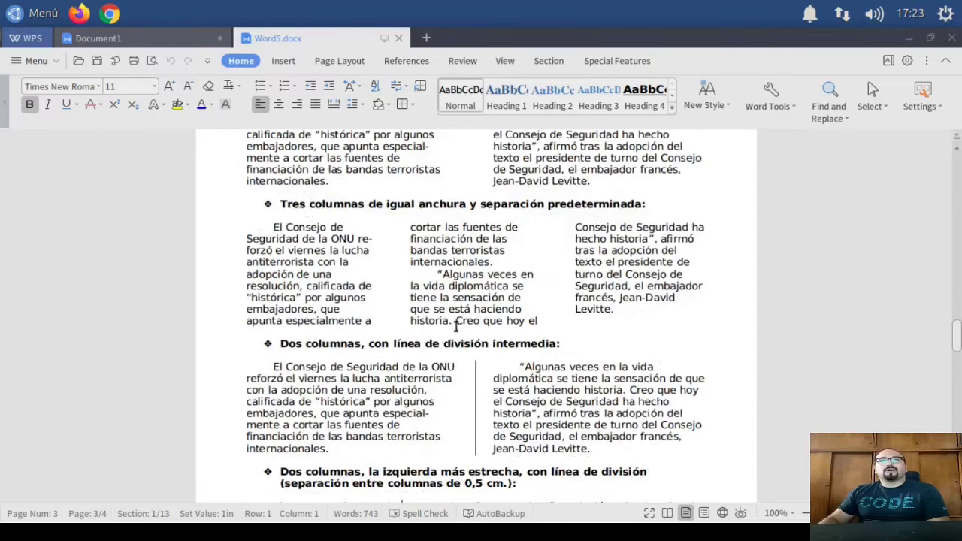
pyautogui.scroll(-10, 420, 271)
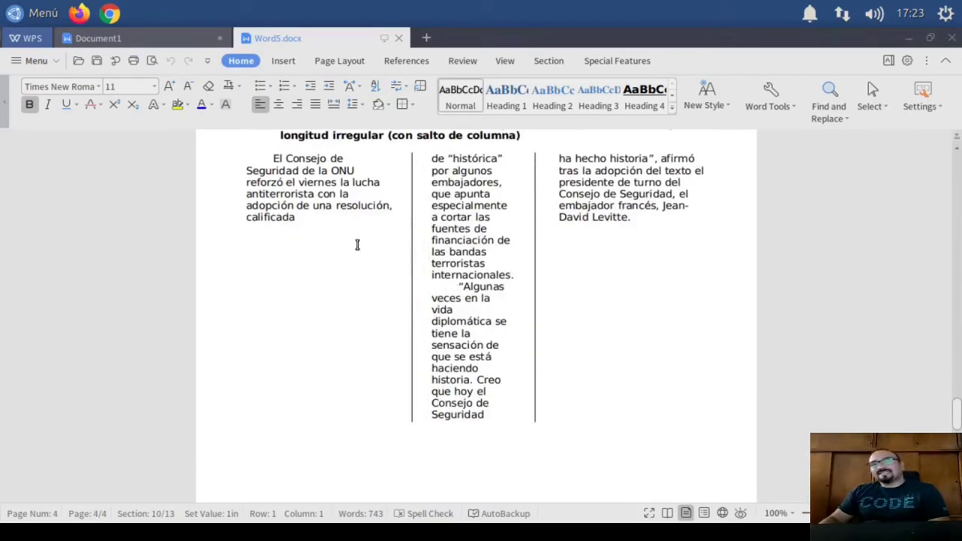
pyautogui.scroll(-5, 511, 251)
pyautogui.scroll(7, 480, 279)
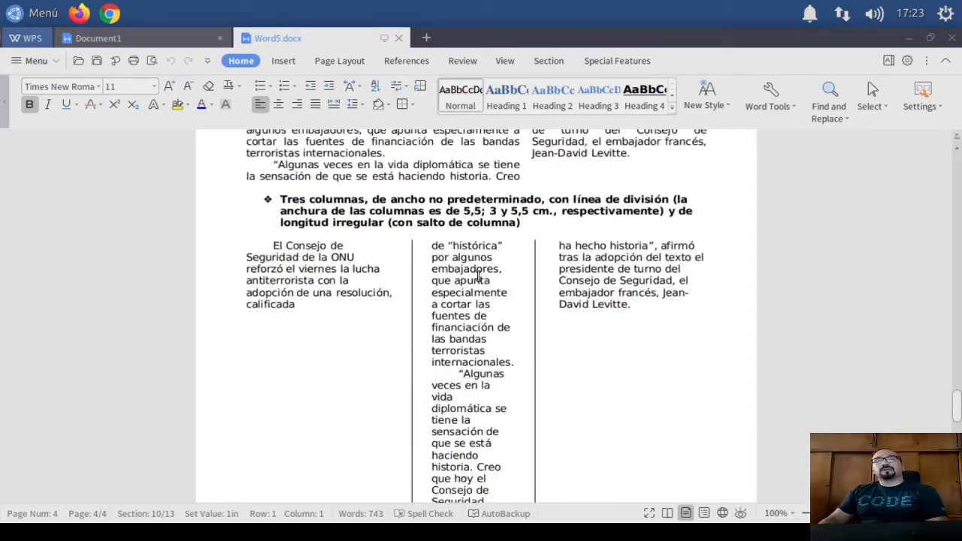
pyautogui.scroll(-7, 496, 313)
pyautogui.scroll(15, 541, 354)
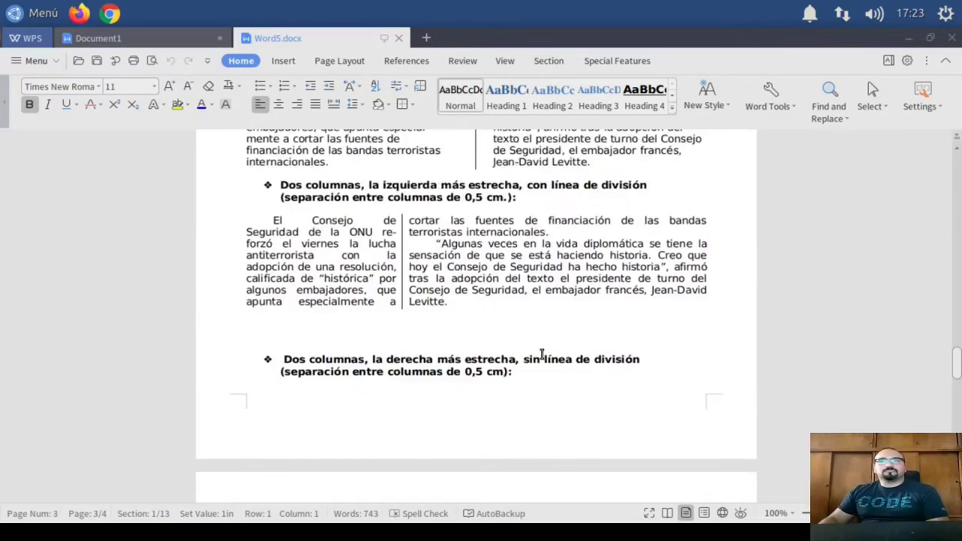
pyautogui.scroll(20, 541, 354)
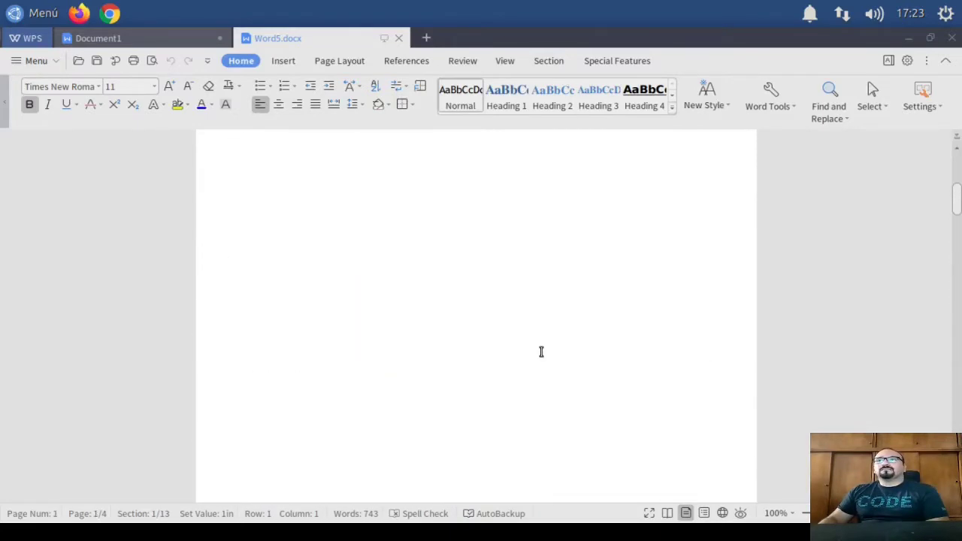
# Open the file Word10.docx from the Ejemplos folder.
pyautogui.click(35, 63)
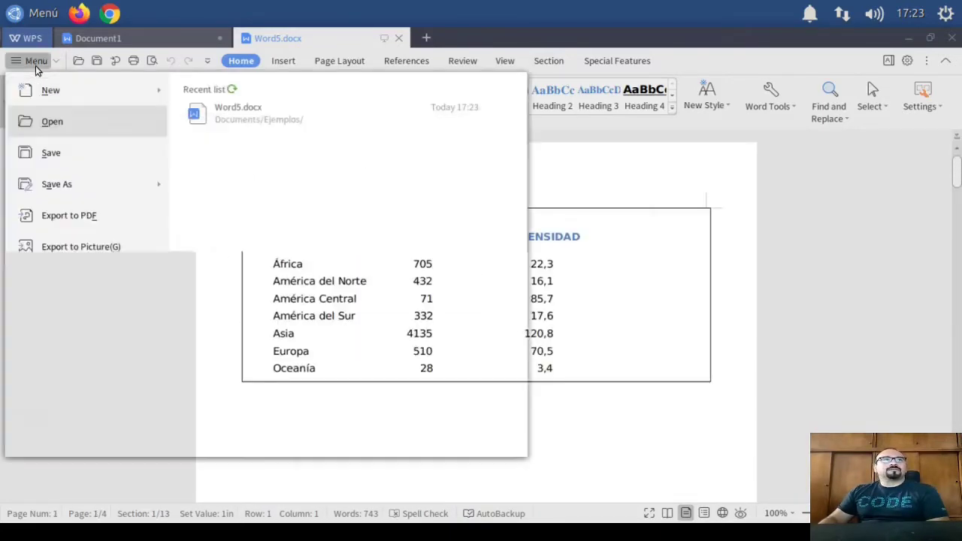
pyautogui.click(78, 61)
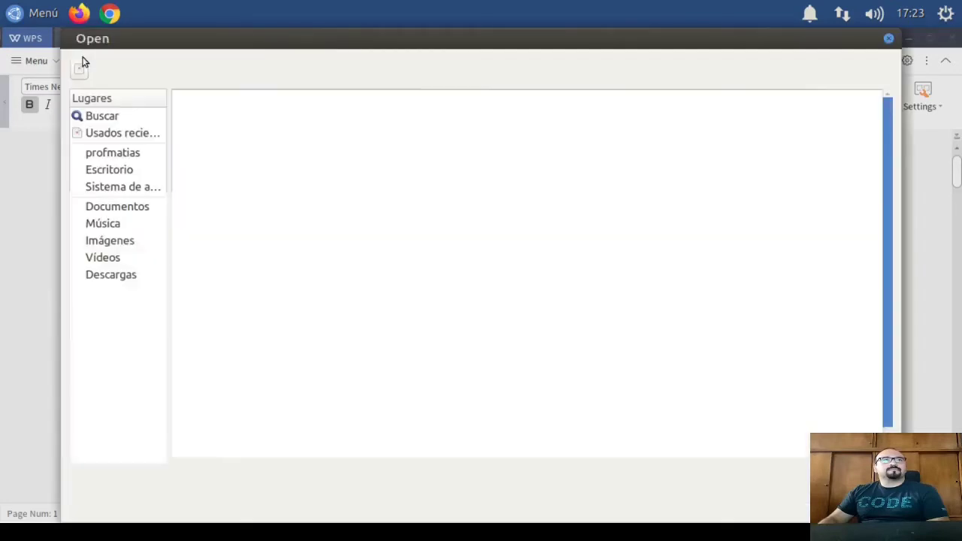
pyautogui.scroll(-2, 267, 370)
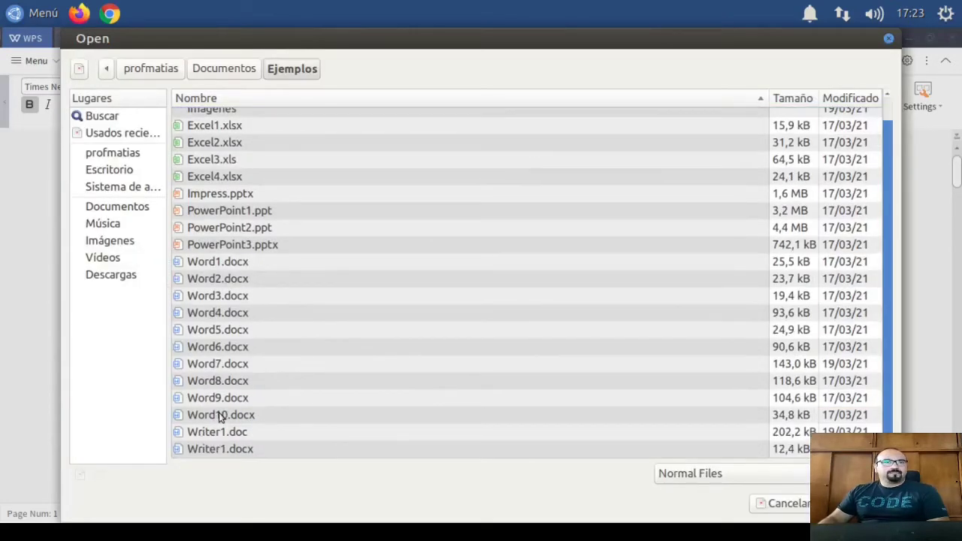
pyautogui.click(220, 416)
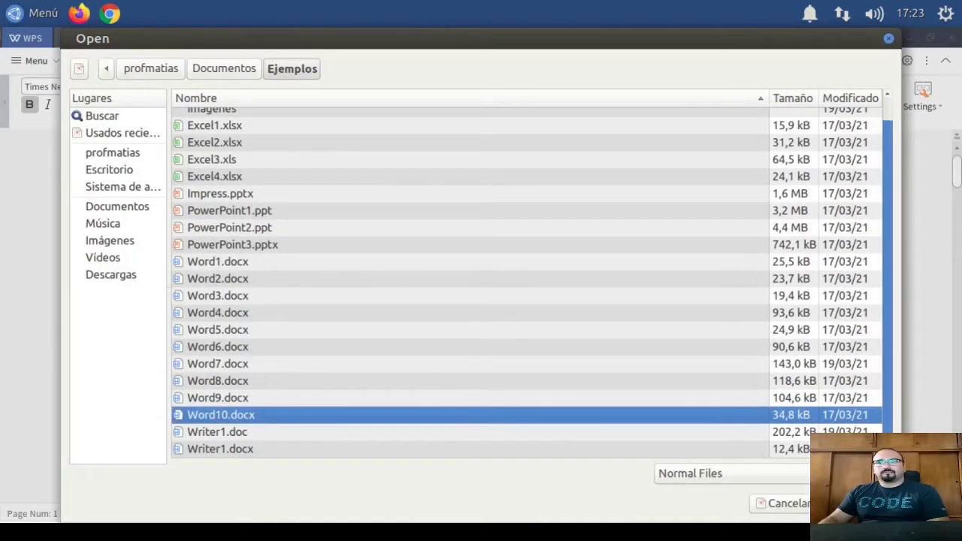
pyautogui.press('Return')
# Examine the table of contents, page borders, watermark, section headings and competitor comparison table in Word10.docx.
pyautogui.scroll(-5, 773, 225)
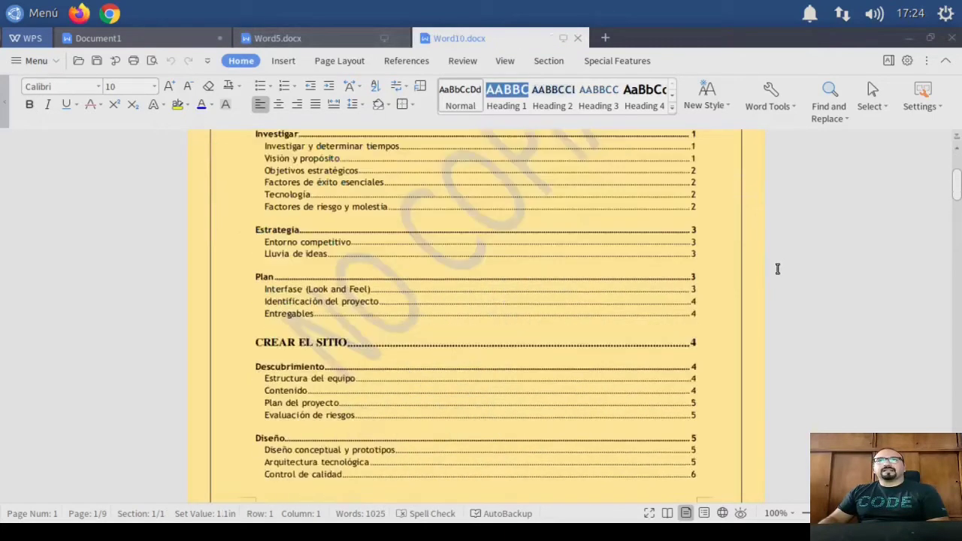
pyautogui.scroll(-6, 726, 290)
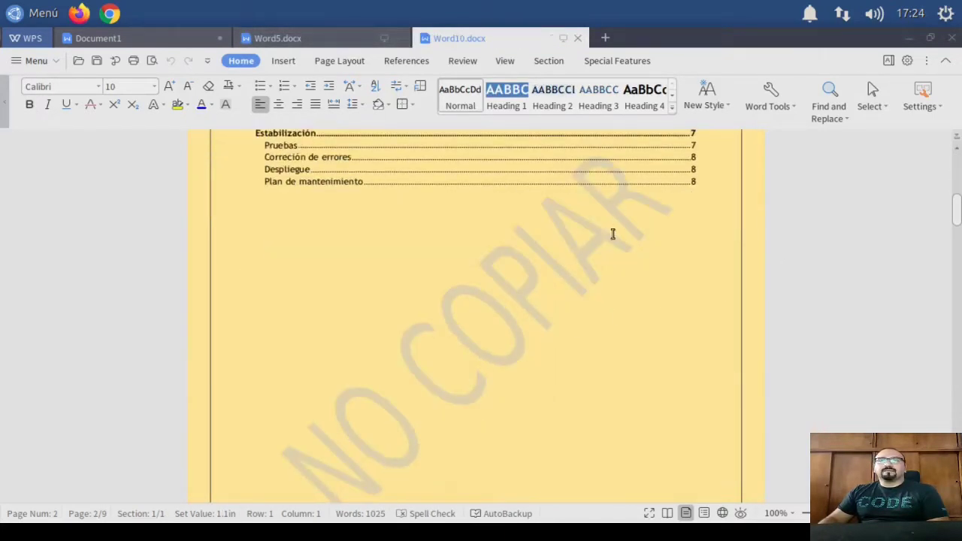
pyautogui.scroll(-10, 659, 309)
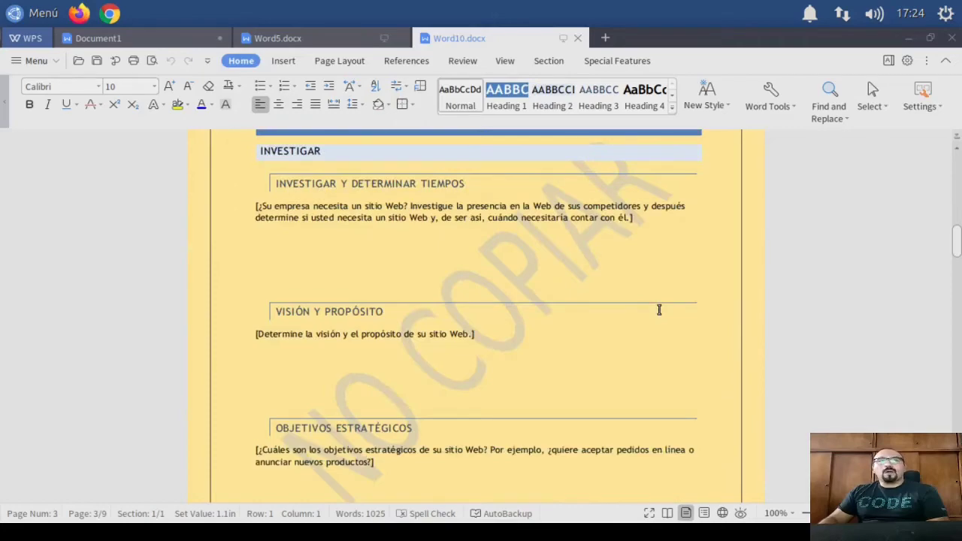
pyautogui.scroll(-10, 659, 310)
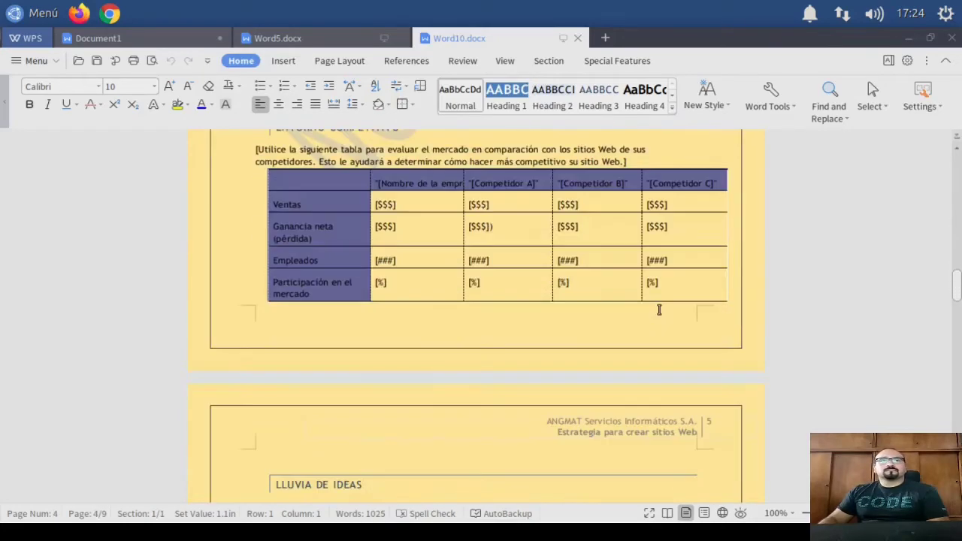
pyautogui.scroll(-2, 659, 310)
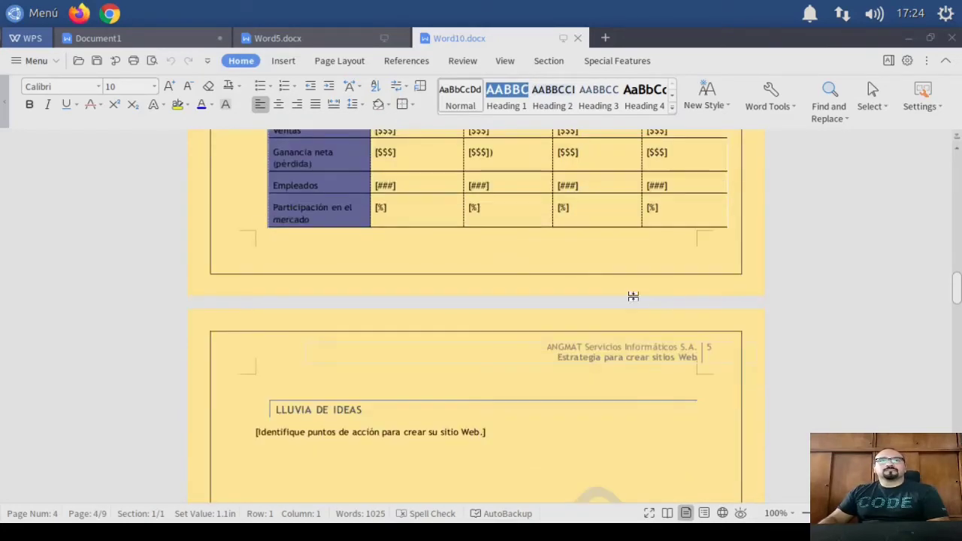
pyautogui.click(380, 189)
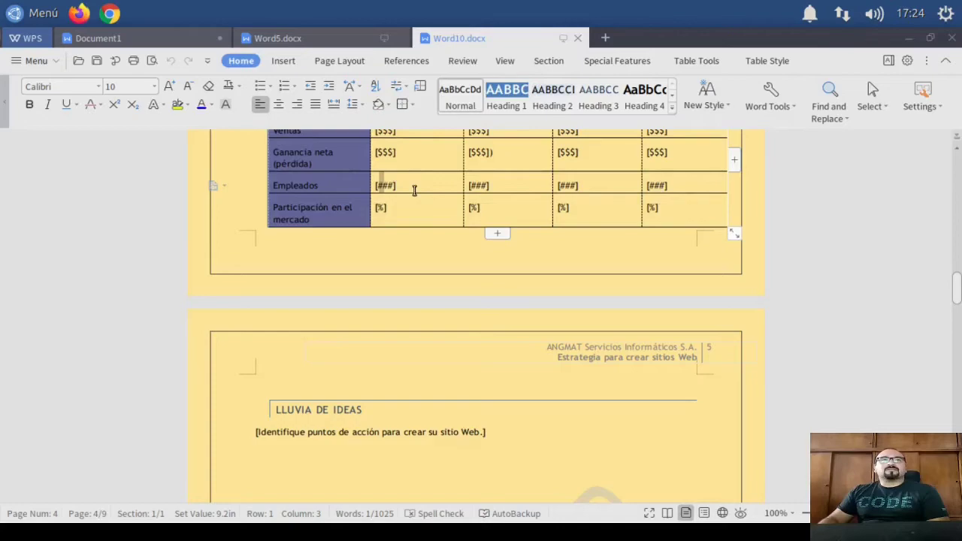
pyautogui.scroll(-5, 414, 190)
pyautogui.scroll(6, 414, 190)
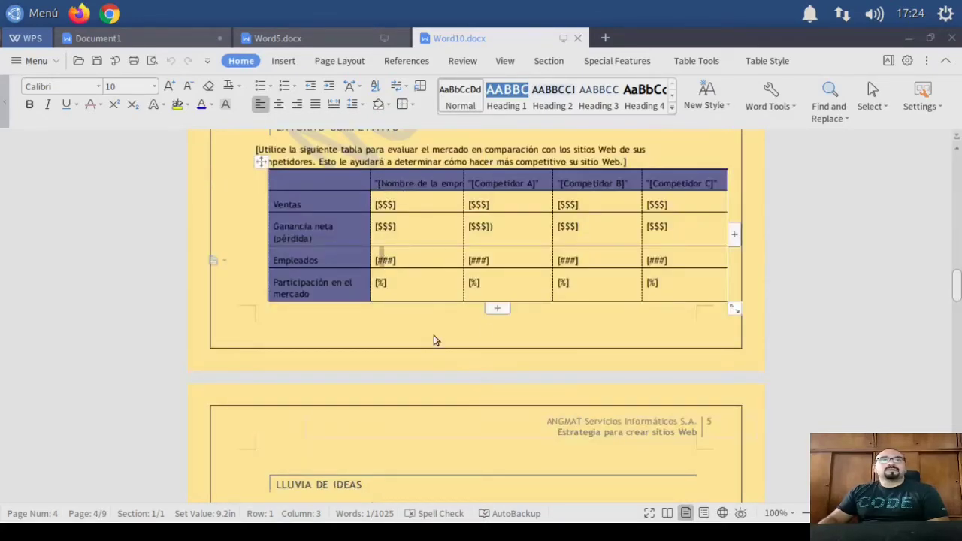
# Examine the team structure table and the sections up to Implementación in Word10.docx, returning to the title on page 1.
pyautogui.scroll(-10, 434, 340)
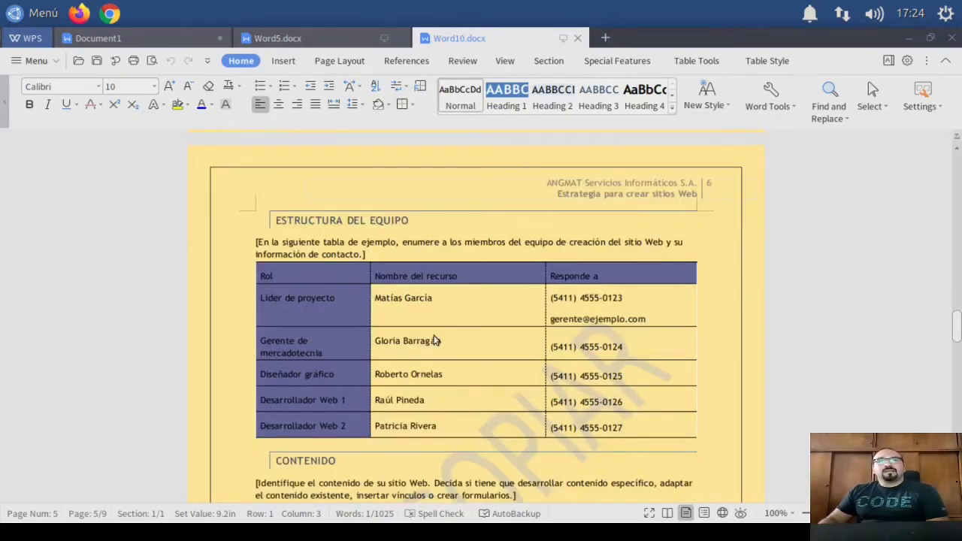
pyautogui.scroll(-12, 435, 340)
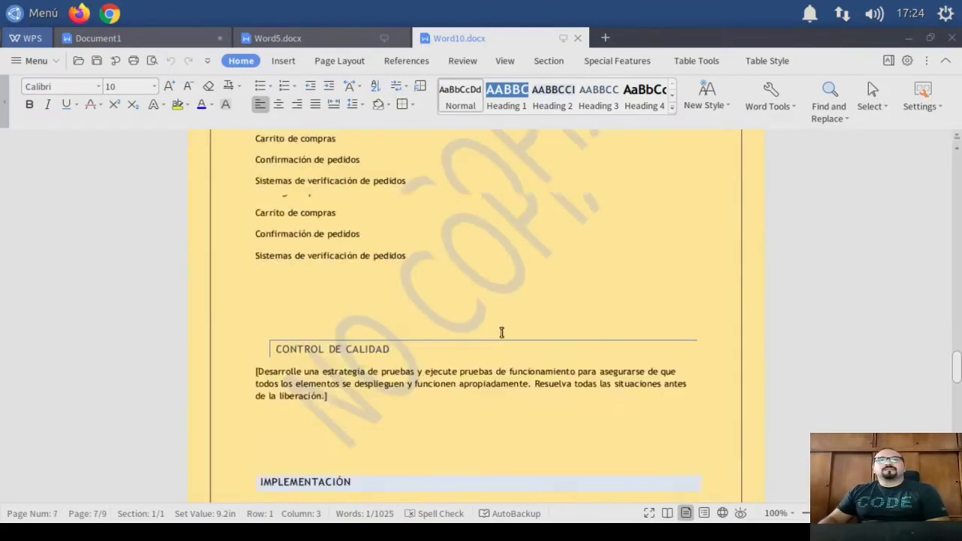
pyautogui.scroll(-2, 501, 332)
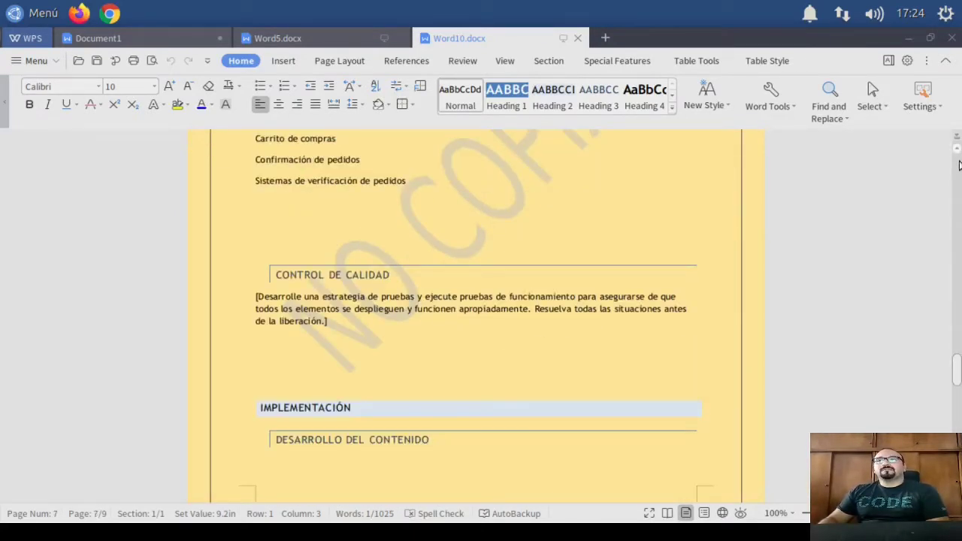
pyautogui.scroll(10, 956, 168)
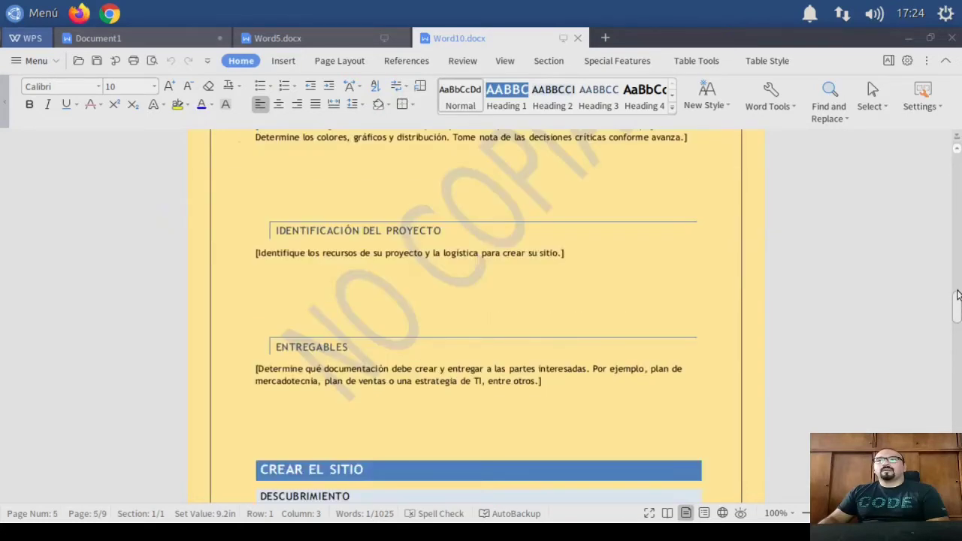
pyautogui.scroll(5, 957, 248)
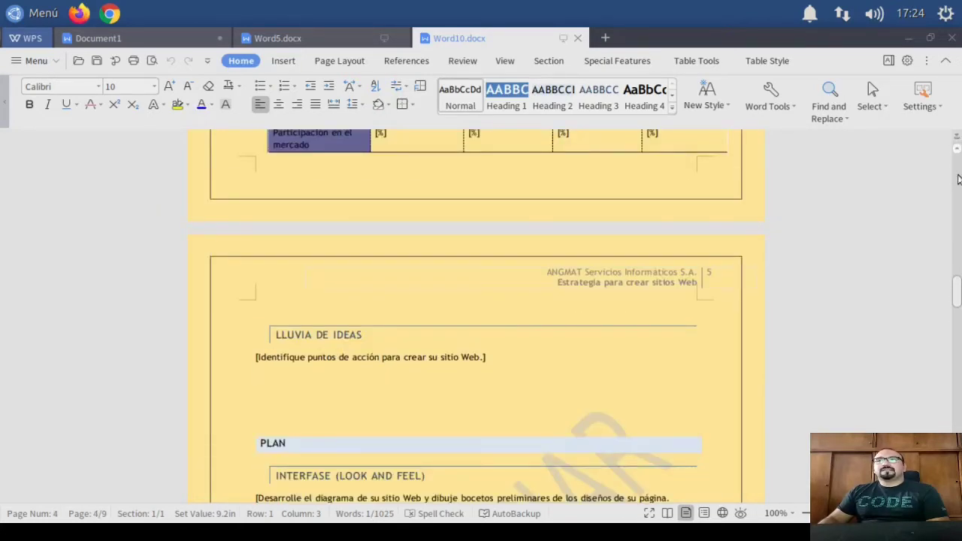
pyautogui.scroll(8, 957, 179)
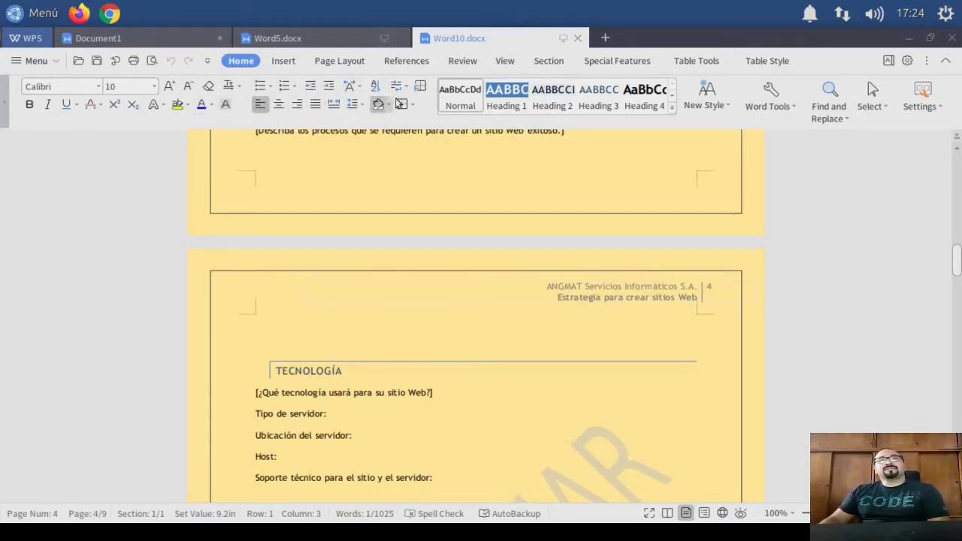
pyautogui.scroll(10, 529, 233)
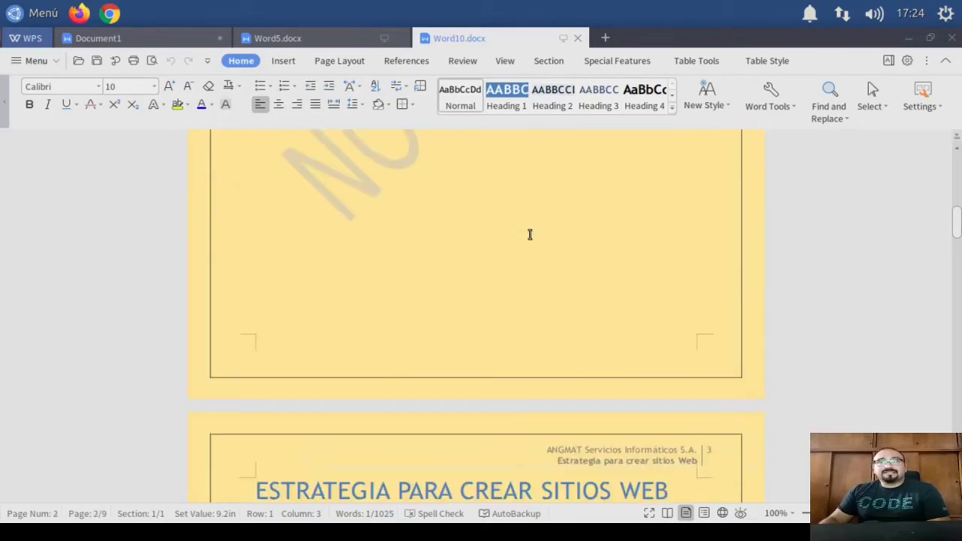
pyautogui.scroll(10, 530, 235)
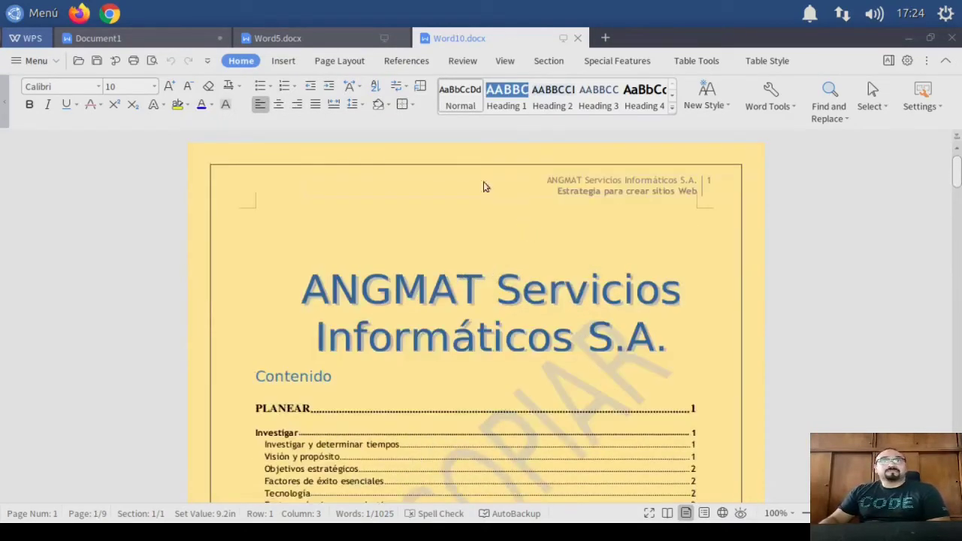
# Close Word5.docx, Word10.docx and Document1, discarding Document1's changes, and exit the office suite.
pyautogui.click(459, 62)
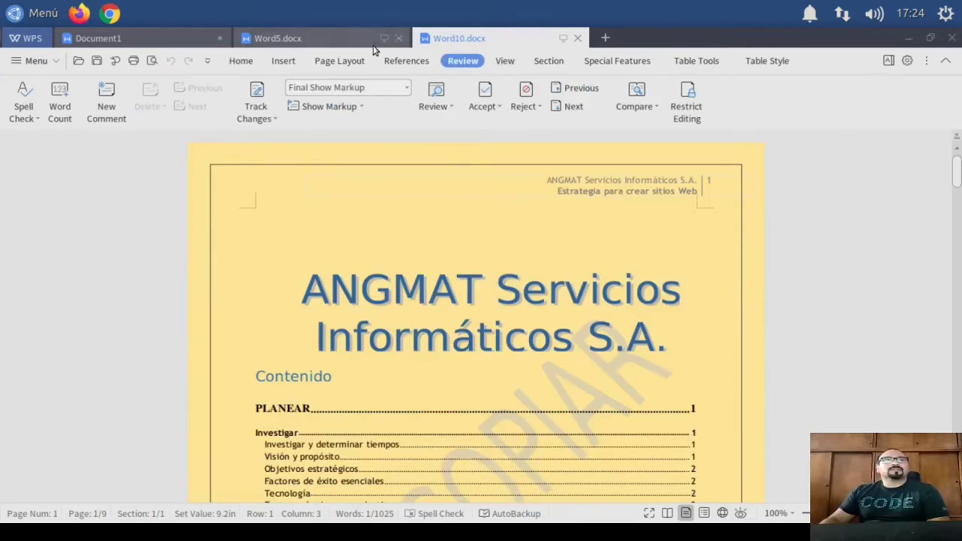
pyautogui.click(398, 38)
pyautogui.click(399, 38)
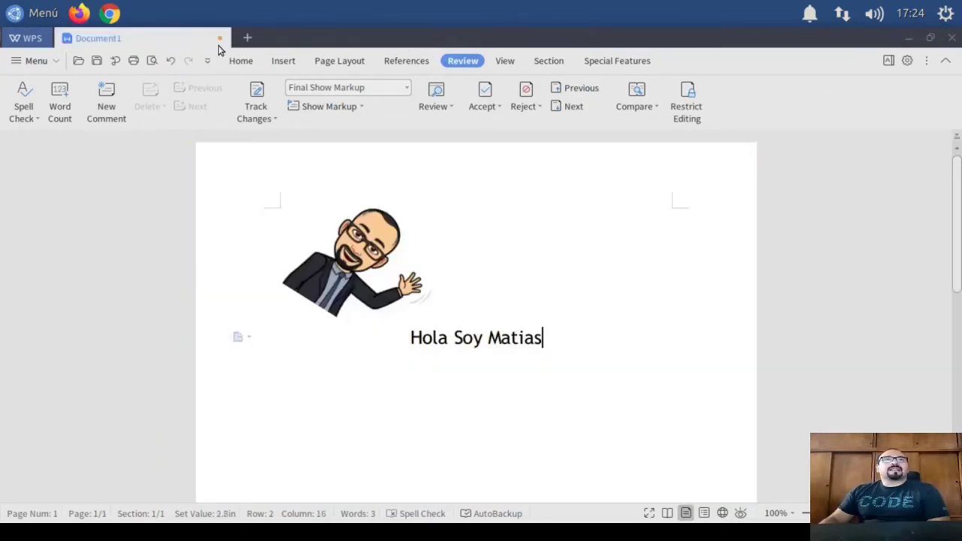
pyautogui.click(219, 38)
pyautogui.click(485, 256)
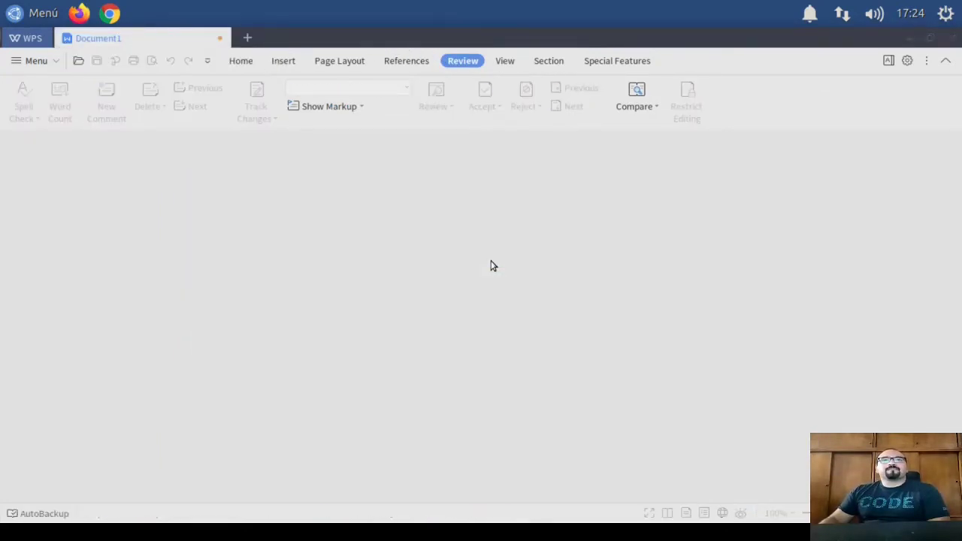
pyautogui.click(951, 37)
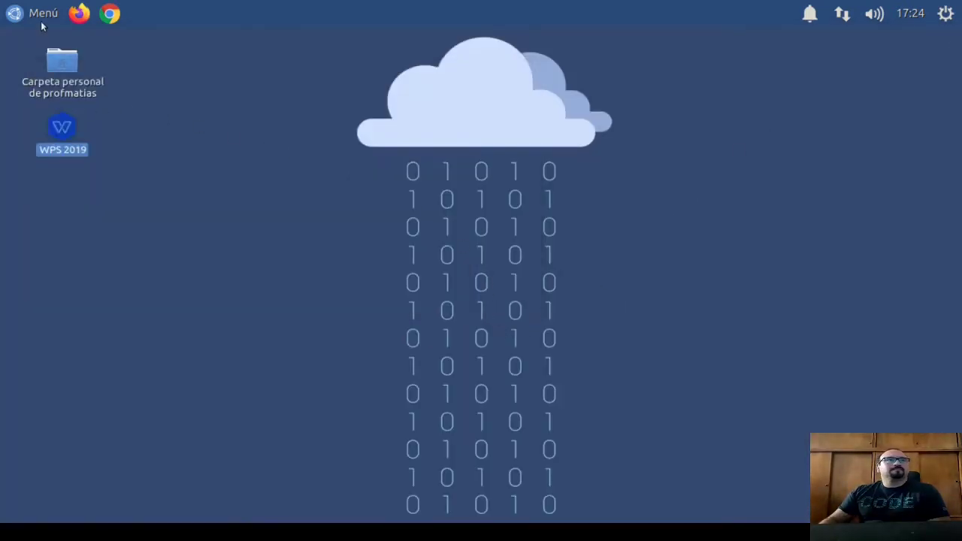
# Launch WPS Spreadsheets from the WPS Office application group.
pyautogui.click(43, 15)
pyautogui.moveTo(86, 316)
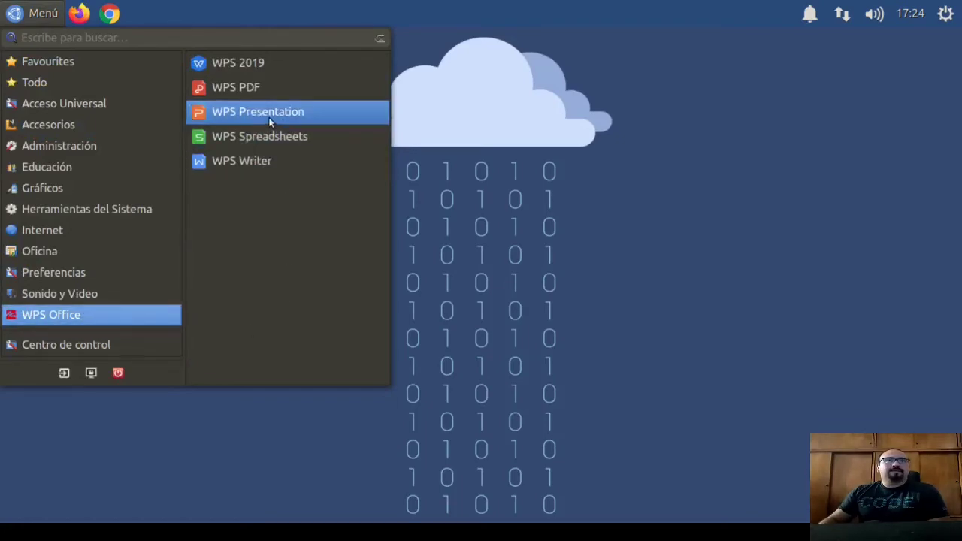
pyautogui.click(317, 147)
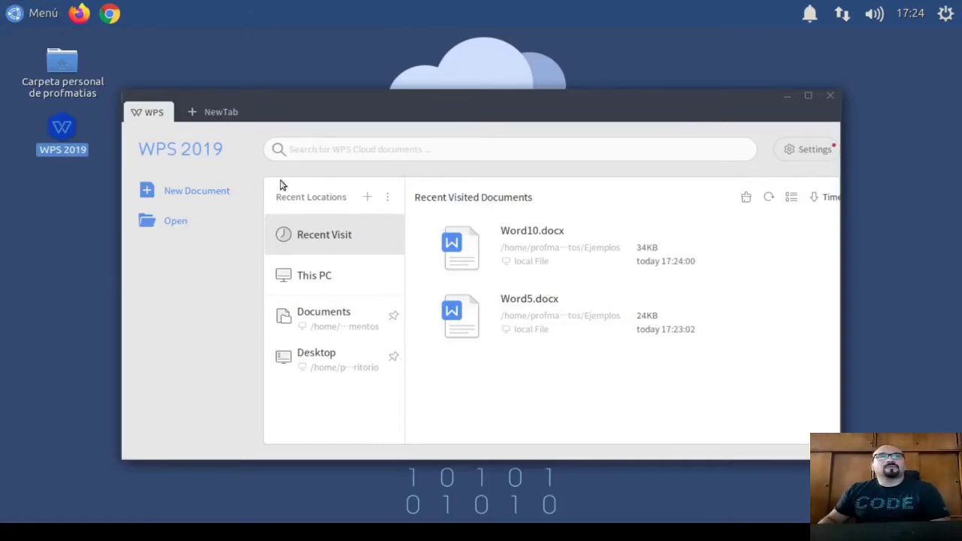
pyautogui.click(214, 194)
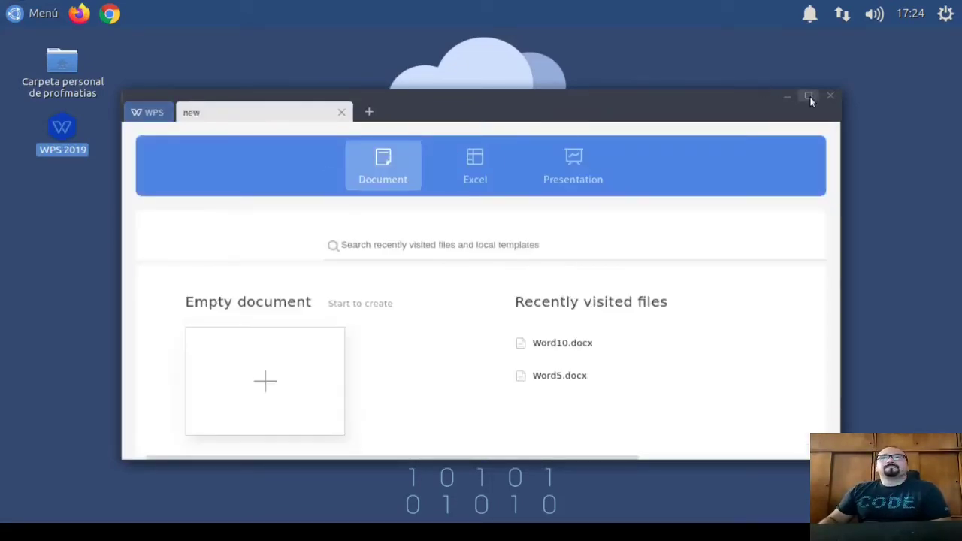
pyautogui.click(808, 95)
pyautogui.click(144, 308)
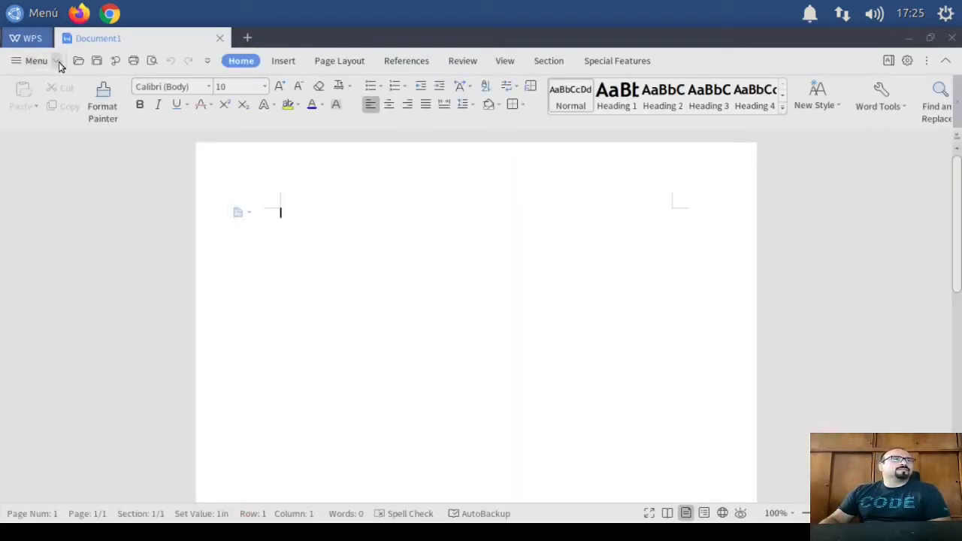
pyautogui.click(219, 38)
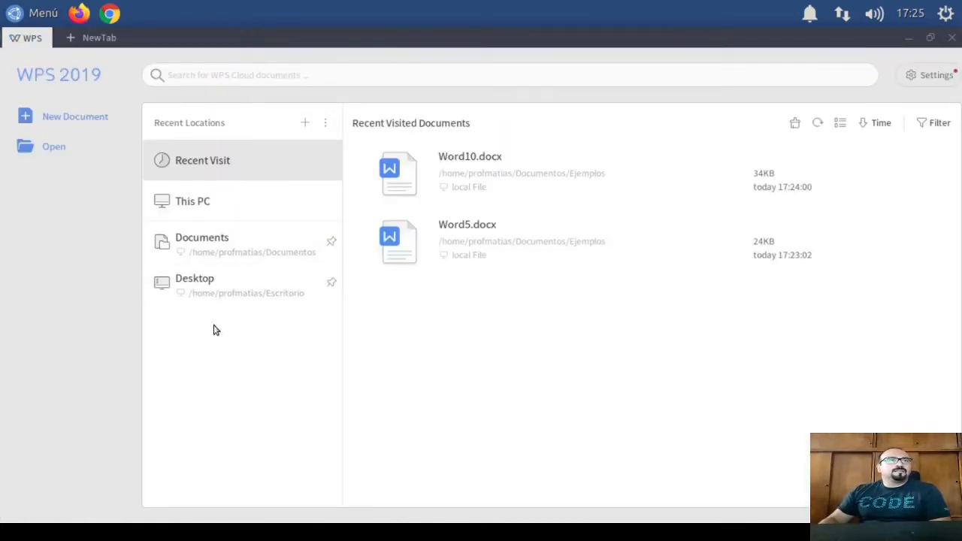
# Create a new empty Excel-type workbook.
pyautogui.click(100, 126)
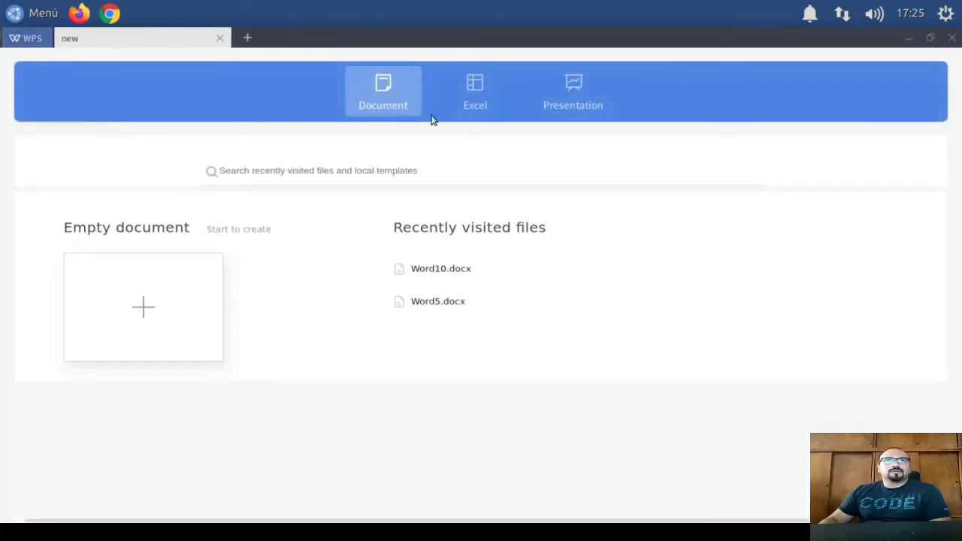
pyautogui.click(468, 84)
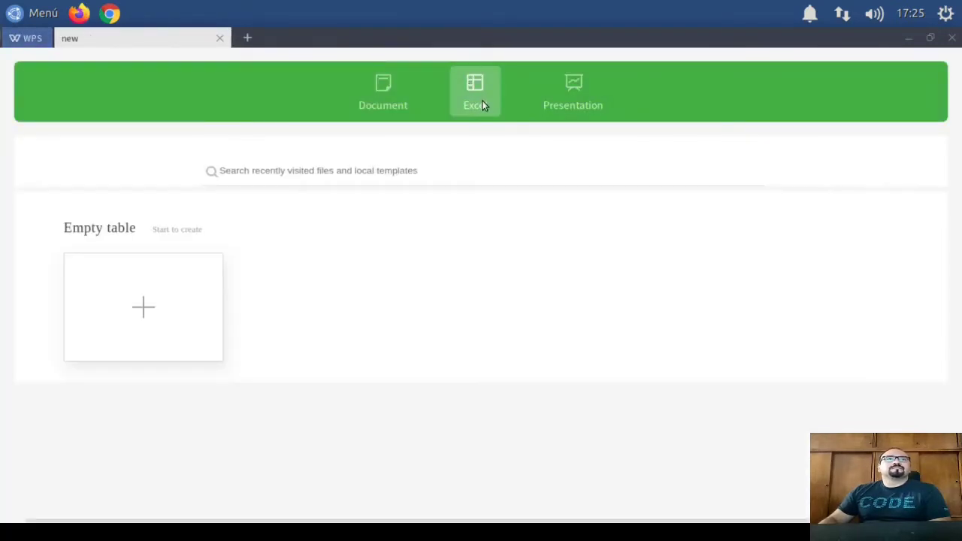
pyautogui.click(145, 310)
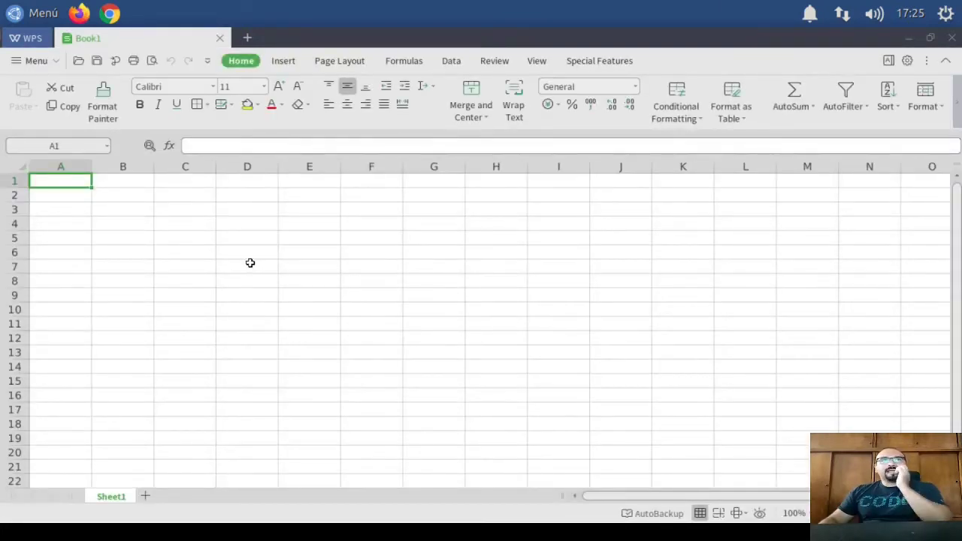
# Enter the values 50, 88 and 12 in cells C7 to C9.
pyautogui.click(197, 263)
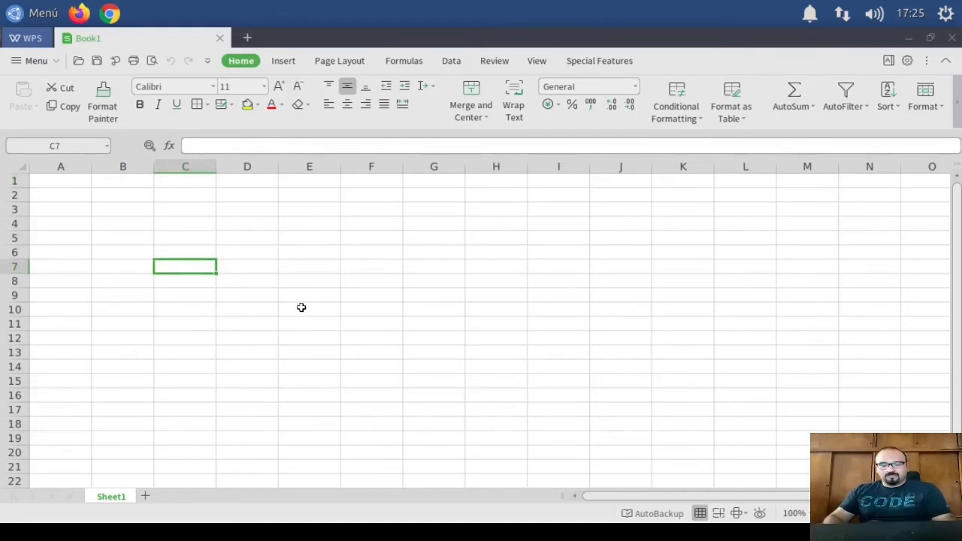
pyautogui.write('50')
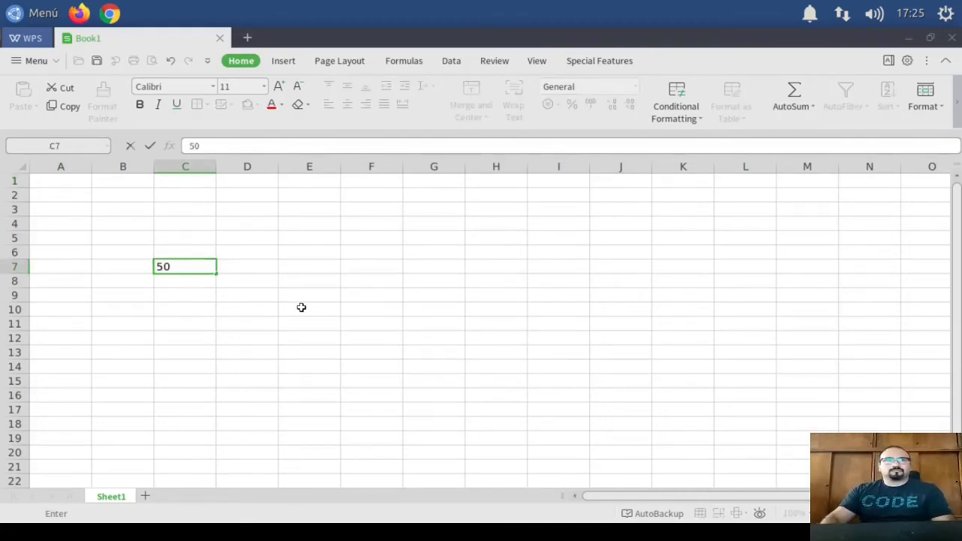
pyautogui.press('Return')
pyautogui.write('88')
pyautogui.press('Return')
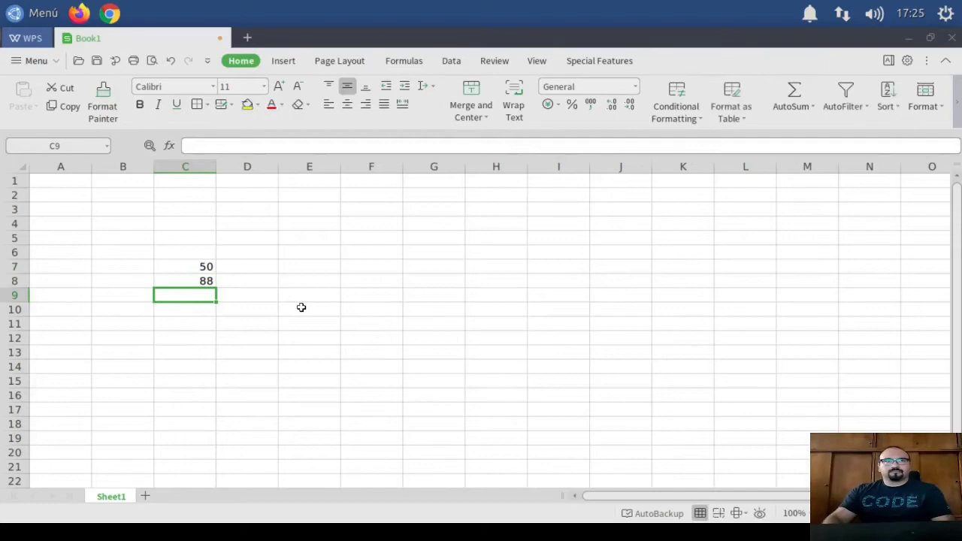
pyautogui.write('12')
pyautogui.press('Tab')
# Enter the values 20, 32 and 105 in cells D7 to D9.
pyautogui.press('Up')
pyautogui.press('Up')
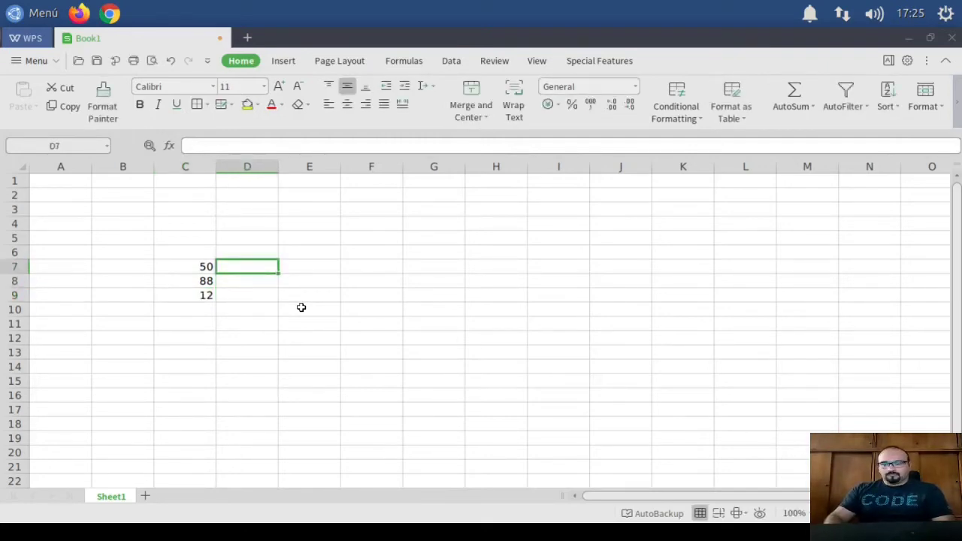
pyautogui.write('20')
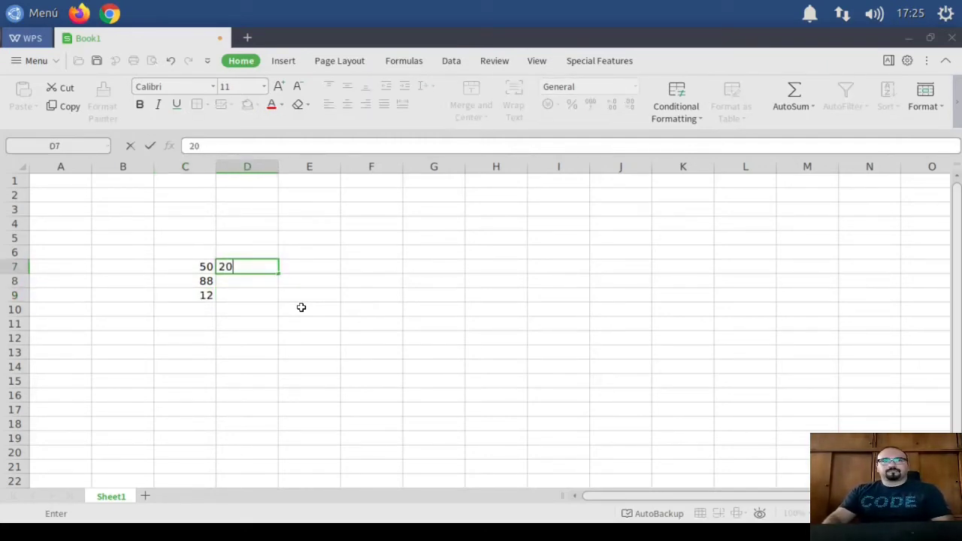
pyautogui.press('Return')
pyautogui.write('32')
pyautogui.press('Return')
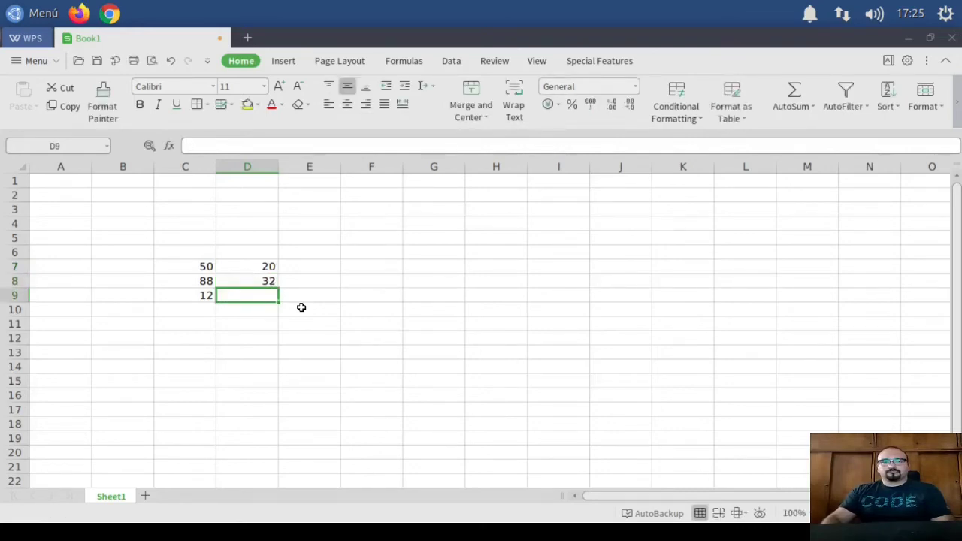
pyautogui.write('105')
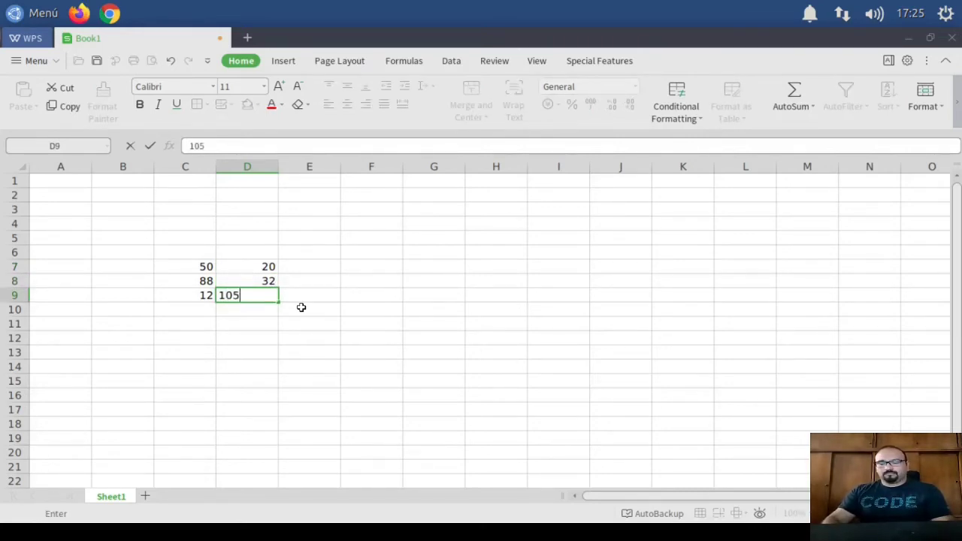
pyautogui.press('Return')
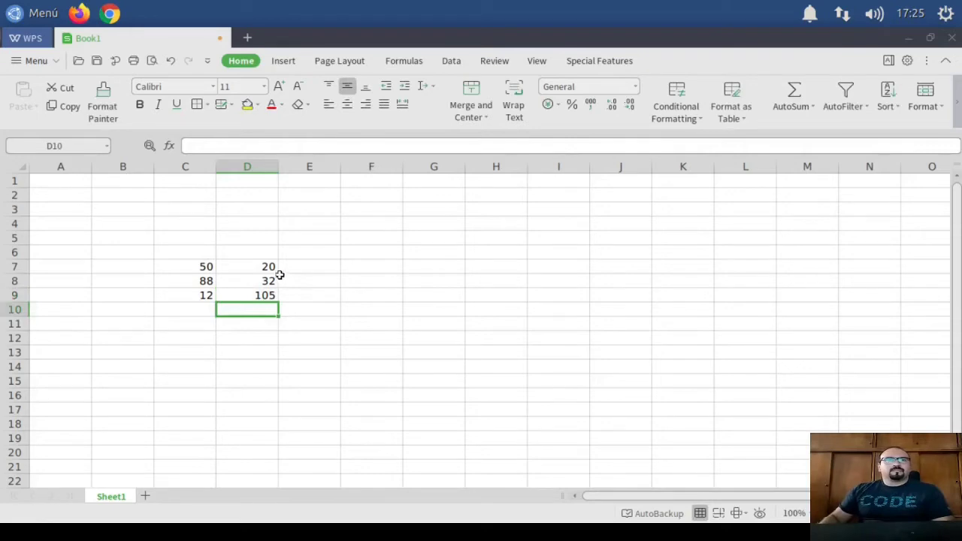
# Apply the preset Currency number format to cells D7 to D9.
pyautogui.moveTo(271, 267); pyautogui.dragTo(268, 295)
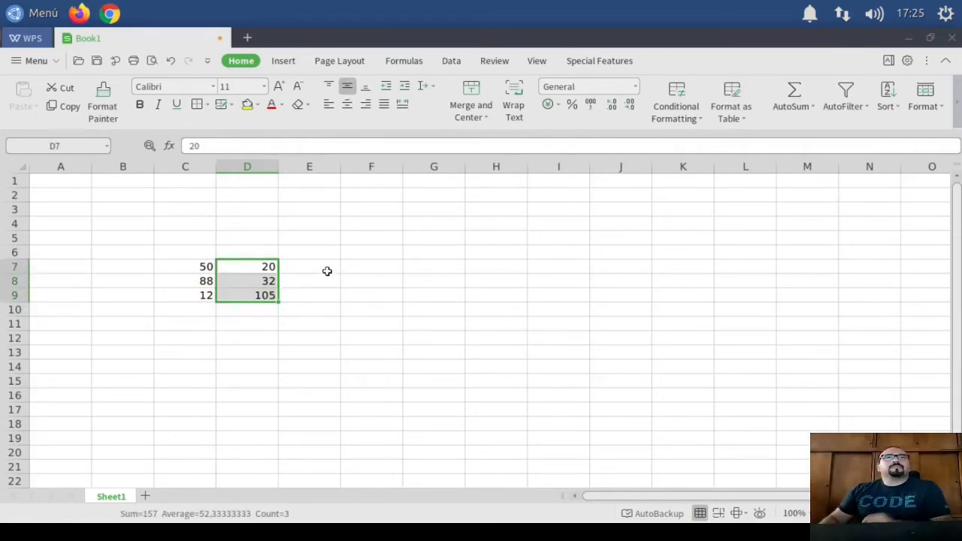
pyautogui.click(635, 89)
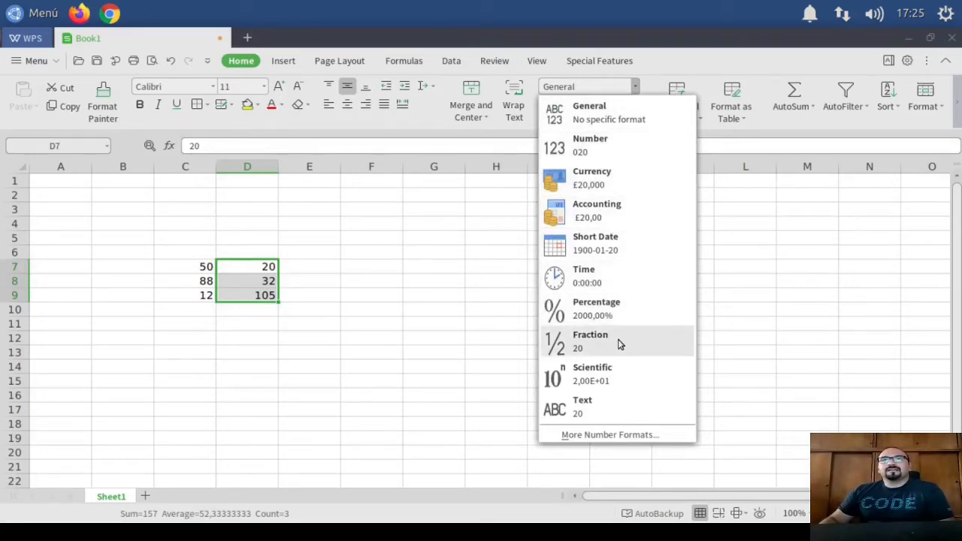
pyautogui.click(605, 182)
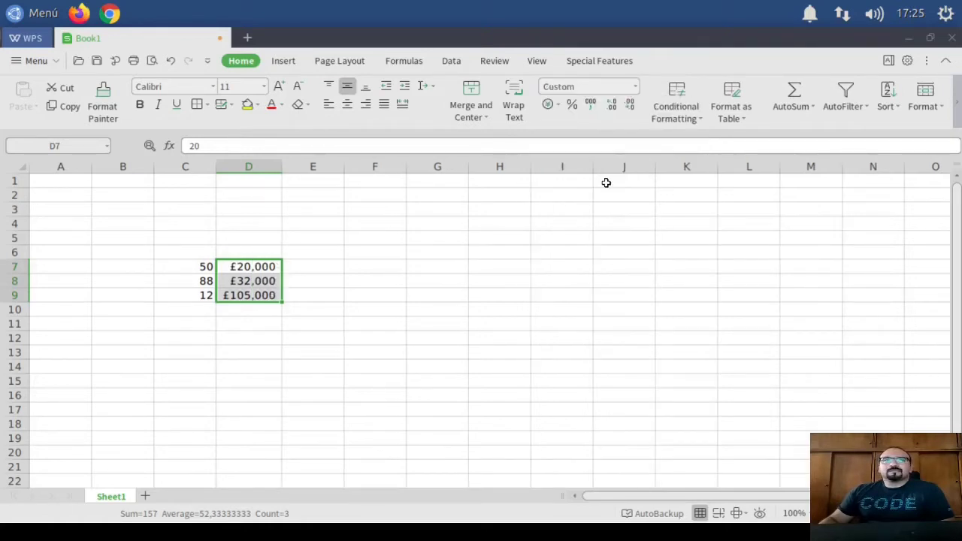
# Format cells D7 to D9 with the Currency category, choosing None as the currency symbol.
pyautogui.click(634, 90)
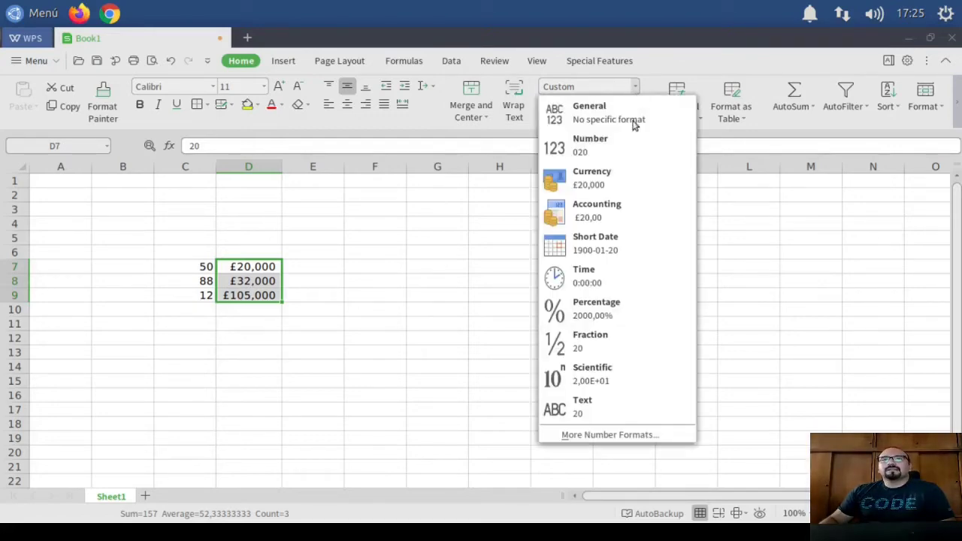
pyautogui.click(607, 435)
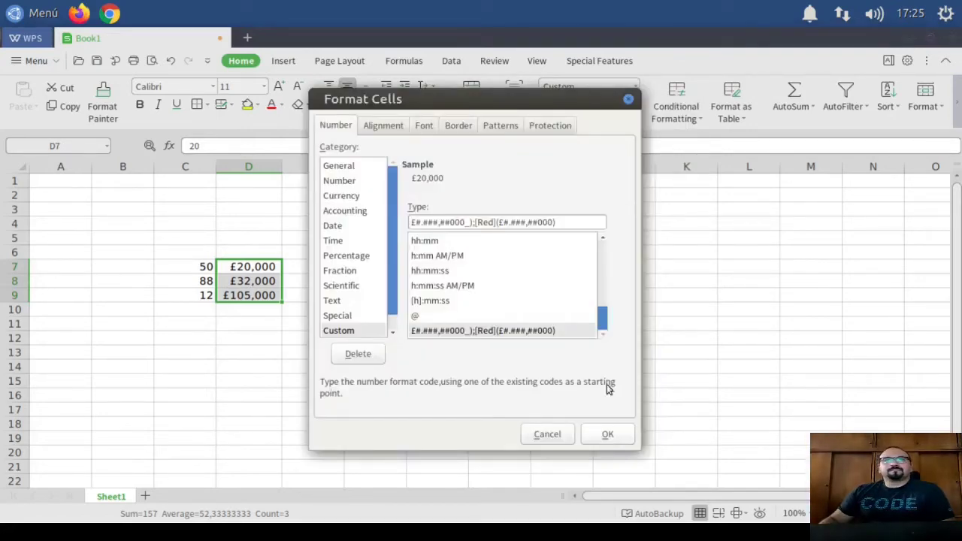
pyautogui.click(352, 197)
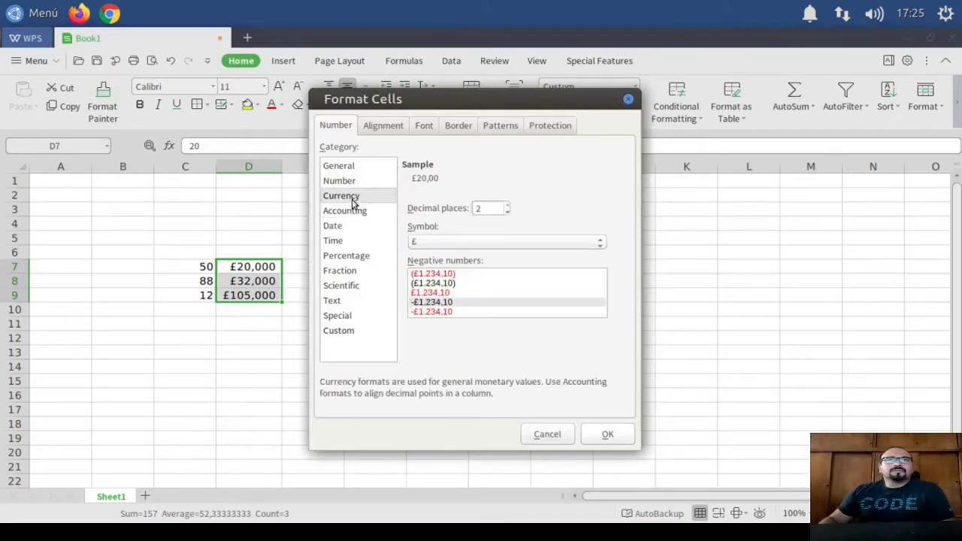
pyautogui.click(448, 242)
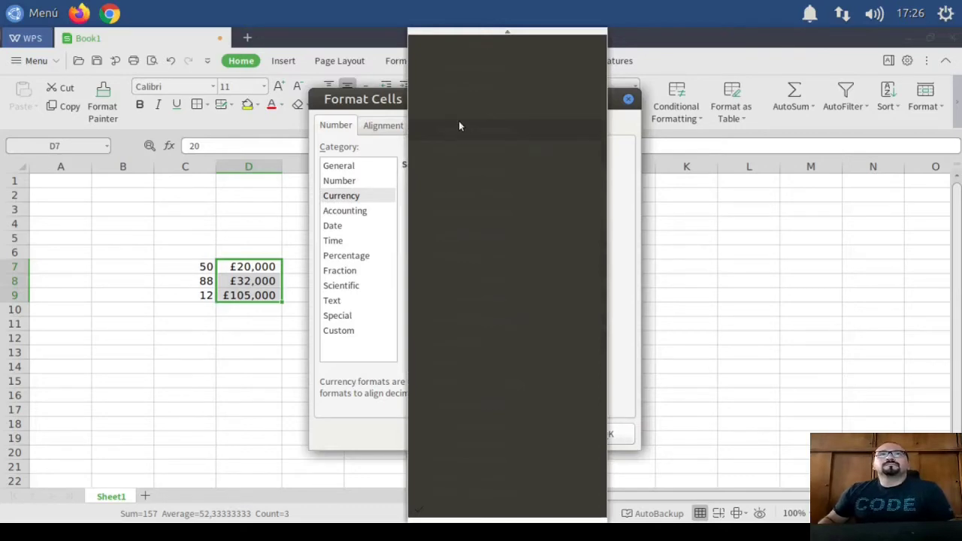
pyautogui.scroll(3, 459, 124)
pyautogui.scroll(-3, 459, 125)
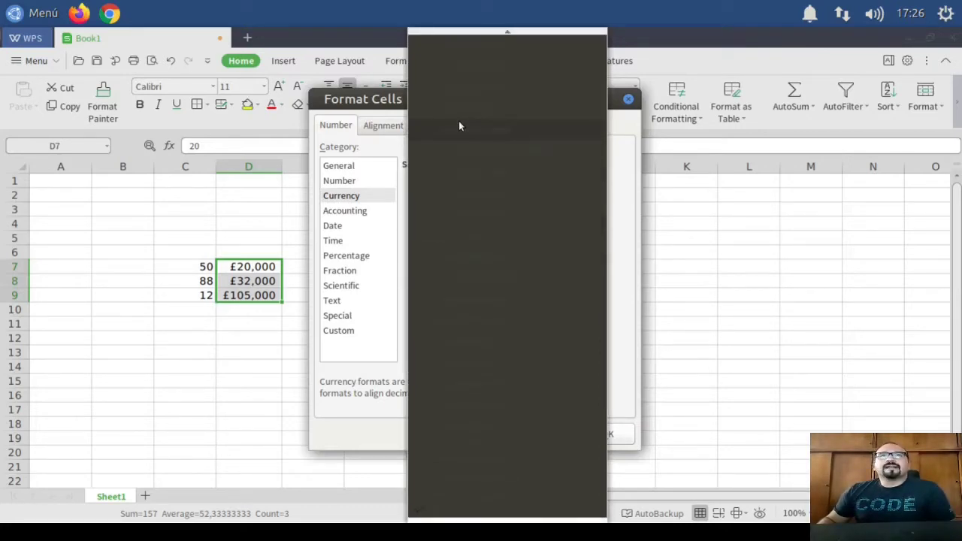
pyautogui.scroll(3, 459, 125)
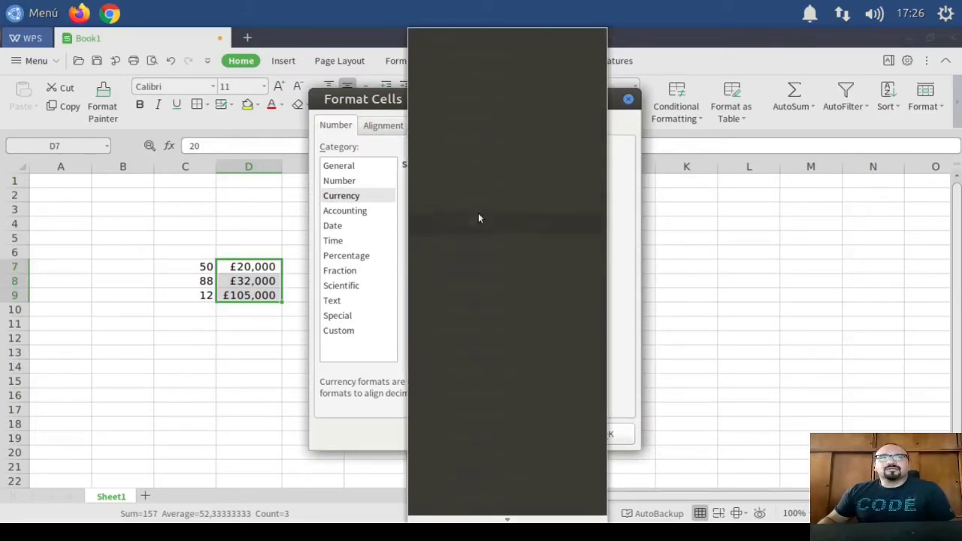
pyautogui.click(467, 232)
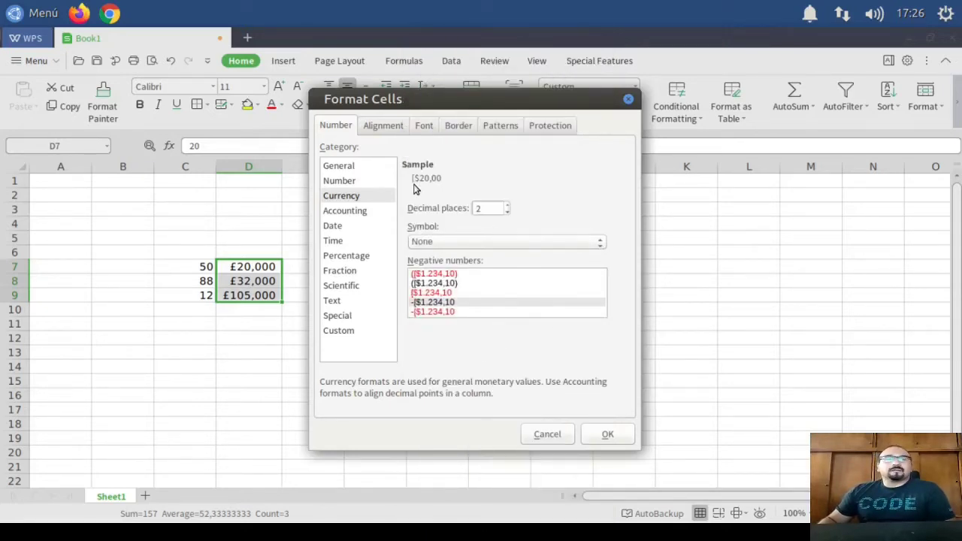
pyautogui.click(605, 436)
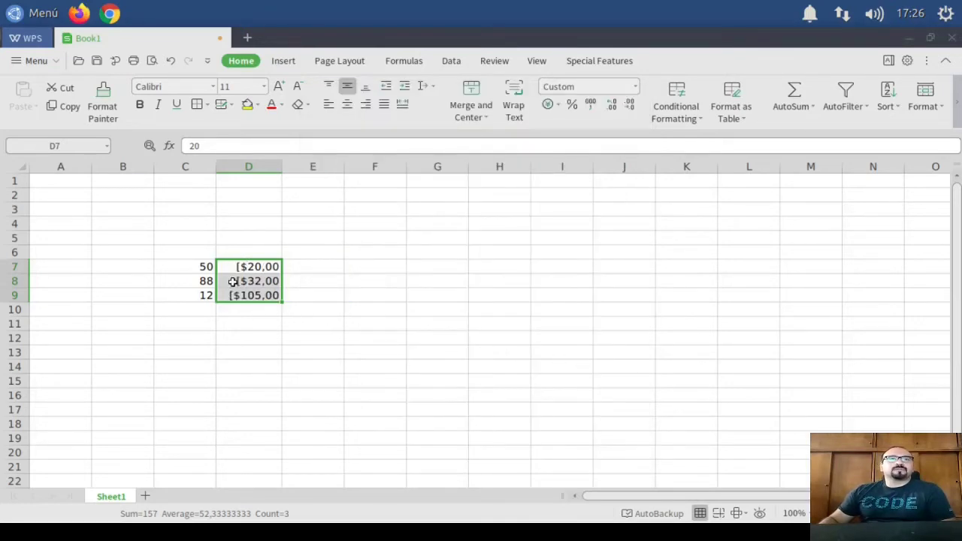
# Enter a formula in cell E7 that multiplies C7 by D7.
pyautogui.click(294, 272)
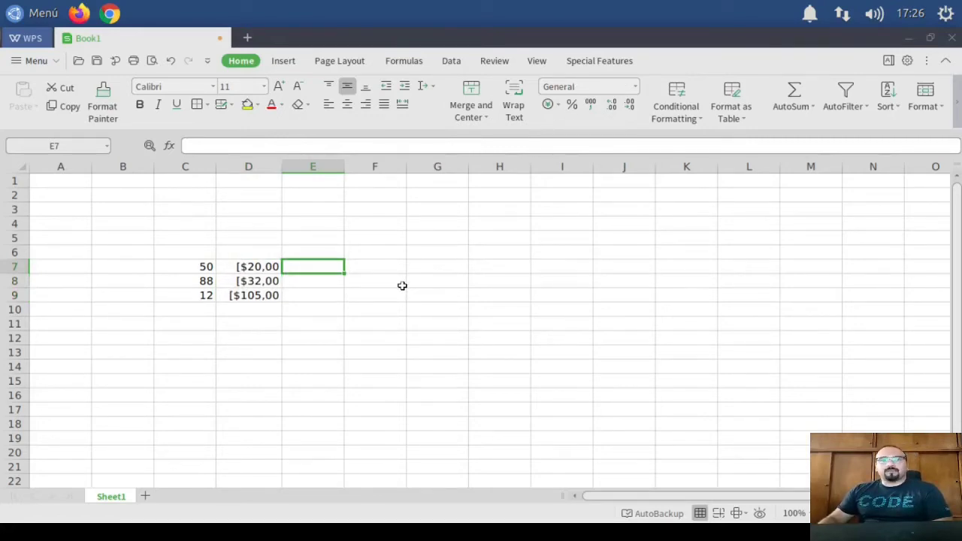
pyautogui.write('=)')
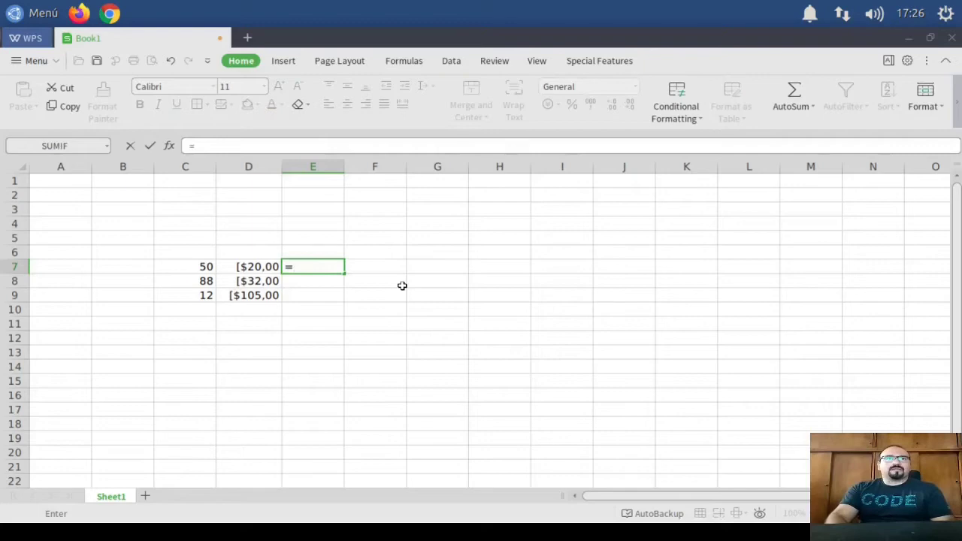
pyautogui.click(205, 266)
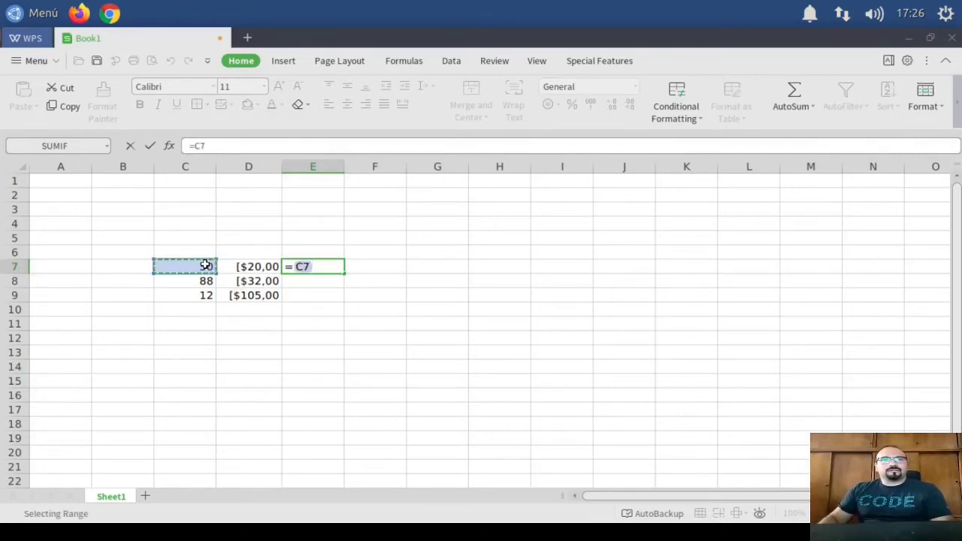
pyautogui.write('*')
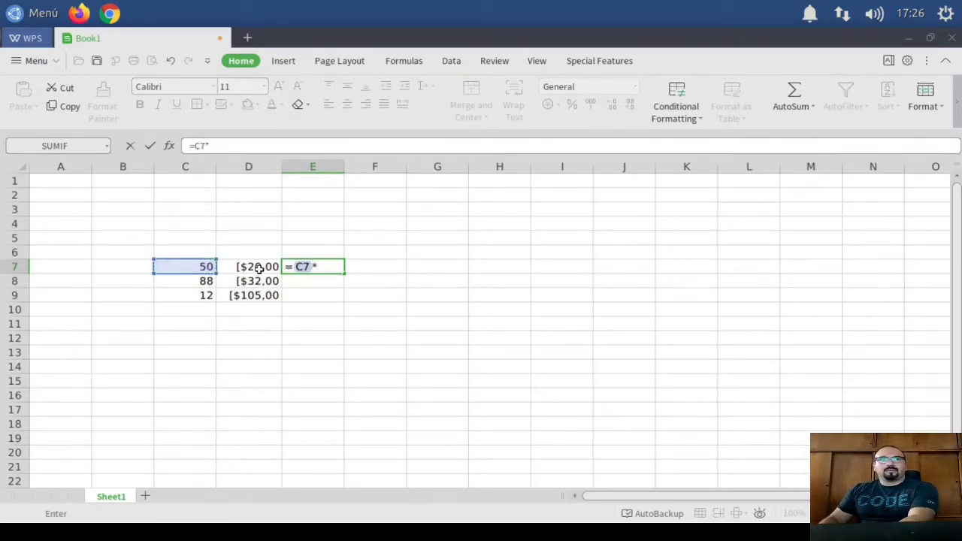
pyautogui.click(257, 268)
pyautogui.press('Return')
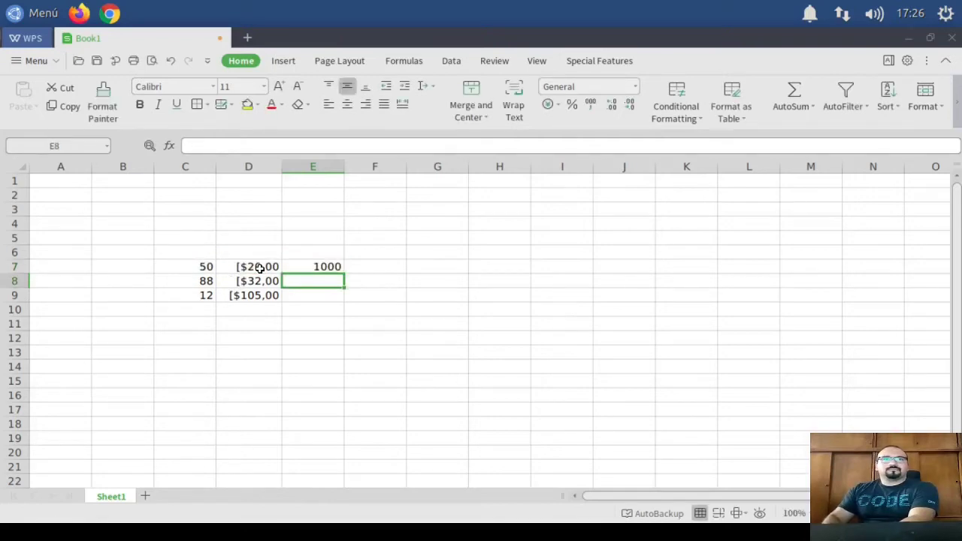
# Fill the multiplication formula from E7 down to E9.
pyautogui.click(299, 266)
pyautogui.moveTo(344, 272); pyautogui.dragTo(344, 299)
pyautogui.click(413, 319)
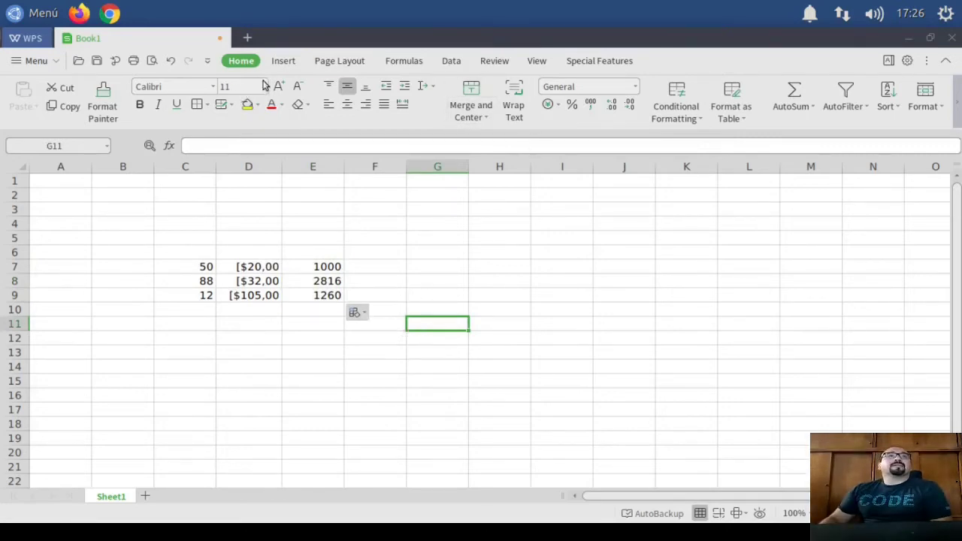
# Examine the commands offered for inserting, page layout, formulas, data and review.
pyautogui.click(282, 62)
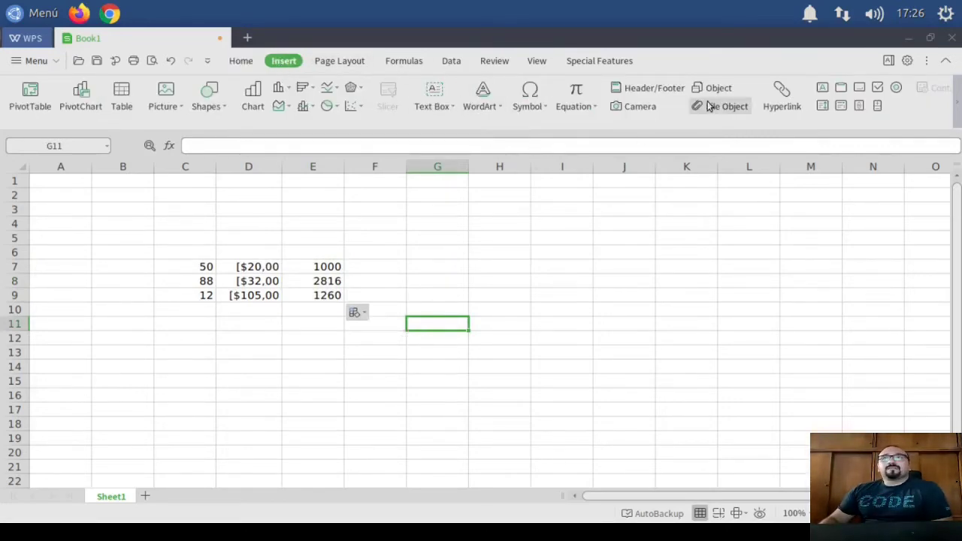
pyautogui.click(353, 63)
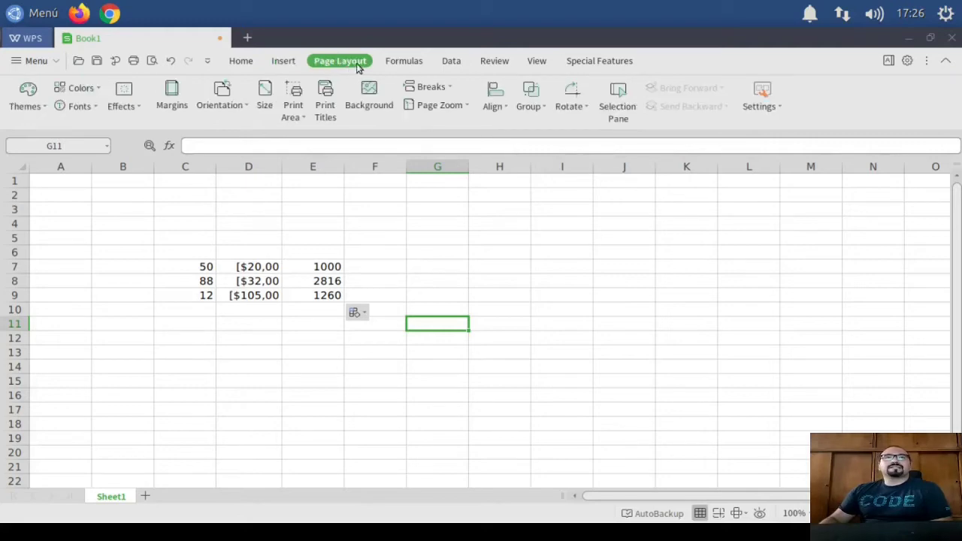
pyautogui.click(398, 63)
pyautogui.click(453, 64)
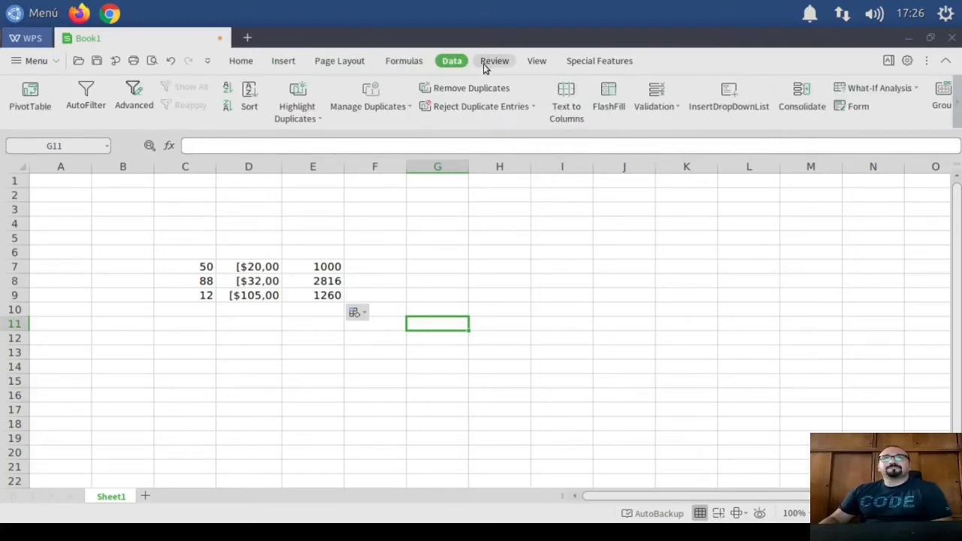
pyautogui.click(490, 63)
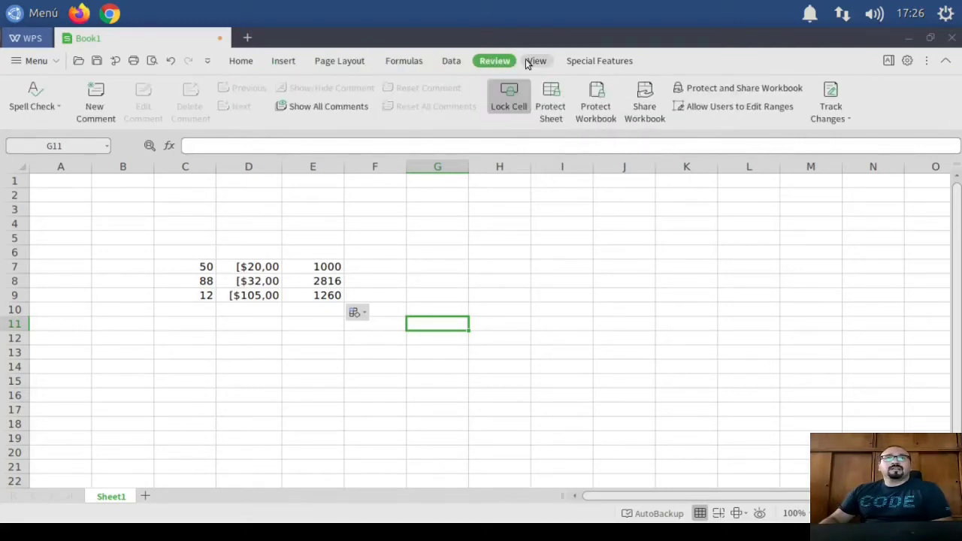
pyautogui.click(248, 63)
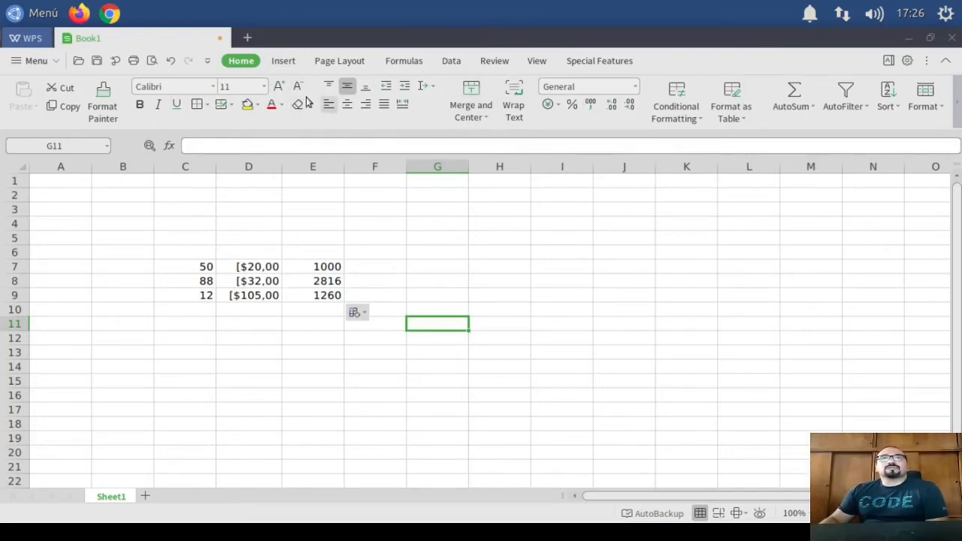
pyautogui.click(289, 61)
pyautogui.click(334, 62)
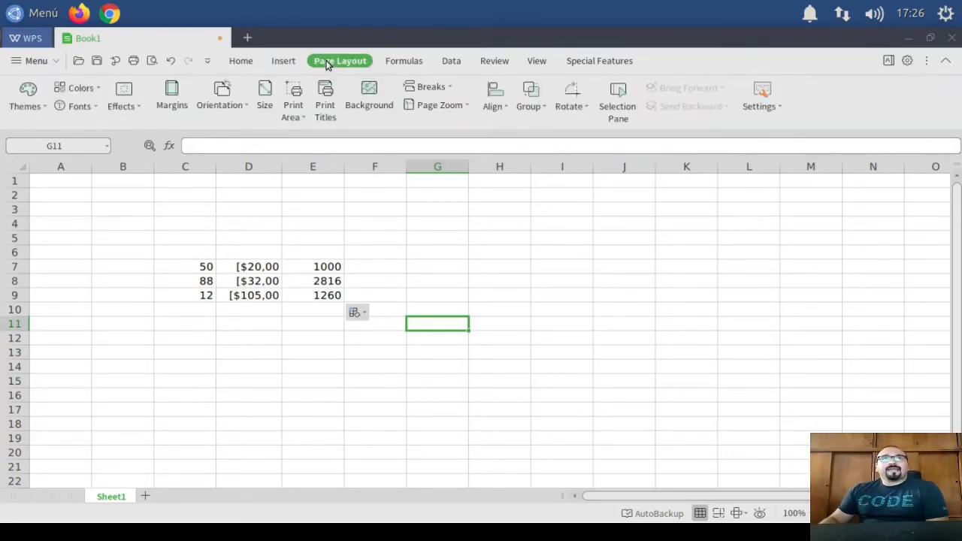
pyautogui.click(399, 61)
pyautogui.click(493, 60)
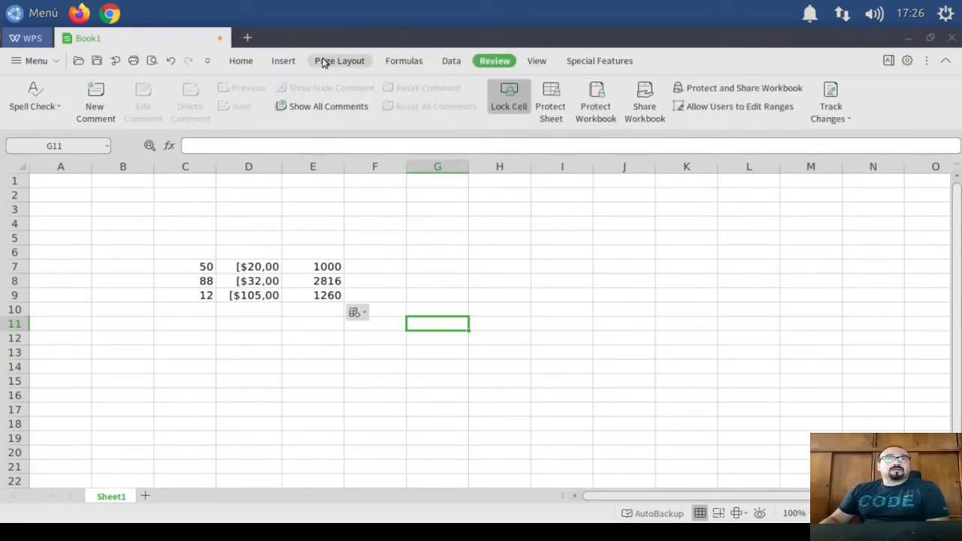
pyautogui.click(239, 61)
# Open the workbook Excel3.xls from the Ejemplos folder in Documentos.
pyautogui.click(32, 61)
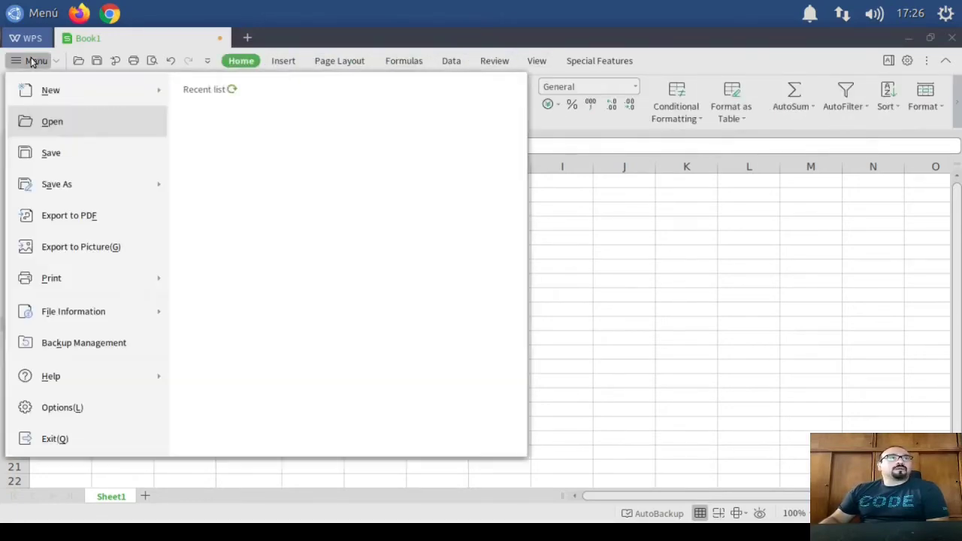
pyautogui.click(56, 123)
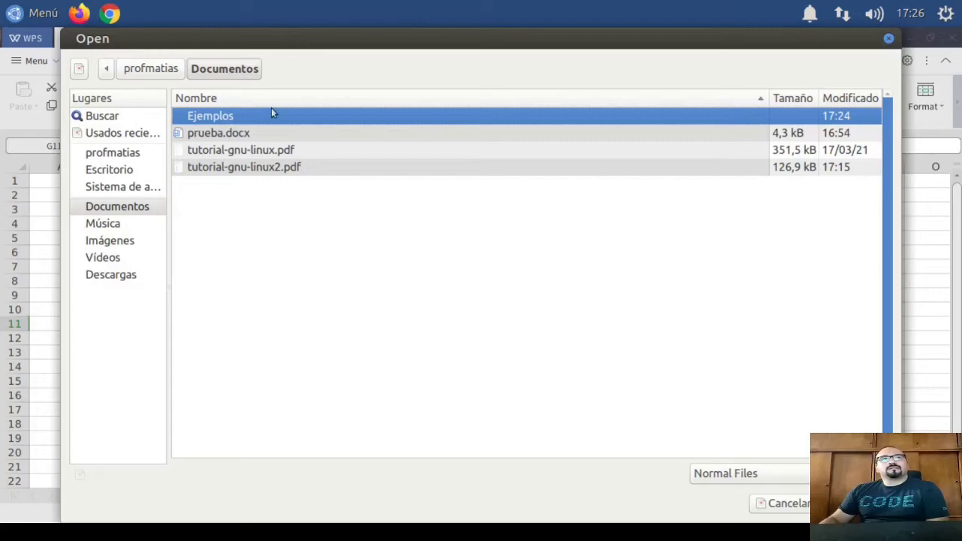
pyautogui.doubleClick(237, 118)
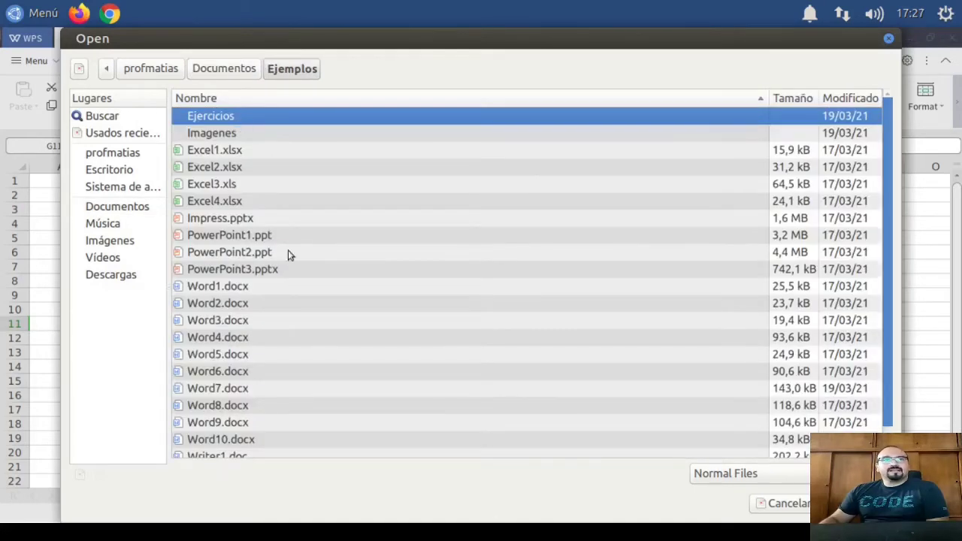
pyautogui.click(225, 187)
pyautogui.doubleClick(224, 188)
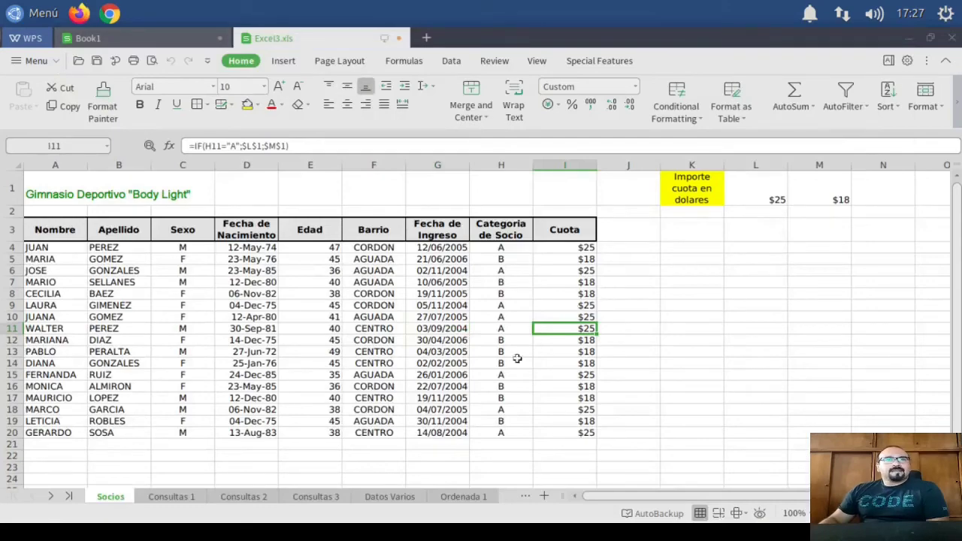
# Change the Categoria de Socio filter on the Consultas 1 sheet to show only category B members.
pyautogui.click(180, 497)
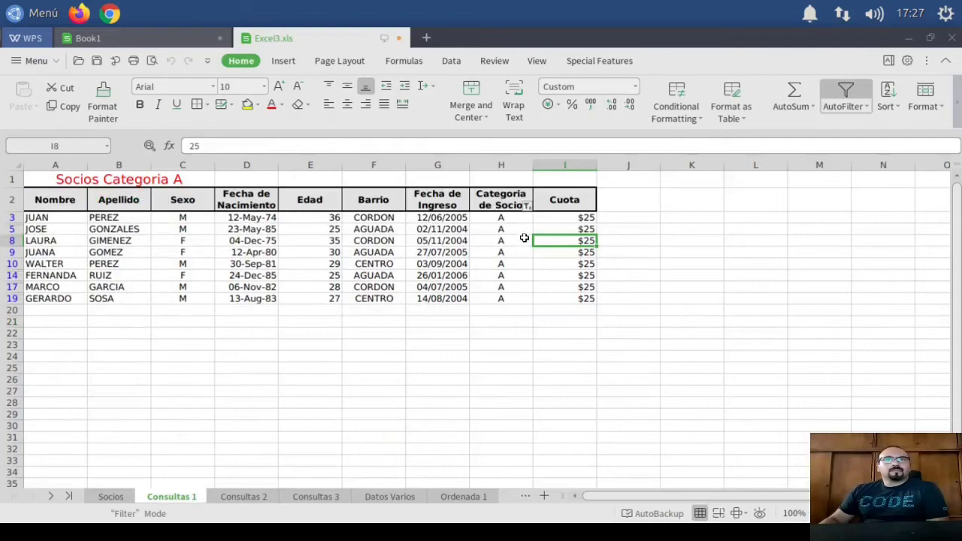
pyautogui.click(526, 207)
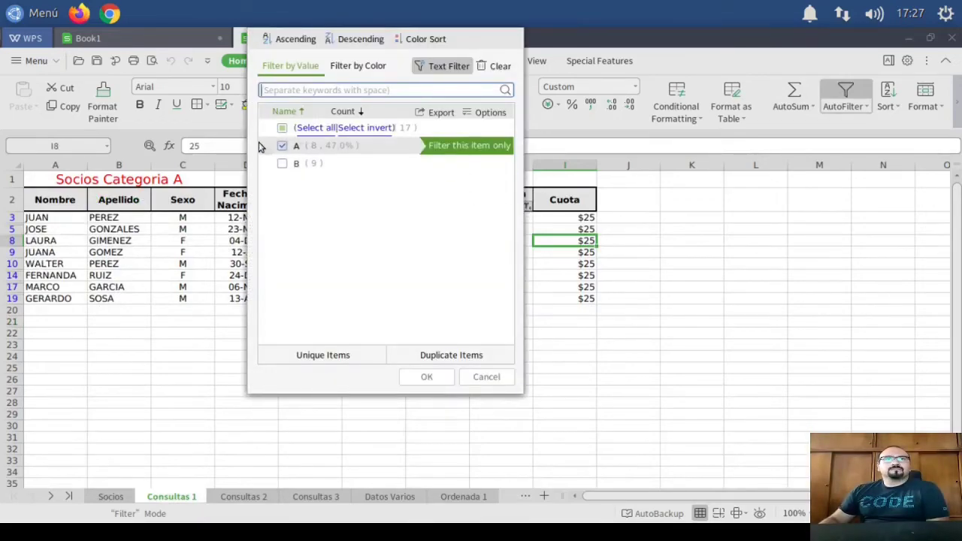
pyautogui.click(284, 146)
pyautogui.click(284, 164)
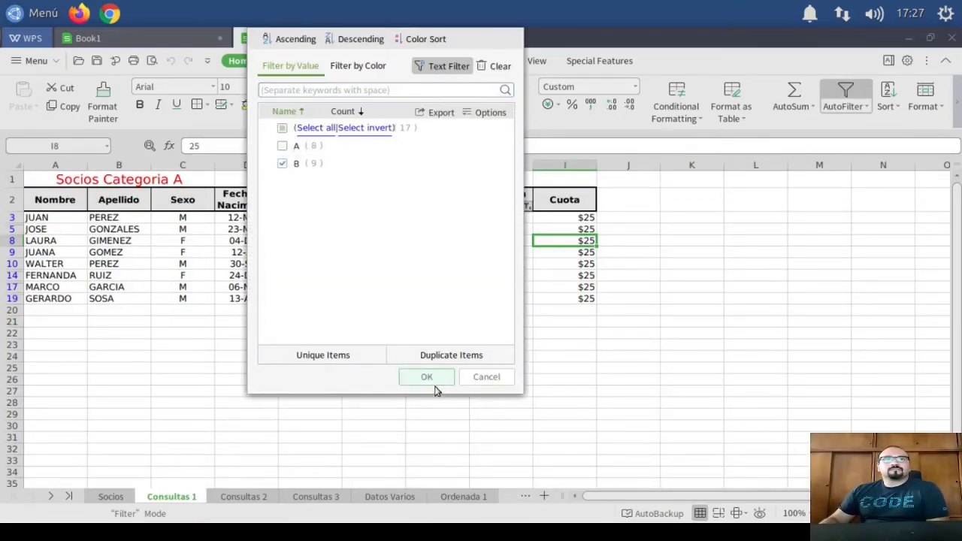
pyautogui.click(426, 377)
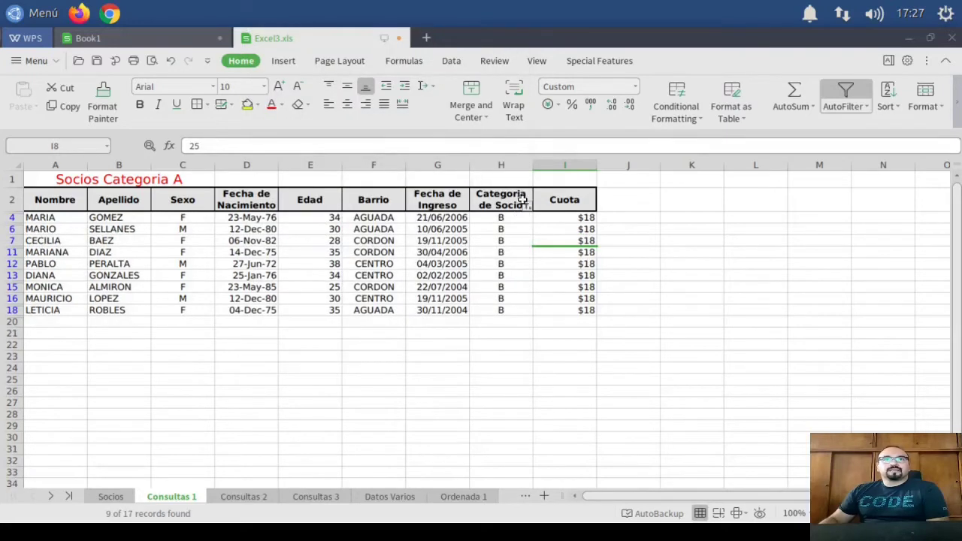
# View the Consultas 2, Consultas 3 and Datos Varios sheets to check how they display.
pyautogui.click(243, 497)
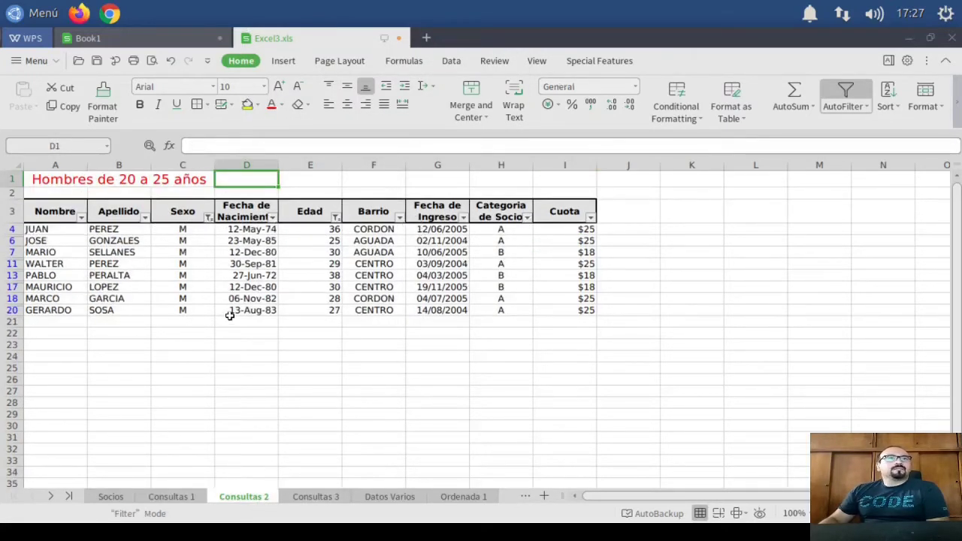
pyautogui.click(328, 497)
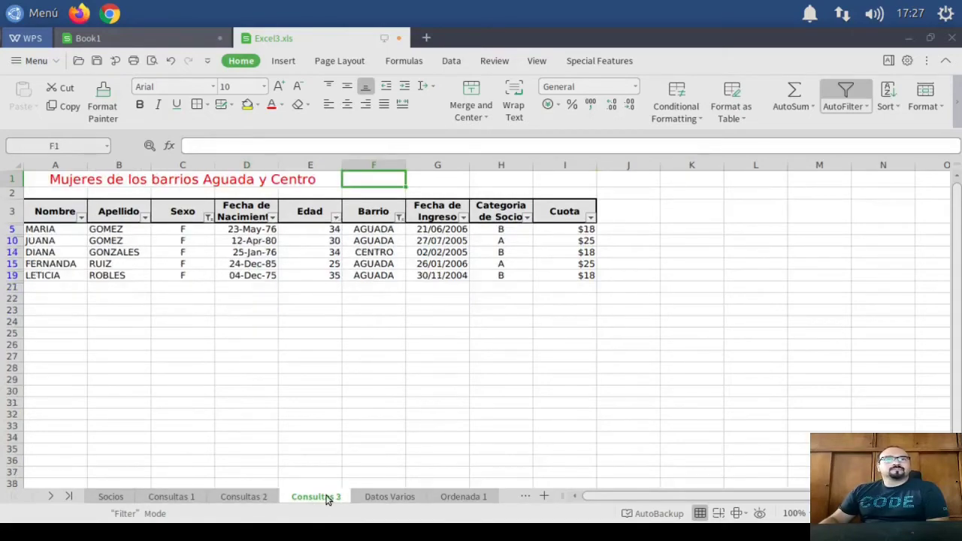
pyautogui.click(376, 498)
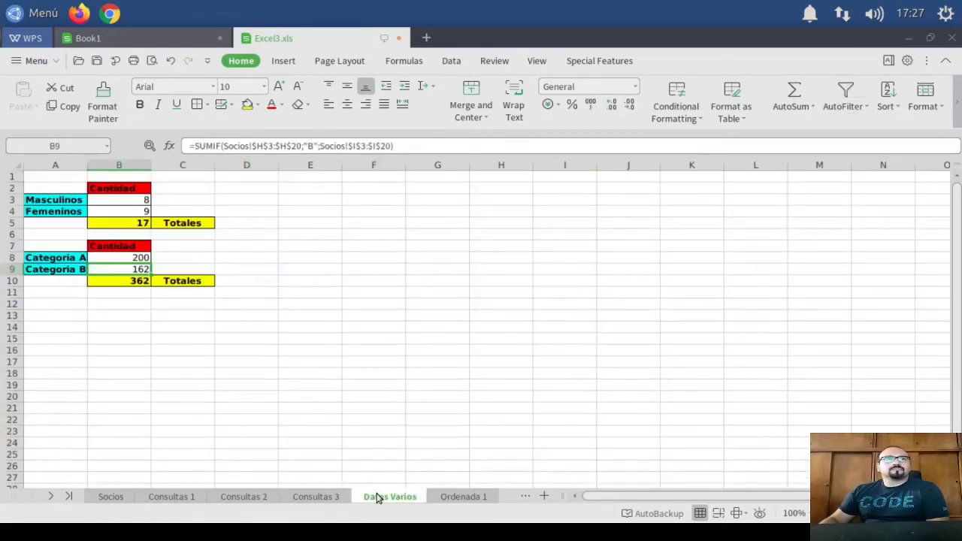
# View the Ordenada 1 and Socios sheets of Excel3.xls to check how their tables display.
pyautogui.click(460, 497)
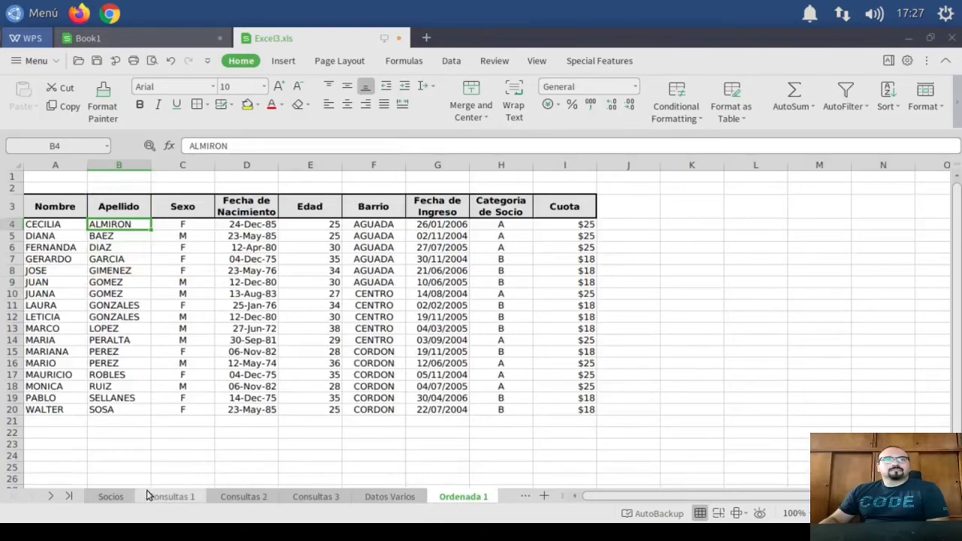
pyautogui.click(112, 498)
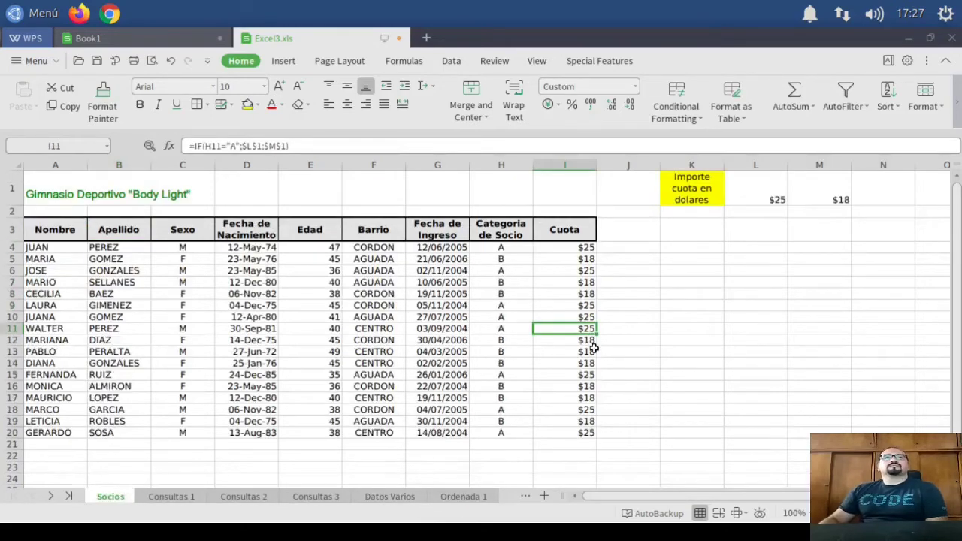
pyautogui.scroll(-2, 609, 380)
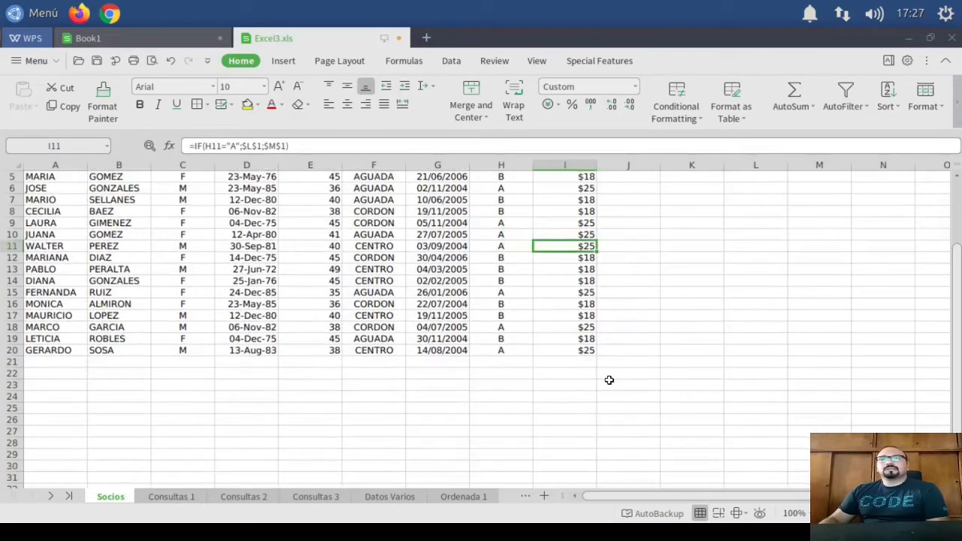
pyautogui.scroll(2, 578, 375)
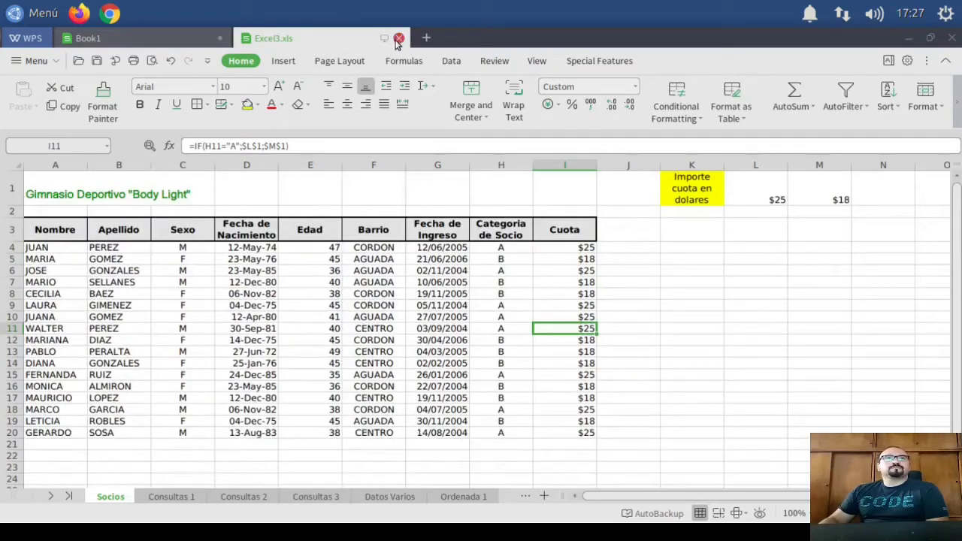
# Close the Excel3.xls and Book1 workbooks without saving their changes.
pyautogui.click(398, 39)
pyautogui.click(494, 257)
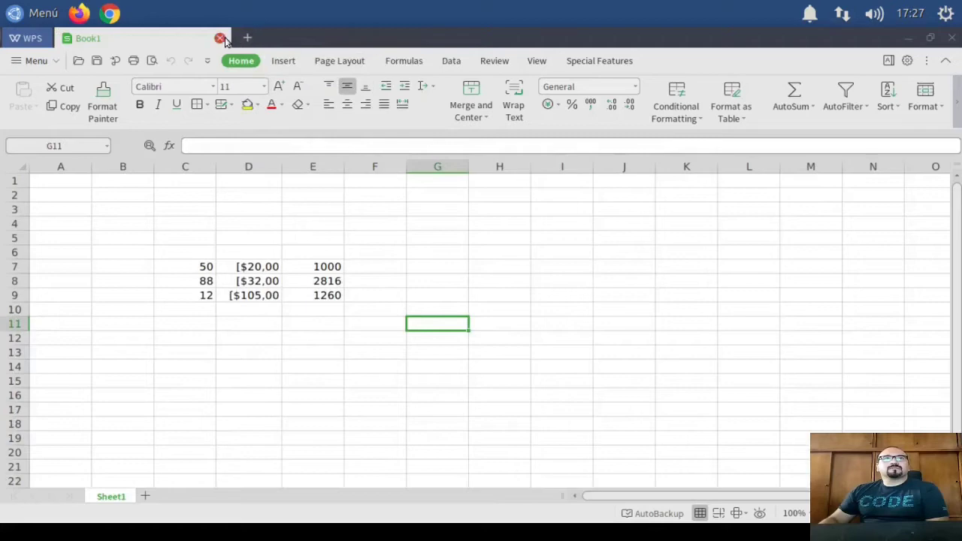
pyautogui.click(219, 39)
pyautogui.click(477, 259)
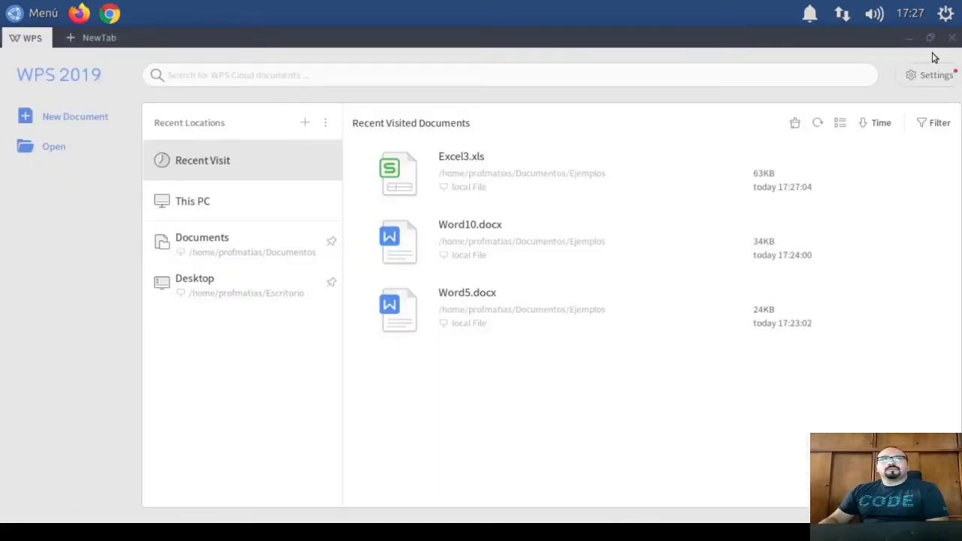
# Create a new empty presentation.
pyautogui.click(66, 118)
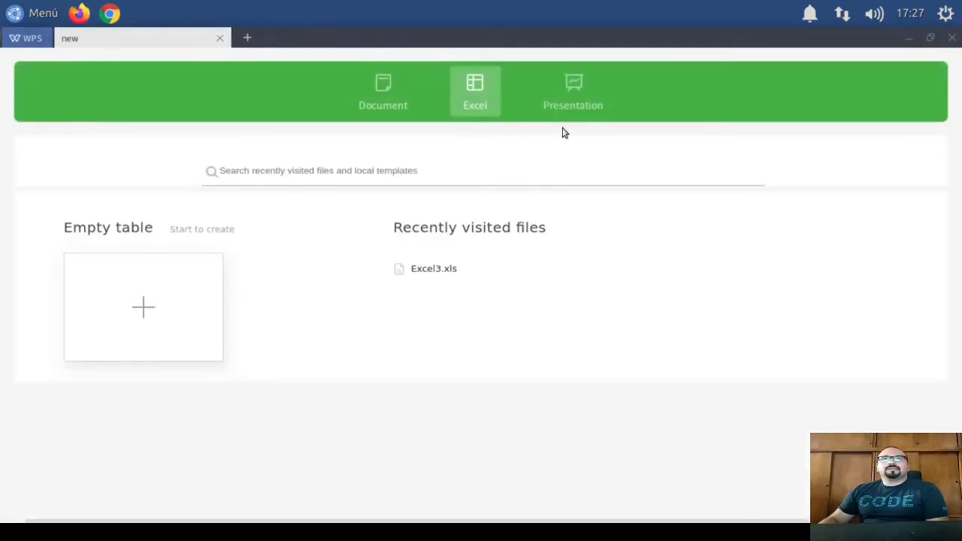
pyautogui.click(573, 101)
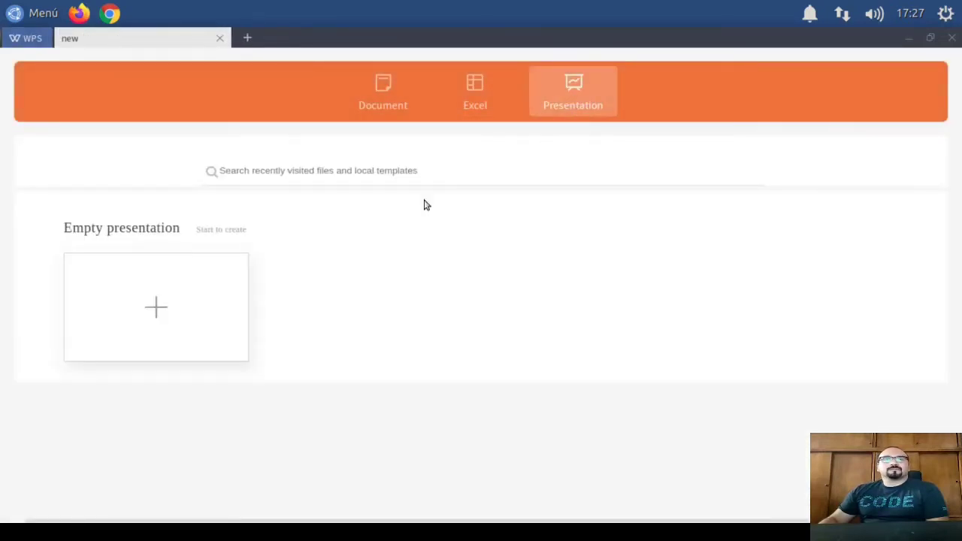
pyautogui.click(133, 314)
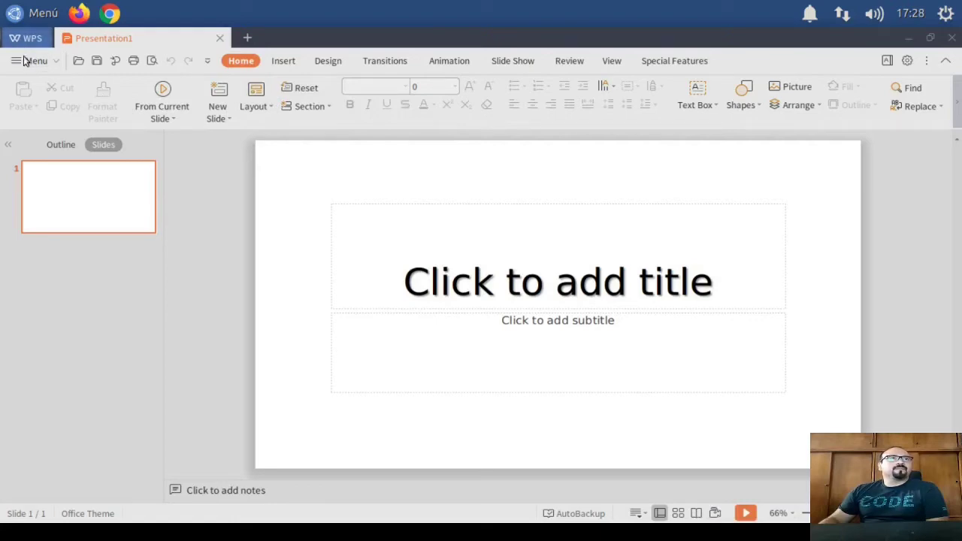
# Open the presentation PowerPoint2.ppt from the Ejemplos folder in Documentos.
pyautogui.click(78, 60)
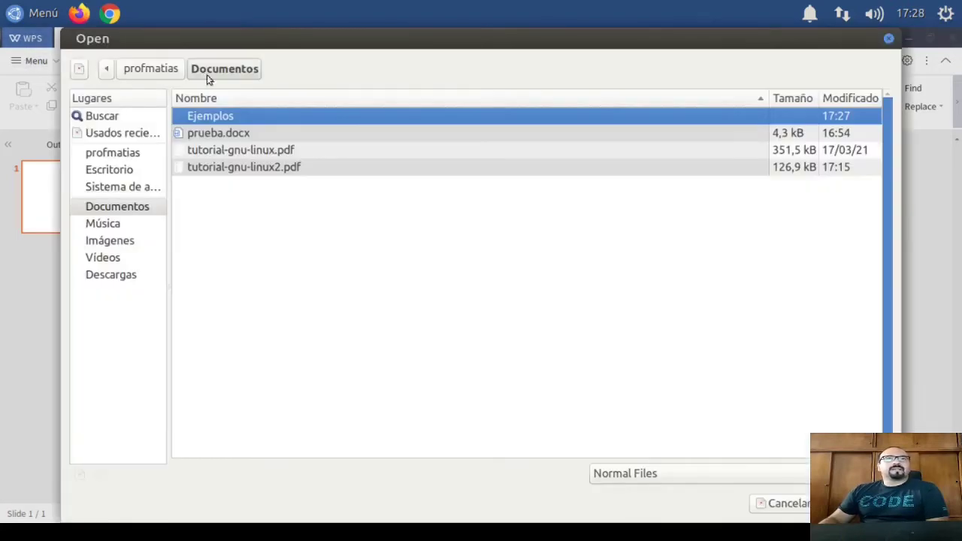
pyautogui.doubleClick(201, 120)
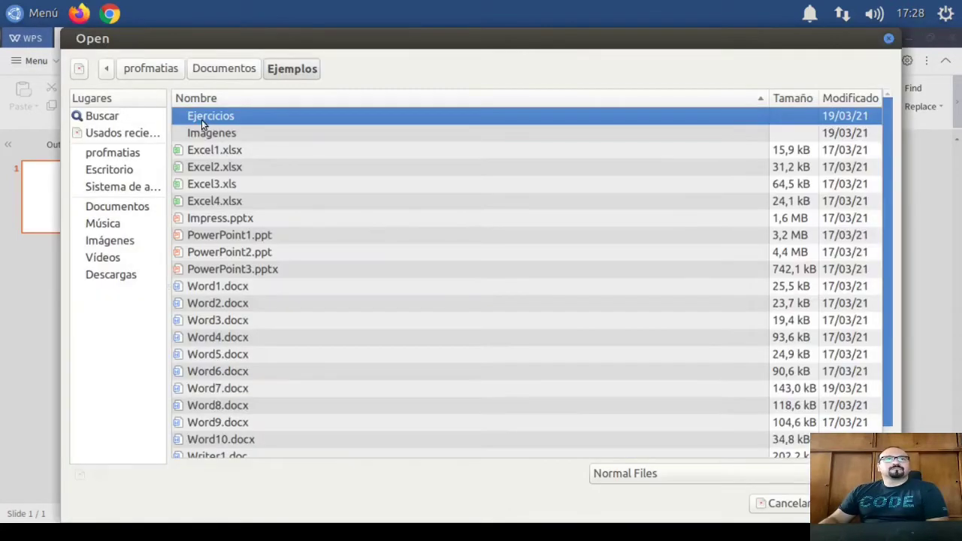
pyautogui.doubleClick(225, 252)
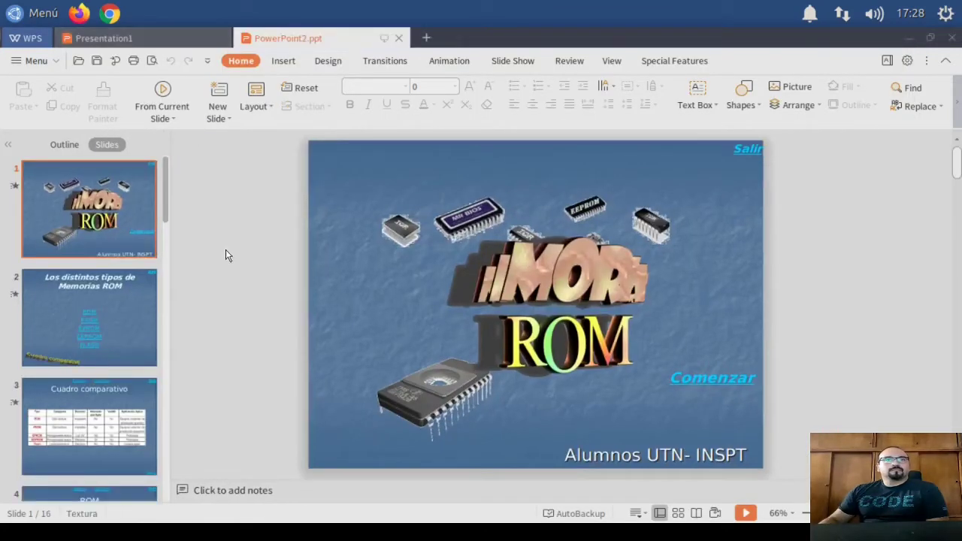
# Look through slides 2 to 8 of PowerPoint2.ppt to check how the text, tables and images display.
pyautogui.click(112, 334)
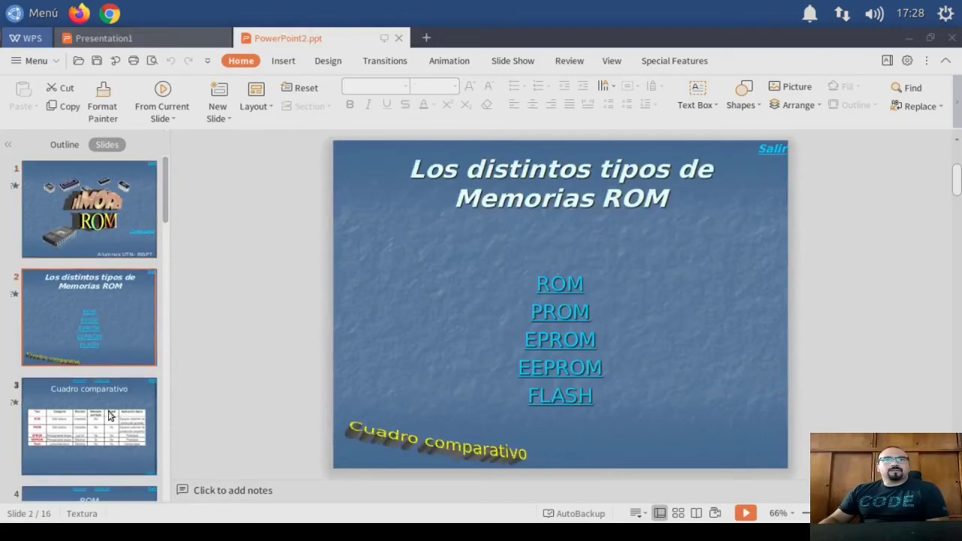
pyautogui.click(105, 421)
pyautogui.scroll(-4, 104, 422)
pyautogui.click(105, 350)
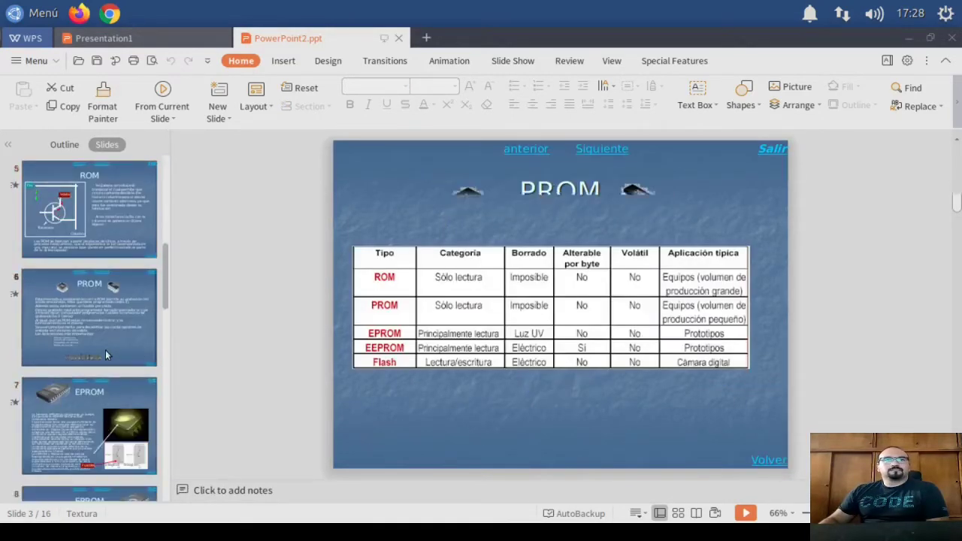
pyautogui.click(94, 421)
pyautogui.scroll(-2, 767, 353)
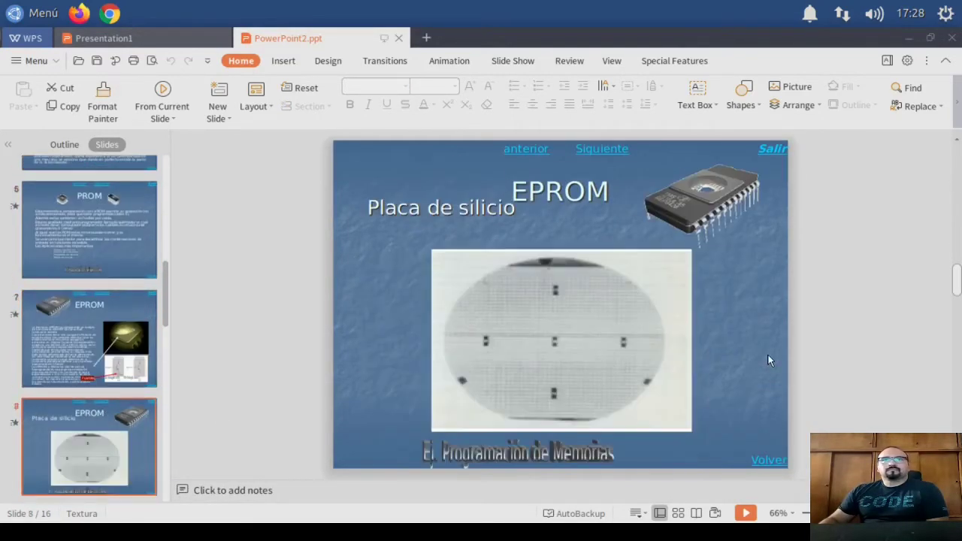
# Play the slide show, dismiss the System Check dialog, follow the PROM link from the memory types slide, and exit through the Salir link.
pyautogui.click(746, 513)
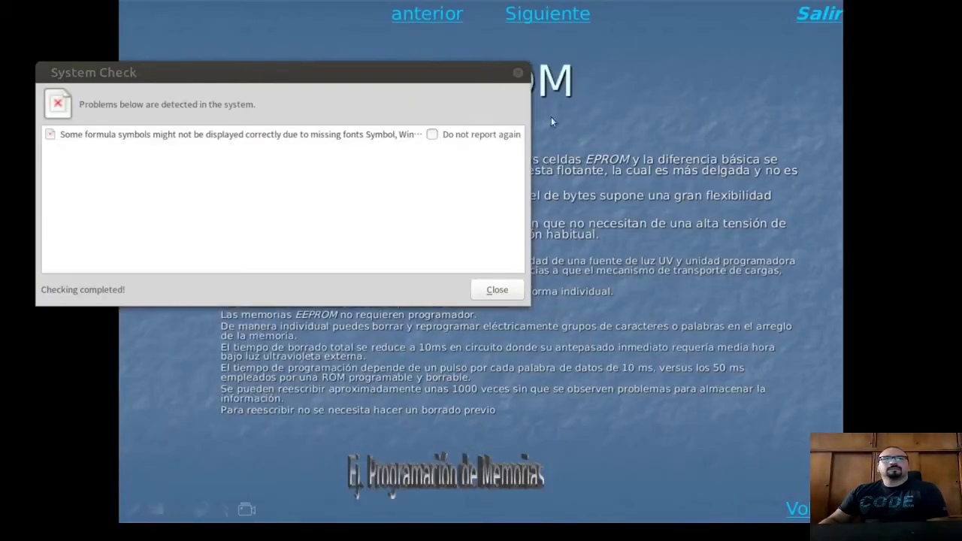
pyautogui.click(517, 72)
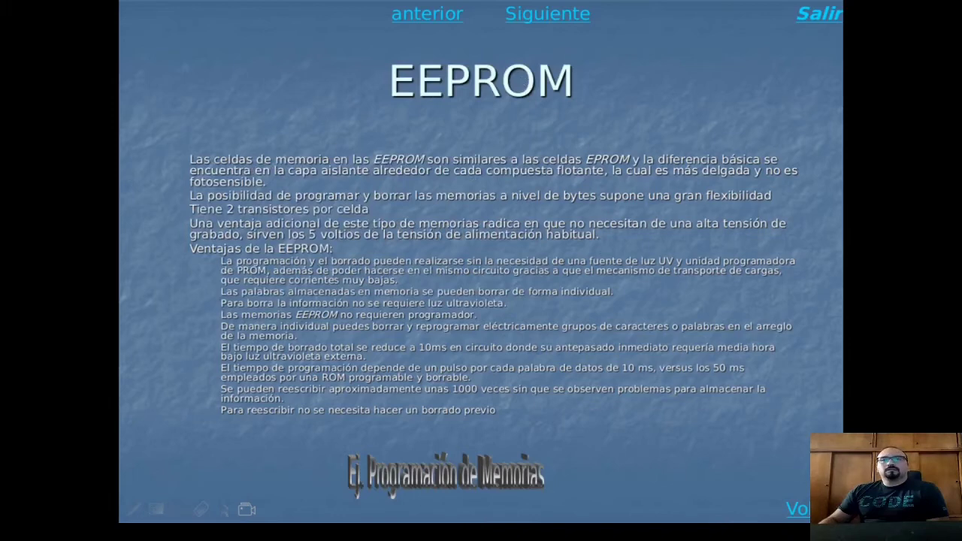
pyautogui.press('Home')
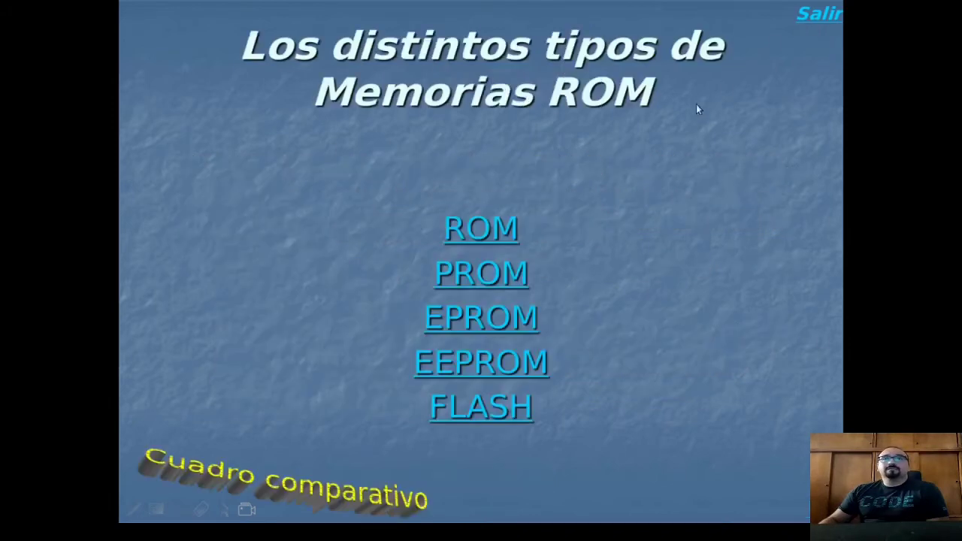
pyautogui.click(488, 272)
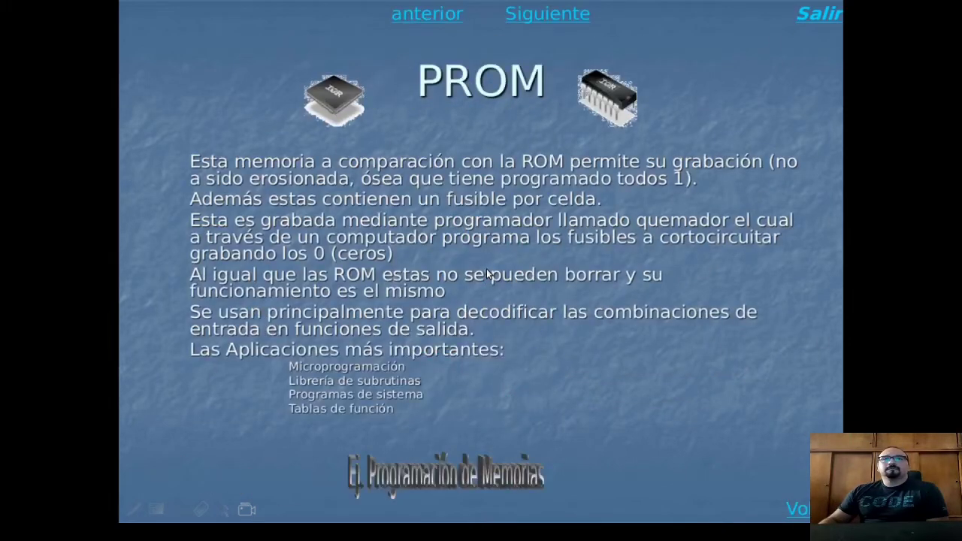
pyautogui.click(812, 22)
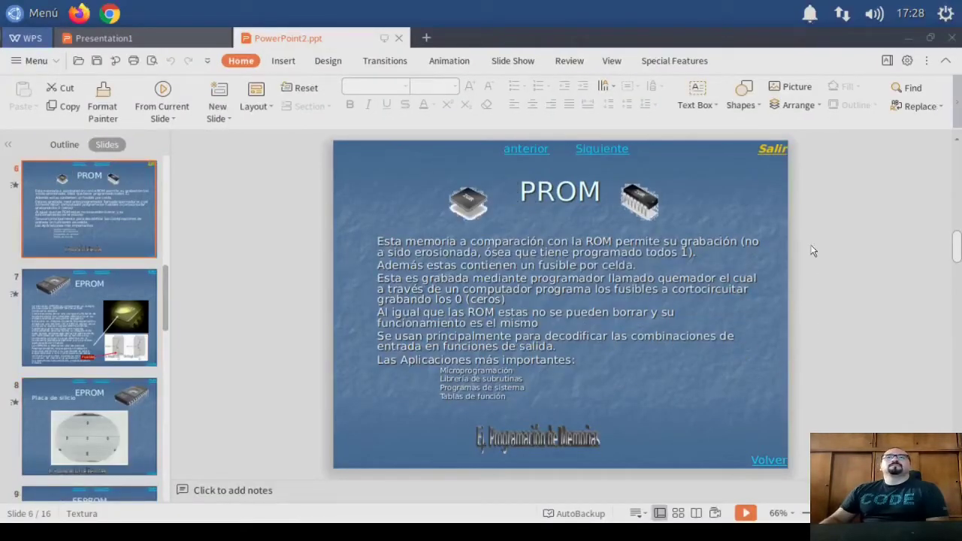
pyautogui.click(860, 257)
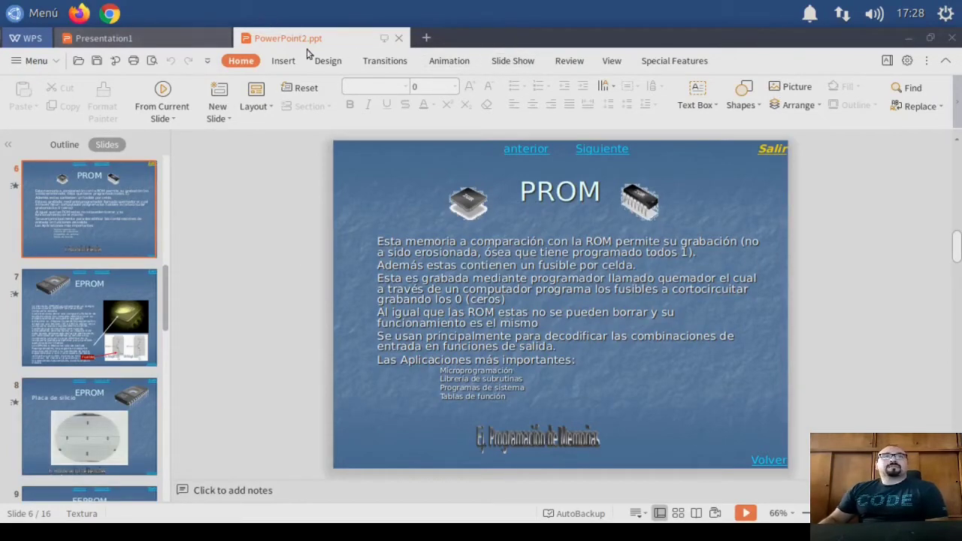
# Close PowerPoint2.ppt and Presentation1, then quit WPS Office and dismiss the remaining System Check dialog.
pyautogui.click(398, 38)
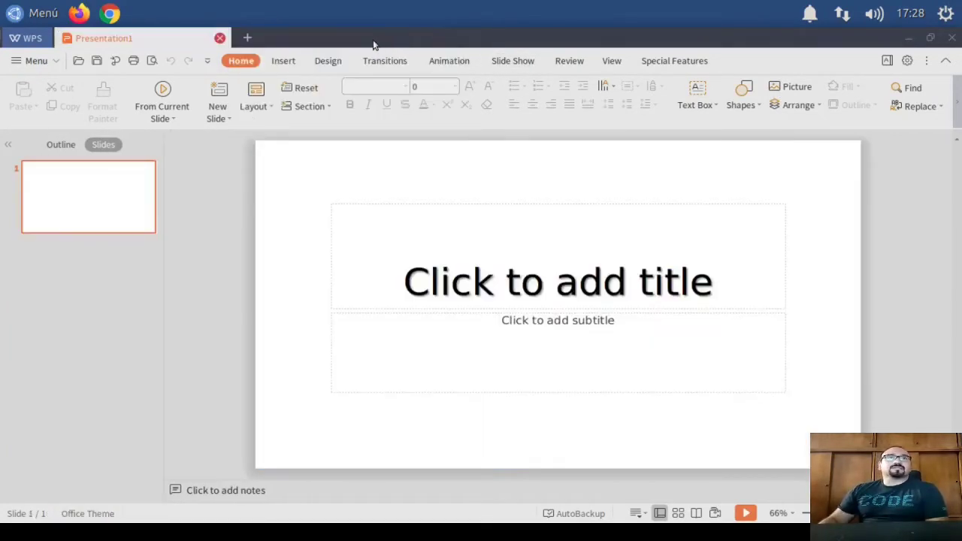
pyautogui.click(220, 39)
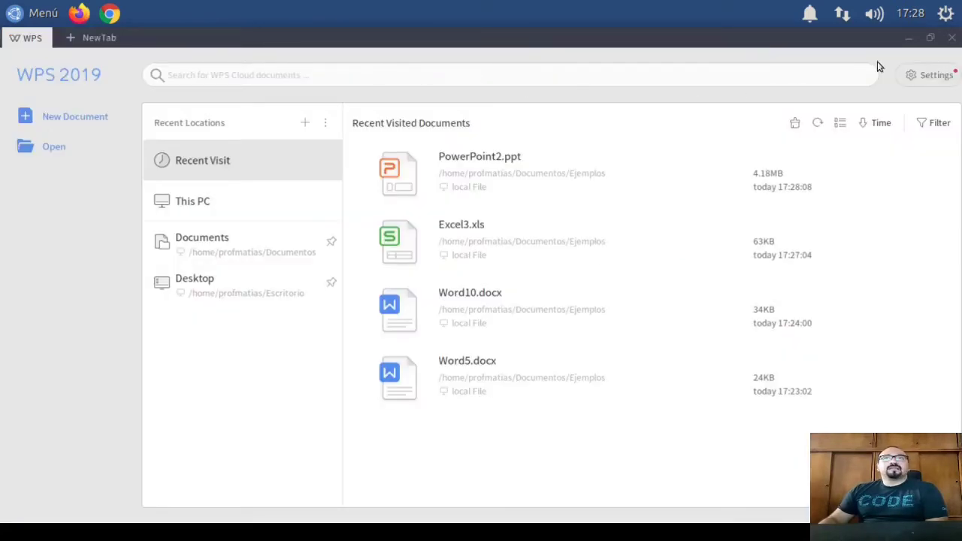
pyautogui.click(951, 37)
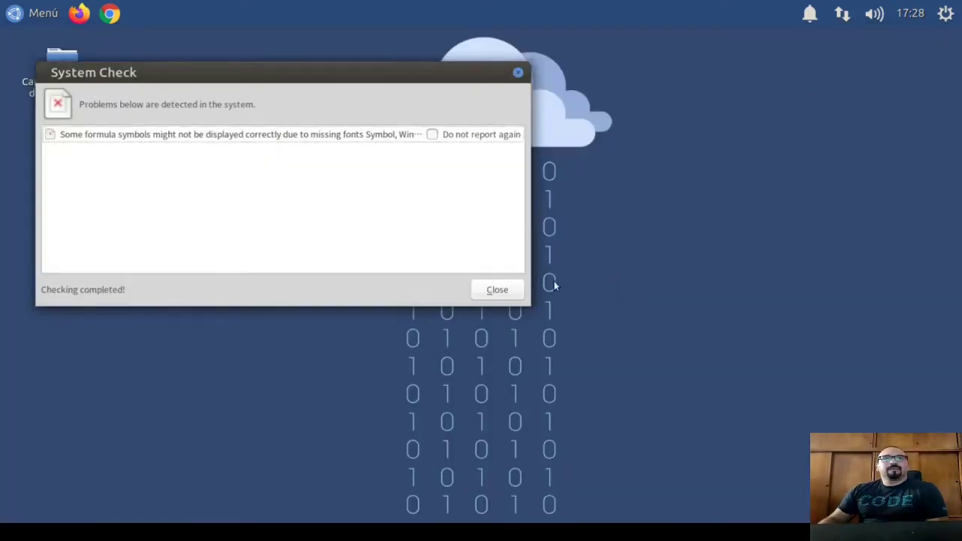
pyautogui.click(517, 292)
# Switch to the file manager and open softmaker-freeoffice-2018_982-01_amd64.deb from the Descargas folder in the package installer.
pyautogui.doubleClick(52, 73)
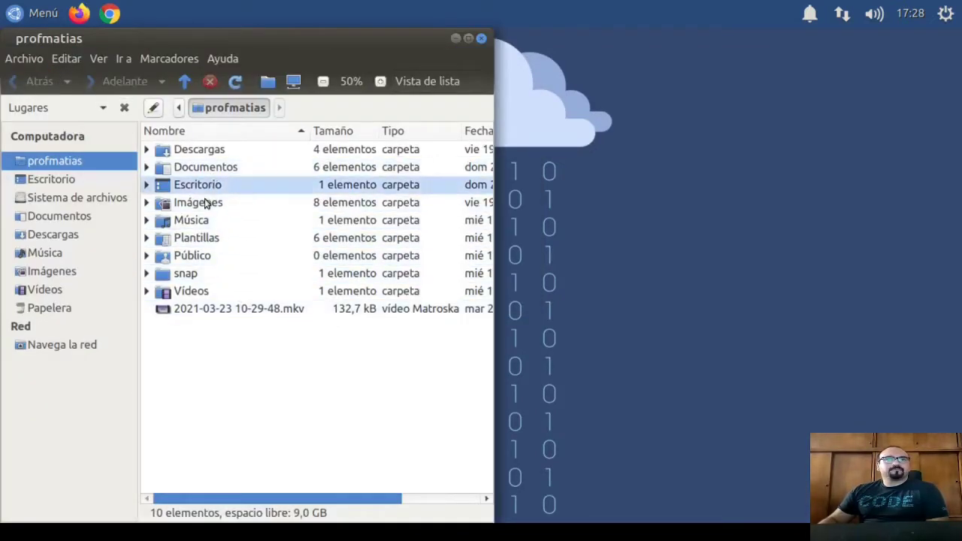
pyautogui.doubleClick(213, 150)
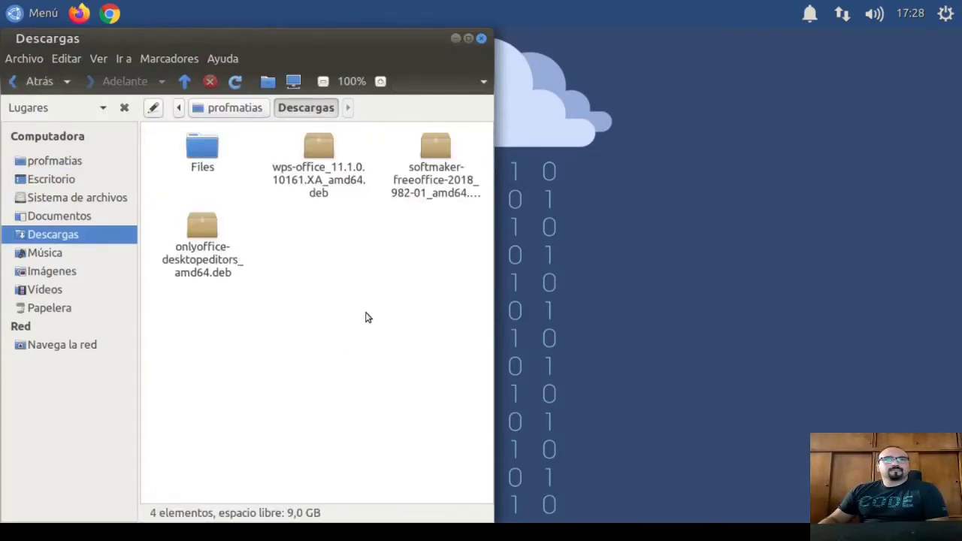
pyautogui.click(436, 187)
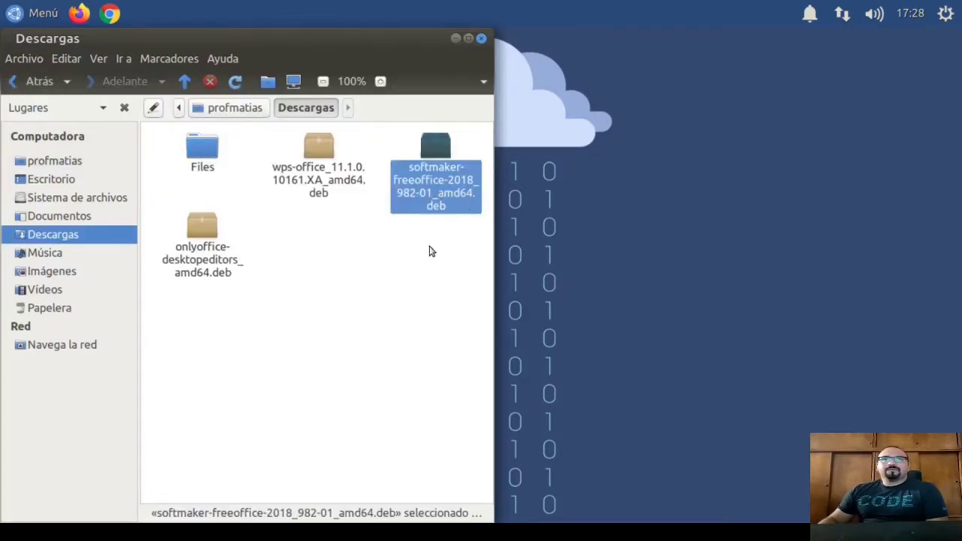
pyautogui.doubleClick(438, 155)
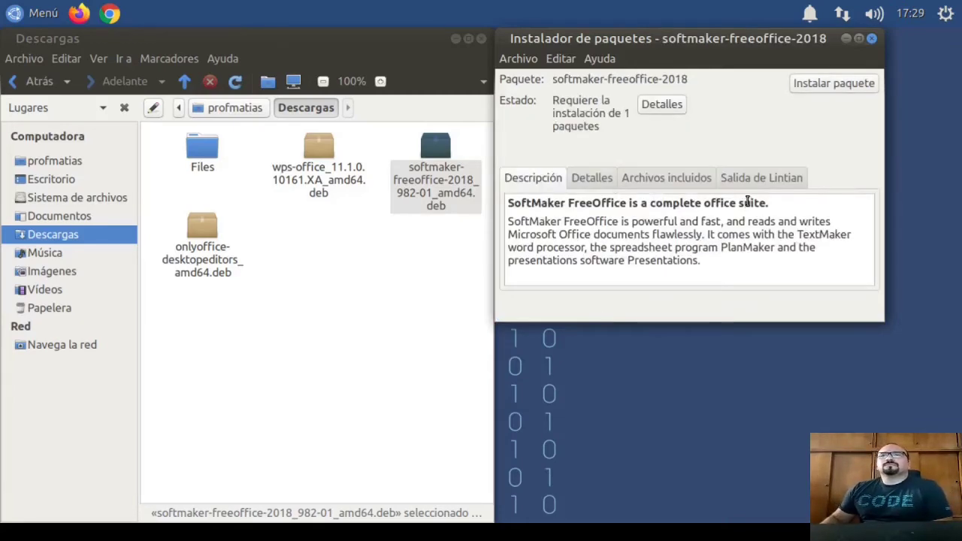
# Install the softmaker-freeoffice-2018 package, authenticating with the account password.
pyautogui.click(834, 84)
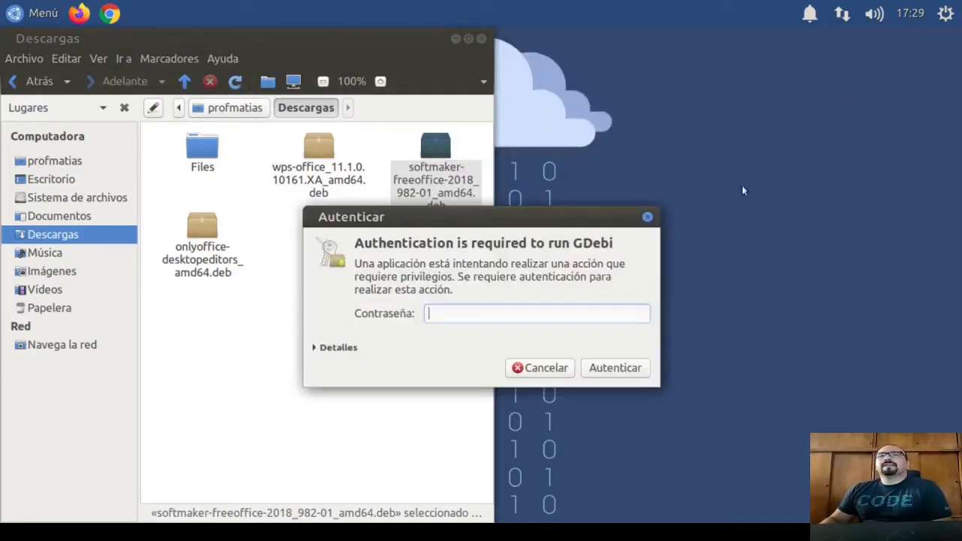
pyautogui.click(583, 359)
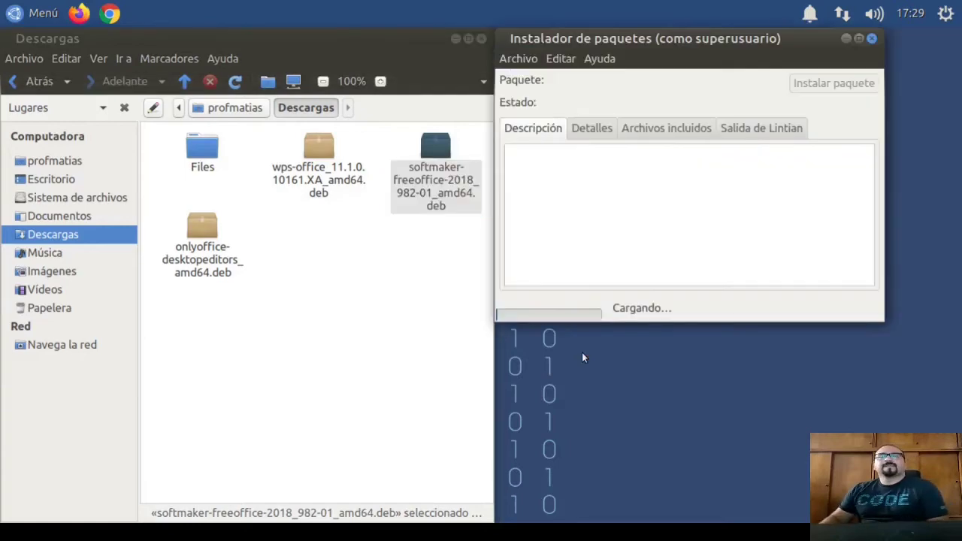
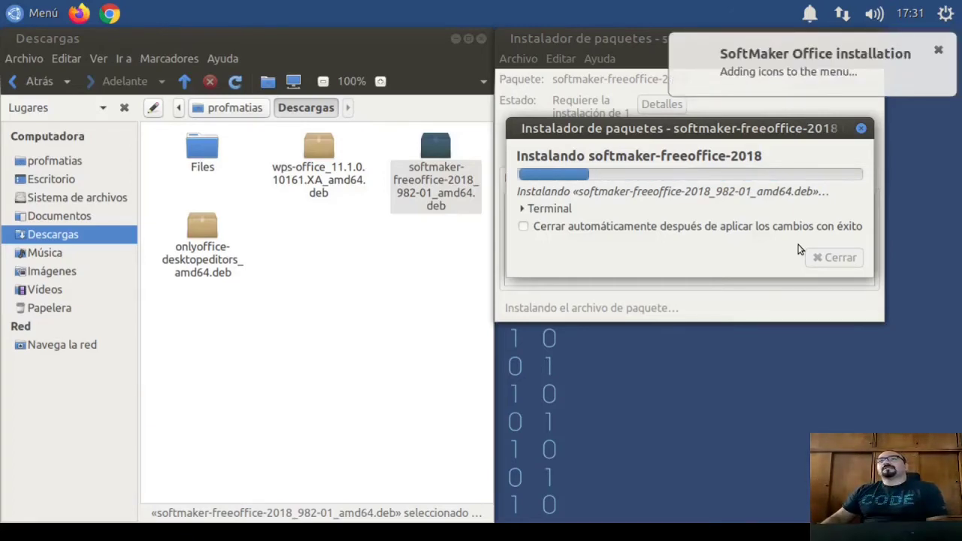
pyautogui.click(758, 73)
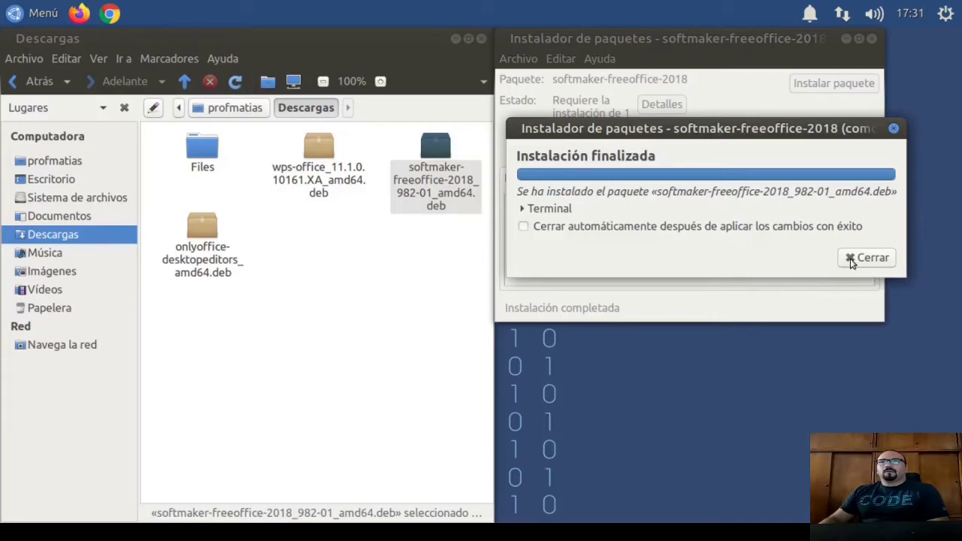
# Clear away the Descargas window, launch FreeOffice 2018 TextMaker, and close the package installer window.
pyautogui.click(456, 38)
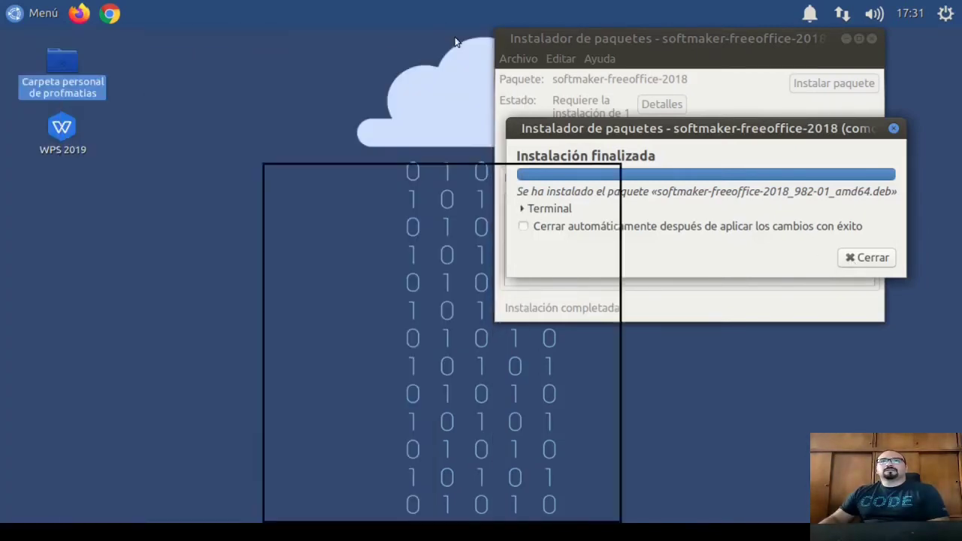
pyautogui.click(31, 18)
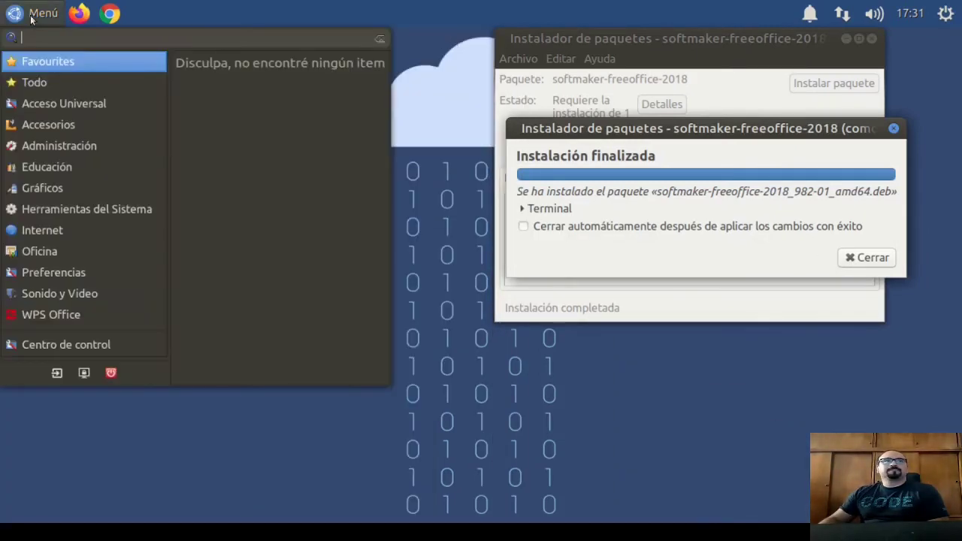
pyautogui.moveTo(87, 291)
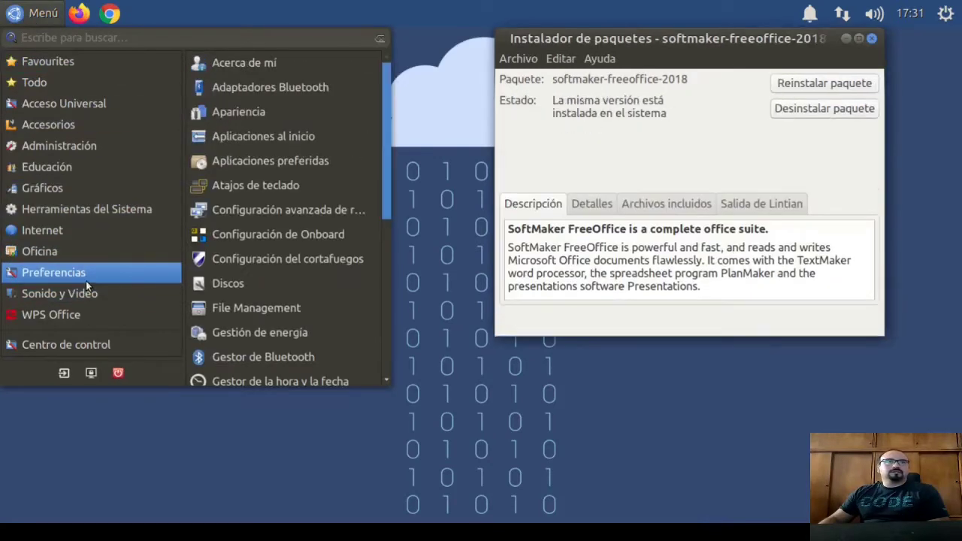
pyautogui.moveTo(86, 261)
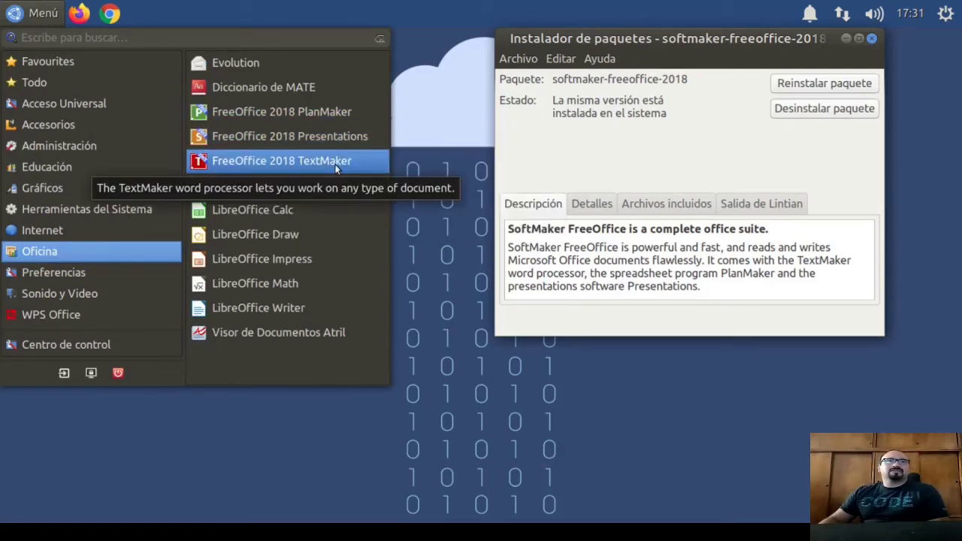
pyautogui.click(304, 161)
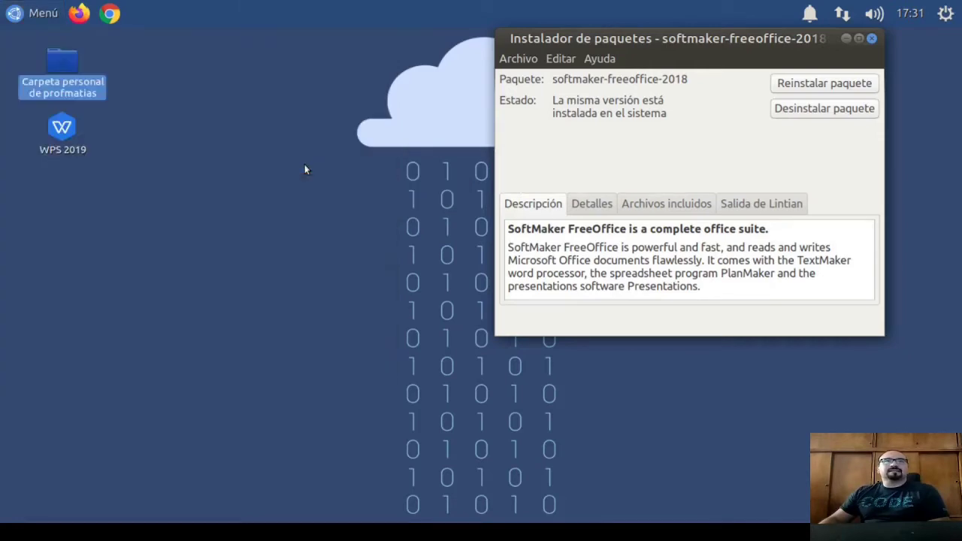
pyautogui.click(871, 39)
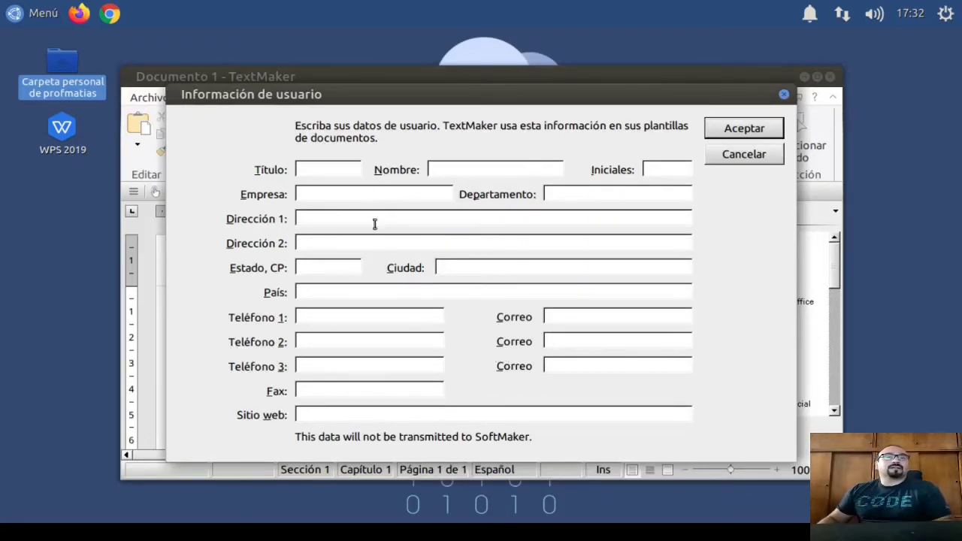
# Enter the user's first name in TextMaker's user information form, accept it, and maximize the document window.
pyautogui.click(489, 173)
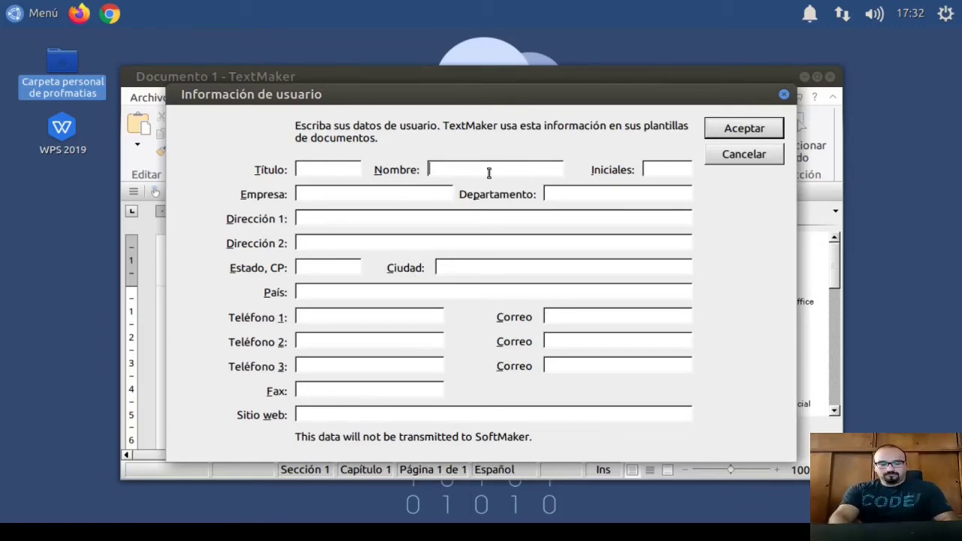
pyautogui.write('Matias')
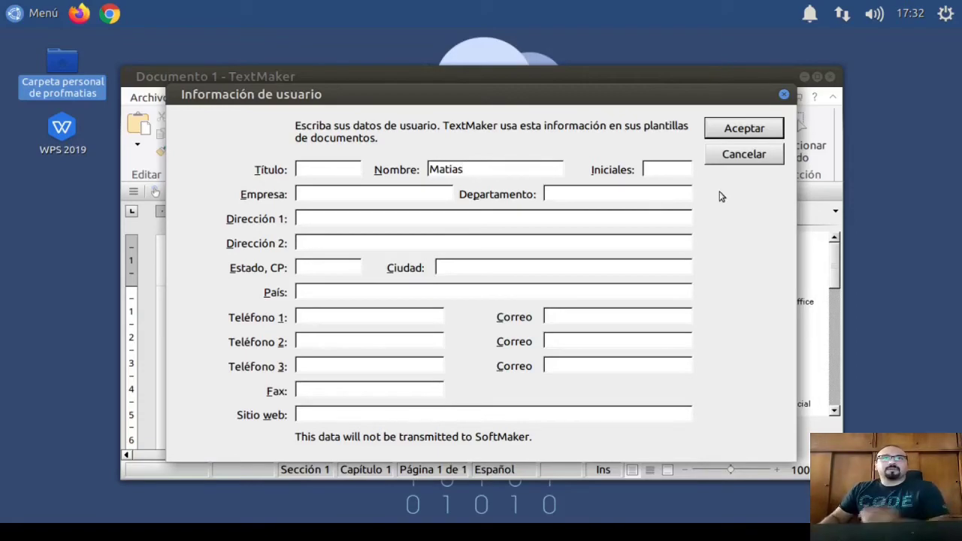
pyautogui.click(760, 128)
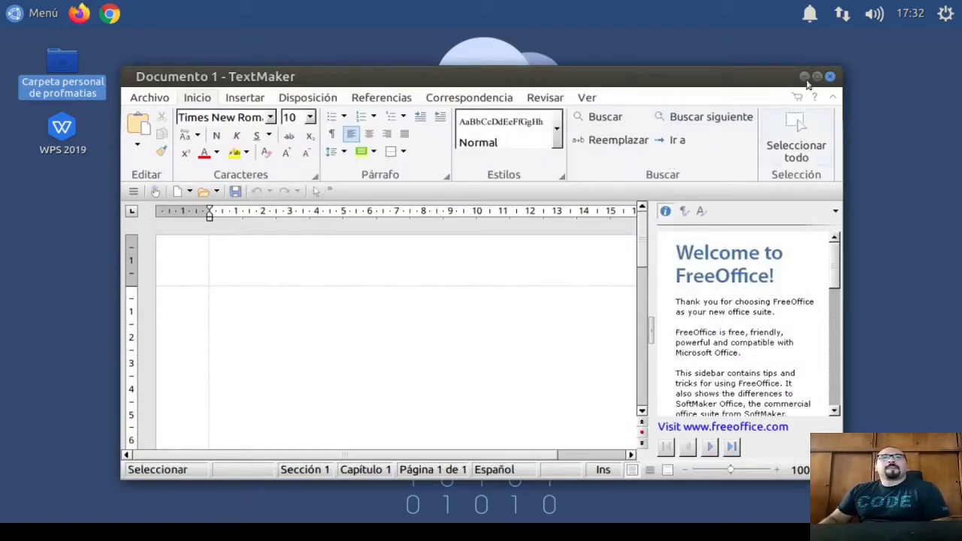
pyautogui.click(817, 76)
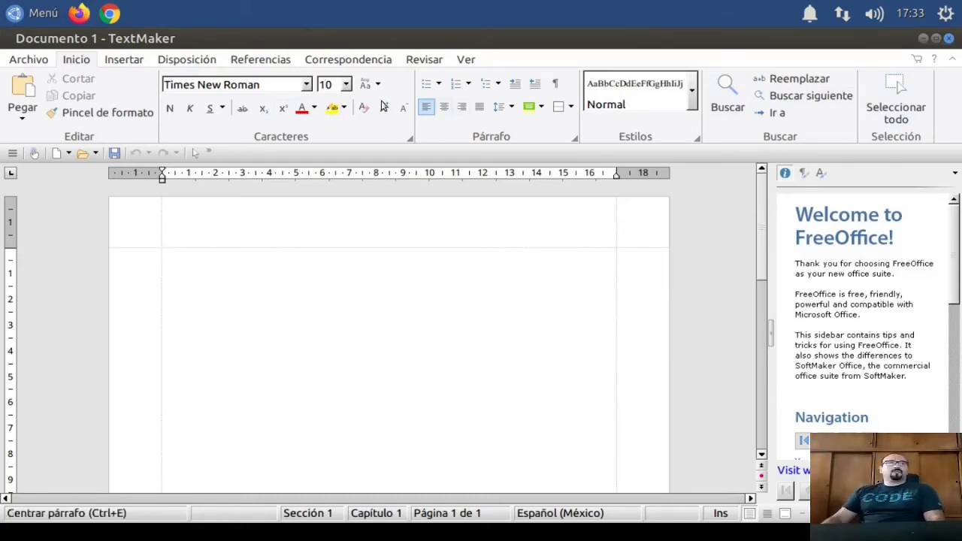
# Examine the Caracteres dialog's font, style and underline options, and close it without changing anything.
pyautogui.click(410, 138)
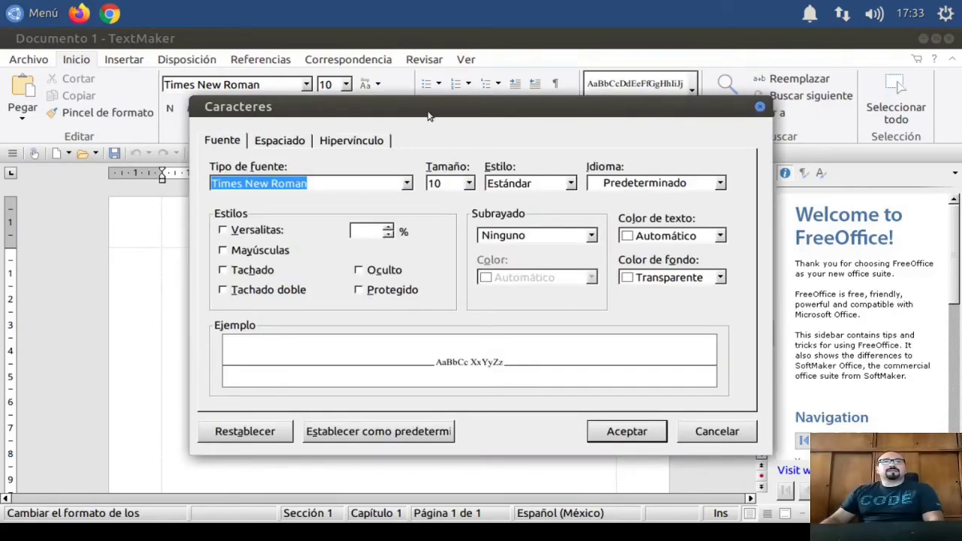
pyautogui.moveTo(487, 114); pyautogui.dragTo(456, 111)
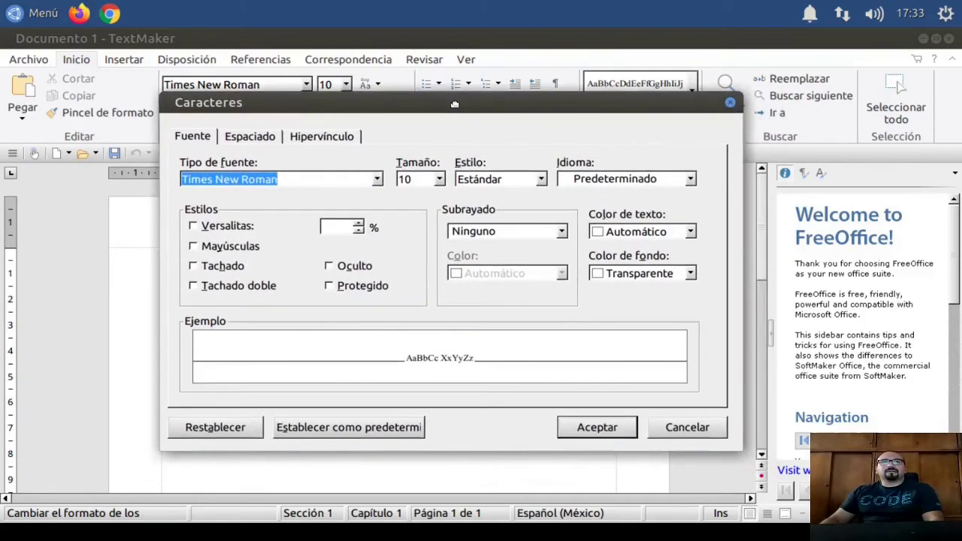
pyautogui.click(731, 104)
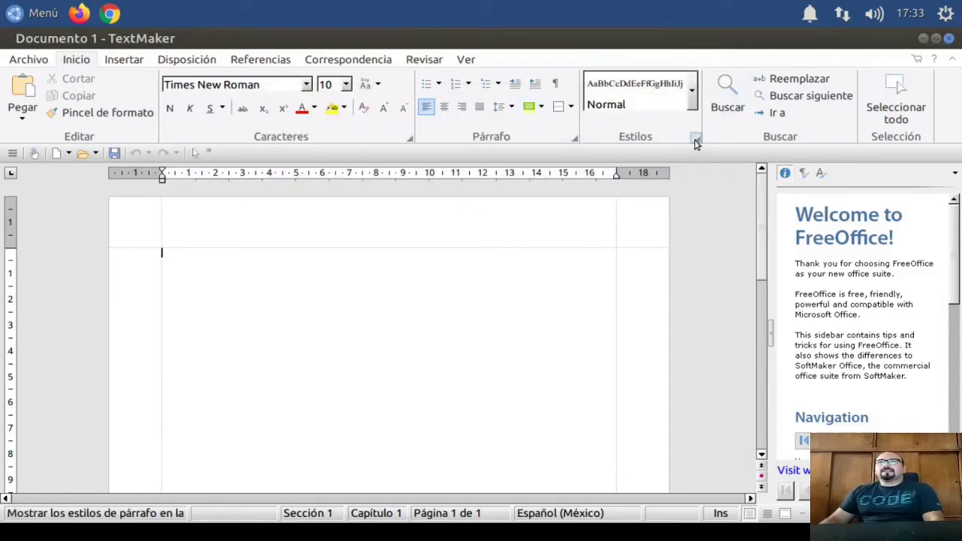
# Show the paragraph styles list in the sidebar and look over the blank document page.
pyautogui.click(695, 141)
pyautogui.scroll(-5, 428, 295)
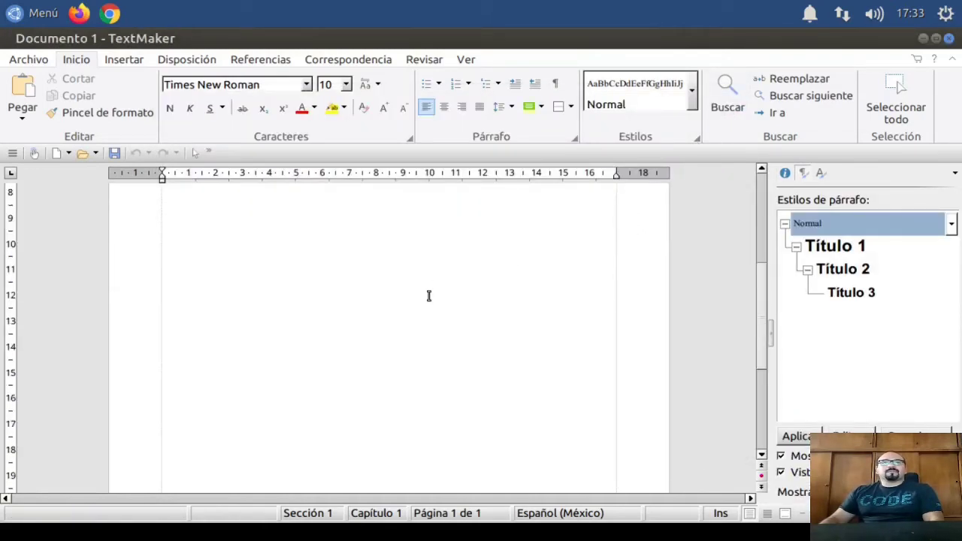
pyautogui.scroll(5, 428, 295)
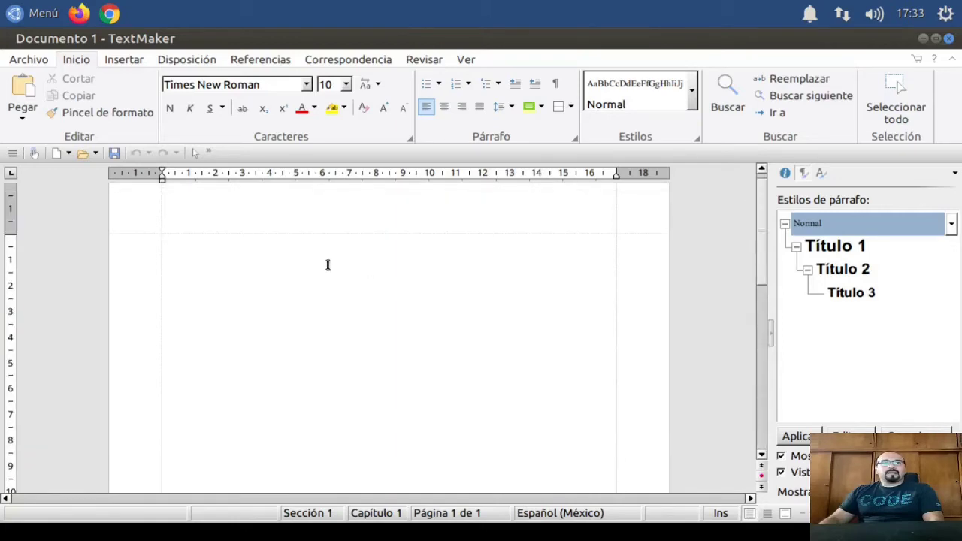
pyautogui.scroll(-2, 327, 265)
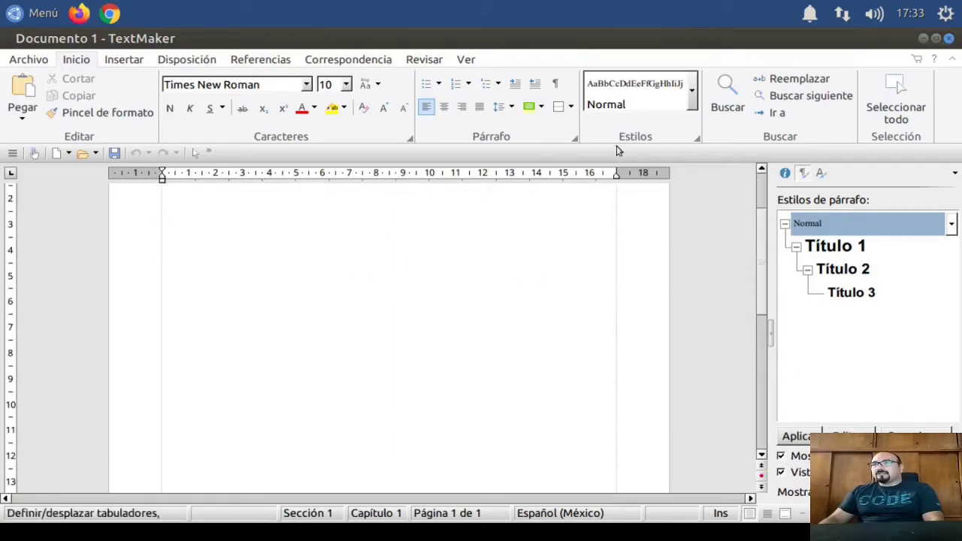
# Review TextMaker's commands for inserting, page layout, references, correspondence, reviewing and viewing, and return to the basic formatting commands.
pyautogui.click(125, 60)
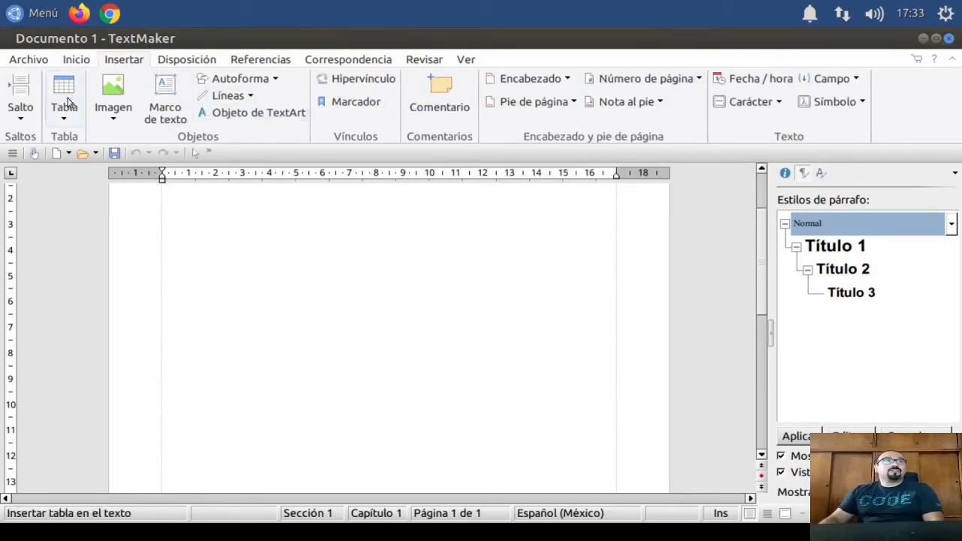
pyautogui.click(189, 60)
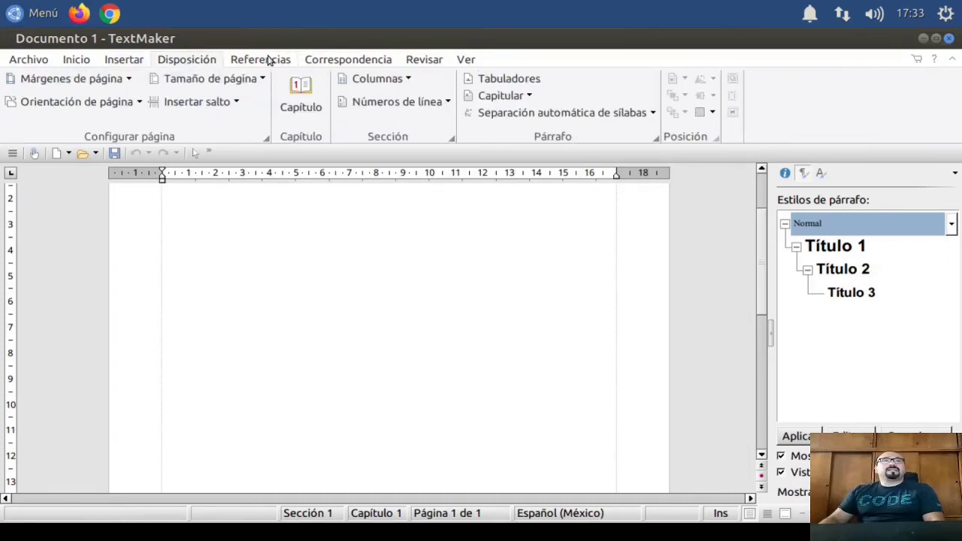
pyautogui.click(269, 60)
pyautogui.click(330, 61)
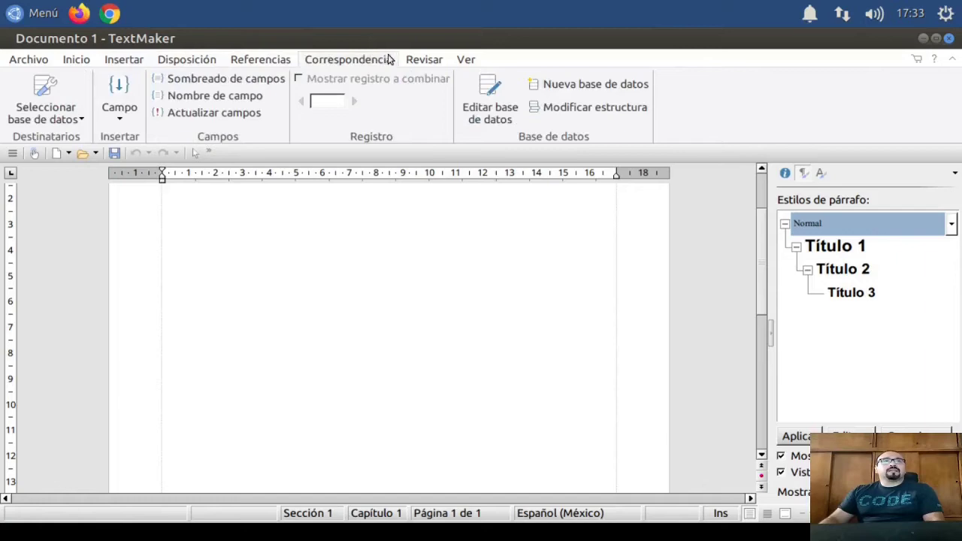
pyautogui.click(429, 60)
pyautogui.click(465, 60)
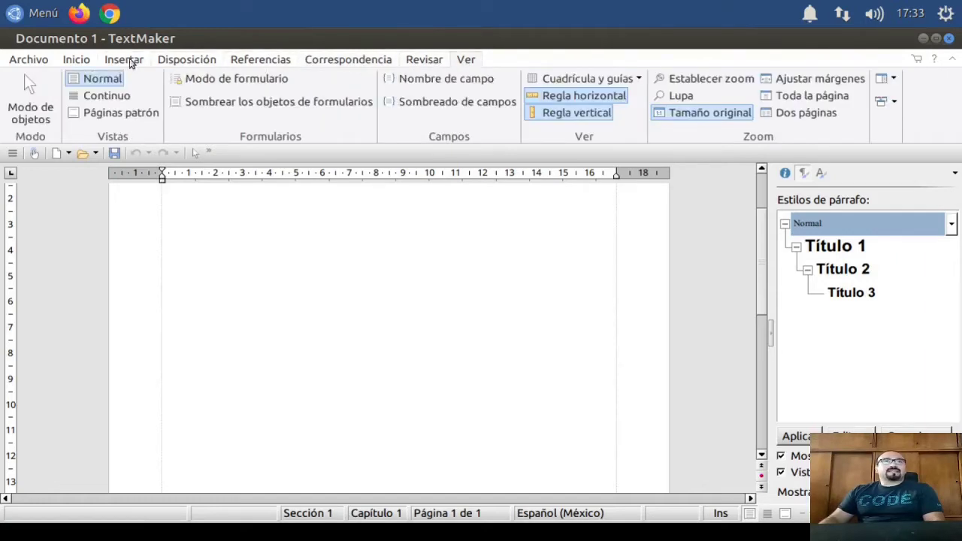
pyautogui.click(89, 60)
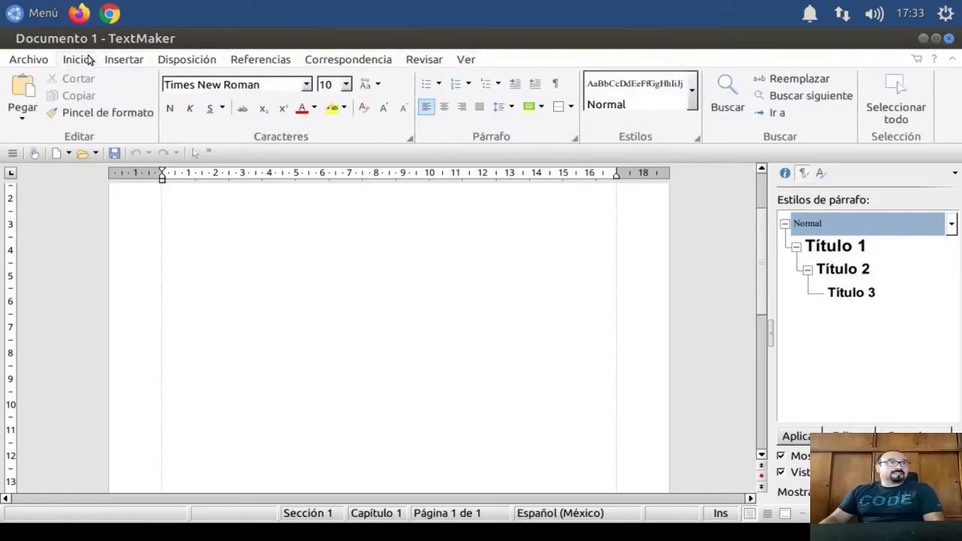
# Open Word9.docx from the Ejemplos folder inside Documentos.
pyautogui.click(47, 63)
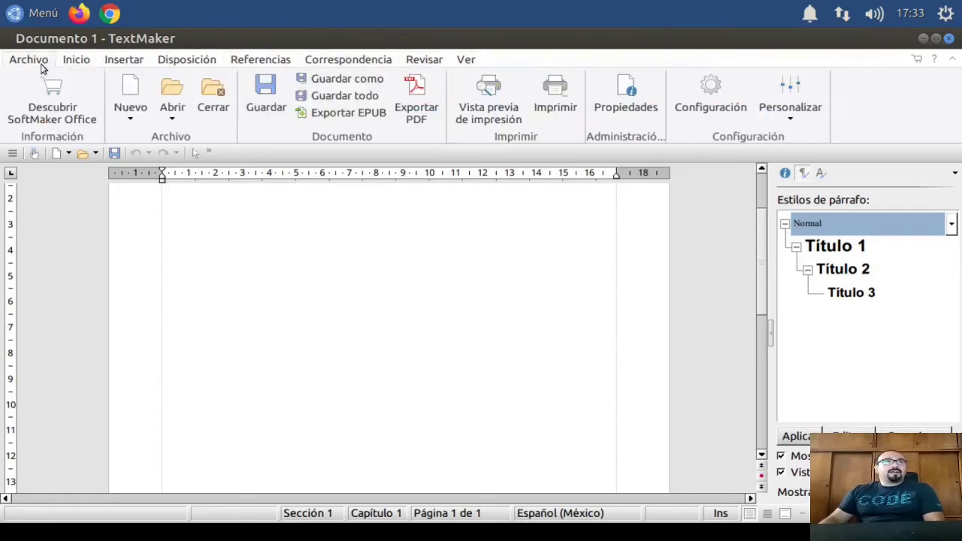
pyautogui.click(172, 94)
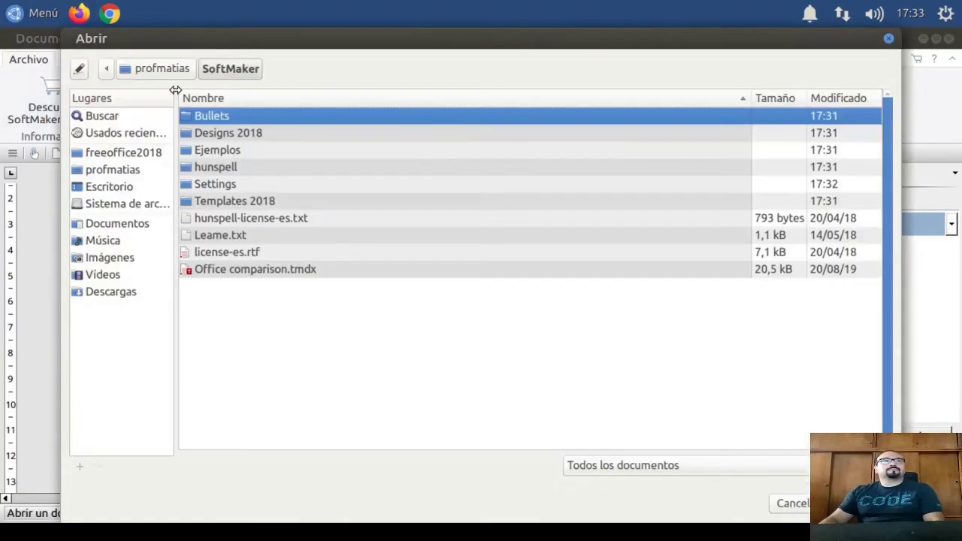
pyautogui.click(140, 228)
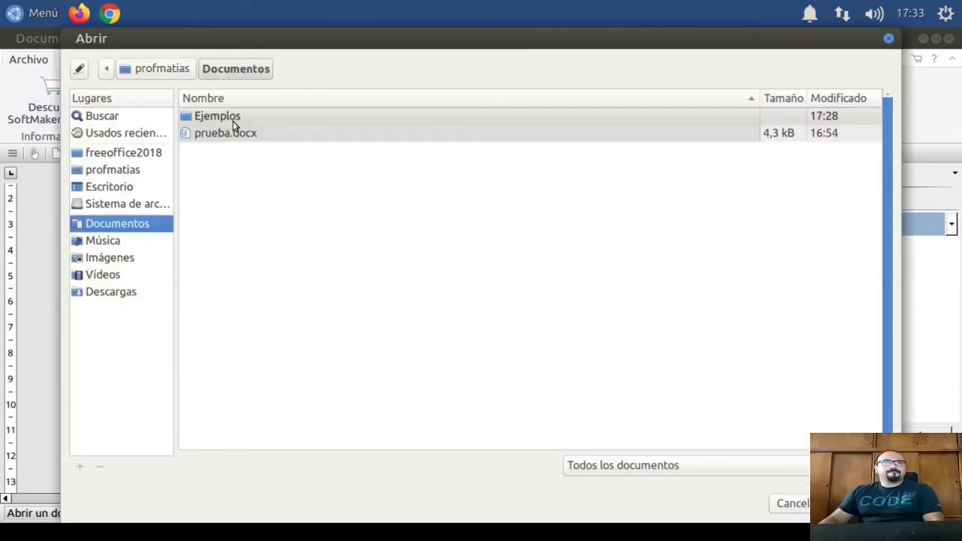
pyautogui.doubleClick(218, 116)
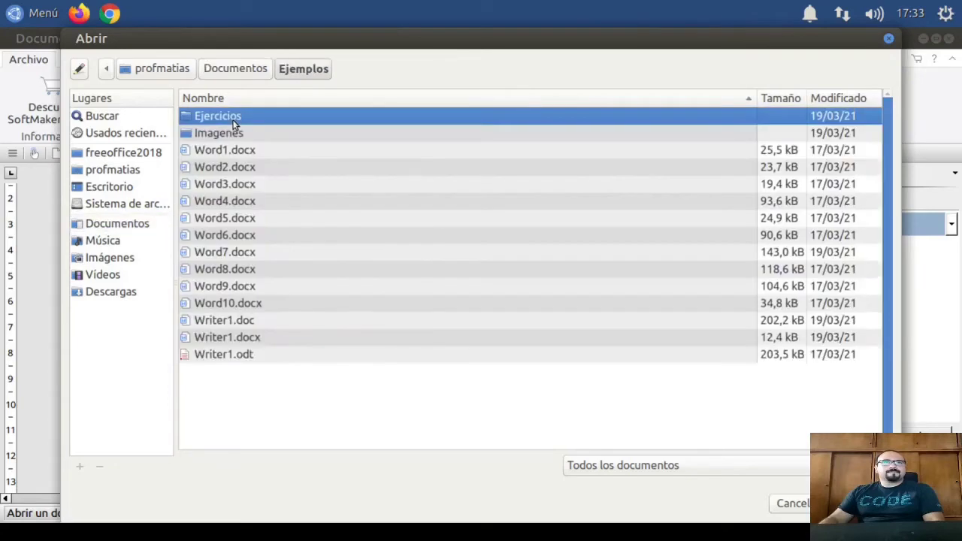
pyautogui.doubleClick(224, 286)
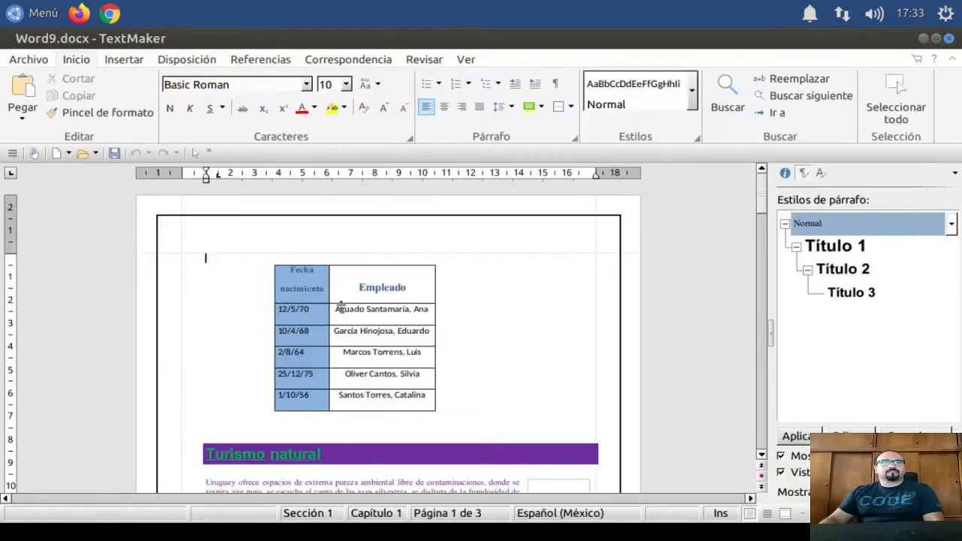
# Rotate the waterfall picture beside the Turismo natural paragraph slightly clockwise.
pyautogui.scroll(-5, 555, 308)
pyautogui.scroll(-1, 548, 321)
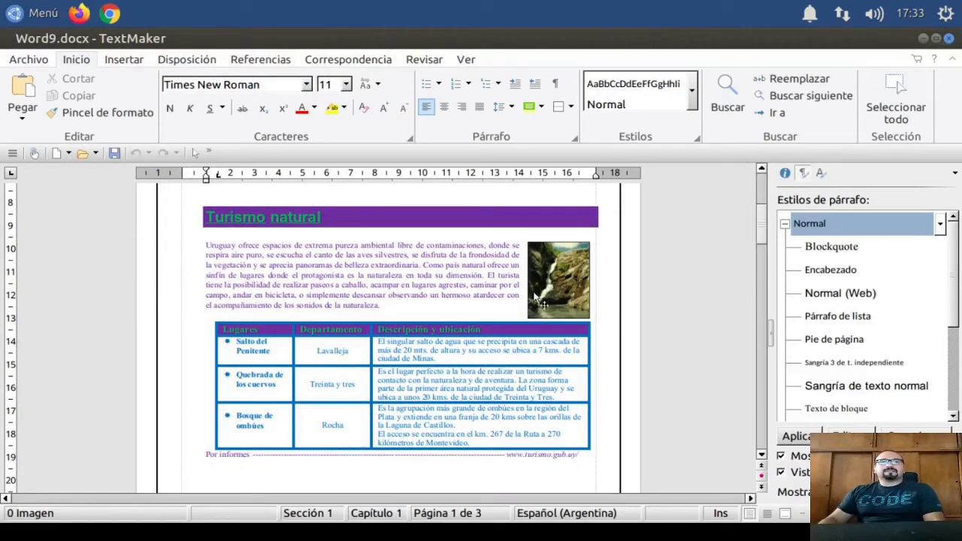
pyautogui.click(565, 293)
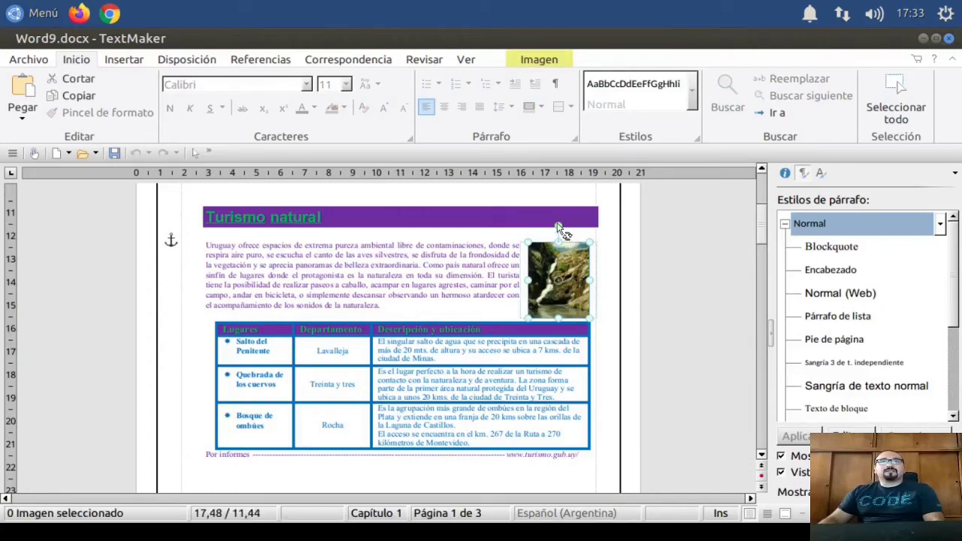
pyautogui.moveTo(557, 223); pyautogui.dragTo(575, 228)
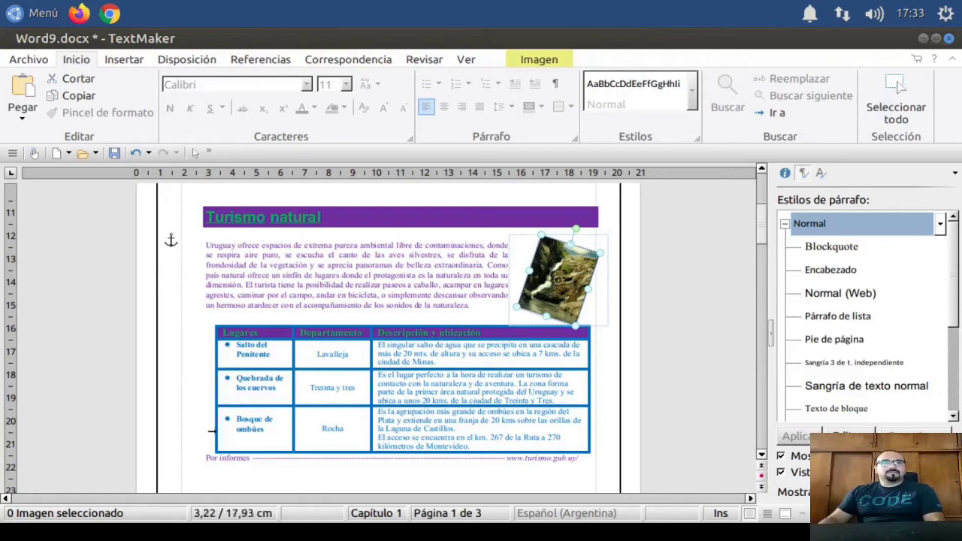
# Deselect the picture and examine how Word9.docx renders the Eléctrica Soler invoice, its page break and the Animales en peligro section.
pyautogui.scroll(-6, 491, 410)
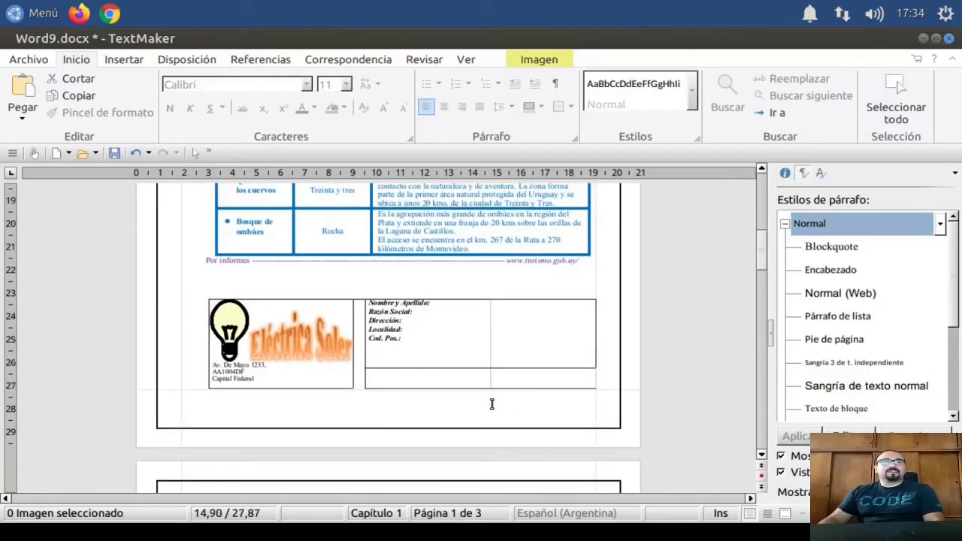
pyautogui.scroll(-2, 271, 380)
pyautogui.scroll(-5, 270, 380)
pyautogui.scroll(10, 290, 423)
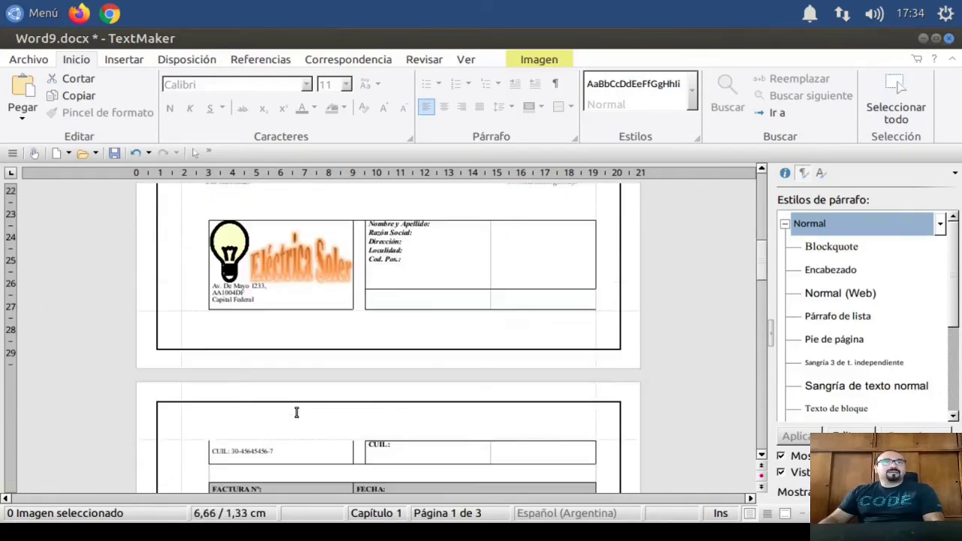
pyautogui.click(255, 394)
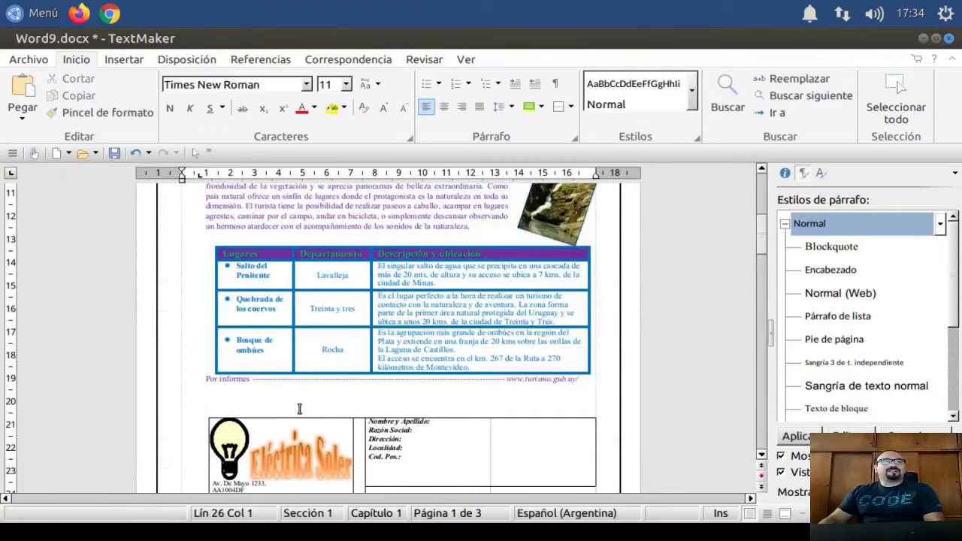
pyautogui.scroll(-3, 323, 397)
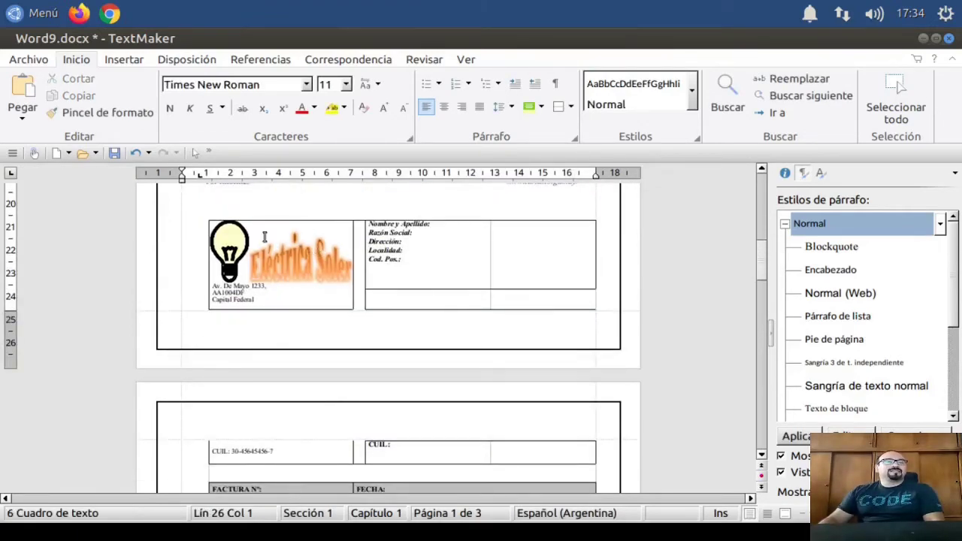
pyautogui.scroll(-3, 439, 365)
pyautogui.scroll(-10, 436, 371)
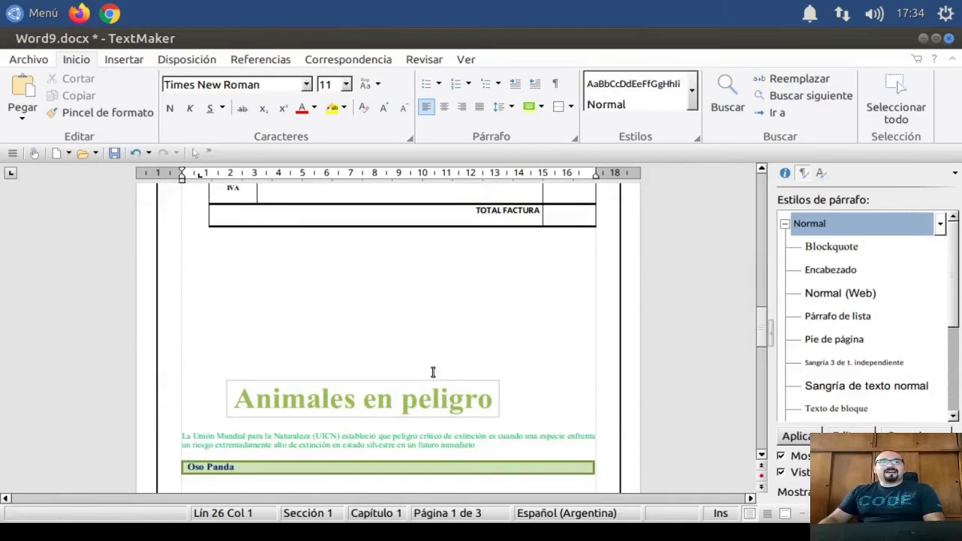
pyautogui.scroll(7, 434, 371)
pyautogui.scroll(9, 432, 371)
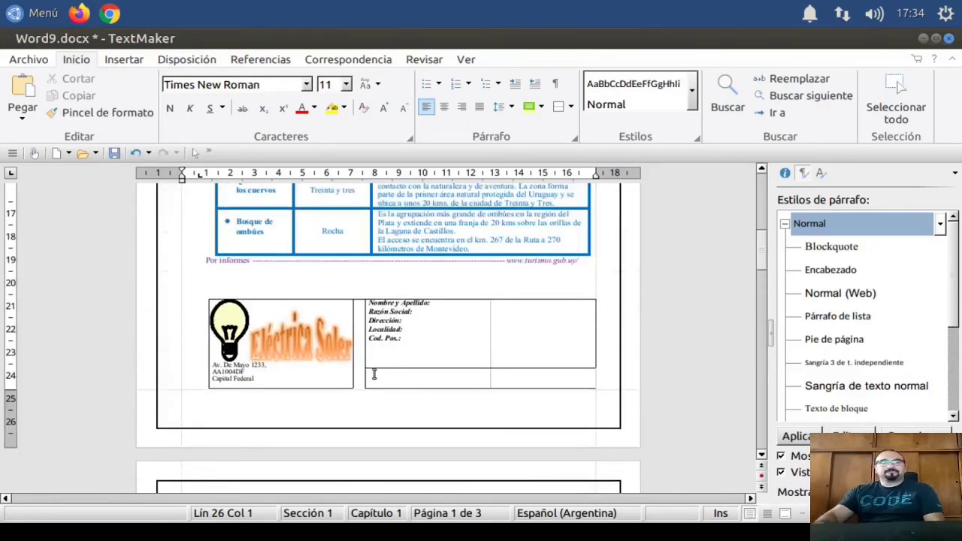
# Insert two blank lines above the Eléctrica Soler invoice to move it onto page 2, and check its table cells.
pyautogui.hotkey('ctrl', 'z')
pyautogui.hotkey('ctrl', 'z')
pyautogui.scroll(-3, 376, 379)
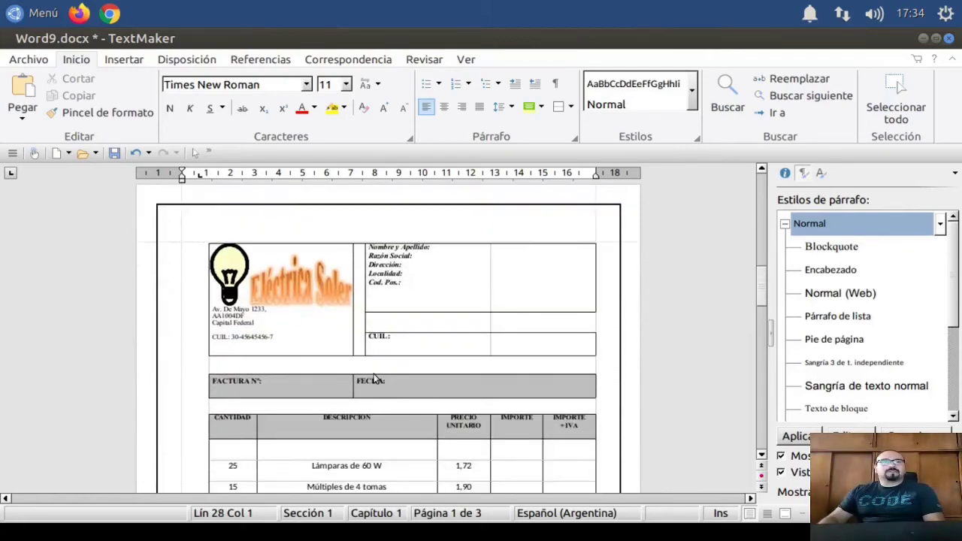
pyautogui.click(408, 302)
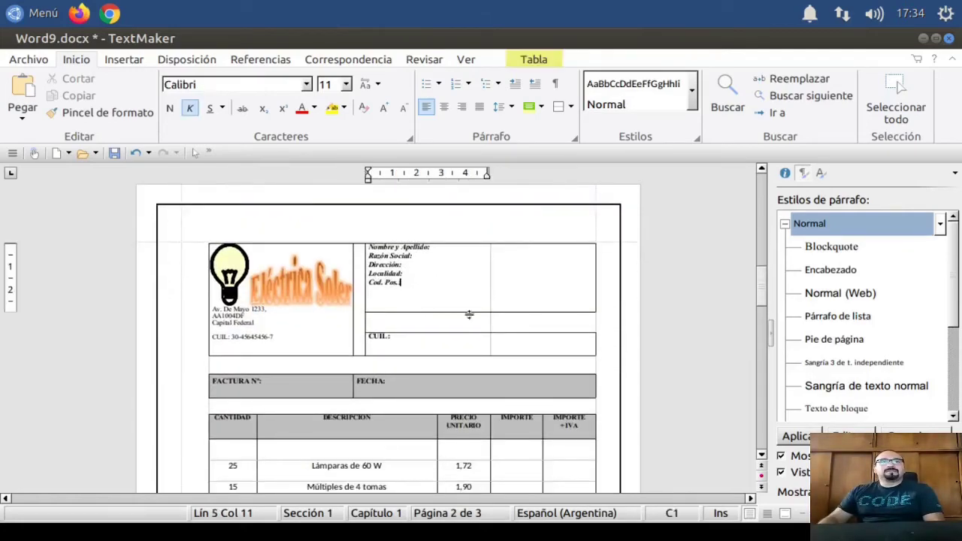
pyautogui.click(517, 314)
pyautogui.click(530, 307)
pyautogui.scroll(-3, 517, 321)
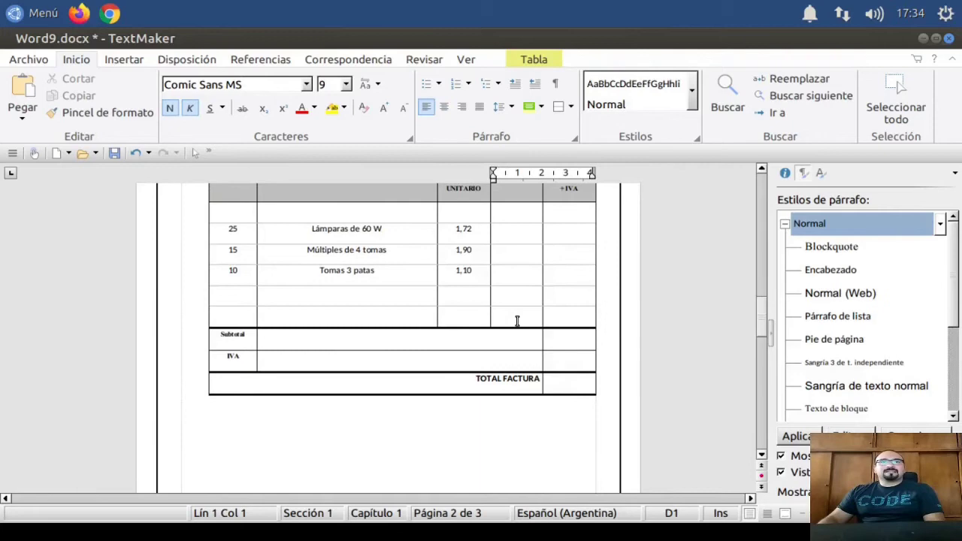
# Insert three blank lines above the Animales en peligro heading to move it onto the same page as its table.
pyautogui.scroll(-6, 337, 327)
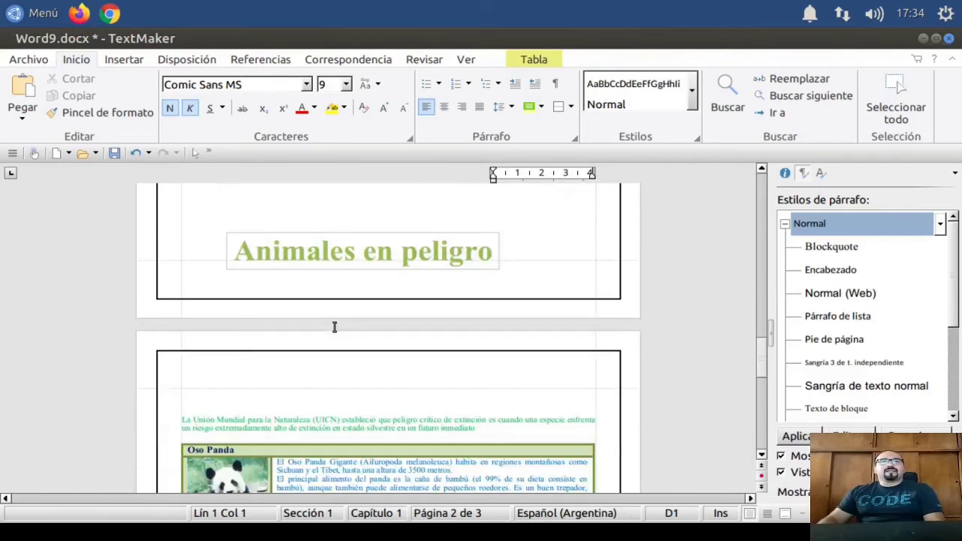
pyautogui.scroll(1, 258, 218)
pyautogui.click(281, 255)
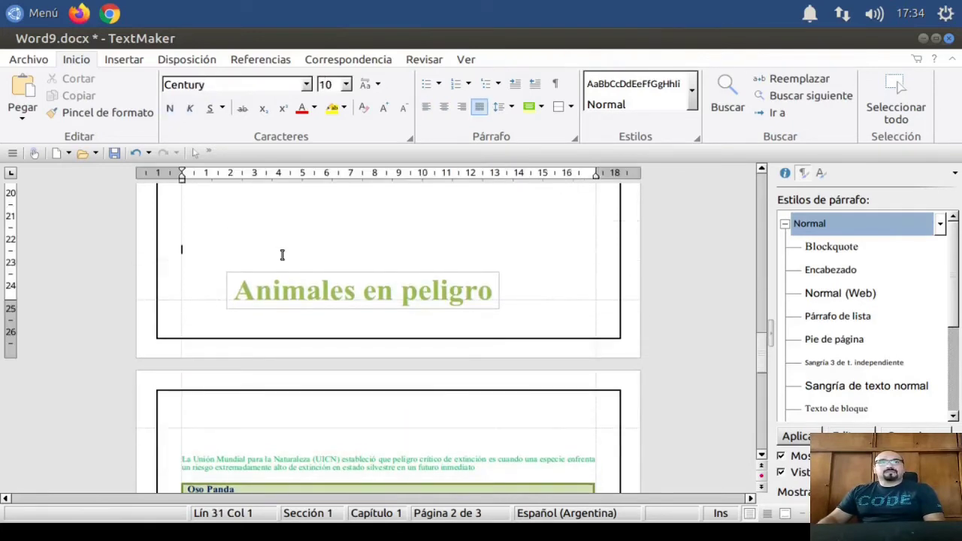
pyautogui.press('Return')
pyautogui.press('Return')
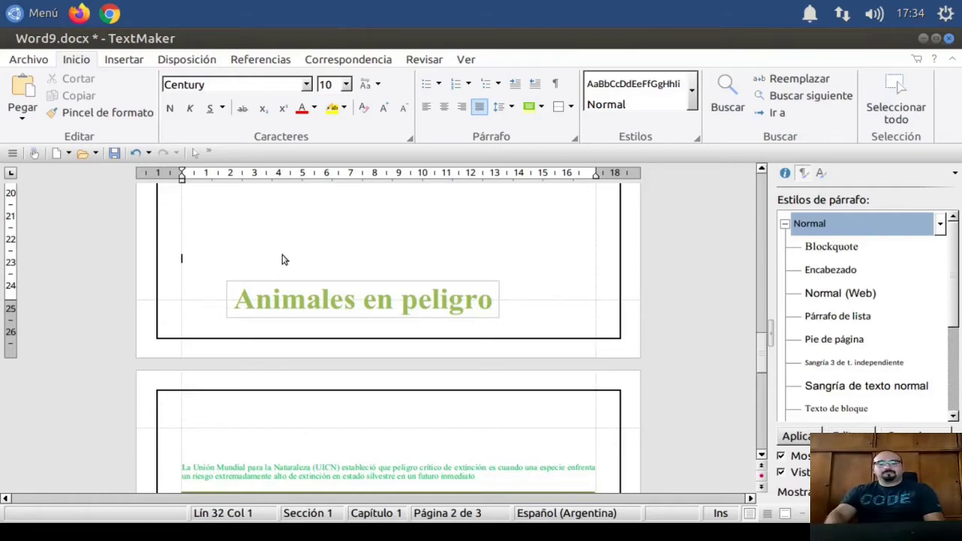
pyautogui.press('Return')
pyautogui.scroll(-5, 282, 254)
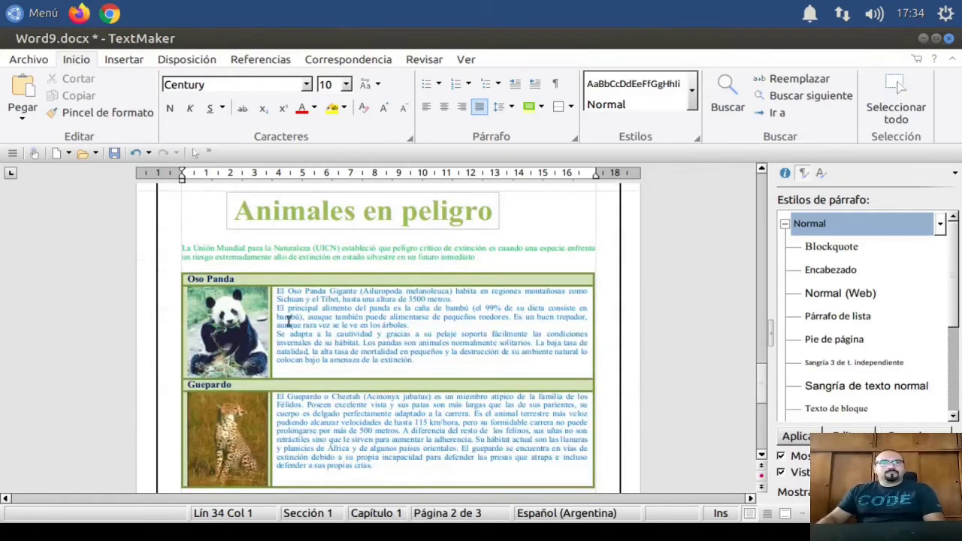
pyautogui.scroll(-4, 362, 367)
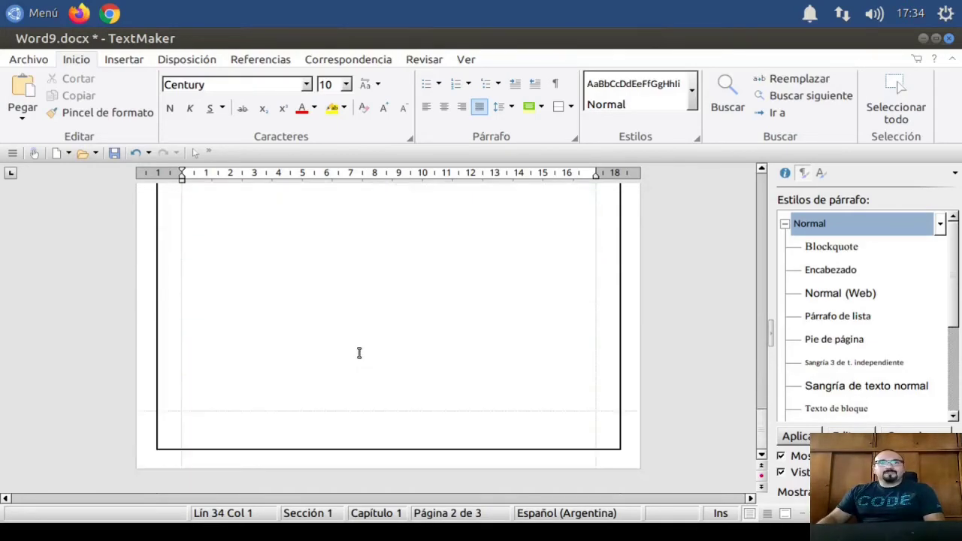
# Check the paragraph styles sidebar's display options and collapse the sidebar.
pyautogui.scroll(6, 361, 365)
pyautogui.scroll(3, 360, 359)
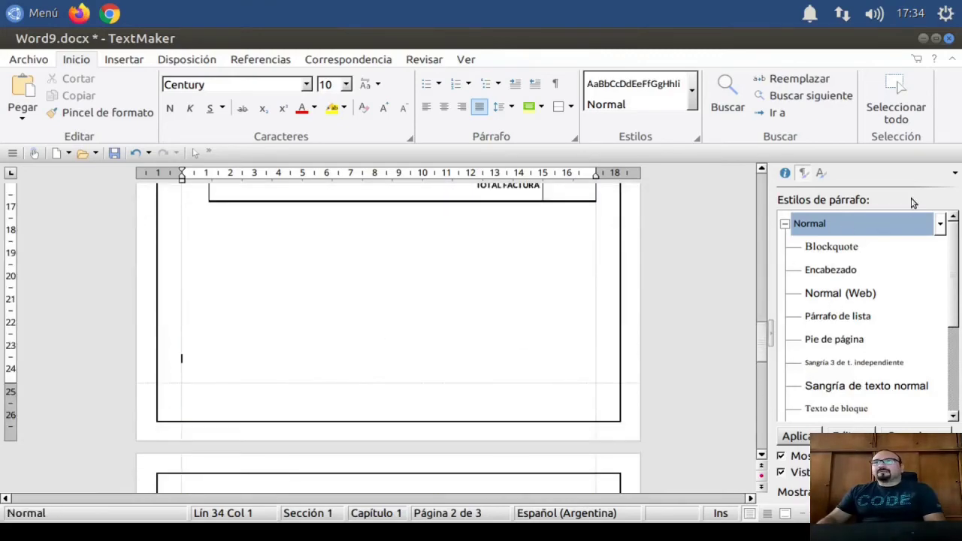
pyautogui.click(954, 174)
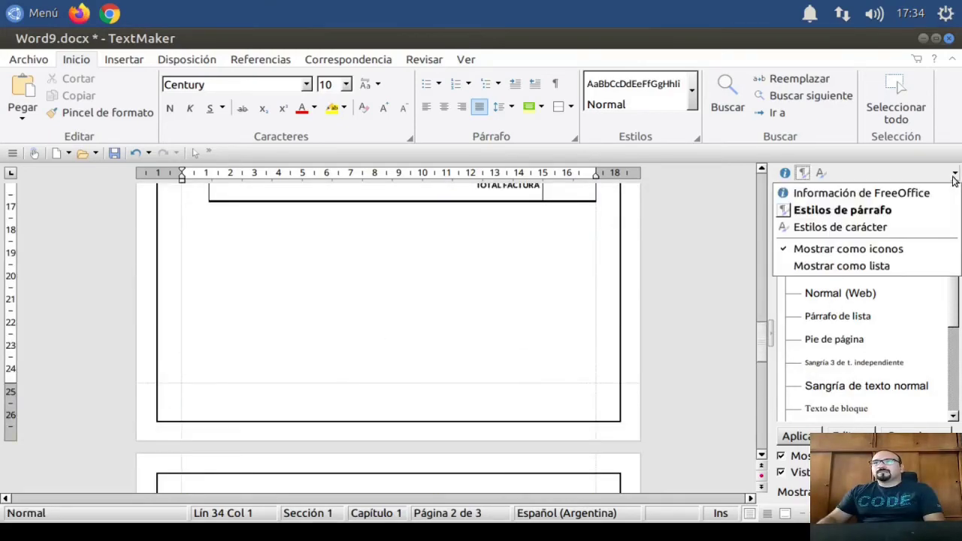
pyautogui.click(731, 221)
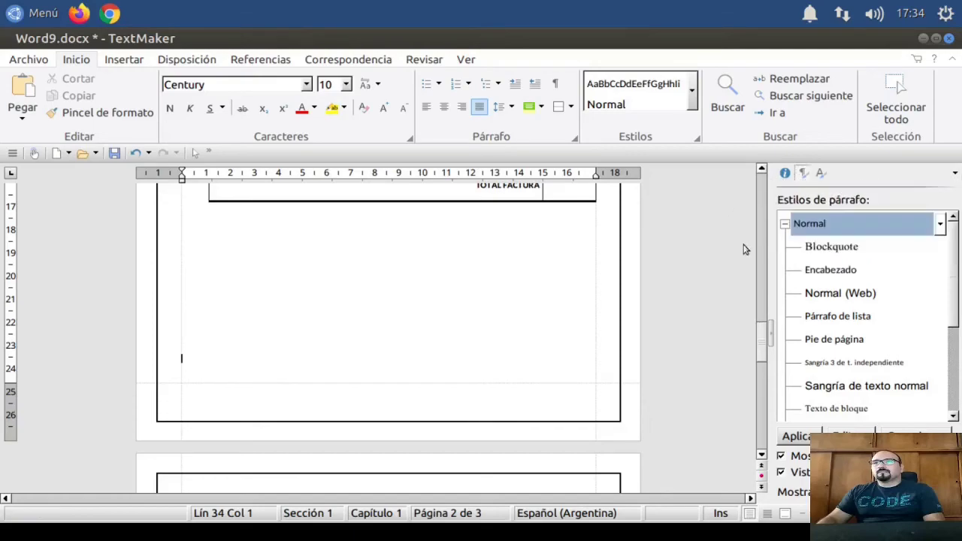
pyautogui.click(770, 333)
# Set the font of the second surname in the Empleado table's first data row to Basic Sans Black.
pyautogui.scroll(20, 574, 314)
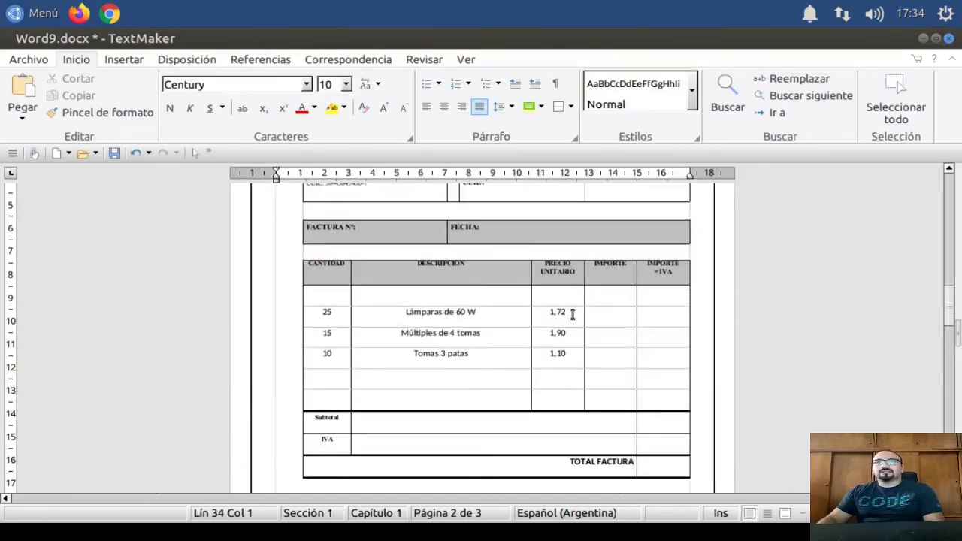
pyautogui.scroll(2, 378, 276)
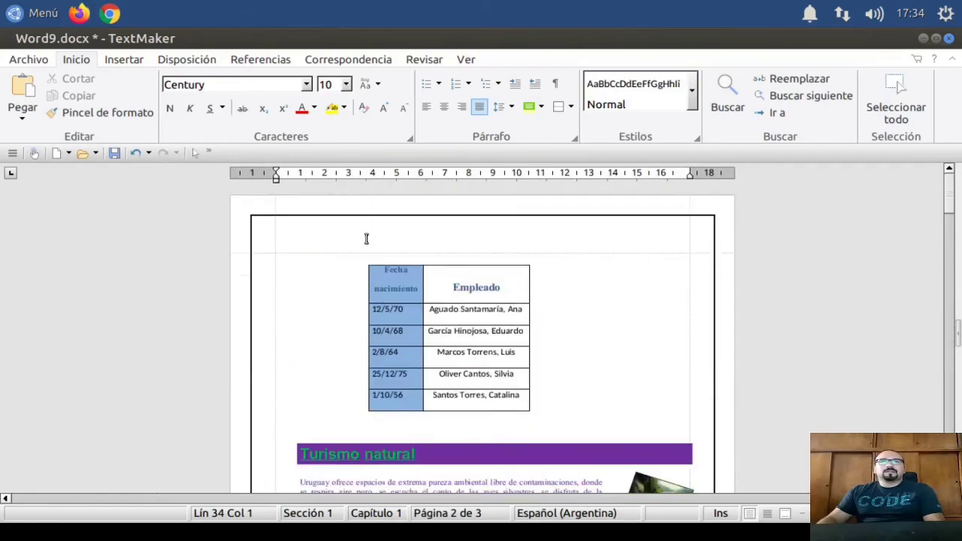
pyautogui.doubleClick(486, 309)
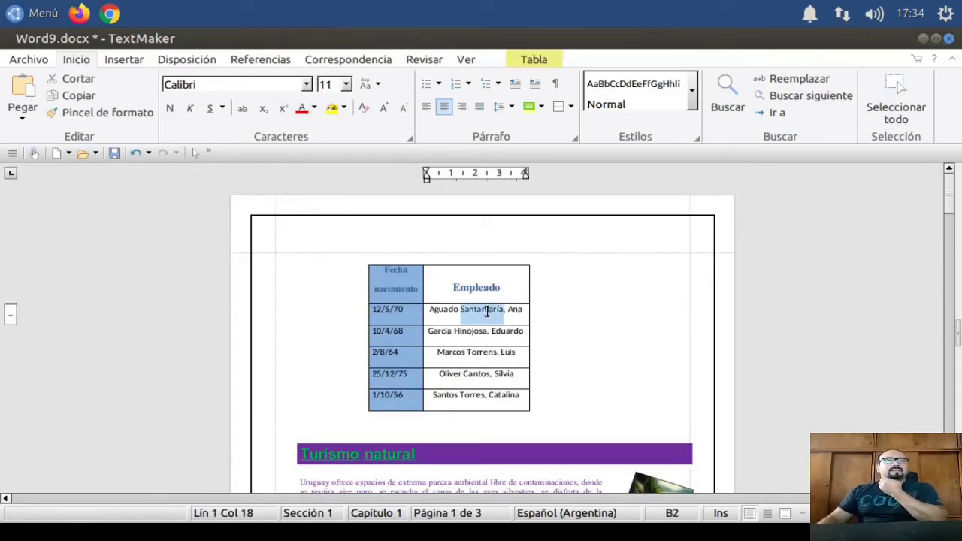
pyautogui.click(306, 84)
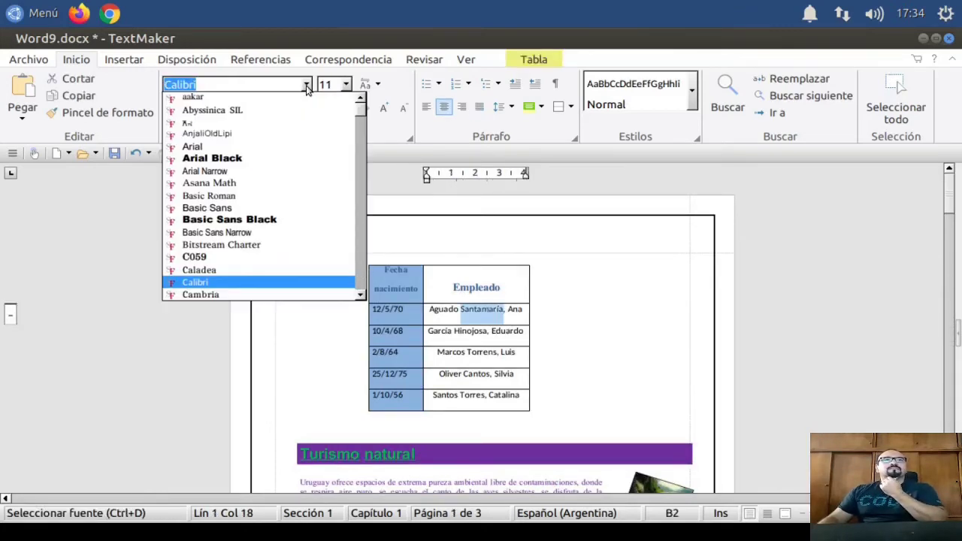
pyautogui.click(270, 220)
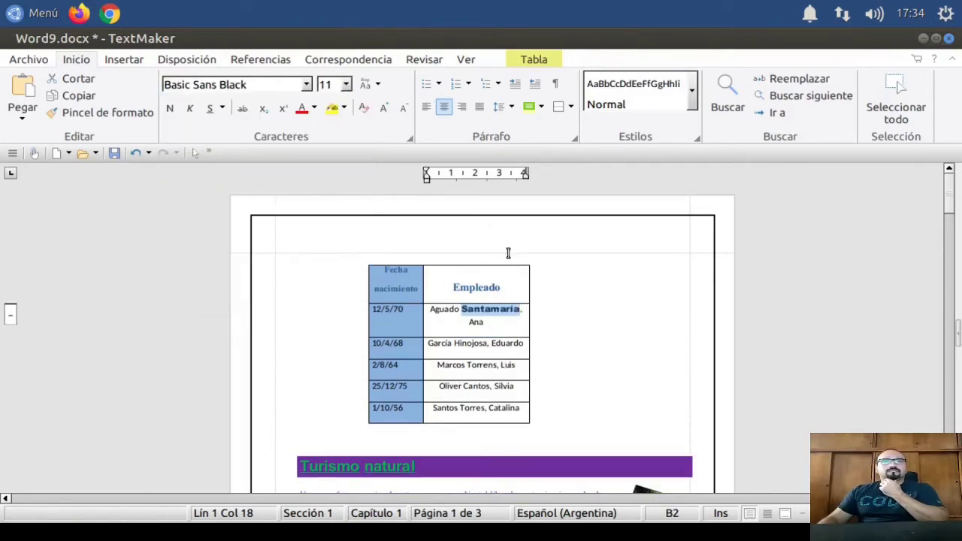
# Examine the list of available fonts down to the Liberation families and close it without choosing another font.
pyautogui.click(306, 84)
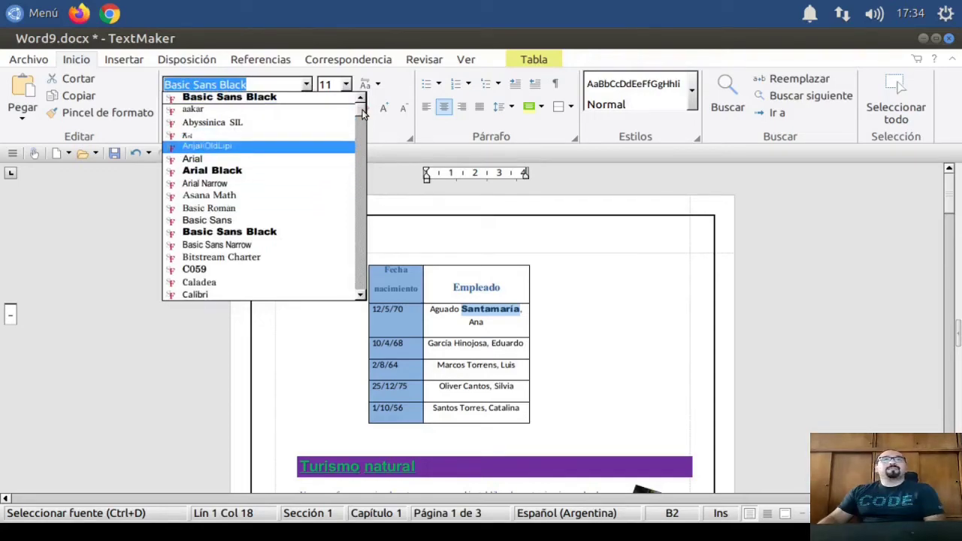
pyautogui.moveTo(363, 113); pyautogui.dragTo(363, 126)
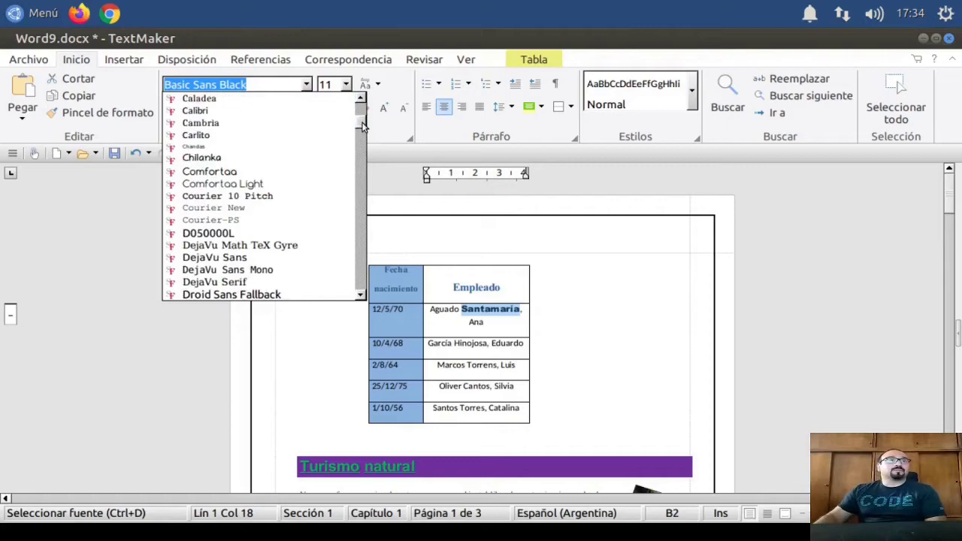
pyautogui.scroll(5, 362, 126)
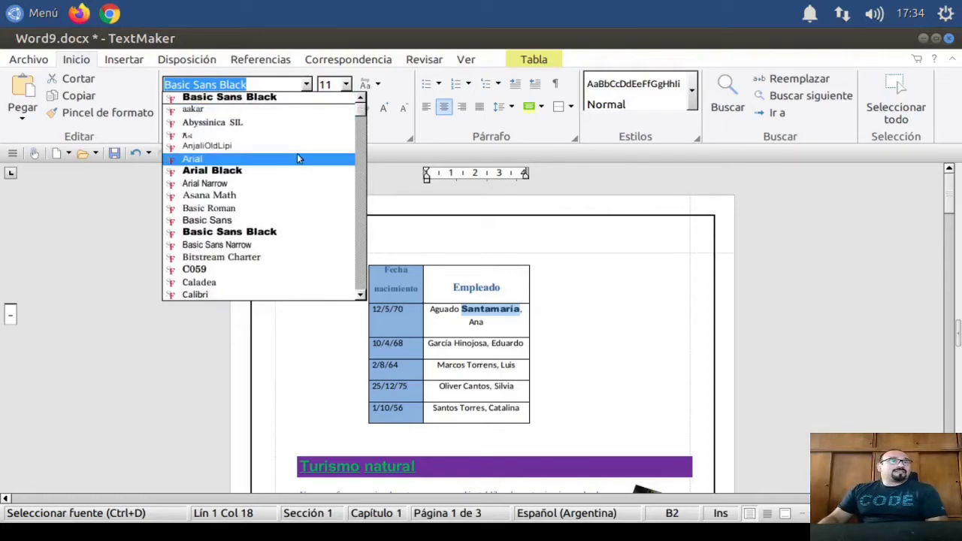
pyautogui.scroll(-3, 325, 220)
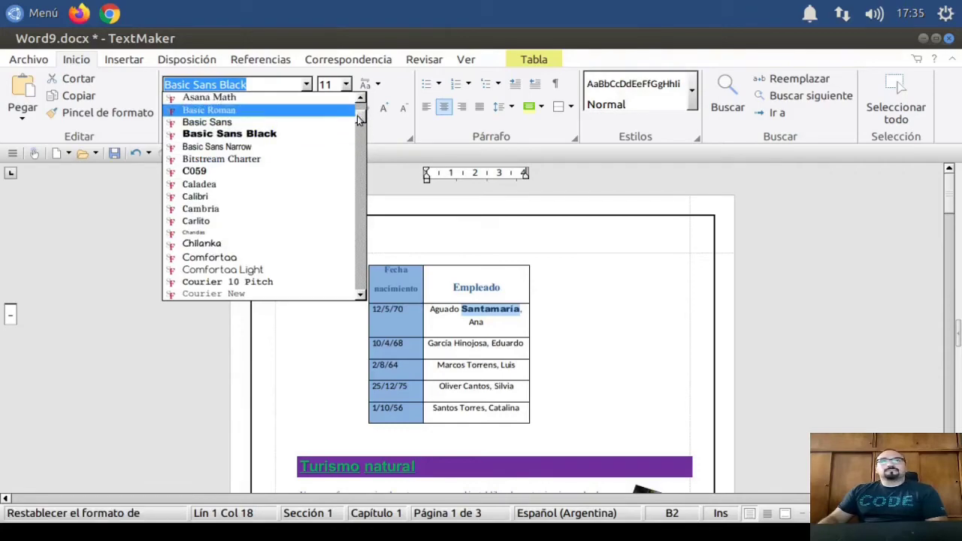
pyautogui.moveTo(359, 120); pyautogui.dragTo(350, 168)
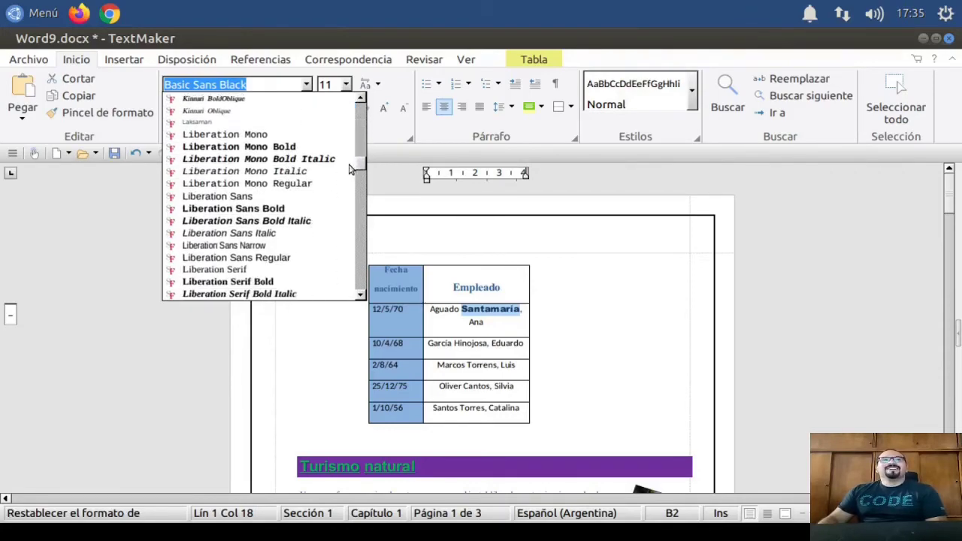
pyautogui.scroll(15, 350, 162)
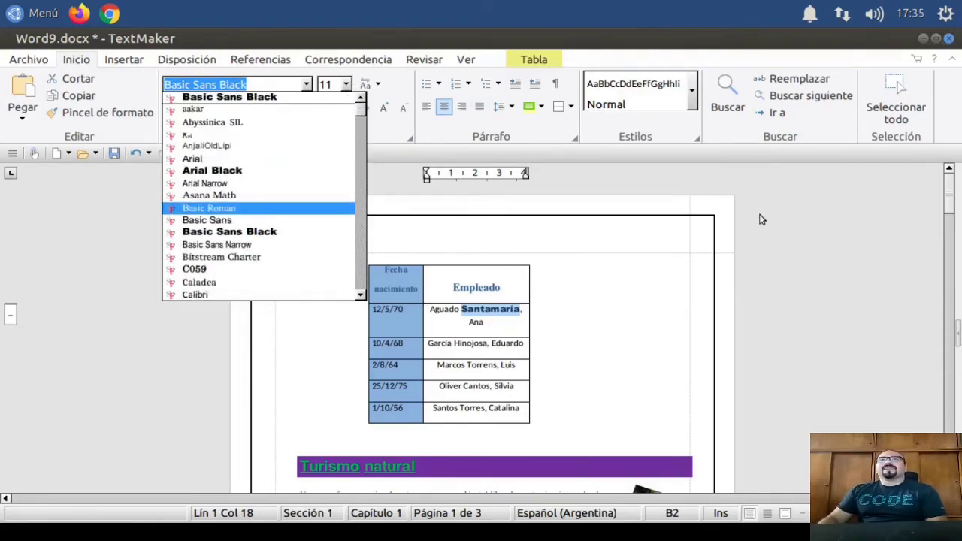
pyautogui.click(735, 216)
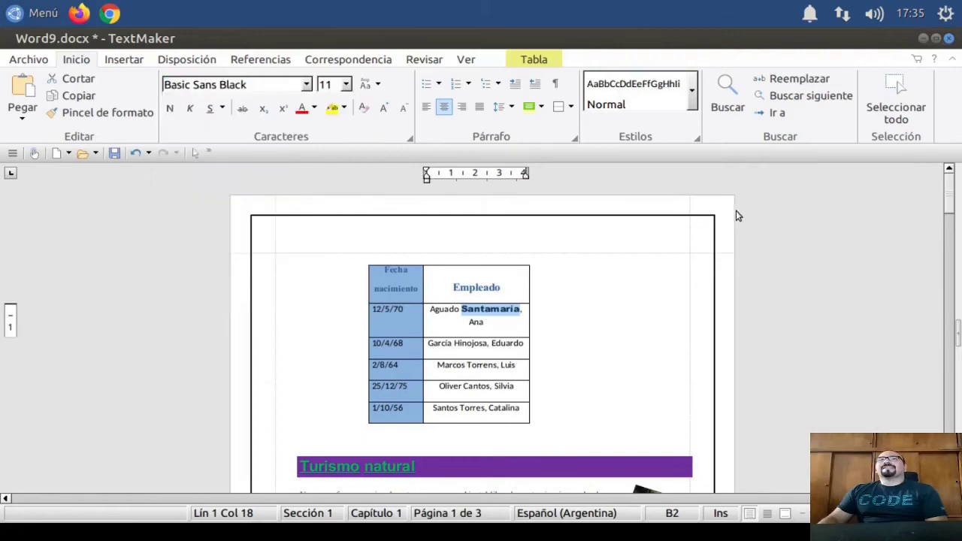
# Look over the references, correspondence, page layout, inserting and file commands again, returning to the basic formatting commands.
pyautogui.click(288, 65)
pyautogui.click(338, 62)
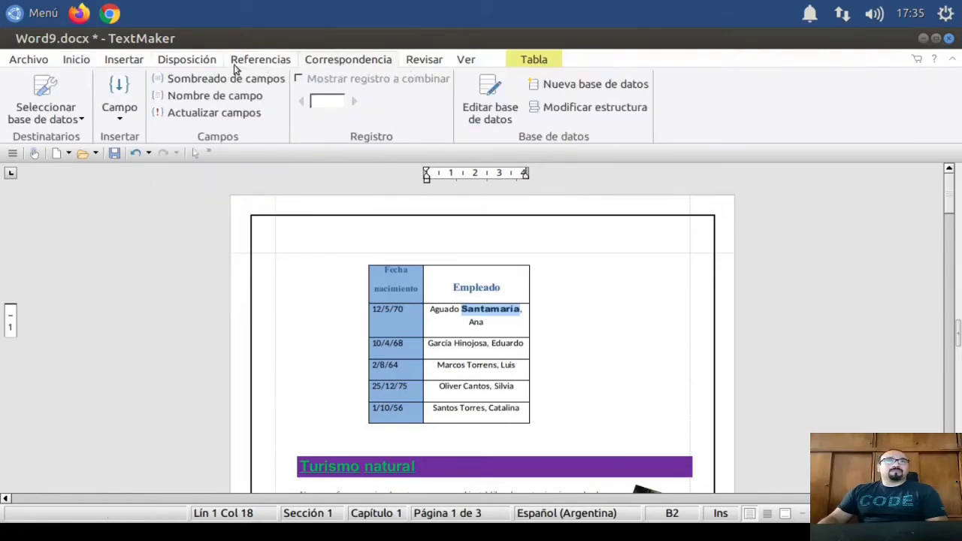
pyautogui.click(204, 64)
pyautogui.click(132, 63)
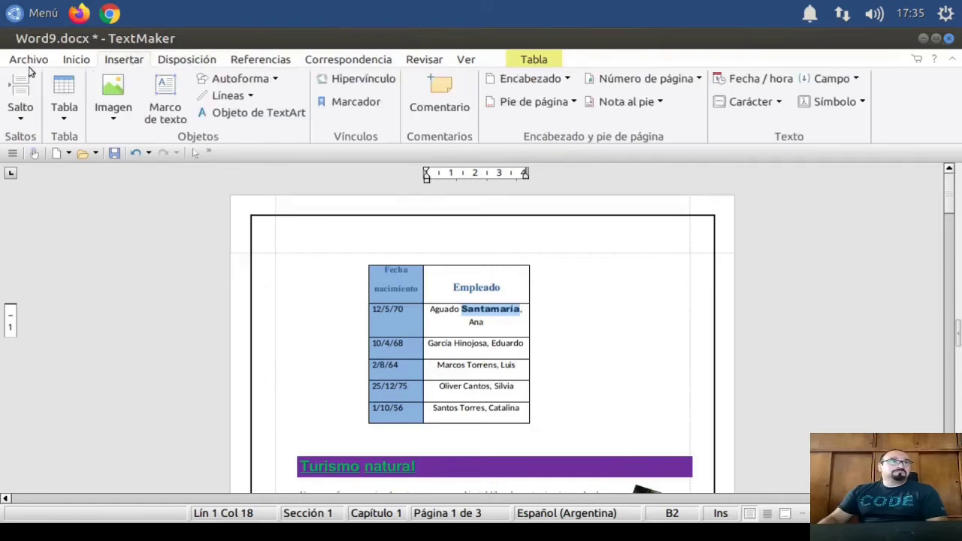
pyautogui.click(61, 66)
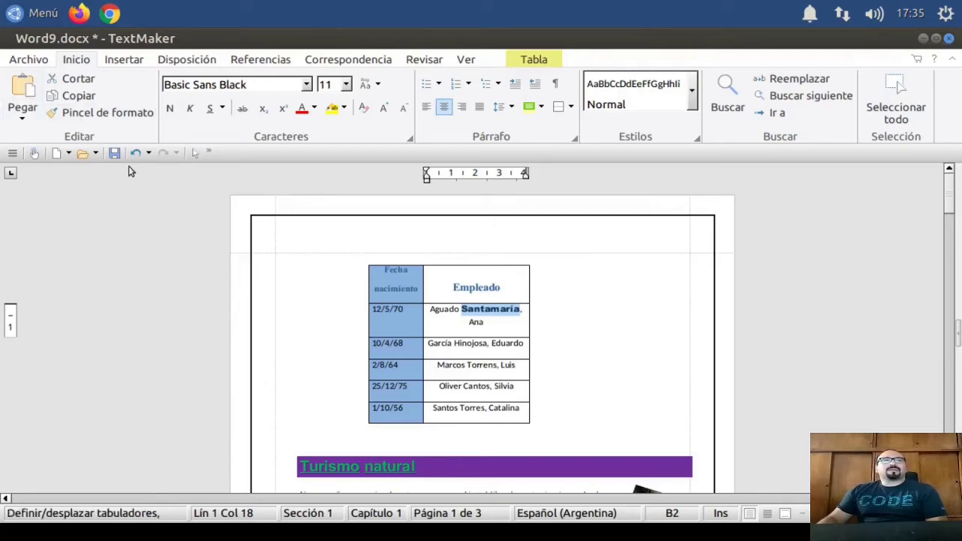
pyautogui.click(41, 62)
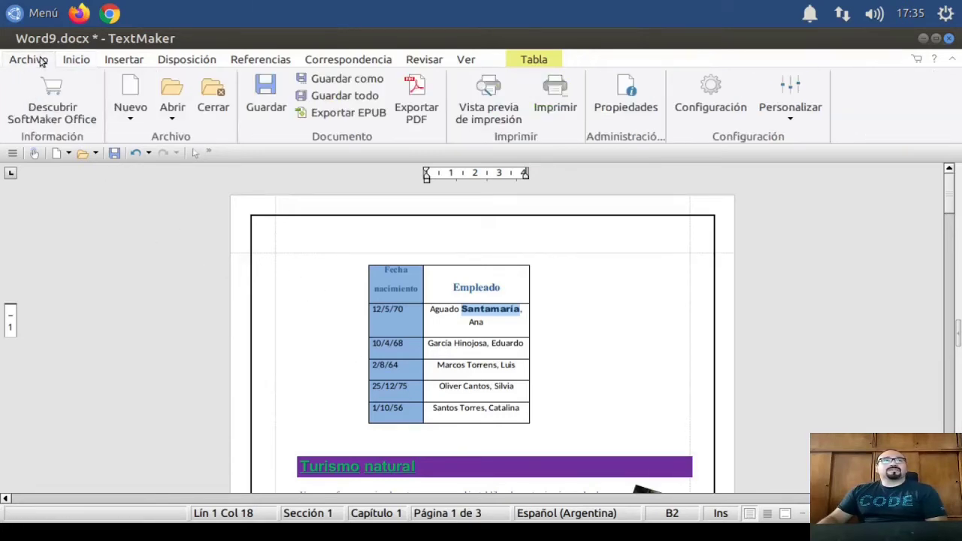
pyautogui.click(66, 61)
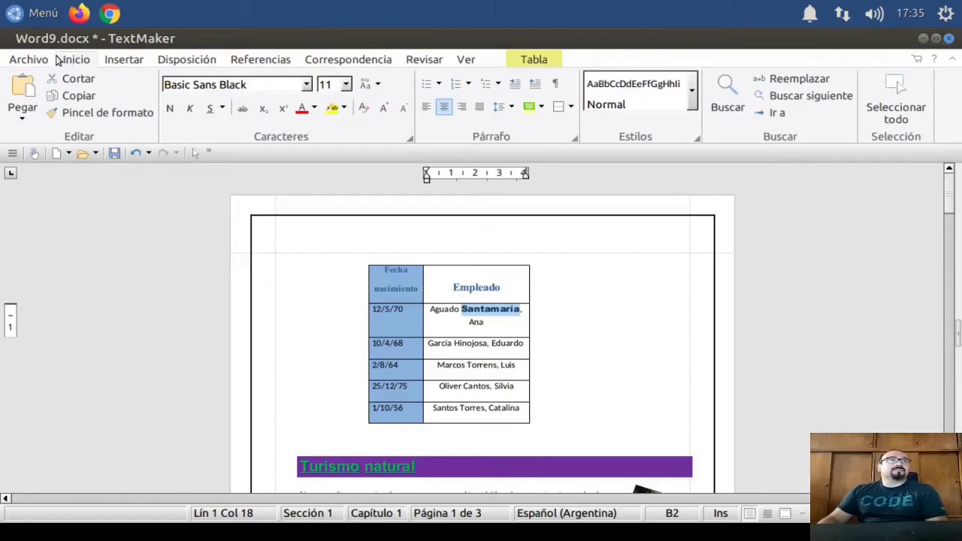
# Close TextMaker, discarding the changes to Word9.docx.
pyautogui.click(948, 38)
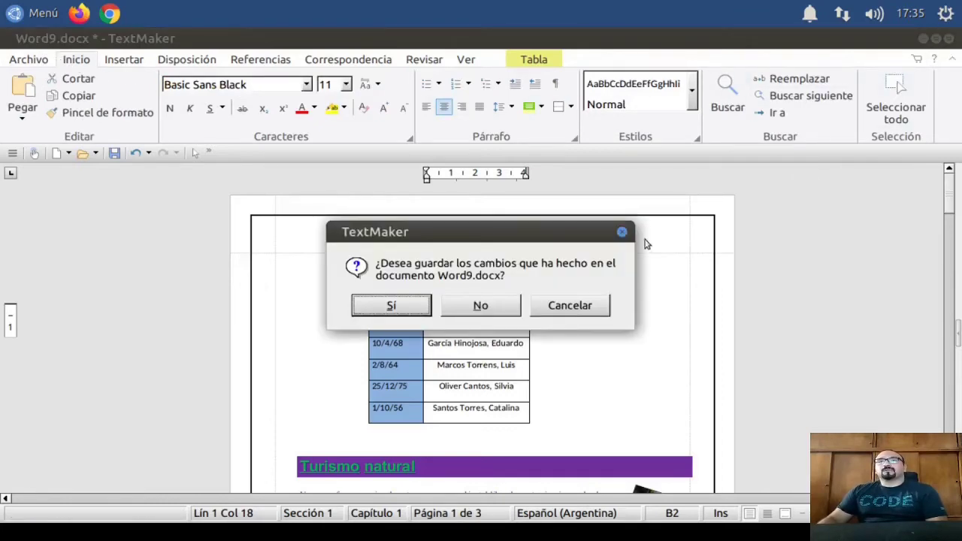
pyautogui.click(488, 306)
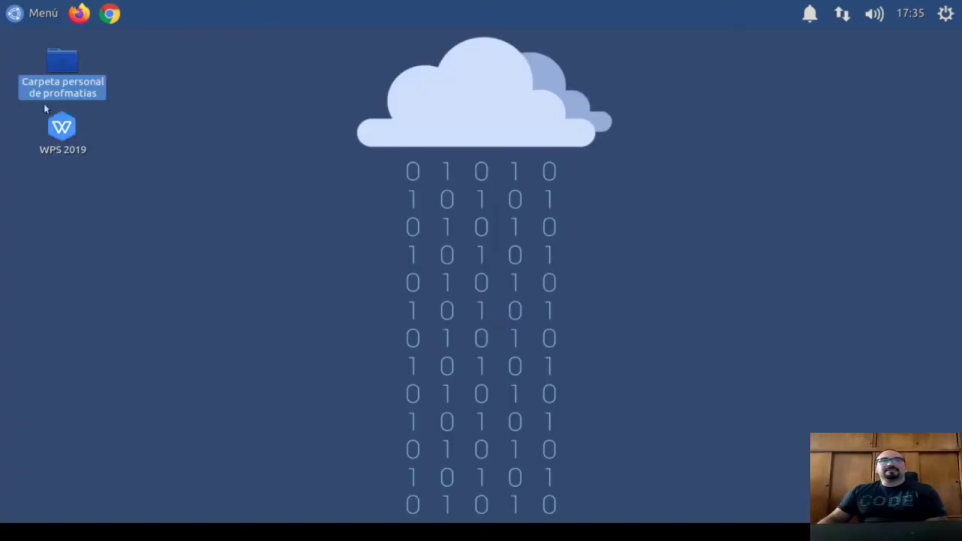
# Launch FreeOffice 2018 PlanMaker in a maximized window and select cell B4 of the empty sheet.
pyautogui.click(44, 16)
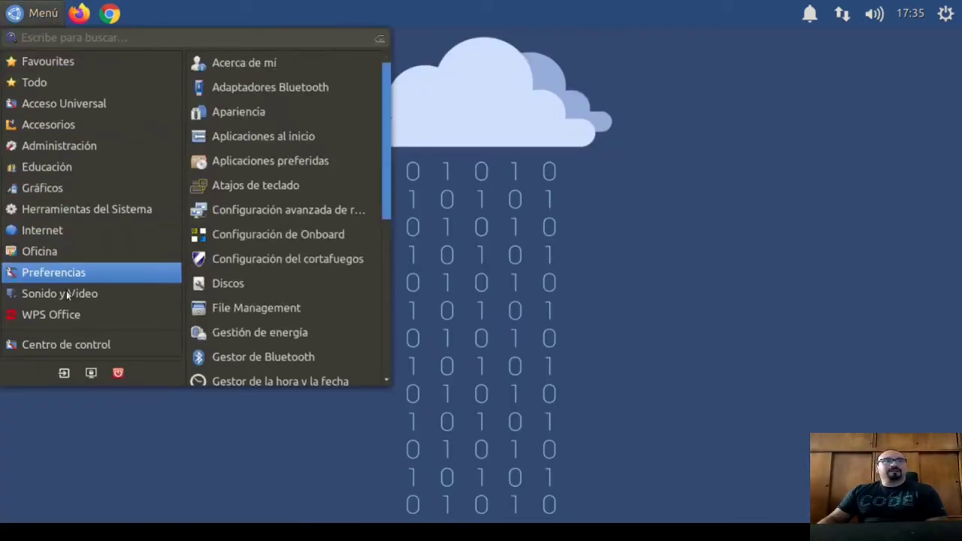
pyautogui.moveTo(70, 253)
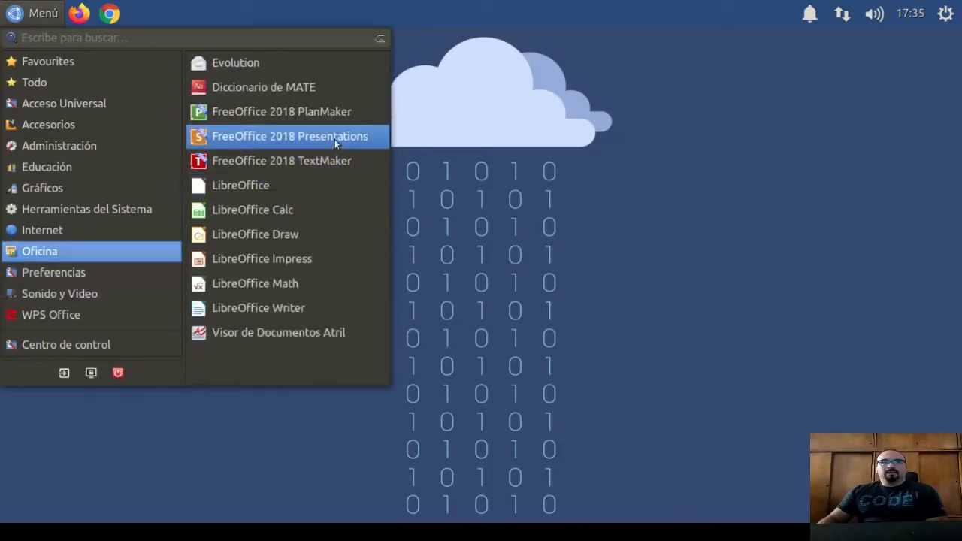
pyautogui.click(323, 117)
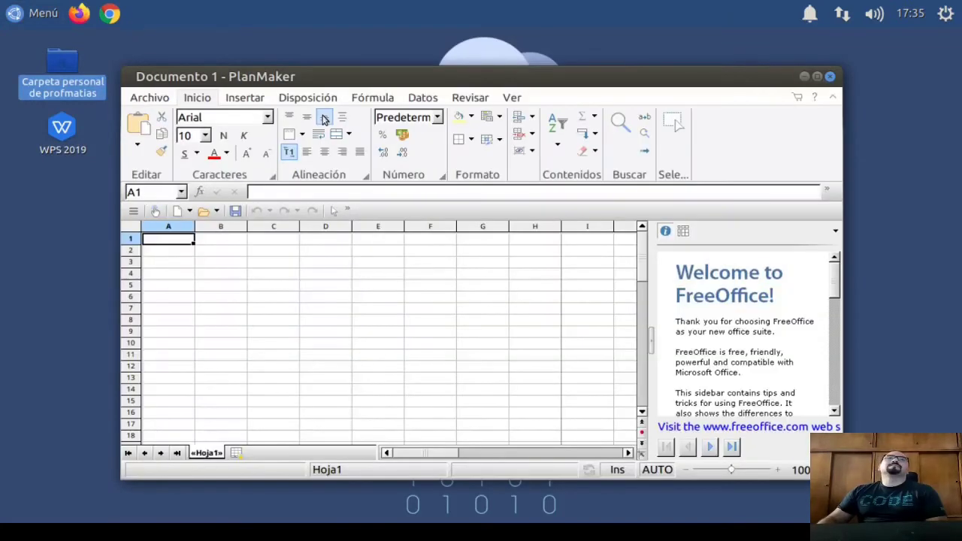
pyautogui.doubleClick(569, 84)
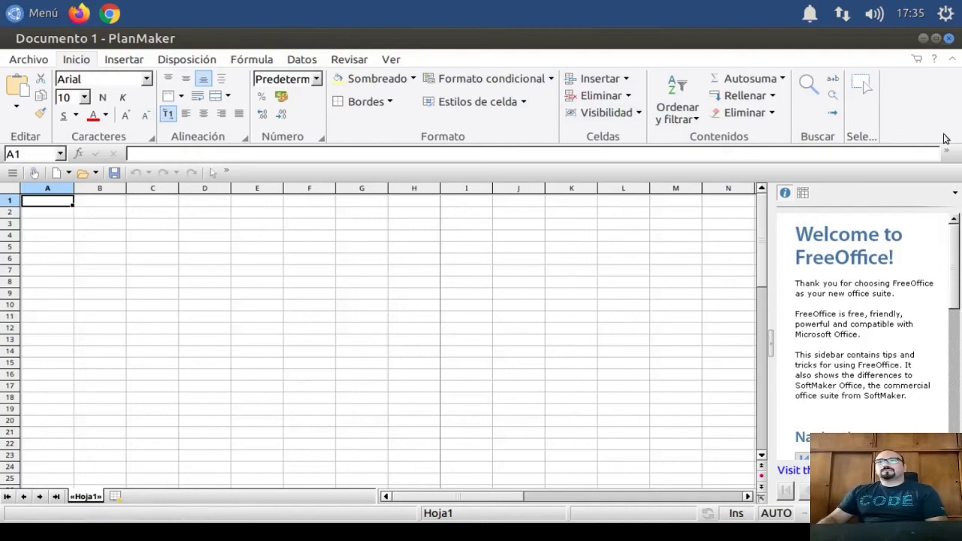
pyautogui.click(85, 235)
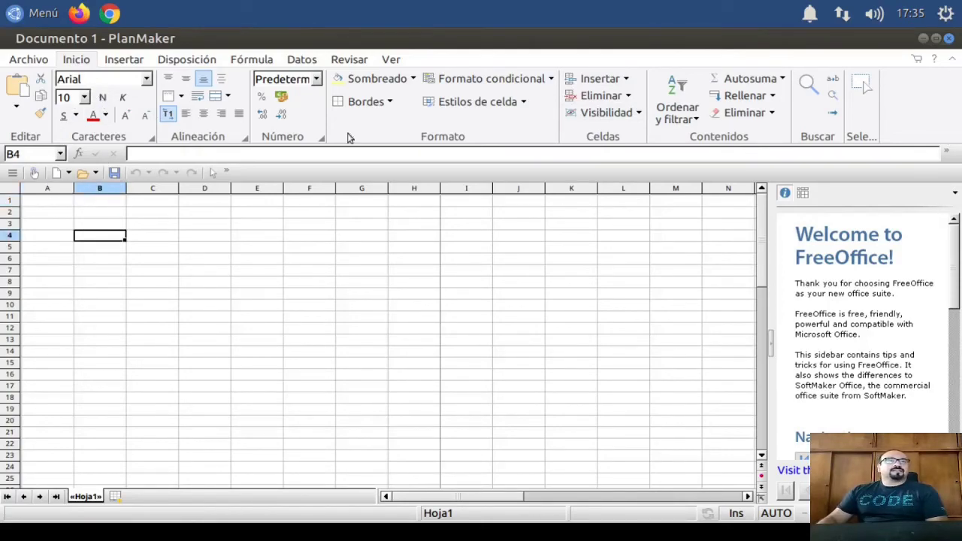
# Enter the values 20, 55 and 48 in cells C4 to C6.
pyautogui.click(124, 61)
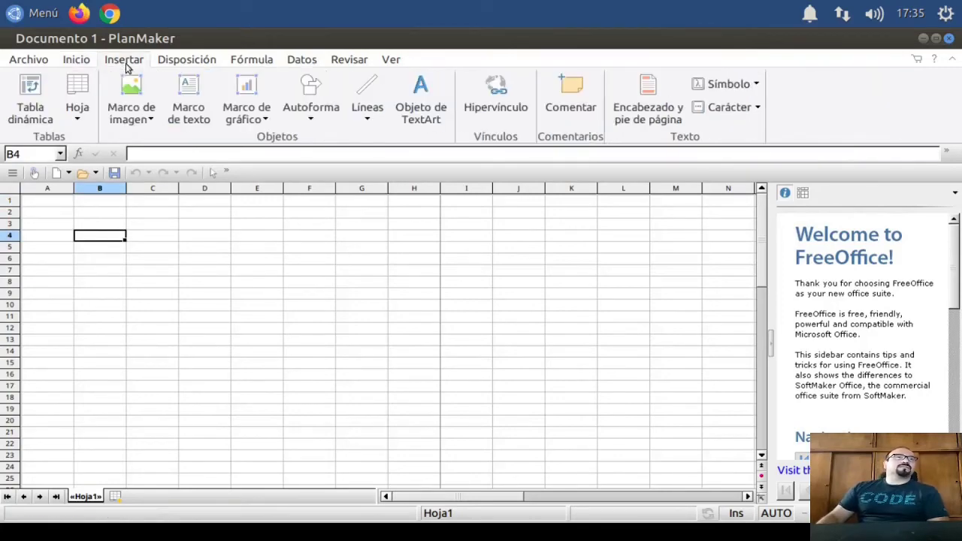
pyautogui.click(176, 61)
pyautogui.click(161, 242)
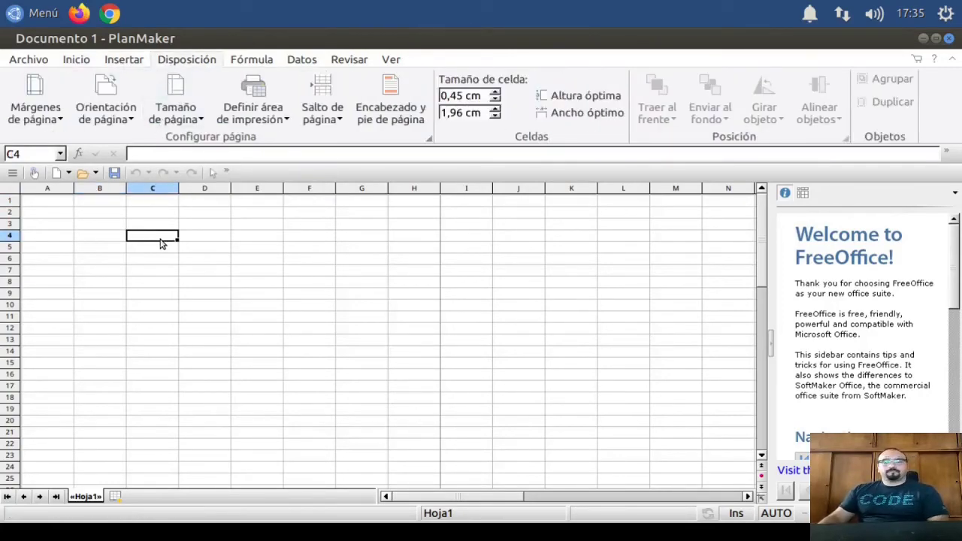
pyautogui.write('20')
pyautogui.press('Return')
pyautogui.write('55')
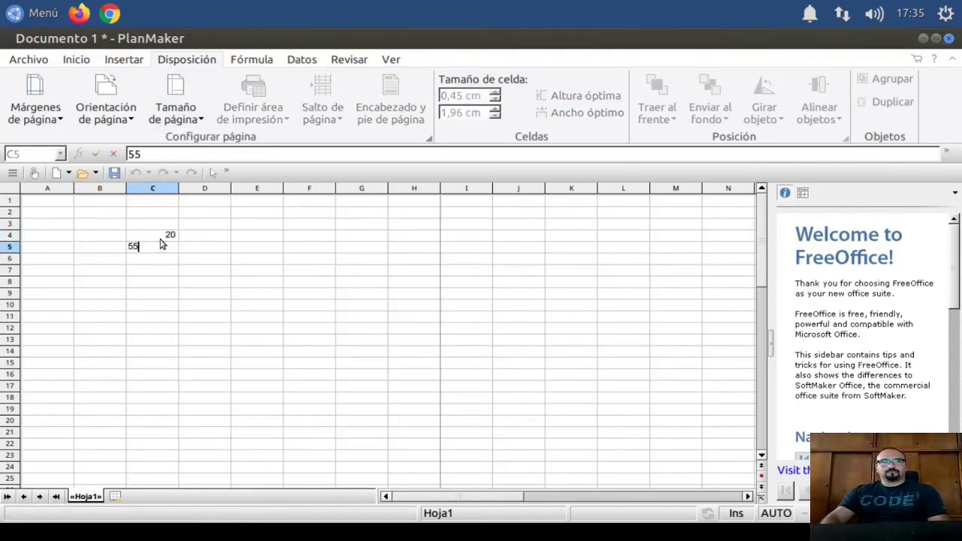
pyautogui.press('Return')
pyautogui.write('48')
pyautogui.press('Return')
# Enter the values 120, 15 and 236 in cells D4 to D6.
pyautogui.press('Right')
pyautogui.press('Up')
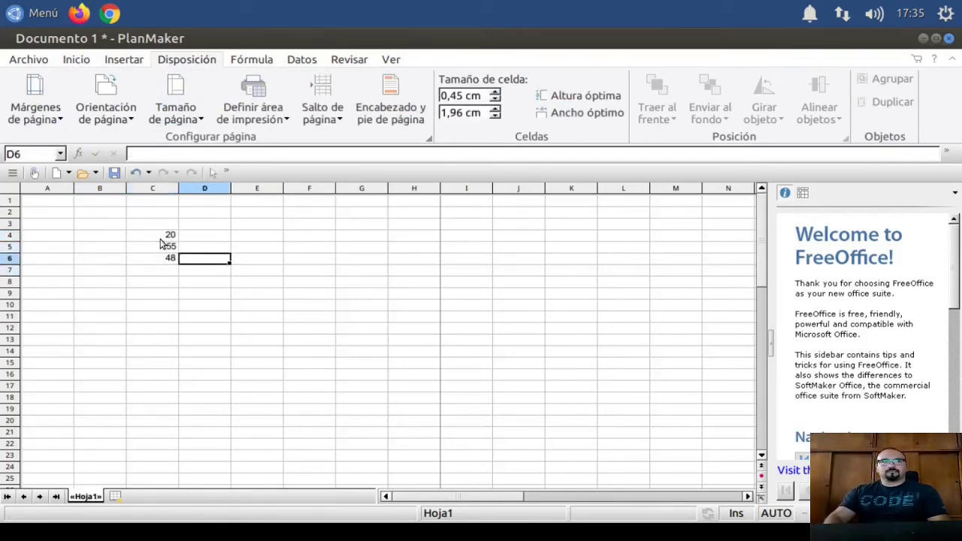
pyautogui.press('Up')
pyautogui.press('Up')
pyautogui.write('120')
pyautogui.press('Return')
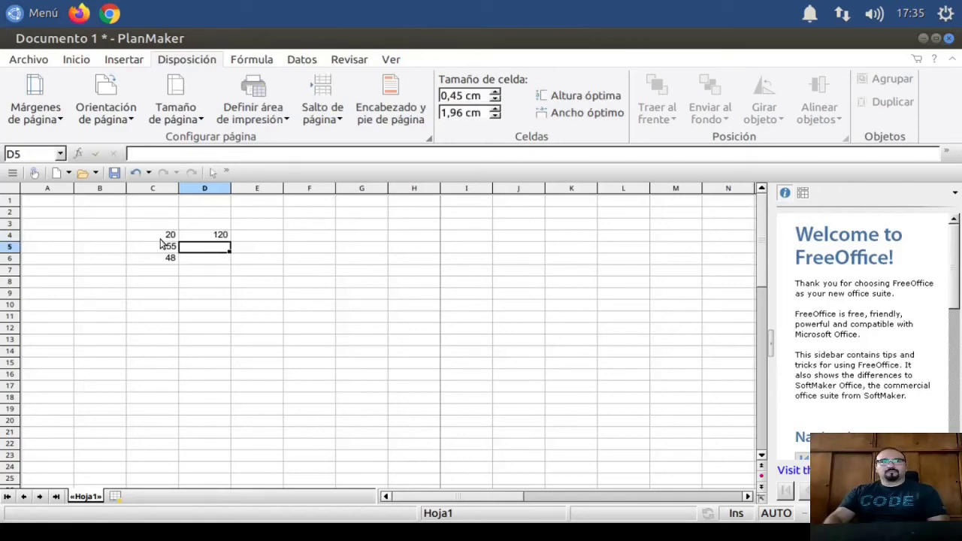
pyautogui.write('15')
pyautogui.press('Return')
pyautogui.press('Right')
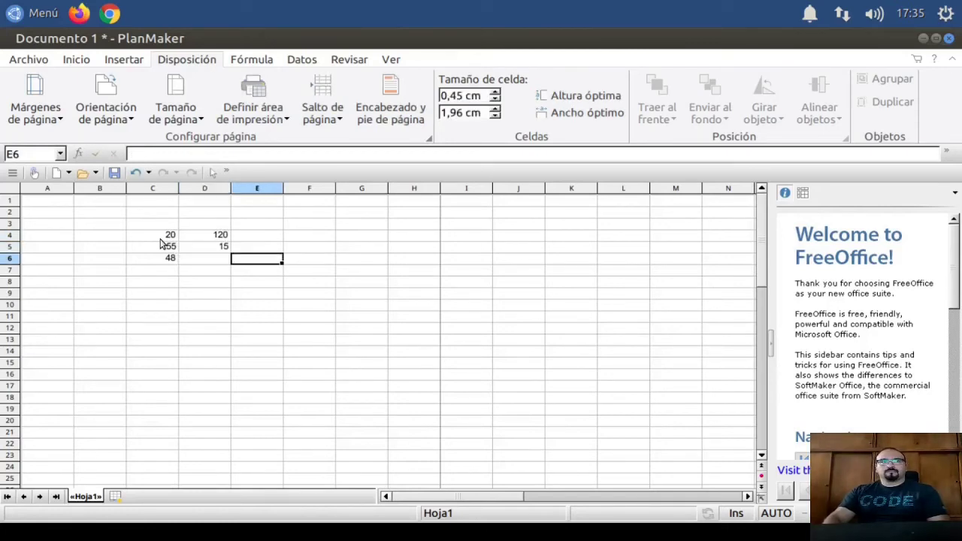
pyautogui.press('Left')
pyautogui.write('23')
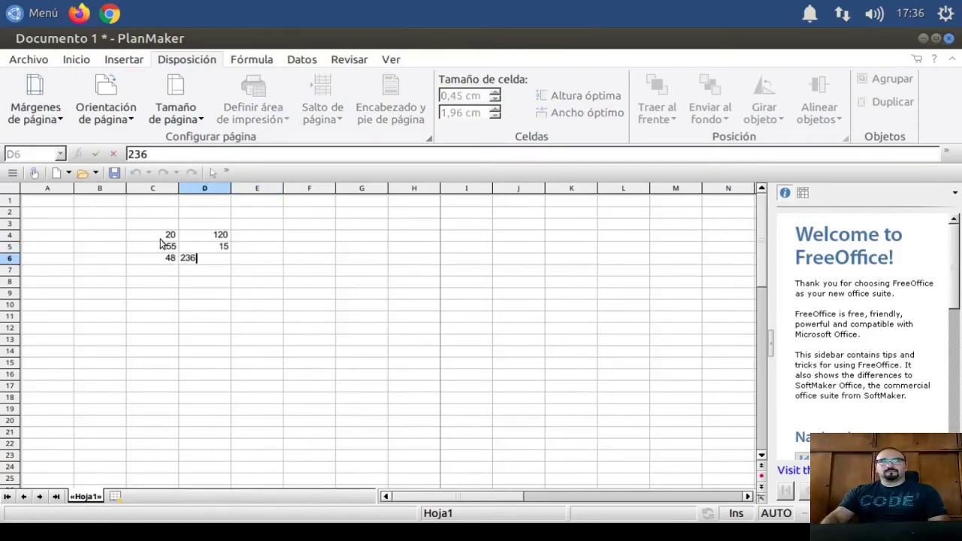
pyautogui.write('6')
pyautogui.press('Return')
# Enter a formula in cell E4 that multiplies C4 by D4.
pyautogui.press('Up')
pyautogui.press('Right')
pyautogui.press('Right')
pyautogui.press('Up')
pyautogui.press('Left')
pyautogui.press('Left')
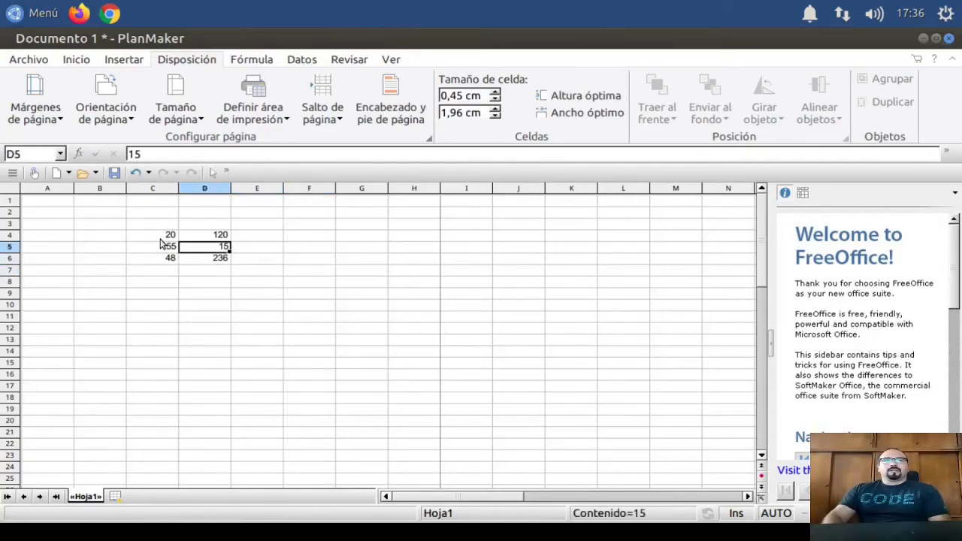
pyautogui.press('Right')
pyautogui.press('Up')
pyautogui.write('=')
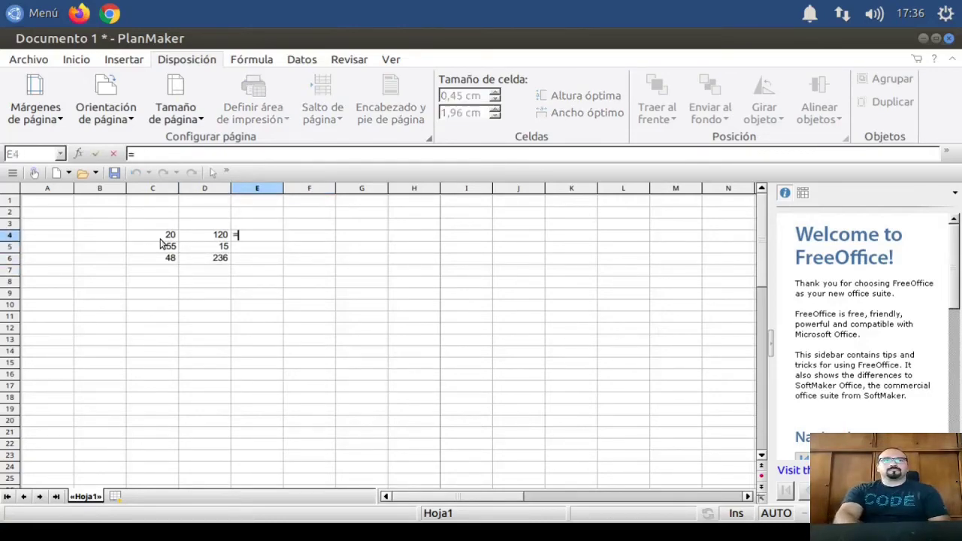
pyautogui.click(160, 238)
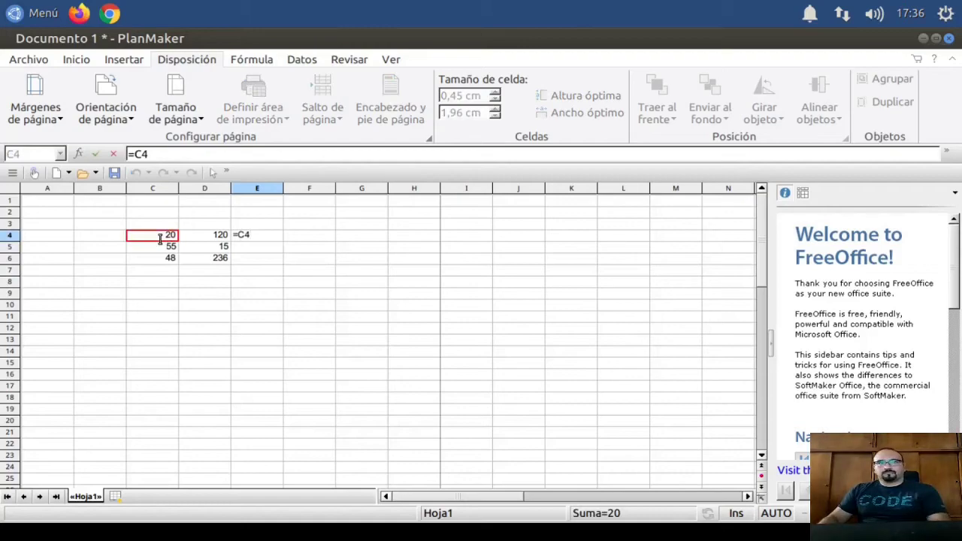
pyautogui.write('*')
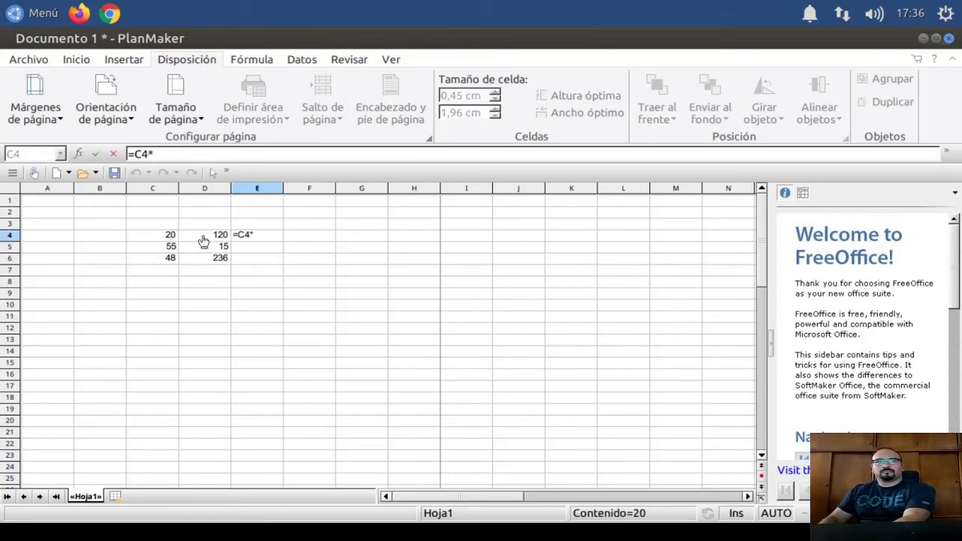
pyautogui.click(202, 238)
pyautogui.press('Return')
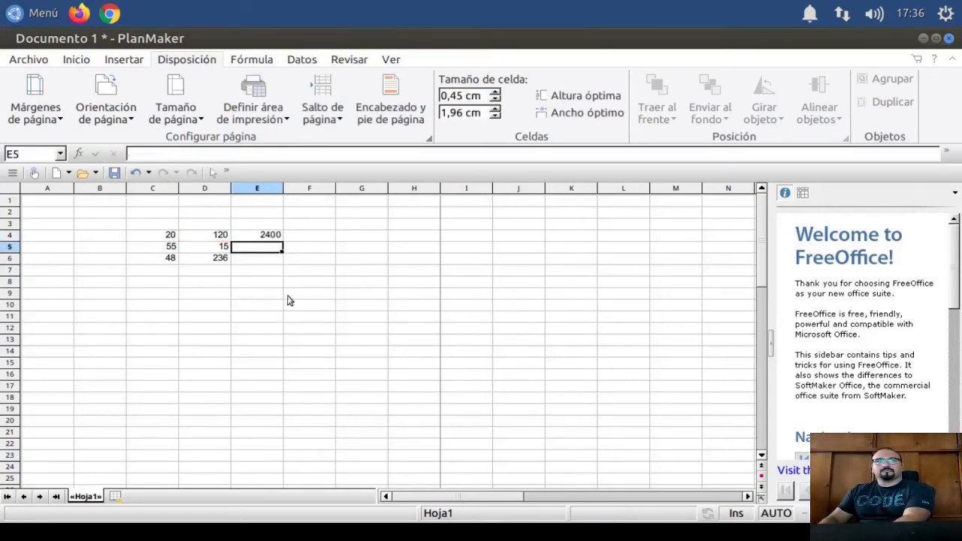
# Fill the multiplication formula from E4 down to E6.
pyautogui.click(274, 234)
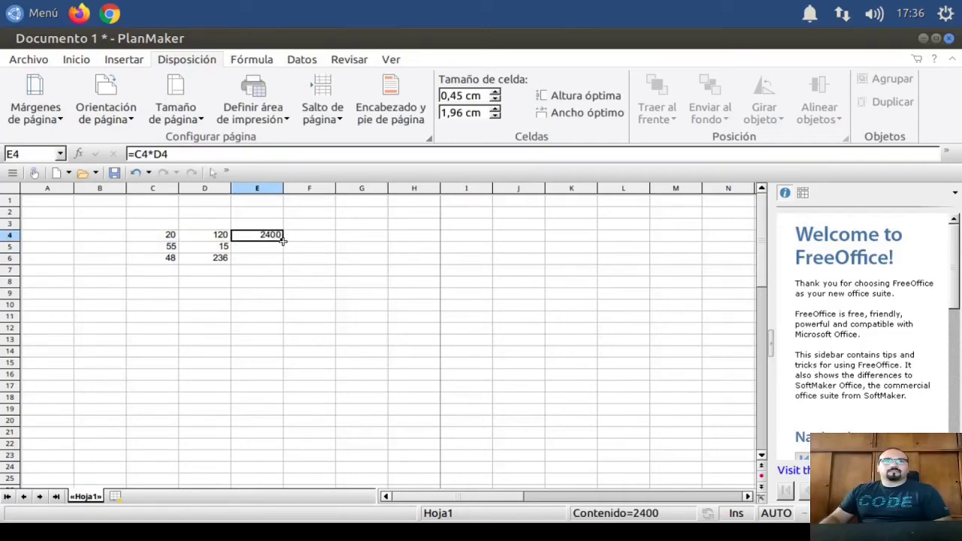
pyautogui.moveTo(282, 239); pyautogui.dragTo(282, 262)
pyautogui.click(293, 294)
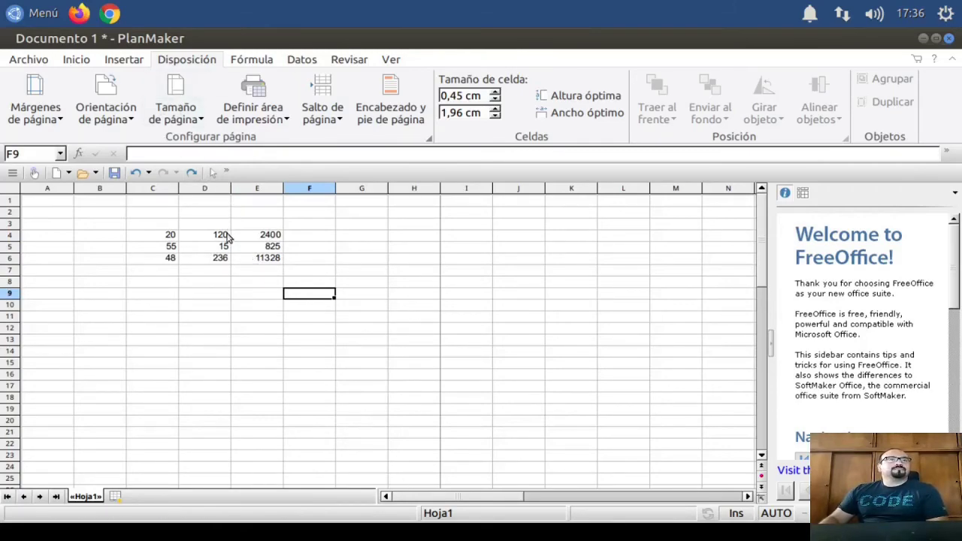
# Select D4:D6 and look over the data, formula, layout and insert commands and the available number formats without applying any.
pyautogui.moveTo(225, 236); pyautogui.dragTo(222, 258)
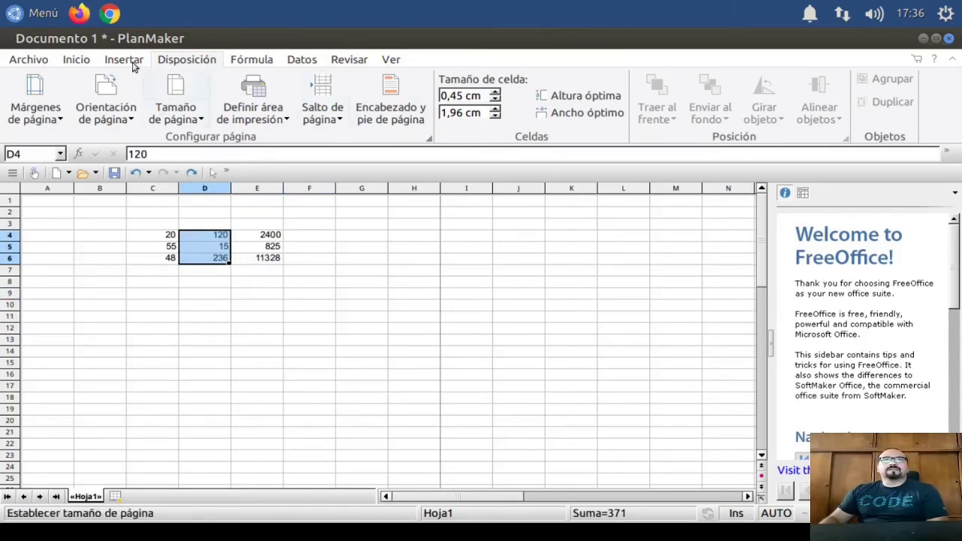
pyautogui.click(71, 63)
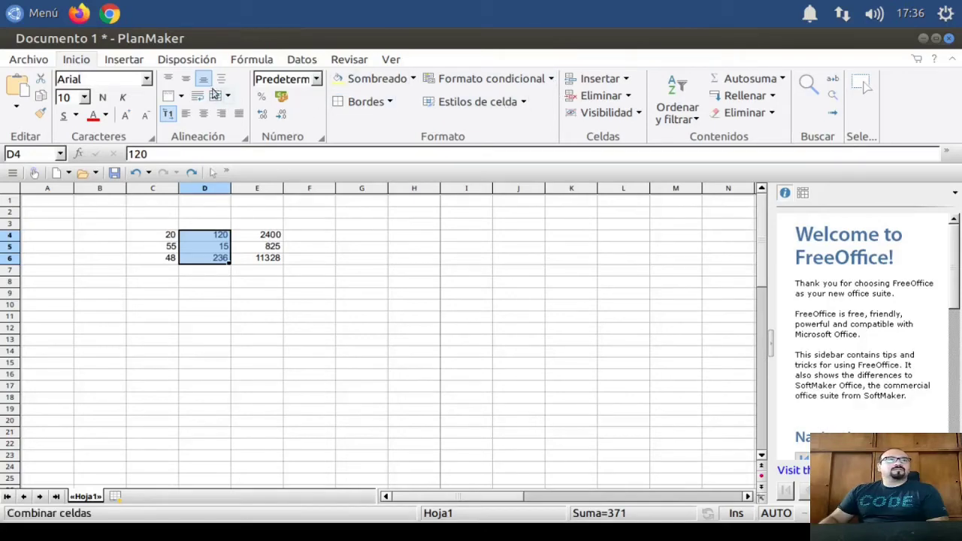
pyautogui.click(299, 60)
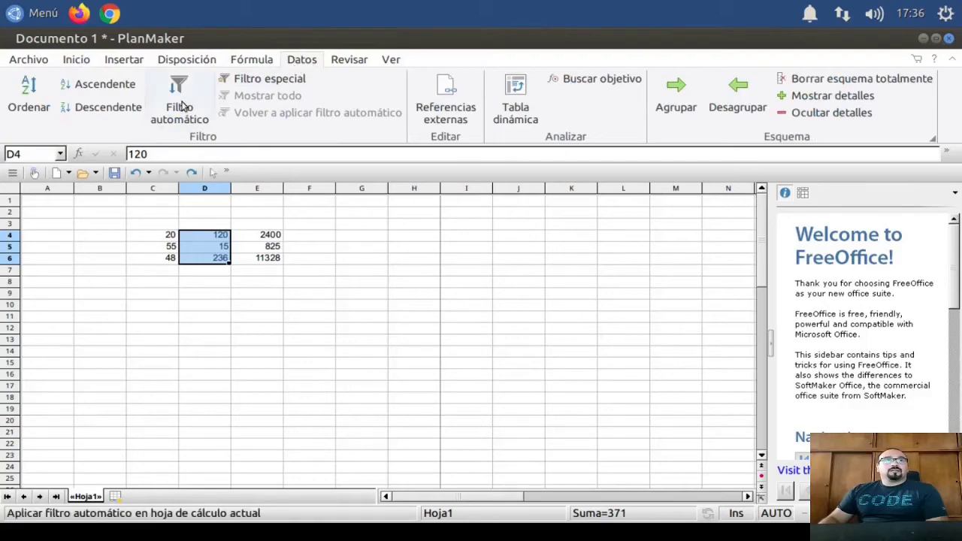
pyautogui.click(252, 61)
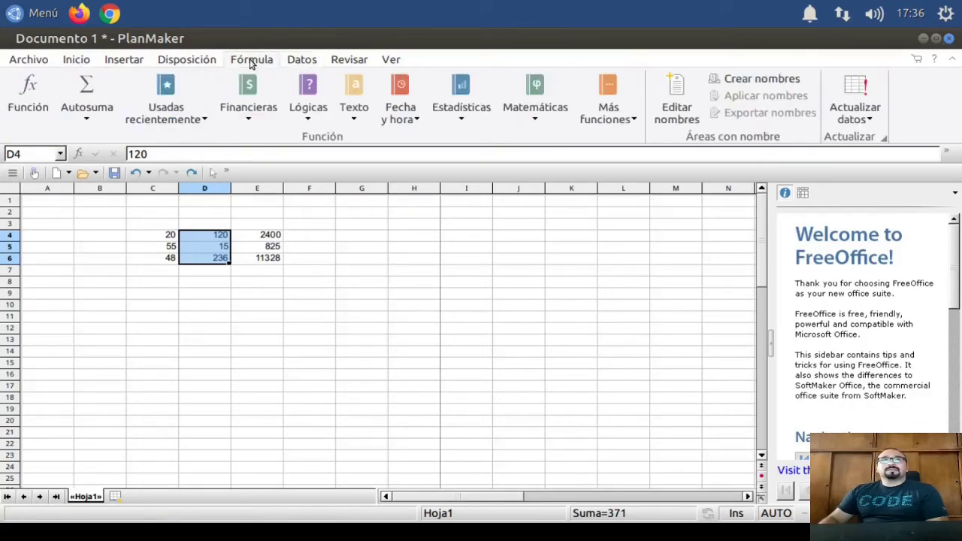
pyautogui.click(185, 65)
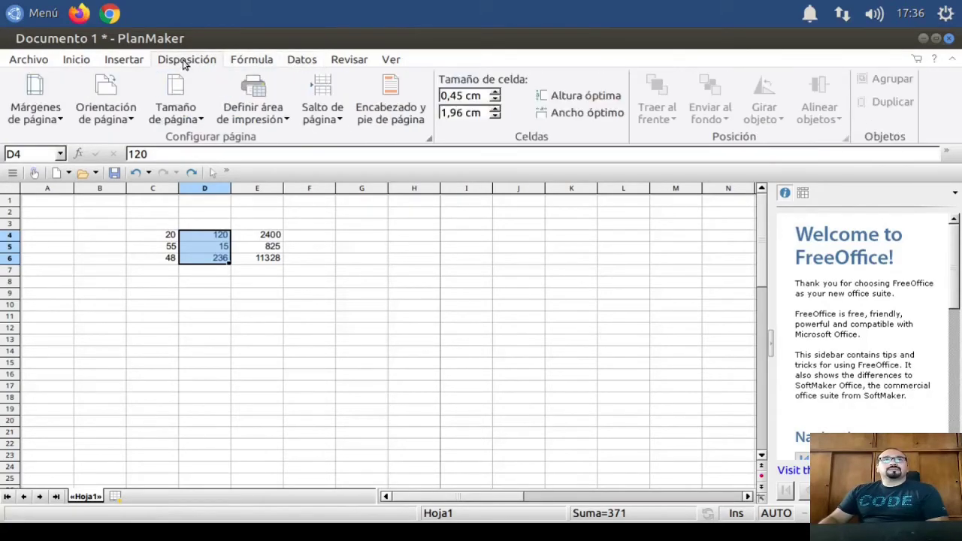
pyautogui.click(148, 65)
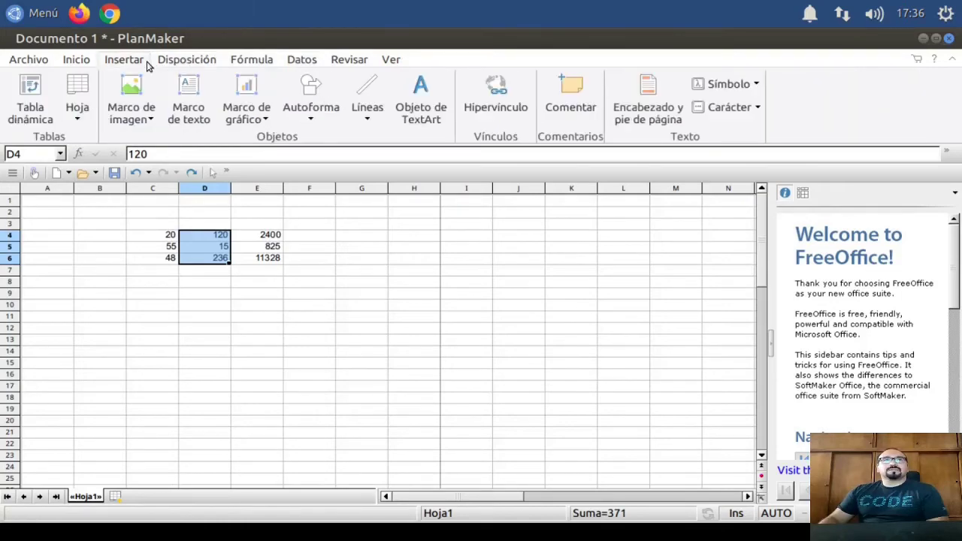
pyautogui.click(89, 60)
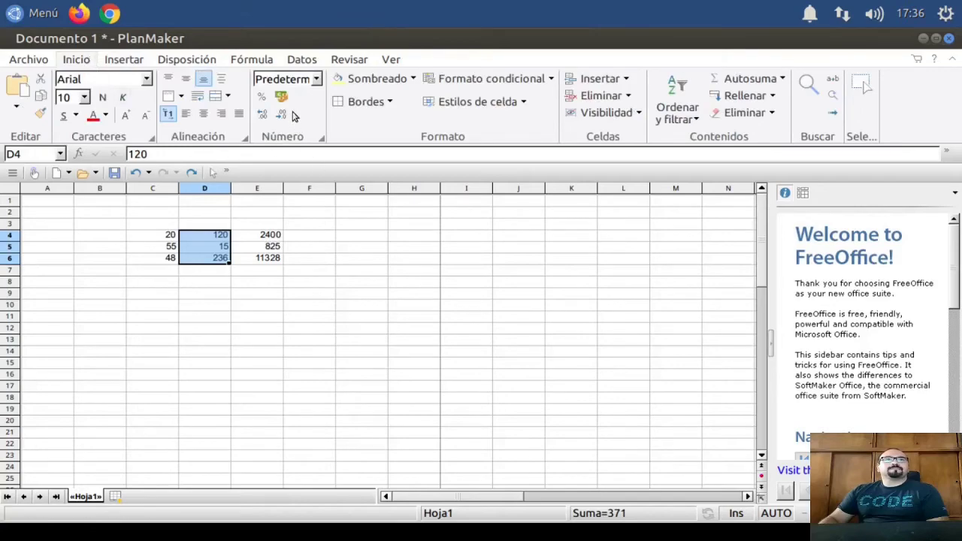
pyautogui.click(316, 80)
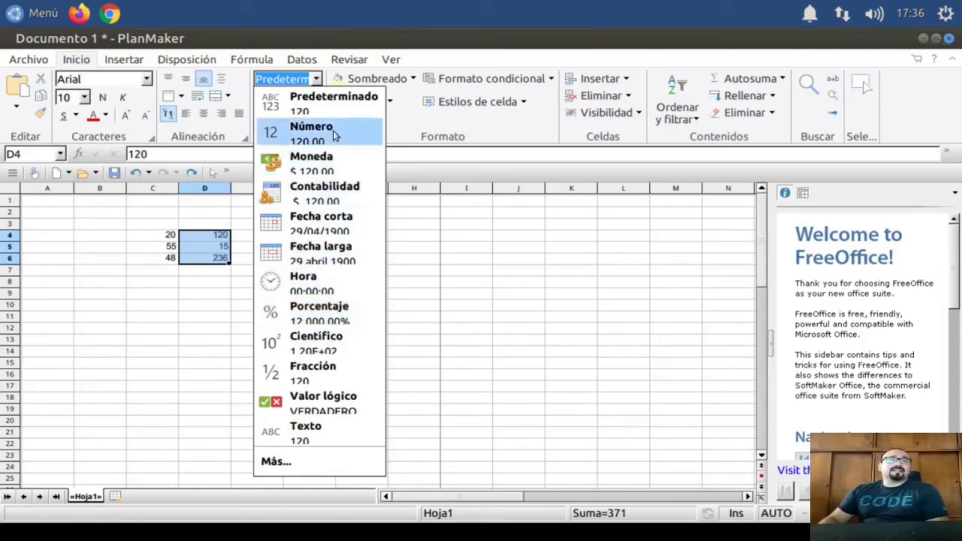
pyautogui.click(435, 208)
pyautogui.click(353, 212)
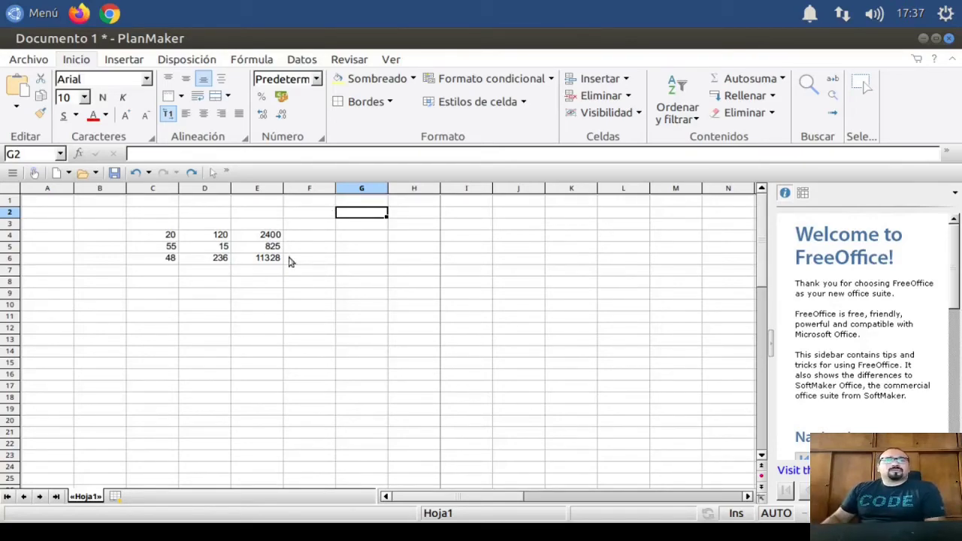
pyautogui.click(261, 275)
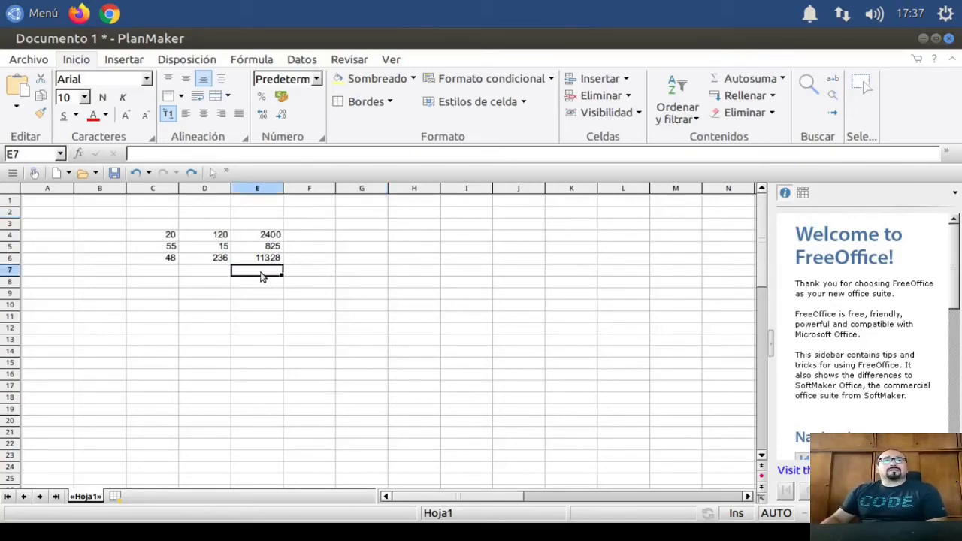
pyautogui.click(510, 284)
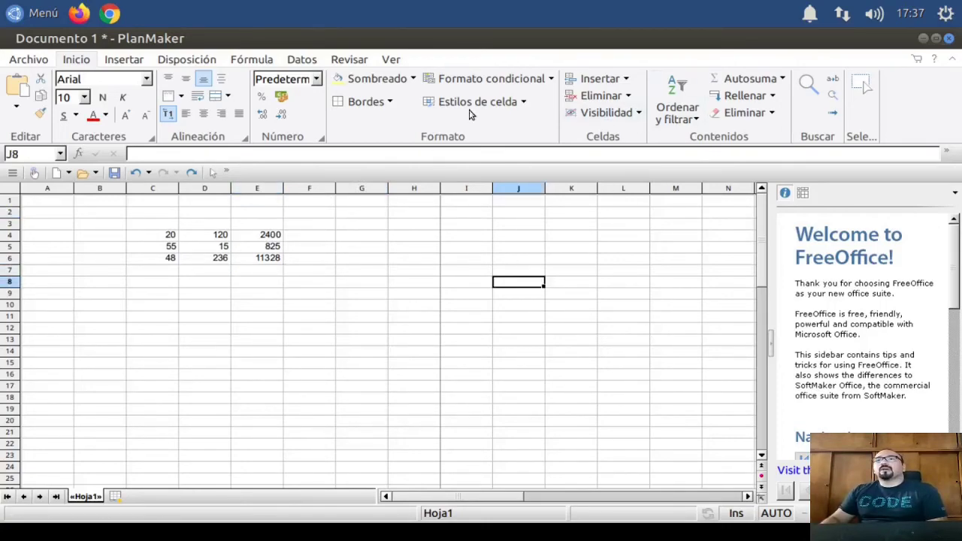
# Collapse and restore the ribbon, looking over the data, layout and formula commands.
pyautogui.click(304, 63)
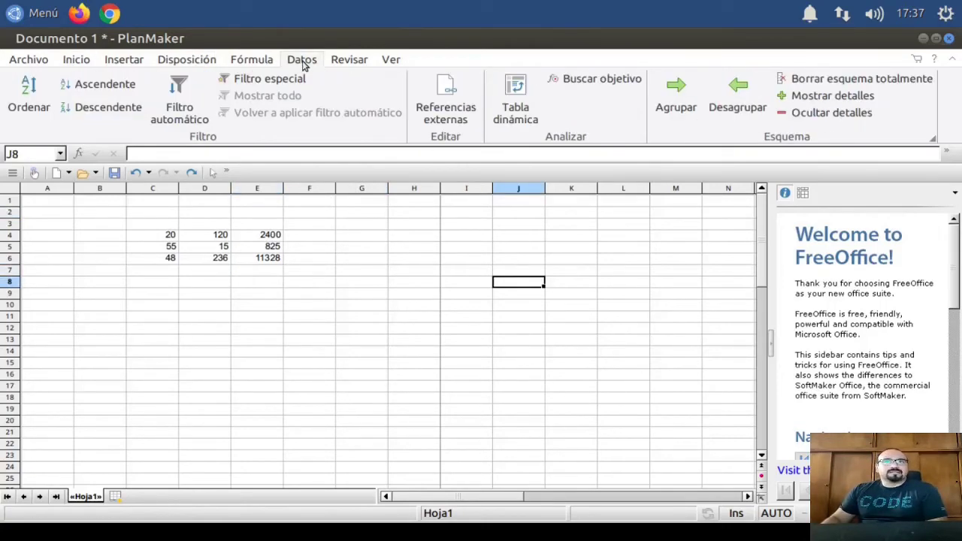
pyautogui.click(952, 60)
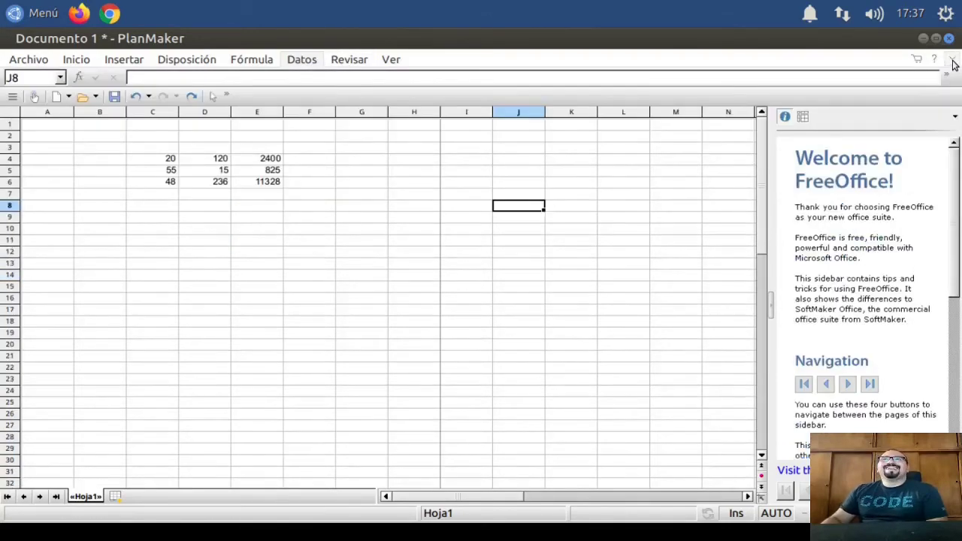
pyautogui.click(951, 61)
pyautogui.click(951, 62)
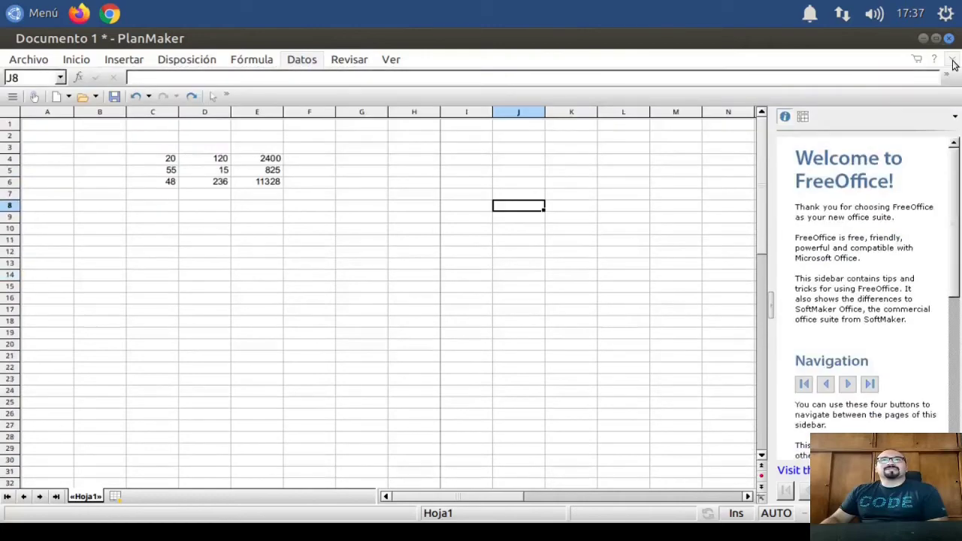
pyautogui.click(951, 61)
pyautogui.click(204, 60)
pyautogui.click(267, 62)
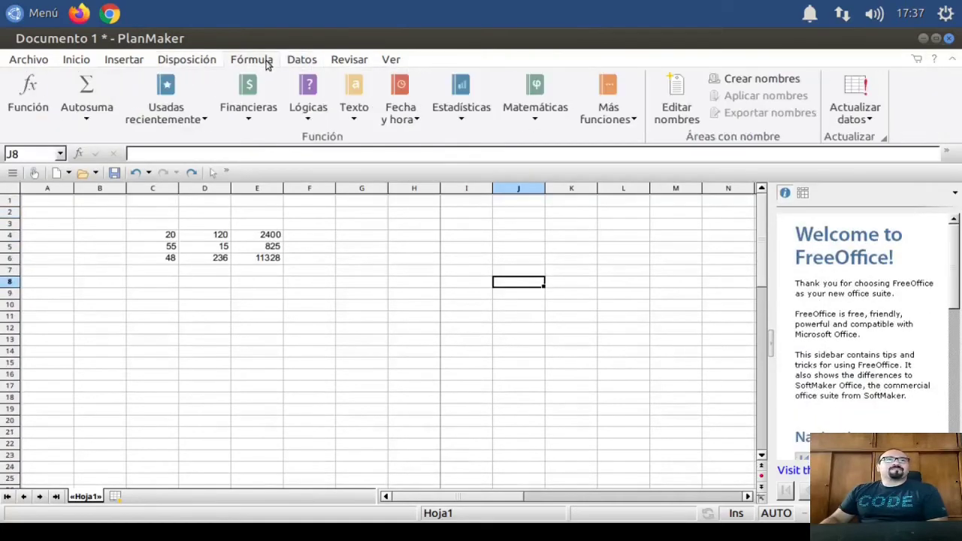
# Open the workbook Excel4.xlsx from the Ejemplos folder in Documentos.
pyautogui.click(34, 61)
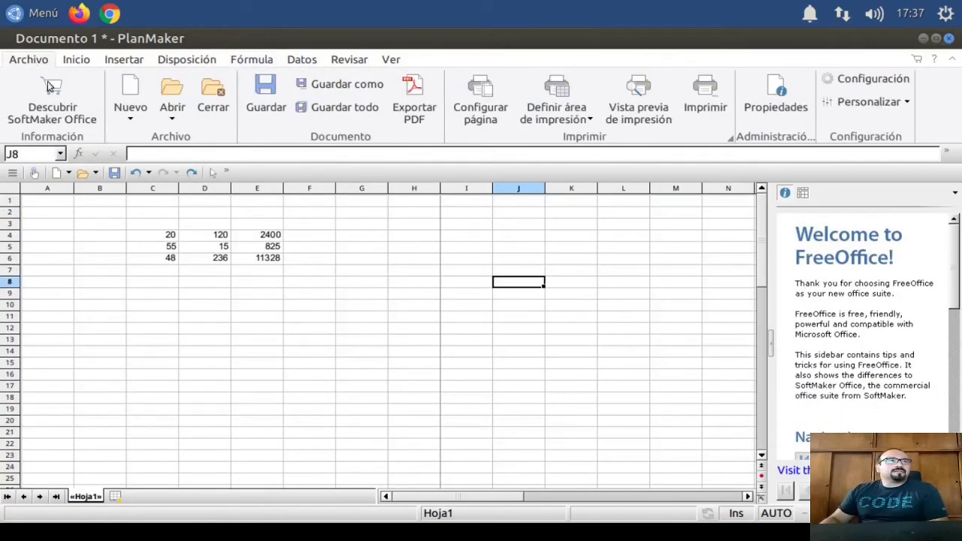
pyautogui.click(173, 116)
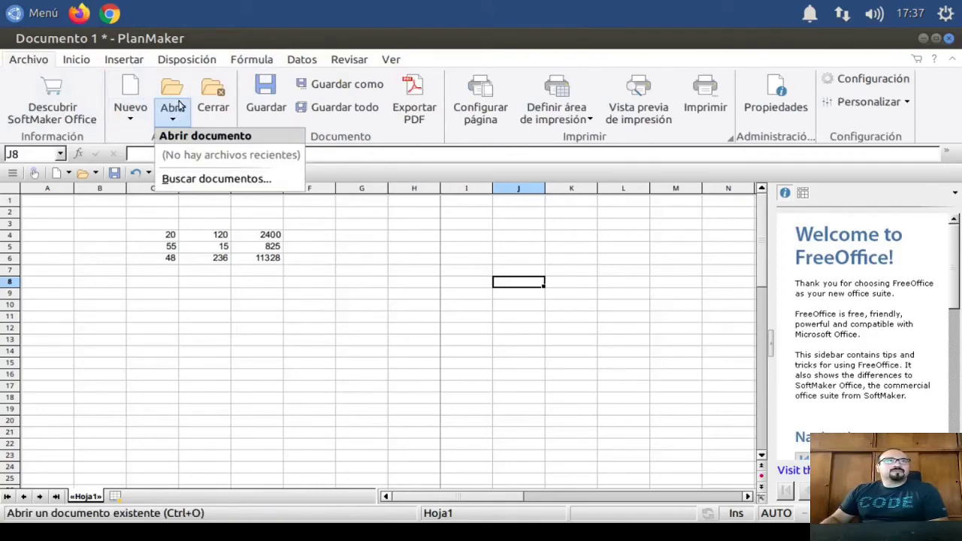
pyautogui.click(178, 180)
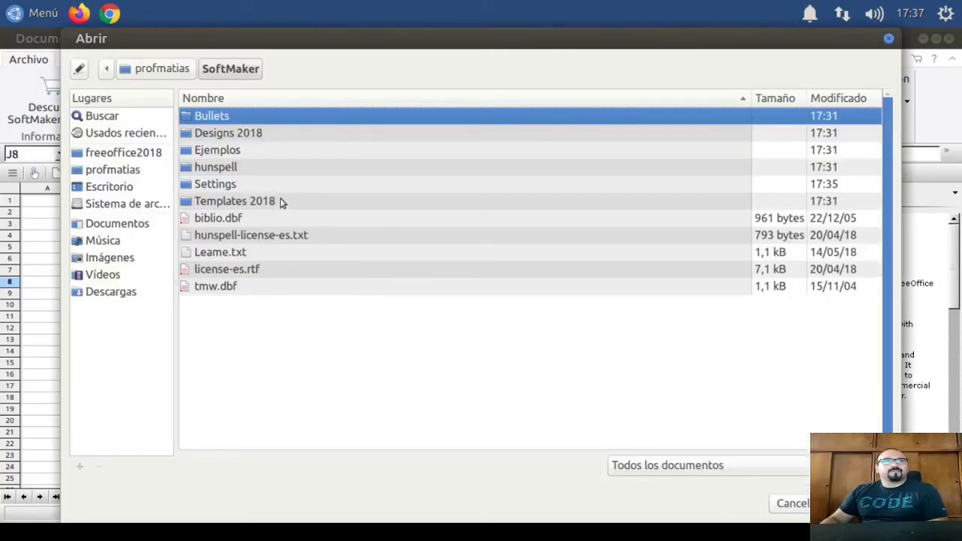
pyautogui.click(124, 228)
pyautogui.doubleClick(207, 120)
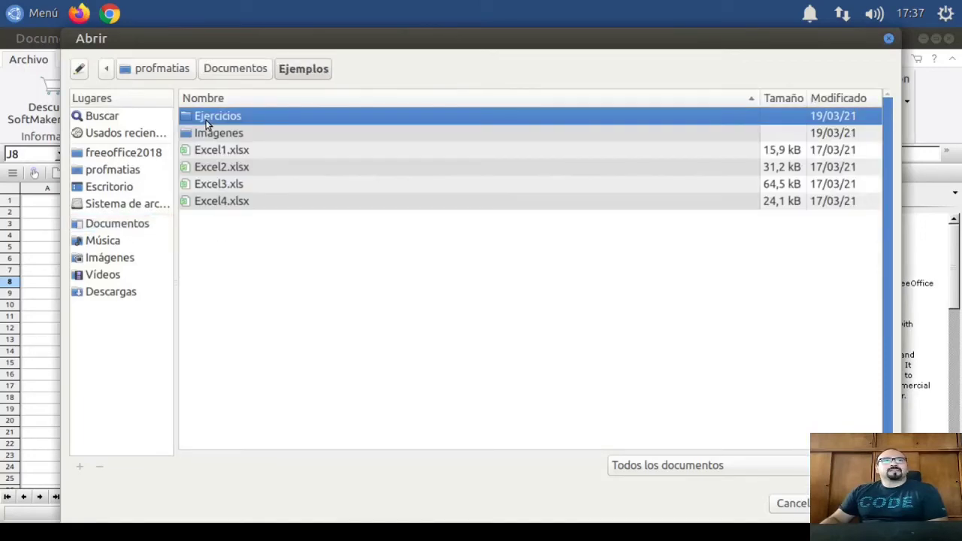
pyautogui.click(238, 205)
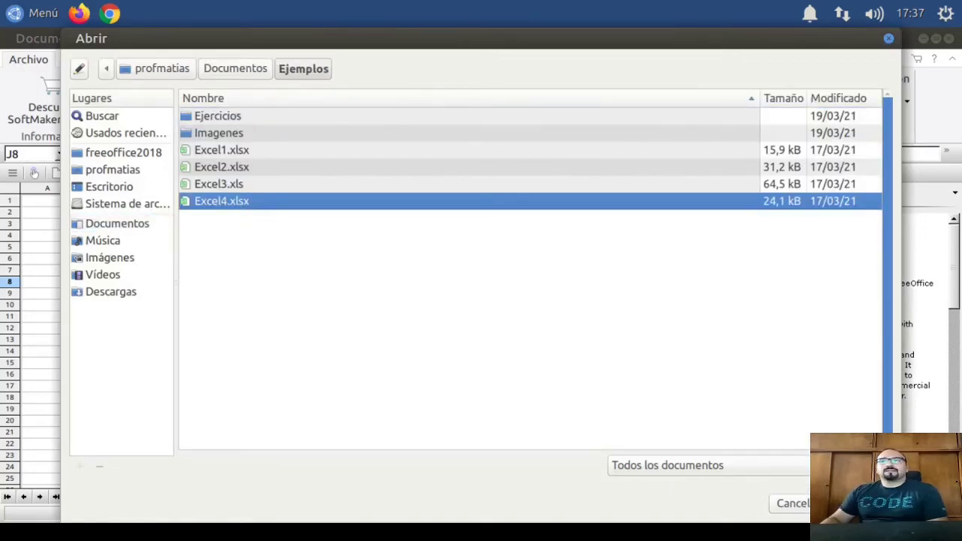
pyautogui.click(857, 503)
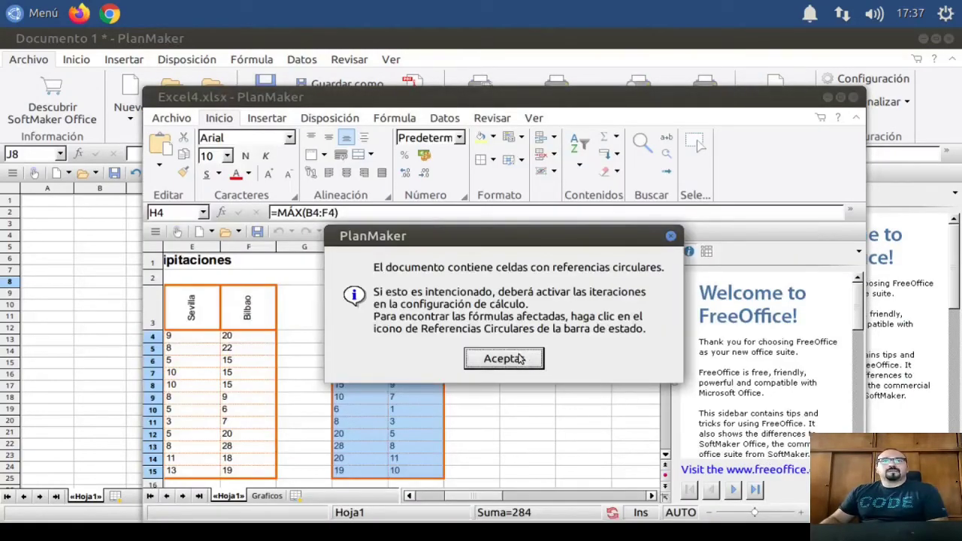
# Dismiss the circular references notice, maximize the Excel4.xlsx window and look over the Hoja1 sheet.
pyautogui.click(522, 358)
pyautogui.click(840, 96)
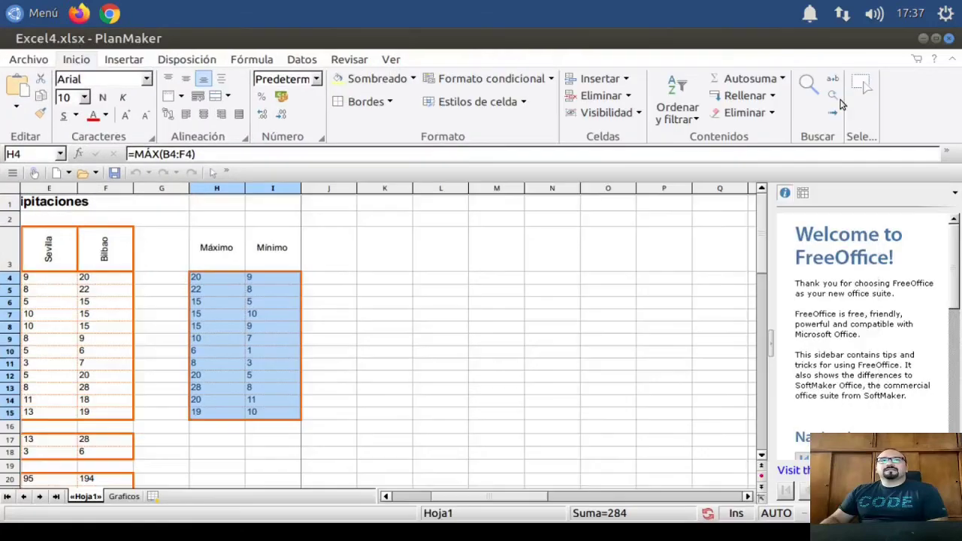
pyautogui.scroll(-4, 131, 329)
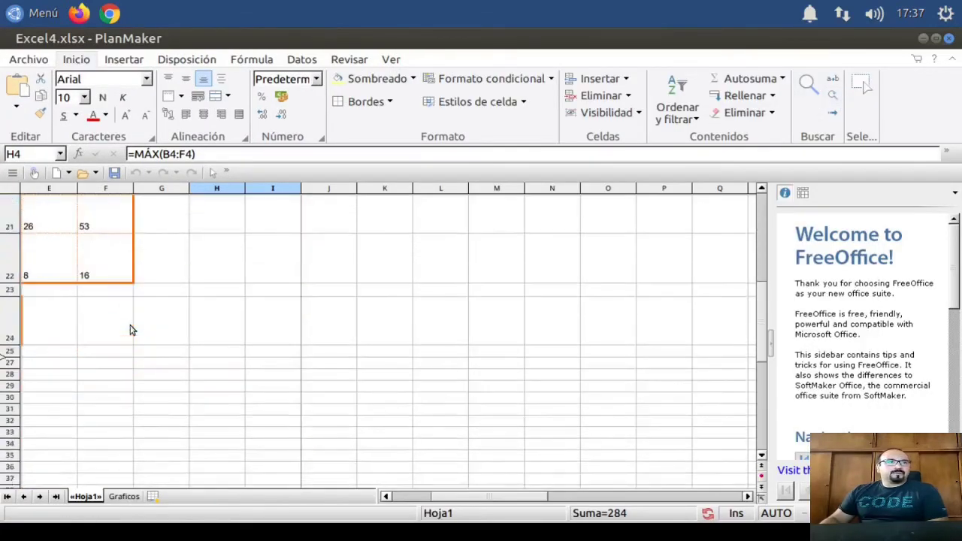
pyautogui.scroll(4, 127, 330)
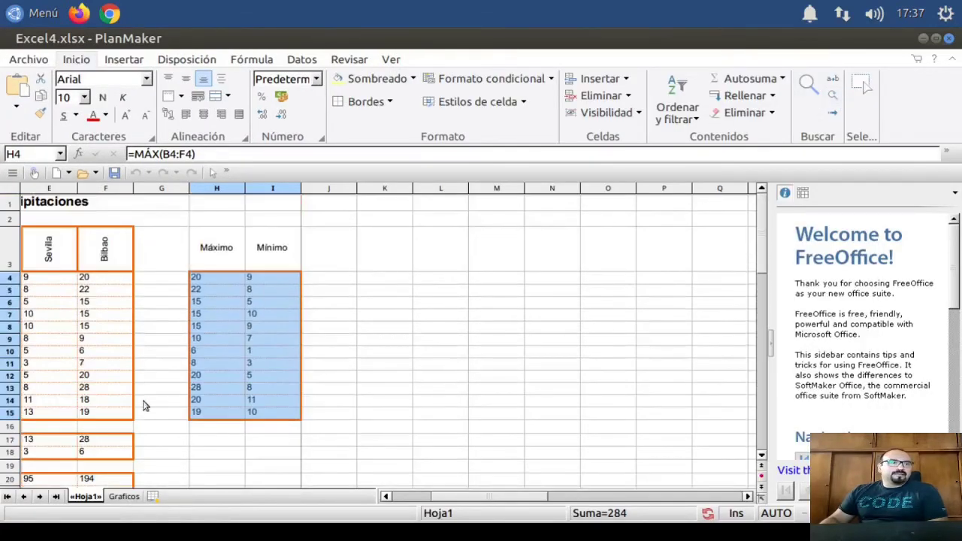
# Examine how the charts on the Graficos sheet of Excel4.xlsx are rendered.
pyautogui.click(129, 499)
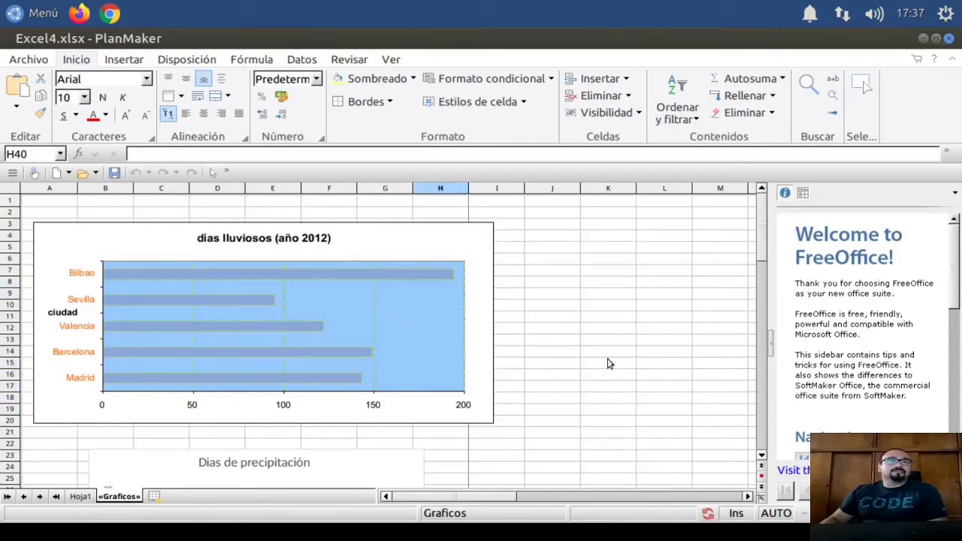
pyautogui.scroll(-15, 544, 365)
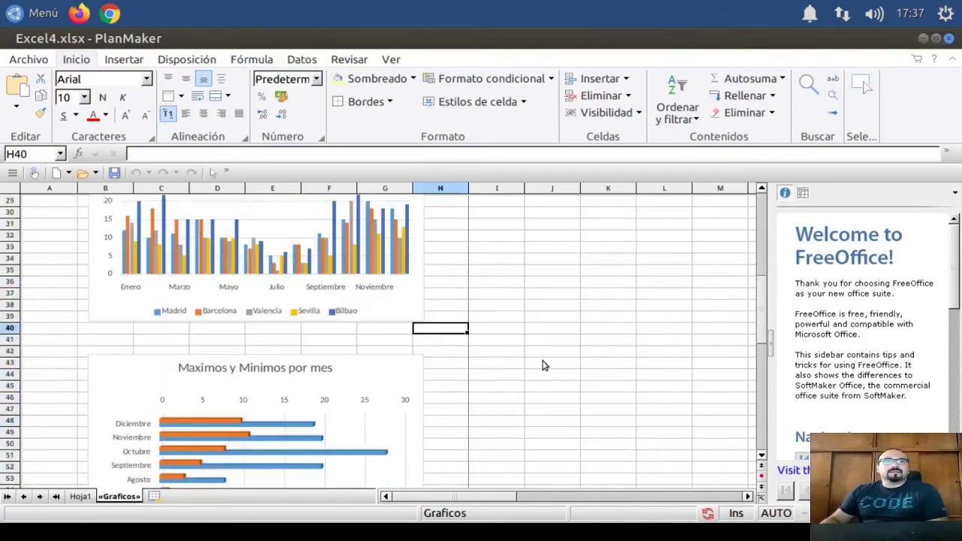
pyautogui.scroll(5, 544, 365)
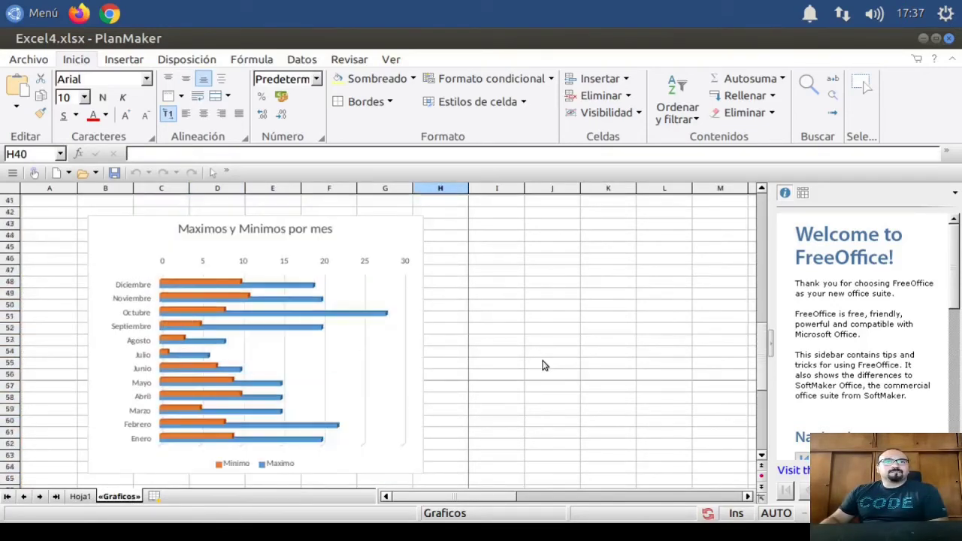
pyautogui.scroll(9, 544, 365)
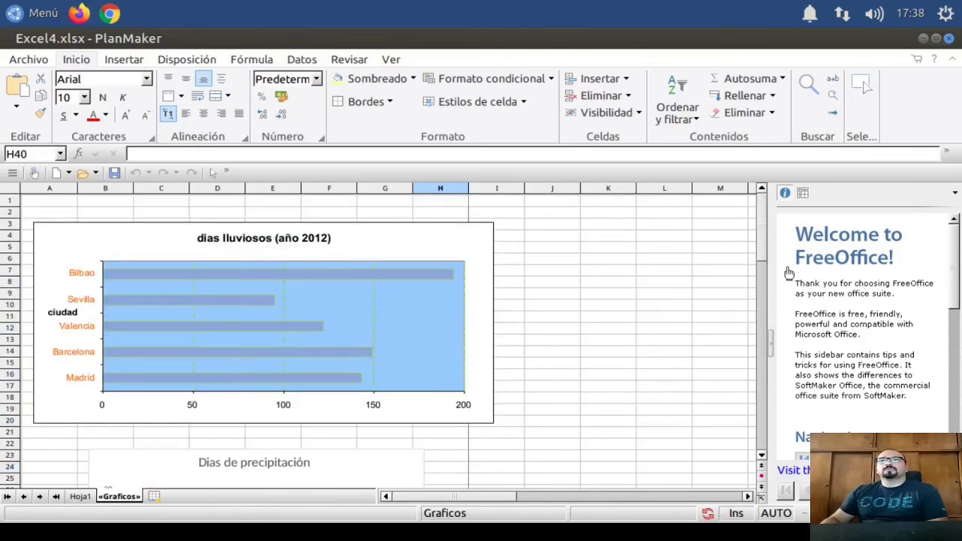
pyautogui.click(513, 272)
pyautogui.click(592, 249)
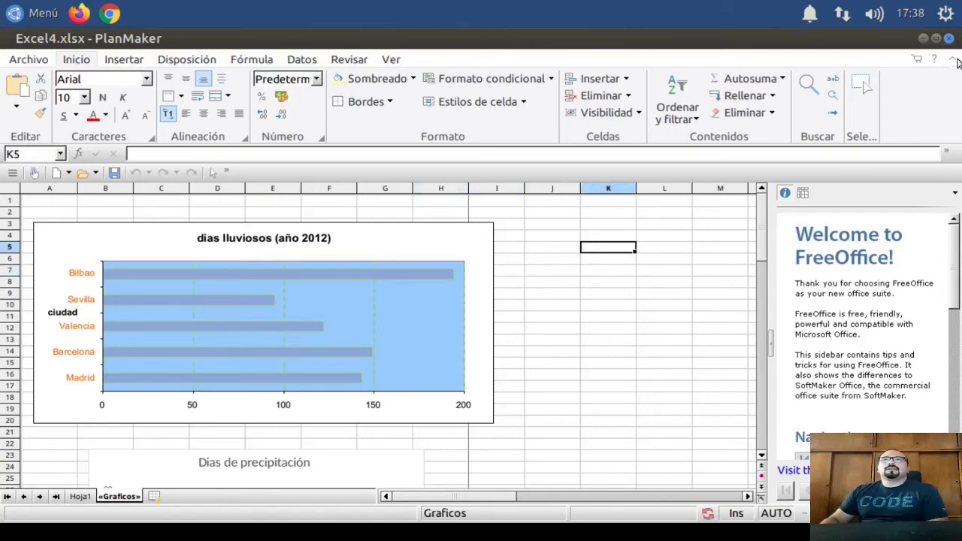
# Close Excel4.xlsx and Documento 1, discarding the unsaved changes.
pyautogui.click(949, 38)
pyautogui.click(949, 38)
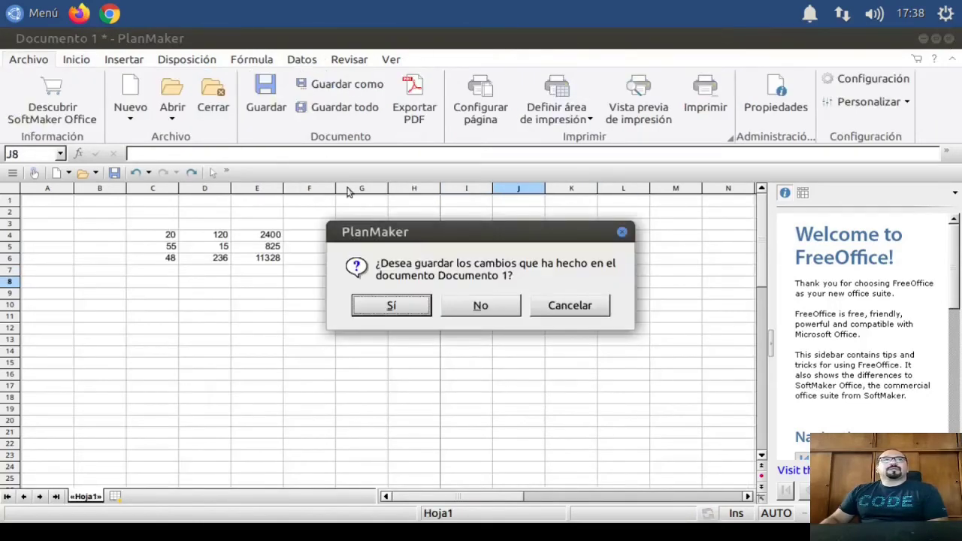
pyautogui.click(478, 310)
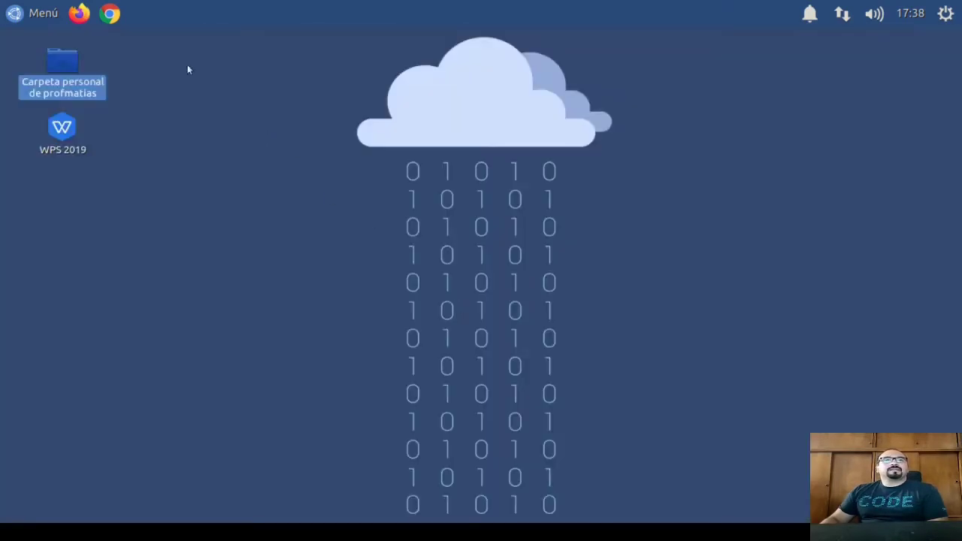
# Launch FreeOffice 2018 Presentations and maximize its window.
pyautogui.click(43, 16)
pyautogui.moveTo(83, 249)
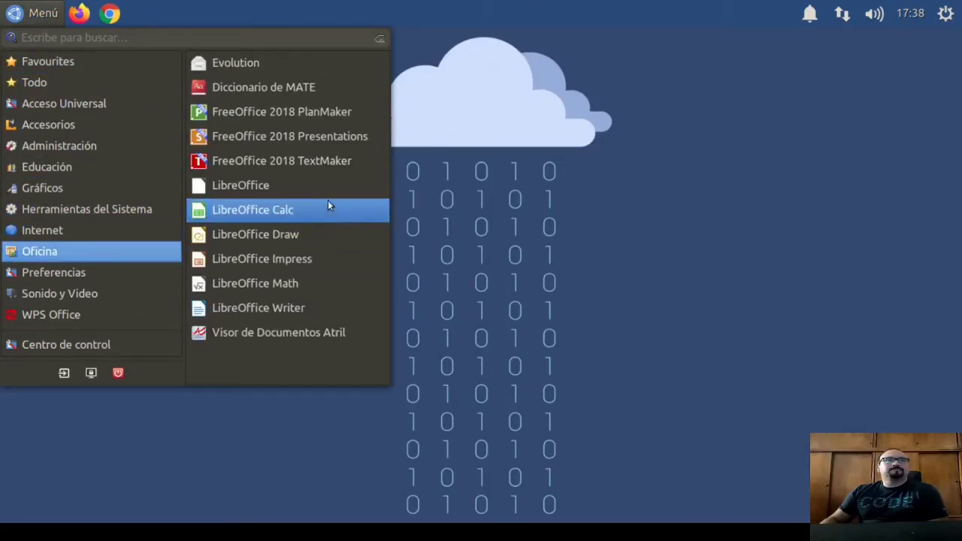
pyautogui.click(325, 140)
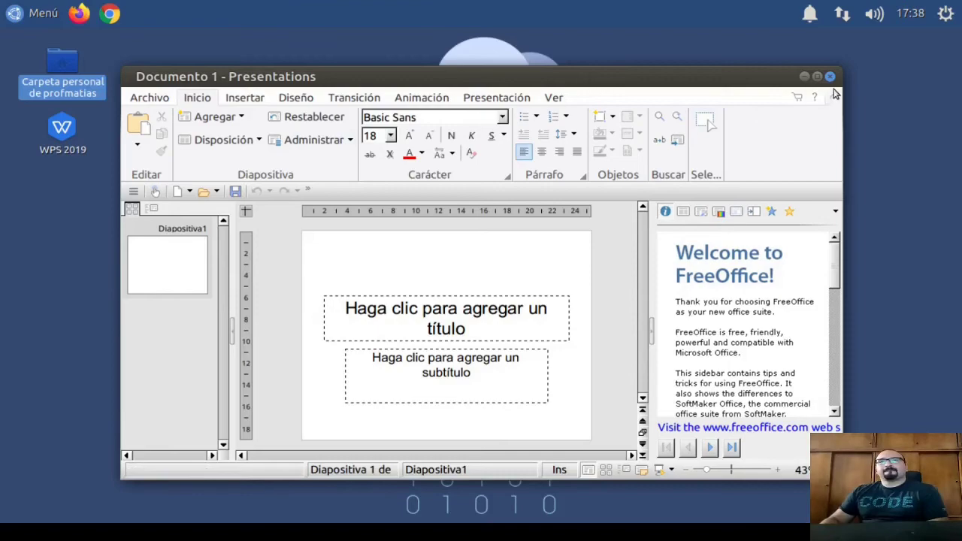
pyautogui.click(817, 76)
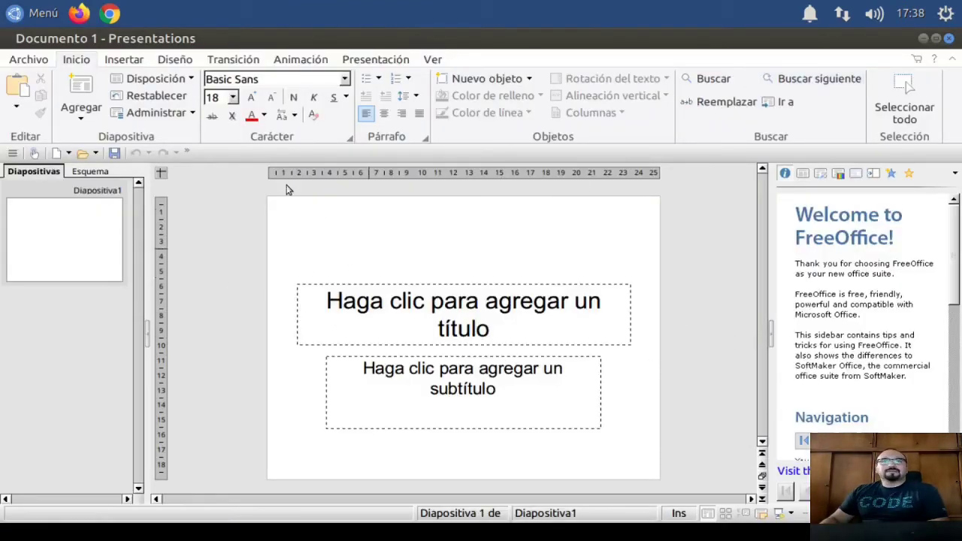
# Open the presentation PowerPoint3.pptx from the Ejemplos folder in Documentos.
pyautogui.click(124, 60)
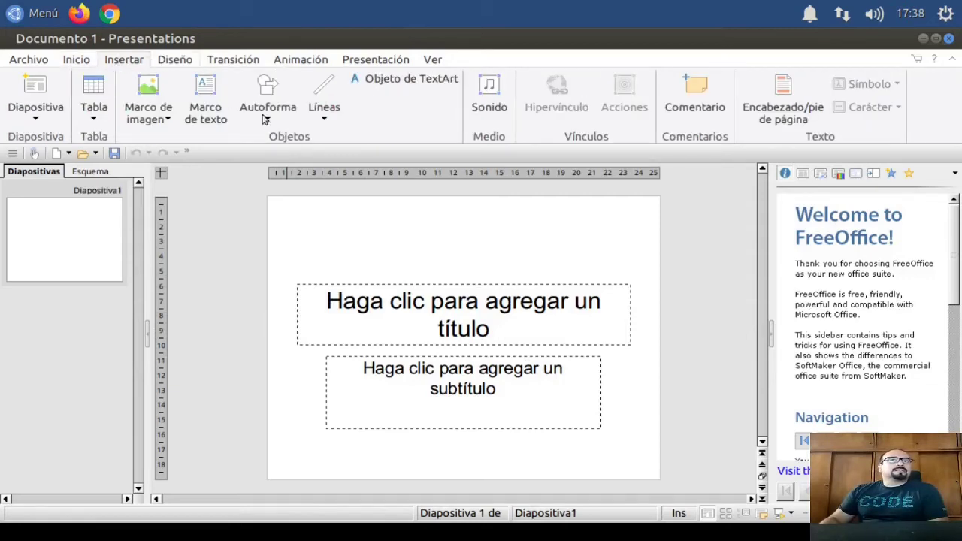
pyautogui.click(30, 60)
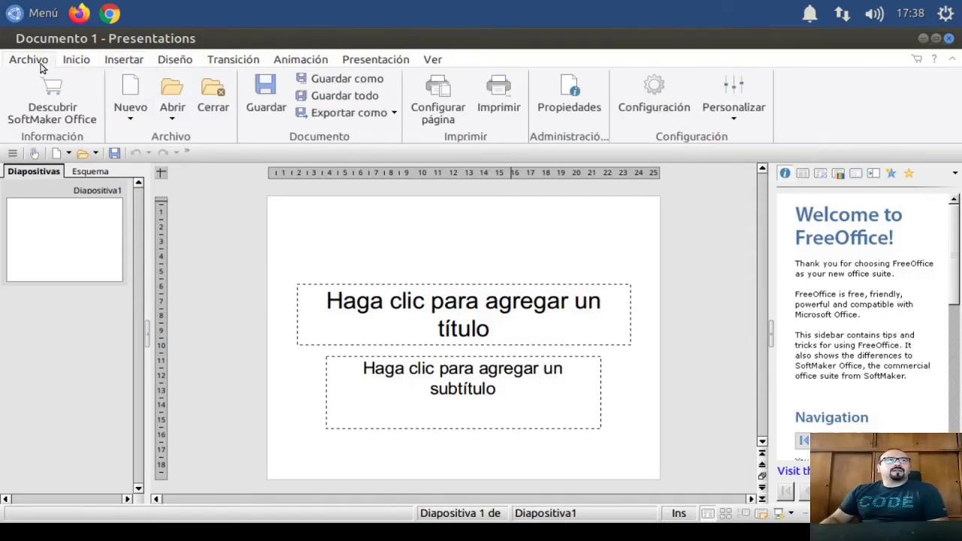
pyautogui.click(171, 91)
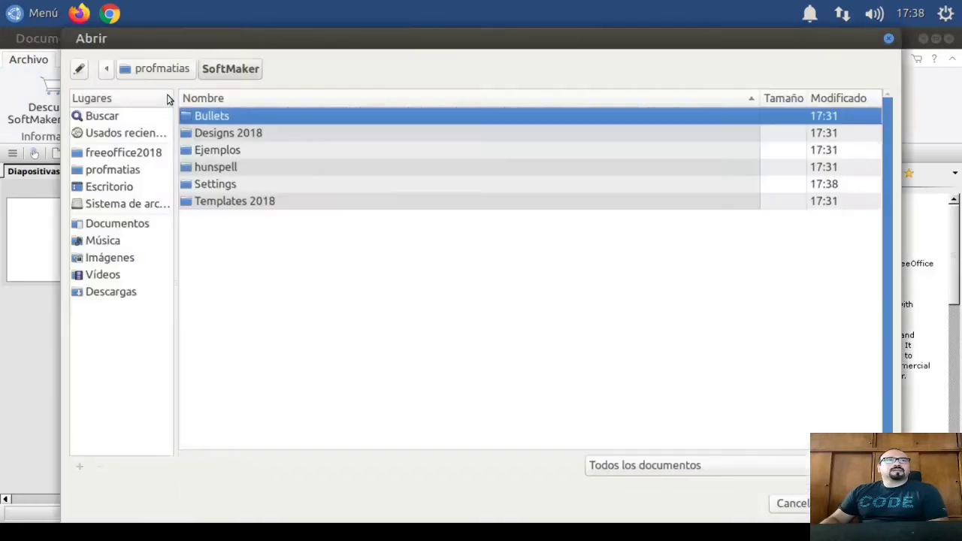
pyautogui.click(129, 229)
pyautogui.doubleClick(233, 124)
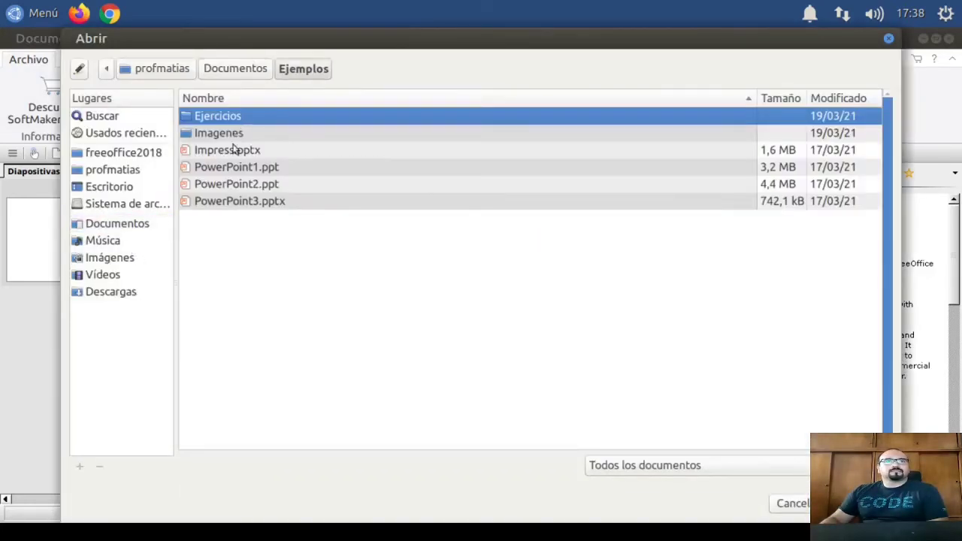
pyautogui.doubleClick(241, 202)
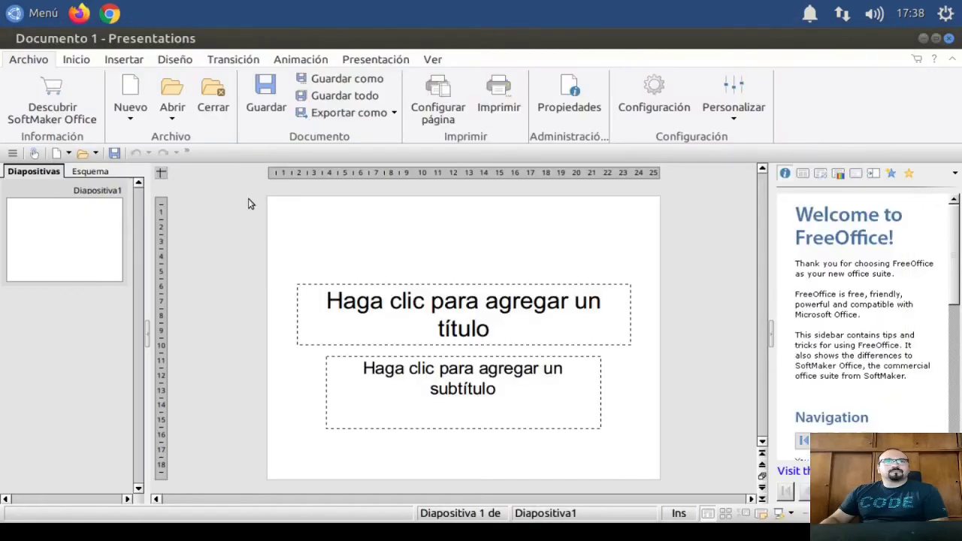
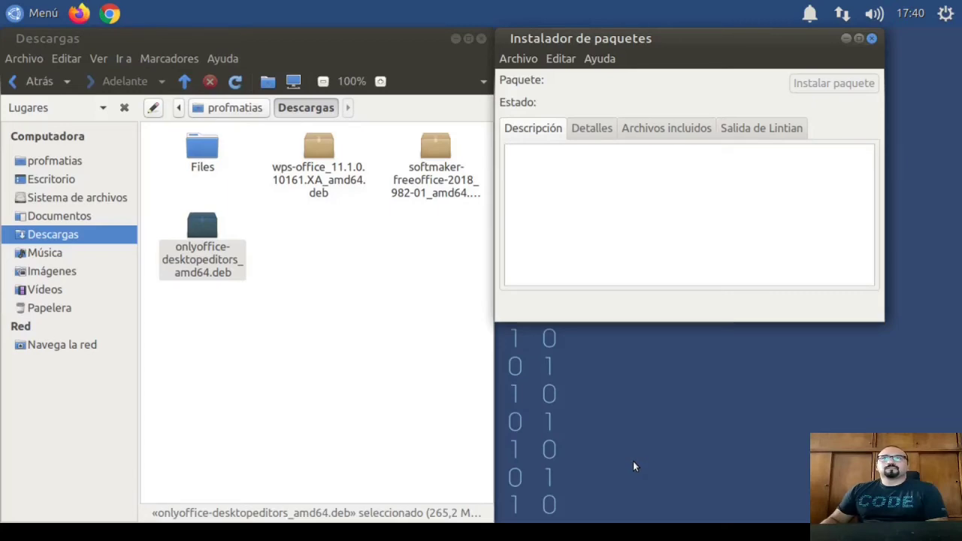
# Close the Descargas file manager windows, leaving only the package installer open.
pyautogui.click(480, 39)
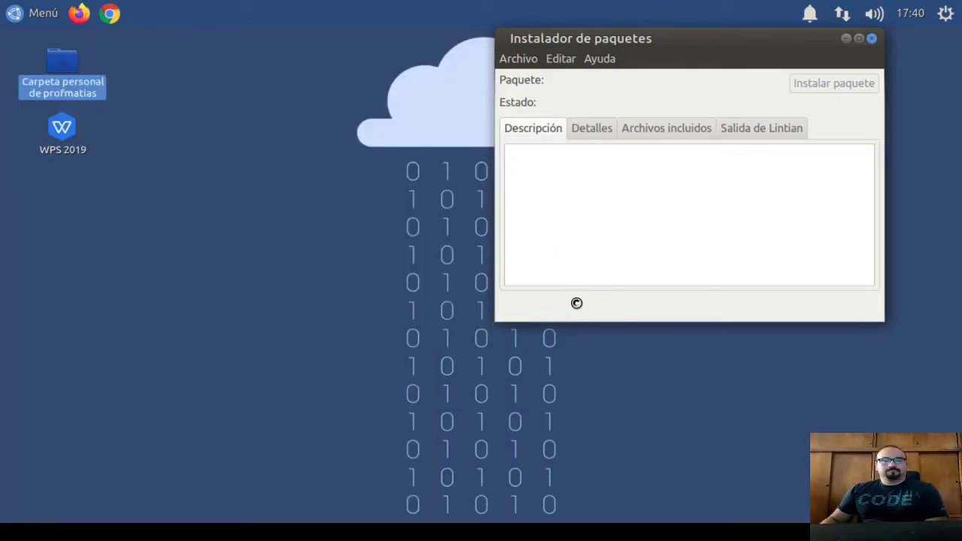
pyautogui.hotkey('alt', 'Tab')
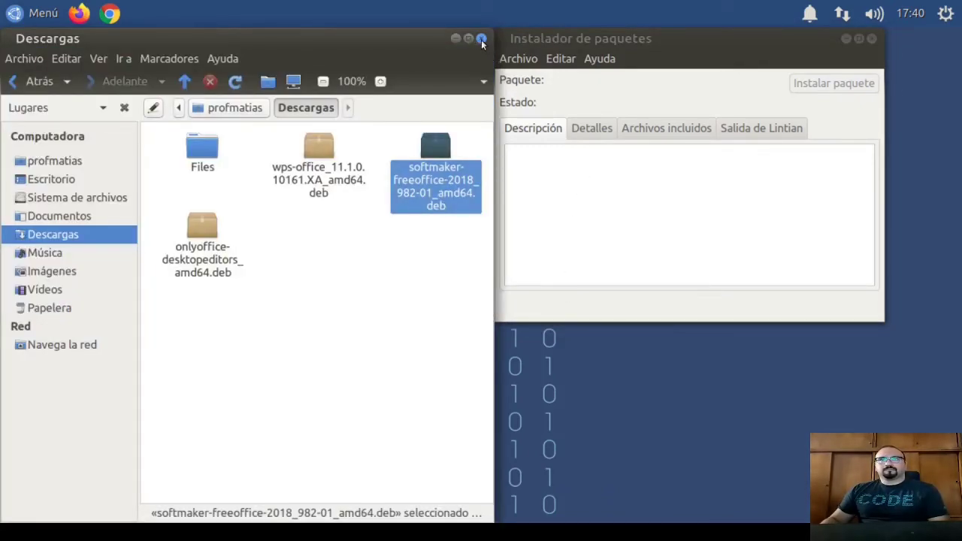
pyautogui.click(481, 39)
pyautogui.hotkey('alt', 'Tab')
pyautogui.press('Left')
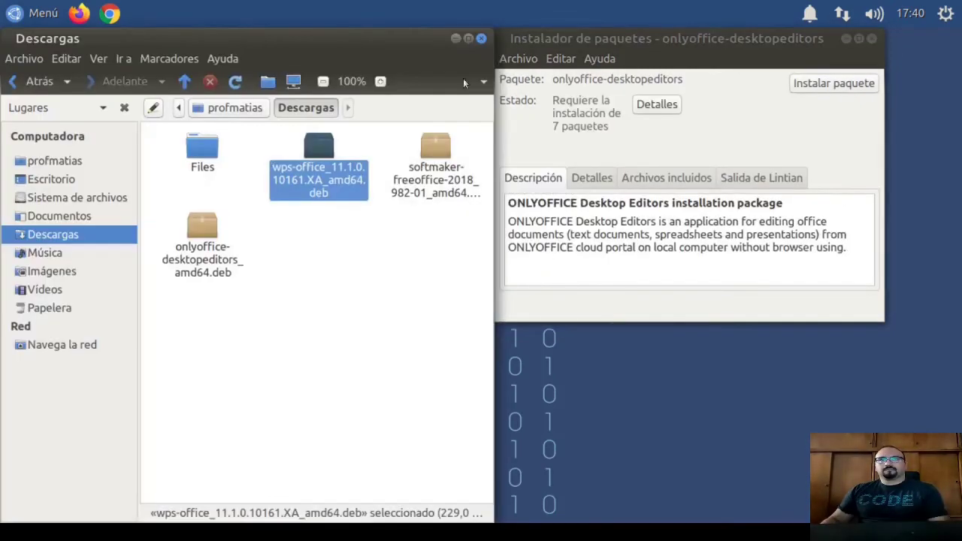
pyautogui.click(481, 38)
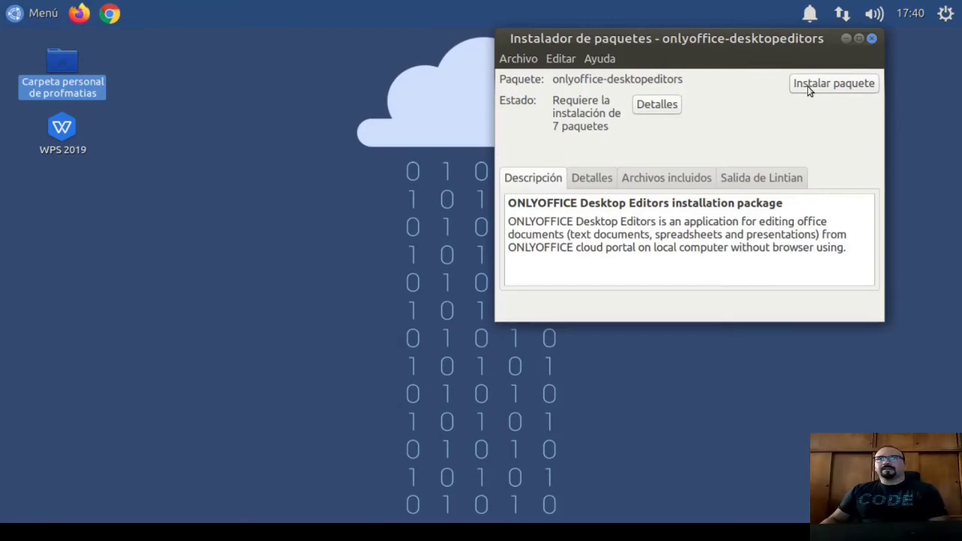
# Install the onlyoffice-desktopeditors package, authenticating with the account password and moving the installer window to the middle of the desktop.
pyautogui.click(808, 88)
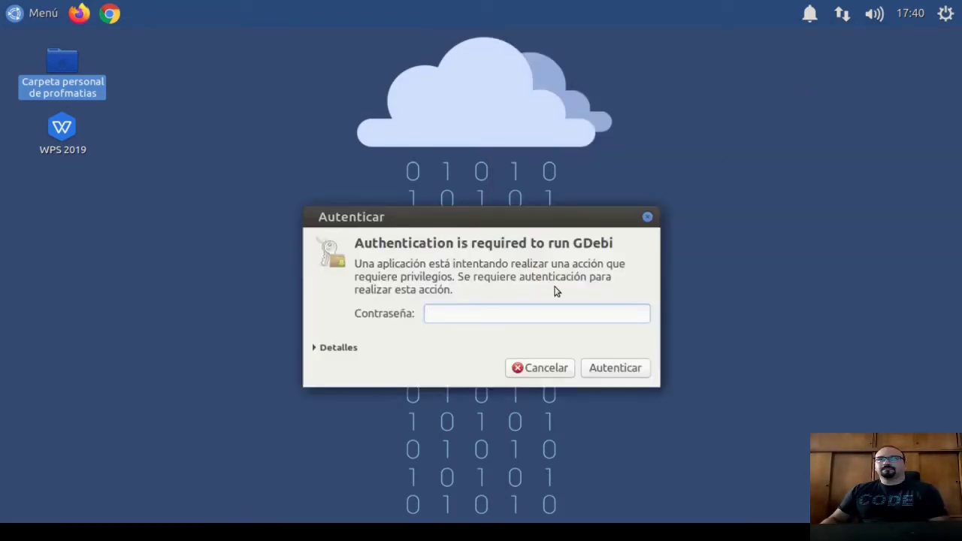
pyautogui.write('******')
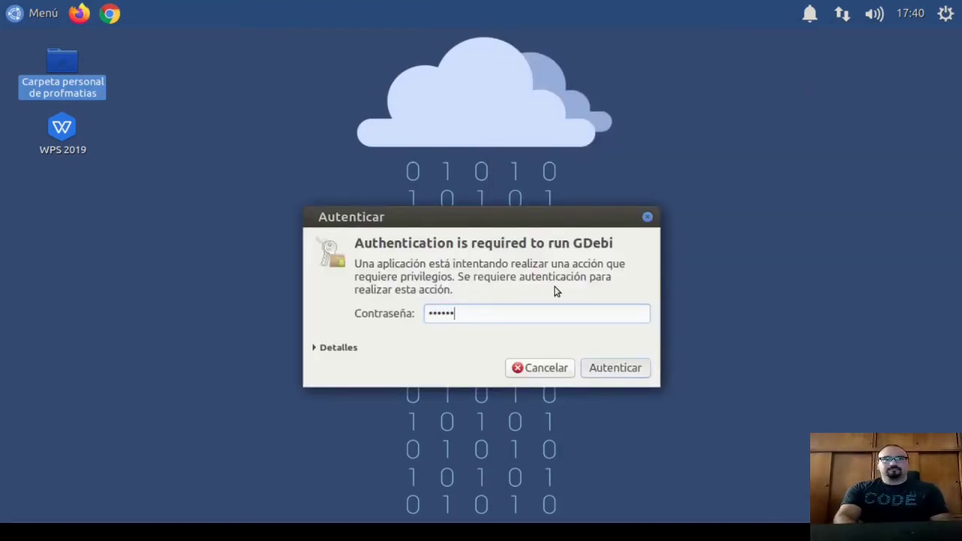
pyautogui.press('Return')
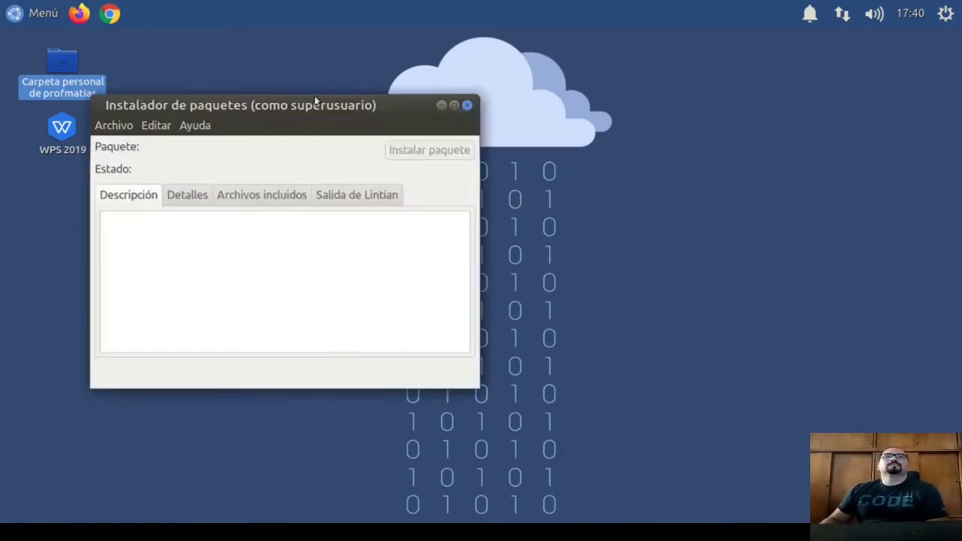
pyautogui.moveTo(314, 105); pyautogui.dragTo(517, 120)
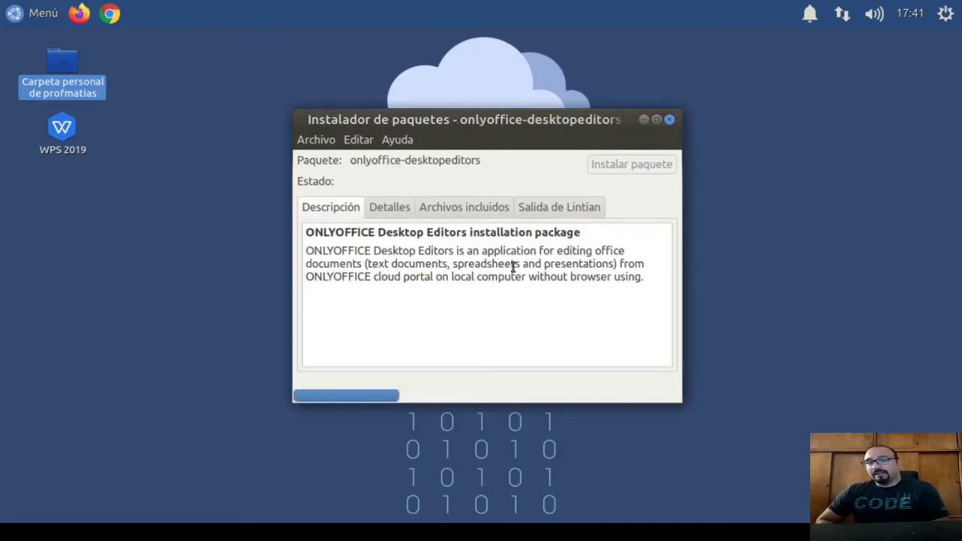
pyautogui.press('Return')
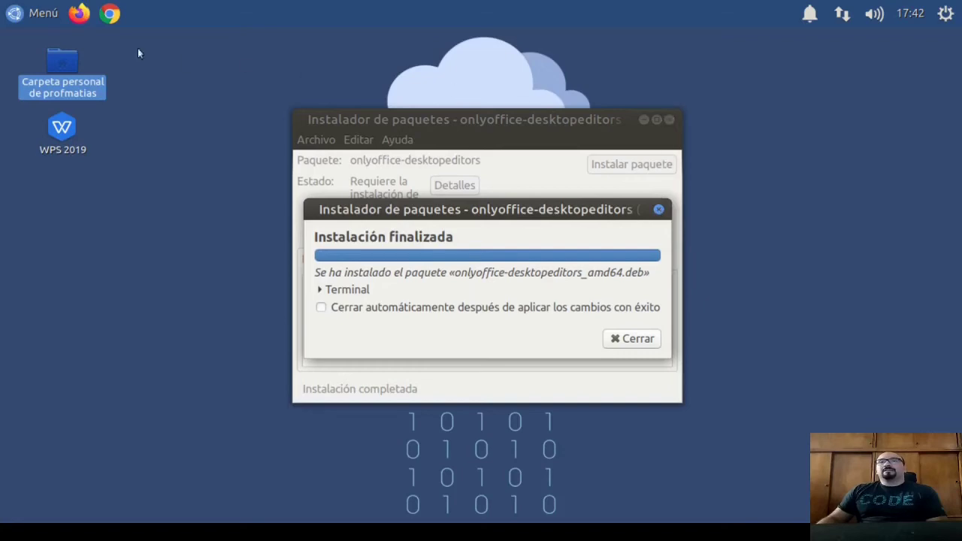
# Check the installed office applications and force the unresponsive package installer to quit.
pyautogui.click(36, 16)
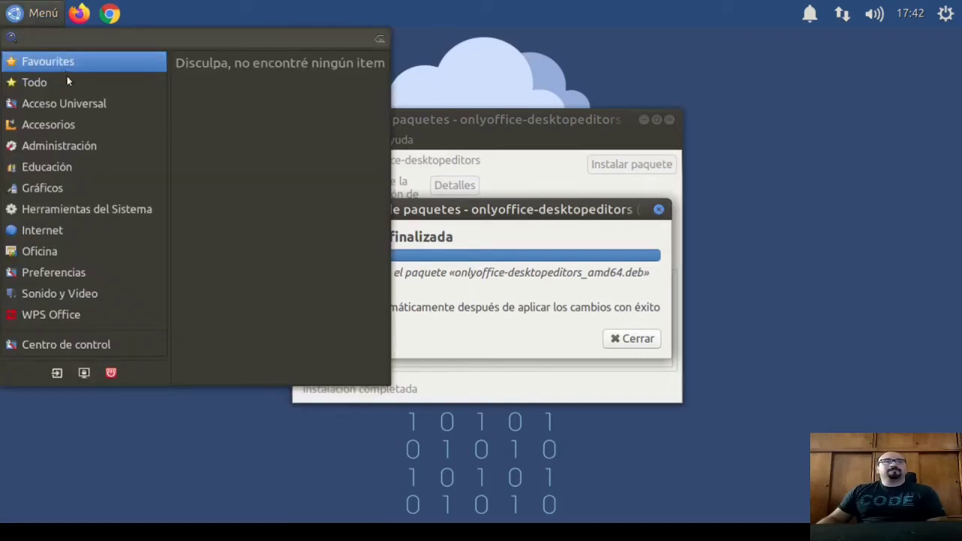
pyautogui.moveTo(85, 251)
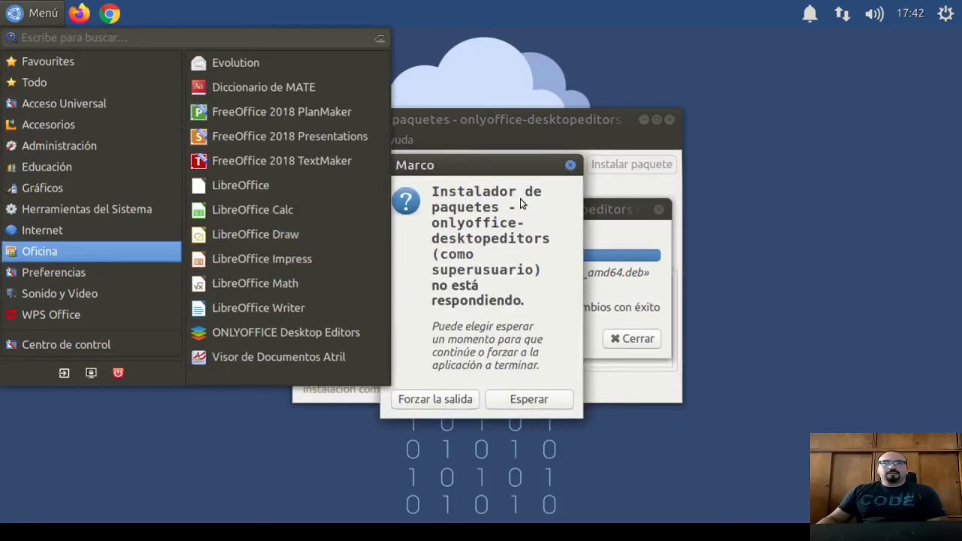
pyautogui.click(465, 402)
pyautogui.click(464, 400)
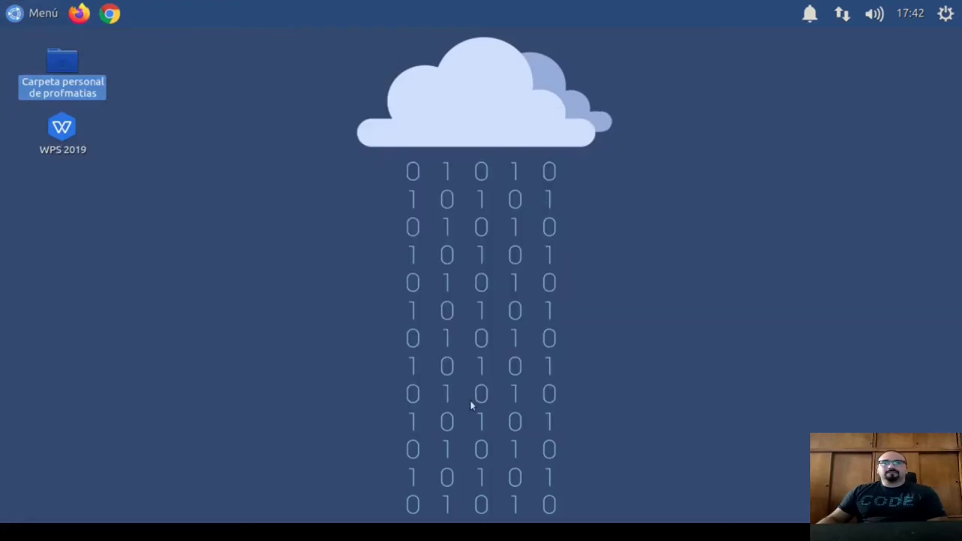
# Launch ONLYOFFICE Desktop Editors and create a new text document.
pyautogui.click(39, 12)
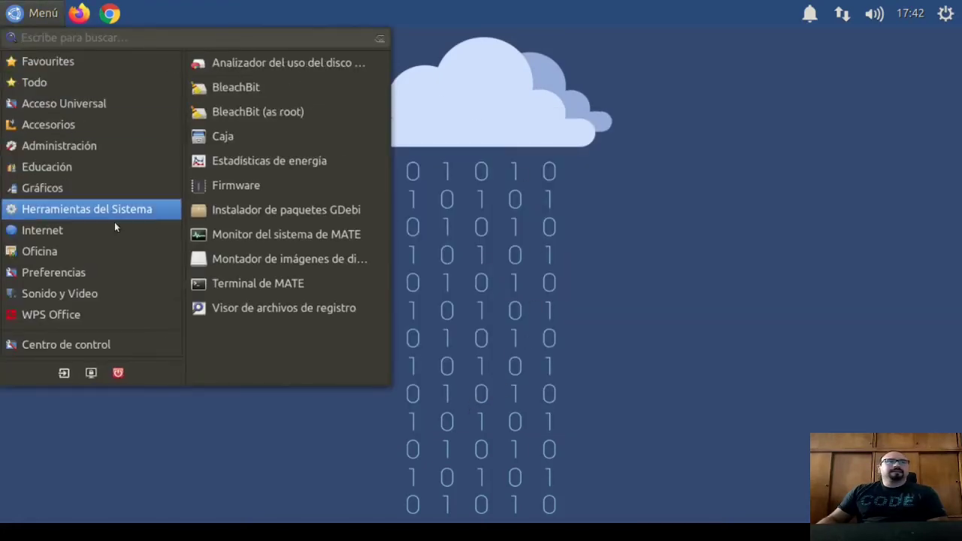
pyautogui.moveTo(97, 275)
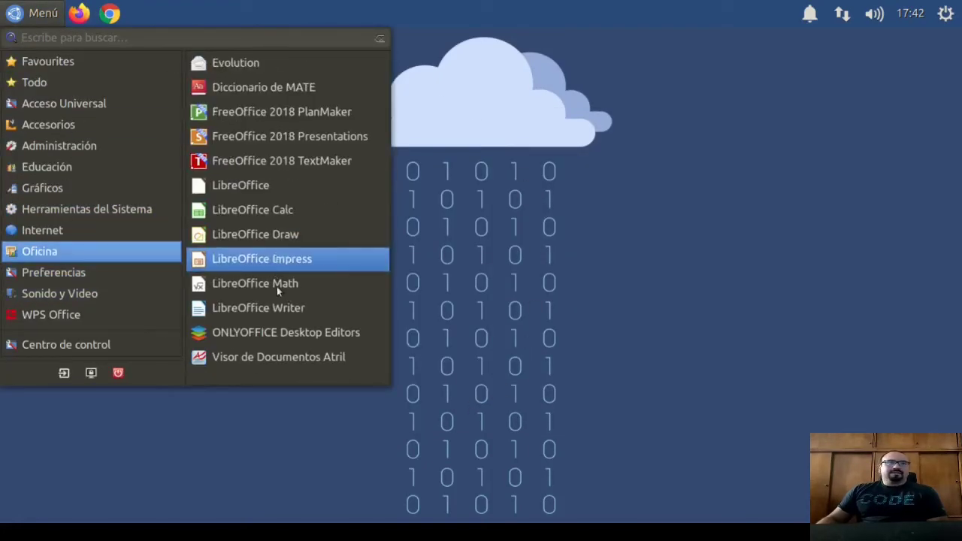
pyautogui.click(260, 333)
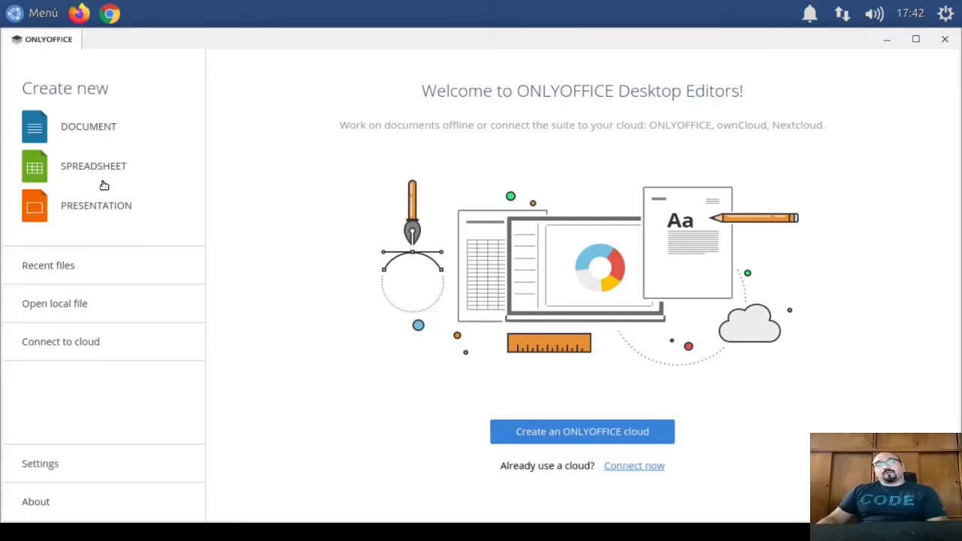
pyautogui.click(88, 128)
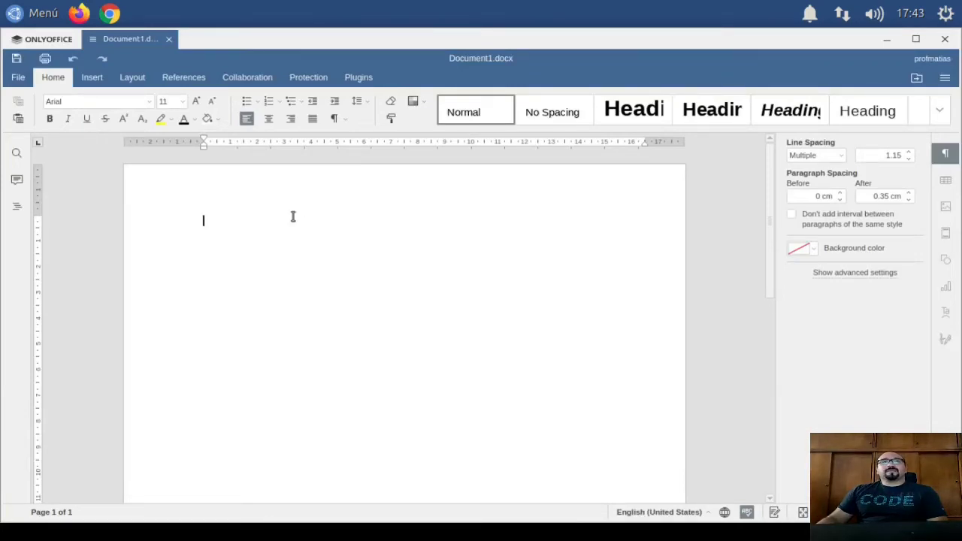
# Review the insert, layout, references, collaboration, protection and plugin tools available for the new text document.
pyautogui.click(97, 78)
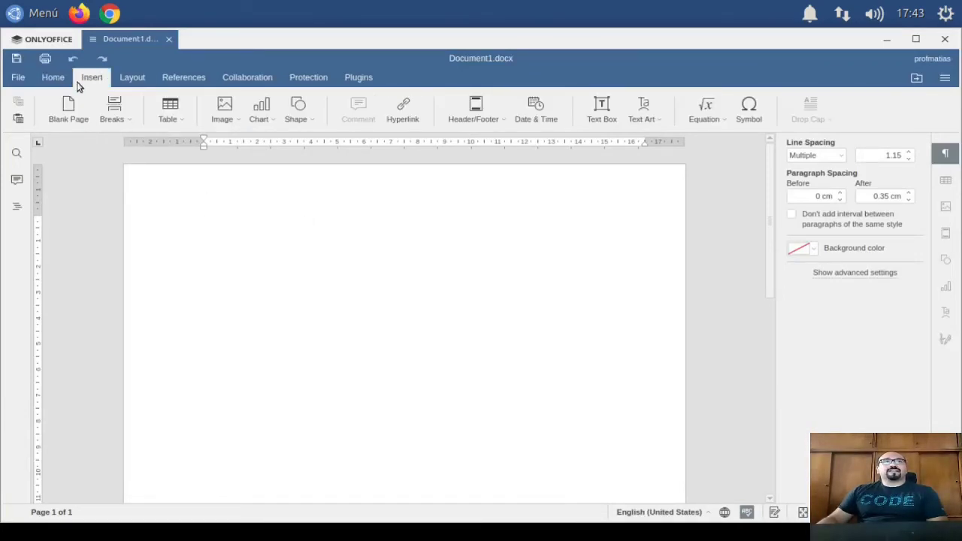
pyautogui.click(132, 77)
pyautogui.click(180, 78)
pyautogui.click(247, 76)
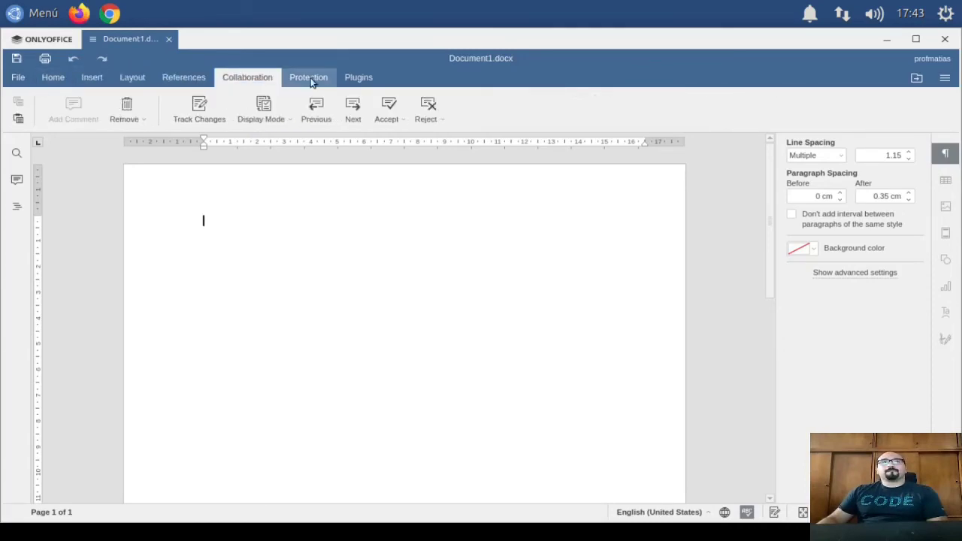
pyautogui.click(314, 78)
pyautogui.click(358, 78)
pyautogui.click(49, 77)
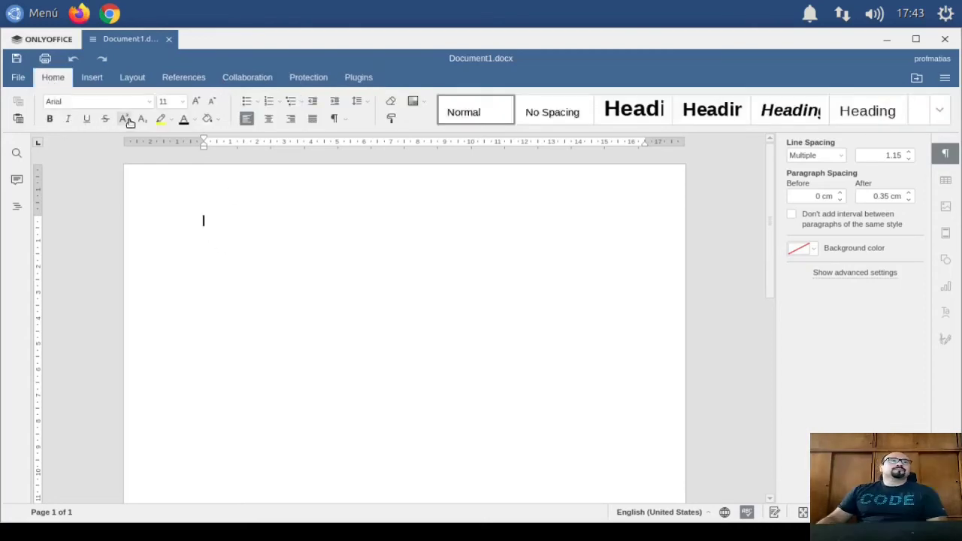
# Examine the fonts and font sizes offered for the document text, leaving the current formatting as it is.
pyautogui.click(148, 105)
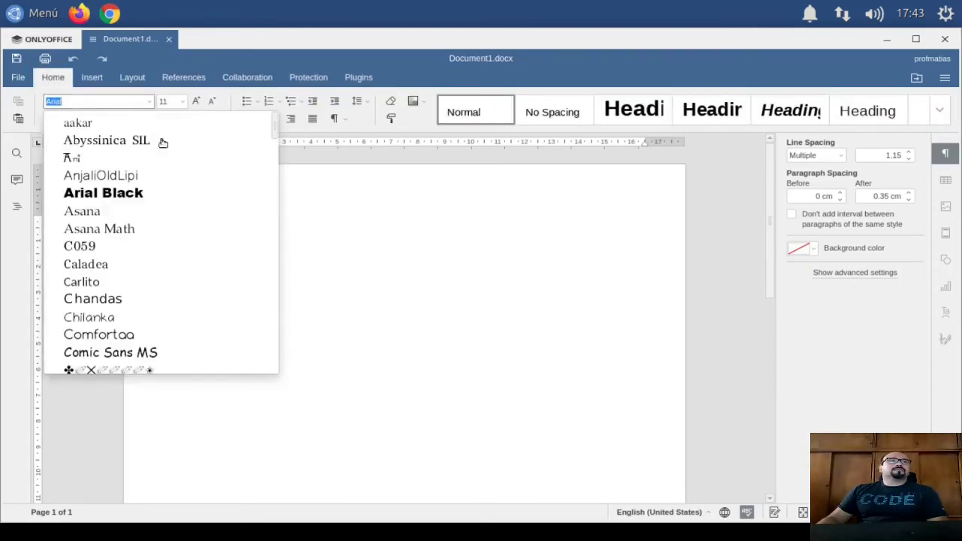
pyautogui.scroll(-5, 178, 238)
pyautogui.scroll(-20, 180, 241)
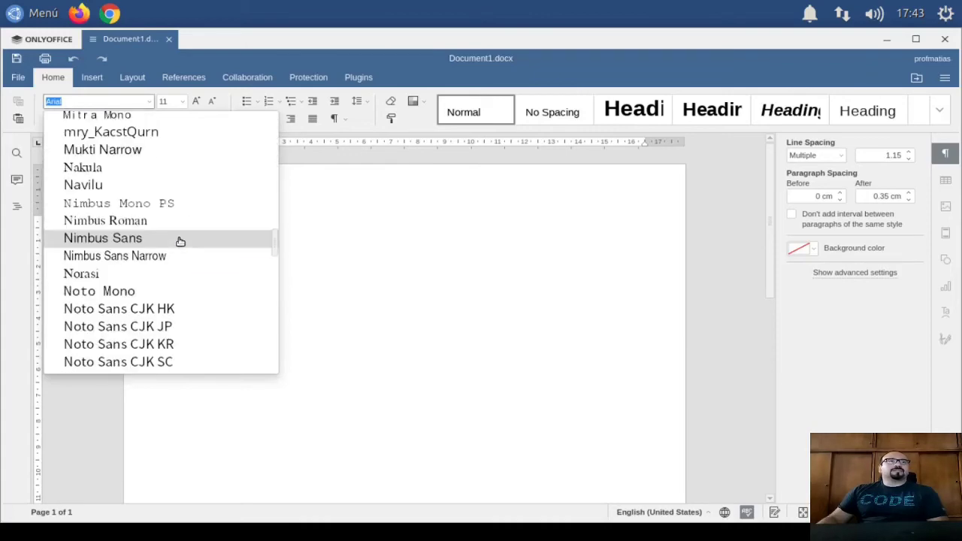
pyautogui.click(301, 262)
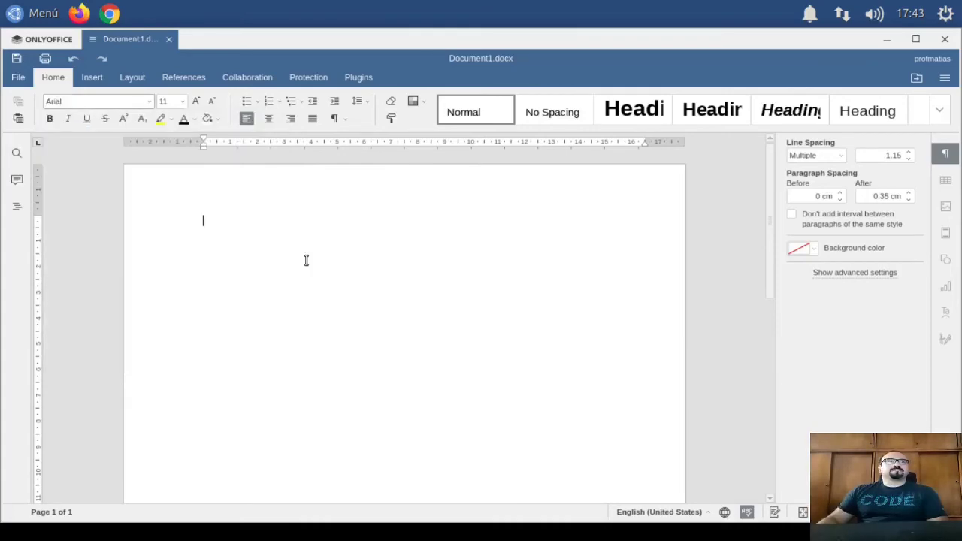
pyautogui.click(187, 105)
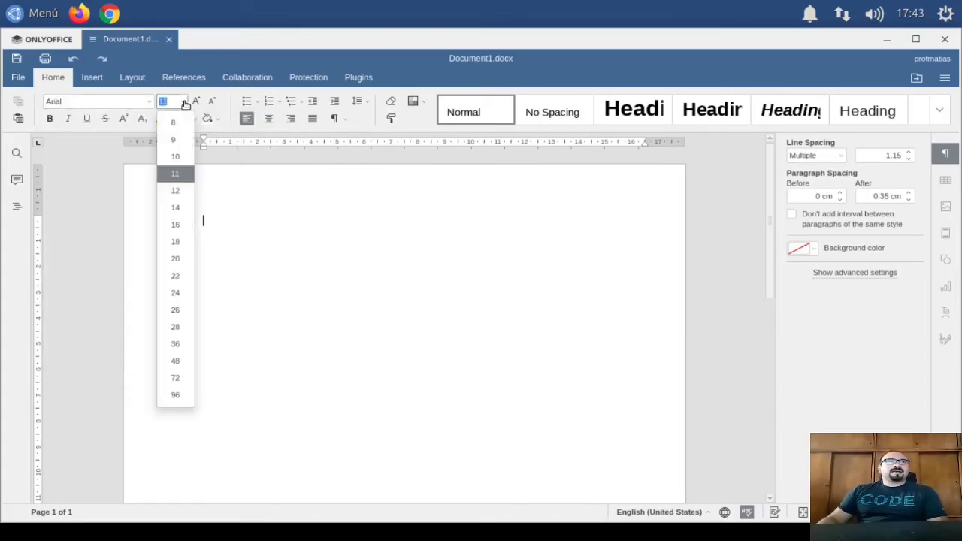
pyautogui.click(185, 102)
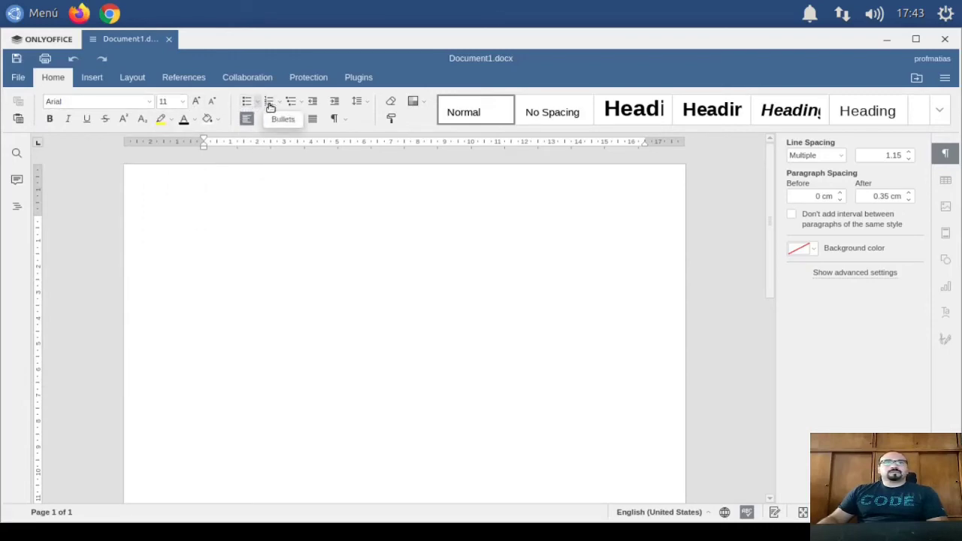
# Look again at the references, collaboration, protection and plugin tools, returning to the basic formatting tools.
pyautogui.click(180, 78)
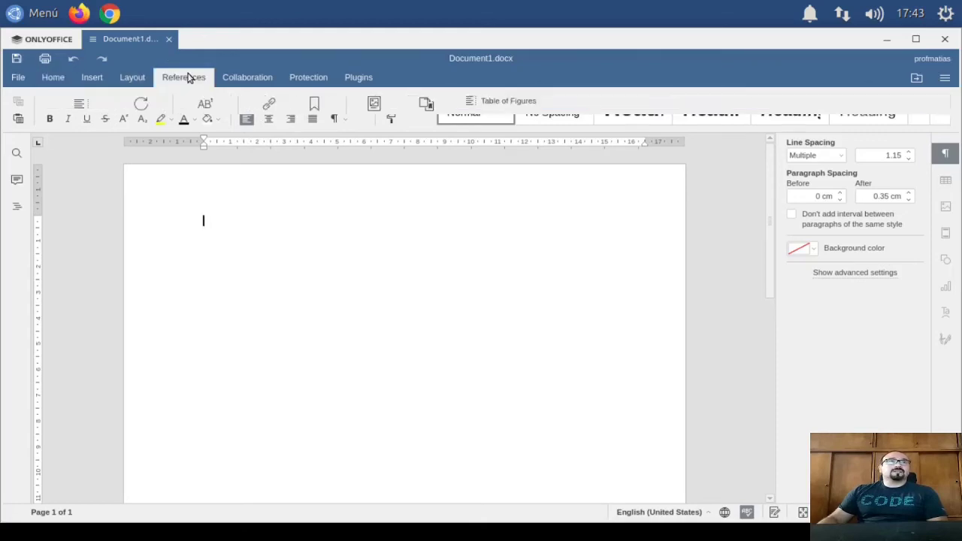
pyautogui.click(253, 78)
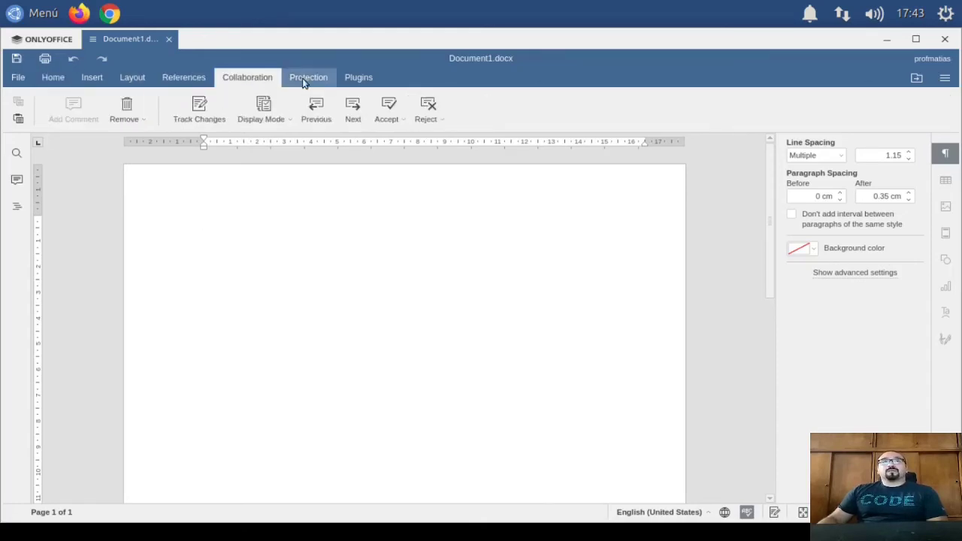
pyautogui.click(302, 79)
pyautogui.click(343, 78)
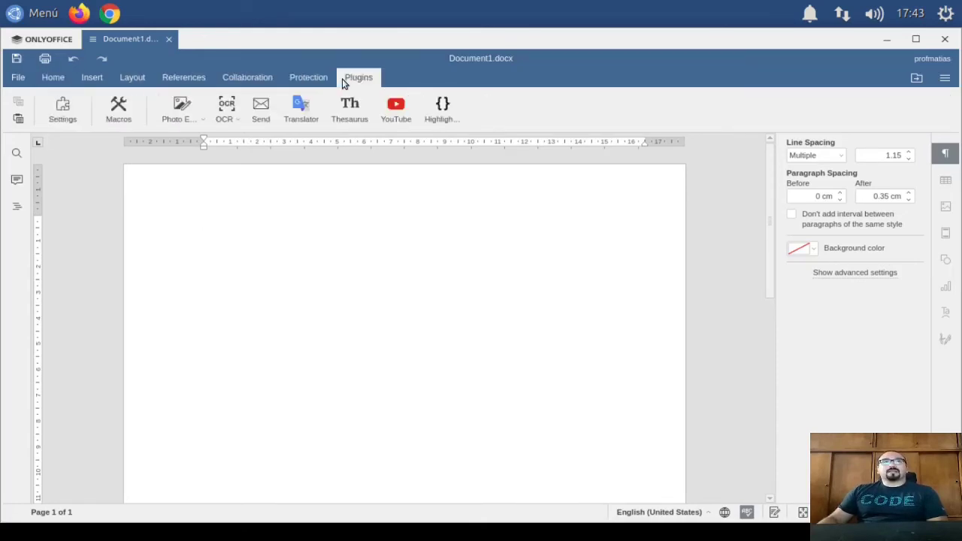
pyautogui.click(53, 79)
# Check the document information and the file formats offered for saving in Documentos, then cancel without saving.
pyautogui.click(19, 78)
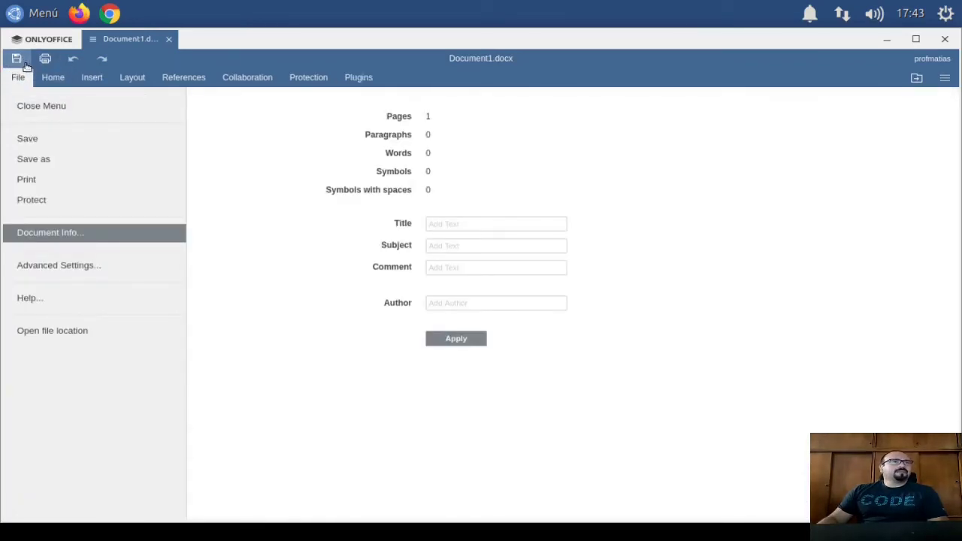
pyautogui.click(17, 60)
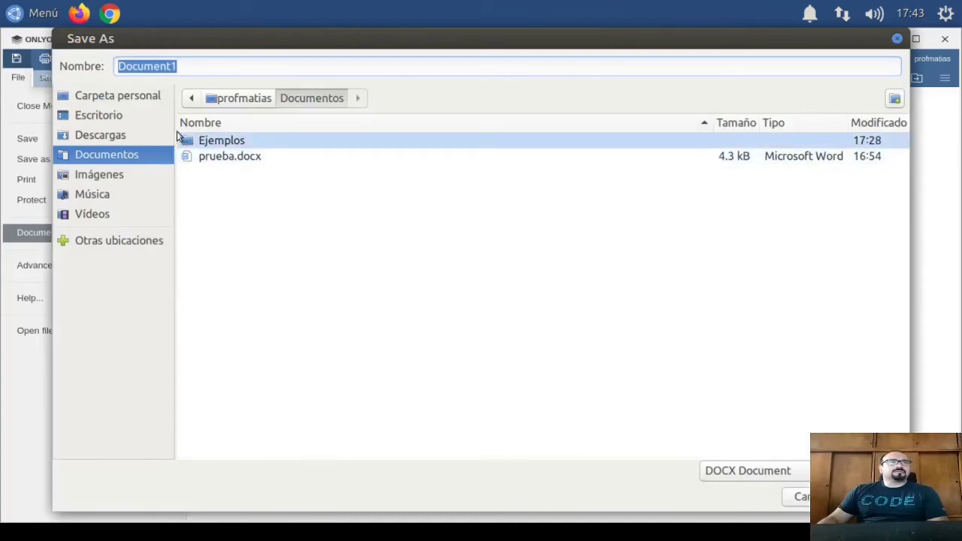
pyautogui.click(148, 154)
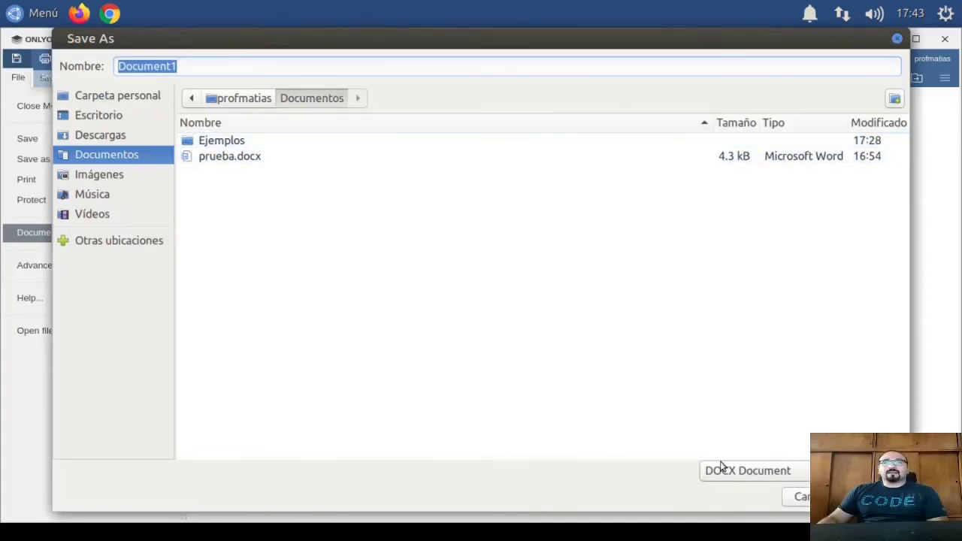
pyautogui.click(729, 477)
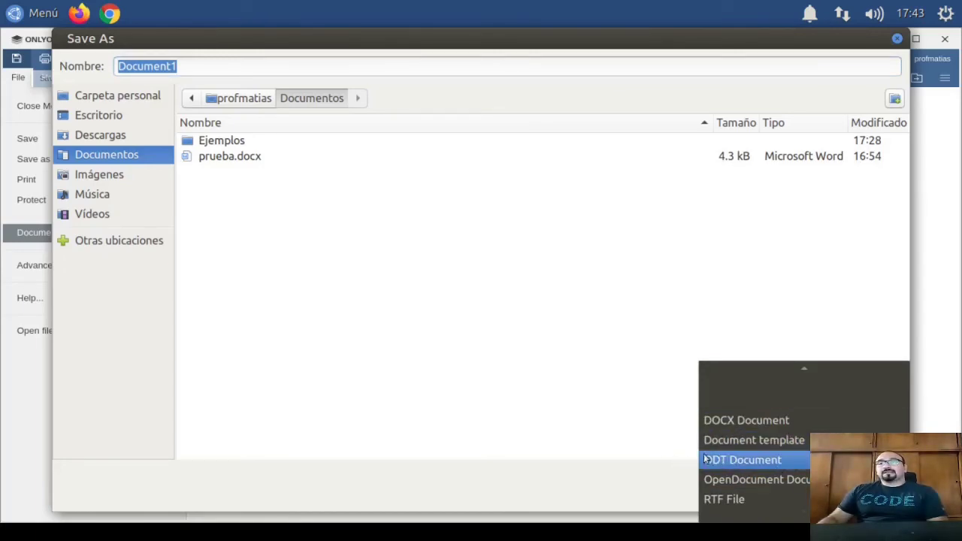
pyautogui.click(654, 470)
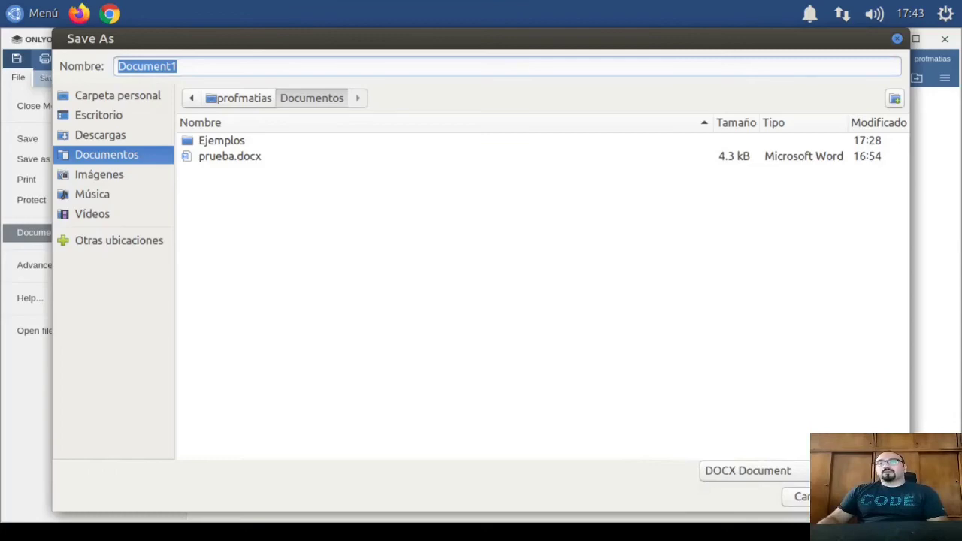
pyautogui.click(800, 496)
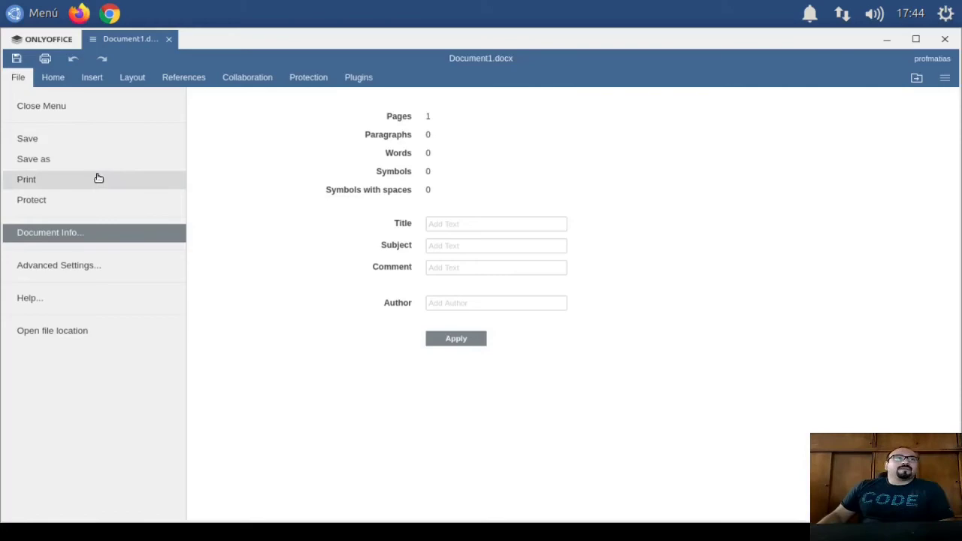
pyautogui.click(18, 78)
pyautogui.click(18, 78)
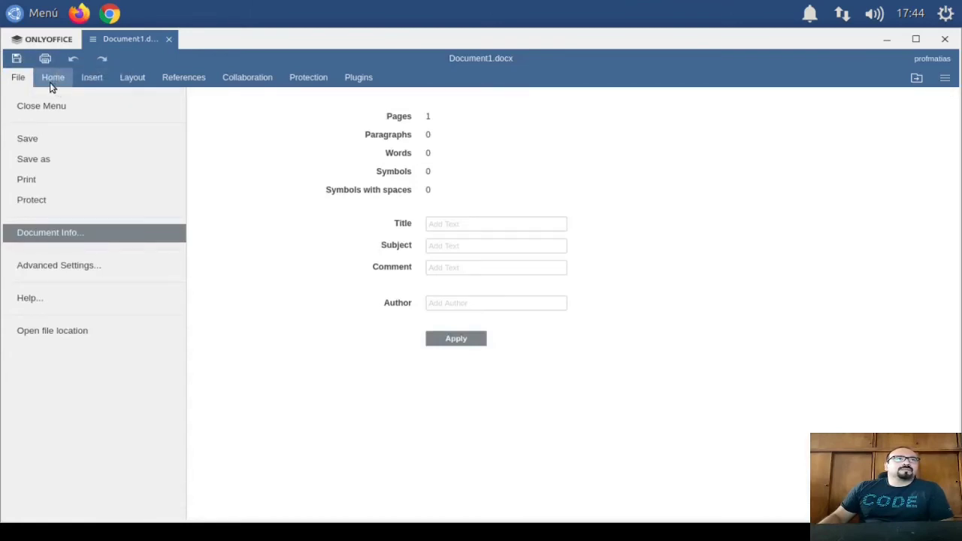
# Open the local file Word4.docx from the Ejemplos folder in Documentos.
pyautogui.click(41, 43)
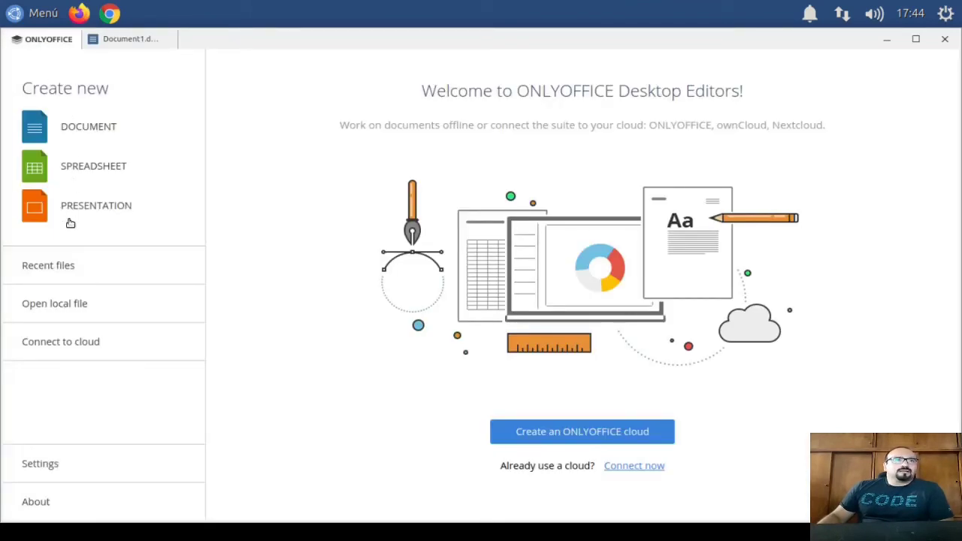
pyautogui.click(66, 306)
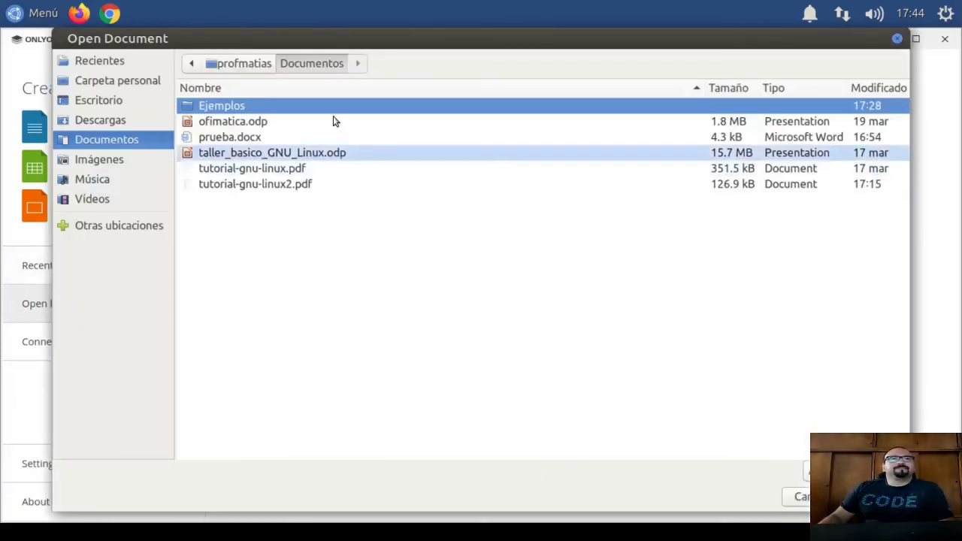
pyautogui.doubleClick(240, 109)
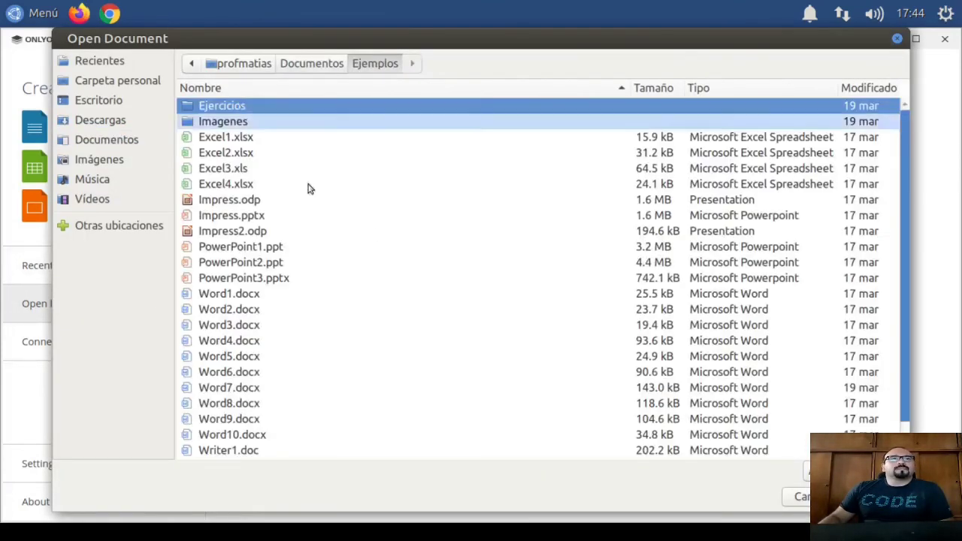
pyautogui.doubleClick(242, 341)
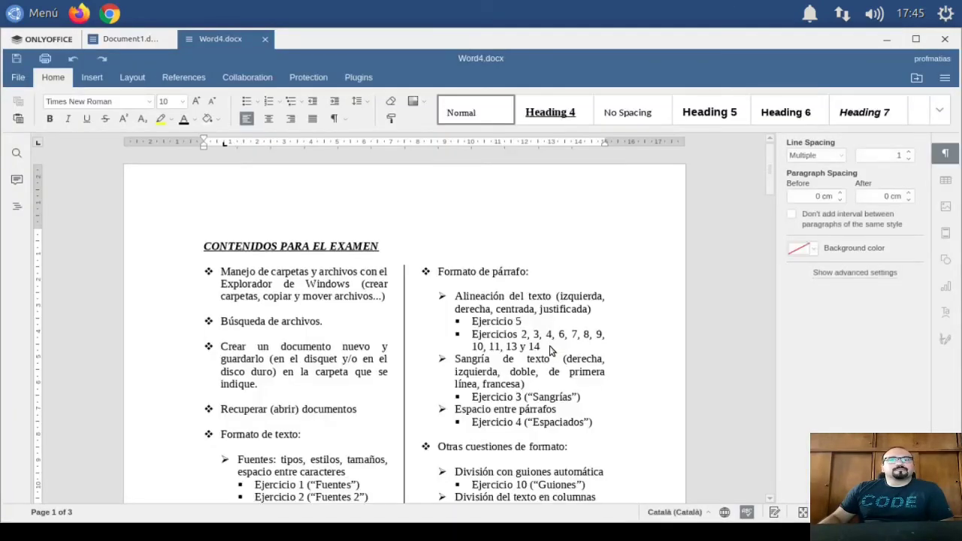
# Examine all pages of Word4.docx, checking how columns, numbered lists, bullets and heading formatting are rendered.
pyautogui.scroll(-5, 556, 315)
pyautogui.scroll(-5, 557, 295)
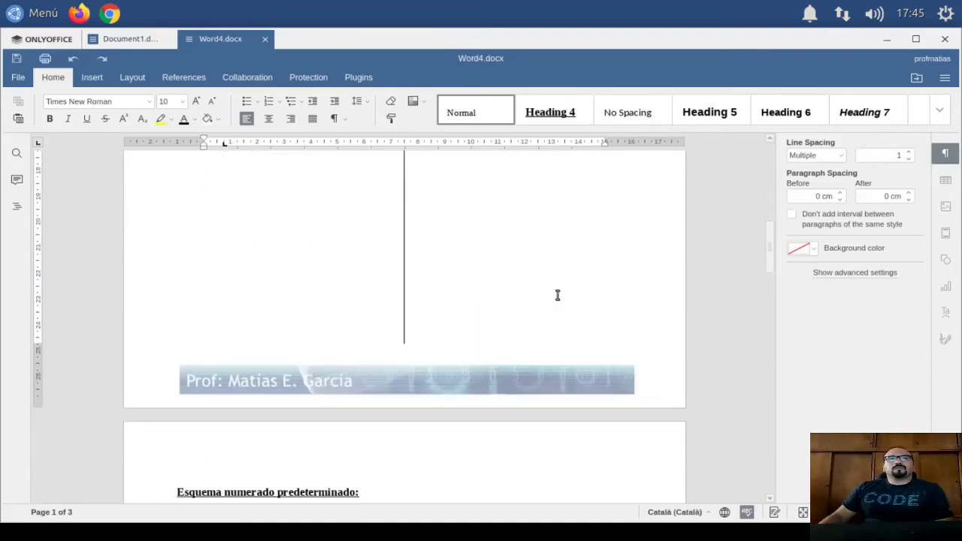
pyautogui.scroll(-1, 519, 281)
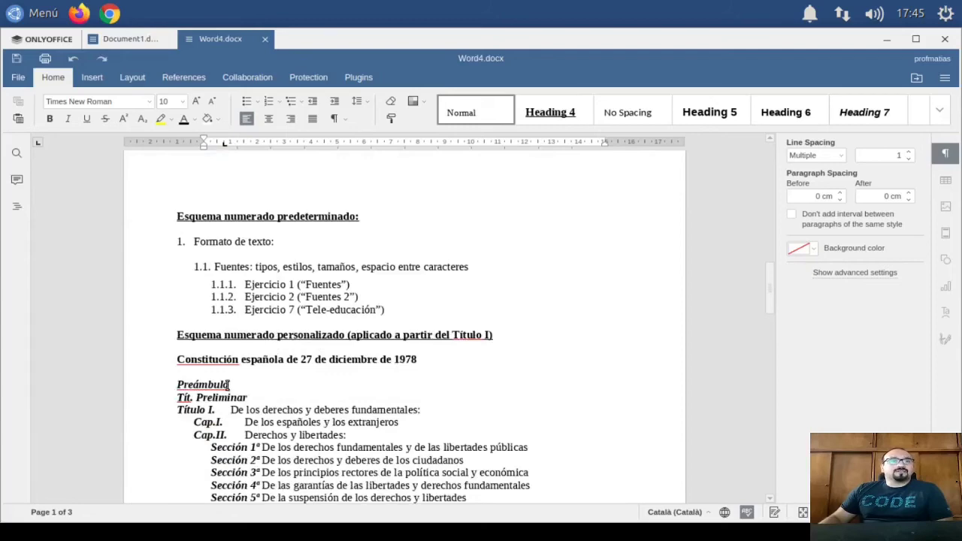
pyautogui.scroll(-5, 228, 384)
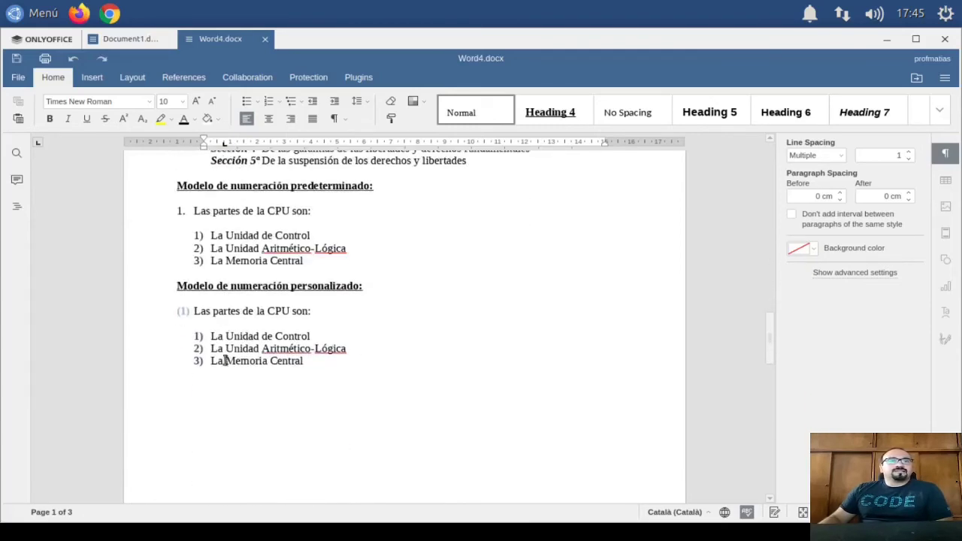
pyautogui.scroll(-5, 275, 331)
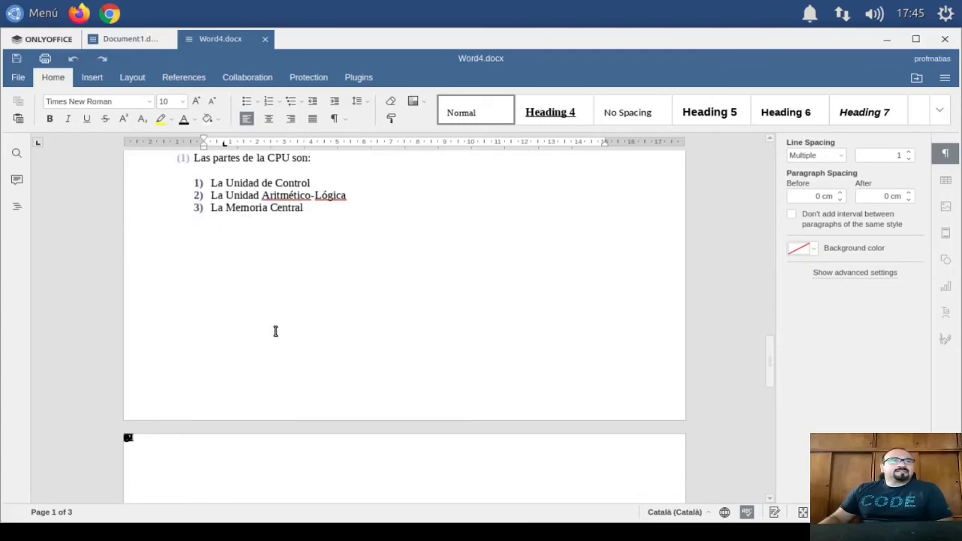
pyautogui.click(127, 223)
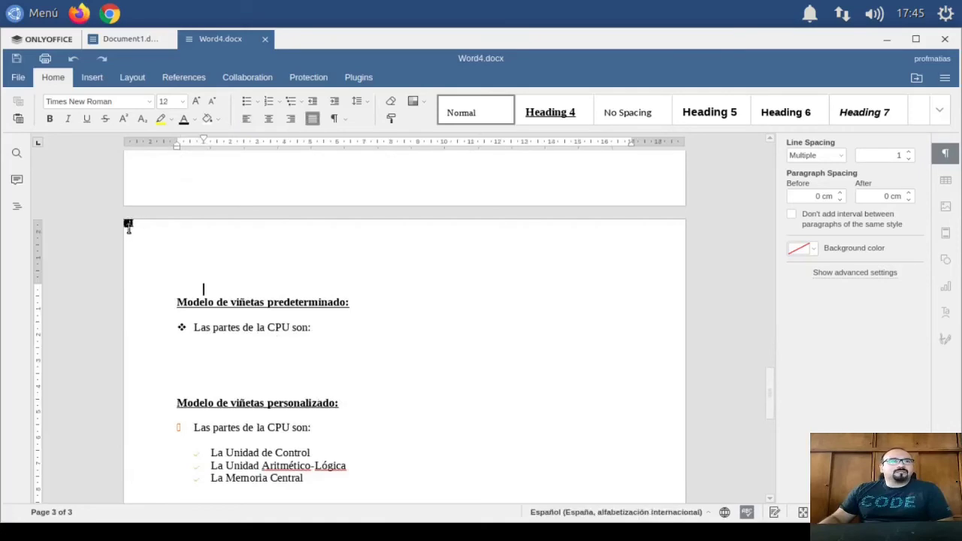
pyautogui.scroll(-3, 215, 313)
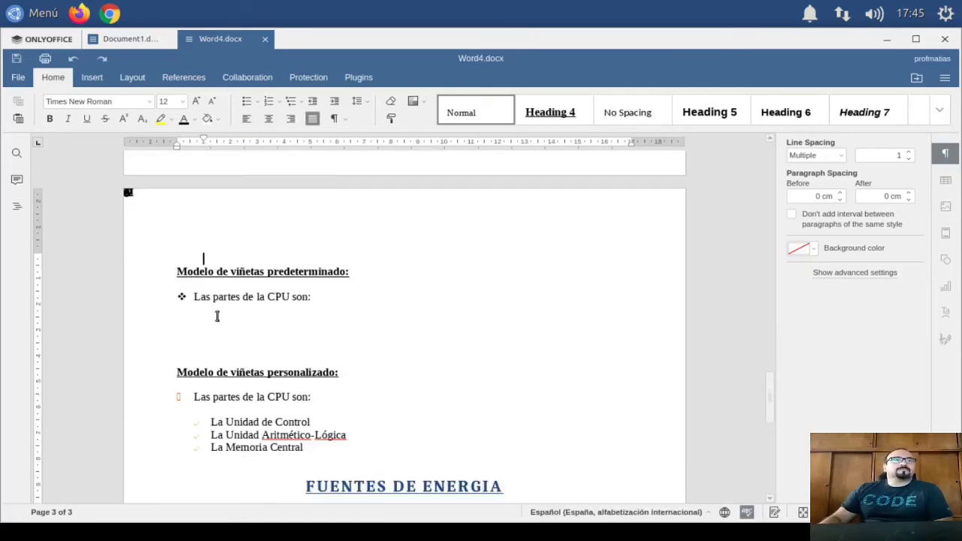
pyautogui.scroll(-3, 394, 367)
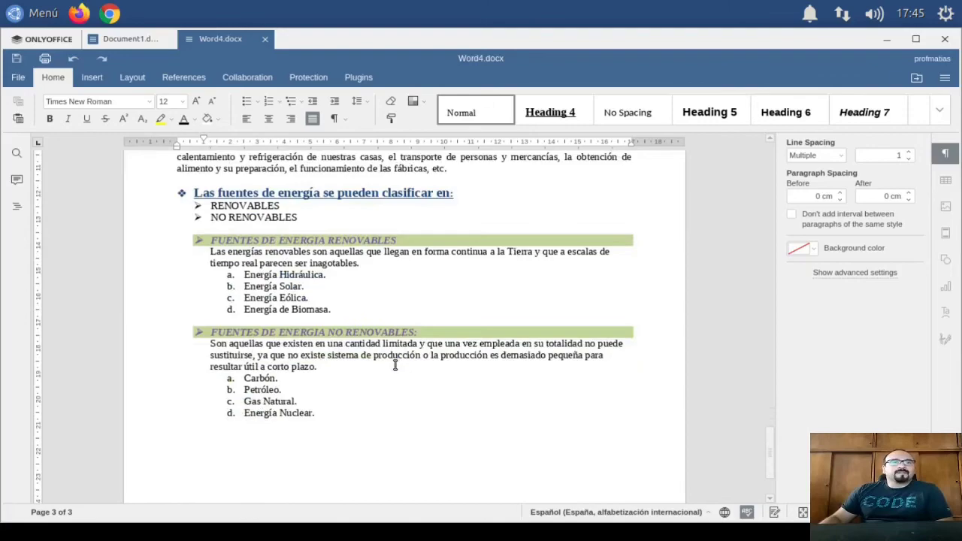
pyautogui.scroll(10, 396, 358)
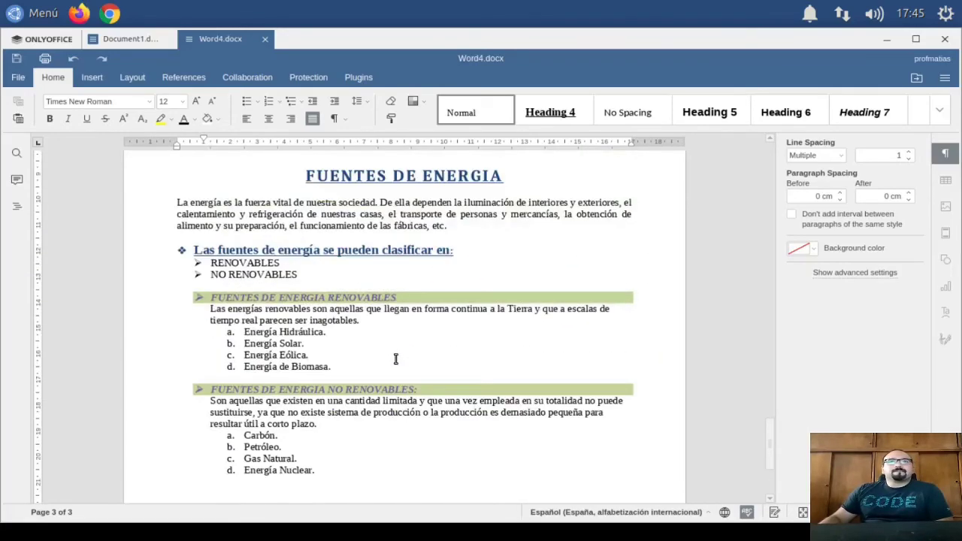
pyautogui.scroll(15, 395, 358)
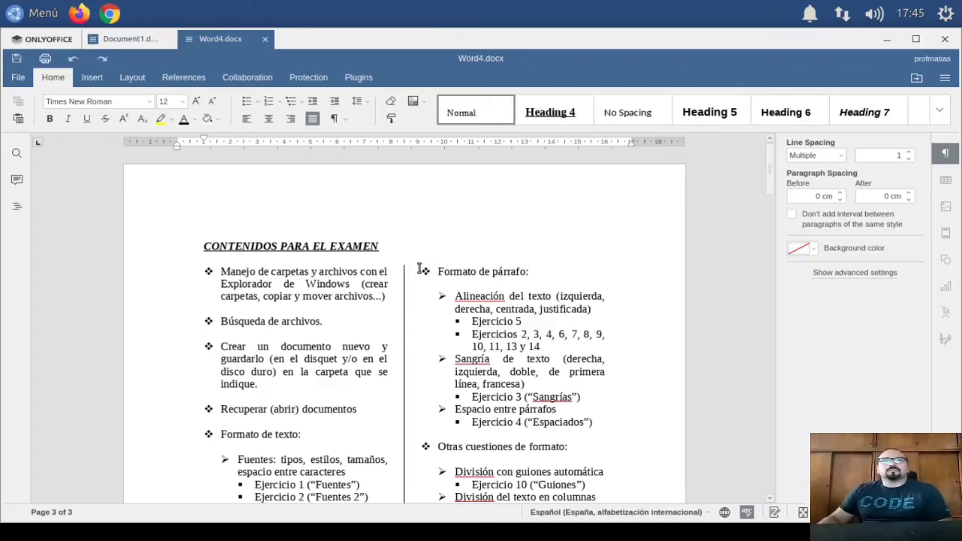
pyautogui.scroll(-1, 336, 398)
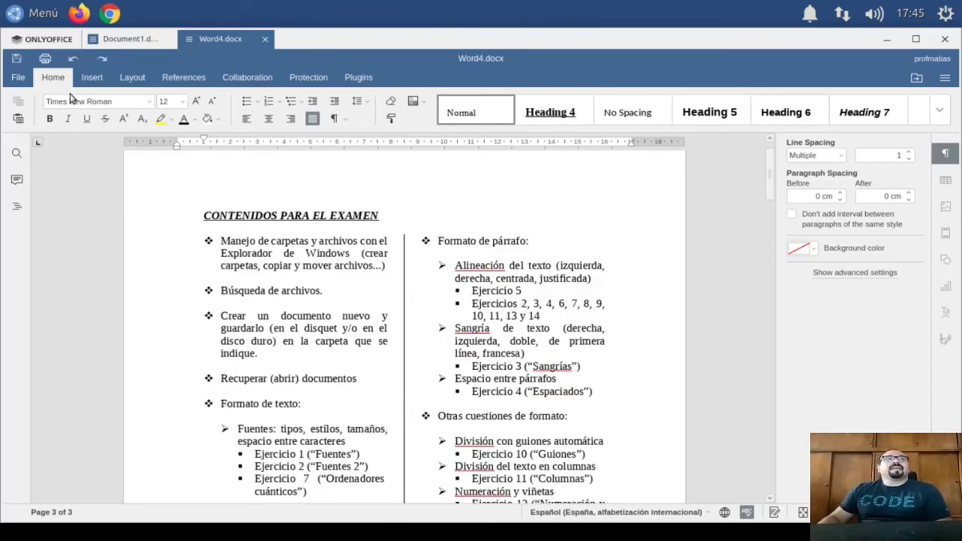
# Open the local file Word10.docx from the Ejemplos folder.
pyautogui.click(26, 42)
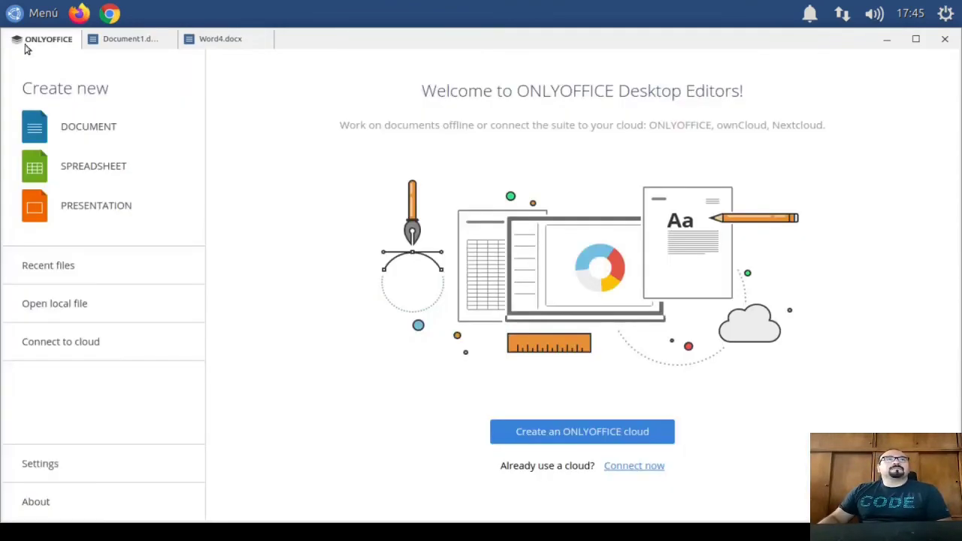
pyautogui.click(64, 306)
pyautogui.click(279, 178)
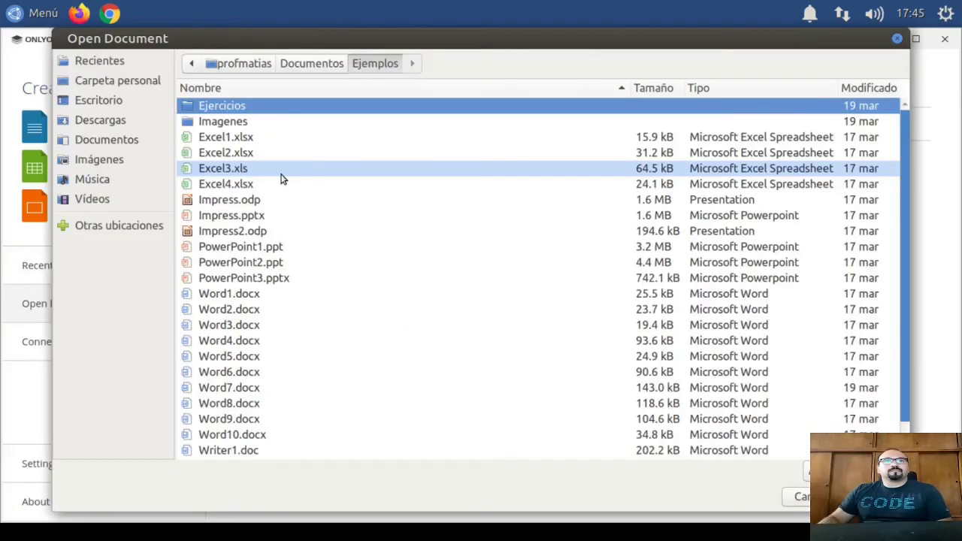
pyautogui.click(231, 434)
pyautogui.doubleClick(231, 434)
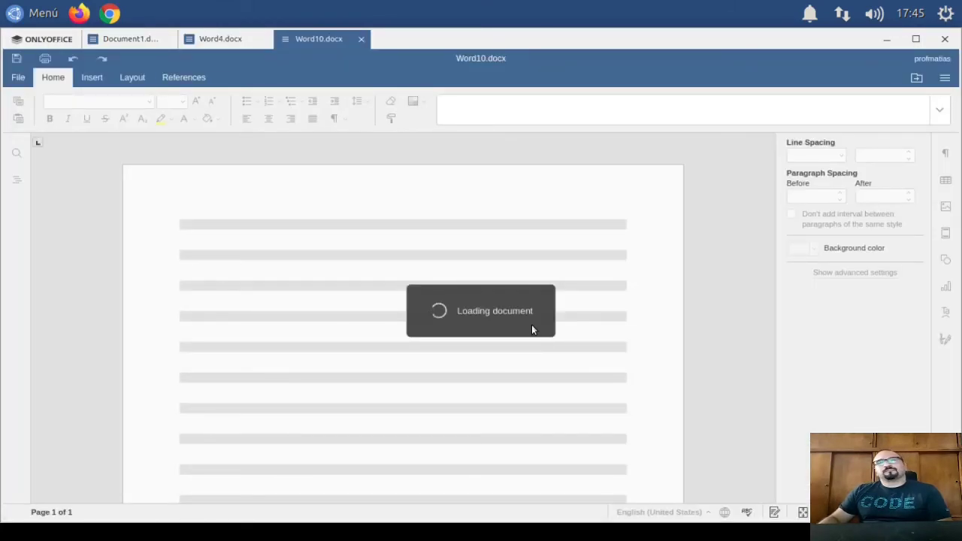
# Examine the pages of Word10.docx, checking how the table of contents, watermark, page headers, headings and competitor table are rendered.
pyautogui.scroll(-8, 486, 329)
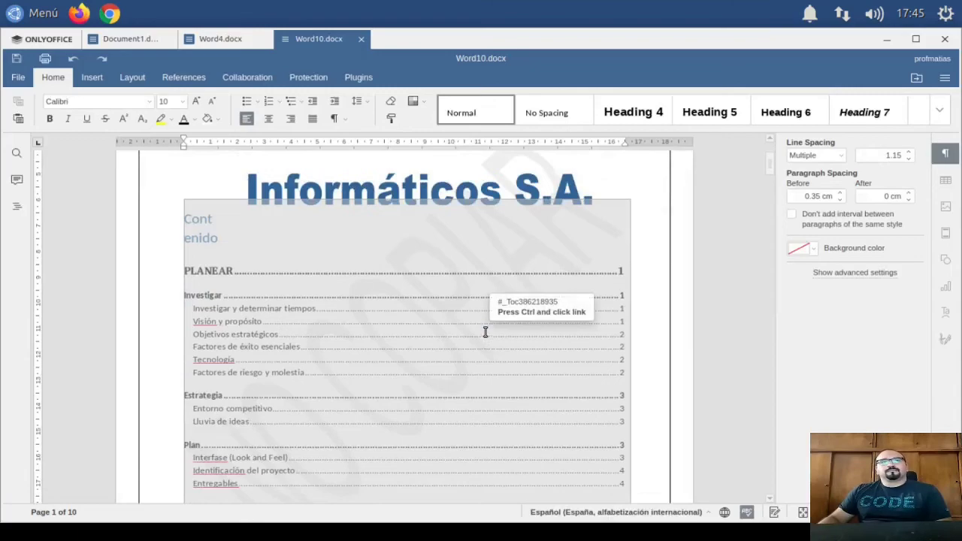
pyautogui.scroll(-10, 486, 332)
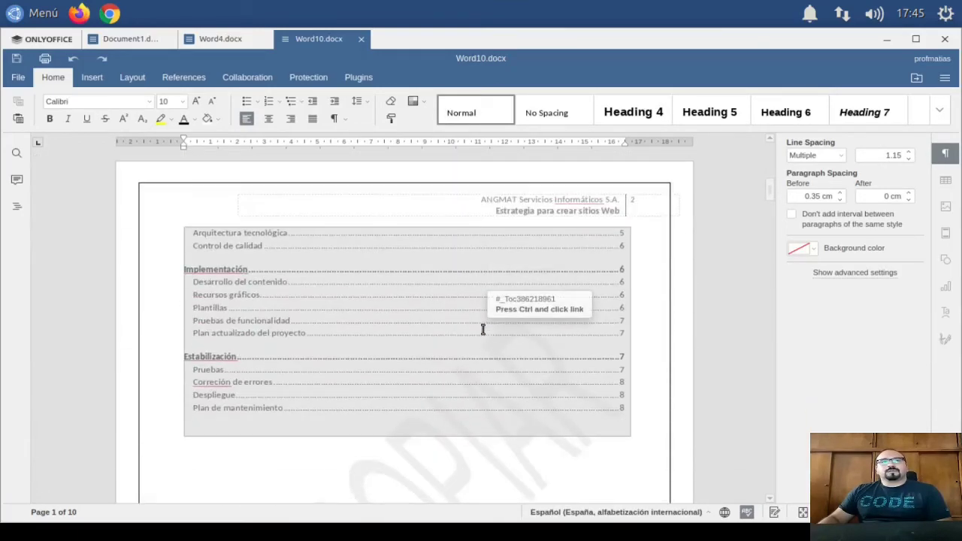
pyautogui.scroll(-3, 339, 298)
pyautogui.scroll(6, 338, 298)
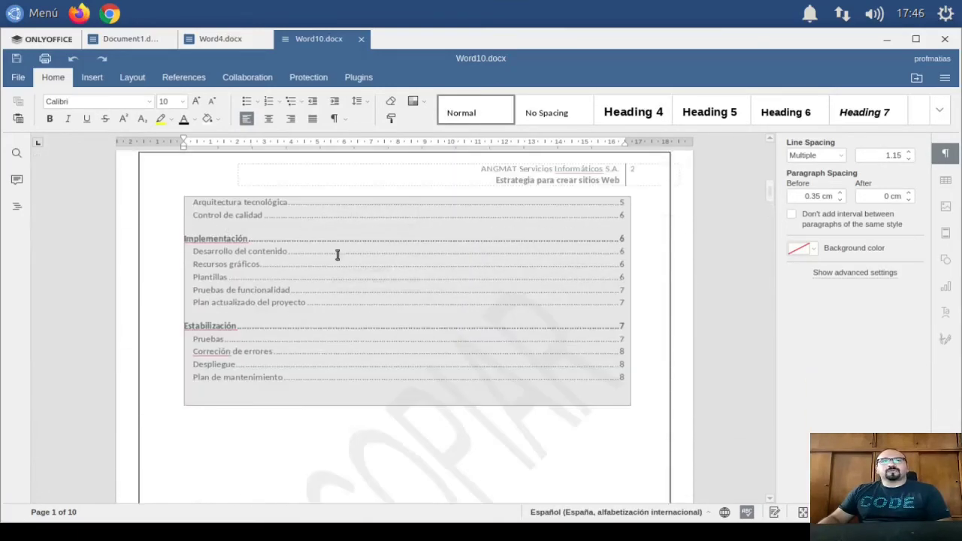
pyautogui.scroll(-10, 443, 327)
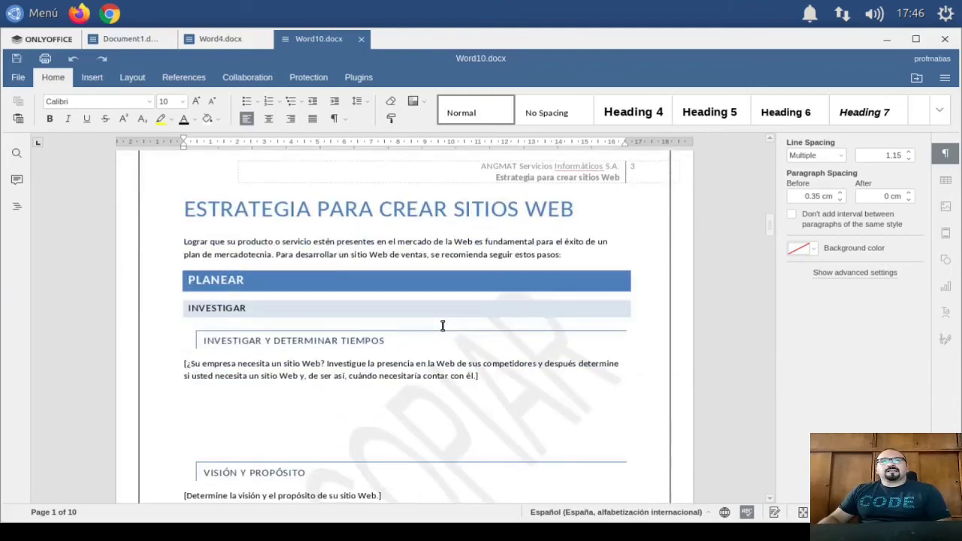
pyautogui.scroll(-10, 442, 325)
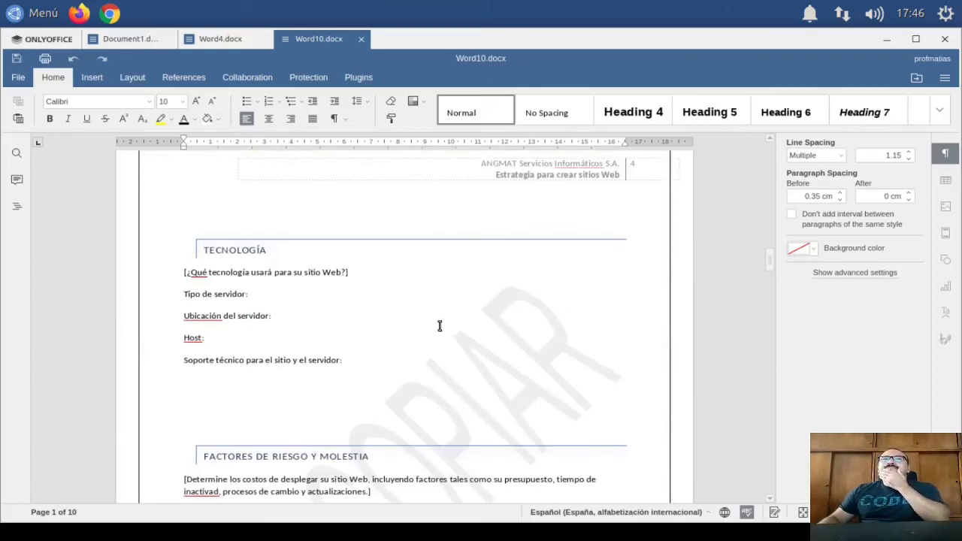
pyautogui.scroll(-10, 440, 325)
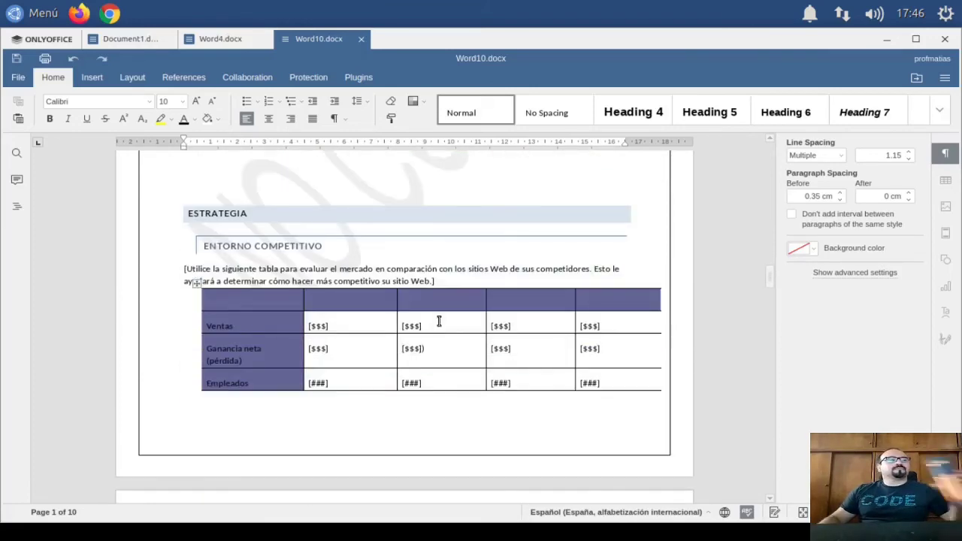
pyautogui.scroll(-8, 439, 321)
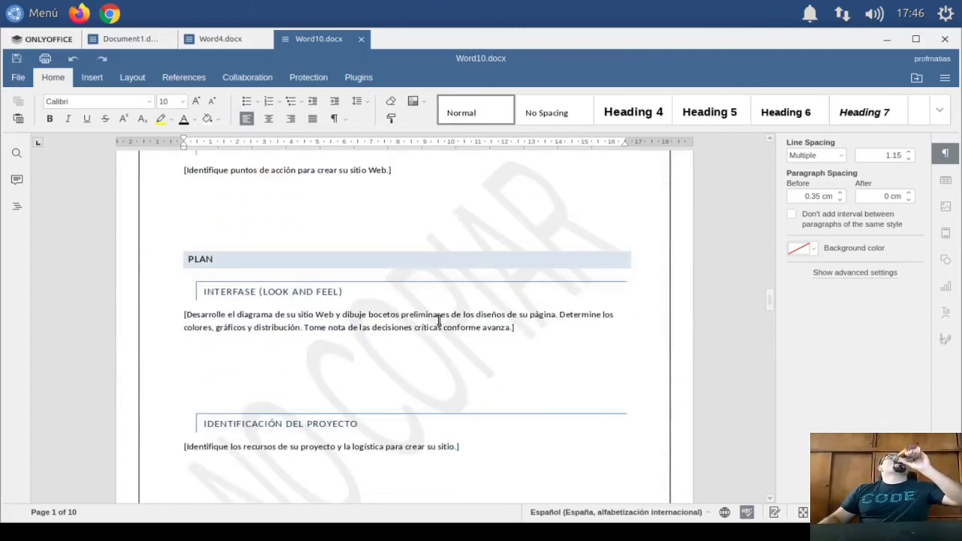
pyautogui.scroll(8, 439, 319)
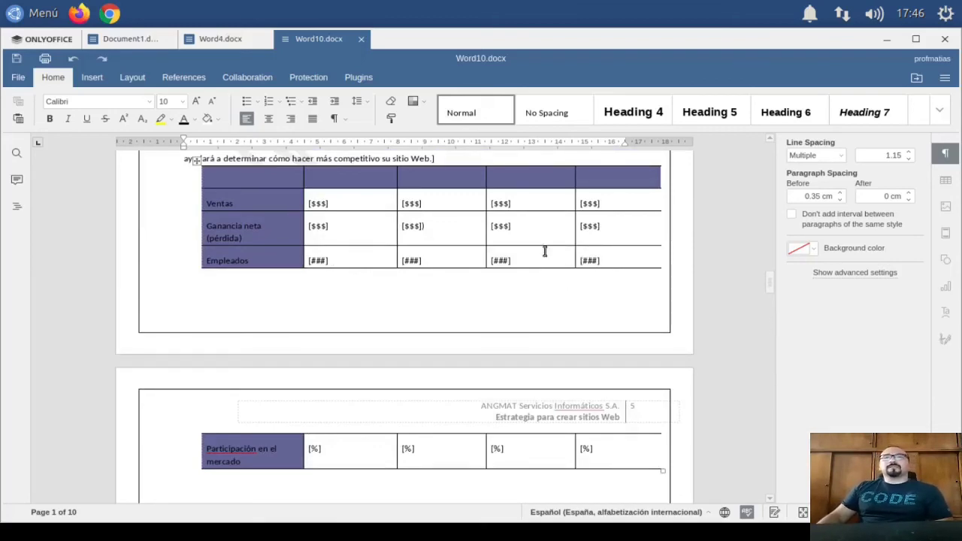
pyautogui.scroll(-3, 488, 391)
pyautogui.scroll(-15, 494, 381)
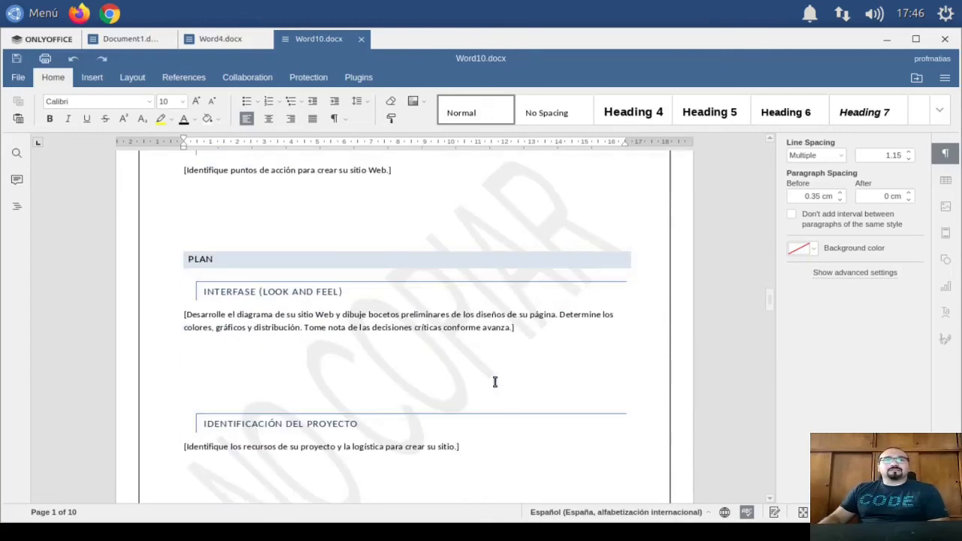
pyautogui.scroll(-7, 494, 382)
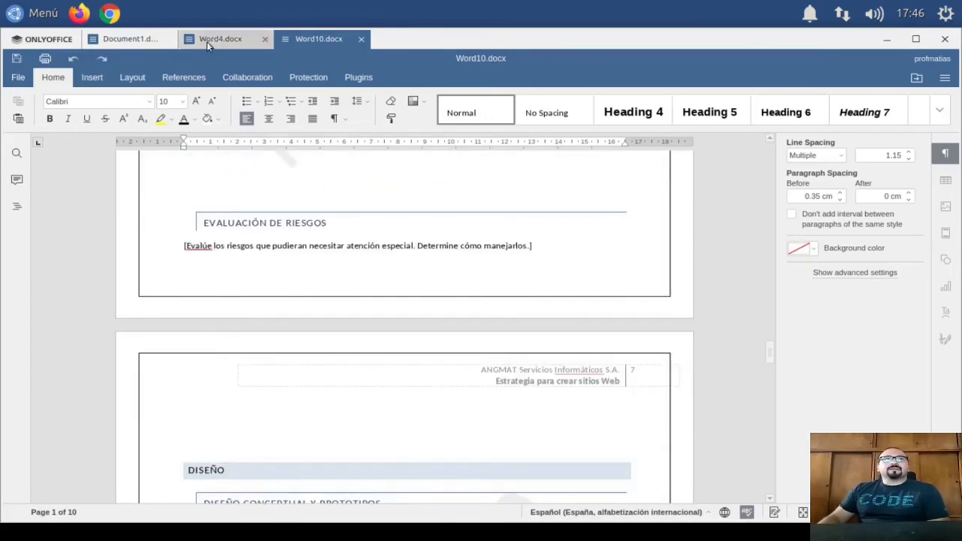
# Close all the open text documents and create a new blank spreadsheet.
pyautogui.click(262, 39)
pyautogui.click(262, 39)
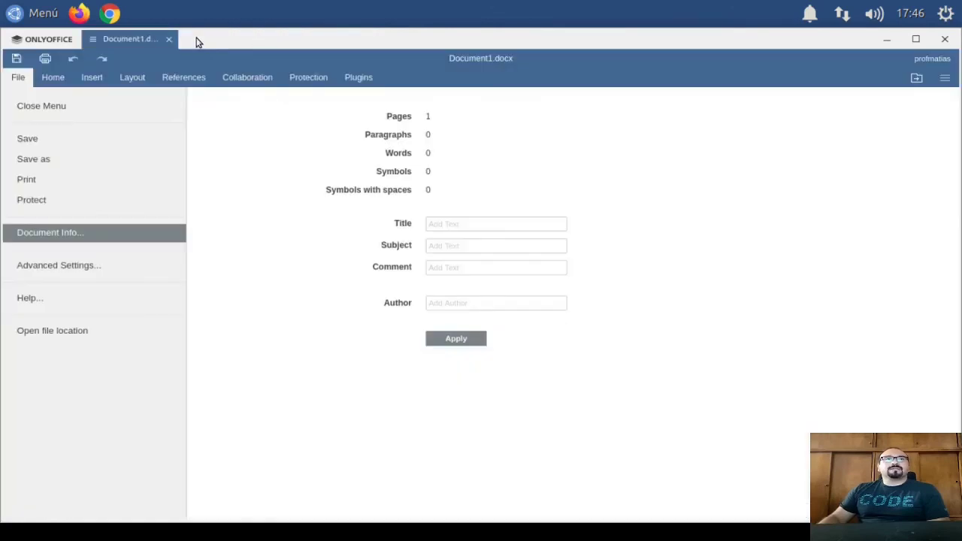
pyautogui.click(171, 40)
pyautogui.click(97, 175)
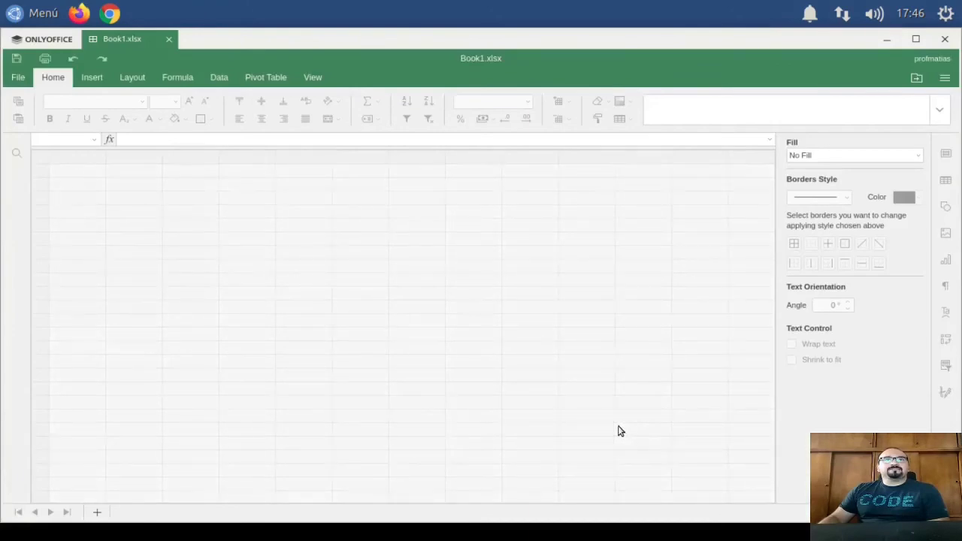
# Examine the spreadsheet commands offered for inserting, layout, formulas, data and pivot tables, plus the file options.
pyautogui.click(203, 249)
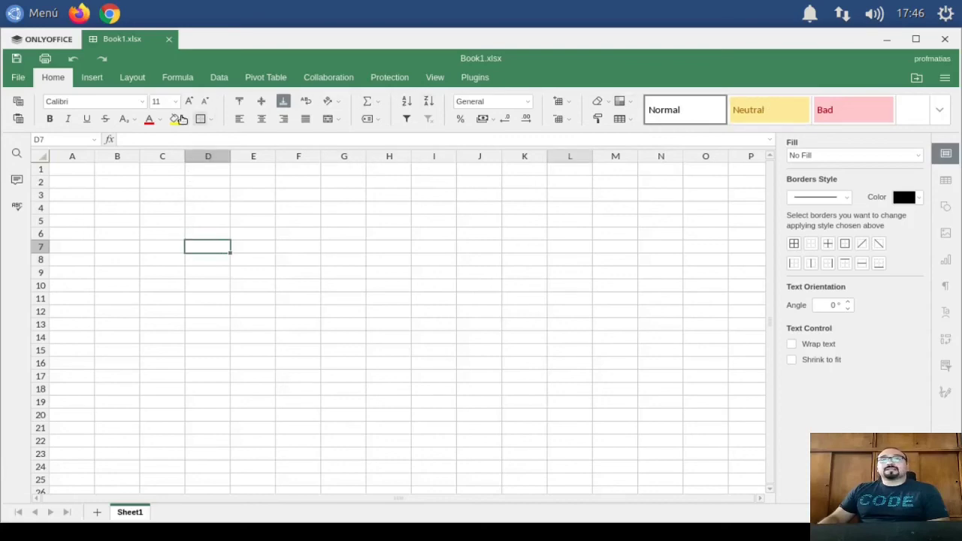
pyautogui.click(92, 78)
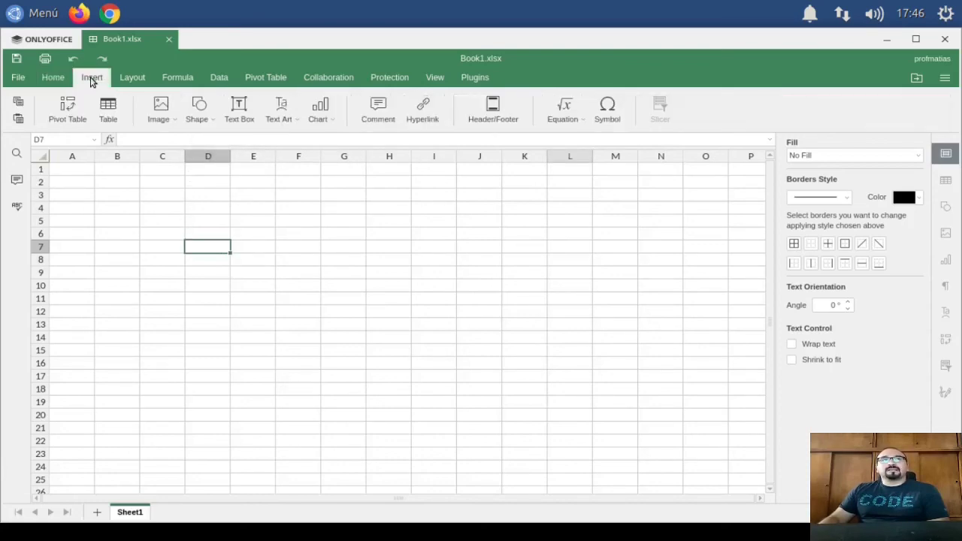
pyautogui.click(129, 79)
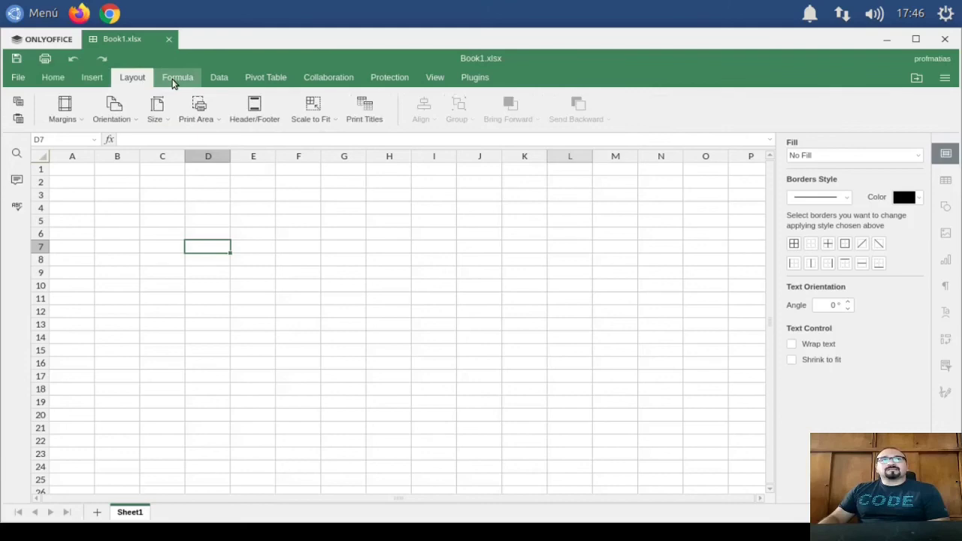
pyautogui.click(186, 79)
pyautogui.click(217, 78)
pyautogui.click(264, 78)
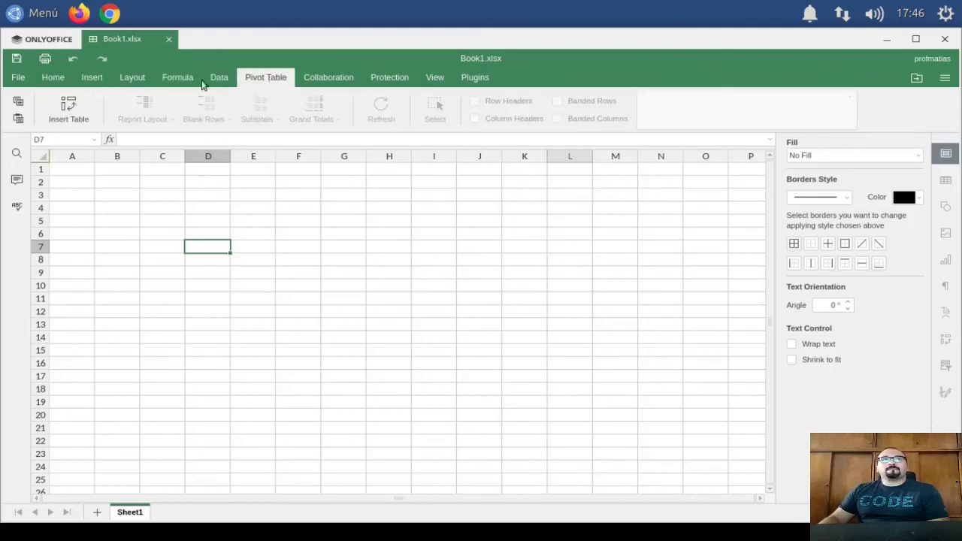
pyautogui.click(50, 81)
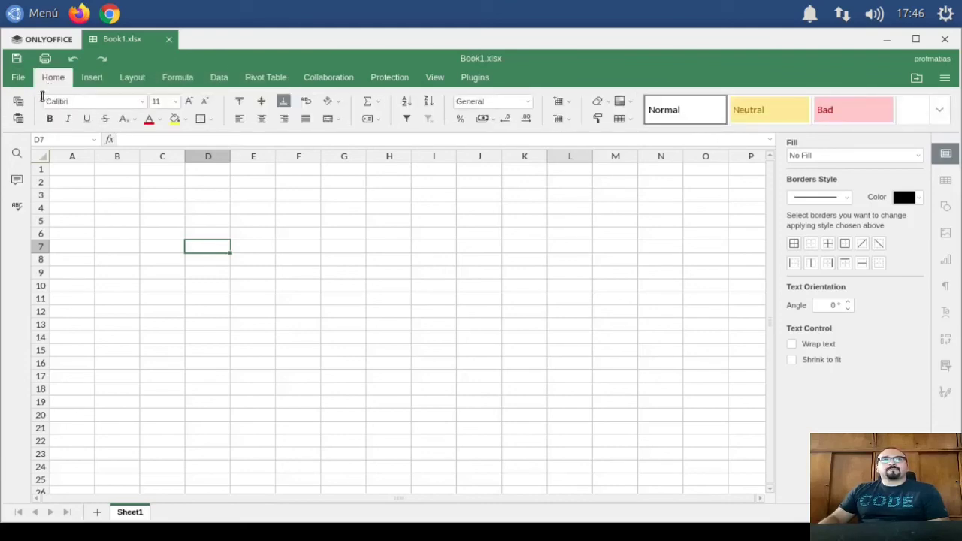
pyautogui.click(19, 81)
pyautogui.click(69, 79)
pyautogui.click(235, 283)
# Enter the values 25, 23, 88 and 12 in cells E7 to E10.
pyautogui.click(266, 252)
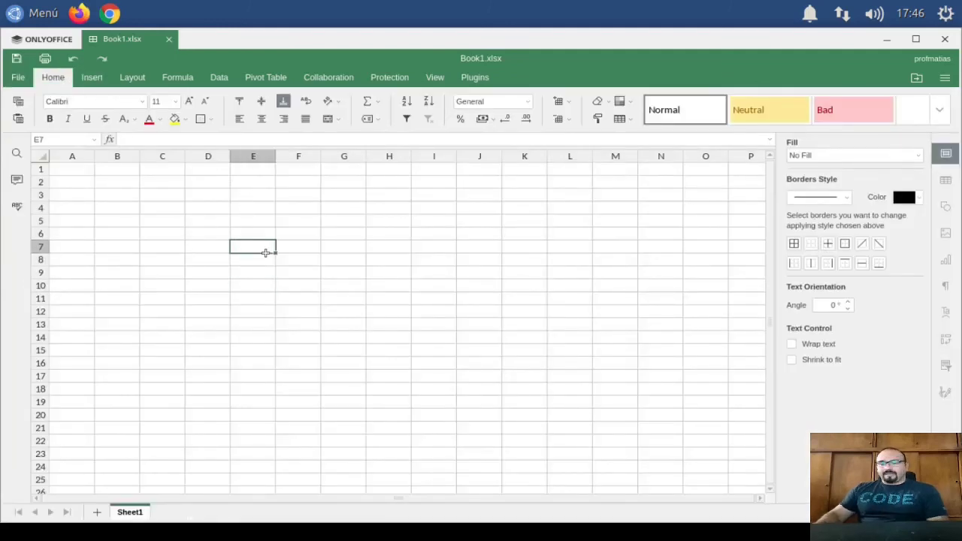
pyautogui.write('25')
pyautogui.press('Return')
pyautogui.write('23')
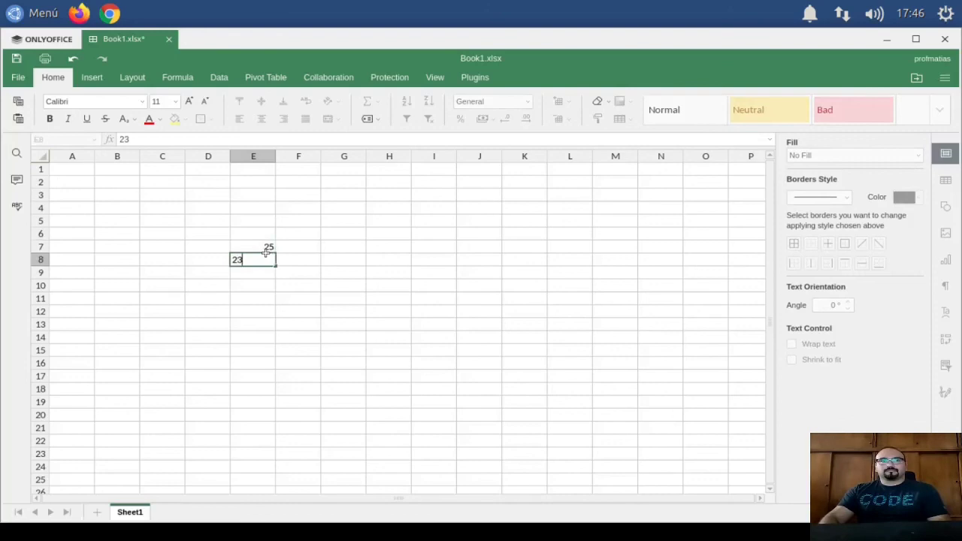
pyautogui.press('Return')
pyautogui.write('88')
pyautogui.press('Return')
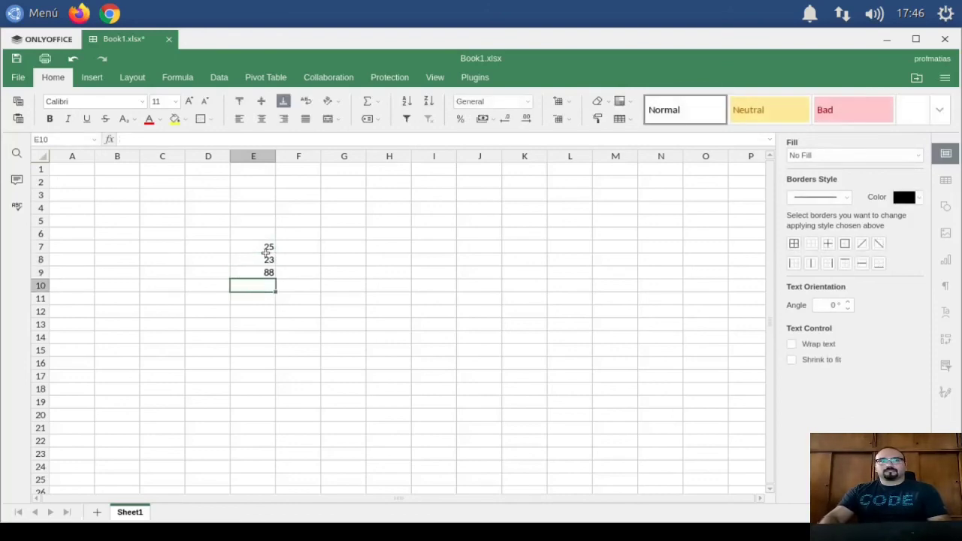
pyautogui.write('12')
# Enter the values 12 and 13 in cells F7 and F8, beside the first column of numbers.
pyautogui.press('Tab')
pyautogui.press('Up')
pyautogui.press('Up')
pyautogui.press('Up')
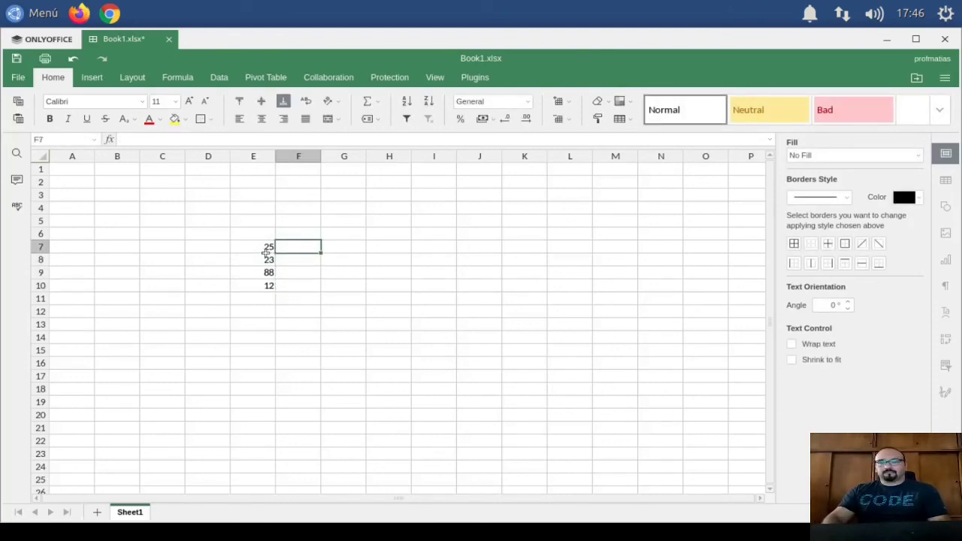
pyautogui.write('12')
pyautogui.press('Return')
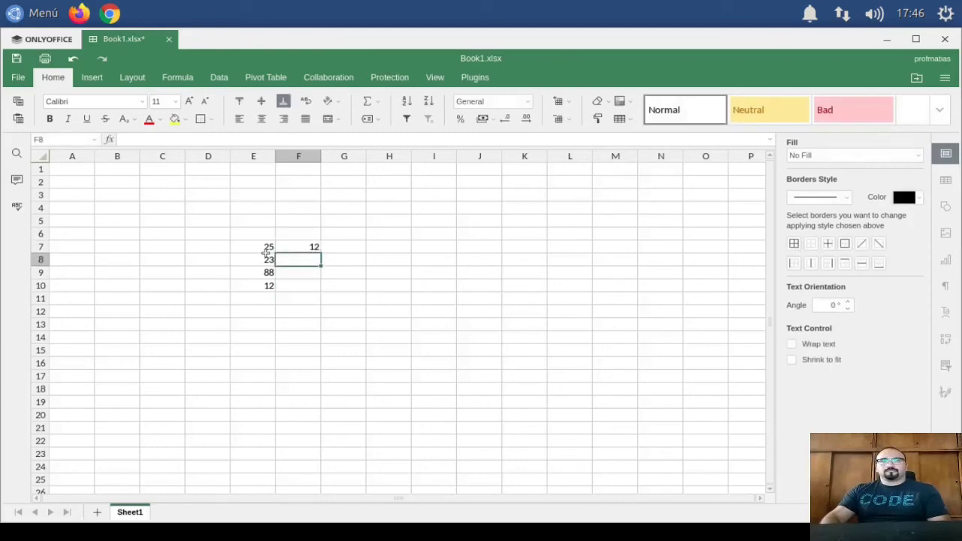
pyautogui.write('13')
pyautogui.press('Return')
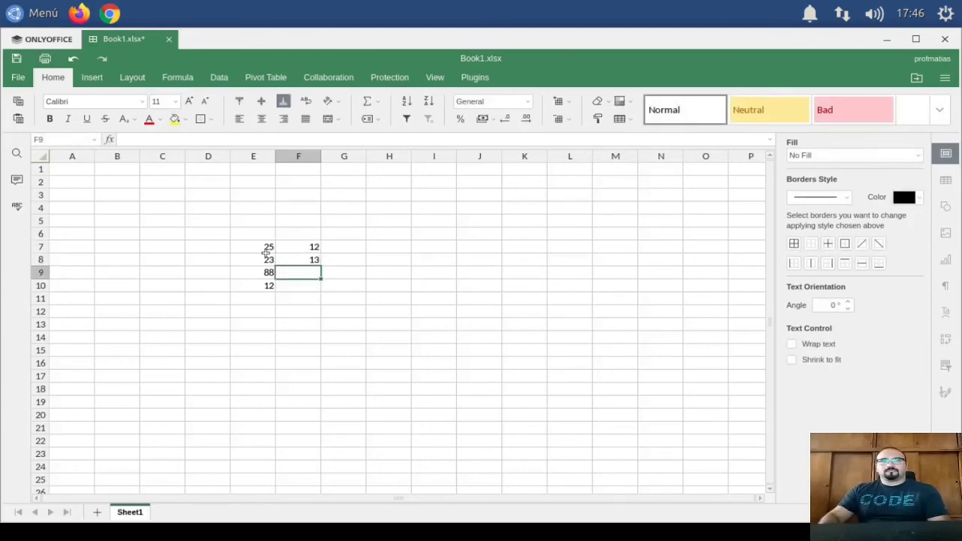
pyautogui.moveTo(301, 251); pyautogui.dragTo(324, 393)
pyautogui.click(310, 246)
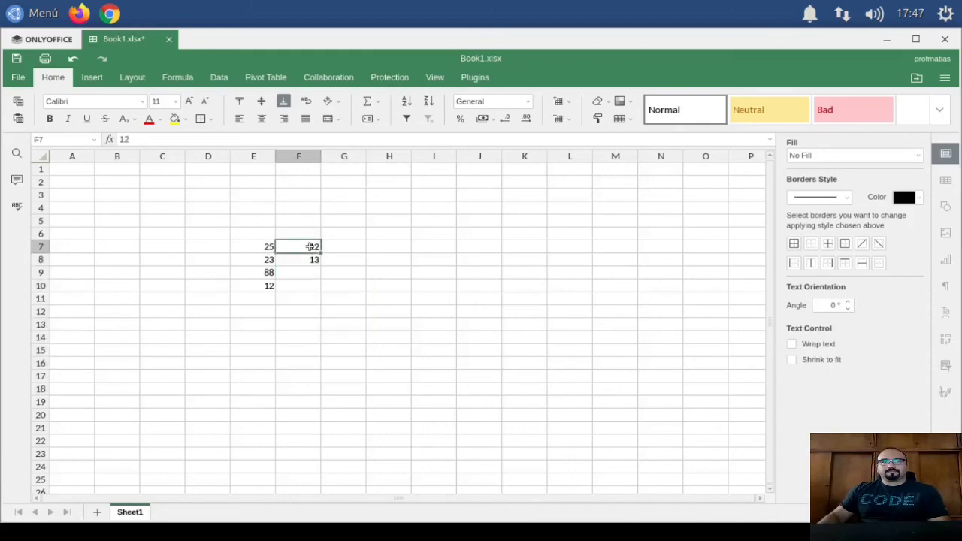
pyautogui.moveTo(311, 246); pyautogui.dragTo(312, 261)
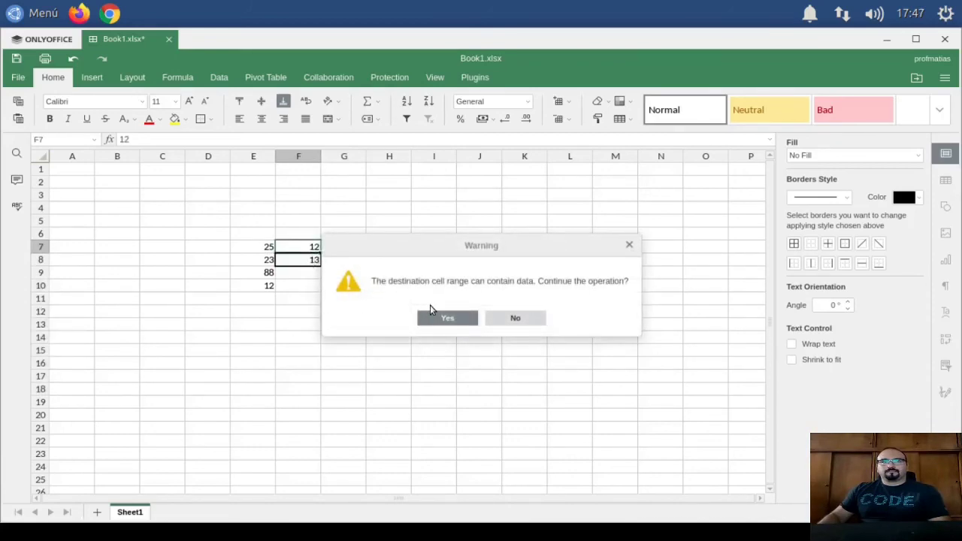
pyautogui.click(493, 323)
pyautogui.click(368, 275)
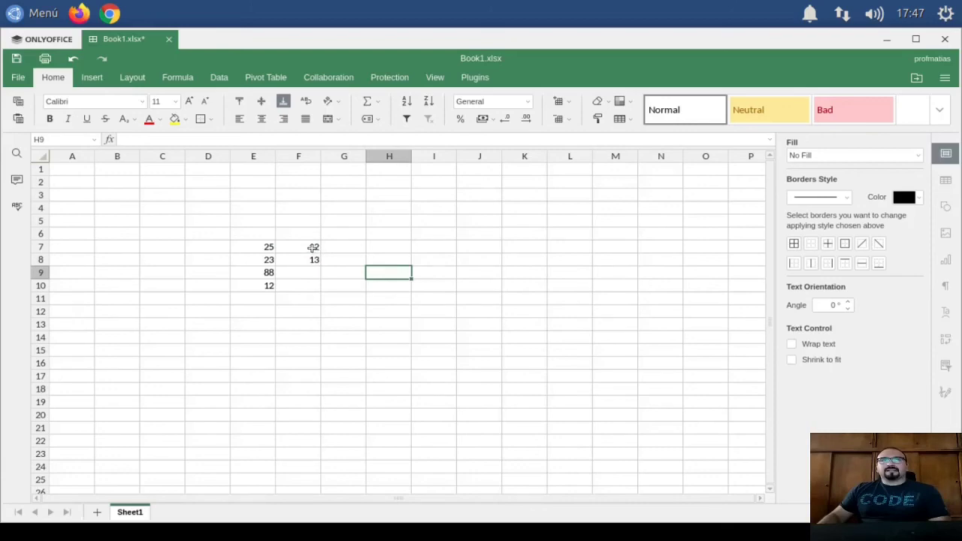
# Extend the number series in F7:F8 down to cell F15 with autofill.
pyautogui.moveTo(313, 247); pyautogui.dragTo(318, 361)
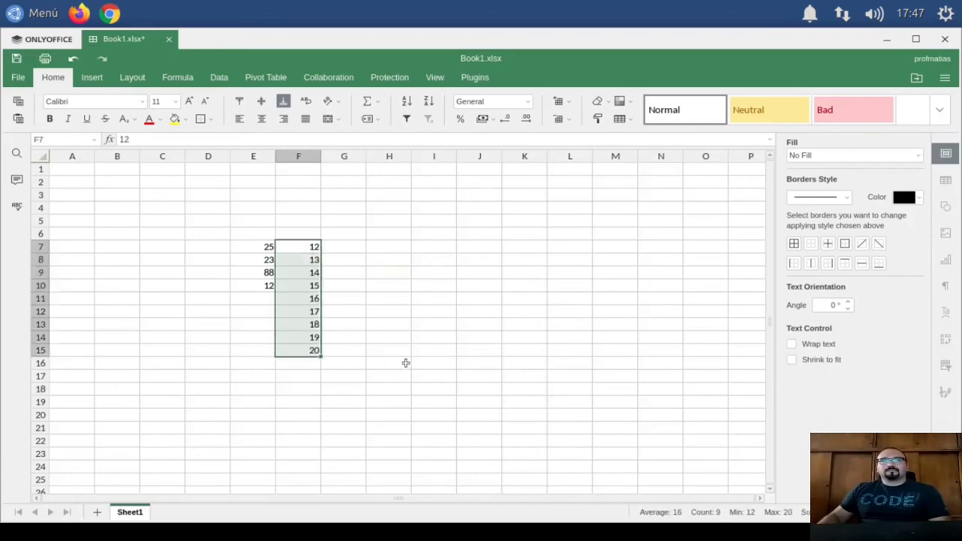
# Enter the formula =E7*F7 in cell G7 to multiply the two values in that row.
pyautogui.click(338, 250)
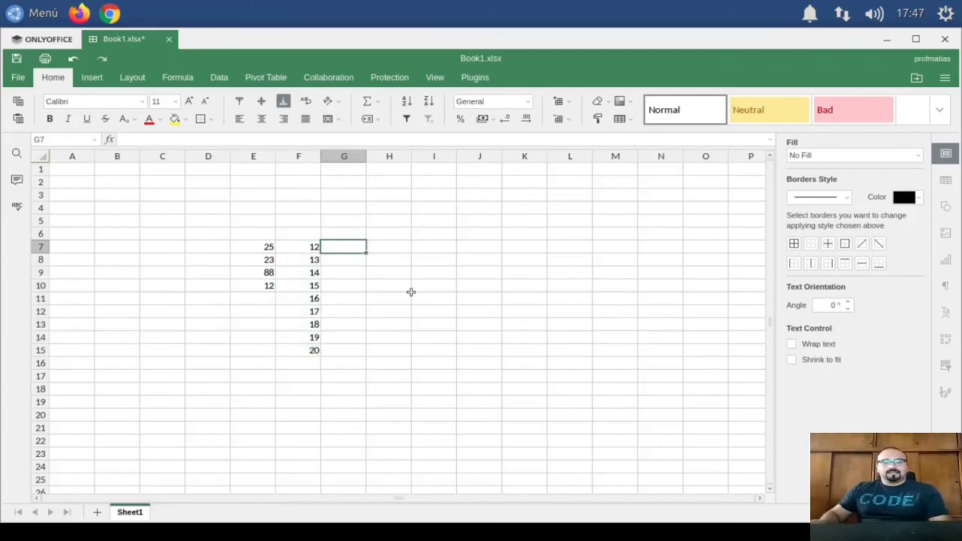
pyautogui.write('=')
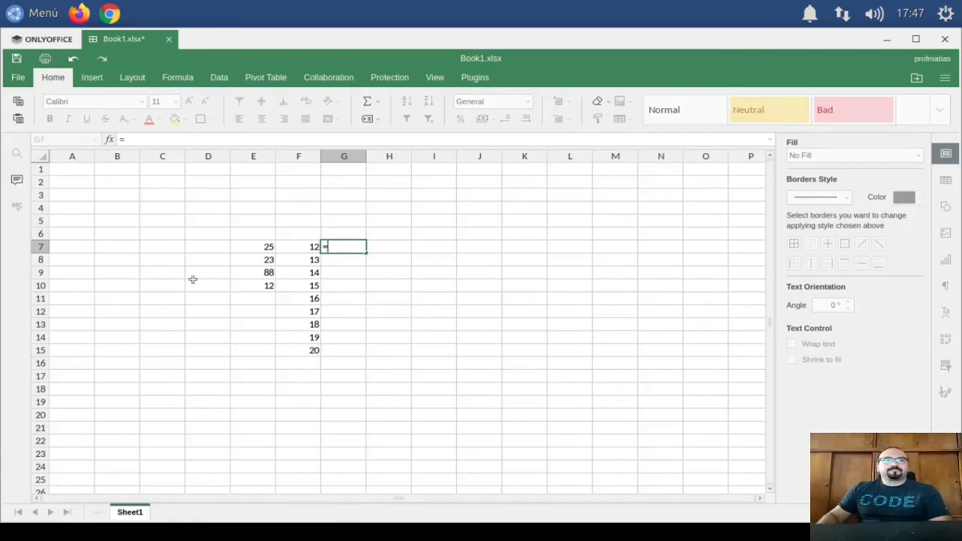
pyautogui.click(258, 249)
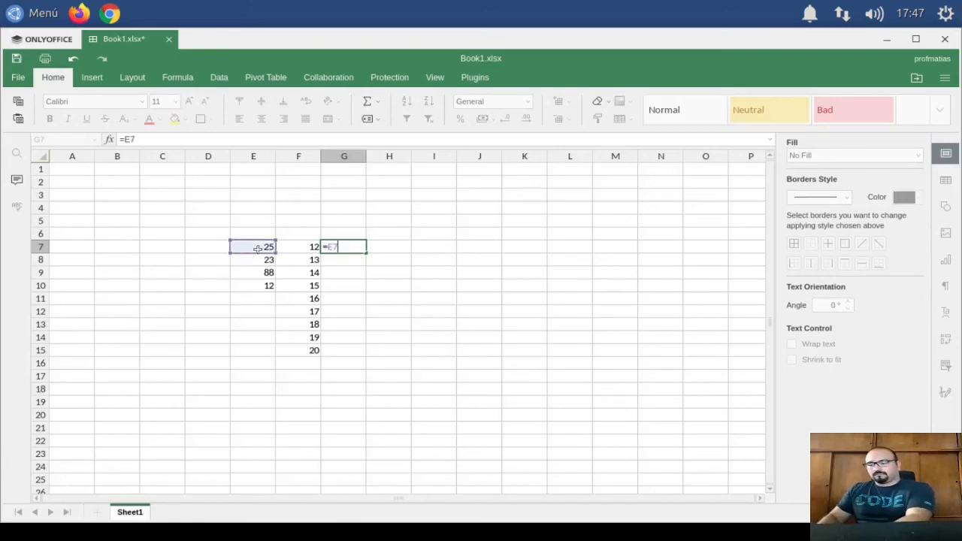
pyautogui.write('*')
pyautogui.click(300, 247)
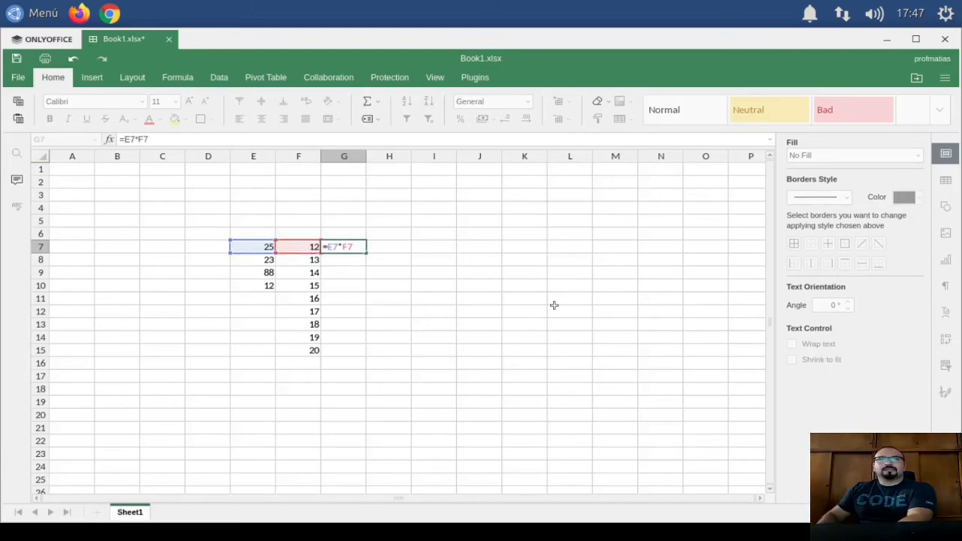
pyautogui.press('Return')
# Fill the multiplication formula from G7 down to G10.
pyautogui.click(374, 248)
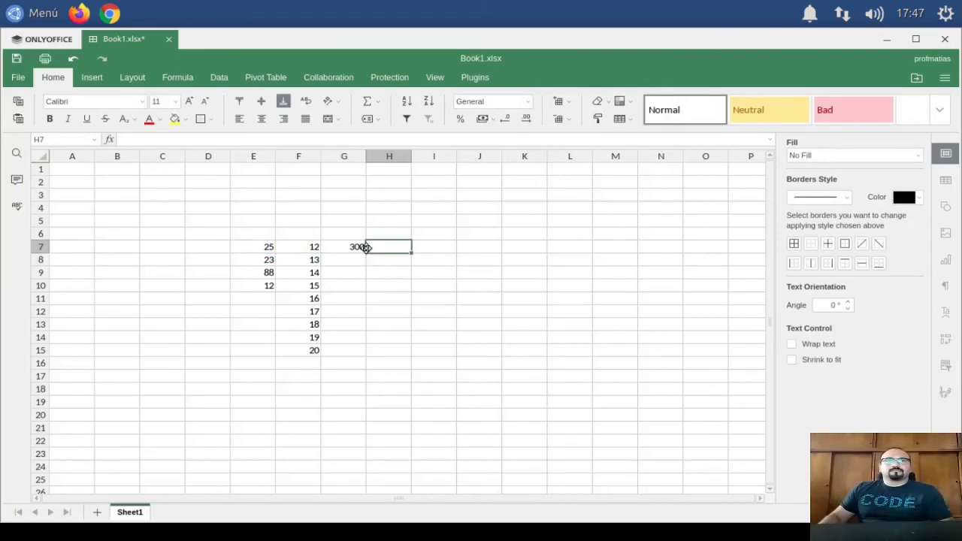
pyautogui.click(365, 249)
pyautogui.moveTo(363, 253); pyautogui.dragTo(365, 289)
pyautogui.click(388, 311)
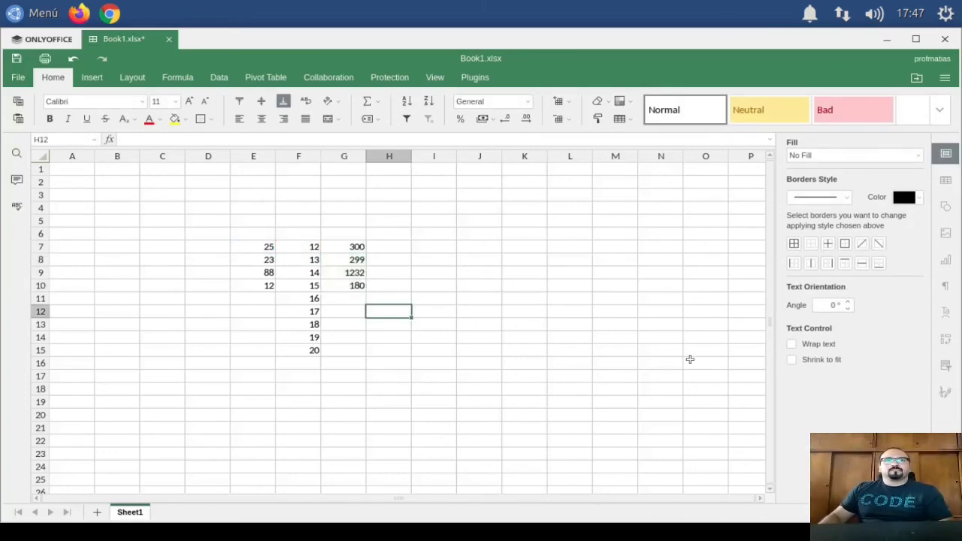
# Search the function list for "abs" and view the ABS function's arguments without inserting it in cell H12.
pyautogui.click(109, 141)
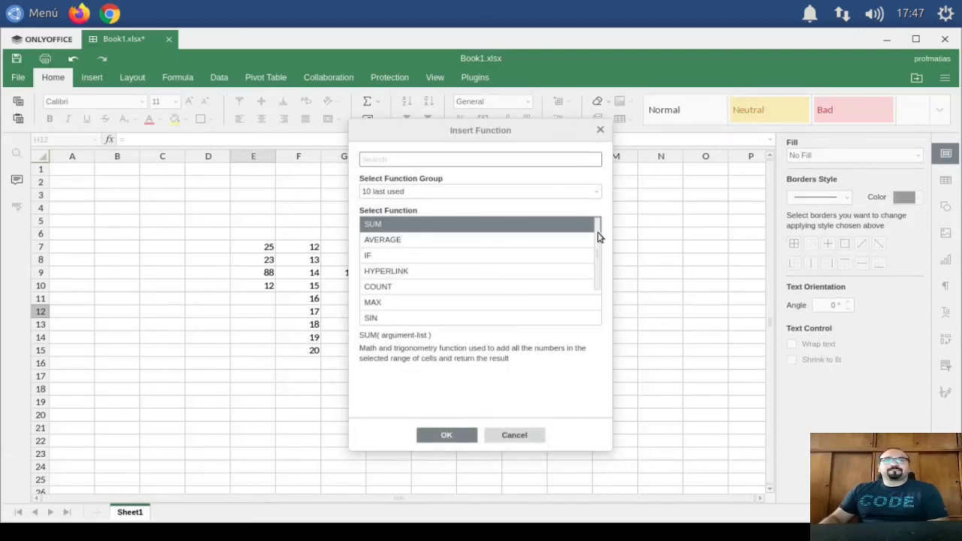
pyautogui.click(595, 258)
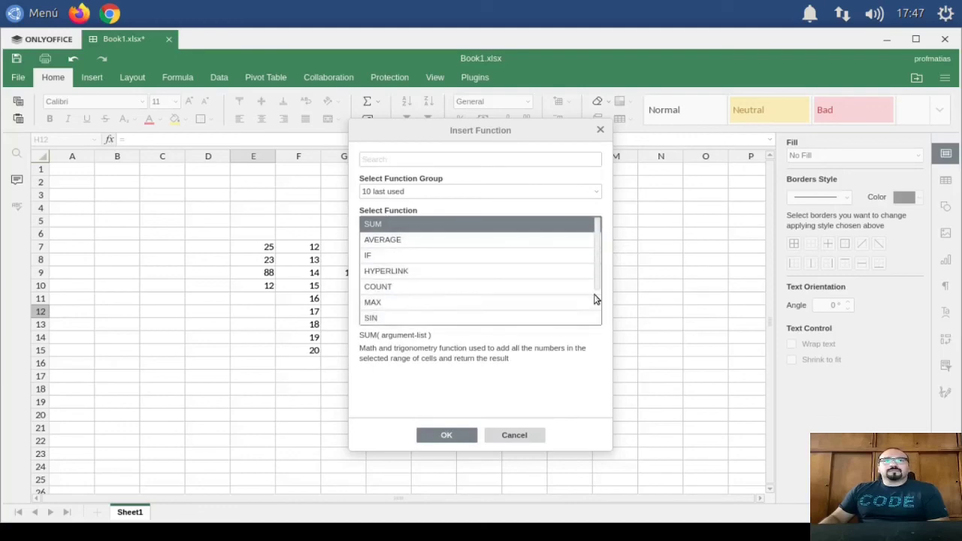
pyautogui.moveTo(595, 272); pyautogui.dragTo(599, 238)
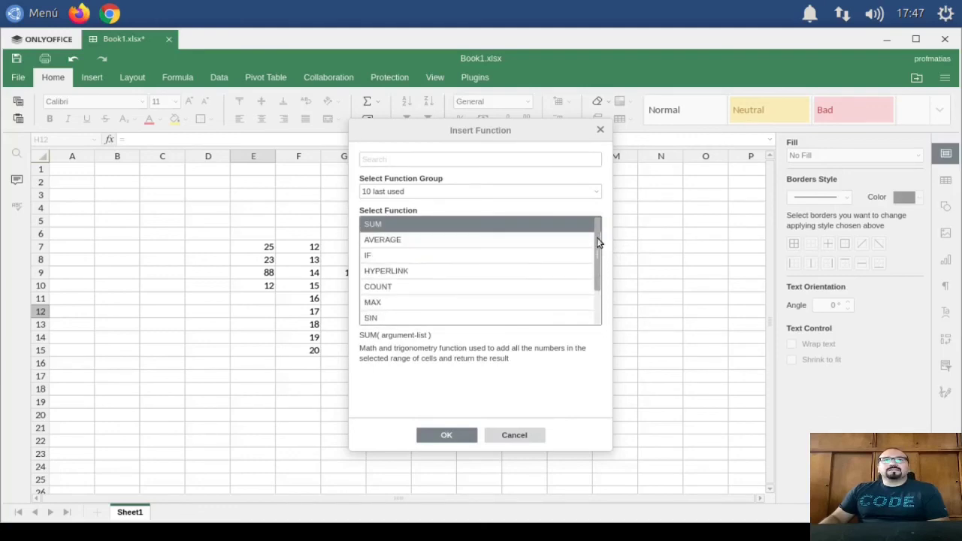
pyautogui.click(507, 160)
pyautogui.write('a')
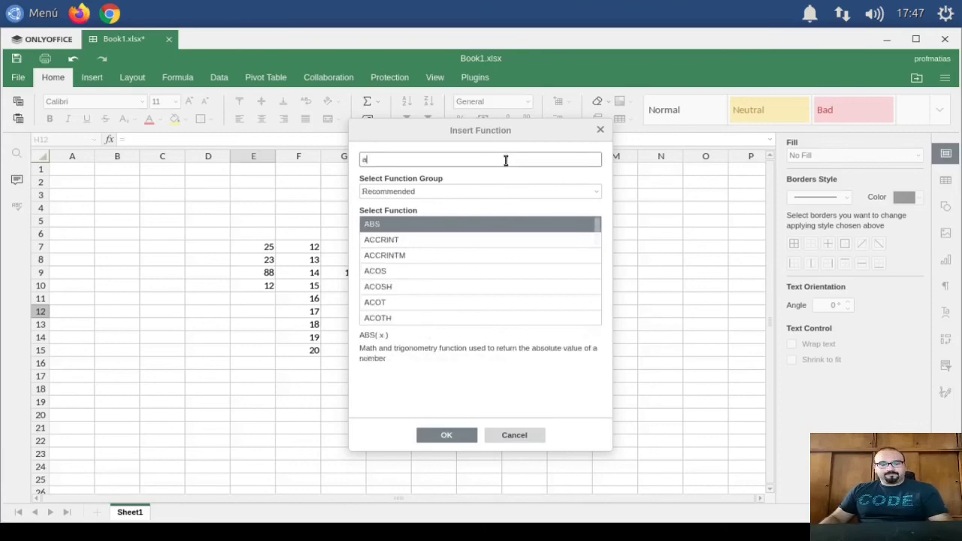
pyautogui.write('bs')
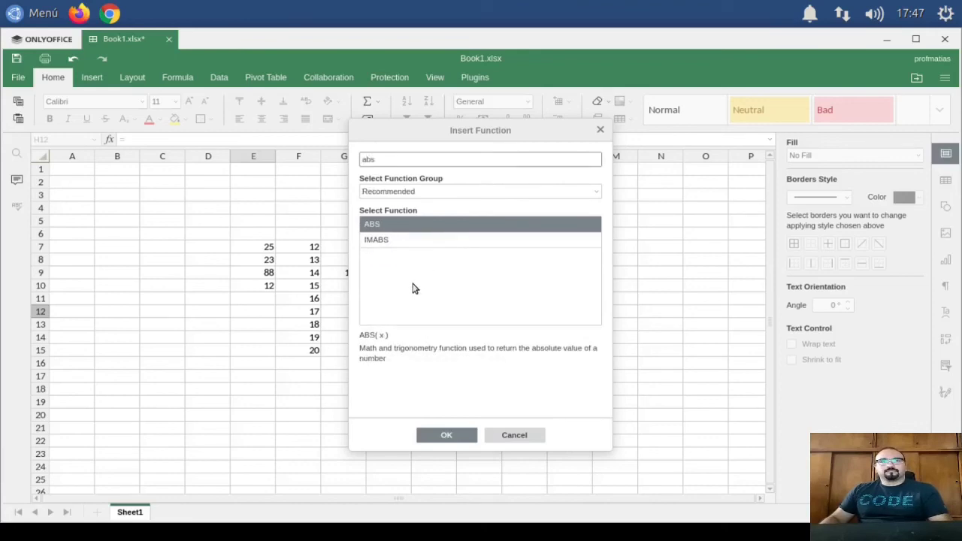
pyautogui.click(387, 228)
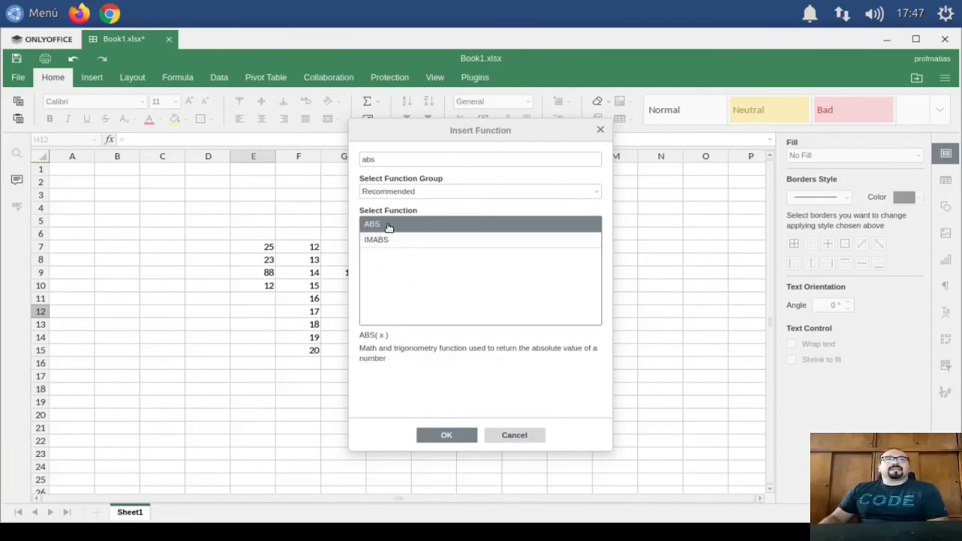
pyautogui.doubleClick(388, 227)
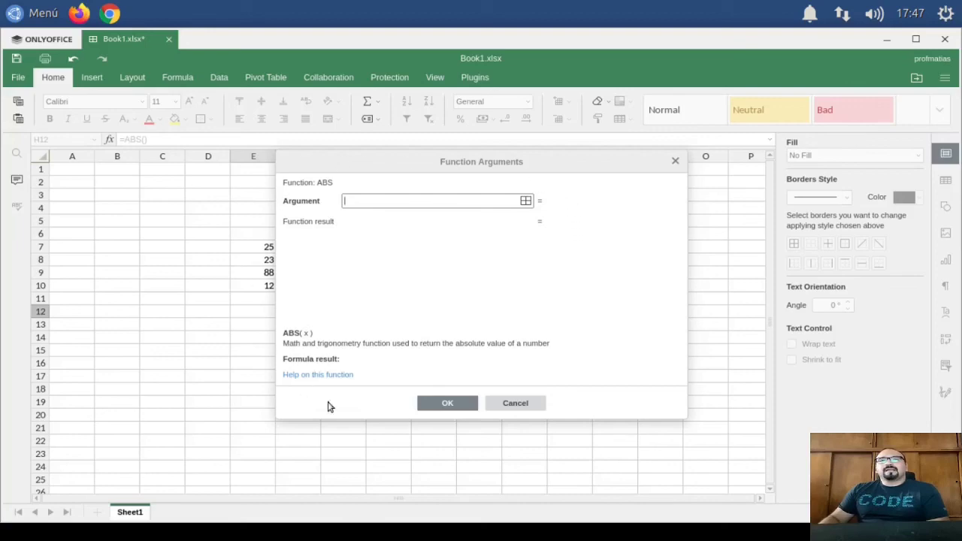
pyautogui.click(676, 163)
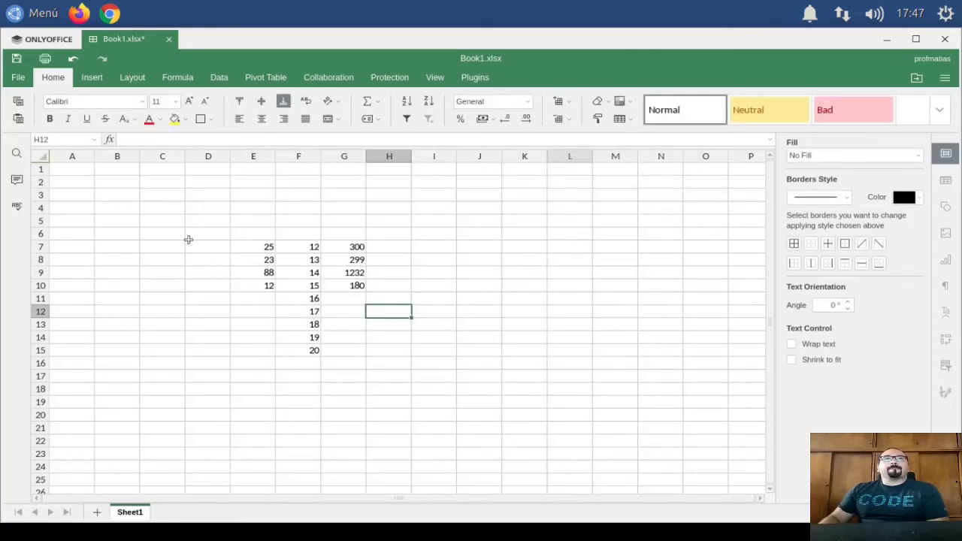
# Look through the spreadsheet editor's insert, layout, formula and data commands.
pyautogui.click(267, 429)
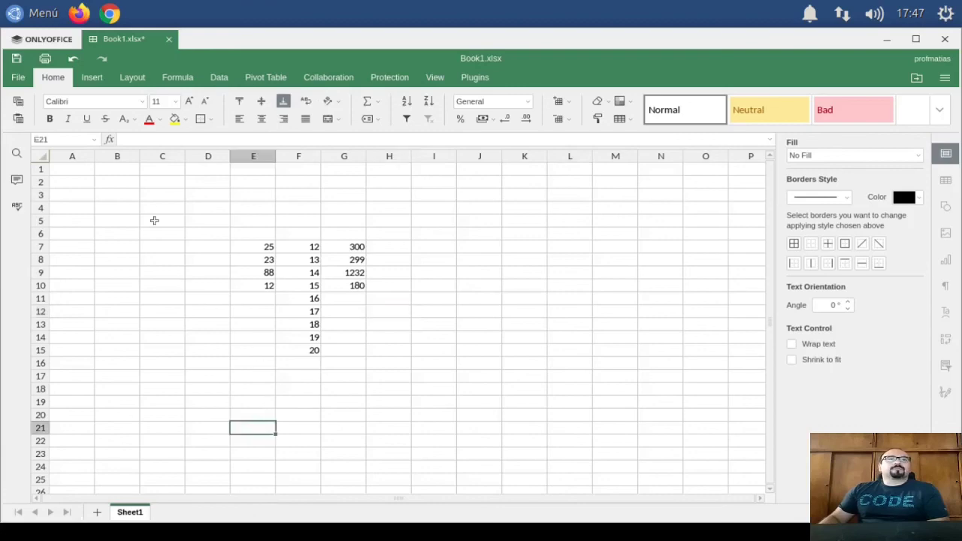
pyautogui.click(98, 81)
pyautogui.click(131, 80)
pyautogui.click(169, 76)
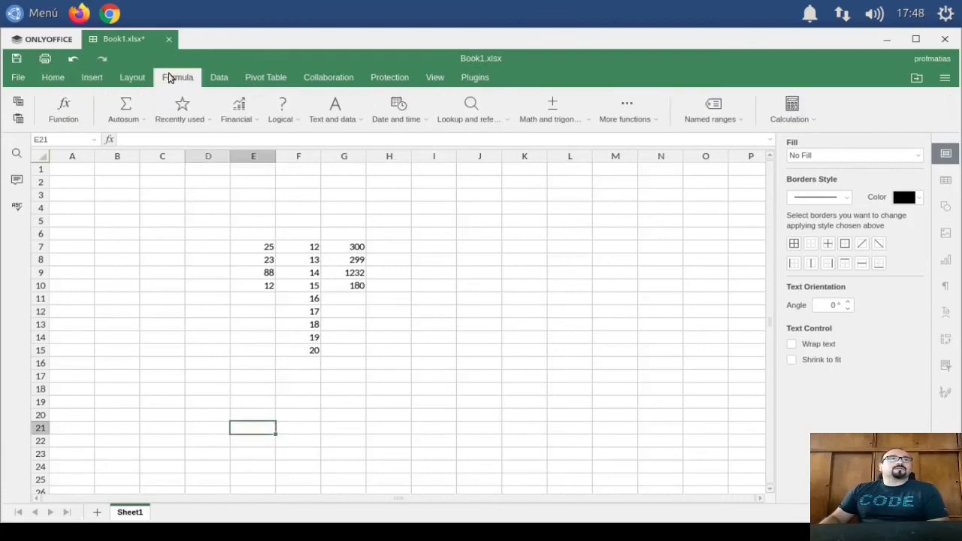
pyautogui.click(54, 82)
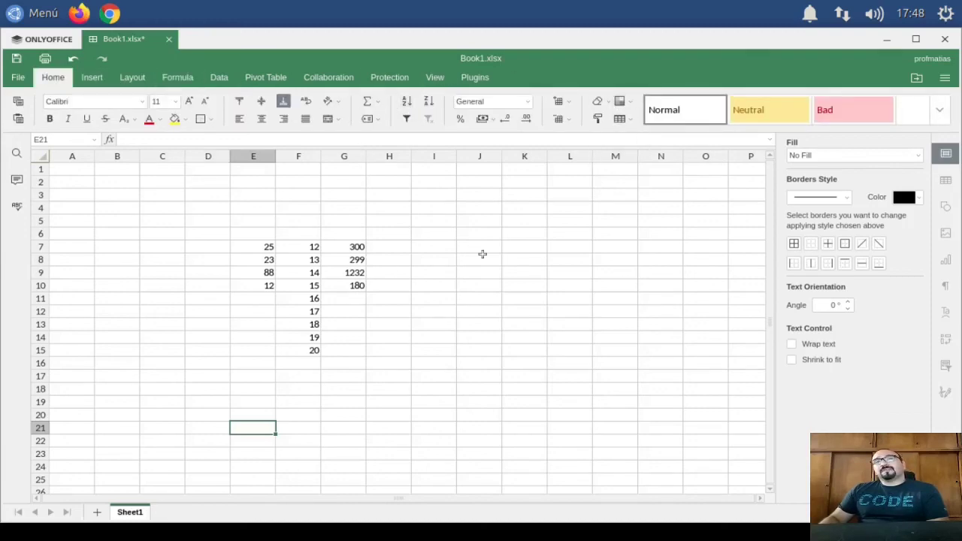
pyautogui.click(93, 79)
pyautogui.click(133, 77)
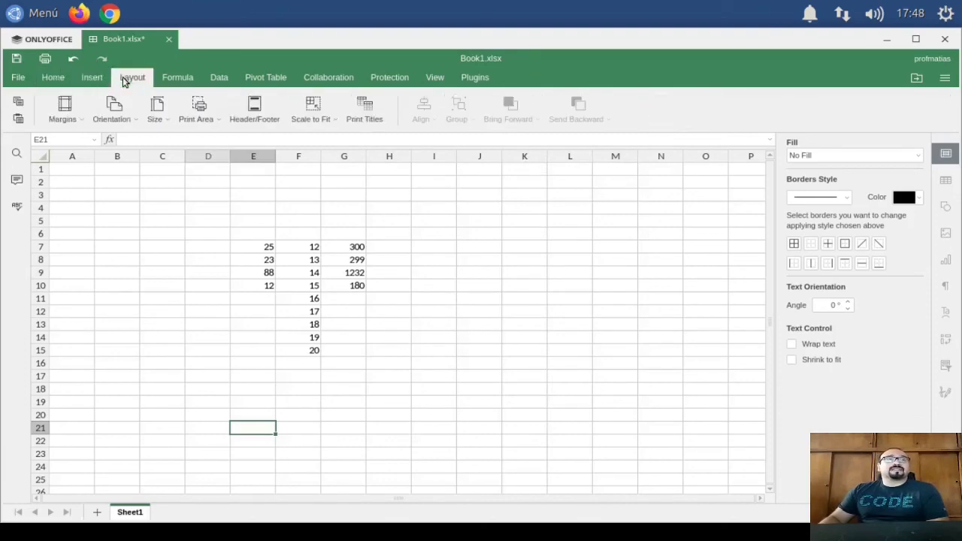
pyautogui.click(418, 354)
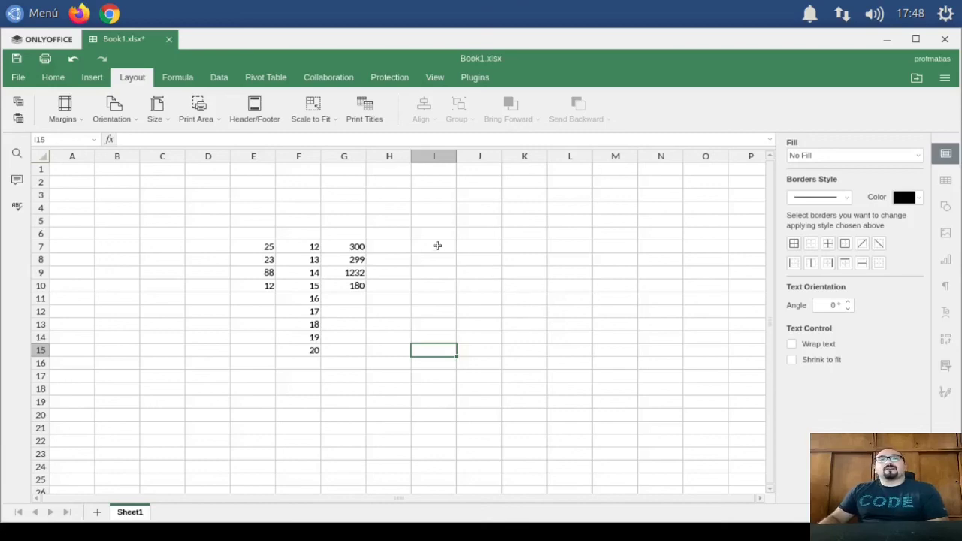
pyautogui.click(288, 207)
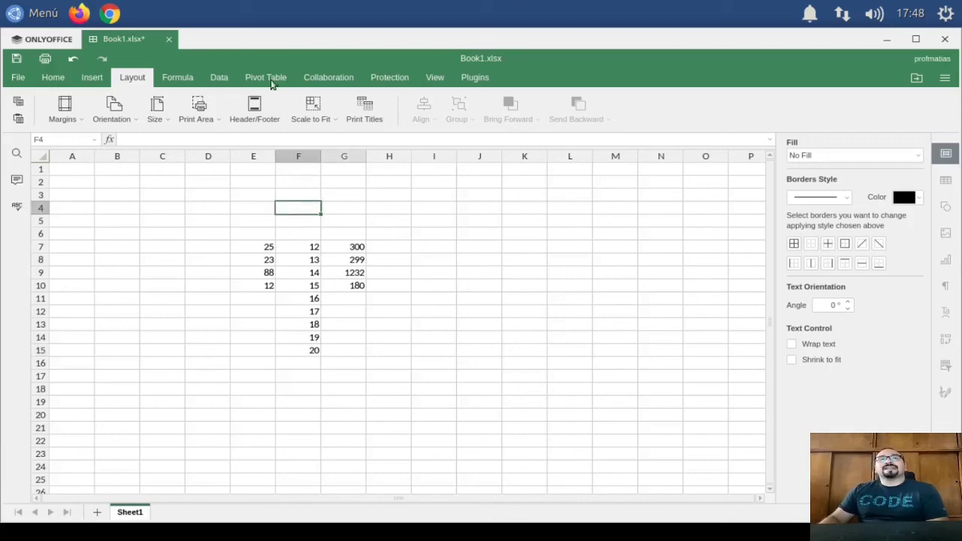
pyautogui.click(215, 80)
pyautogui.click(179, 81)
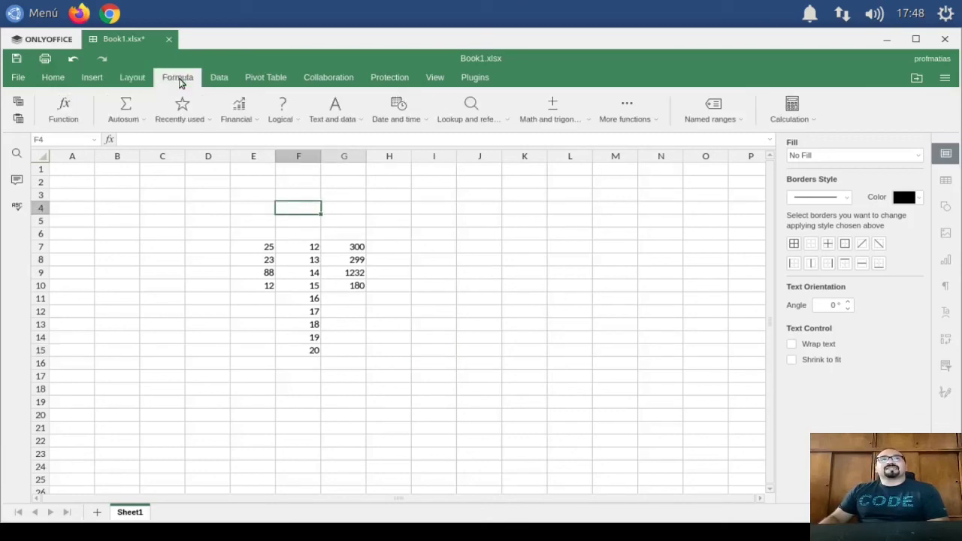
pyautogui.click(115, 85)
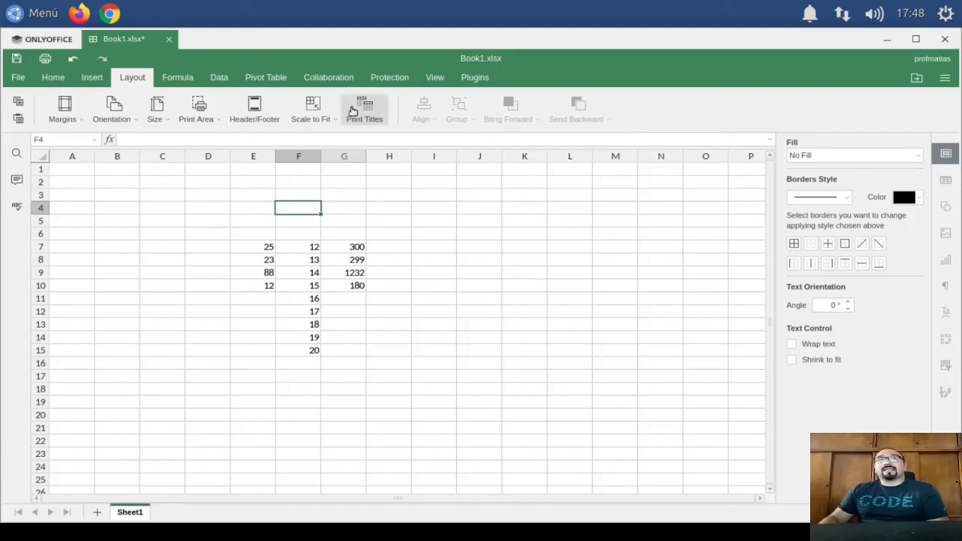
# Close ONLYOFFICE without saving the changes to Book1.xlsx.
pyautogui.click(950, 44)
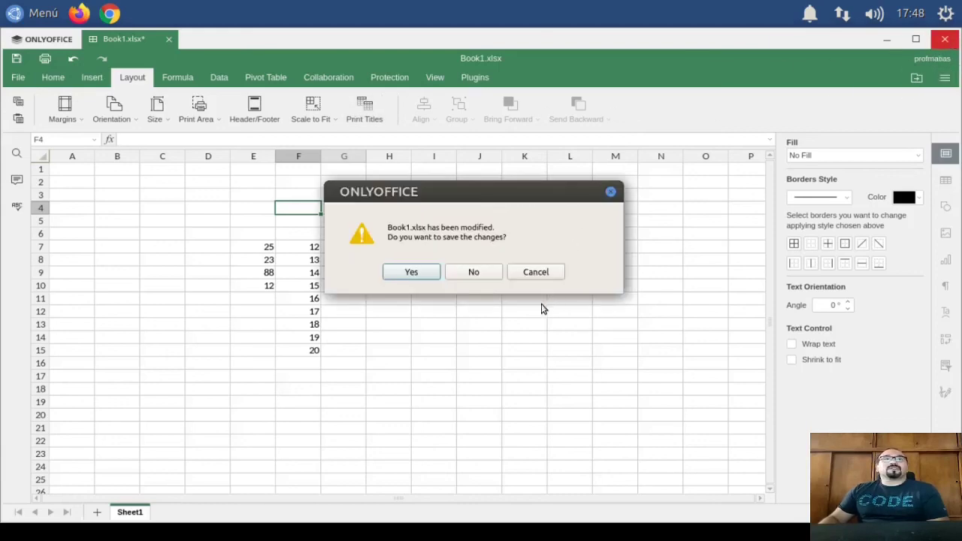
pyautogui.click(490, 276)
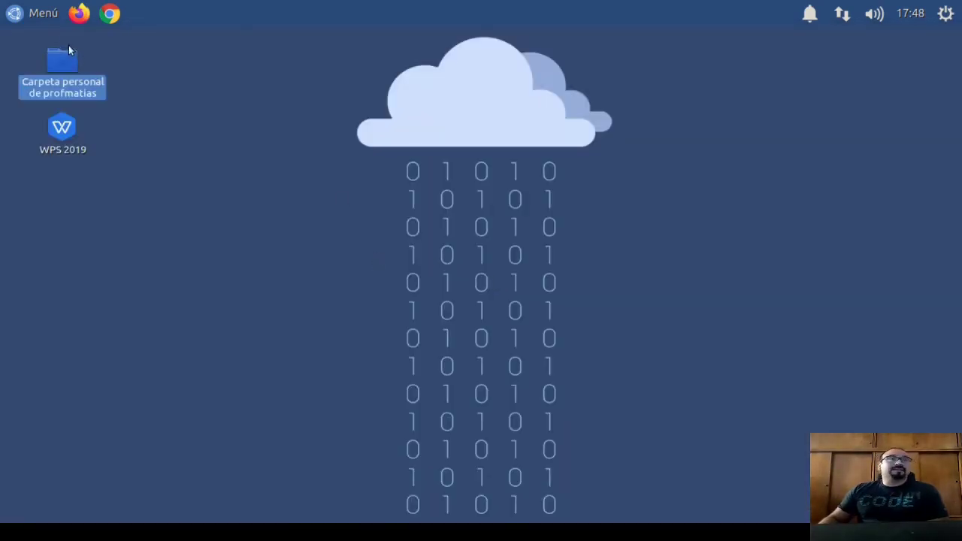
pyautogui.click(54, 20)
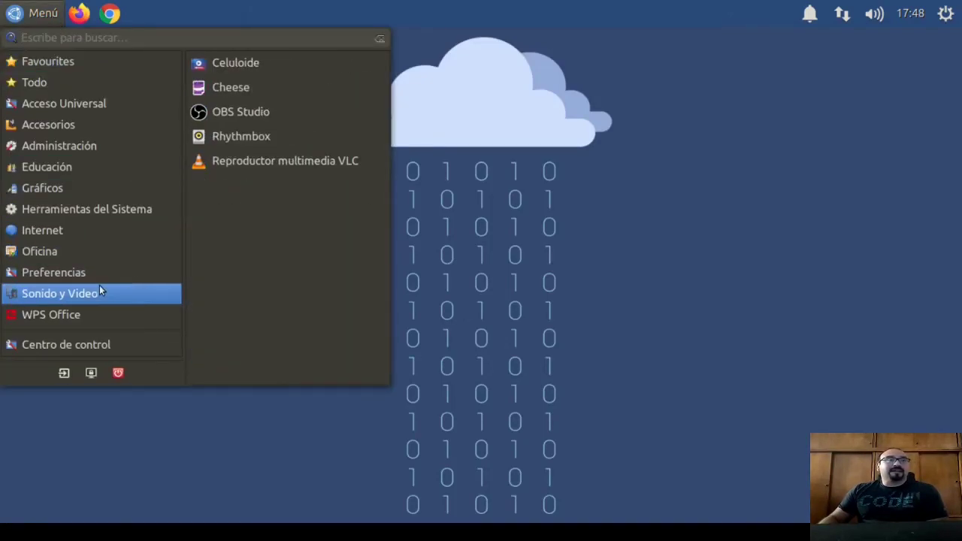
pyautogui.moveTo(103, 276)
pyautogui.moveTo(118, 204)
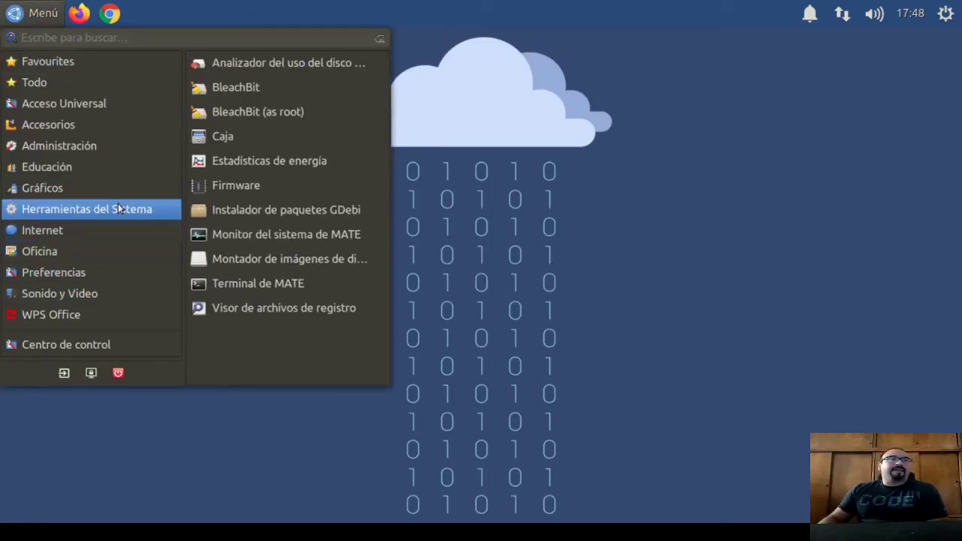
pyautogui.click(491, 254)
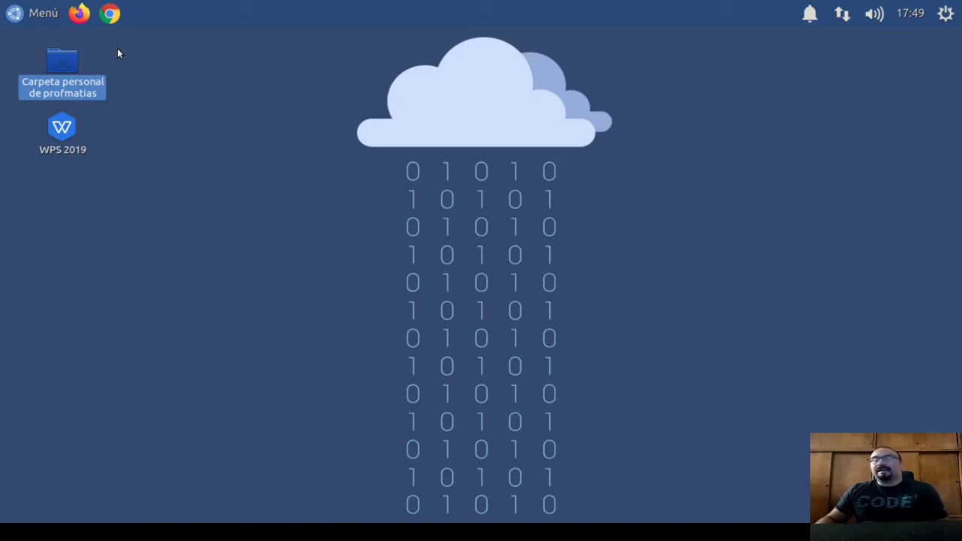
# Switch to Firefox and review the contact details and message form on the home site's Contacto page, closing the browser when done.
pyautogui.click(79, 12)
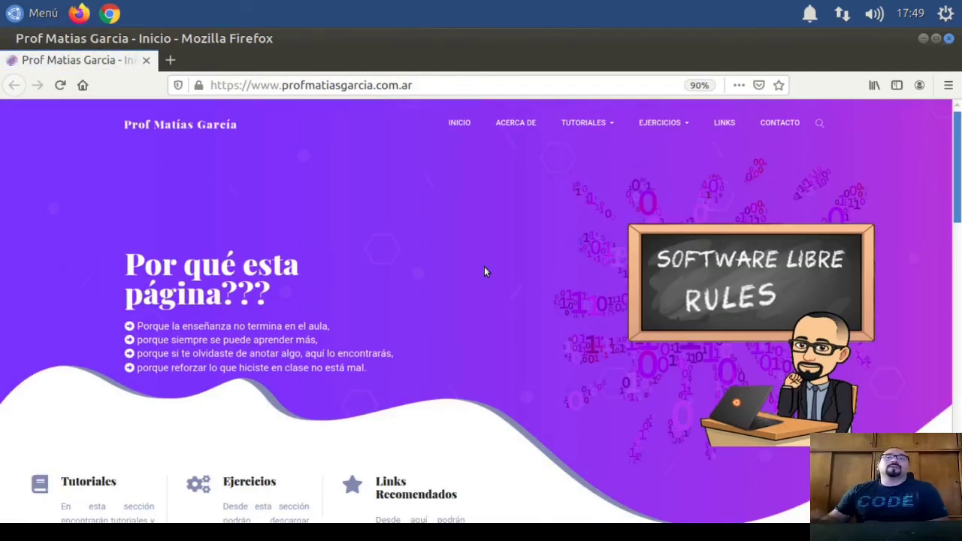
pyautogui.click(781, 124)
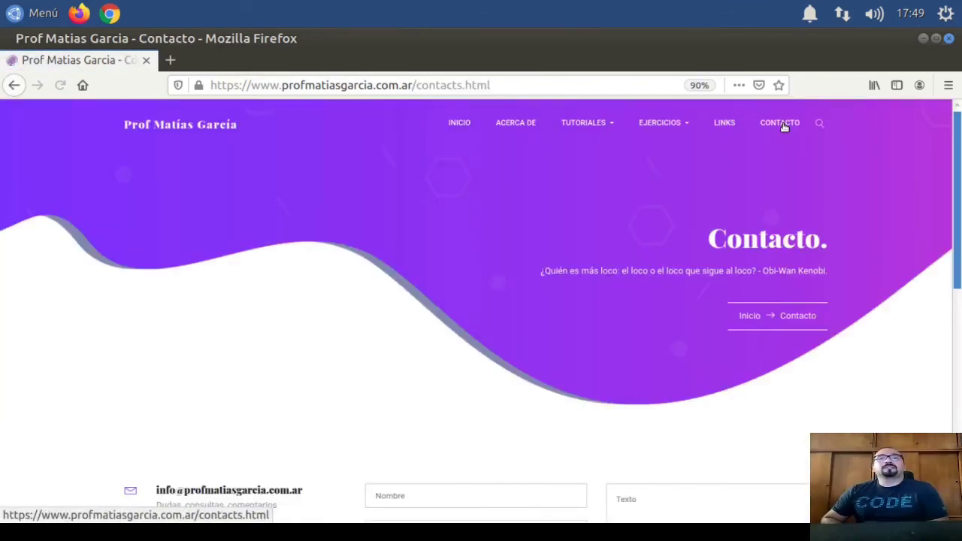
pyautogui.scroll(-3, 566, 313)
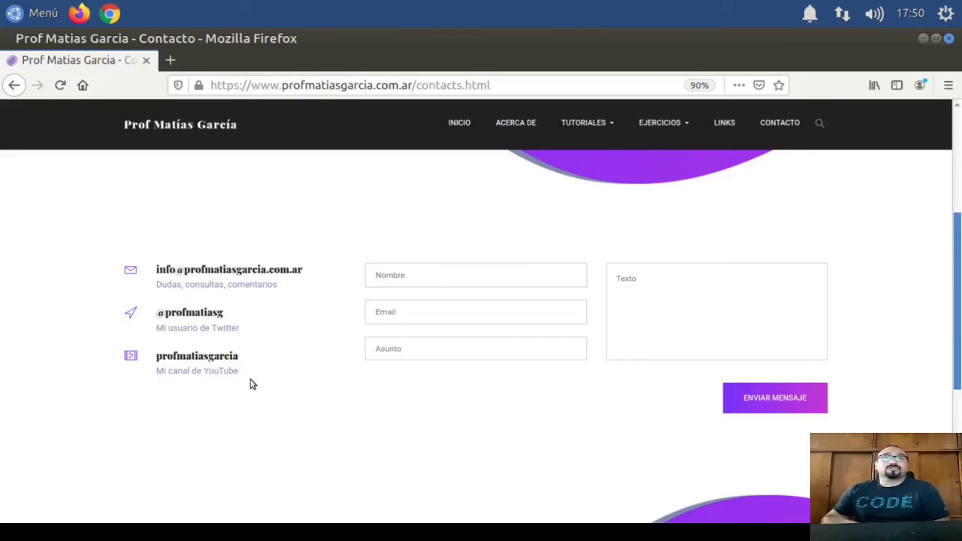
pyautogui.scroll(5, 541, 251)
pyautogui.moveTo(599, 126)
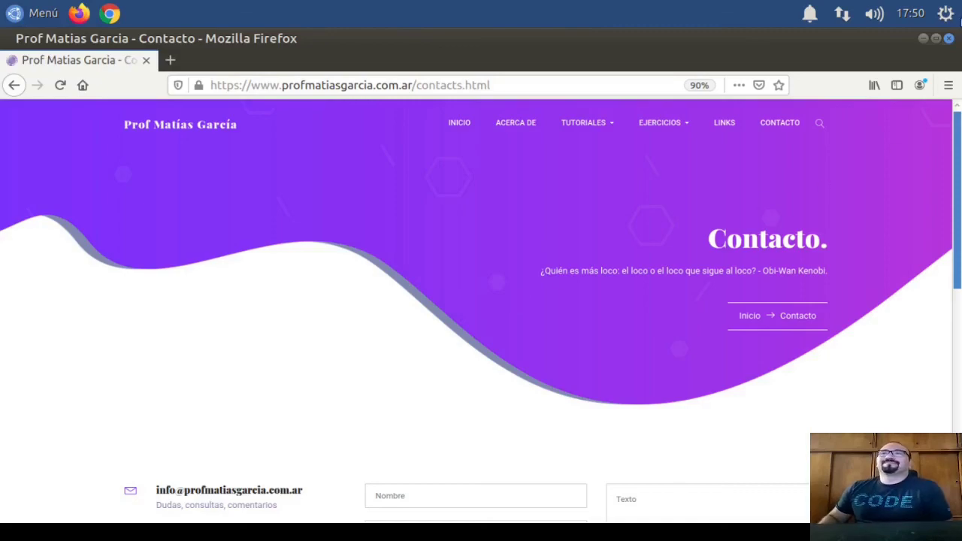
pyautogui.click(950, 39)
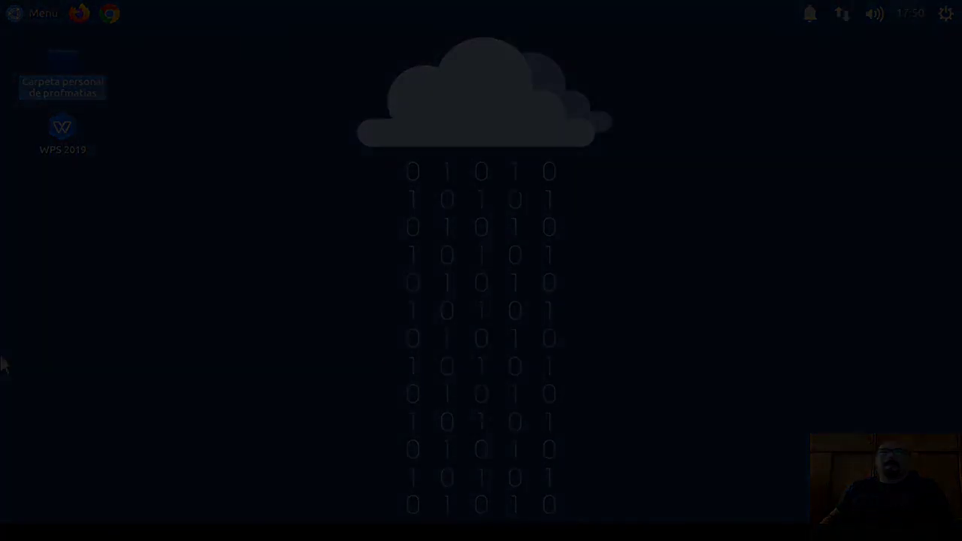